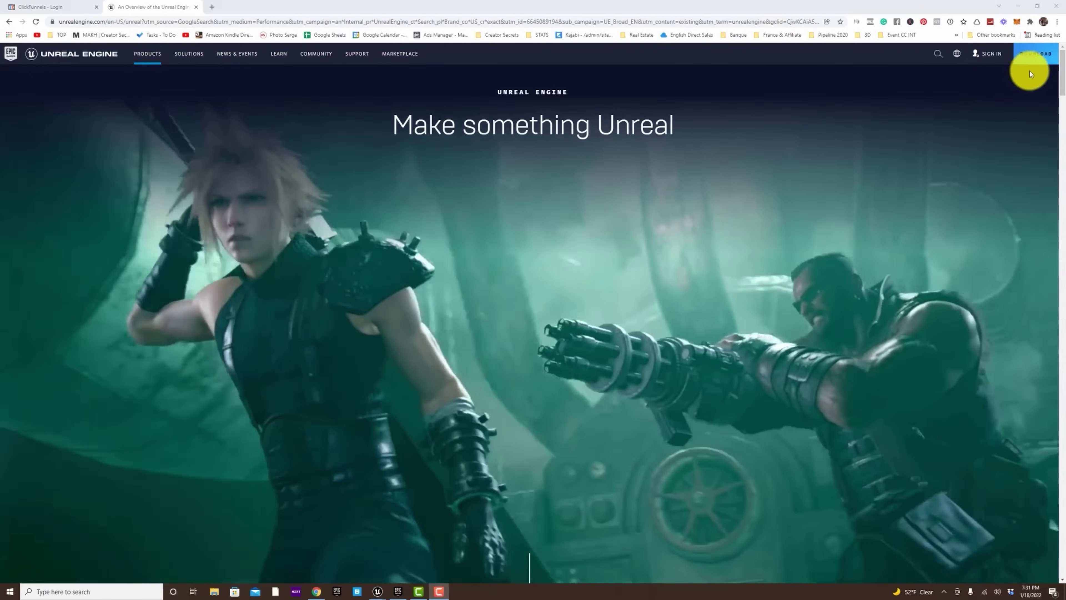
# Start the Epic Games launcher download under the Publishing License, and cancel saving the installer
pyautogui.click(1036, 54)
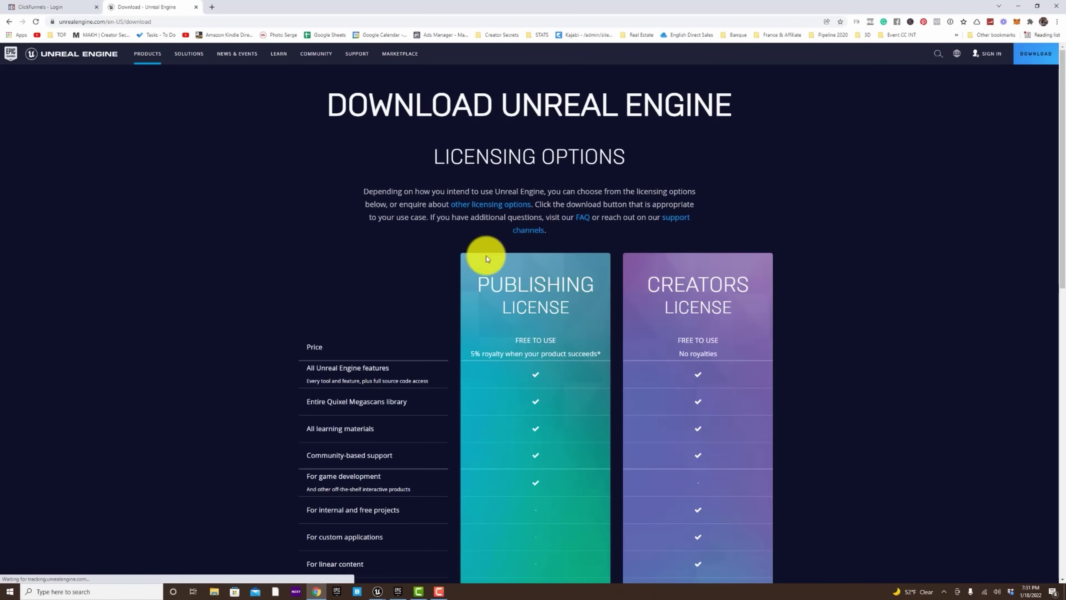
pyautogui.scroll(-4, 378, 294)
pyautogui.moveTo(481, 116)
pyautogui.moveTo(470, 191)
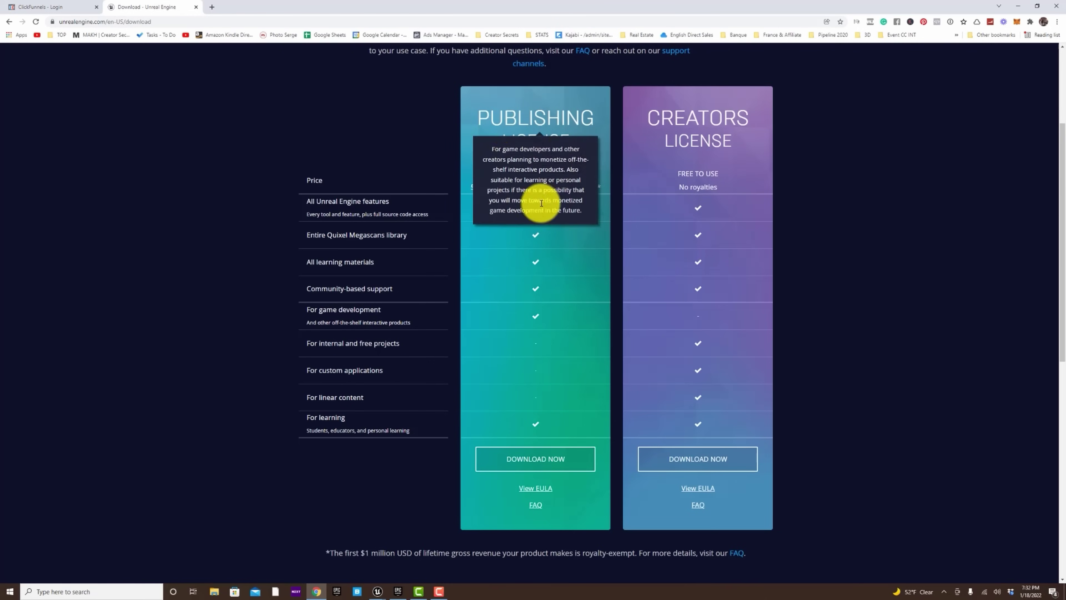
pyautogui.click(543, 462)
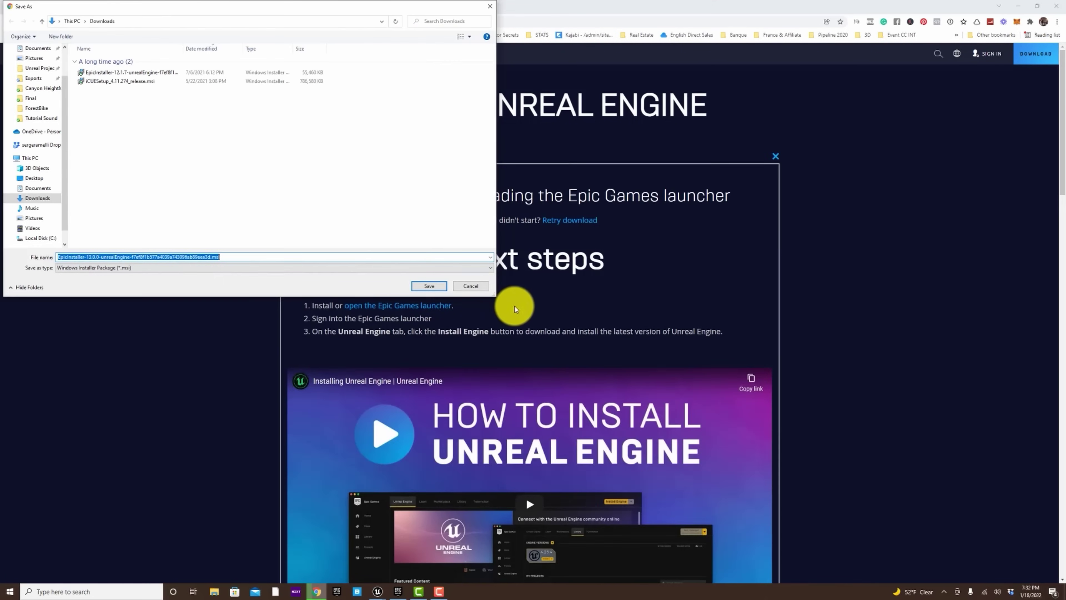
pyautogui.click(471, 287)
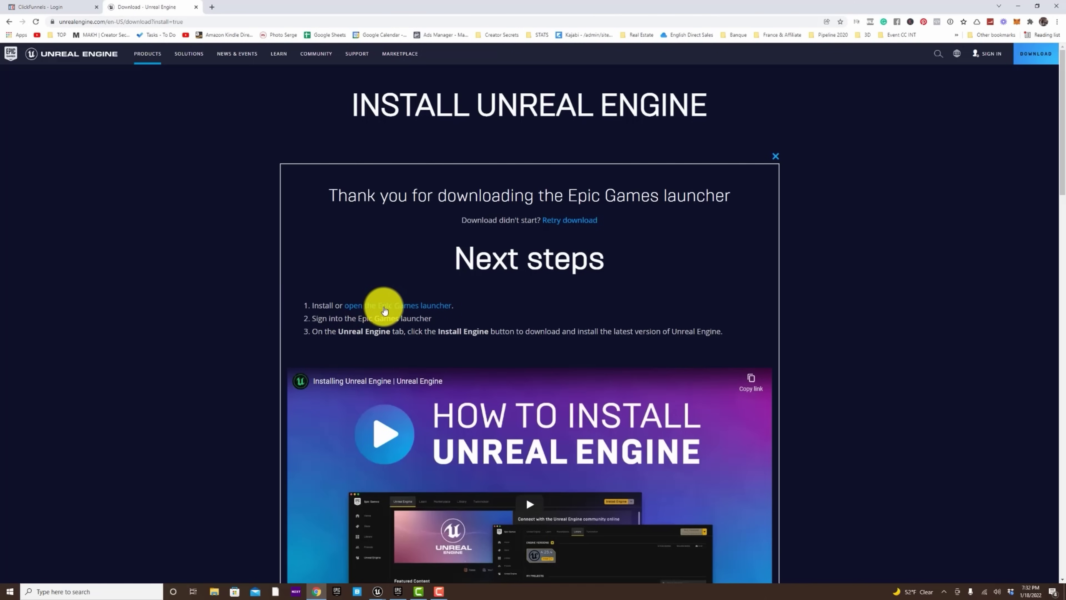
# Request opening the Epic Games launcher from the install page, and decline the browser's request
pyautogui.scroll(-2, 483, 317)
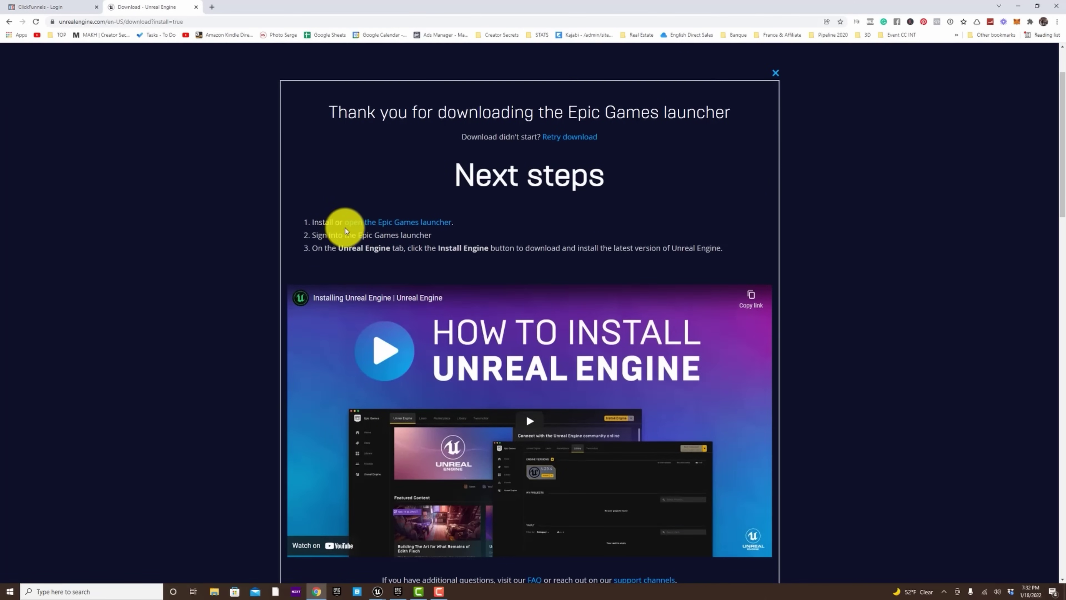
pyautogui.click(401, 223)
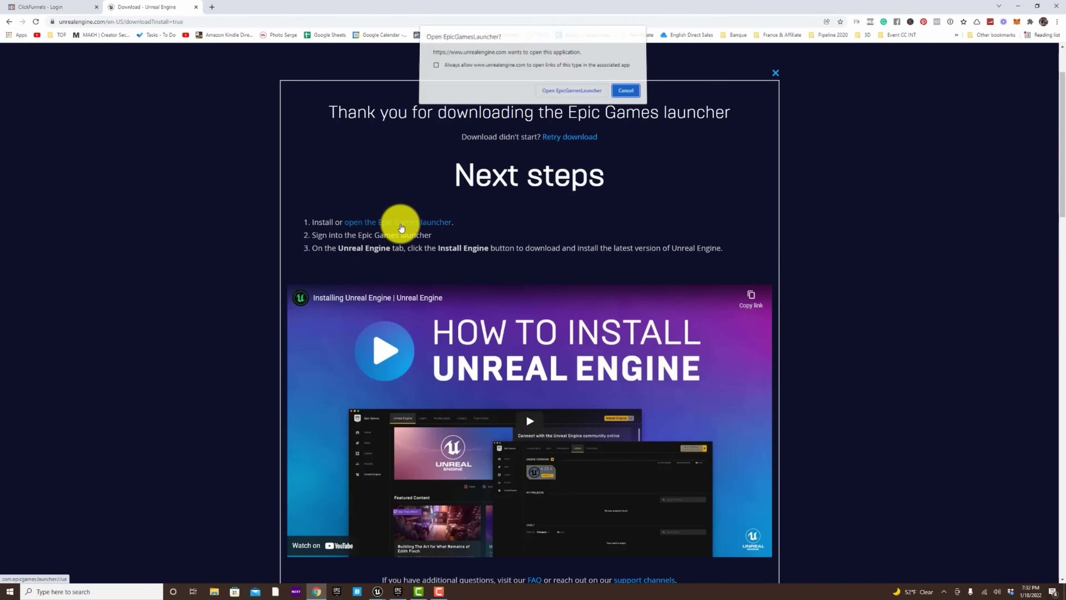
pyautogui.click(625, 92)
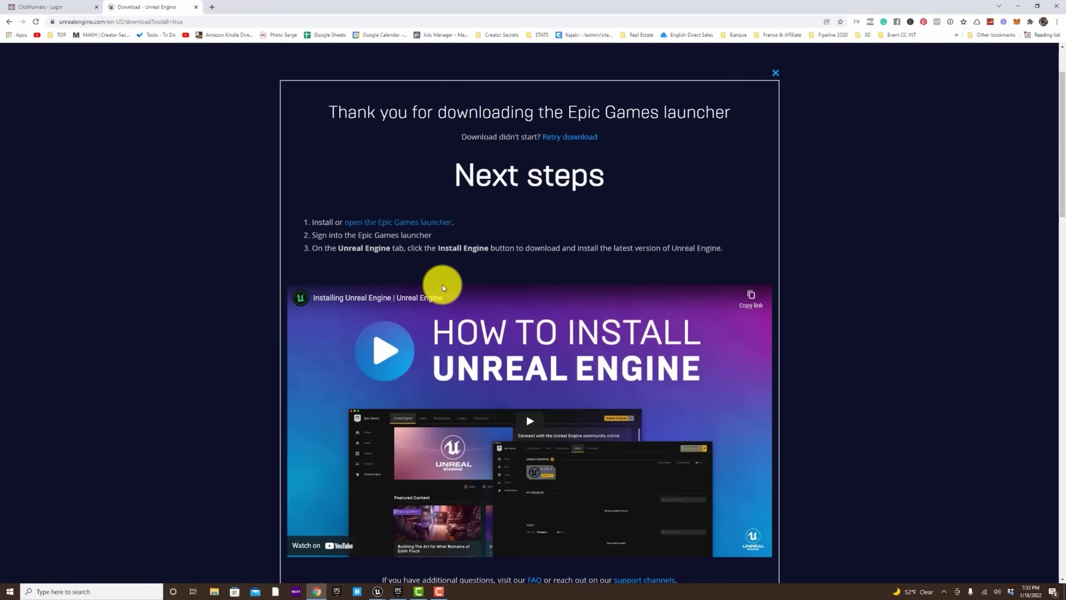
pyautogui.scroll(2, 908, 326)
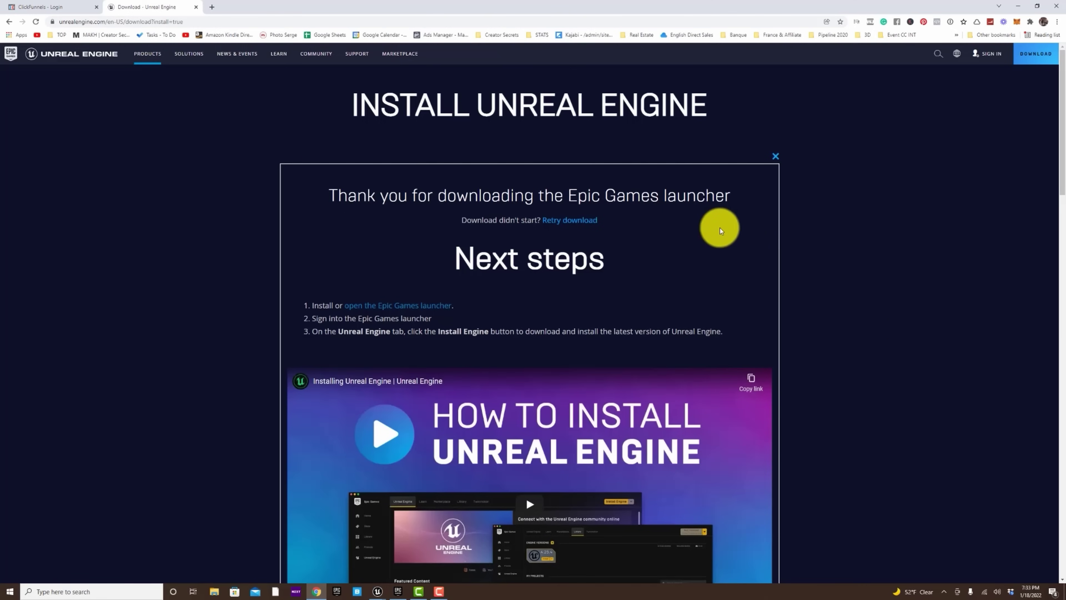
# Sign in to the Unreal Engine site with the saved Epic Games account credentials and return to the download licensing options
pyautogui.click(988, 53)
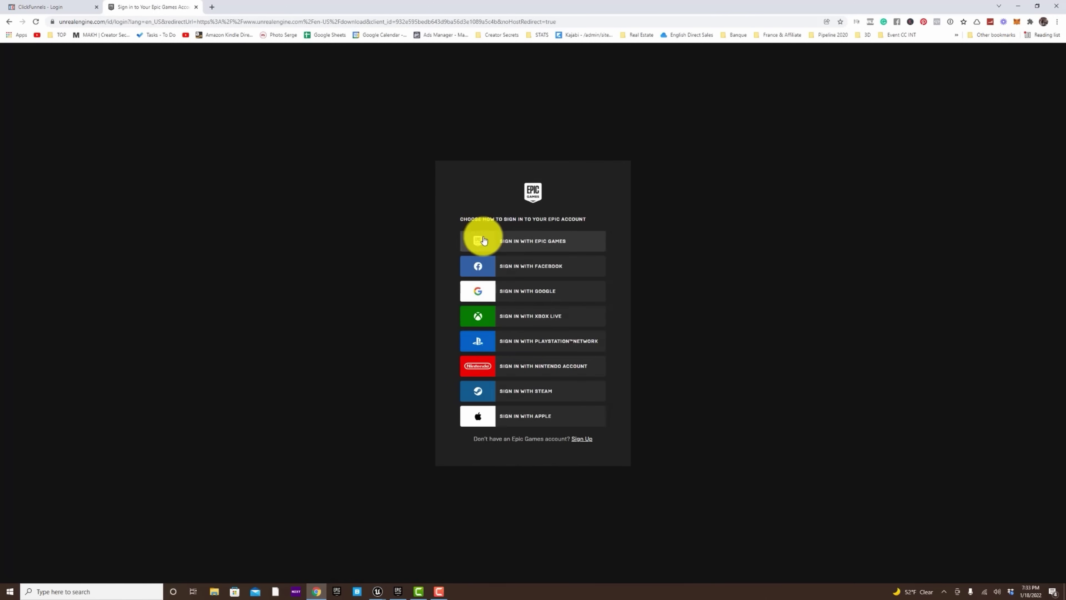
pyautogui.click(564, 246)
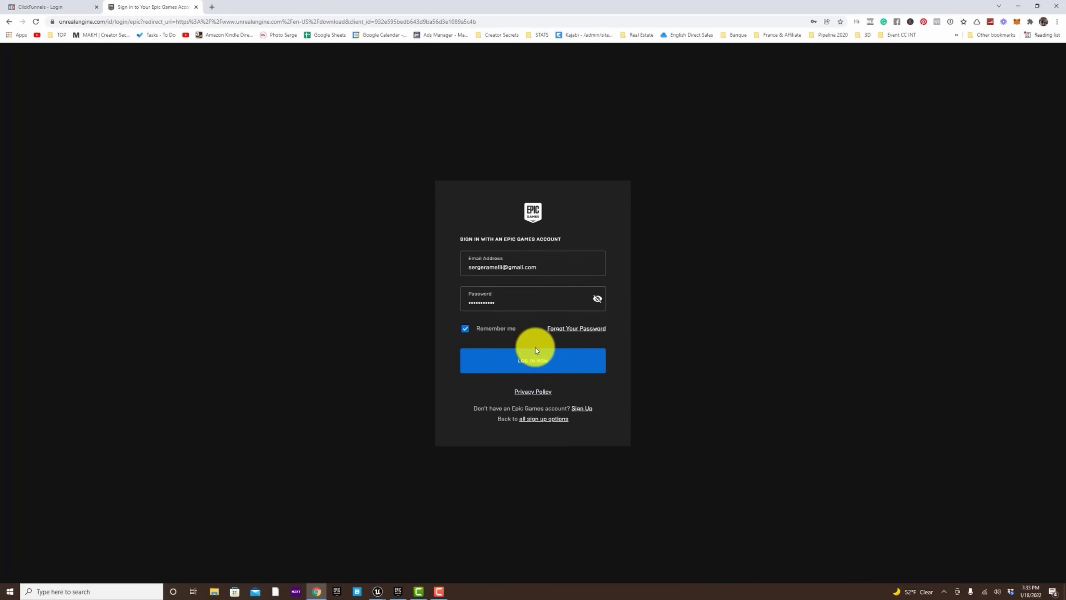
pyautogui.click(544, 364)
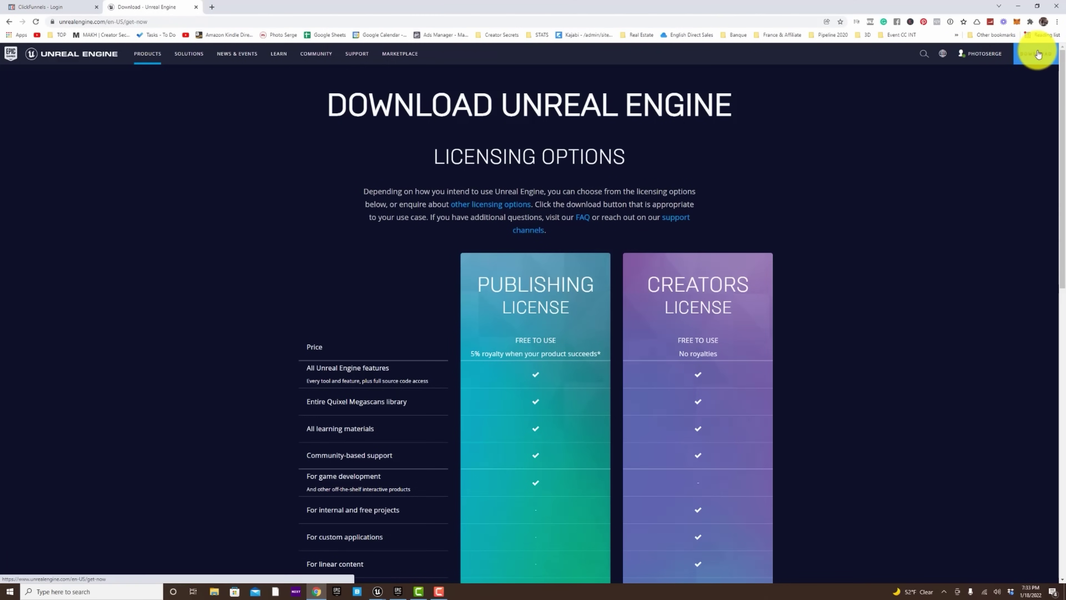
pyautogui.click(1038, 54)
pyautogui.scroll(-6, 459, 357)
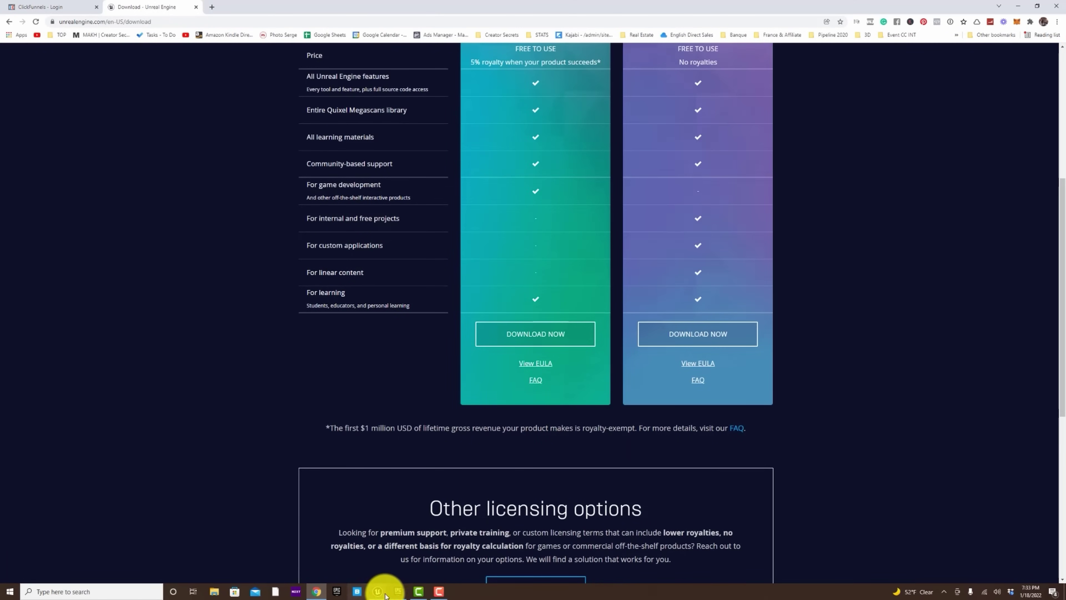
# Switch to the Epic Games Launcher and launch Unreal Engine version 4.27.2
pyautogui.click(399, 592)
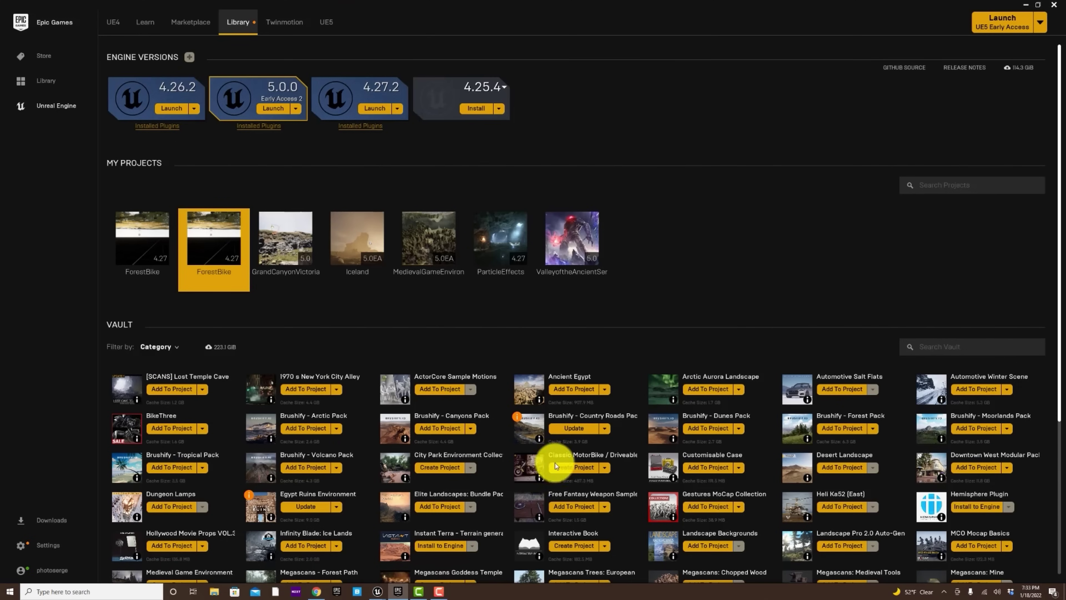
pyautogui.moveTo(123, 65)
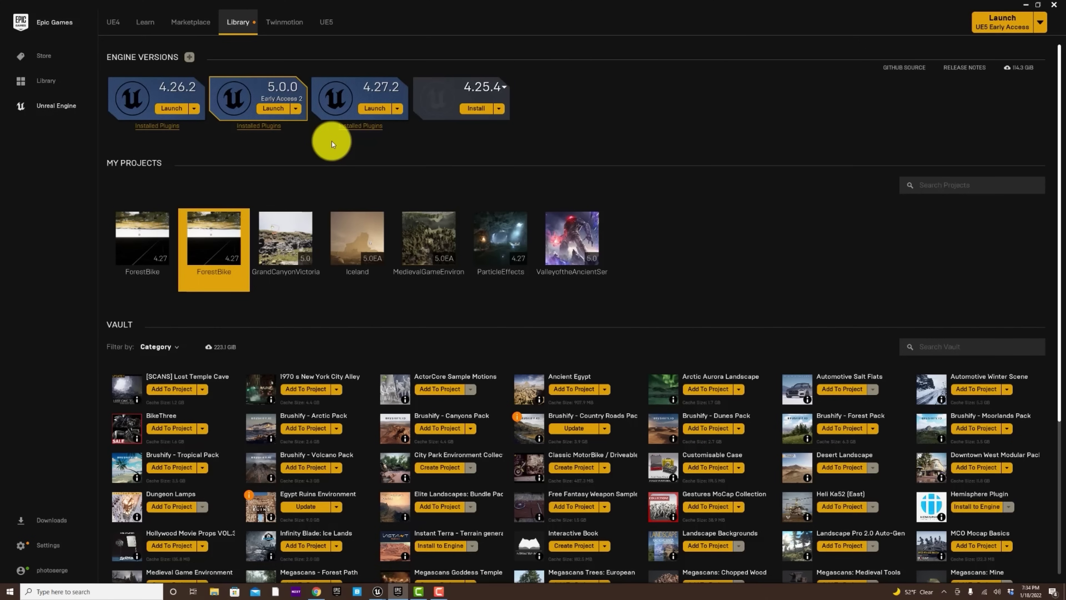
pyautogui.moveTo(202, 254)
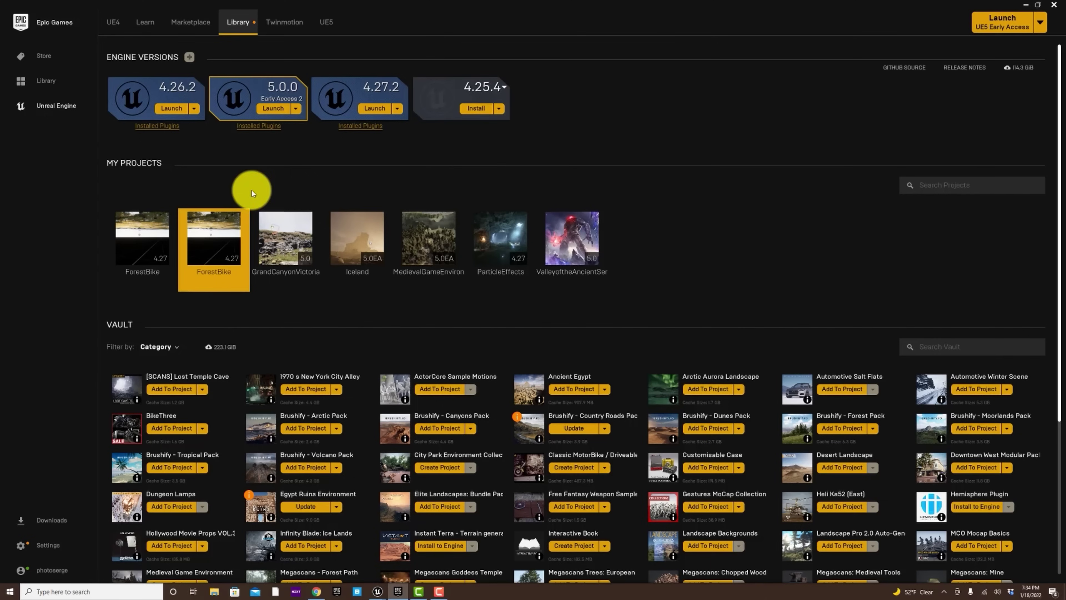
pyautogui.click(361, 90)
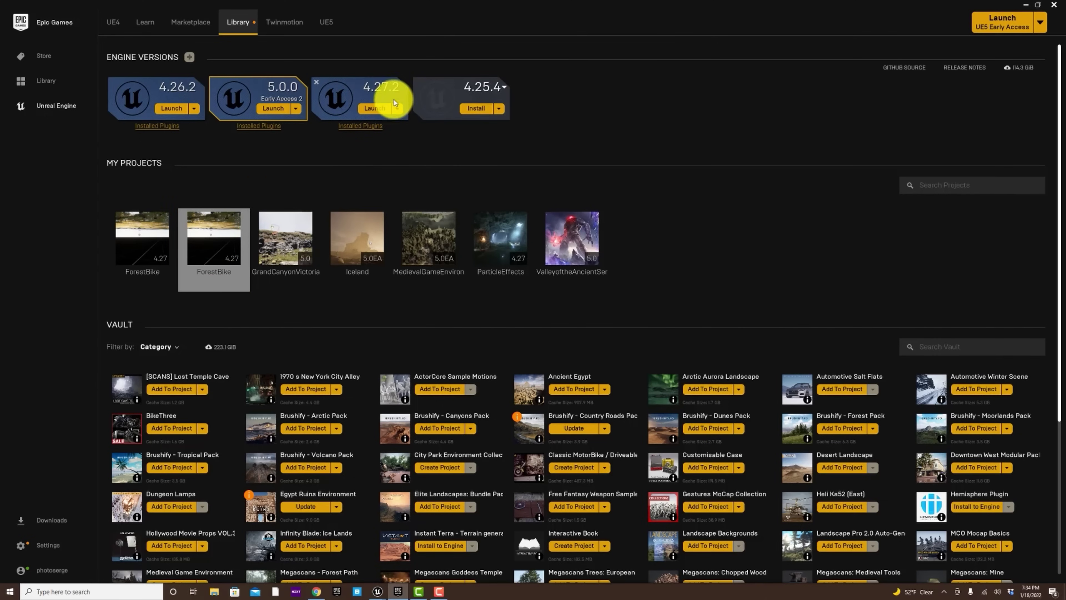
pyautogui.click(375, 108)
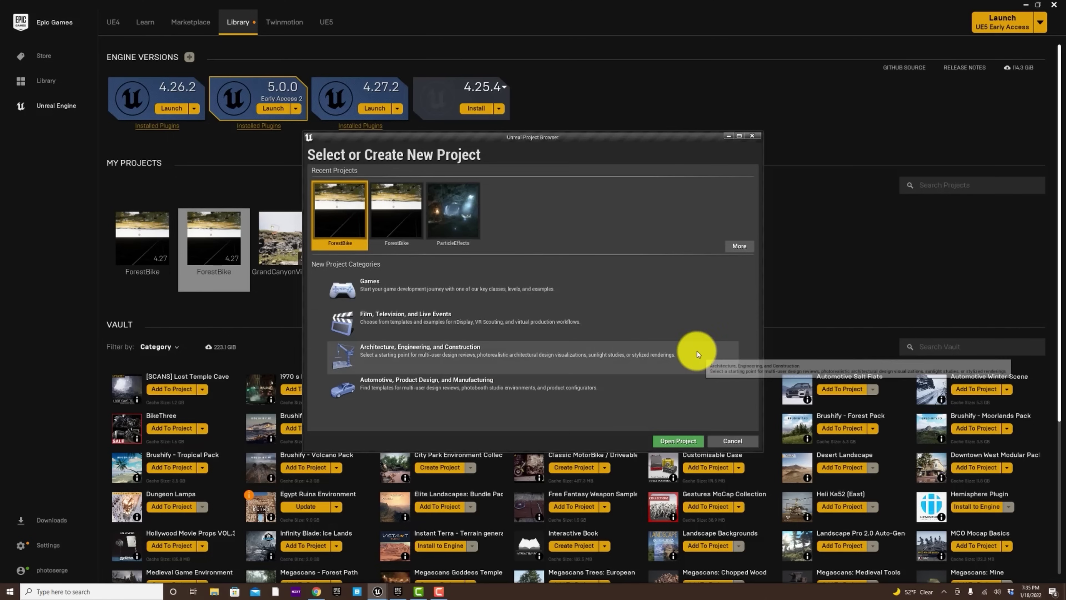
# Start a new project in the Games category using the Blank template
pyautogui.click(423, 285)
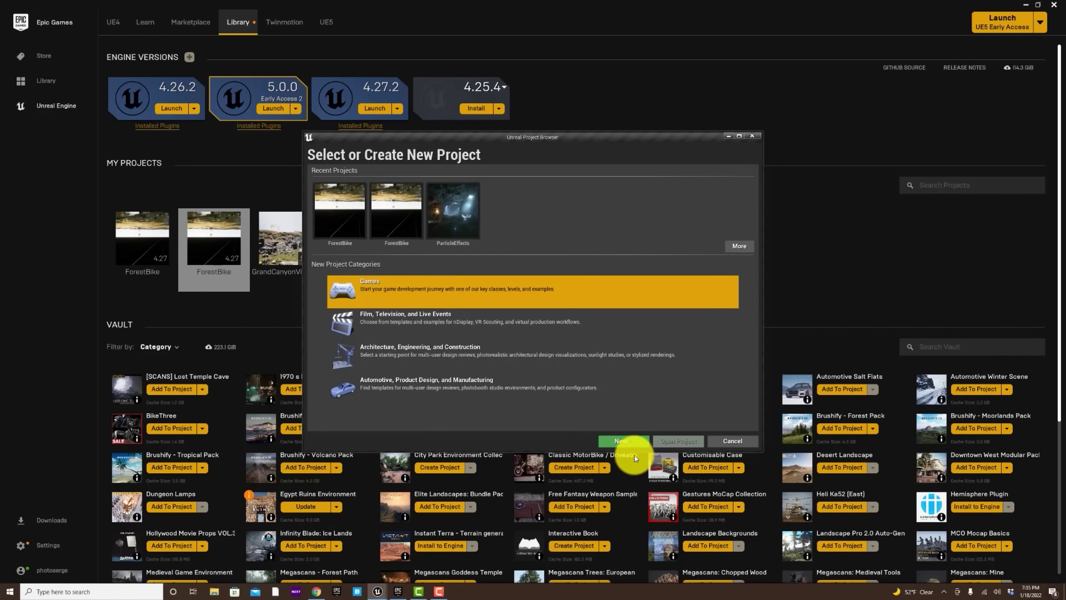
pyautogui.click(632, 443)
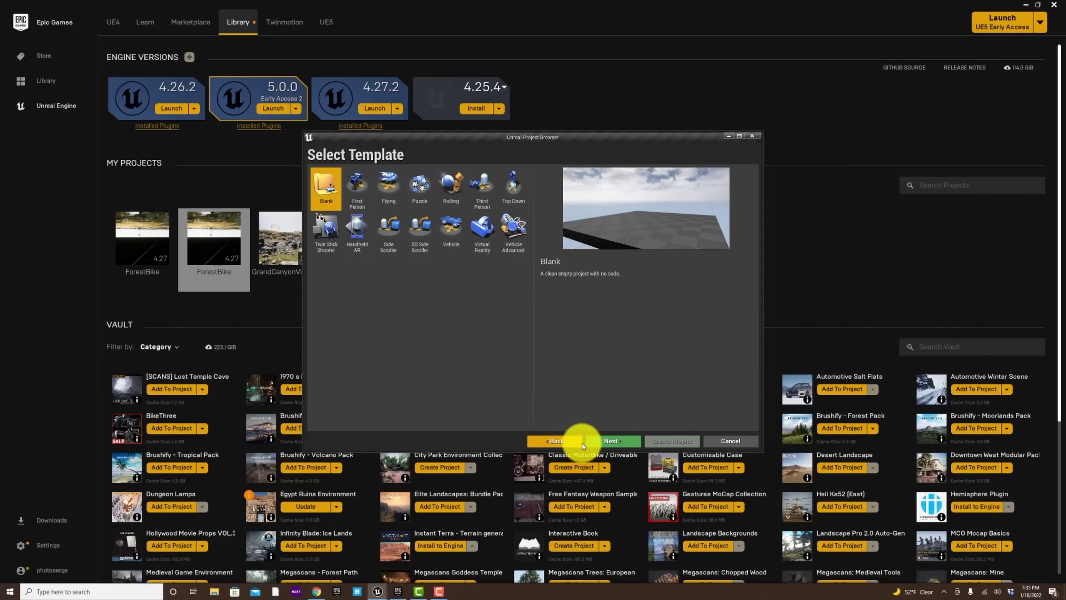
pyautogui.click(614, 441)
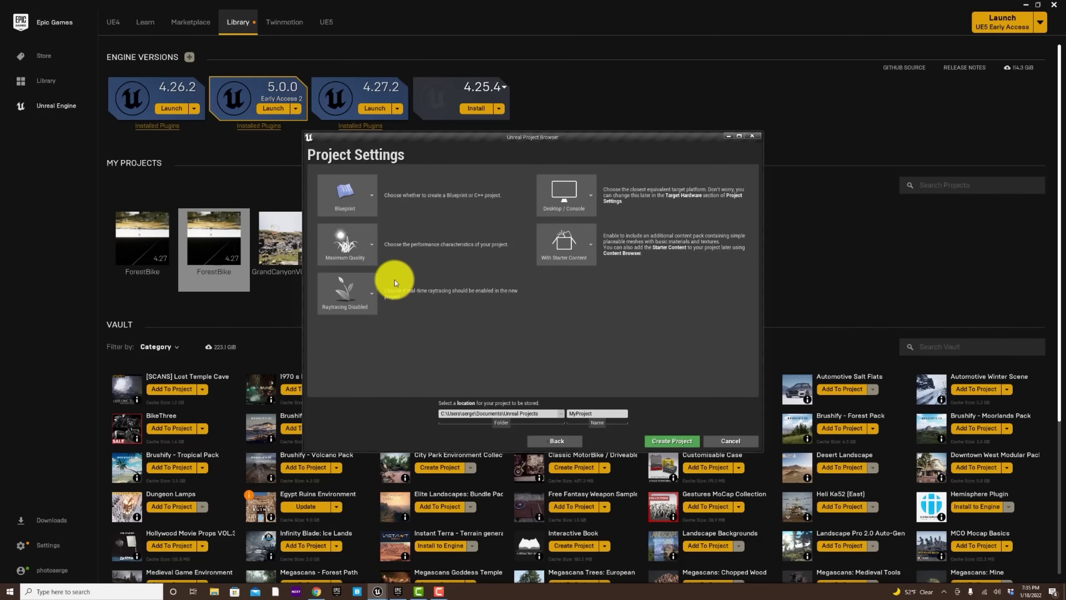
# Keep raytracing disabled, name the new project Foret and create it
pyautogui.click(361, 284)
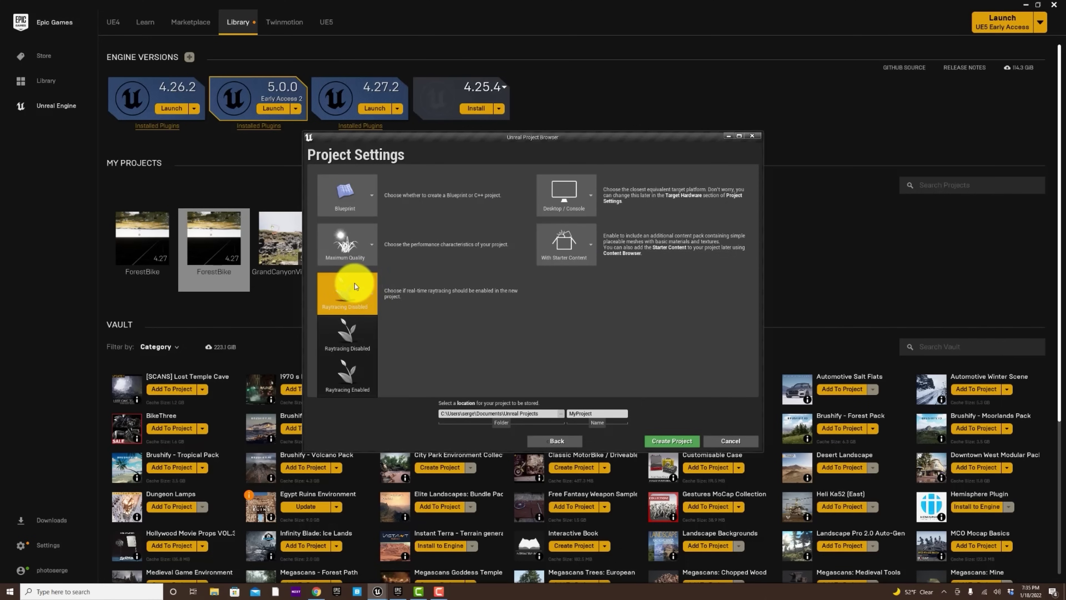
pyautogui.click(424, 336)
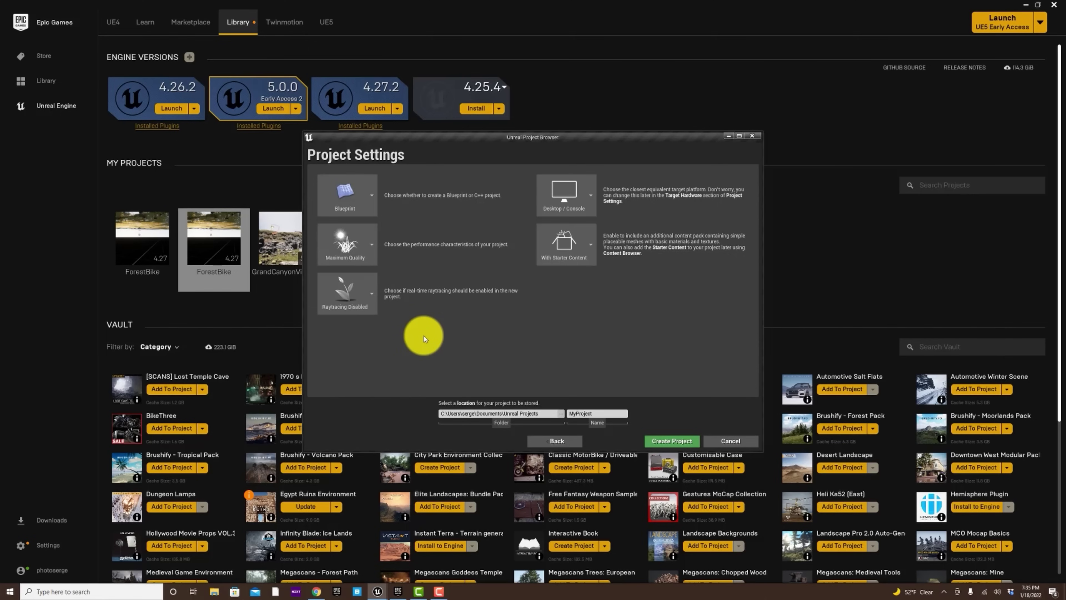
pyautogui.doubleClick(588, 414)
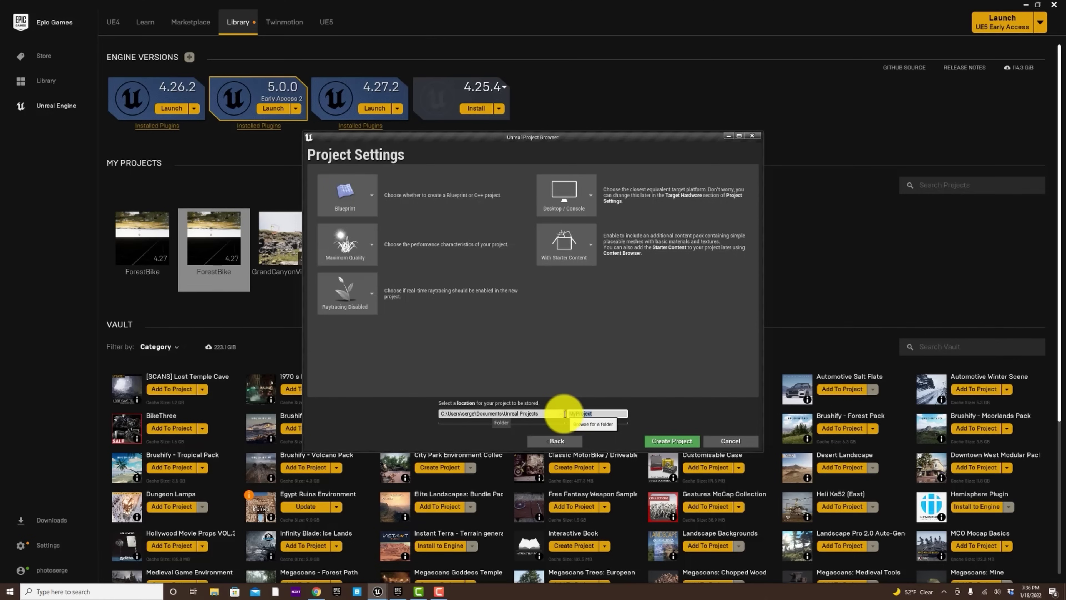
pyautogui.write('Foret')
pyautogui.click(679, 440)
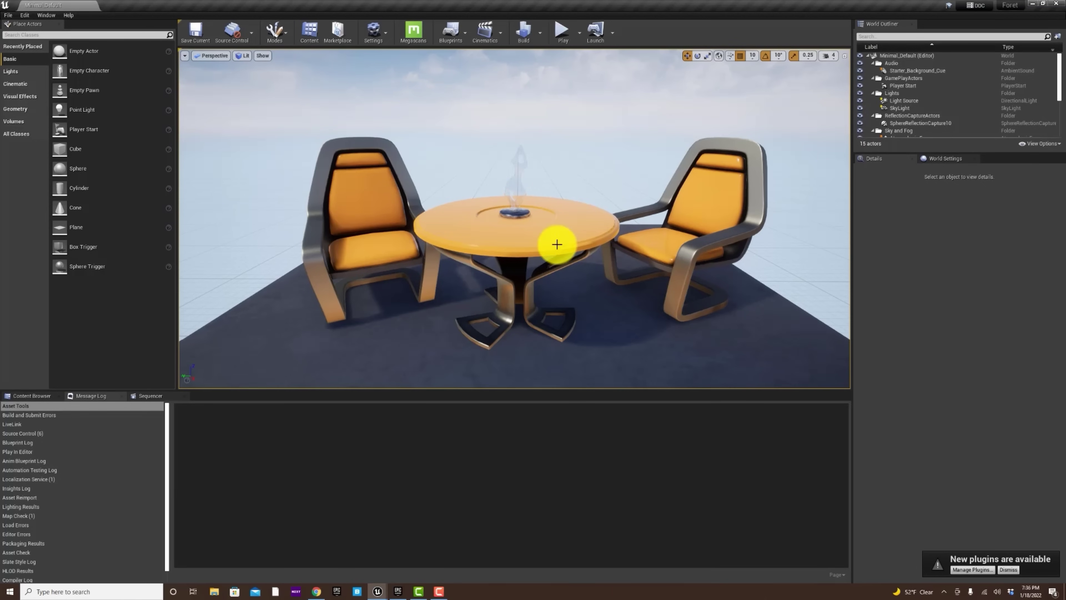
# Create a new level from the Empty Level template
pyautogui.click(8, 16)
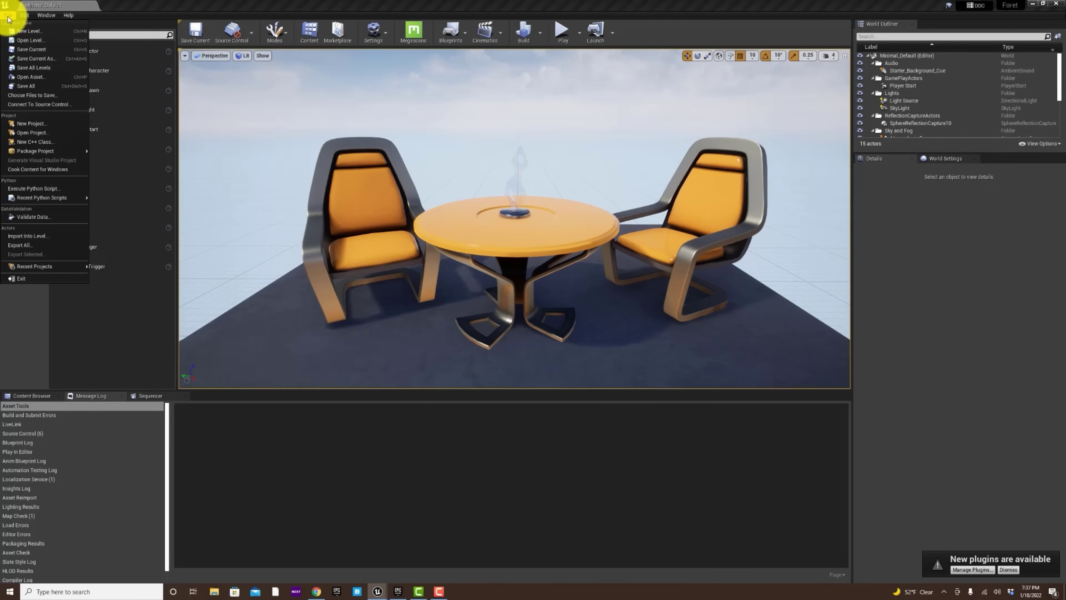
pyautogui.click(26, 32)
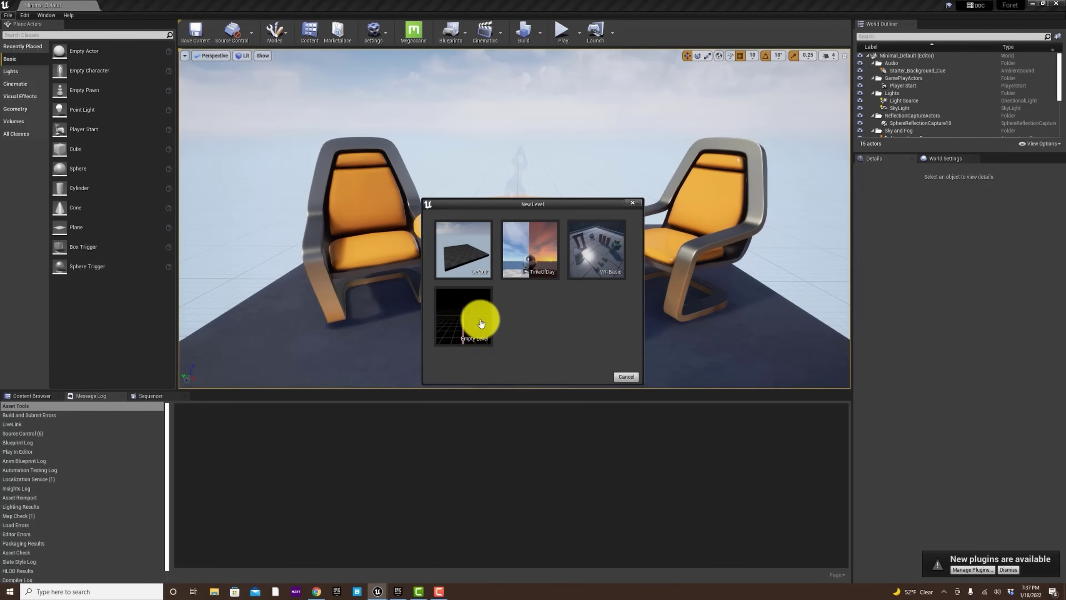
pyautogui.click(475, 311)
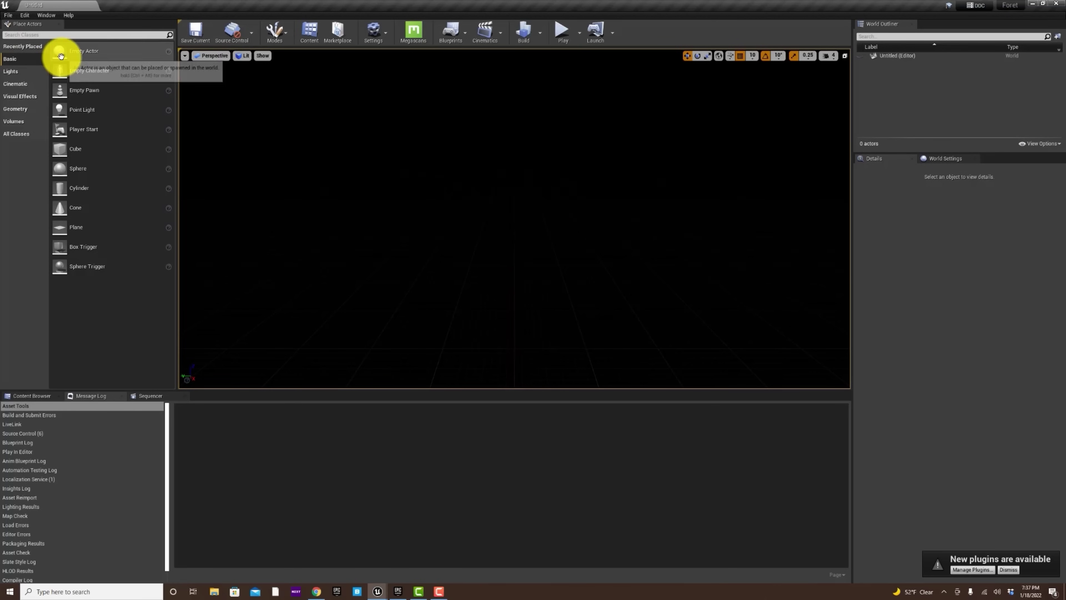
# Place a Directional Light in the middle of the empty level and rename it Soleil
pyautogui.click(15, 71)
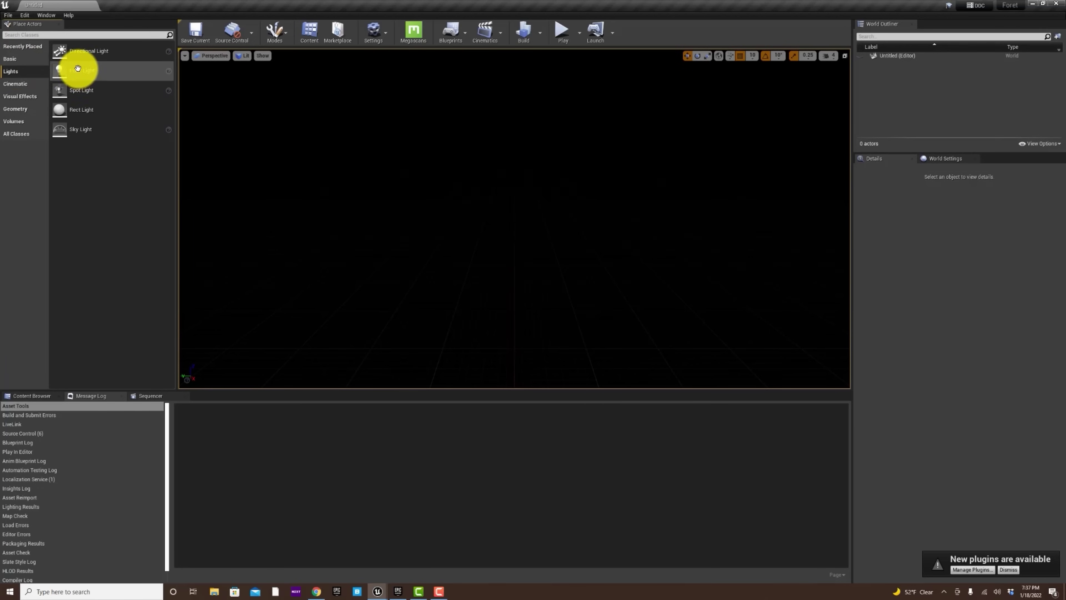
pyautogui.moveTo(78, 52); pyautogui.dragTo(491, 248)
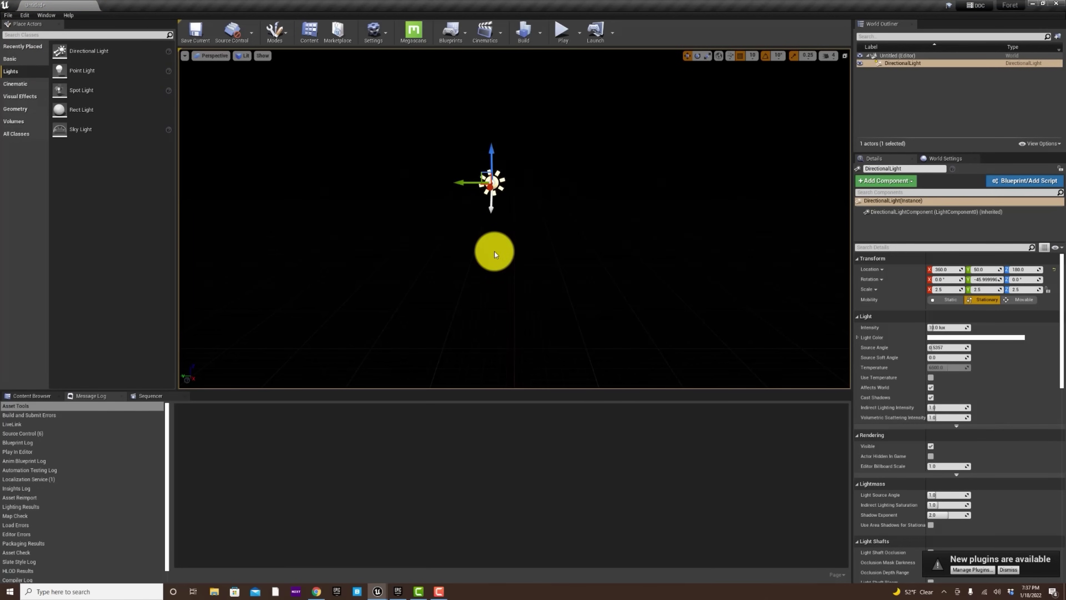
pyautogui.click(899, 65)
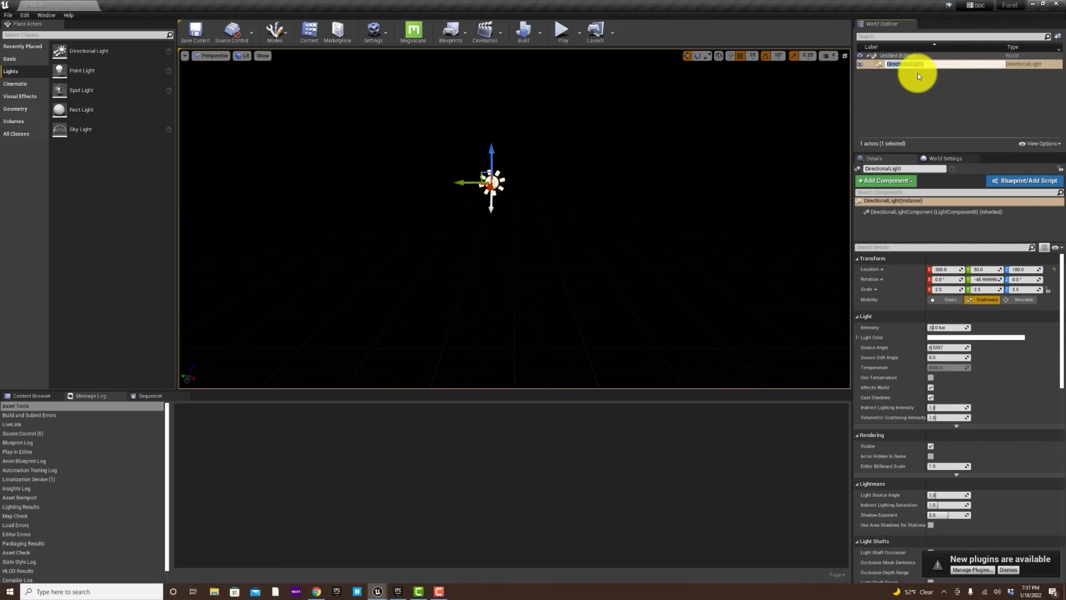
pyautogui.press('Return')
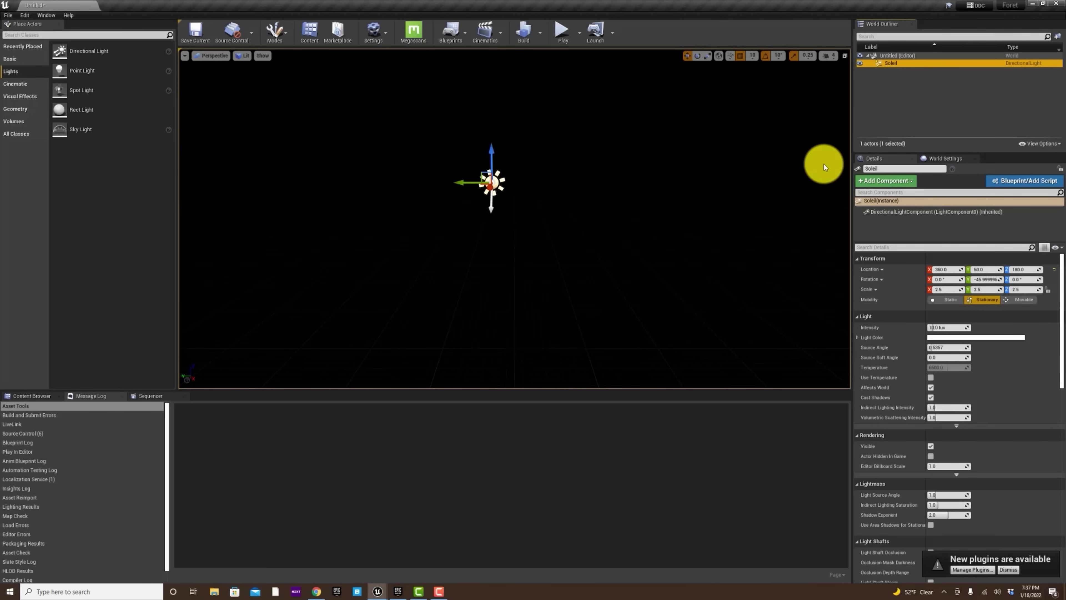
pyautogui.click(494, 150)
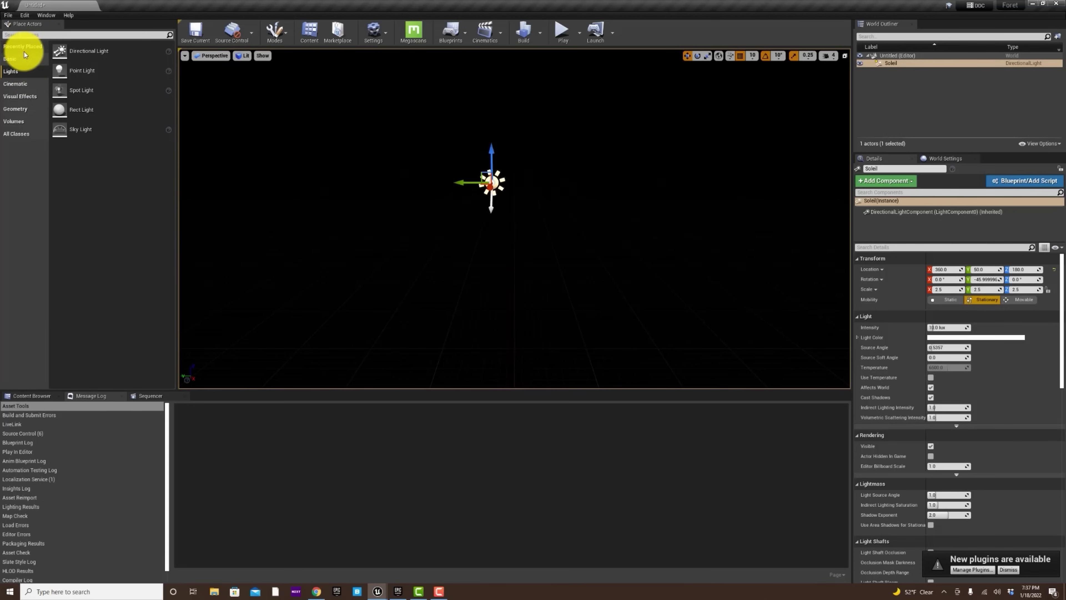
# Place a Sky Atmosphere just below the Soleil light in the level, and reselect the Soleil light
pyautogui.click(20, 96)
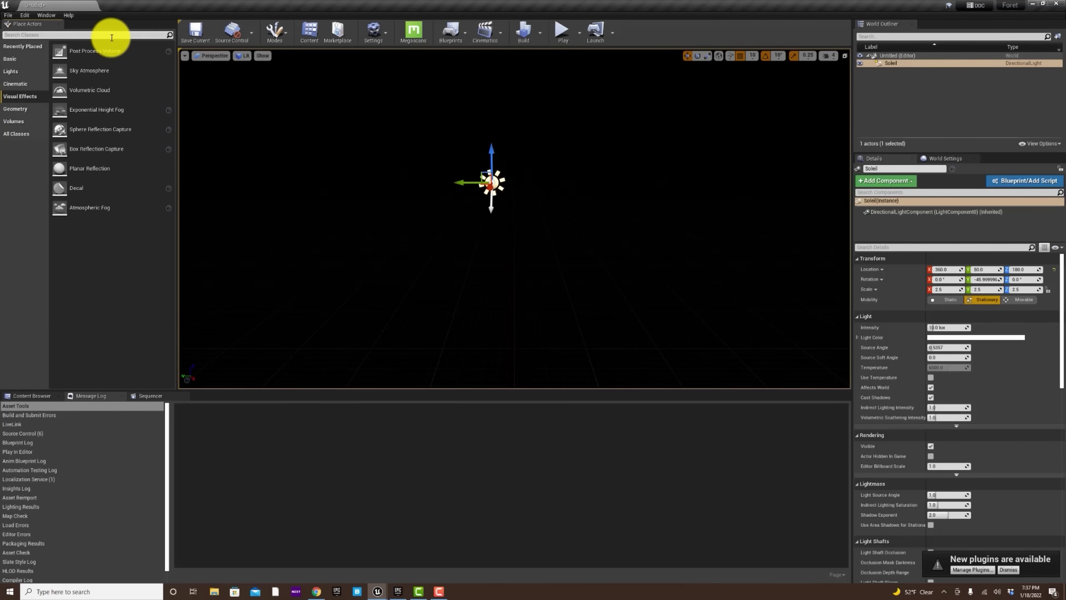
pyautogui.moveTo(114, 74); pyautogui.dragTo(497, 227)
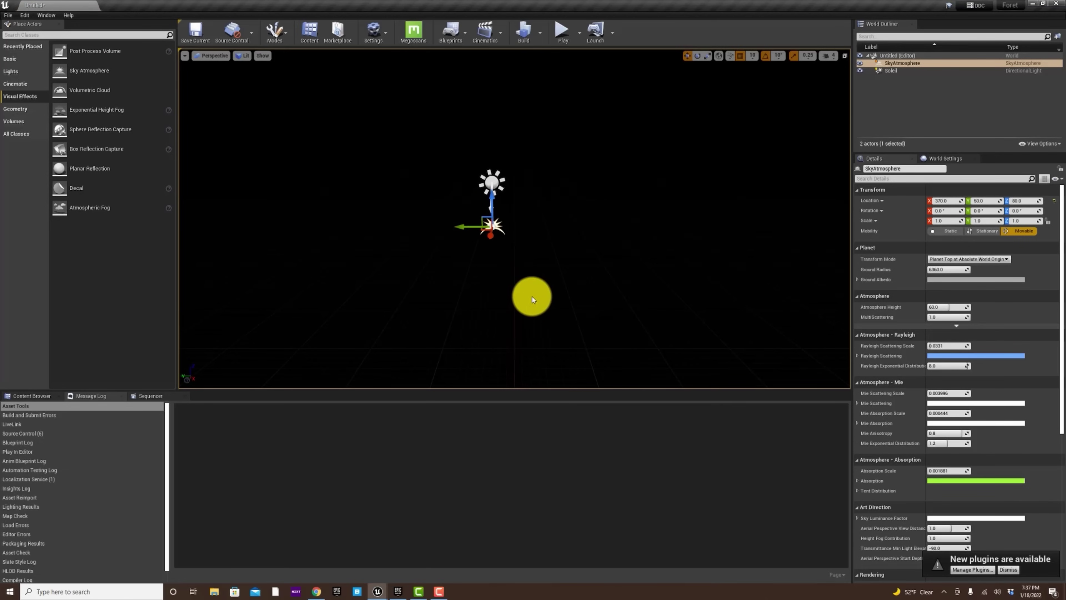
pyautogui.click(495, 184)
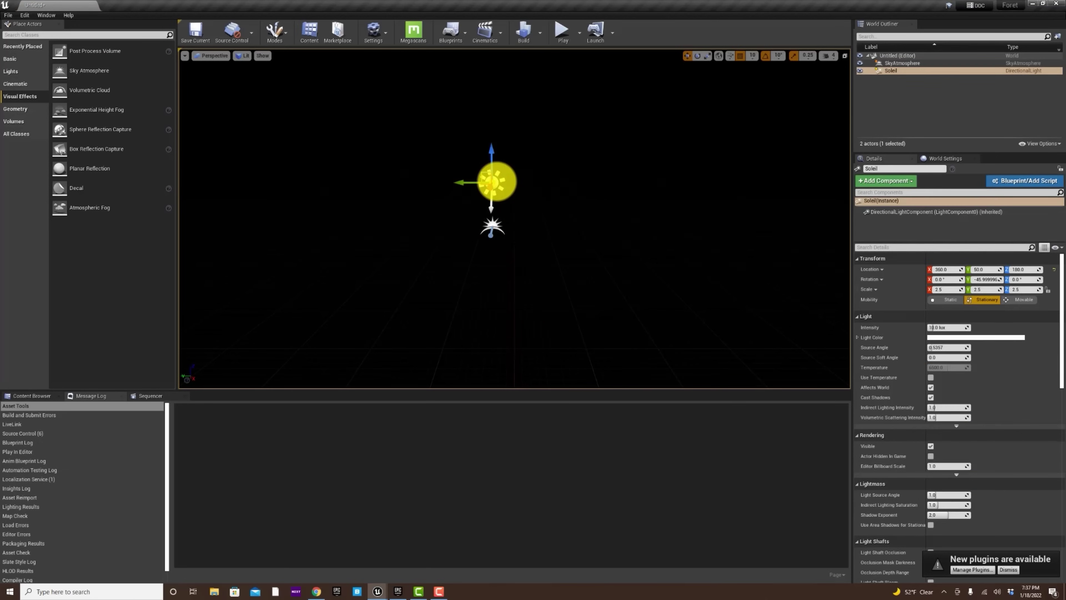
# Set the mobility of the Soleil light to Movable
pyautogui.click(1027, 299)
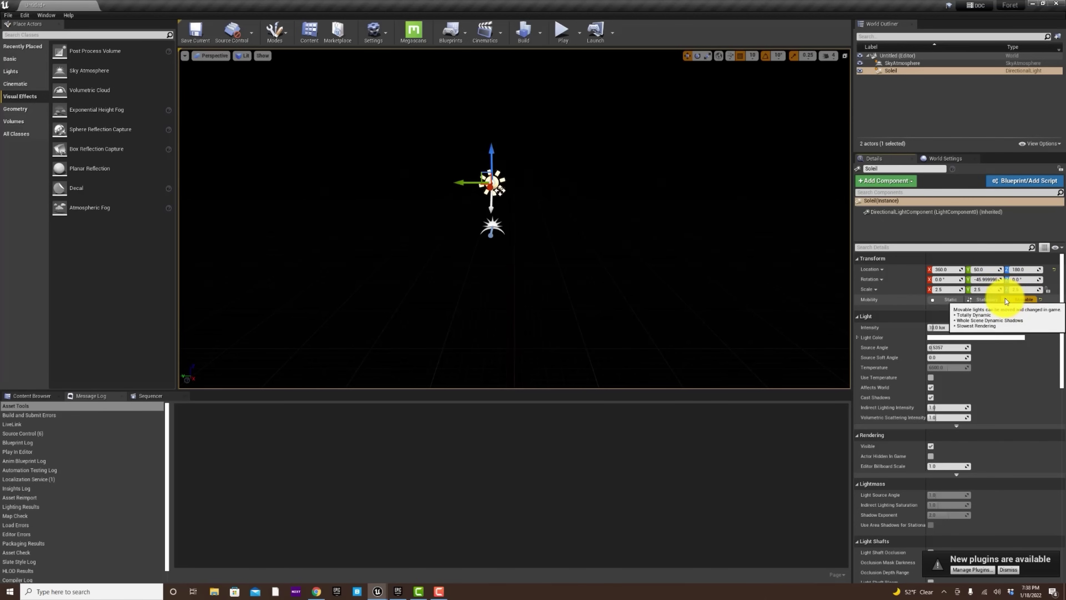
pyautogui.click(969, 298)
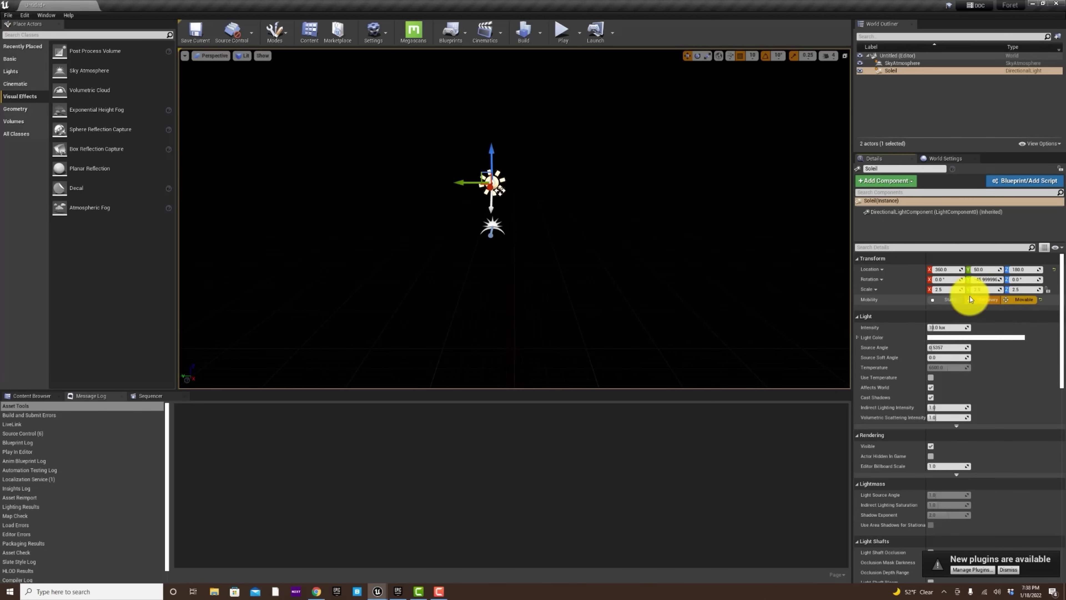
pyautogui.click(1012, 300)
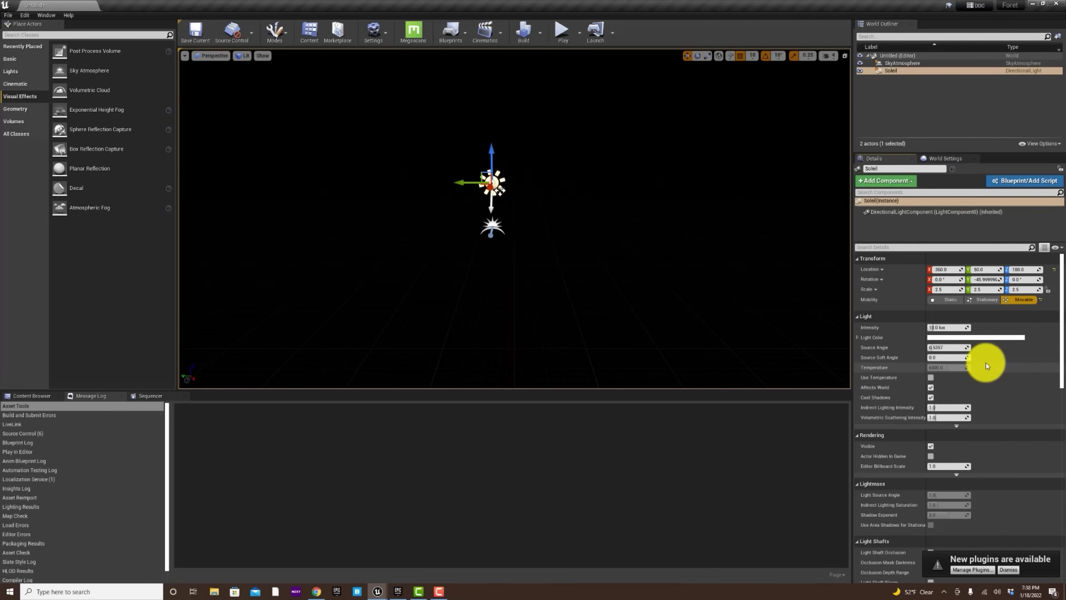
# Enable Atmosphere Sun Light in the Atmosphere and Cloud settings of the Soleil light
pyautogui.scroll(-6, 952, 334)
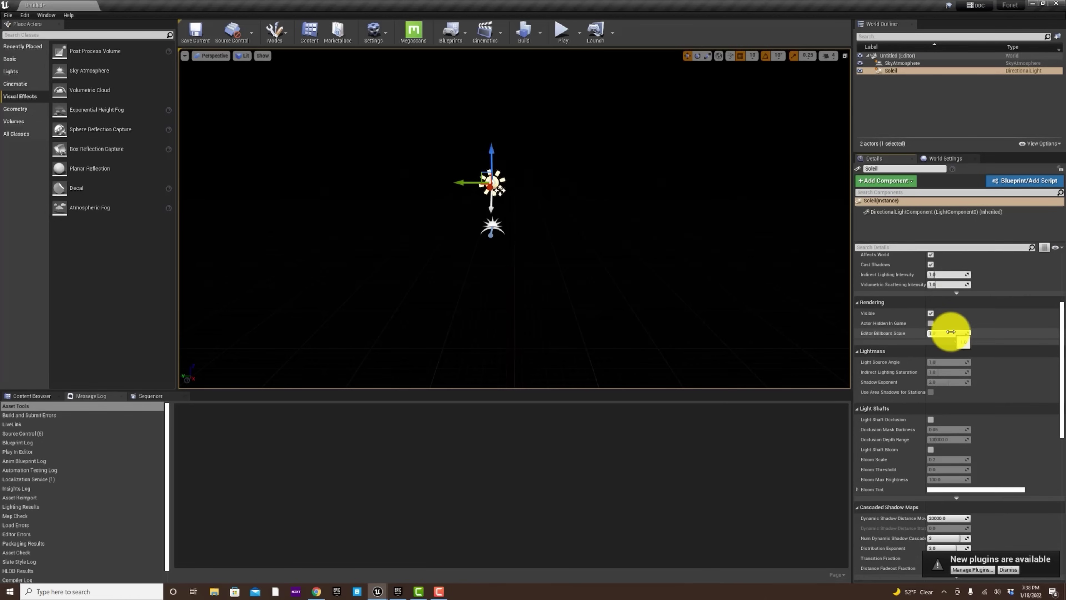
pyautogui.scroll(-2, 952, 331)
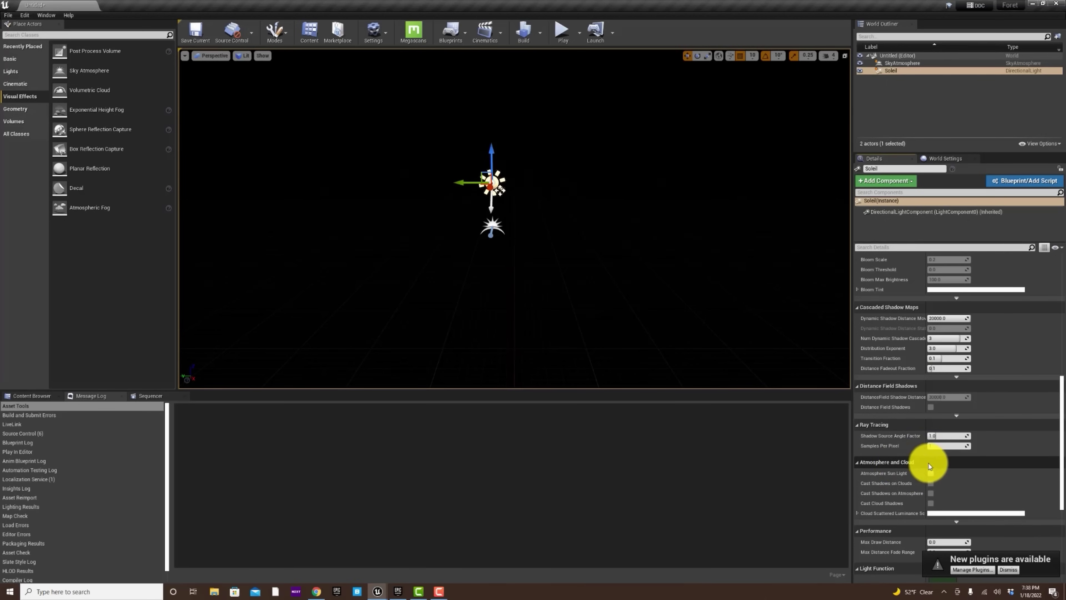
pyautogui.moveTo(863, 478)
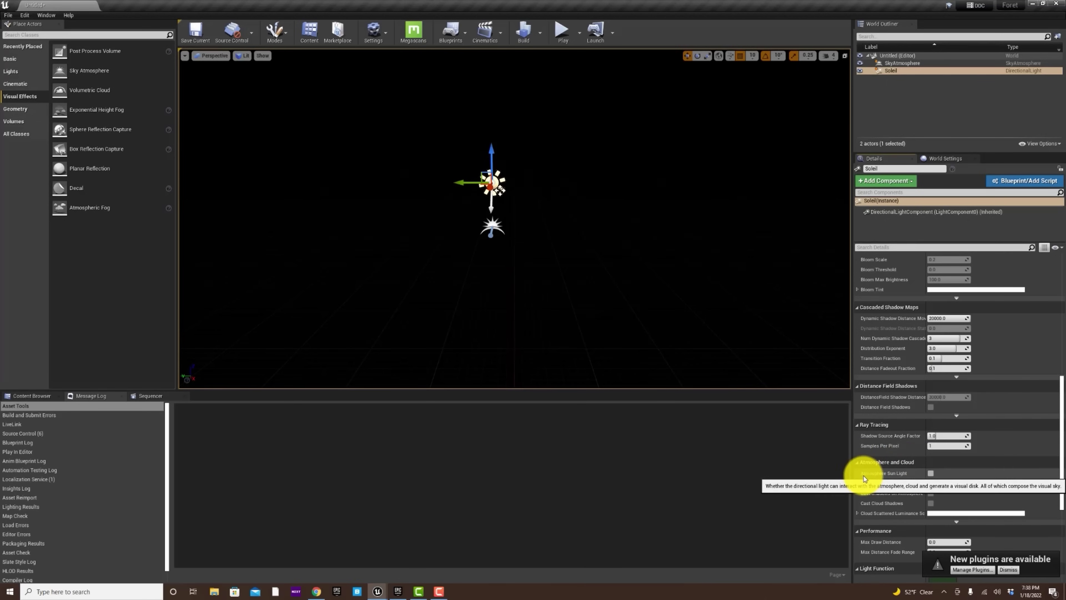
pyautogui.click(931, 474)
# Rotate the atmosphere sun until its disk stands in the daytime sky above and left of the light in the view
pyautogui.moveTo(602, 262); pyautogui.dragTo(531, 145, button='right')
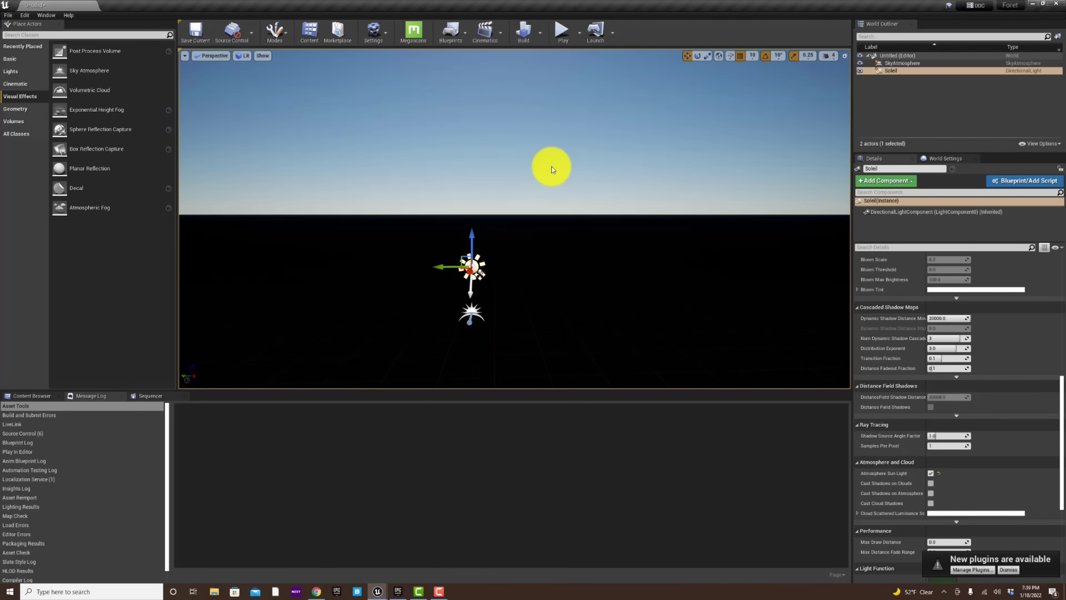
pyautogui.hotkey('ctrl', 'l')
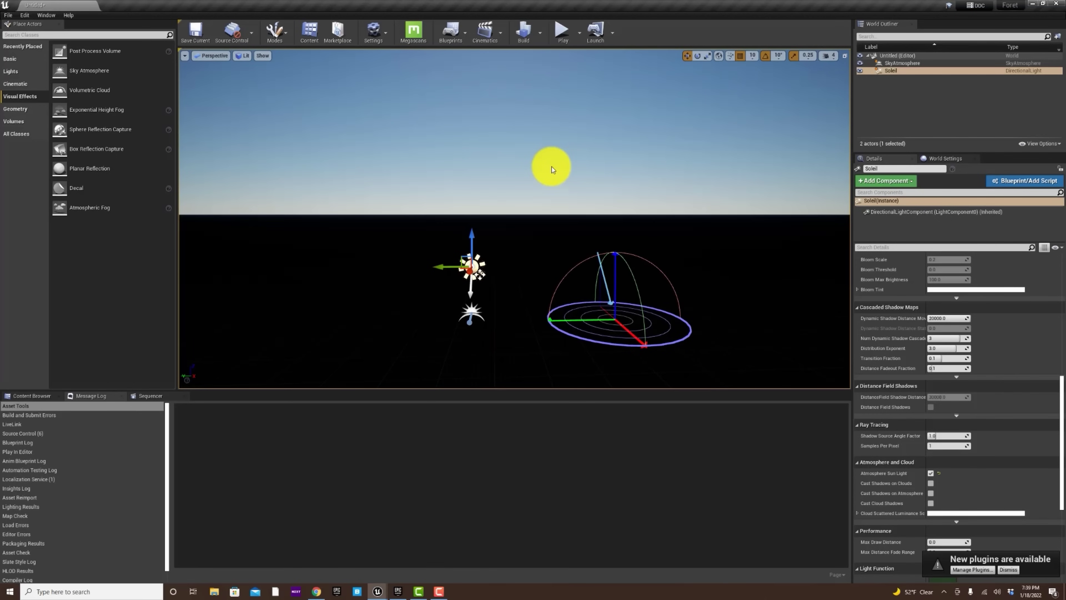
pyautogui.hotkey('ctrl', 'l')
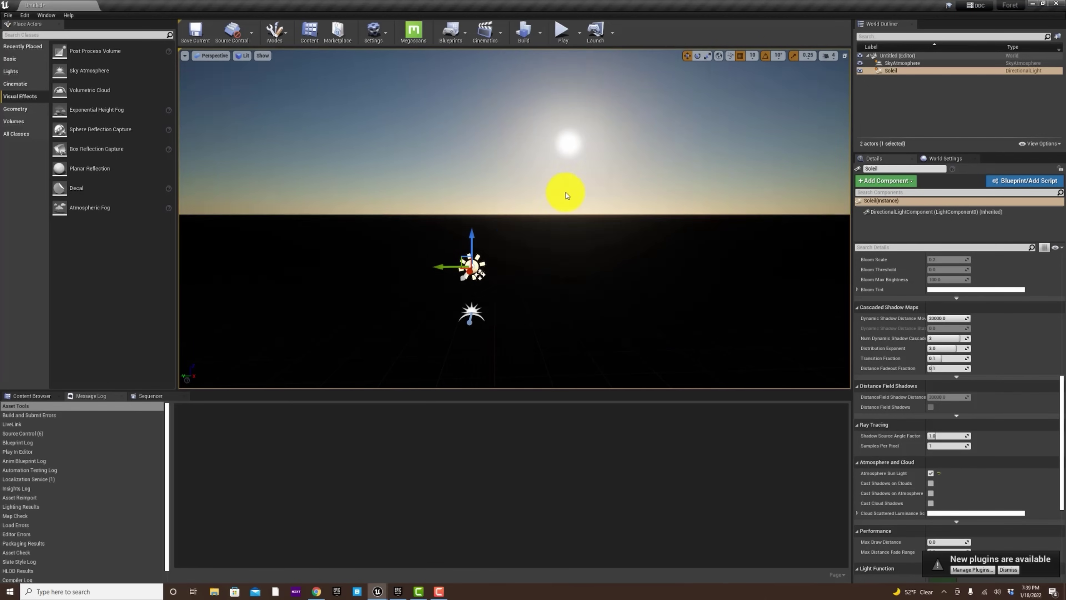
pyautogui.hotkey('ctrl', 'l')
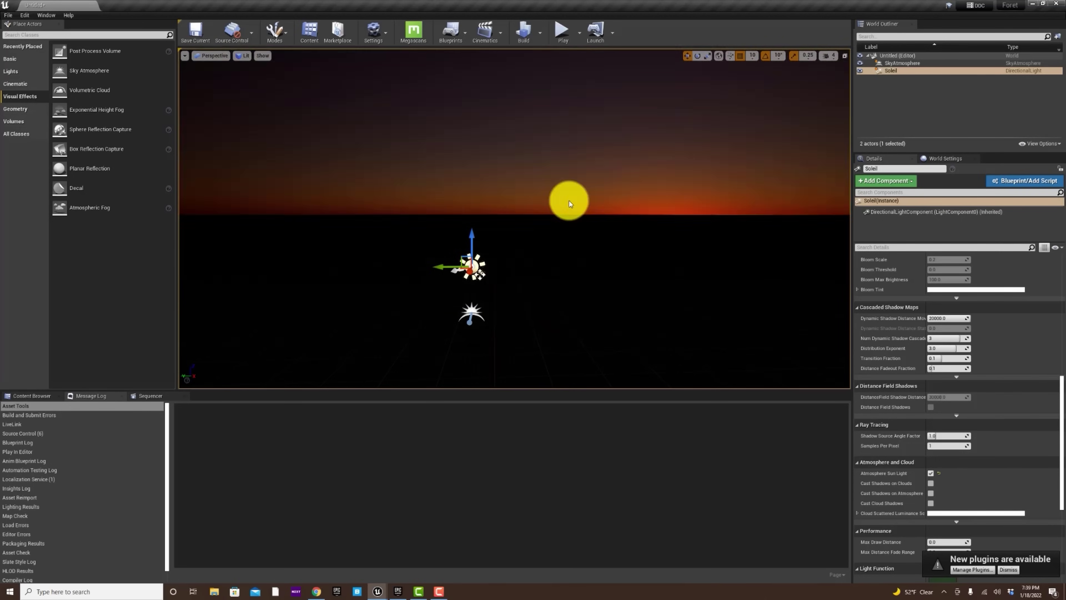
pyautogui.hotkey('ctrl', 'l')
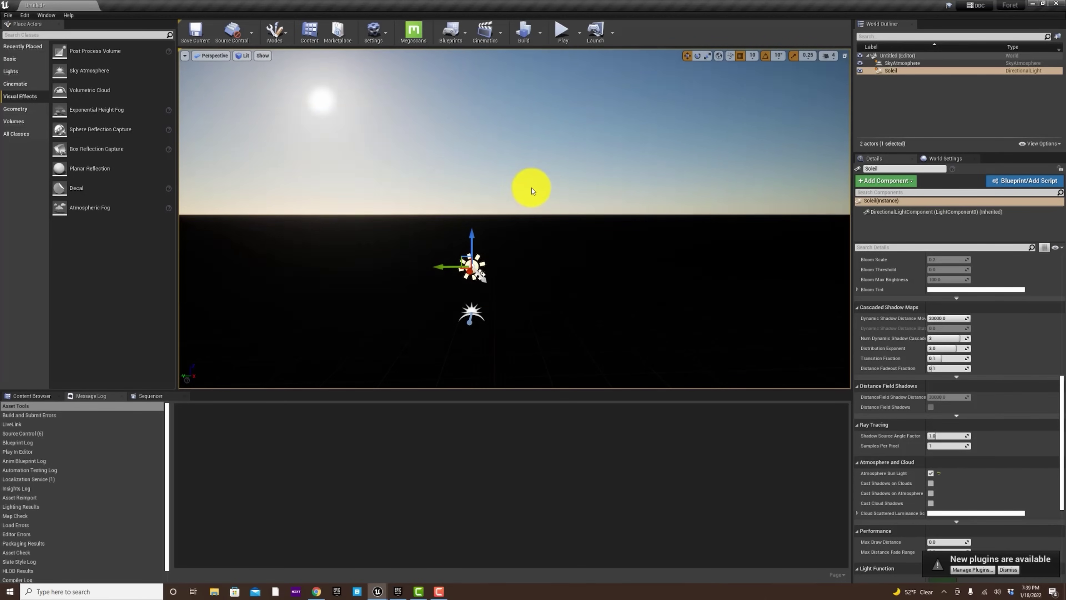
pyautogui.hotkey('ctrl', 'l')
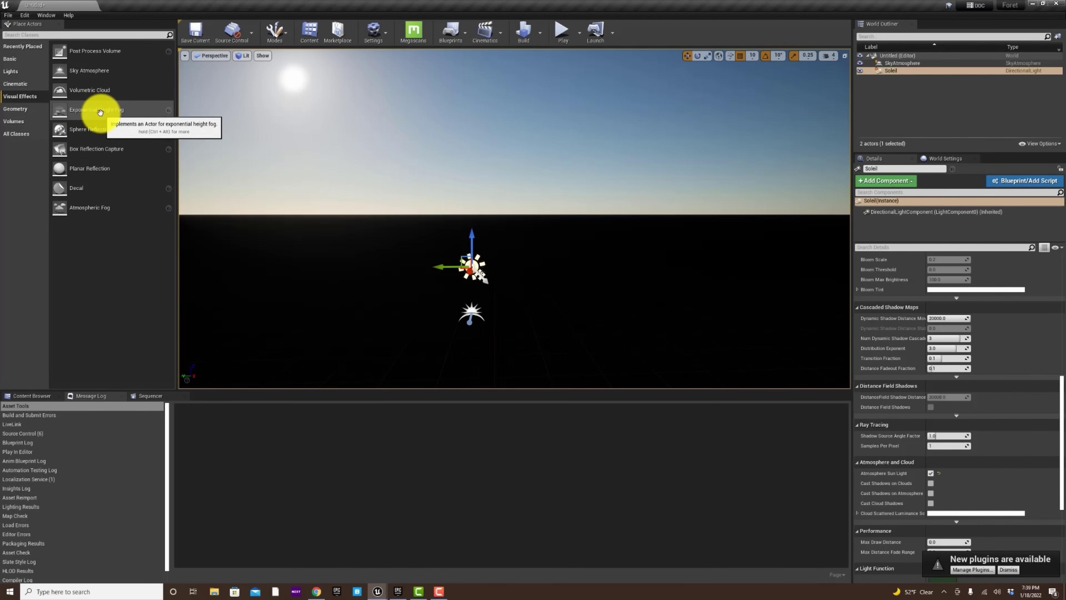
# Place an Exponential Height Fog just above the Soleil light in the level and rename it brume
pyautogui.moveTo(100, 111); pyautogui.dragTo(494, 210)
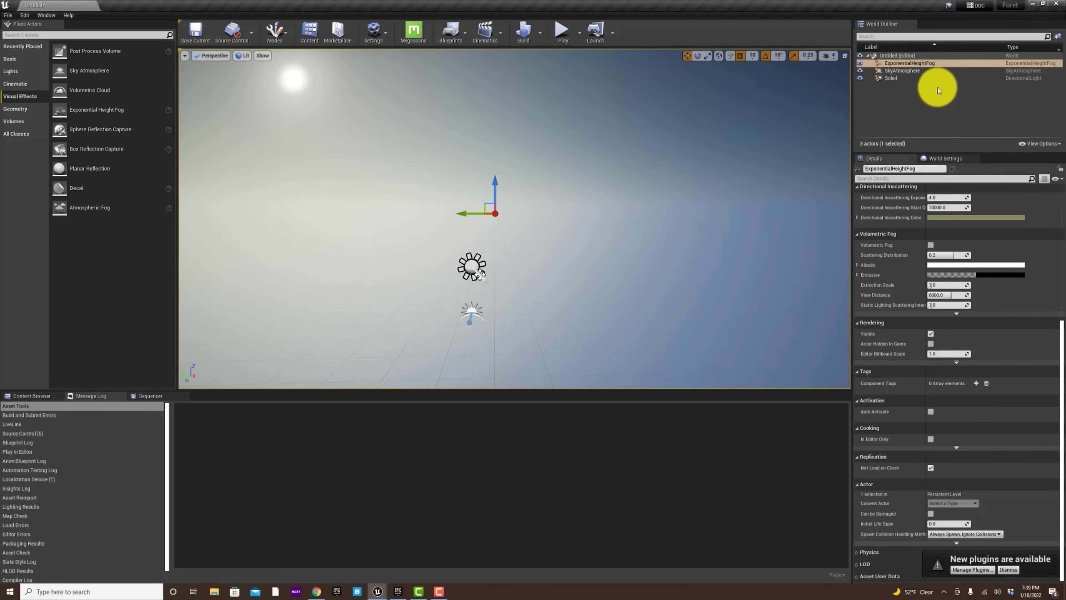
pyautogui.click(911, 63)
pyautogui.click(911, 62)
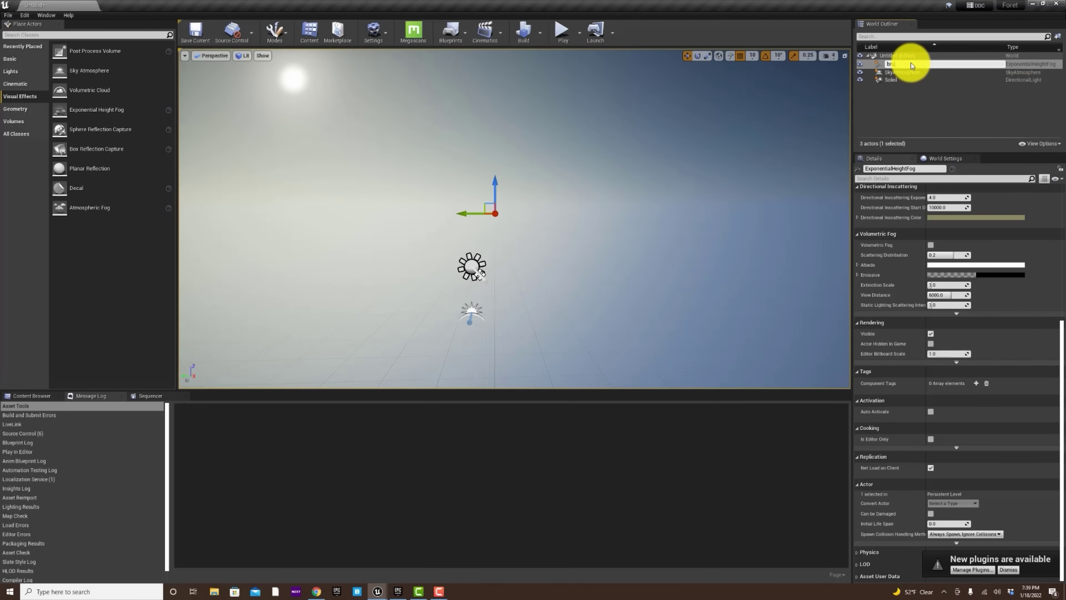
pyautogui.press('Return')
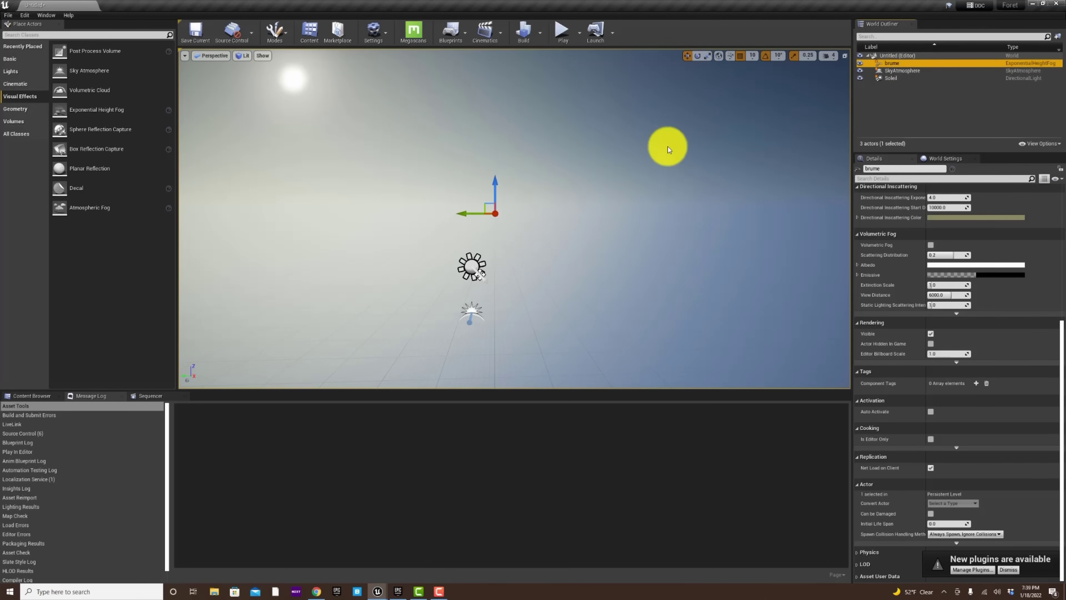
pyautogui.moveTo(491, 209); pyautogui.dragTo(571, 221)
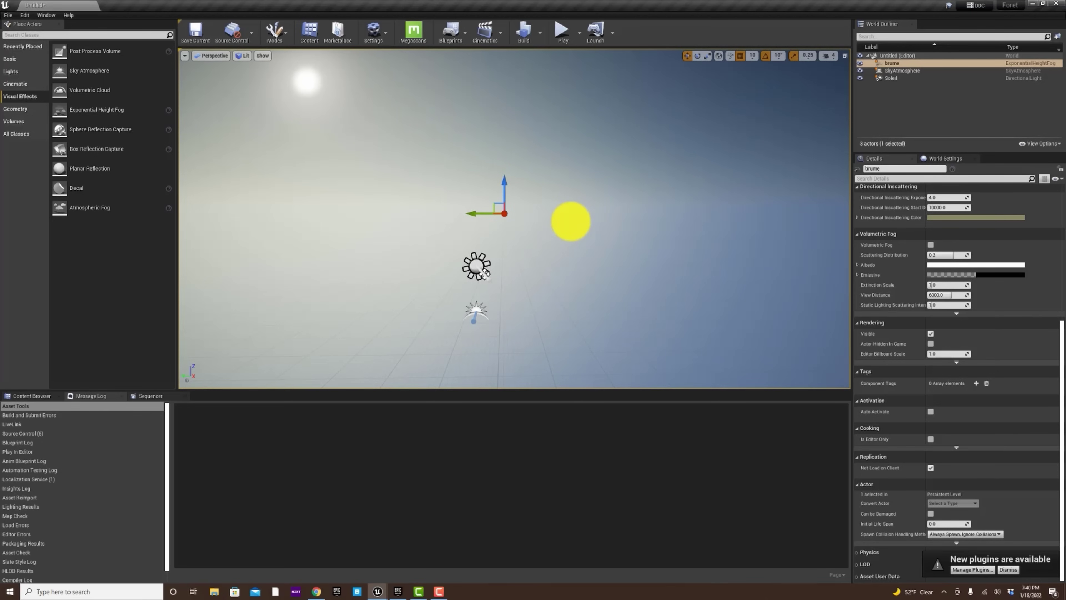
# Create a new landscape in Landscape mode with the default 63x63 quads section size and 1x1 section per component
pyautogui.click(287, 34)
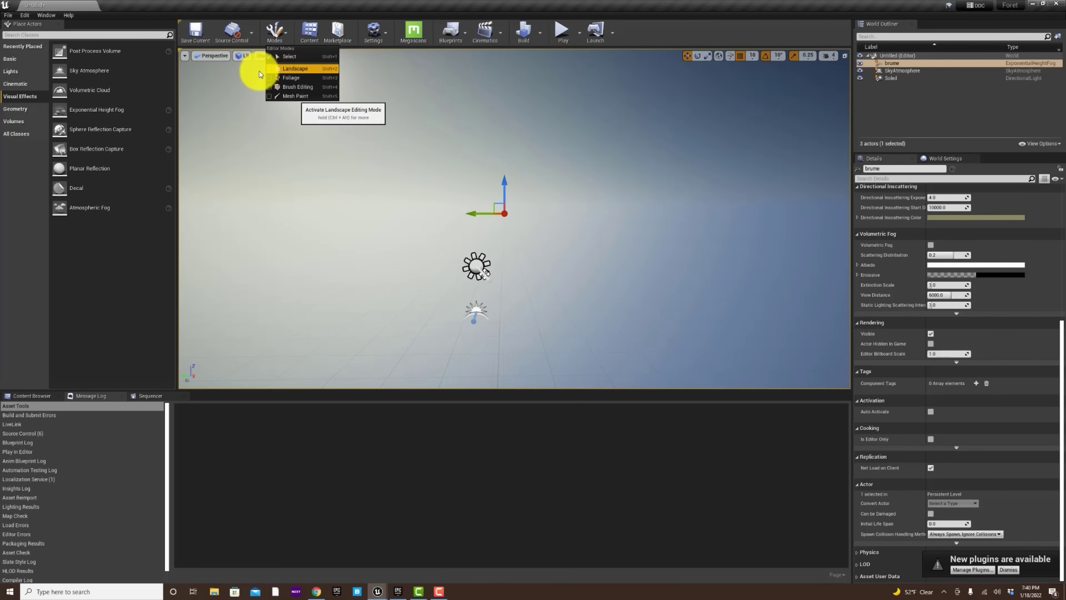
pyautogui.click(305, 69)
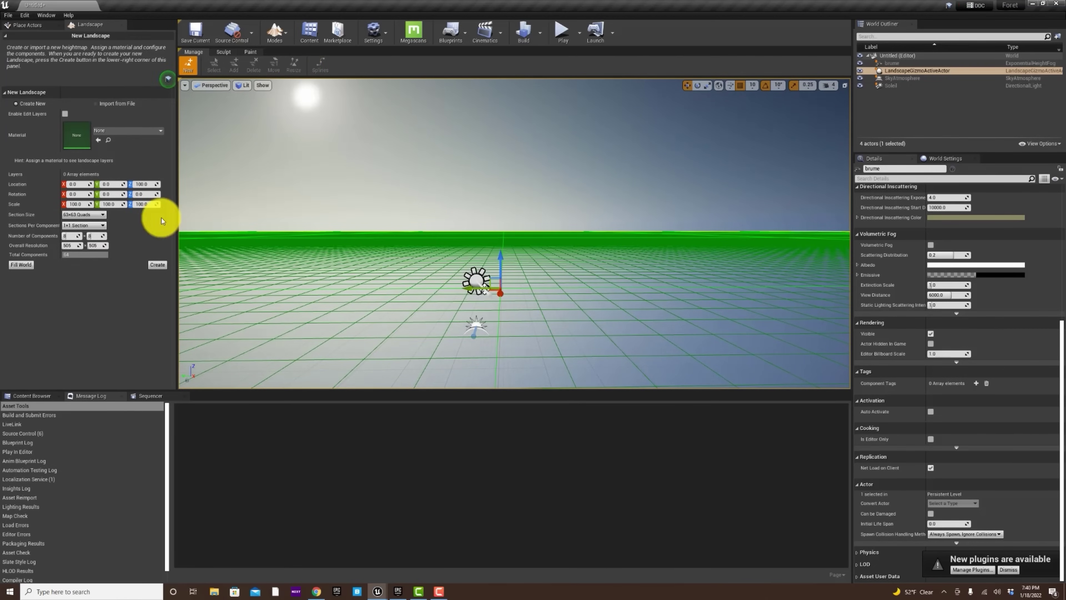
pyautogui.click(159, 265)
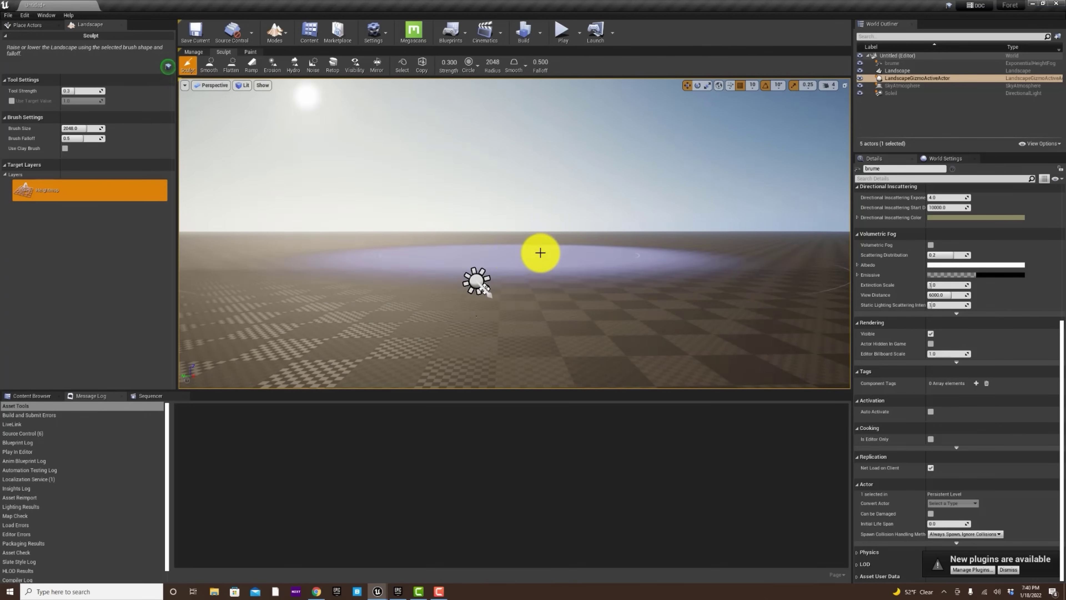
# Try to raise the distant terrain with a sculpt brush size of about 4021, and undo the strokes
pyautogui.moveTo(676, 246); pyautogui.dragTo(672, 257)
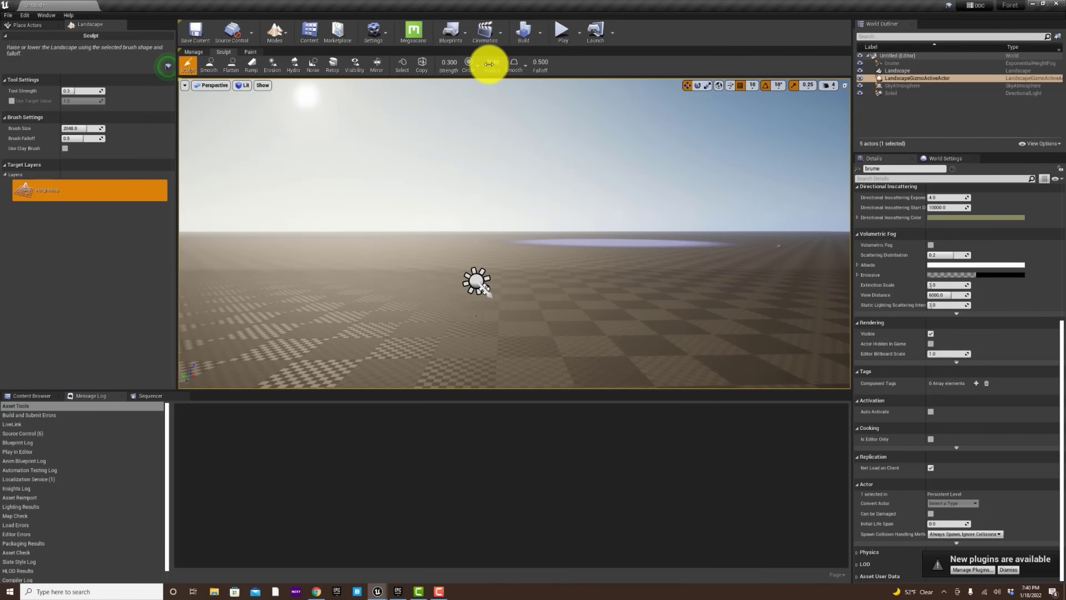
pyautogui.moveTo(492, 62); pyautogui.dragTo(500, 60)
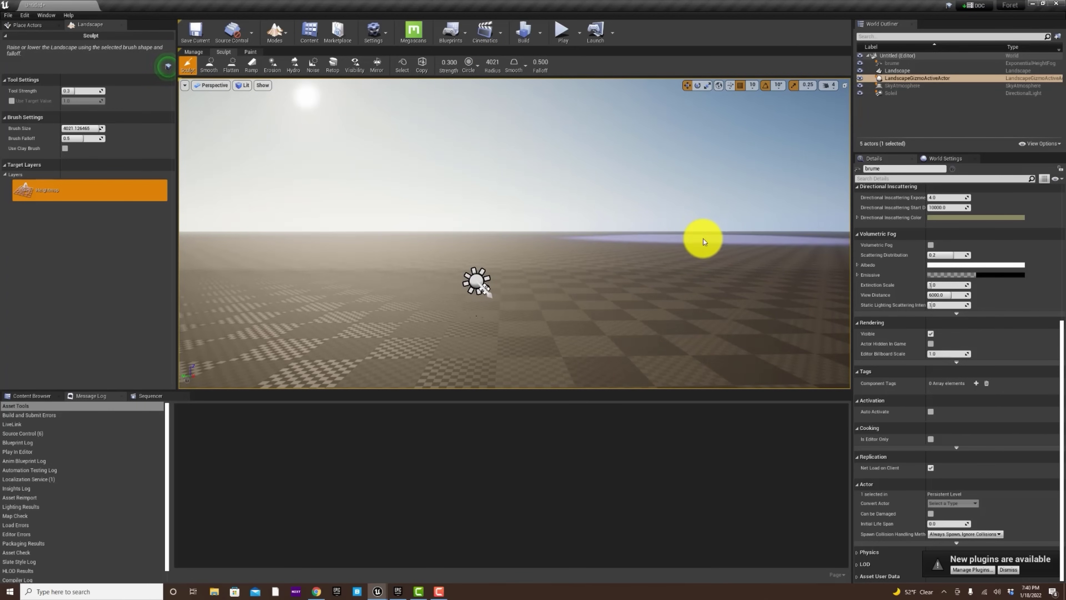
pyautogui.moveTo(707, 239); pyautogui.dragTo(747, 193)
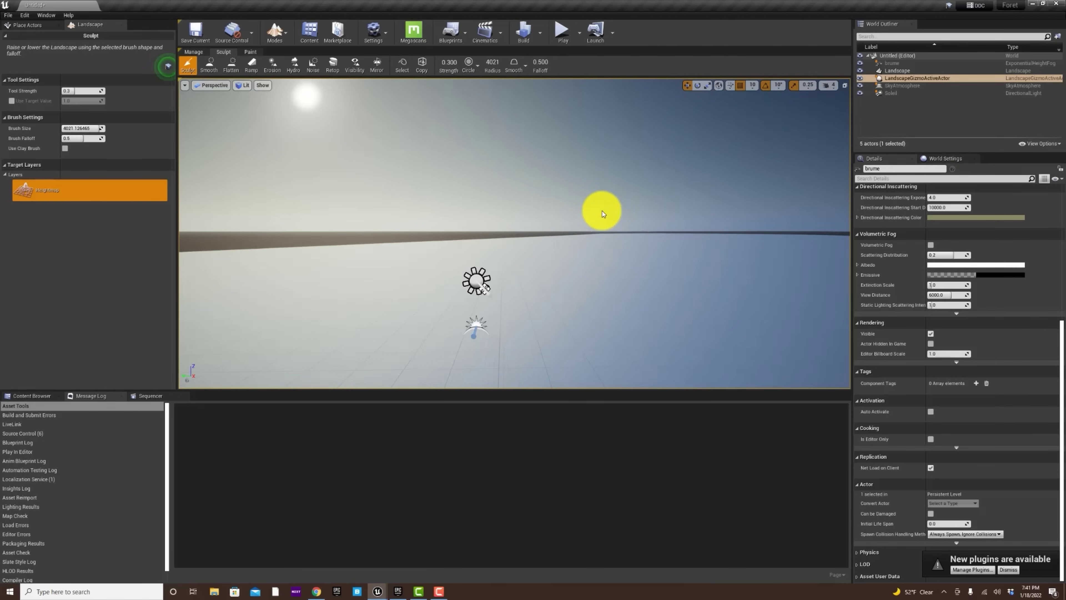
pyautogui.hotkey('ctrl', 'z')
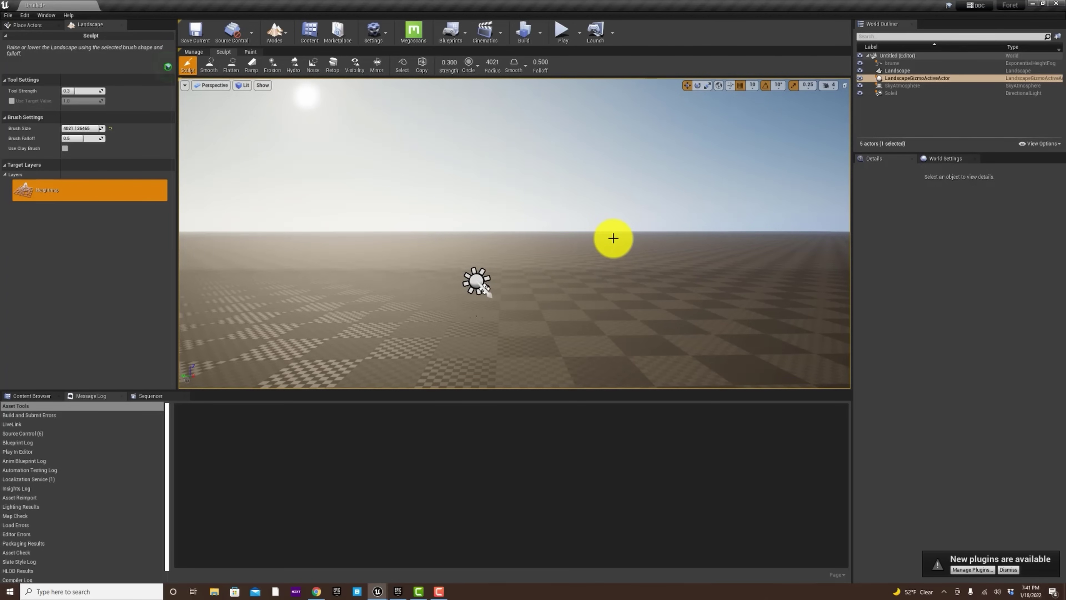
pyautogui.moveTo(614, 238); pyautogui.dragTo(613, 238)
pyautogui.hotkey('ctrl', 'z')
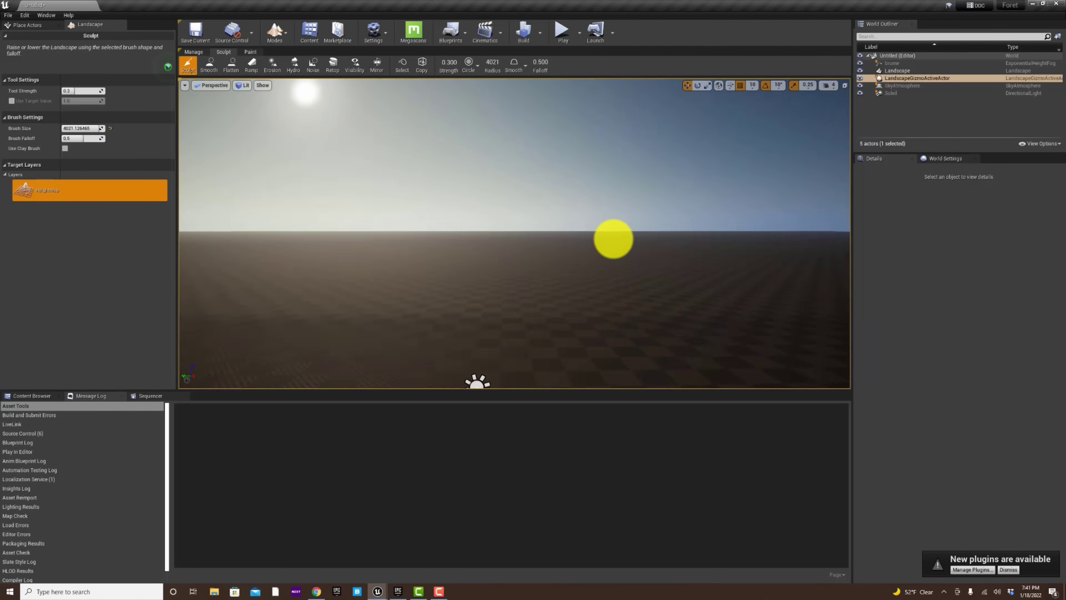
# Set the sculpt brush size to 8192 with the view raised over the far side of the landscape
pyautogui.press('q')
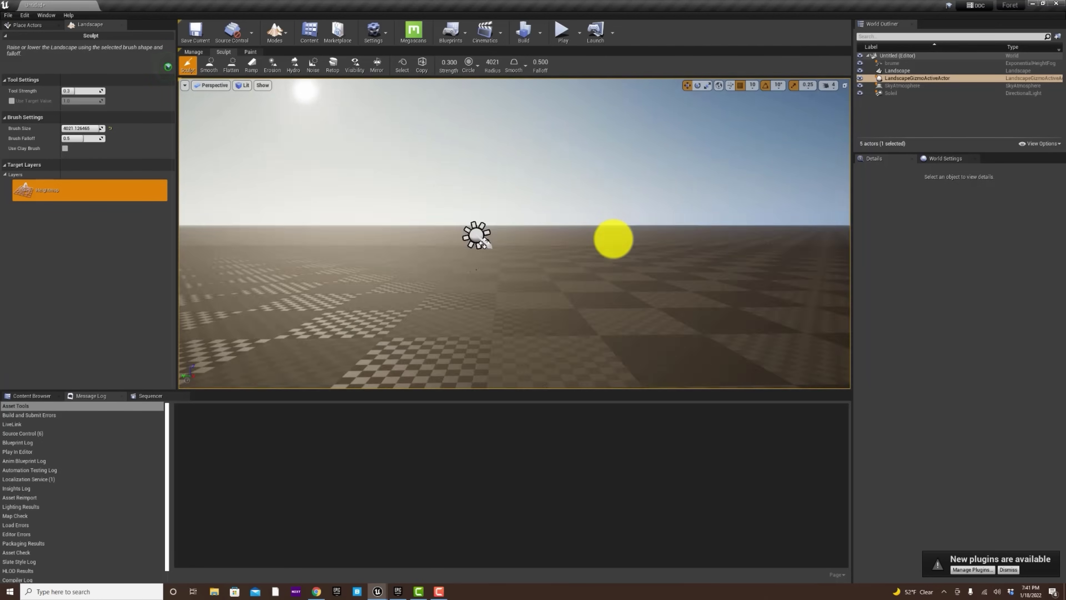
pyautogui.press('e')
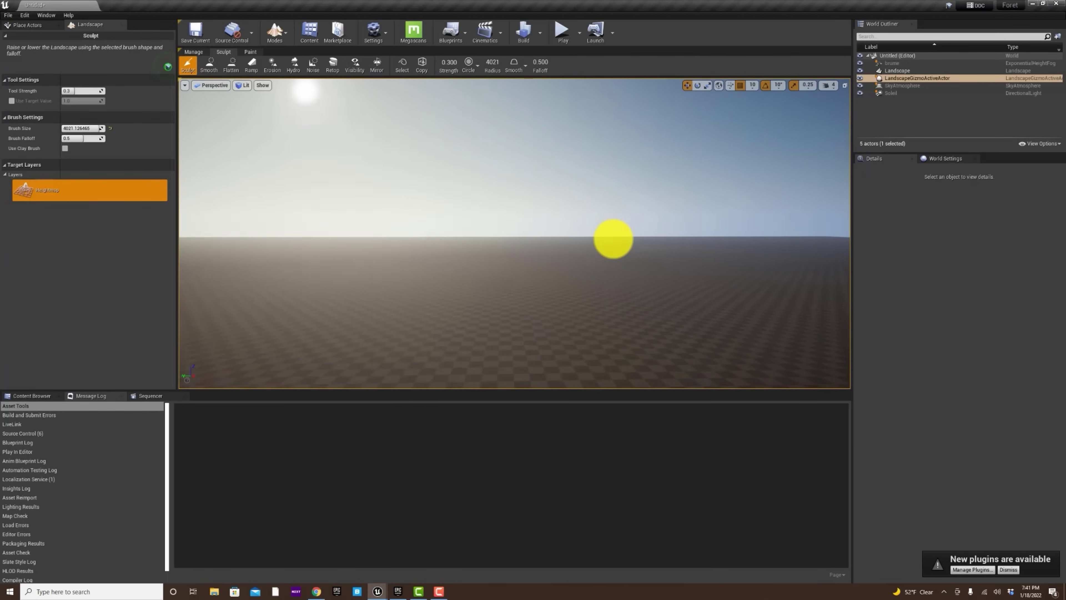
pyautogui.moveTo(613, 240); pyautogui.dragTo(613, 240, button='right')
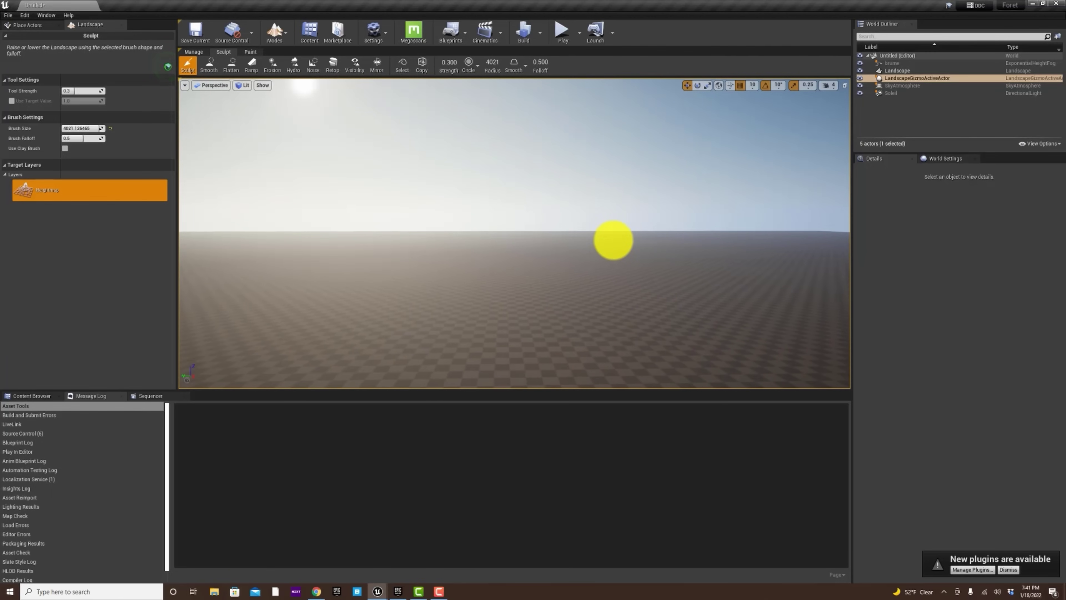
pyautogui.moveTo(613, 240); pyautogui.dragTo(628, 231, button='right')
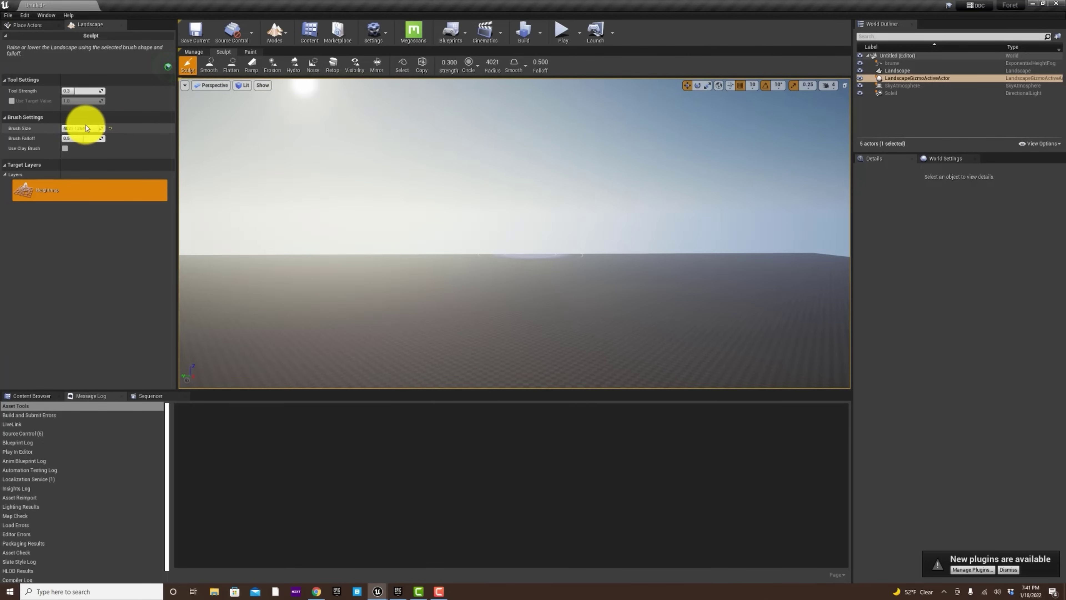
pyautogui.moveTo(75, 129); pyautogui.dragTo(148, 131)
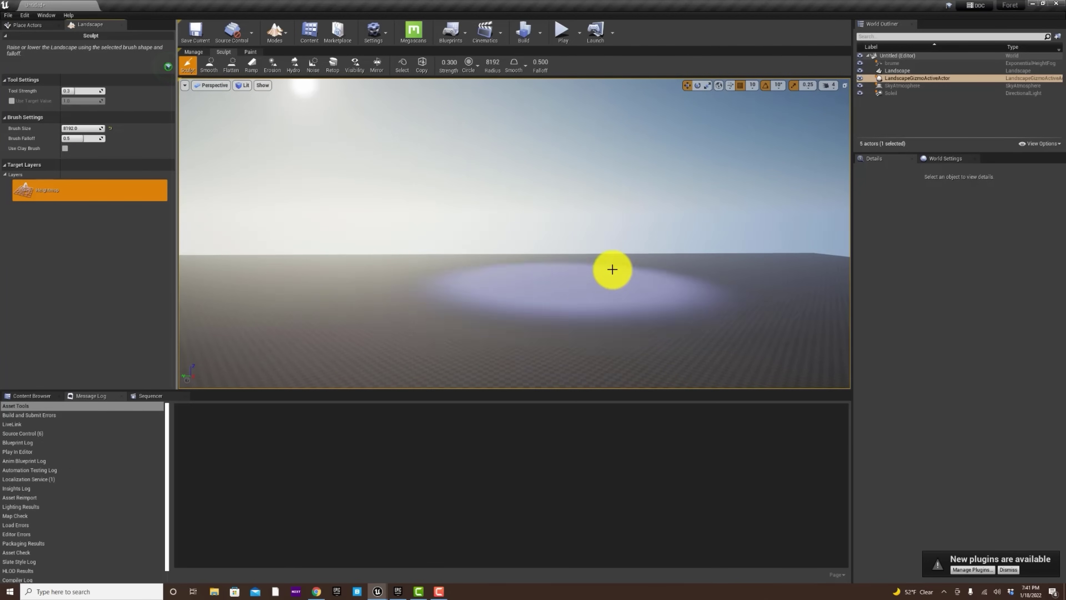
# Undo a trial hill, lower the tool strength to about 0.129 and sculpt low rolling hills along the horizon
pyautogui.moveTo(564, 266); pyautogui.dragTo(807, 259)
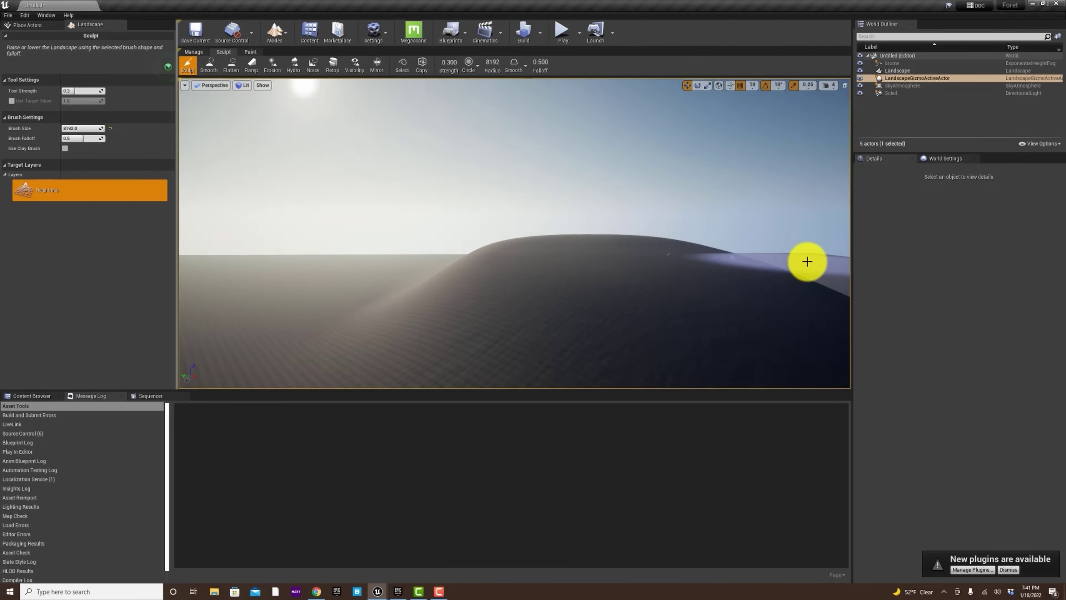
pyautogui.hotkey('ctrl', 'z')
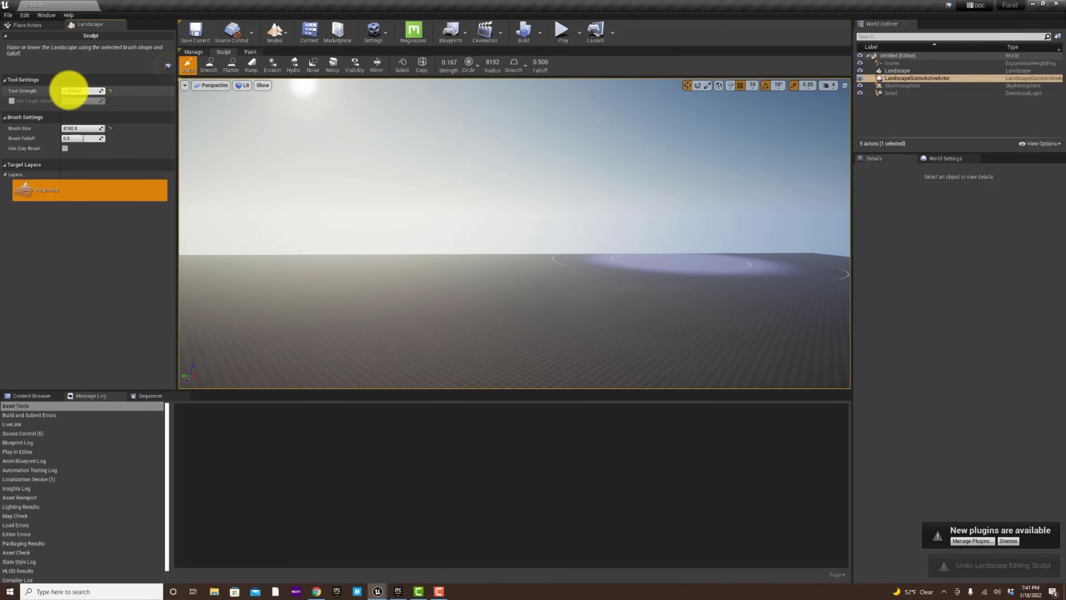
pyautogui.moveTo(593, 262)
pyautogui.mouseDown()
pyautogui.moveTo(709, 252)
pyautogui.moveTo(407, 257)
pyautogui.moveTo(572, 250)
pyautogui.moveTo(395, 266)
pyautogui.moveTo(352, 259)
pyautogui.mouseUp()
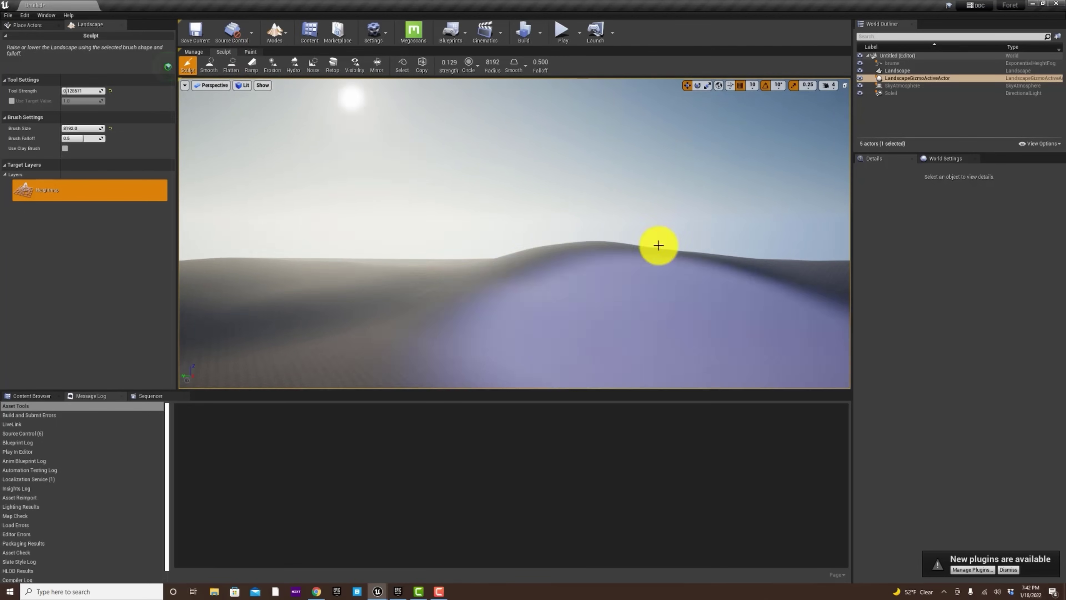
# Switch to Select mode to look over the sculpted hills, and return to Landscape mode
pyautogui.click(282, 38)
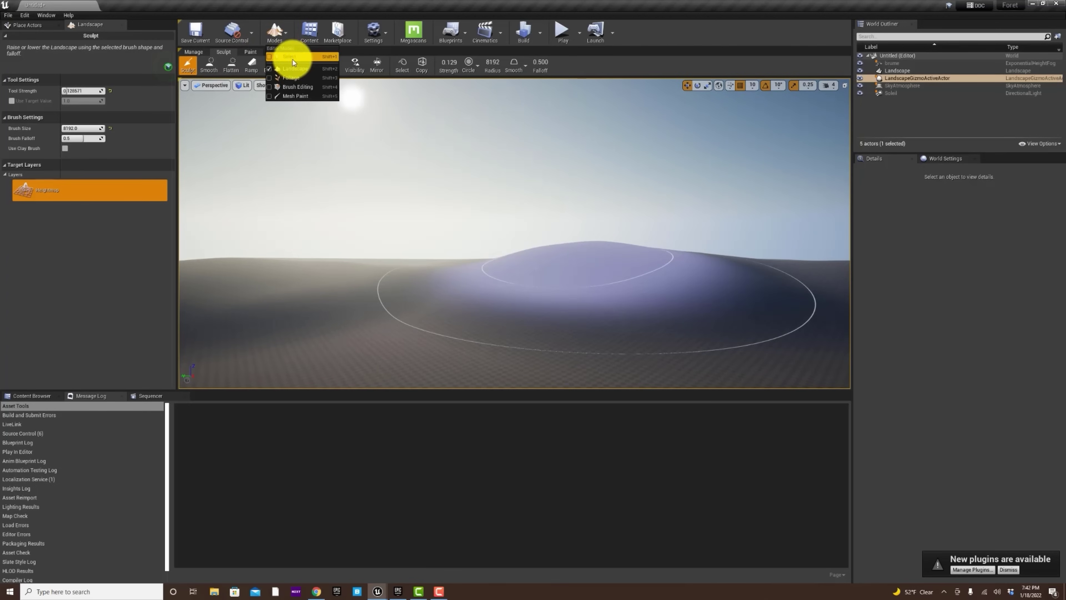
pyautogui.click(293, 57)
pyautogui.moveTo(520, 272)
pyautogui.mouseDown(button='right')
pyautogui.moveTo(529, 284)
pyautogui.moveTo(509, 277)
pyautogui.moveTo(521, 273)
pyautogui.mouseUp(button='right')
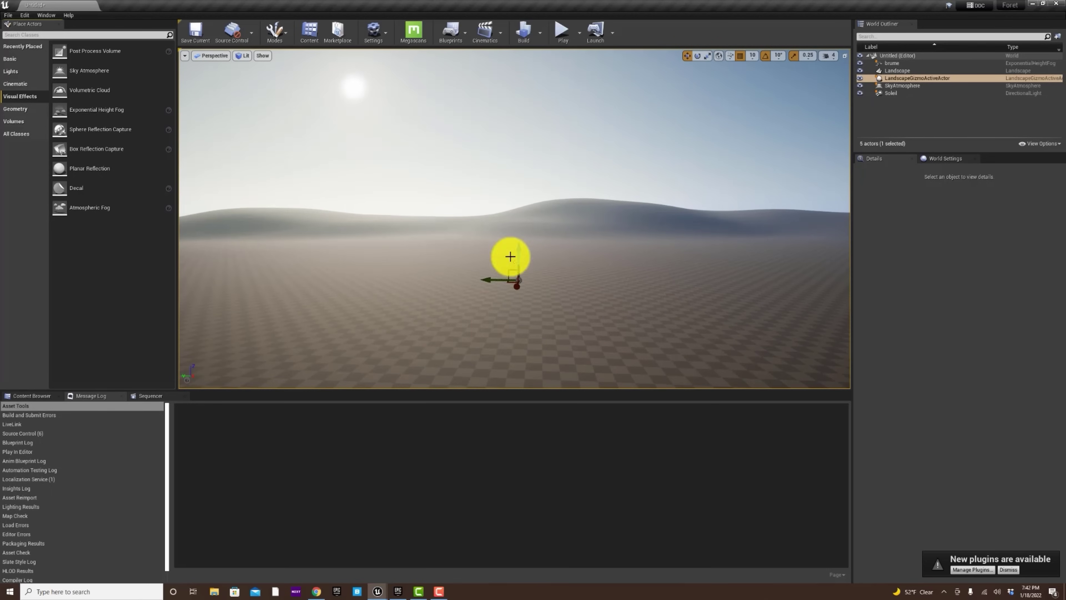
pyautogui.click(278, 35)
pyautogui.click(292, 69)
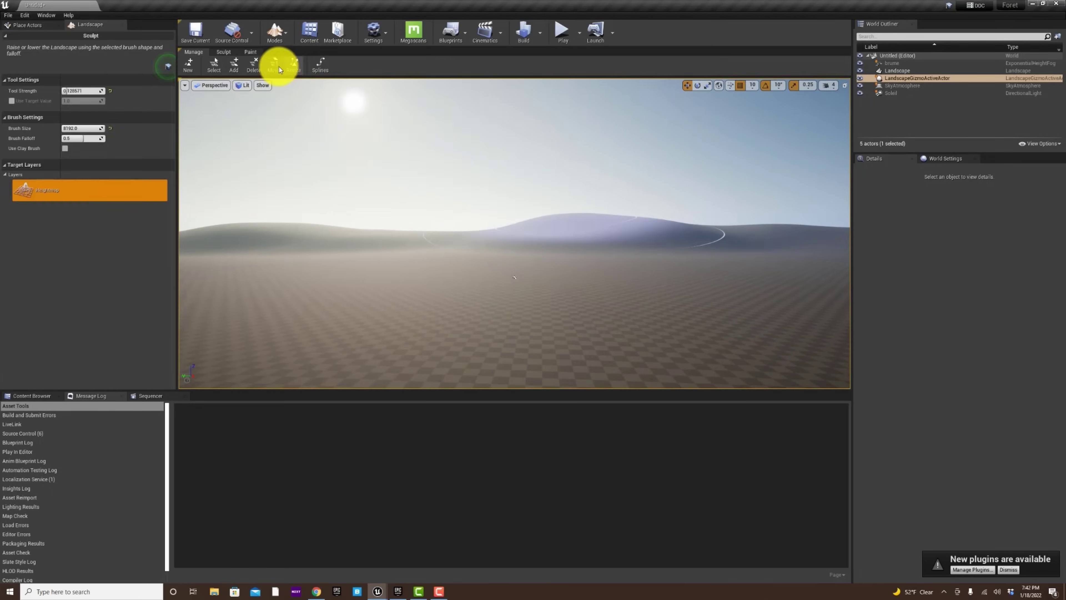
# Display the landscape sculpt tools and return to Select mode
pyautogui.click(222, 51)
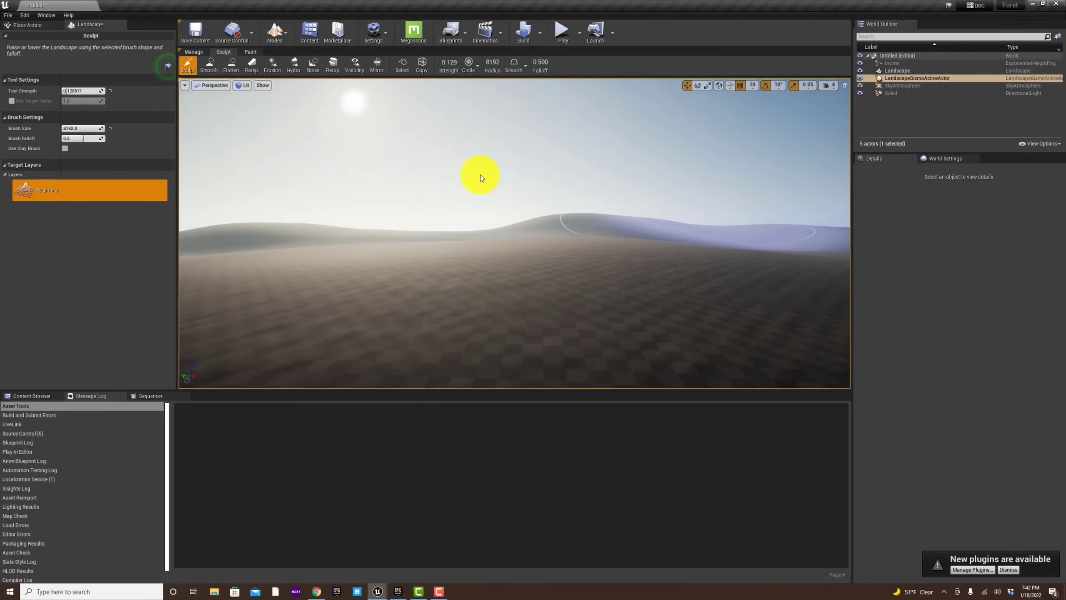
pyautogui.click(280, 36)
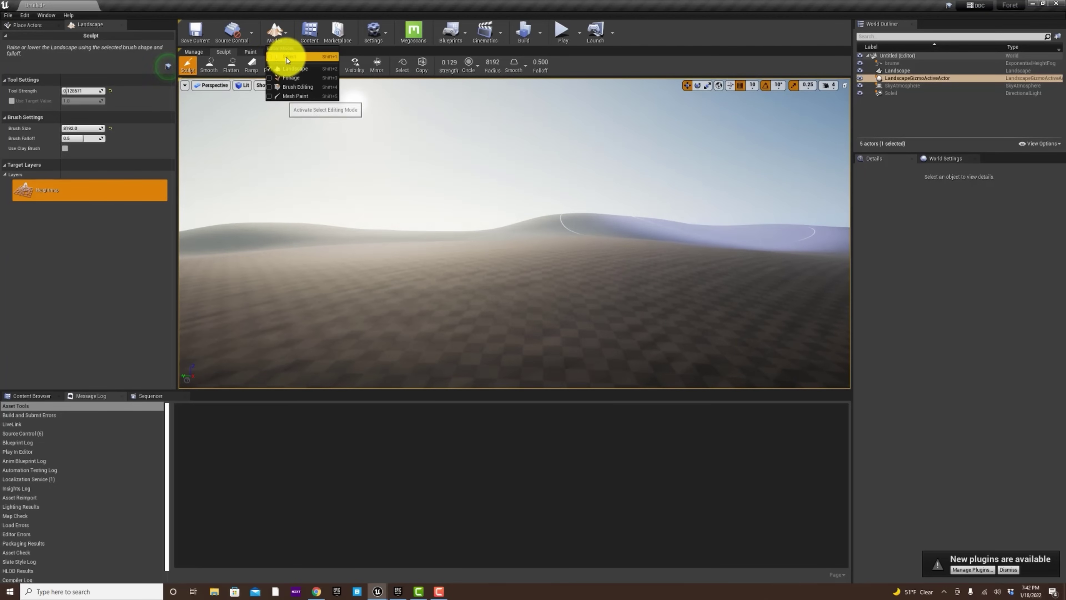
pyautogui.click(298, 59)
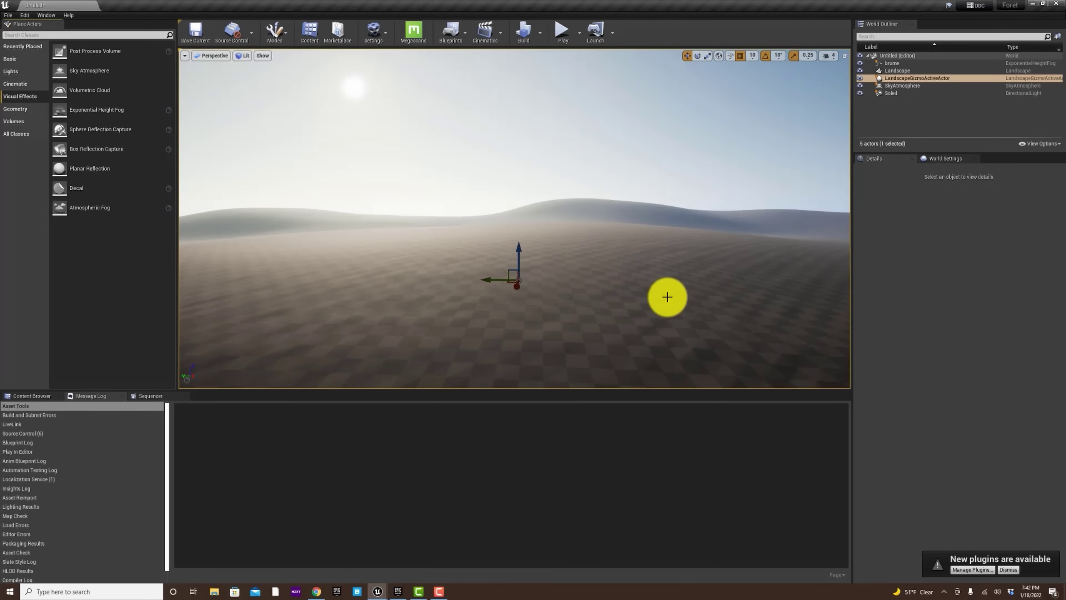
# Switch to Chrome, search the web for "bridge quixel" and open the Quixel website from the results
pyautogui.click(358, 592)
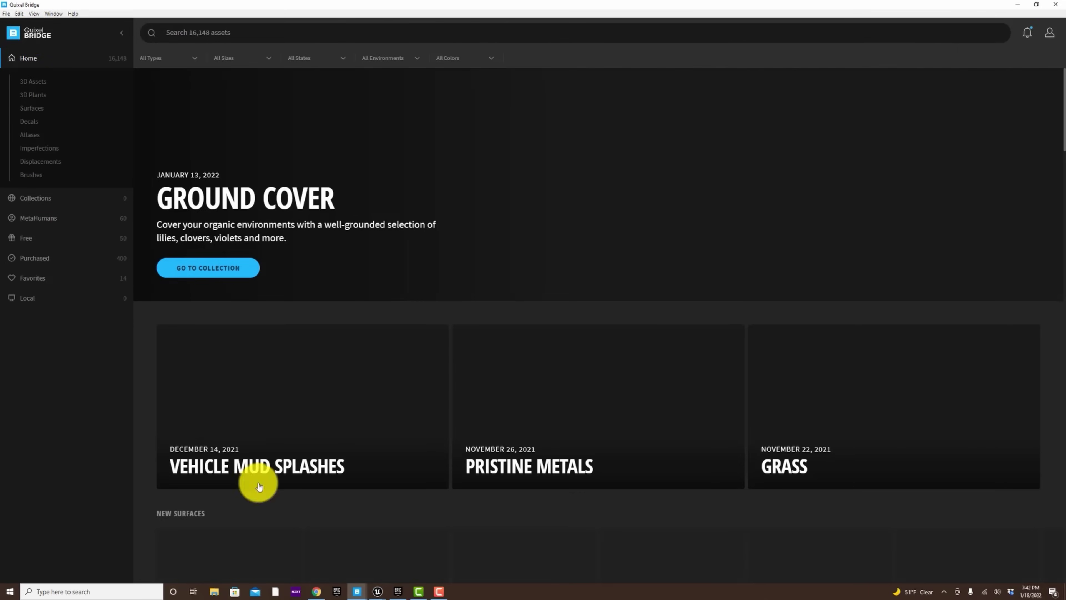
pyautogui.click(318, 592)
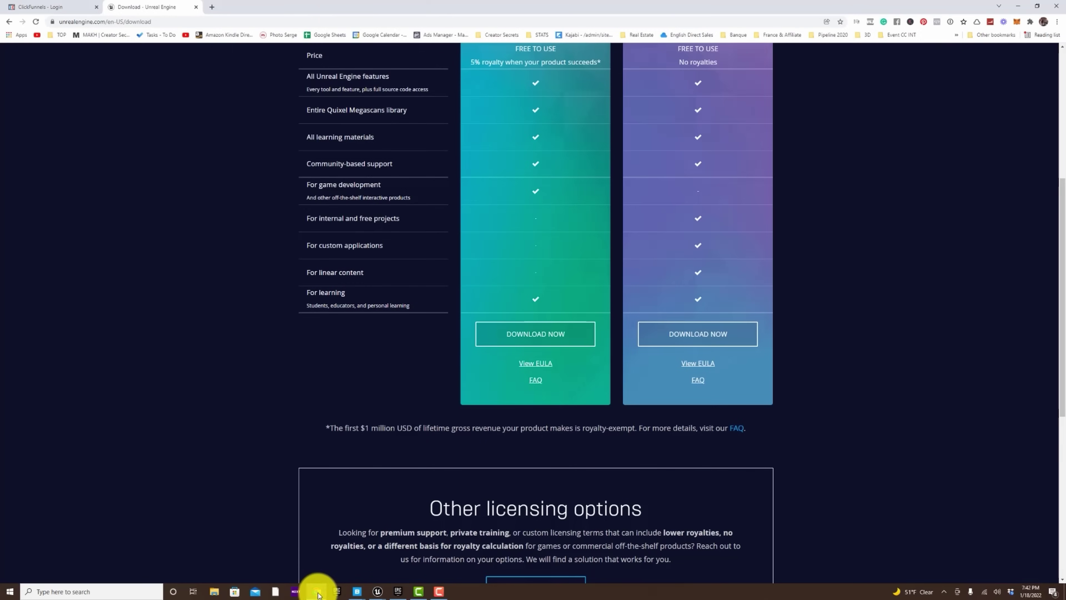
pyautogui.click(336, 22)
pyautogui.write('brid')
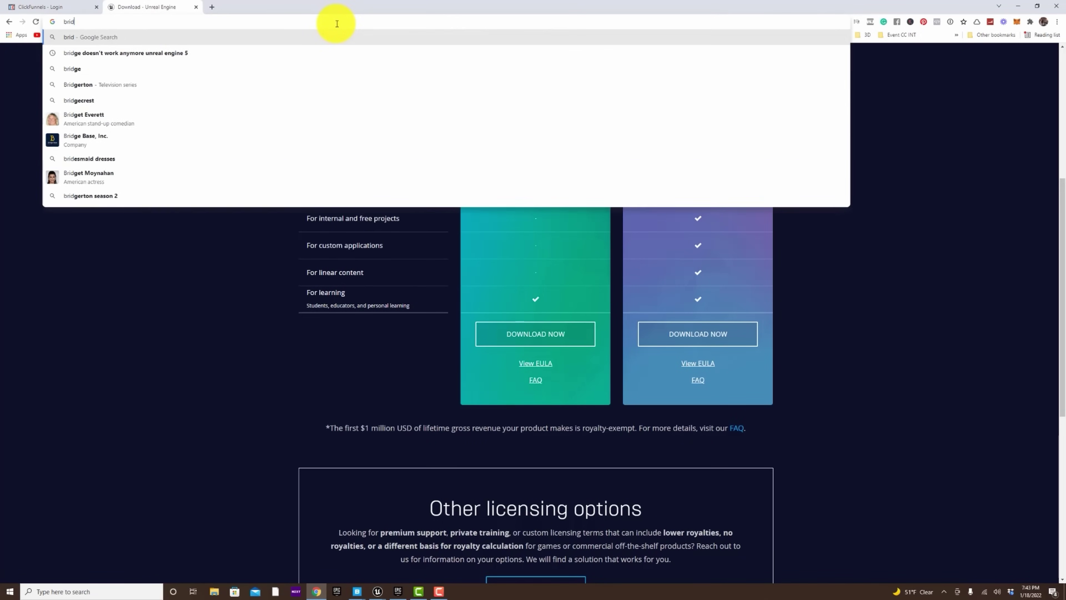
pyautogui.write('ge quixel')
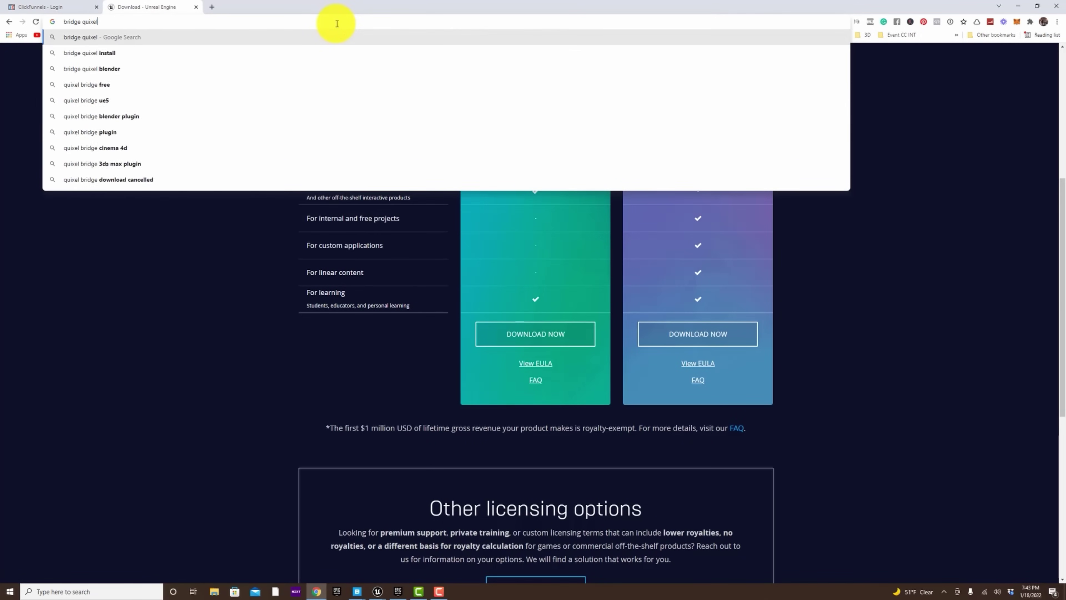
pyautogui.press('Return')
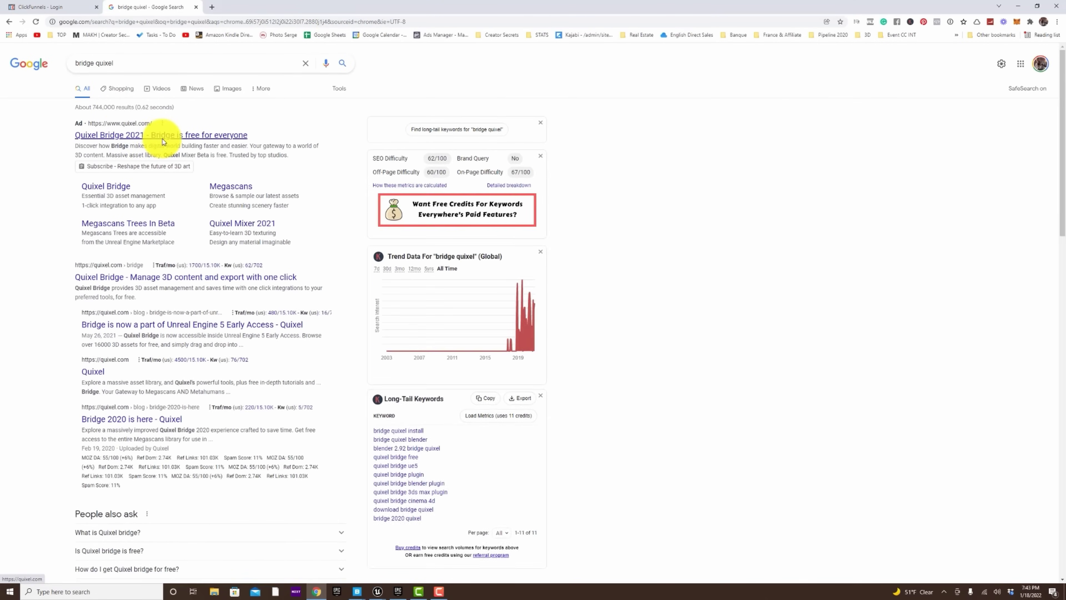
pyautogui.click(162, 135)
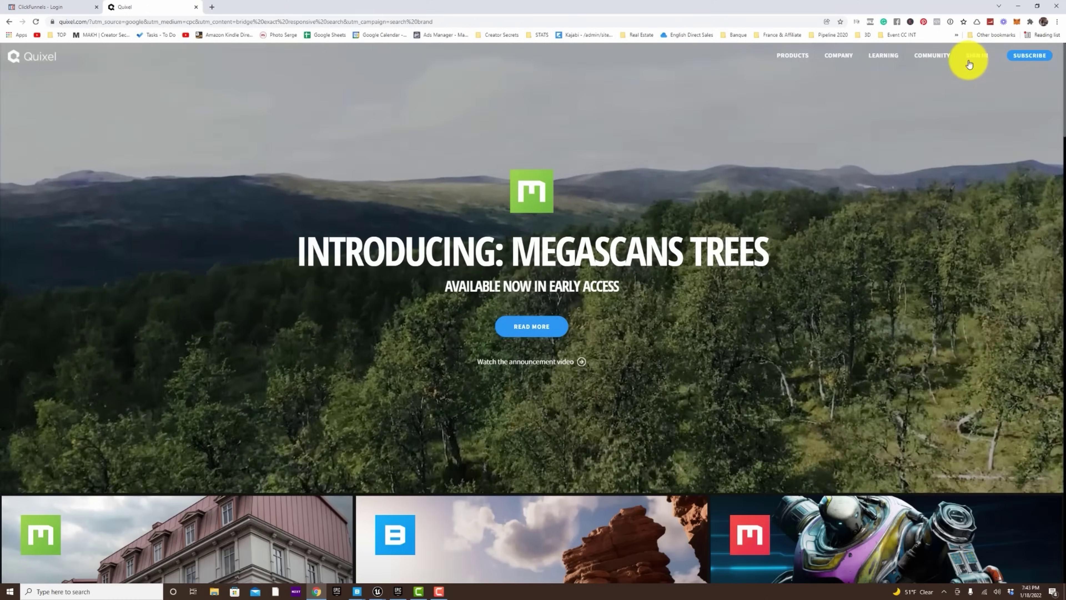
# Sign in to the Quixel website with the saved credentials and show the account's download options for Bridge
pyautogui.click(979, 55)
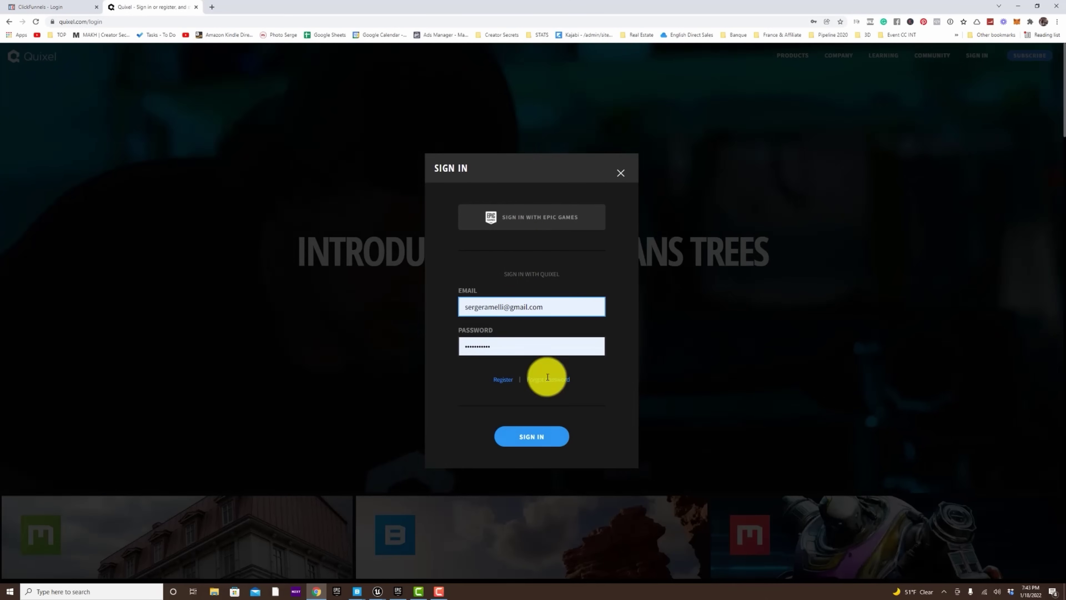
pyautogui.click(539, 435)
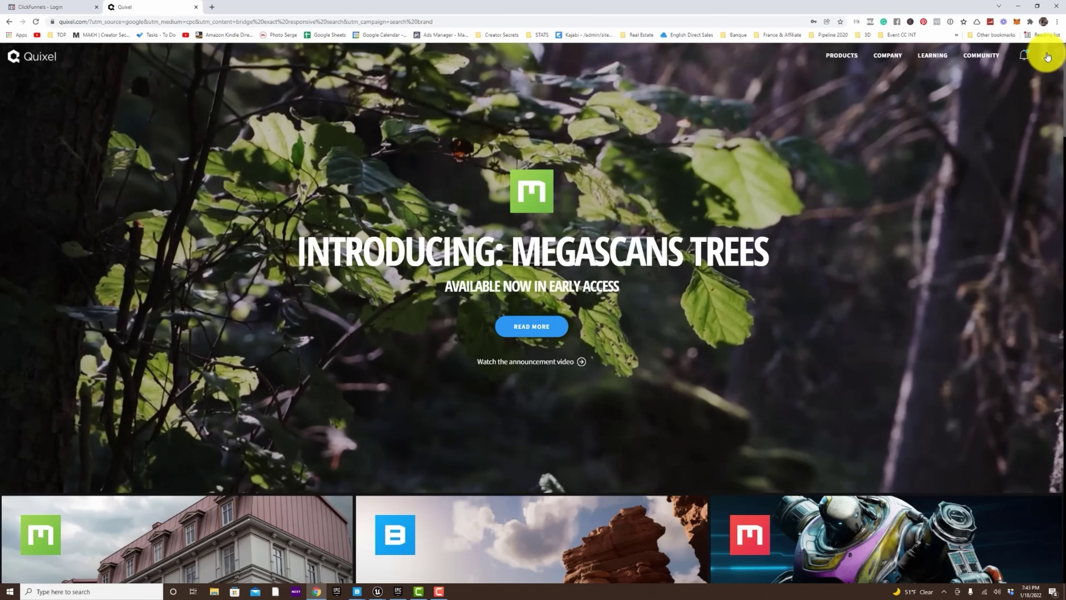
pyautogui.click(1046, 56)
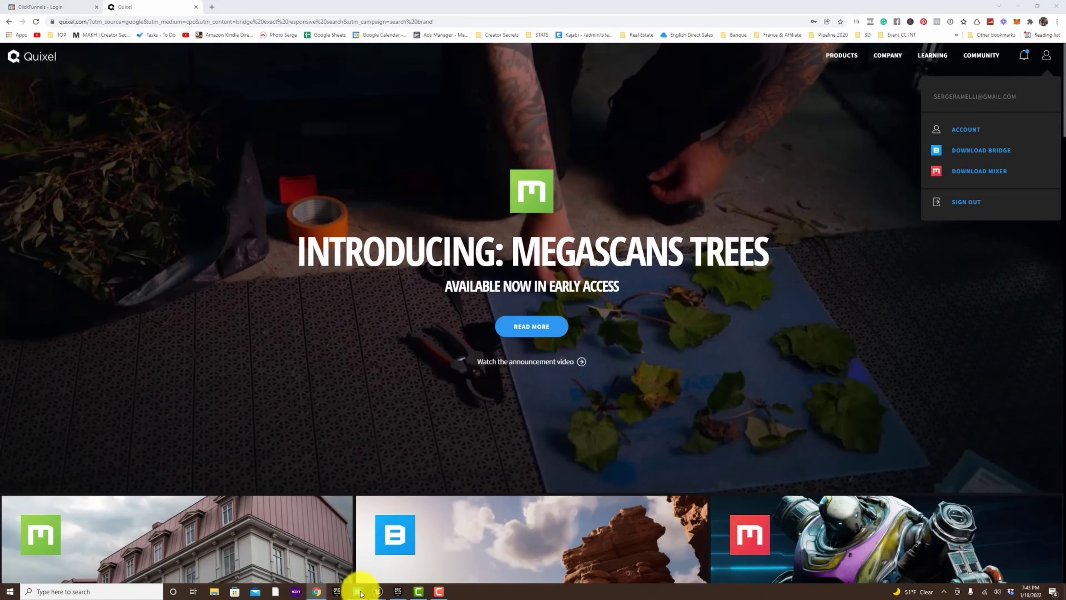
# Switch to Quixel Bridge, look through the Unreal Projects folder in File Explorer and close that window
pyautogui.moveTo(360, 591)
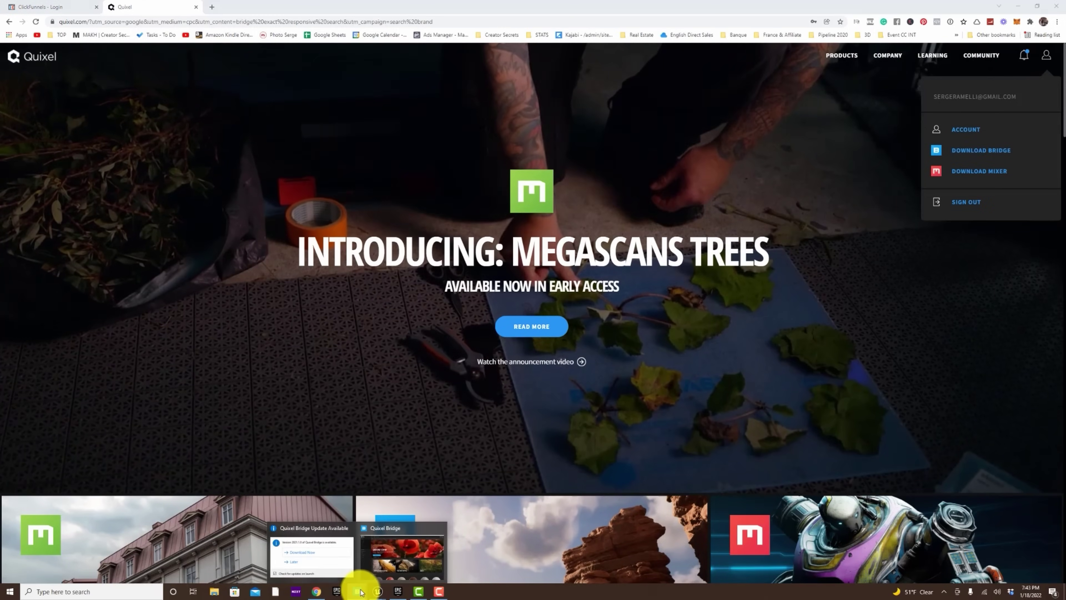
pyautogui.click(386, 567)
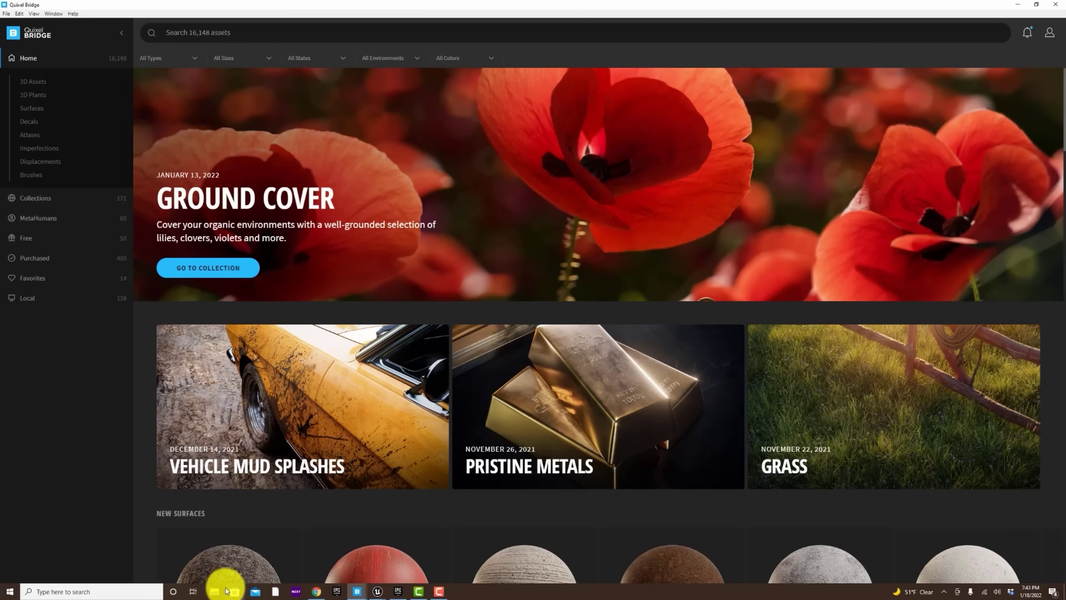
pyautogui.click(214, 593)
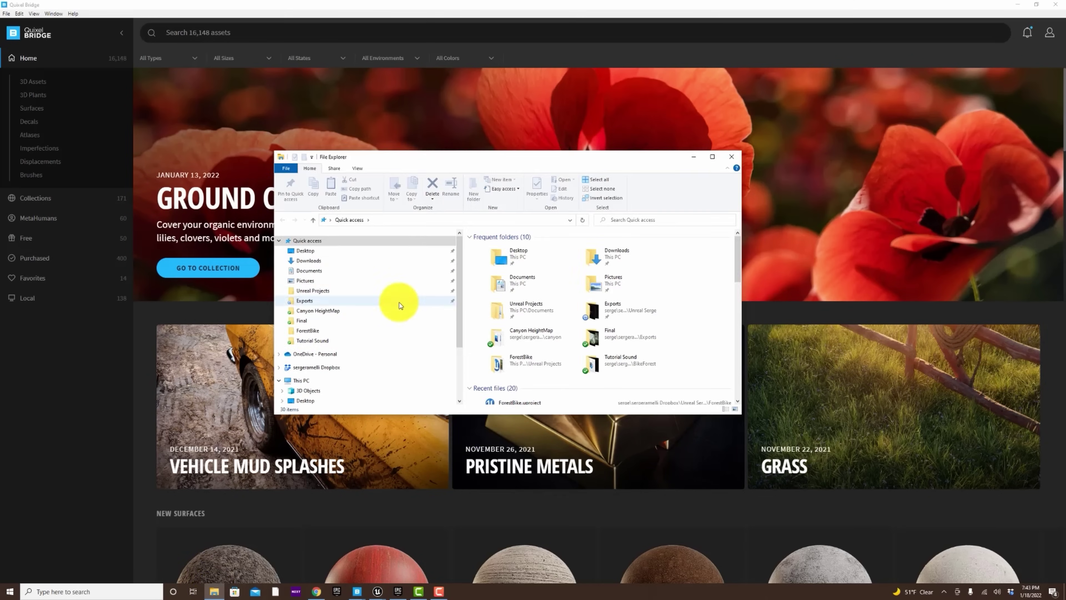
pyautogui.click(345, 290)
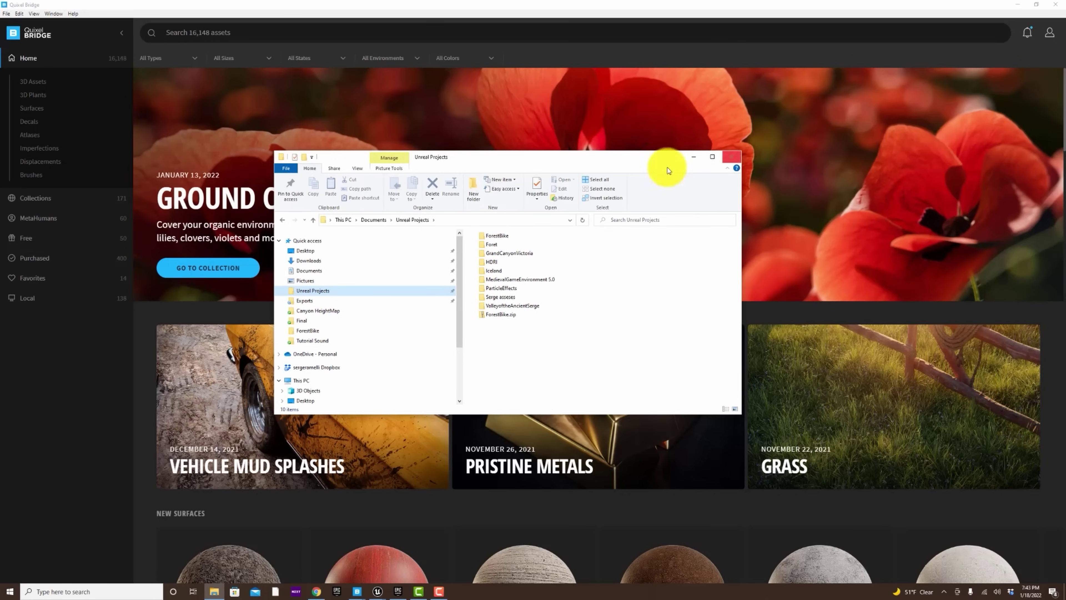
pyautogui.click(351, 292)
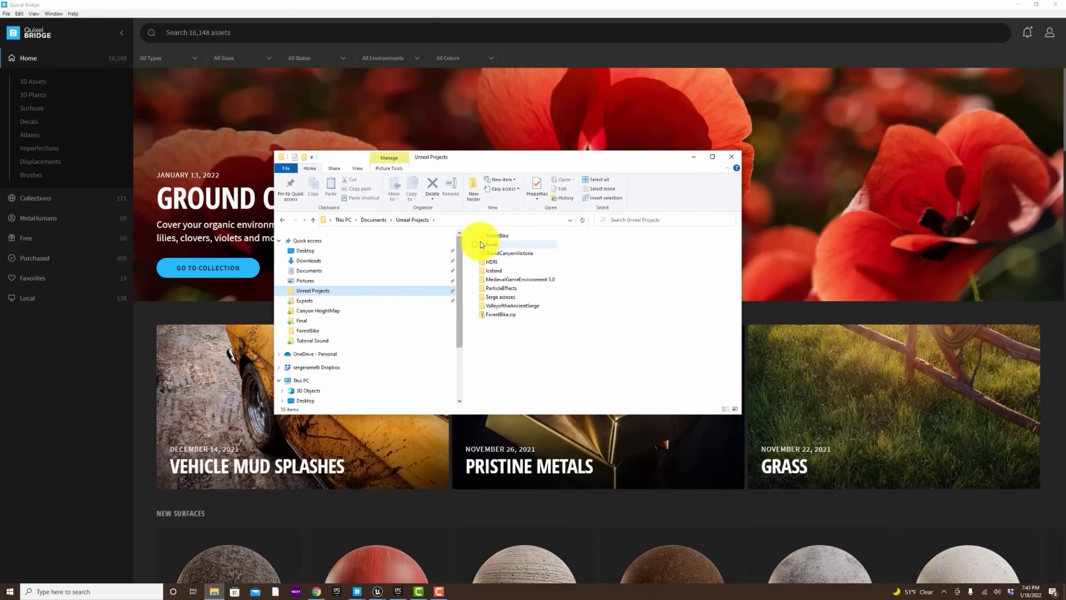
pyautogui.click(732, 157)
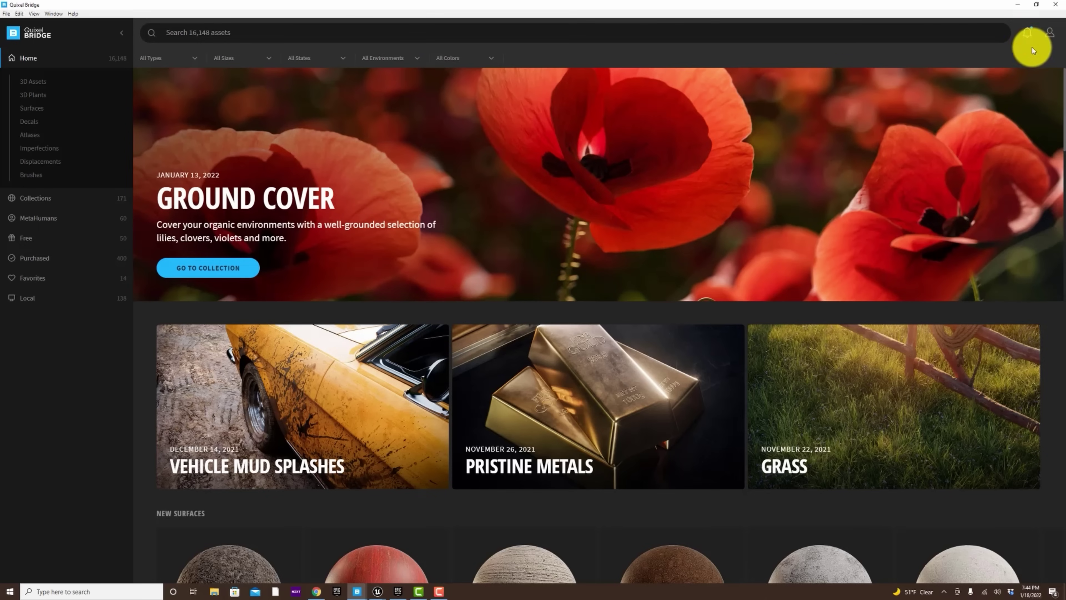
# View the account options in Quixel Bridge and switch to the ForestBike project in Unreal Engine
pyautogui.click(1050, 33)
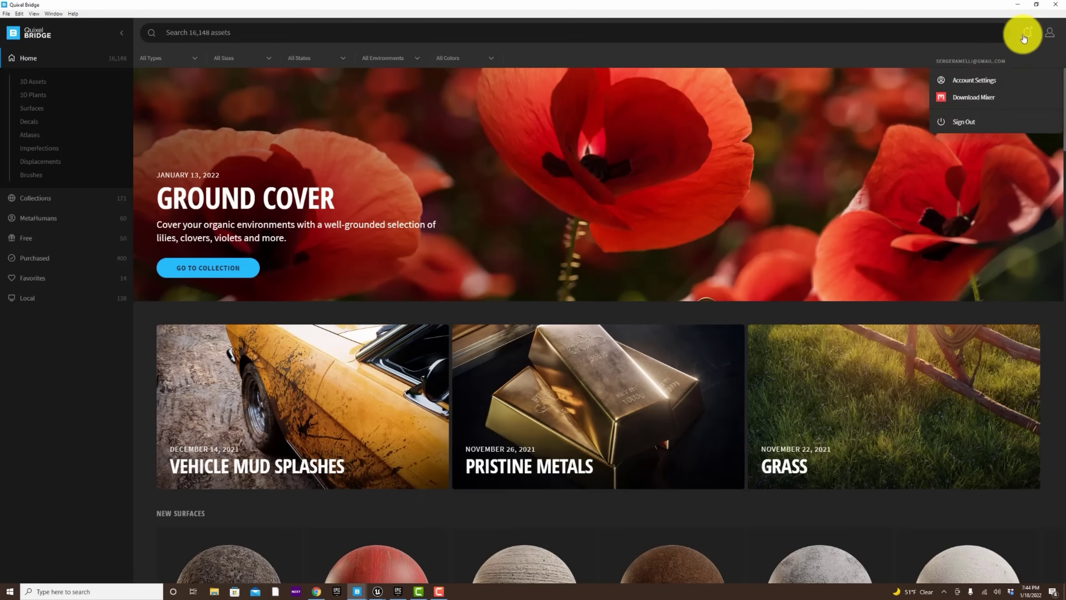
pyautogui.click(866, 215)
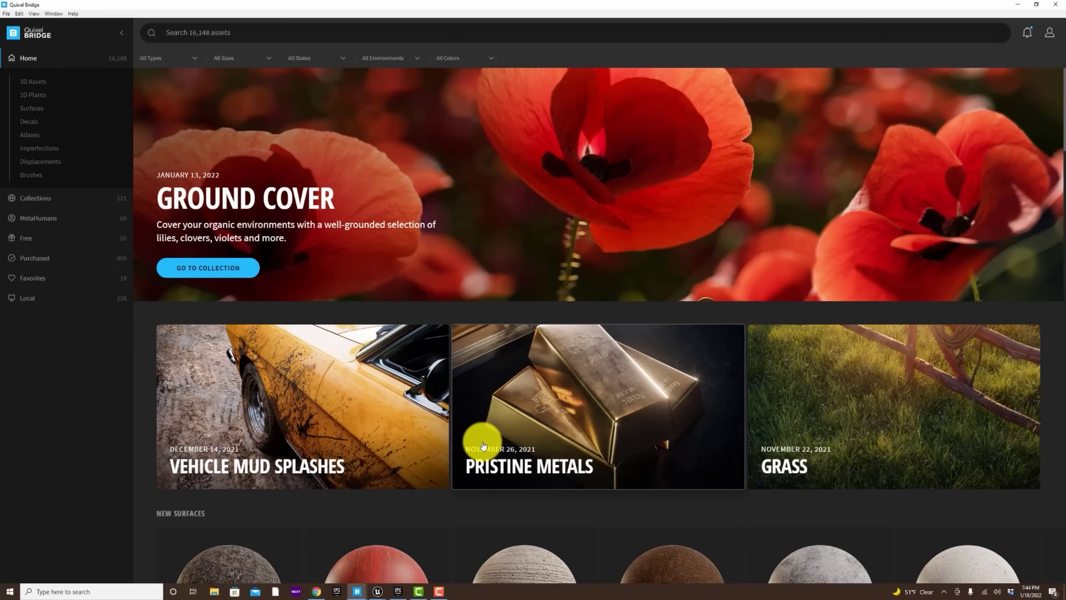
pyautogui.click(373, 555)
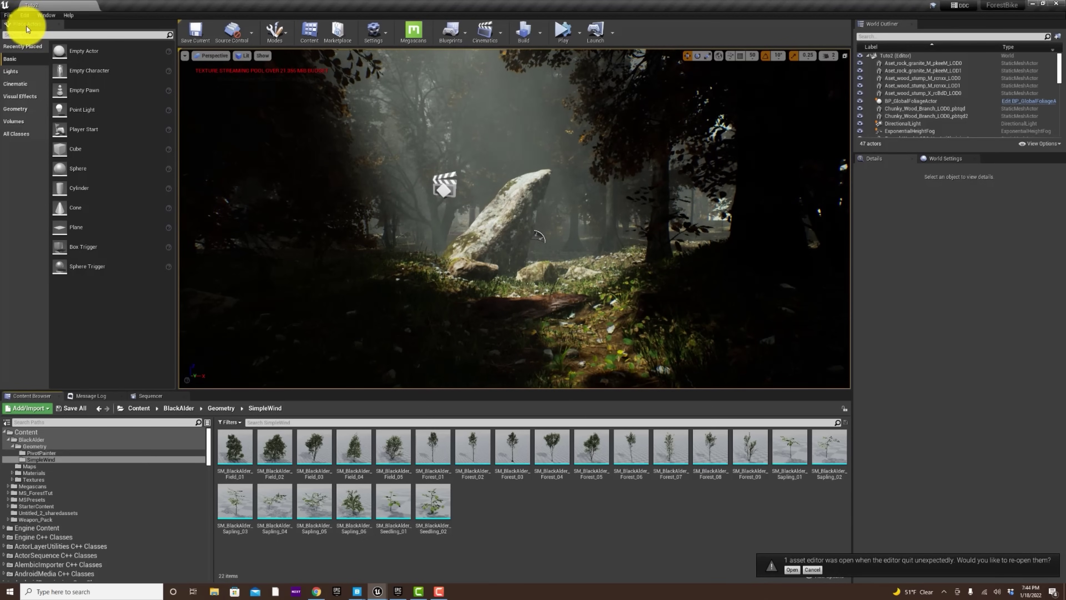
# Search the Foret project's plugins for "mega", make sure the Megascans plugin is enabled and close the plugin browser
pyautogui.click(21, 15)
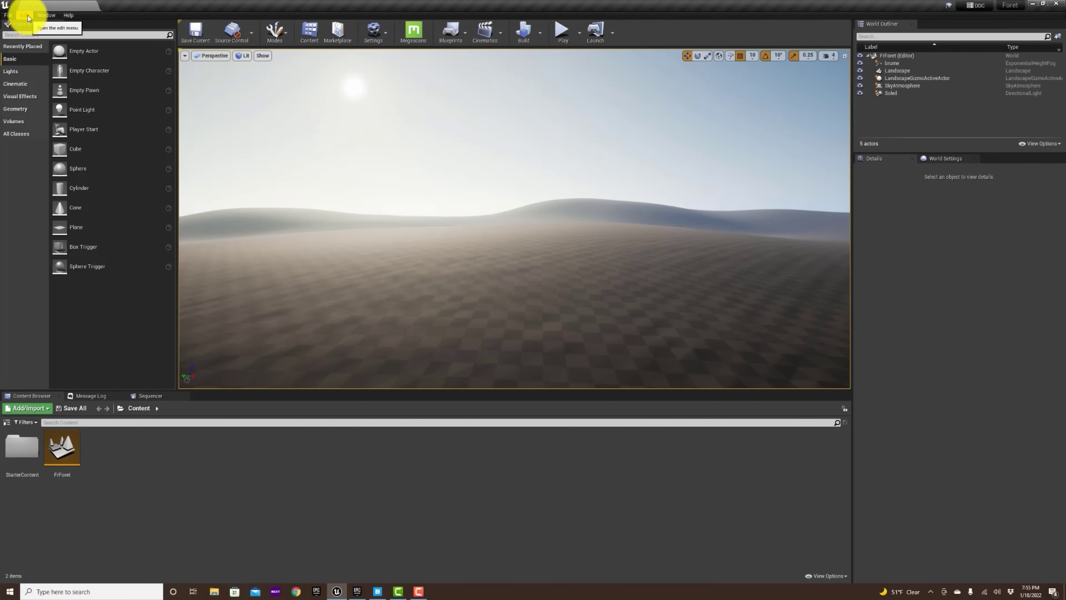
pyautogui.click(25, 16)
pyautogui.click(49, 142)
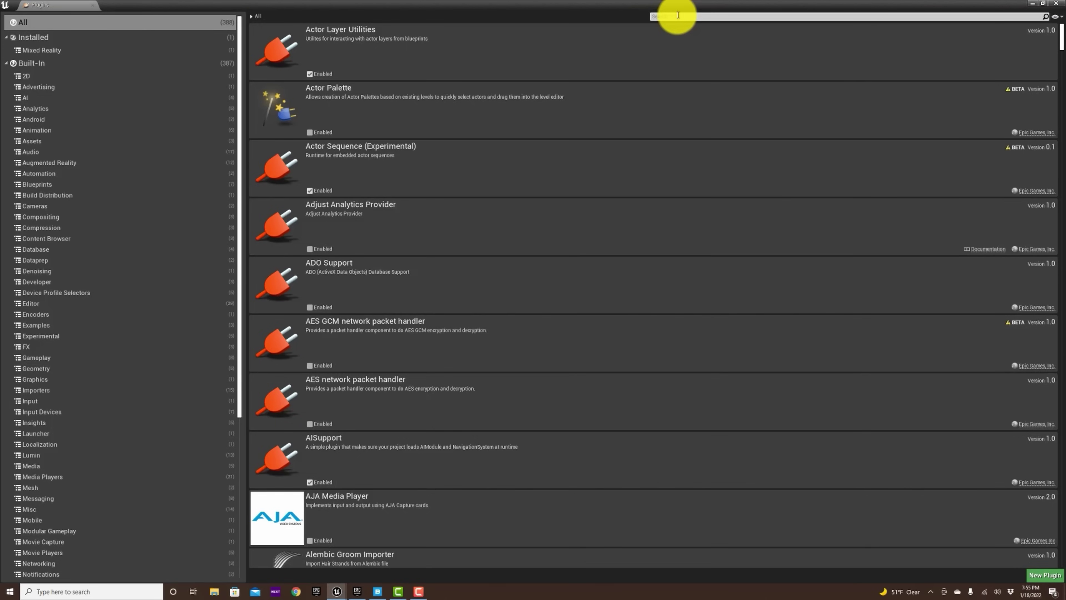
pyautogui.write('mega')
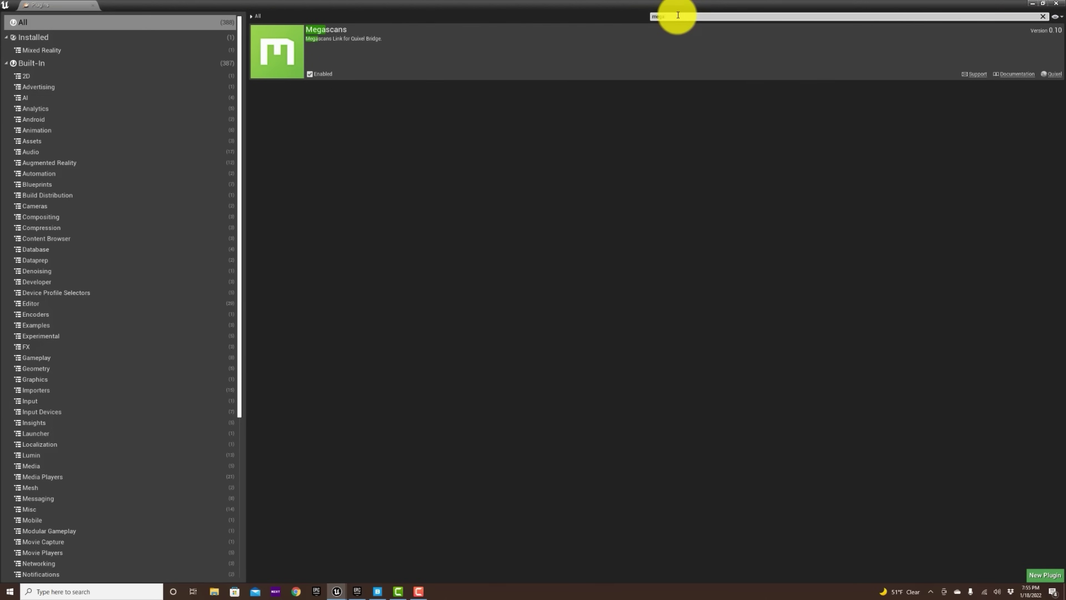
pyautogui.click(310, 74)
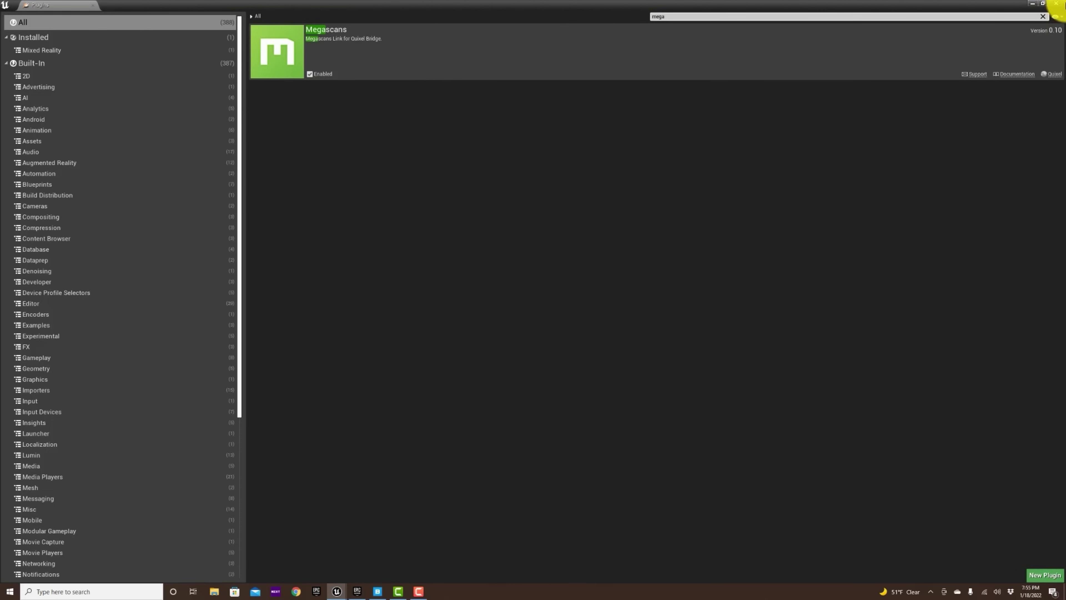
pyautogui.click(1057, 4)
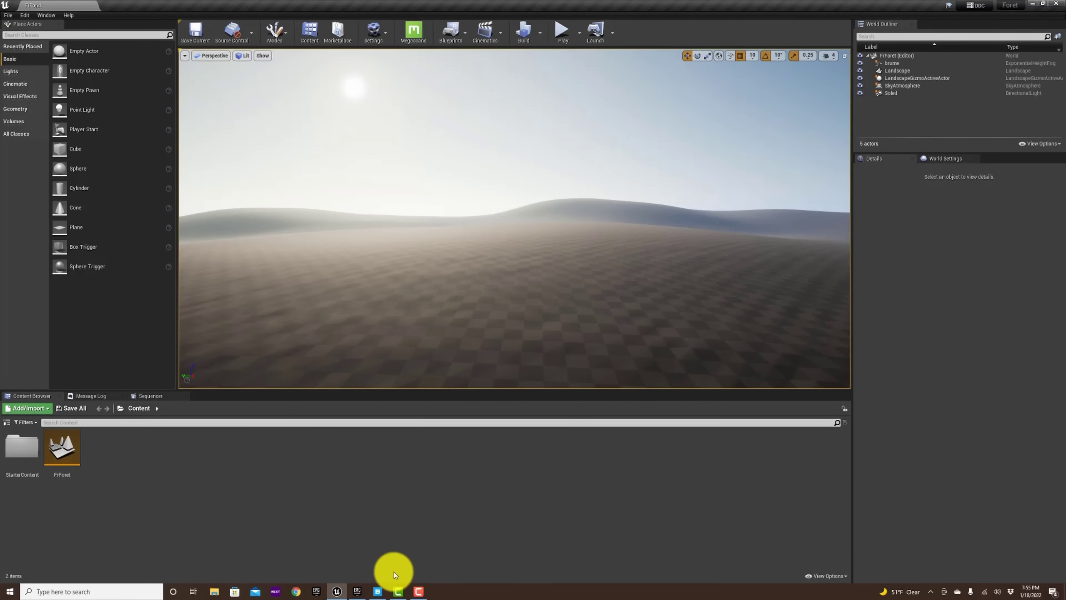
# Switch to Quixel Bridge and open the Forest Undergrowth collection under Environment, Natural
pyautogui.click(378, 592)
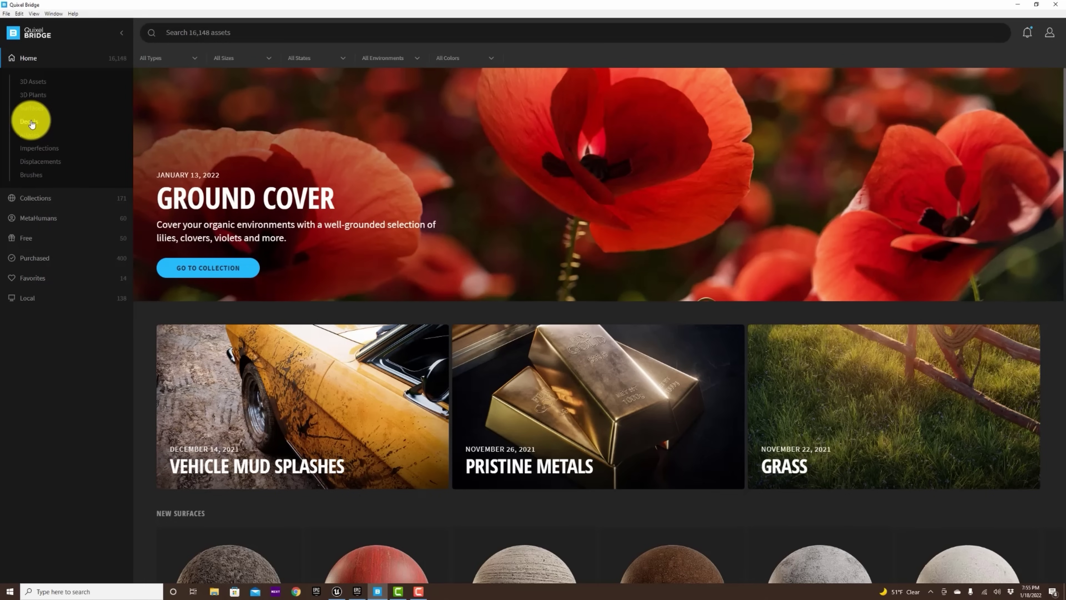
pyautogui.click(34, 198)
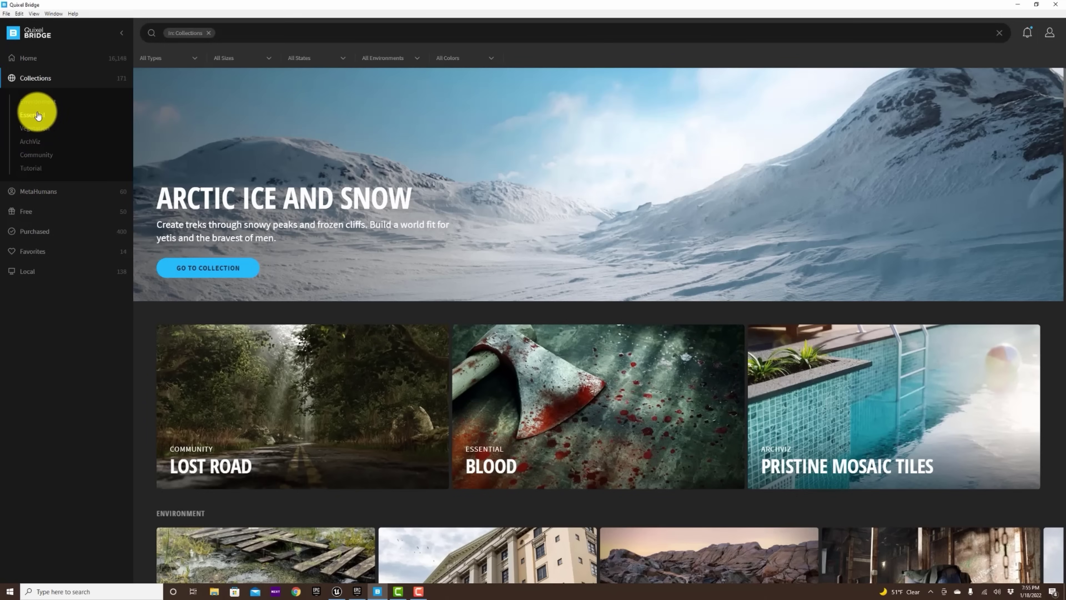
pyautogui.click(38, 115)
pyautogui.click(37, 102)
pyautogui.click(44, 141)
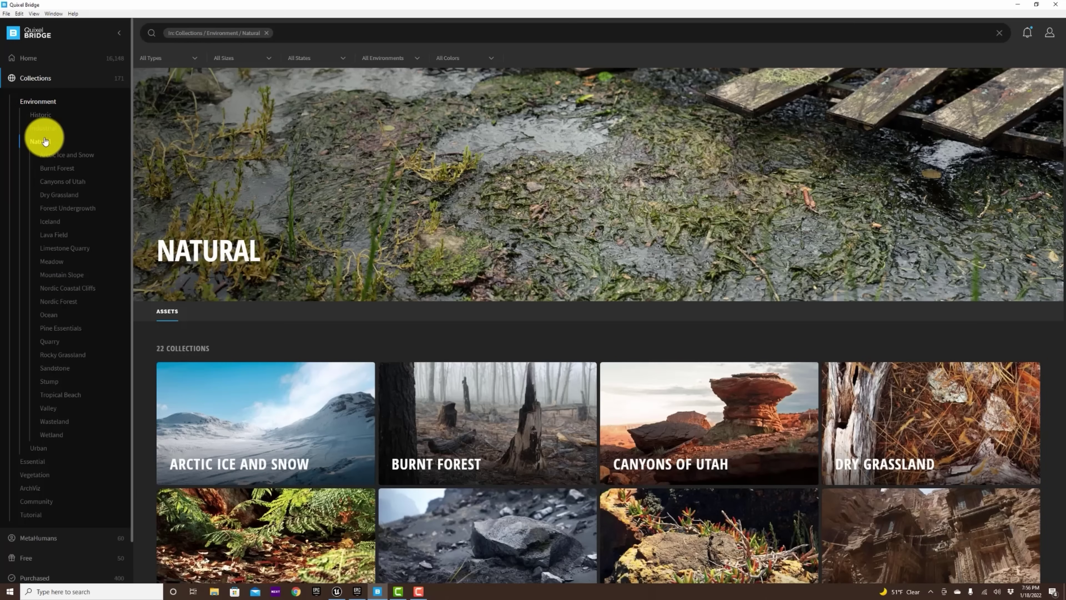
pyautogui.click(74, 209)
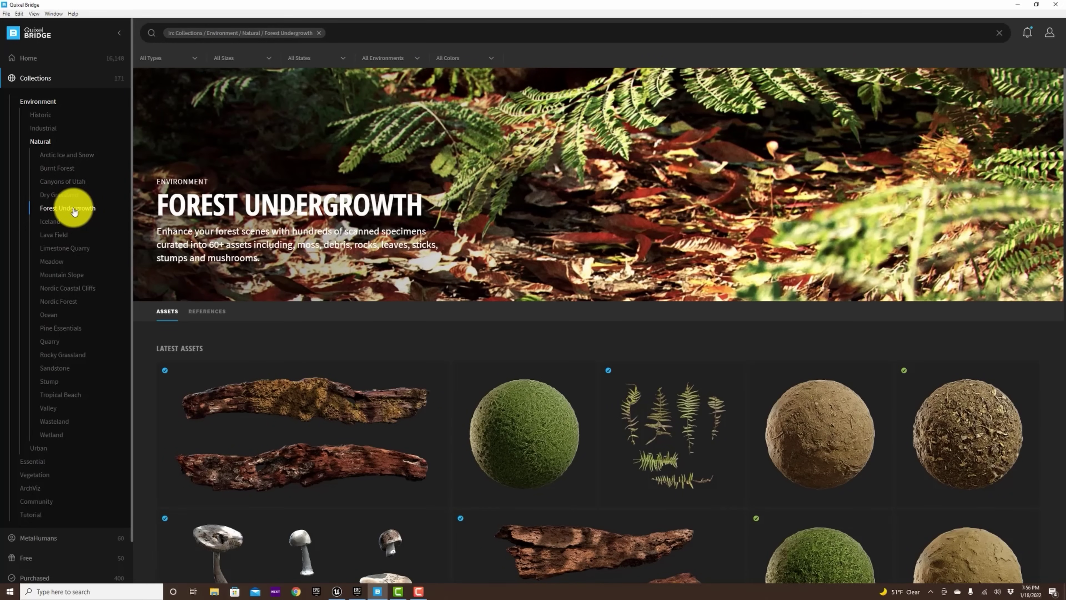
# Browse the Forest Undergrowth assets, examining the logs, mushrooms, branches, rocks and ground surfaces
pyautogui.scroll(-4, 576, 285)
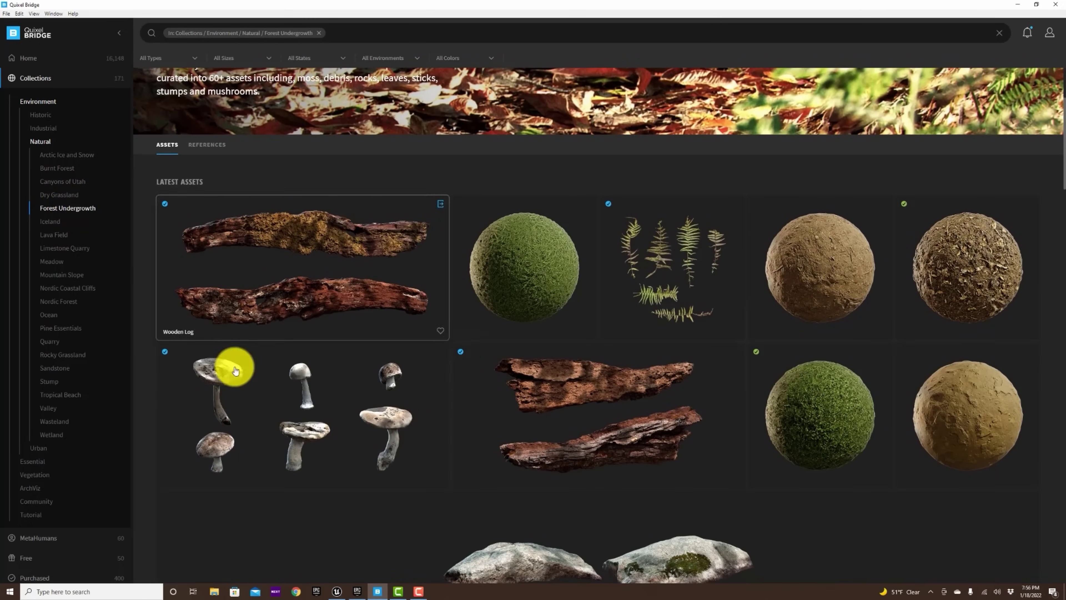
pyautogui.scroll(-3, 620, 387)
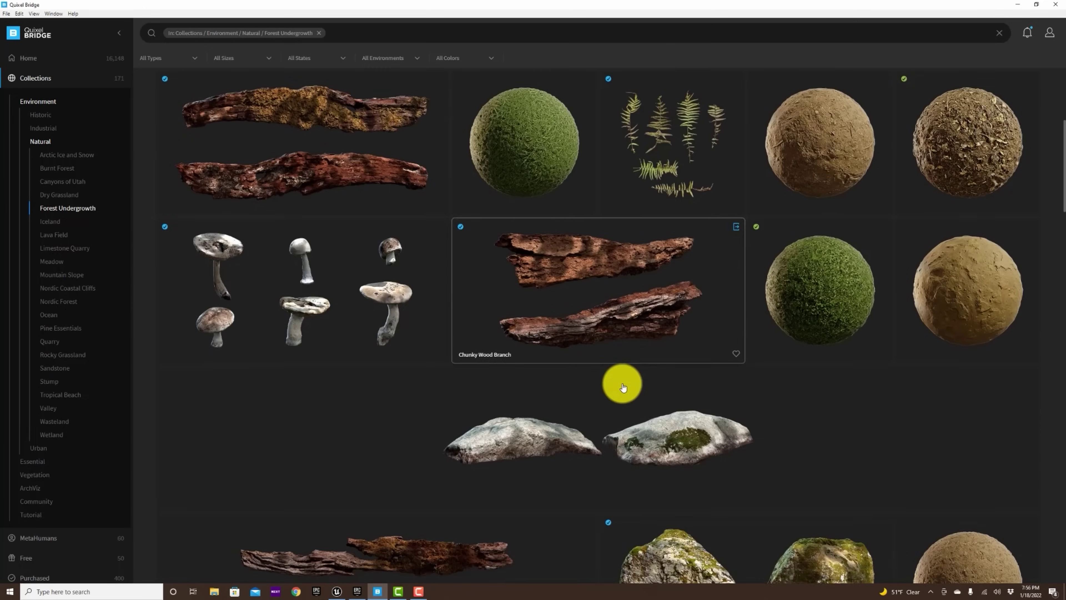
pyautogui.scroll(-5, 623, 387)
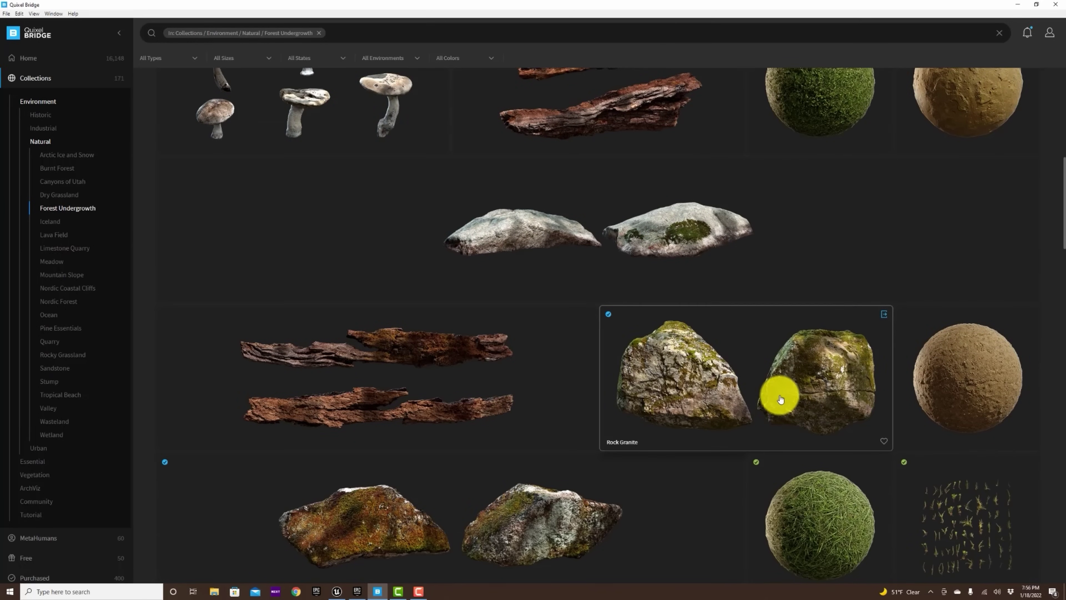
pyautogui.scroll(-3, 417, 369)
pyautogui.scroll(-4, 417, 370)
pyautogui.scroll(6, 596, 432)
pyautogui.scroll(5, 583, 427)
pyautogui.scroll(4, 495, 362)
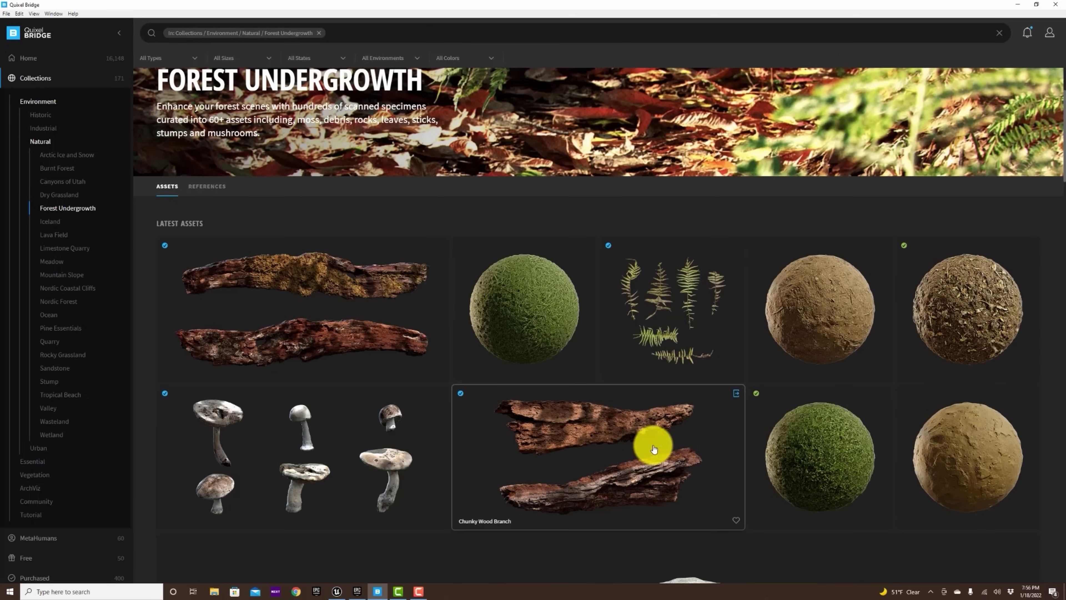
pyautogui.scroll(-4, 654, 440)
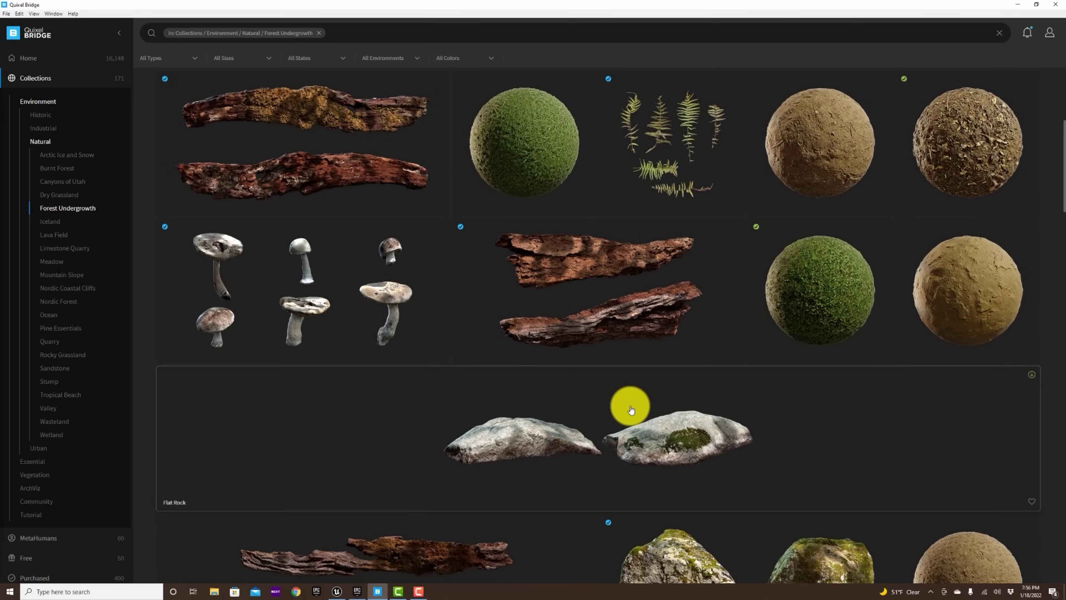
# Finish browsing Forest Undergrowth, then look through the Arctic Ice and Snow, Burnt Forest, Canyons of Utah and Dry Grassland collections
pyautogui.scroll(-2, 631, 409)
pyautogui.scroll(-4, 766, 341)
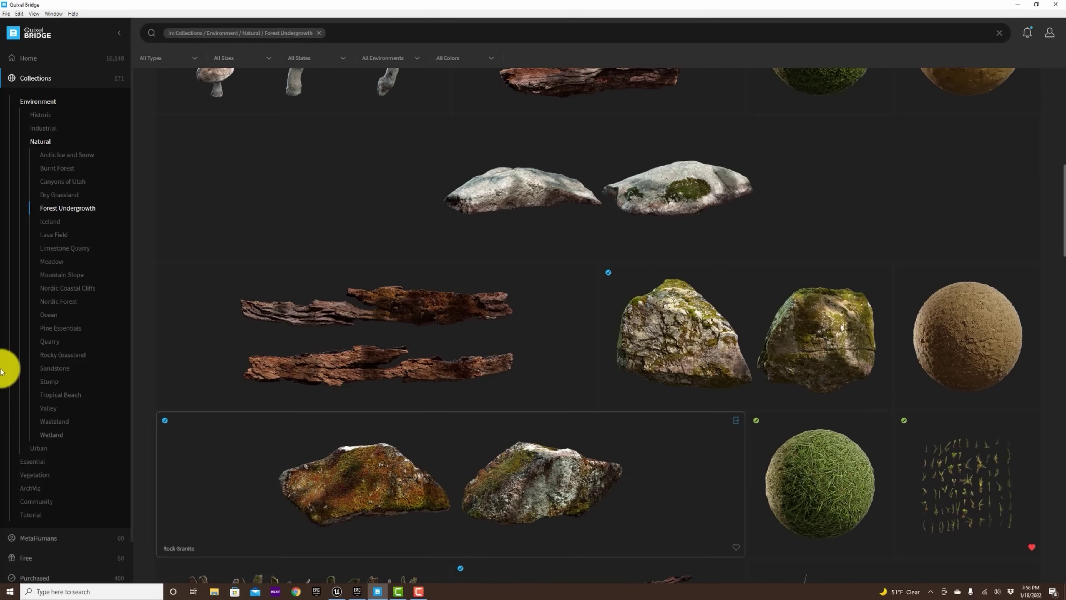
pyautogui.click(76, 155)
pyautogui.click(69, 170)
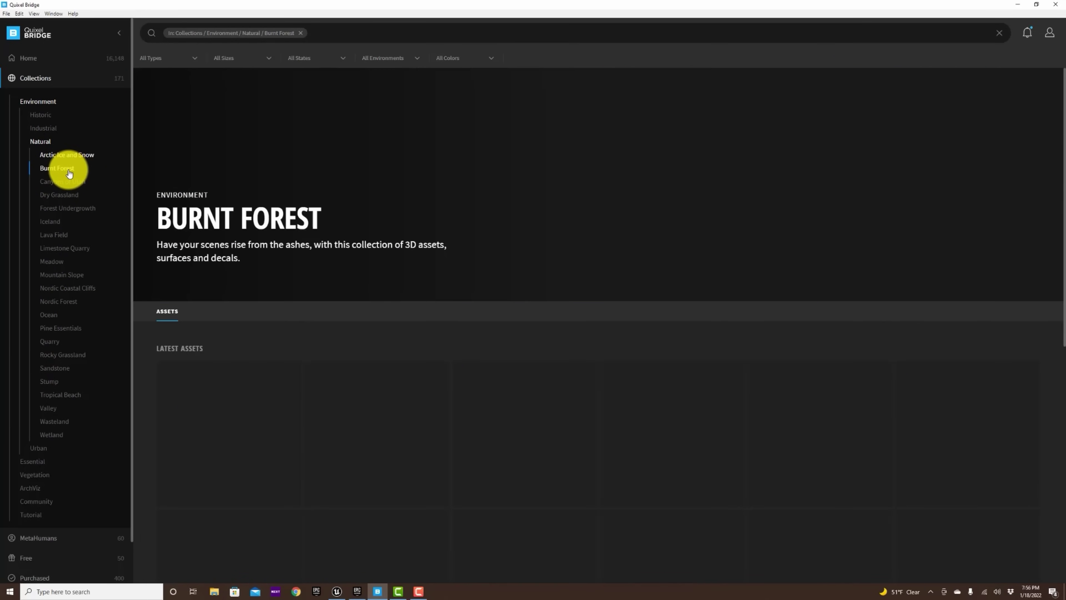
pyautogui.click(72, 183)
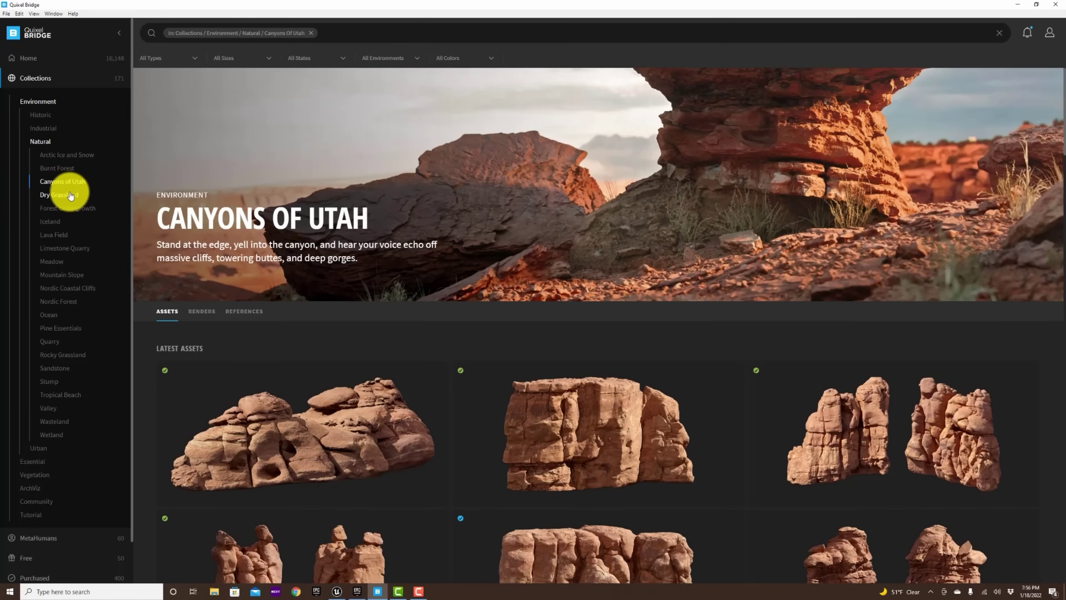
pyautogui.click(71, 195)
pyautogui.scroll(-5, 852, 482)
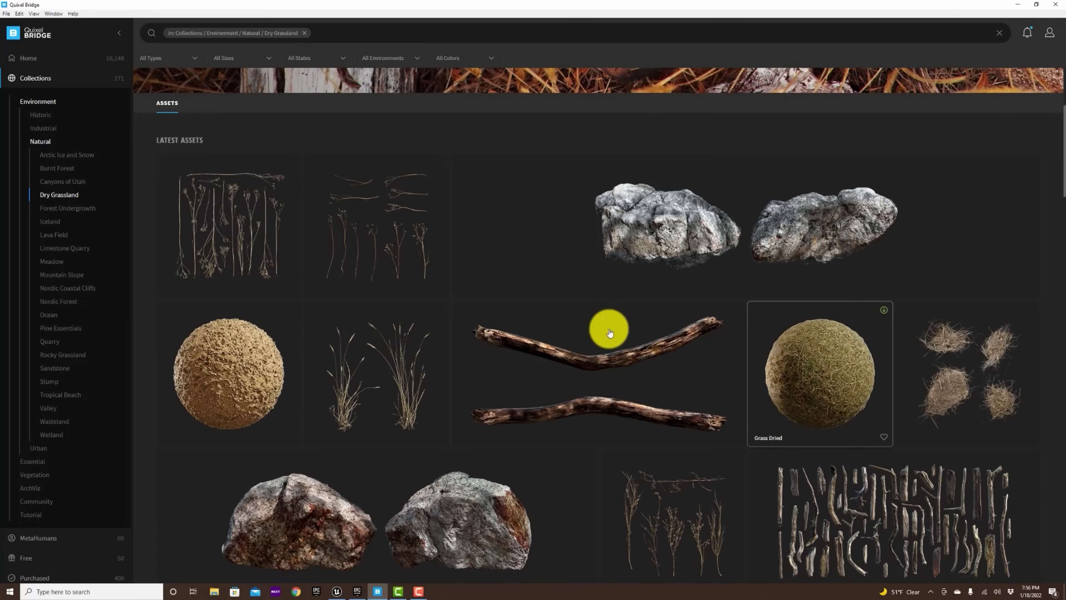
# Revisit the Forest Undergrowth collection, then browse the assets of the Iceland and Lava Field collections
pyautogui.click(66, 210)
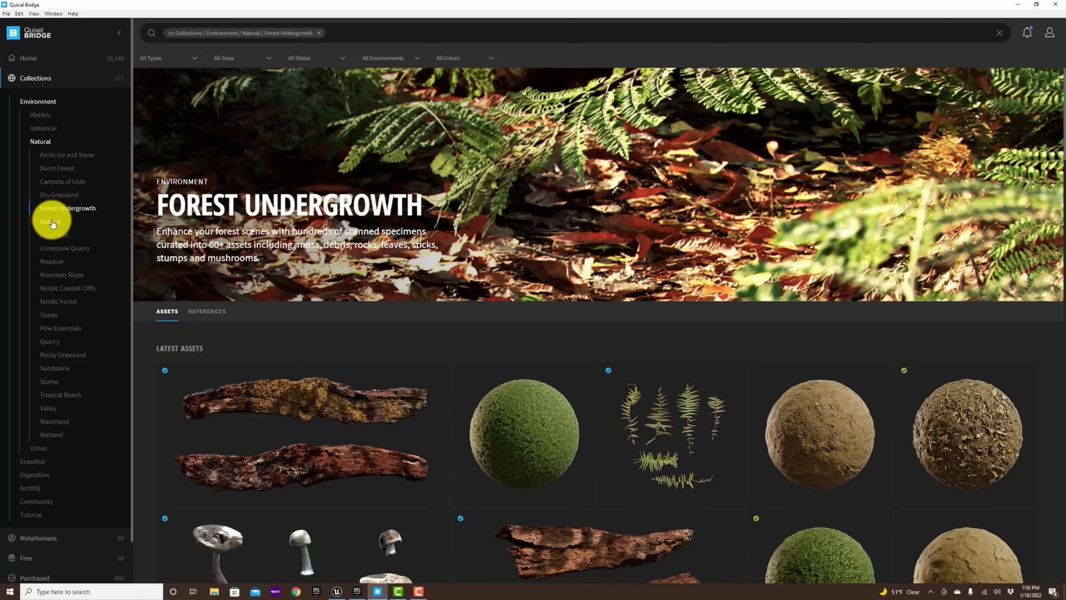
pyautogui.click(51, 222)
pyautogui.scroll(-5, 562, 428)
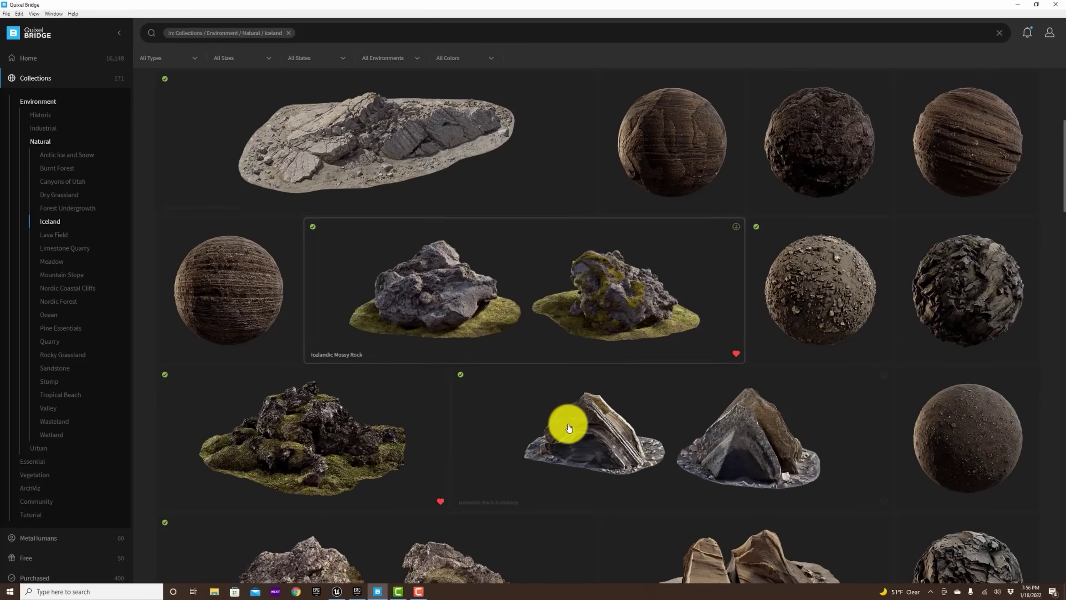
pyautogui.scroll(5, 564, 426)
pyautogui.click(54, 235)
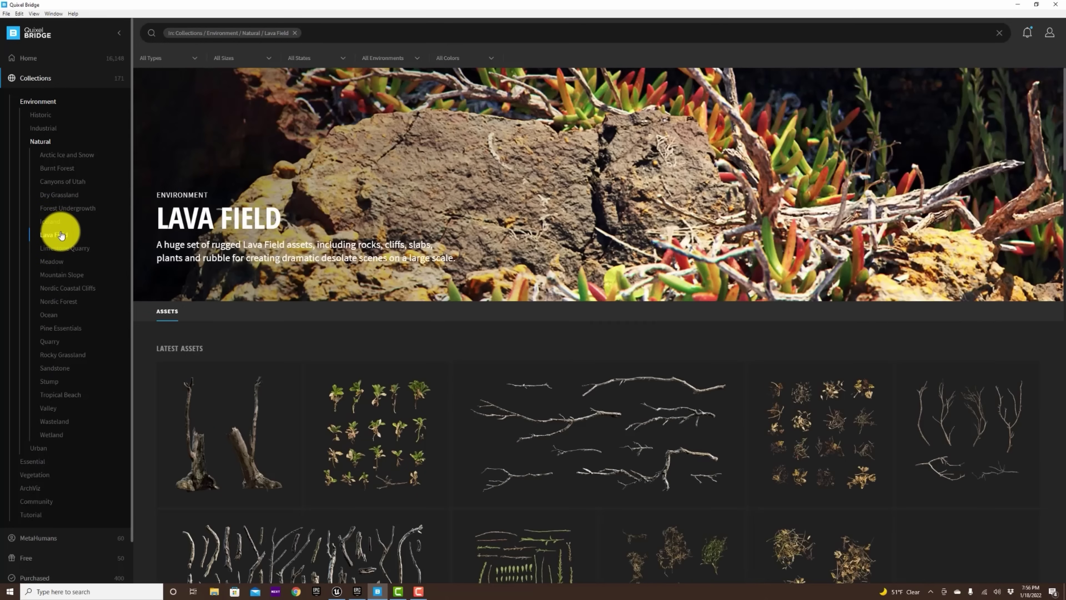
pyautogui.scroll(-5, 630, 399)
# Browse the Limestone Quarry, Meadow and Mountain Slope collections, examining their rocks, cliffs and ground surfaces
pyautogui.click(64, 247)
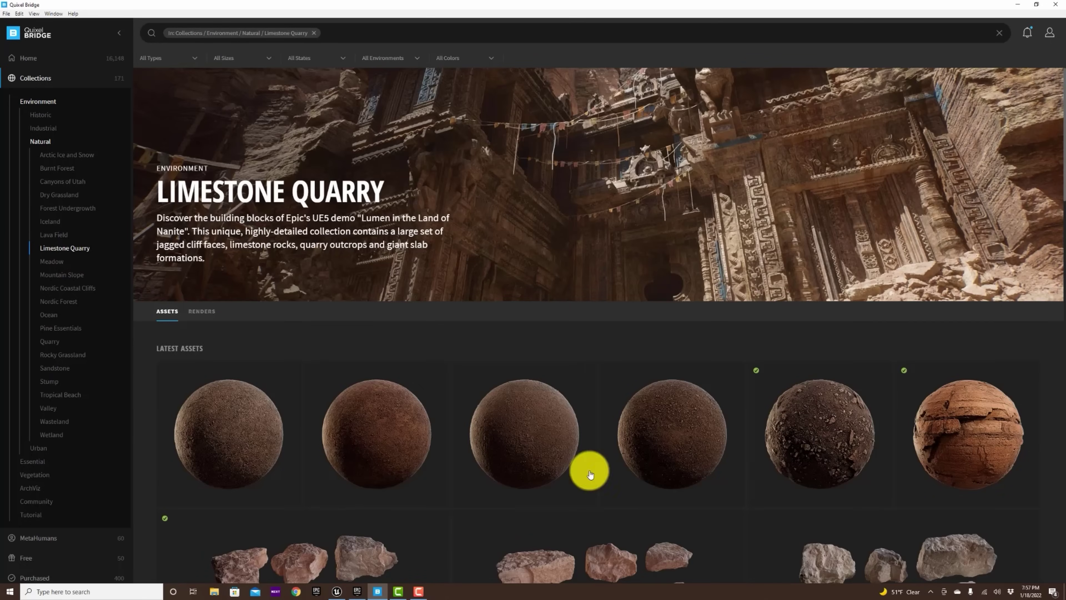
pyautogui.scroll(-10, 631, 311)
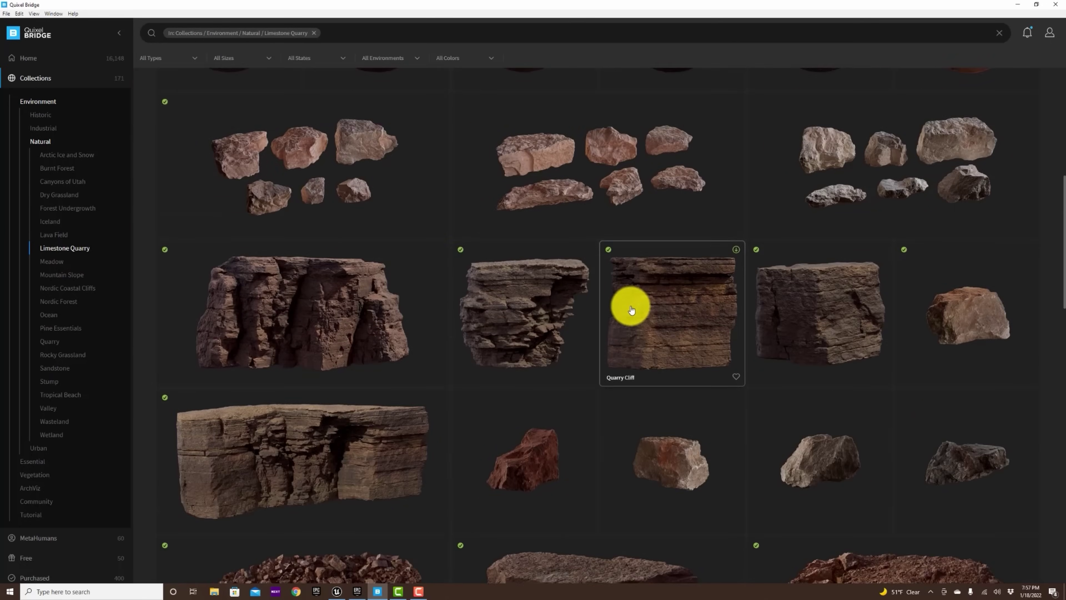
pyautogui.scroll(-3, 631, 309)
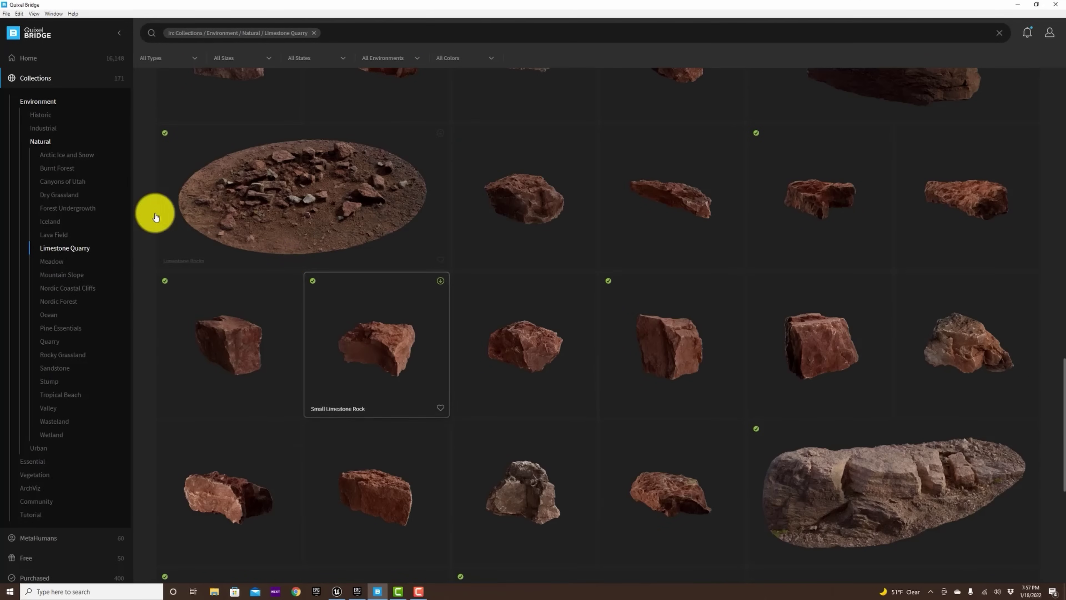
pyautogui.click(51, 261)
pyautogui.scroll(-10, 452, 357)
pyautogui.click(61, 274)
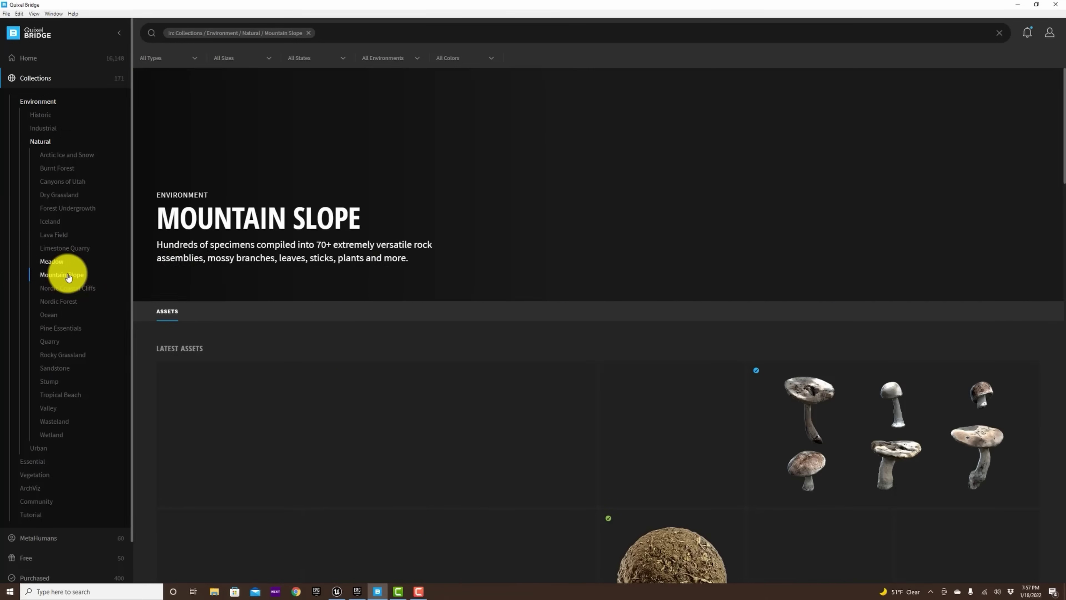
pyautogui.scroll(-3, 235, 332)
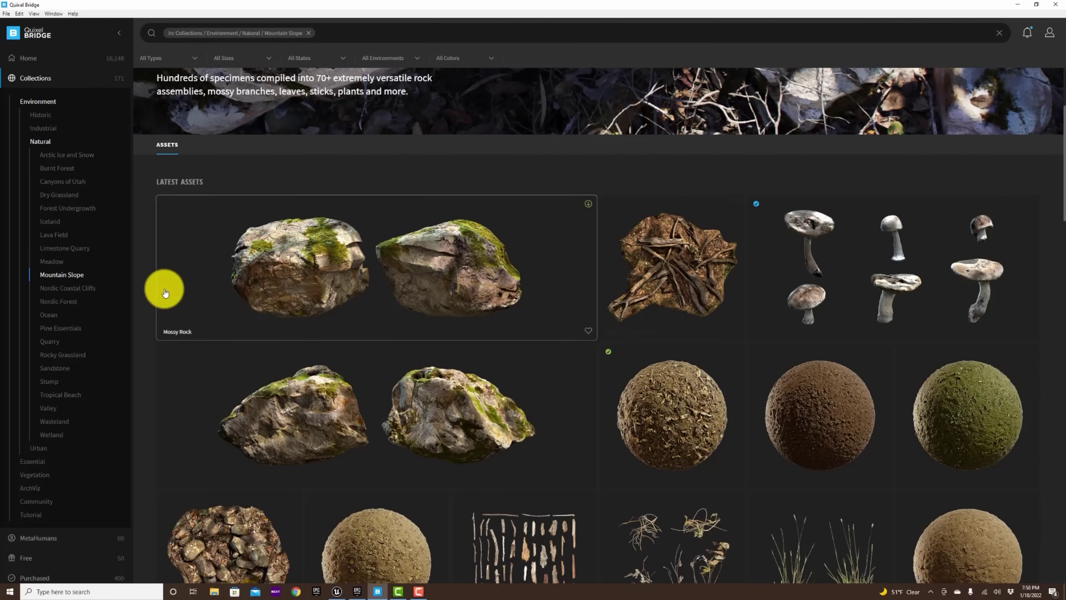
# Switch to the Epic Games Launcher and open the free Quixel Megascans packs in the Marketplace
pyautogui.click(358, 591)
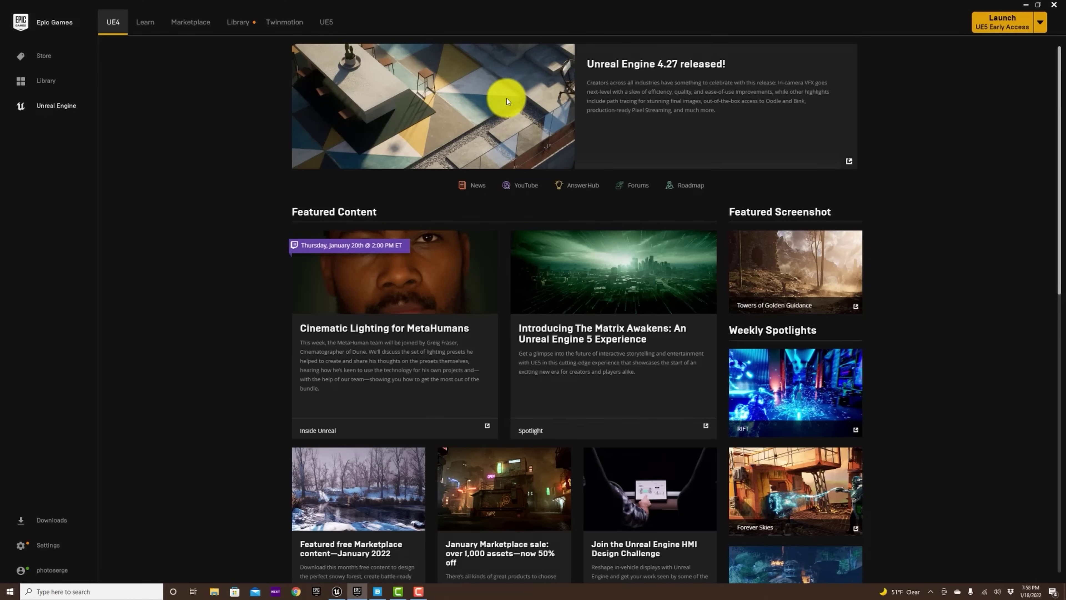
pyautogui.click(180, 31)
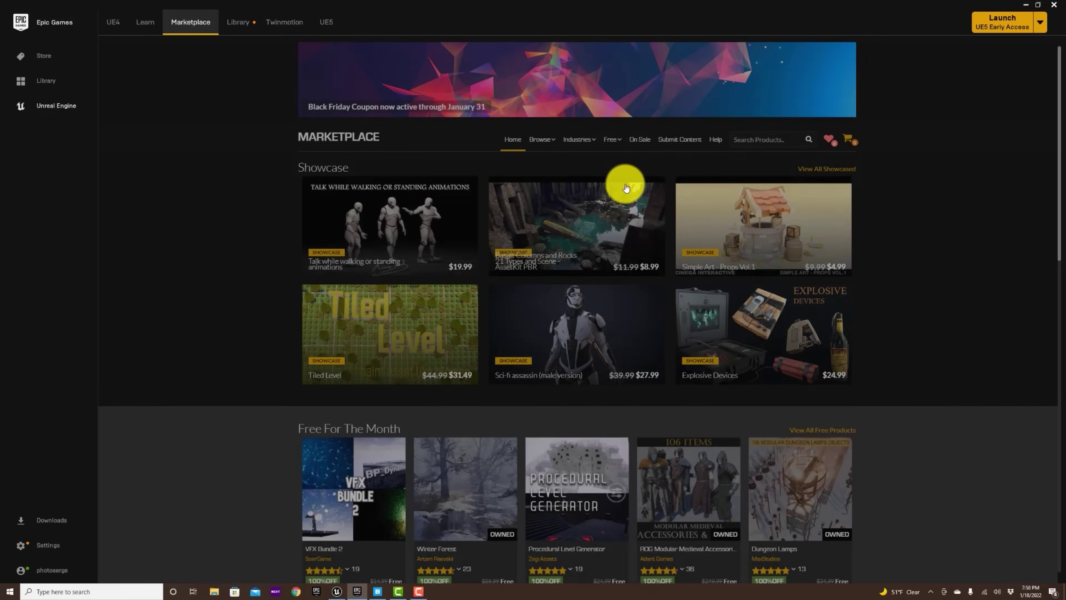
pyautogui.moveTo(626, 188)
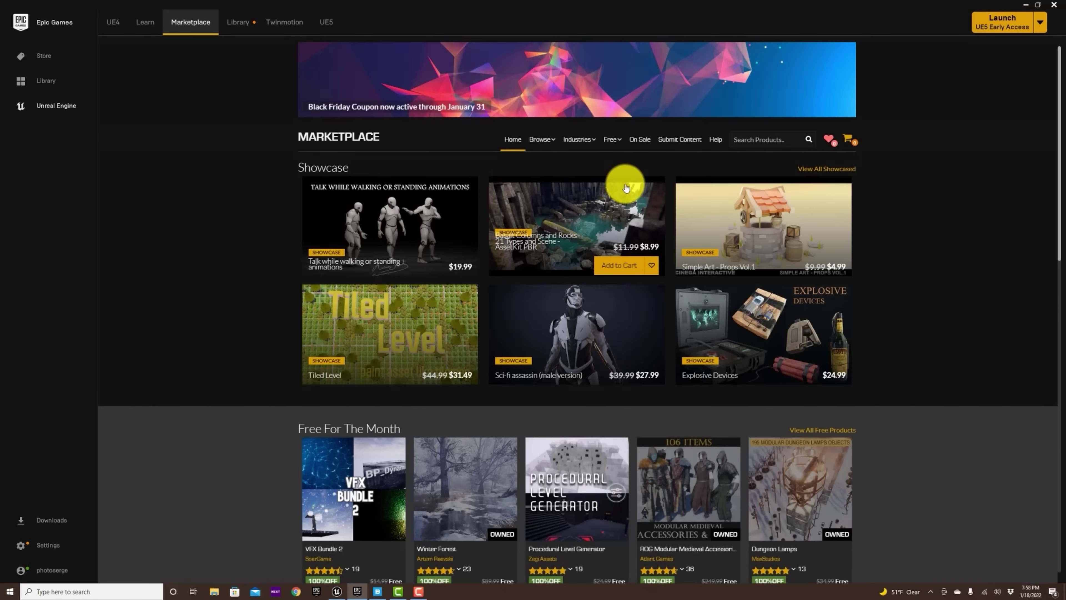
pyautogui.moveTo(608, 144)
pyautogui.click(620, 176)
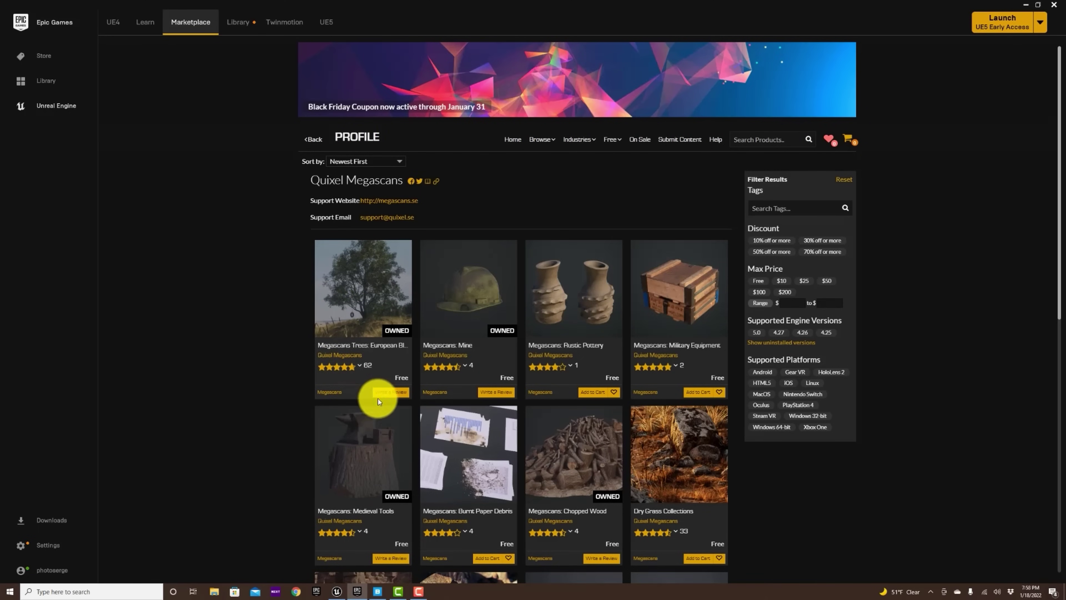
# Examine the free Megascans packs, including the European tree pack and Megascans: Chopped Wood
pyautogui.moveTo(364, 366)
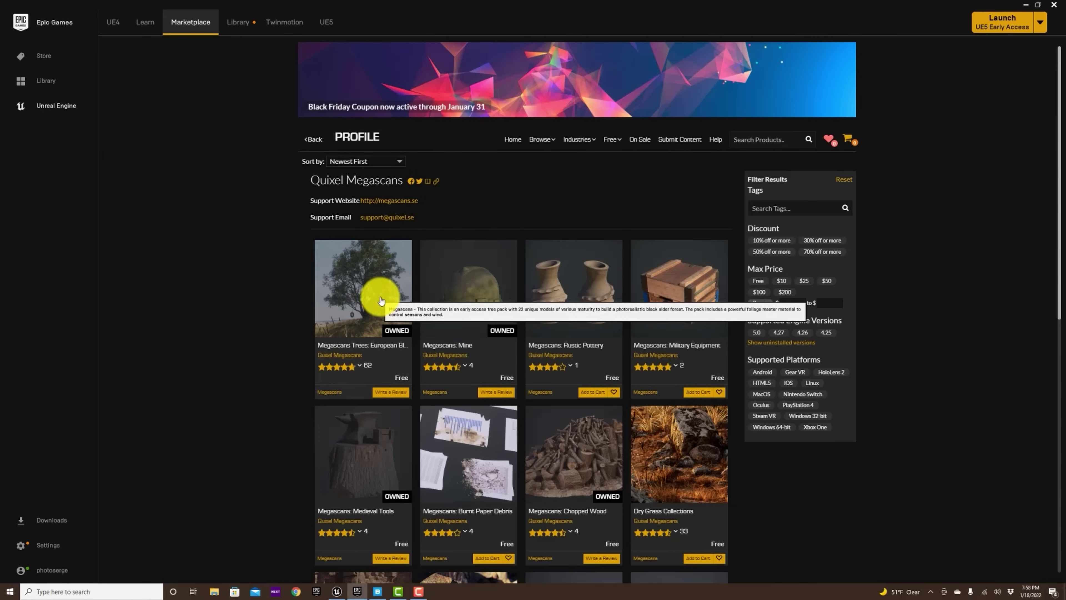
pyautogui.moveTo(369, 327)
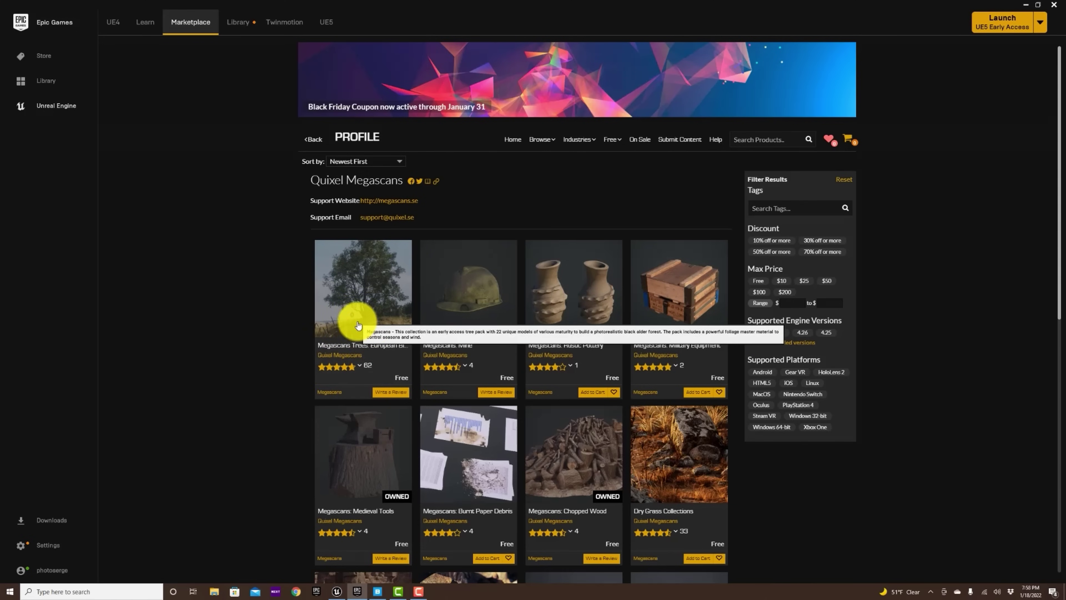
pyautogui.scroll(-3, 692, 378)
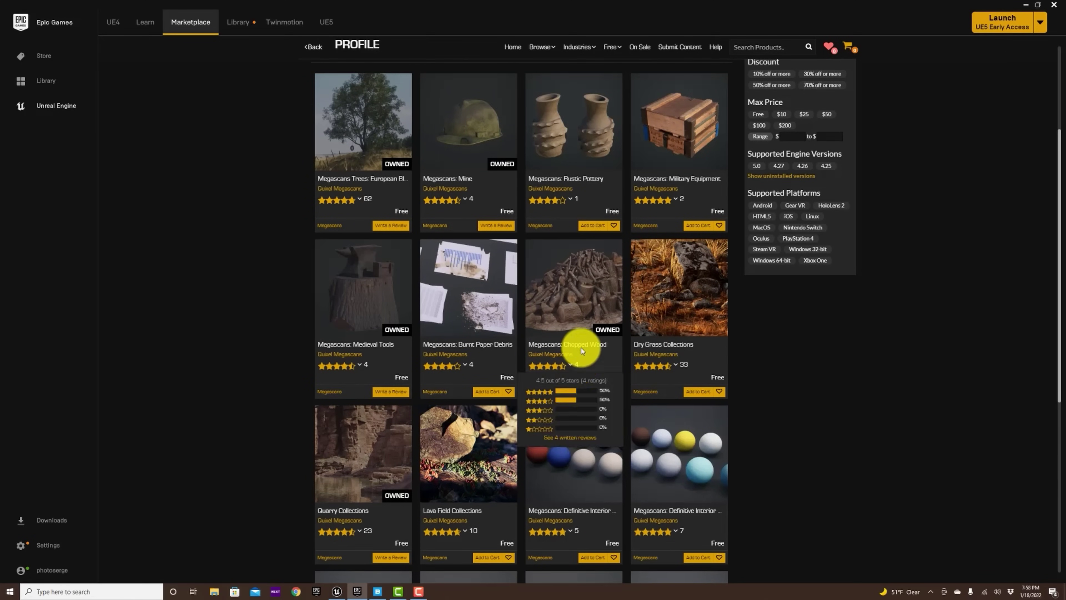
pyautogui.moveTo(587, 295)
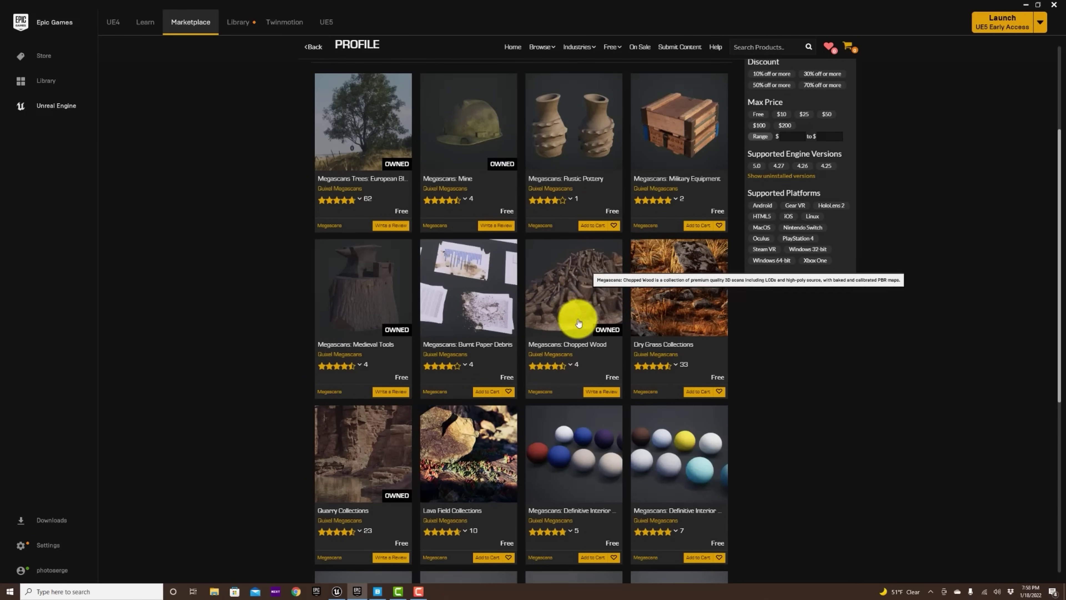
pyautogui.scroll(-5, 587, 278)
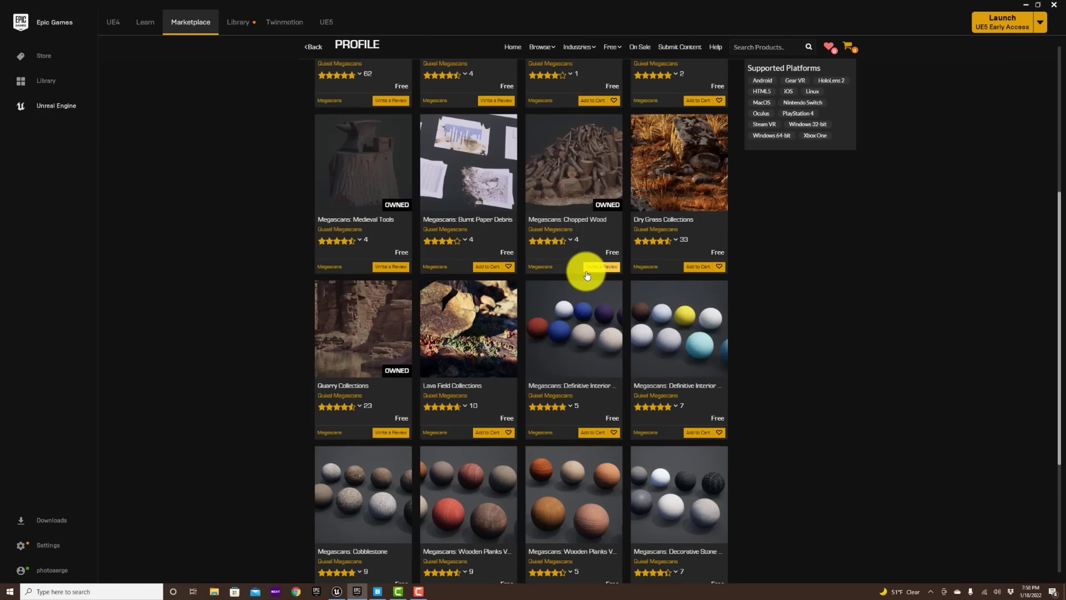
pyautogui.scroll(5, 596, 294)
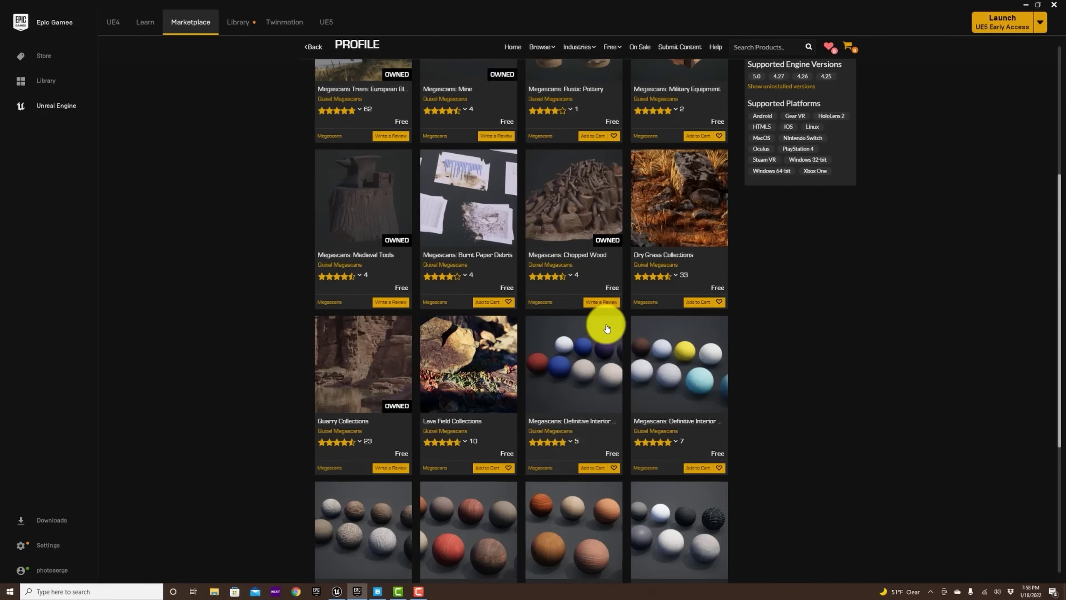
pyautogui.scroll(4, 606, 324)
pyautogui.scroll(-10, 607, 324)
# Search the Marketplace for "path" and locate the Megascans - Forest Path pack
pyautogui.scroll(10, 607, 321)
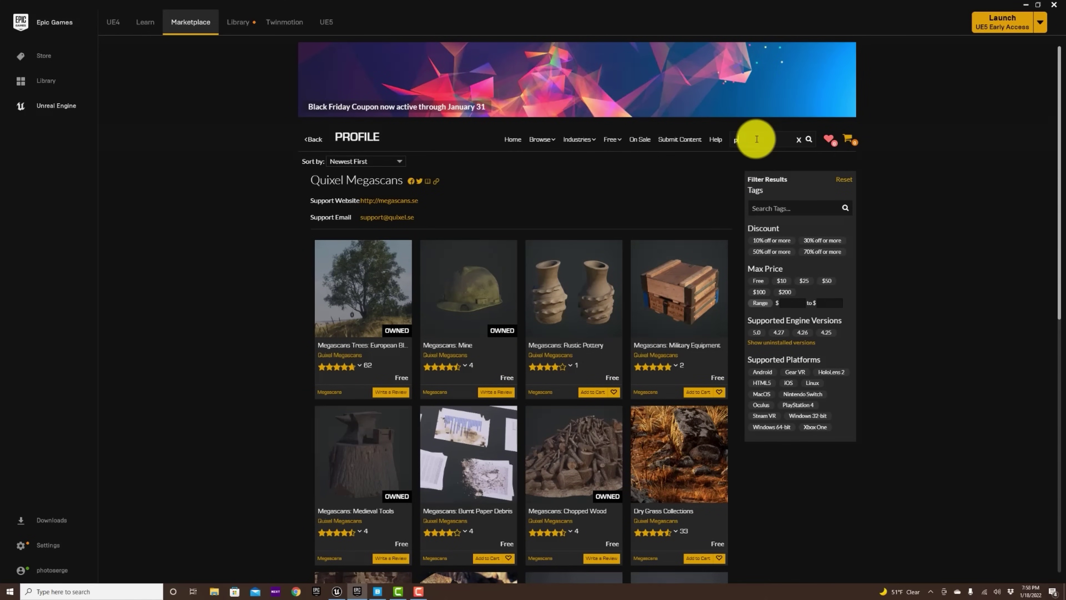
pyautogui.press('Return')
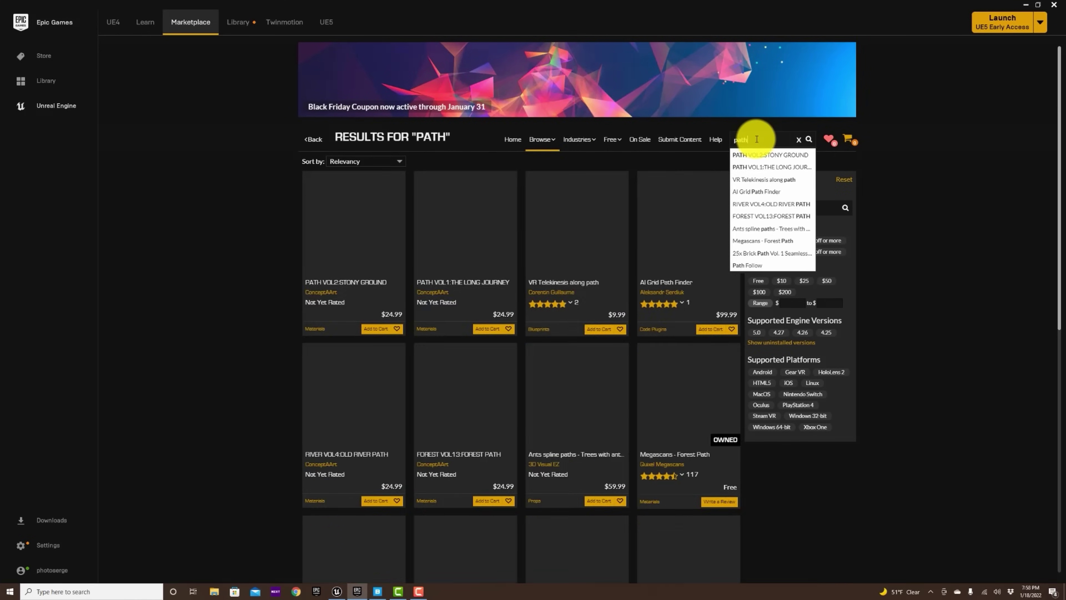
pyautogui.scroll(-2, 621, 372)
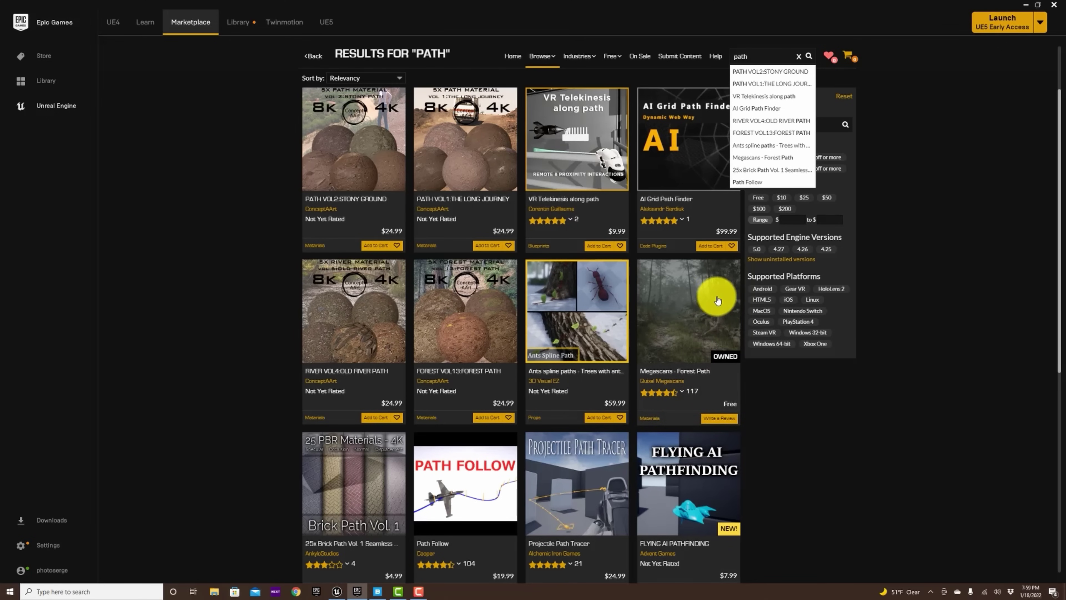
# Open the Unreal Engine library and filter the vault for "forest"
pyautogui.click(244, 23)
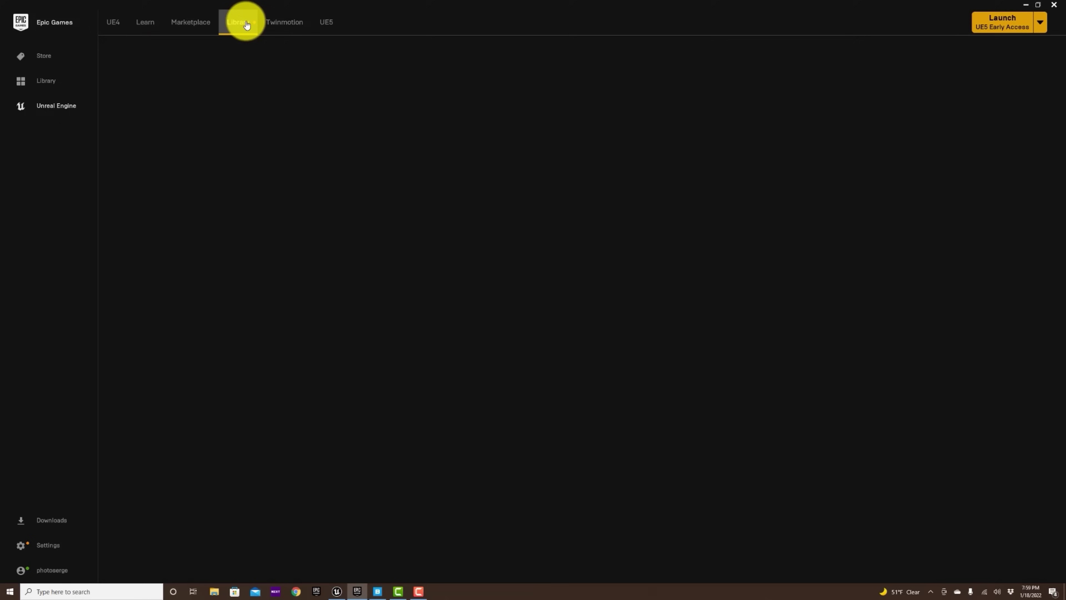
pyautogui.scroll(-2, 249, 464)
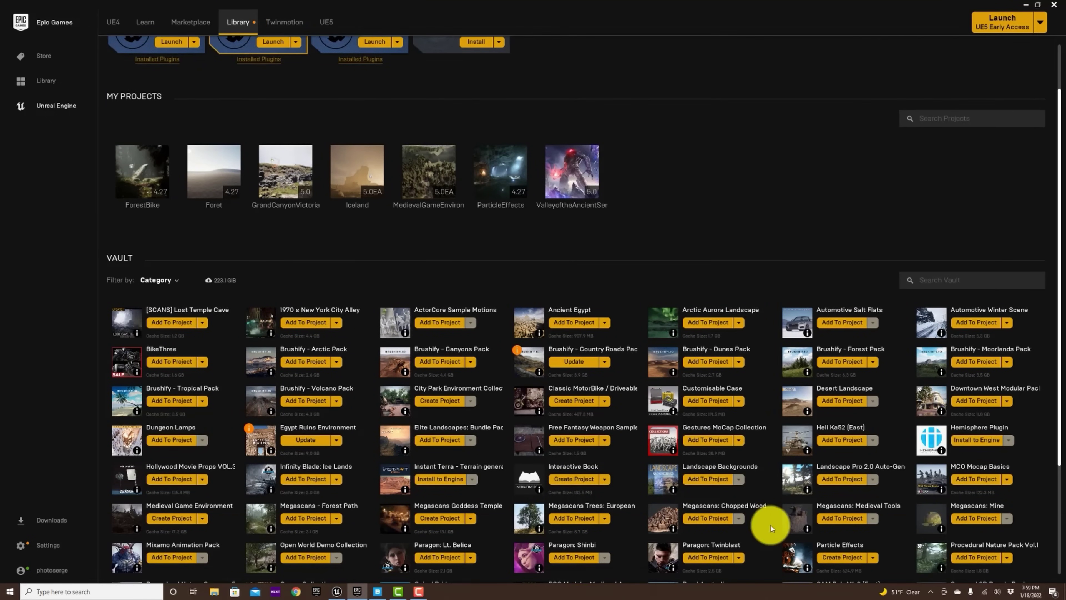
pyautogui.scroll(-2, 289, 393)
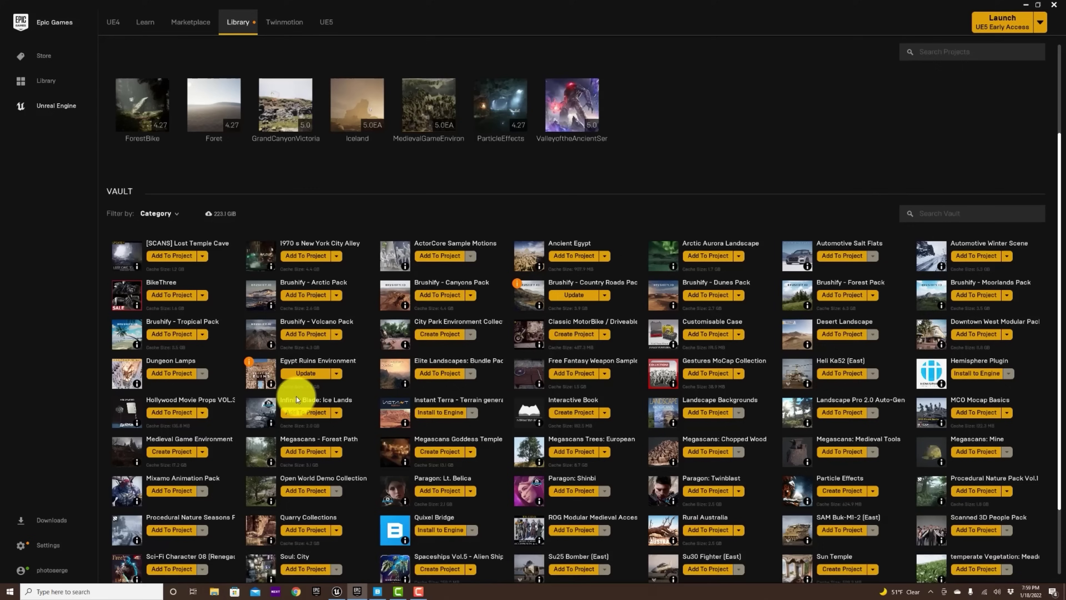
pyautogui.scroll(-1, 265, 383)
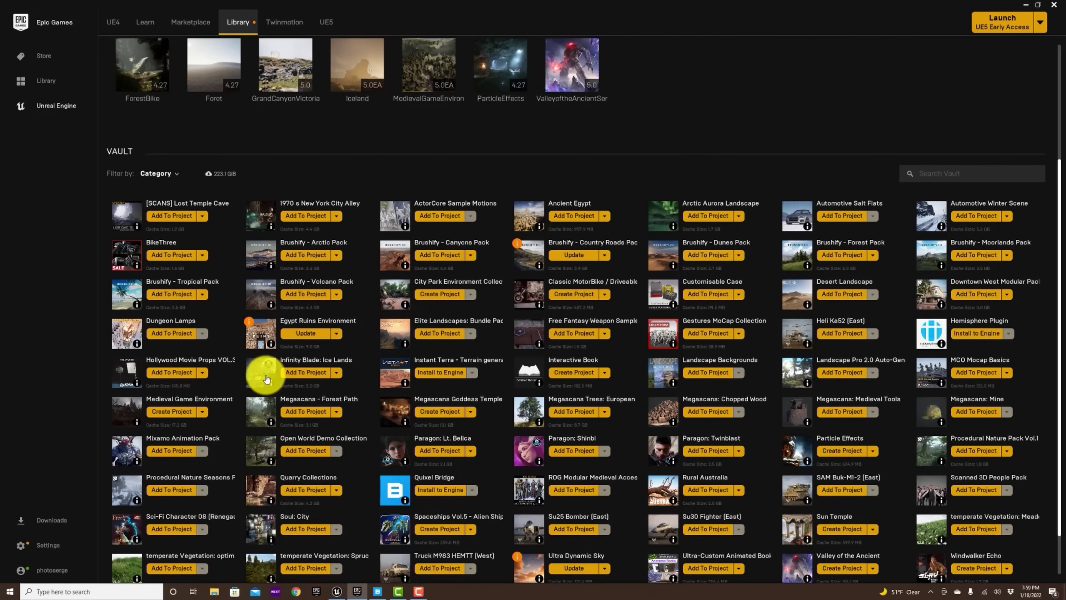
pyautogui.scroll(2, 684, 374)
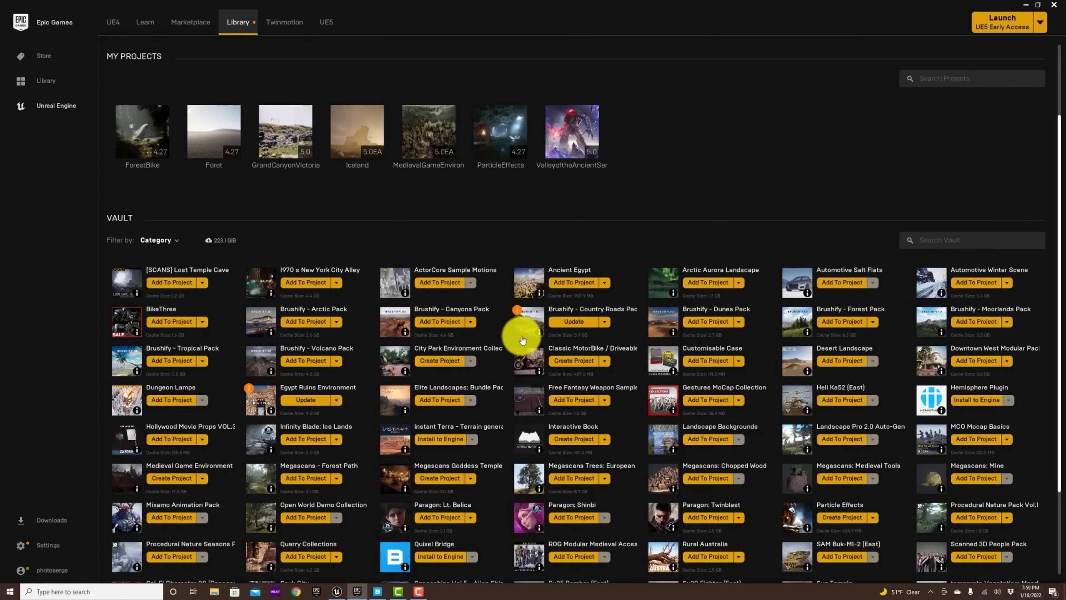
pyautogui.click(934, 243)
pyautogui.write('fo')
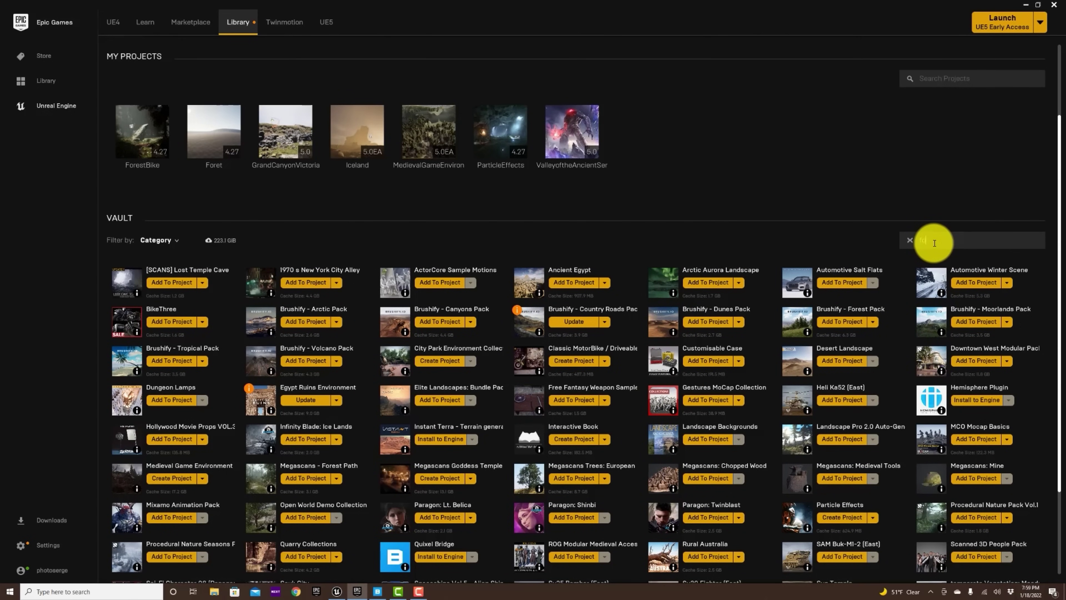
pyautogui.write('rest')
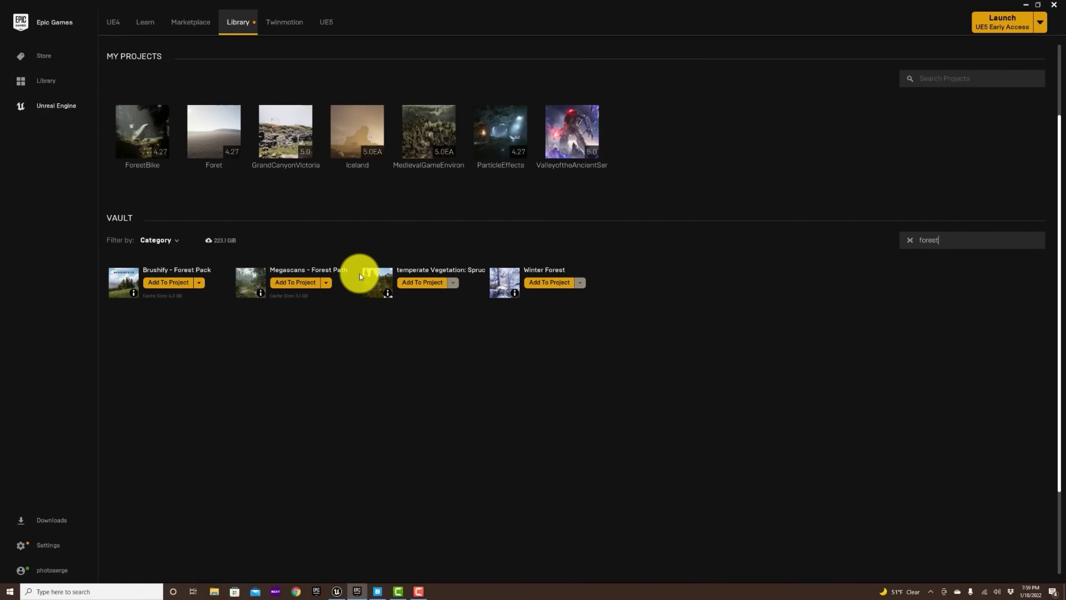
# Add the Megascans - Forest Path pack from the vault to the Foret project
pyautogui.scroll(1, 301, 309)
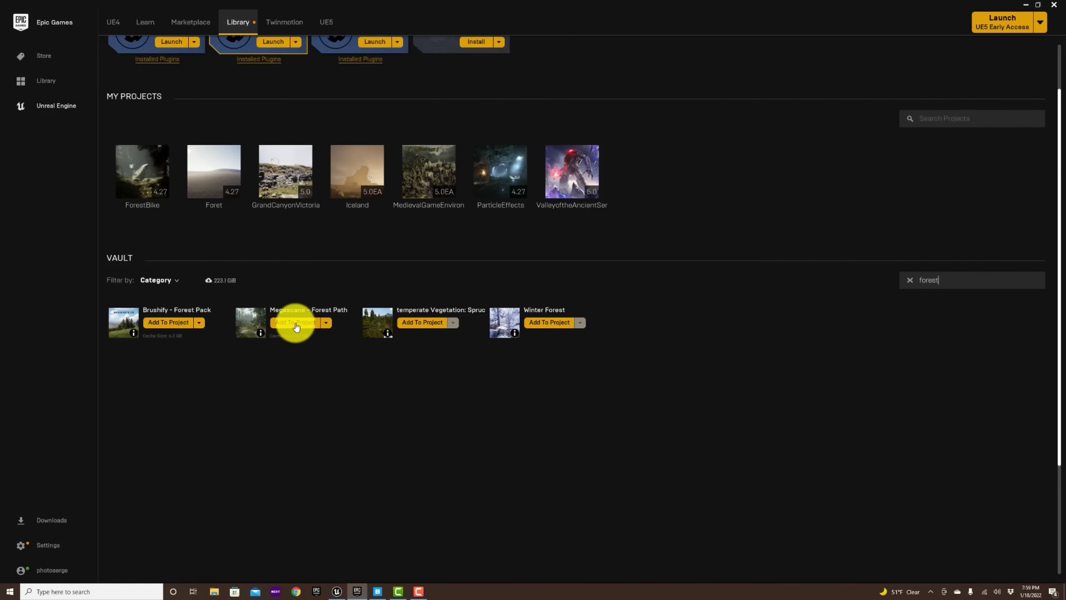
pyautogui.click(295, 323)
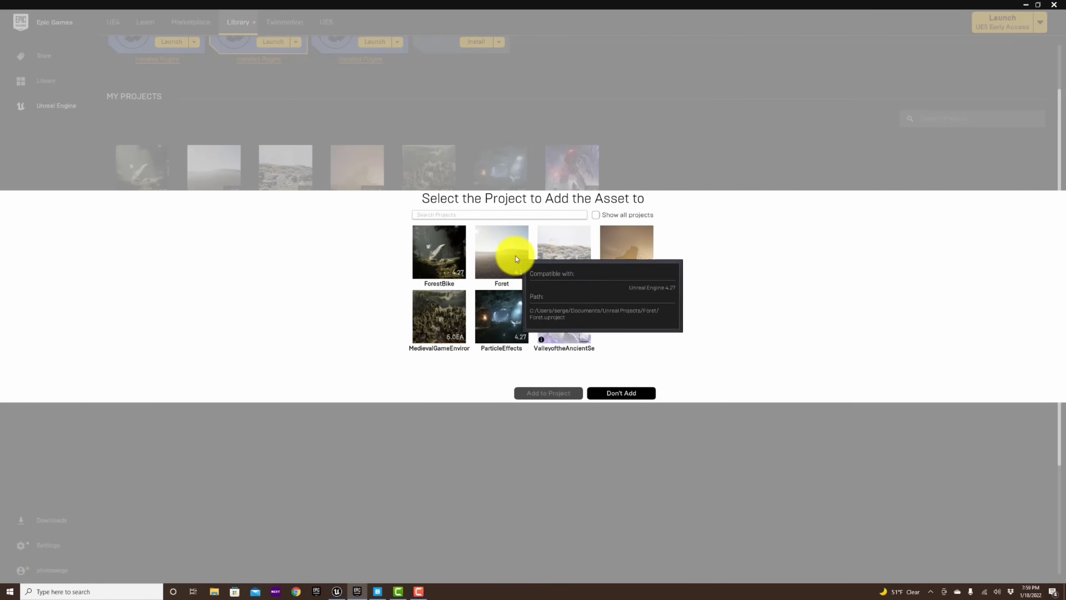
pyautogui.click(506, 250)
pyautogui.click(551, 394)
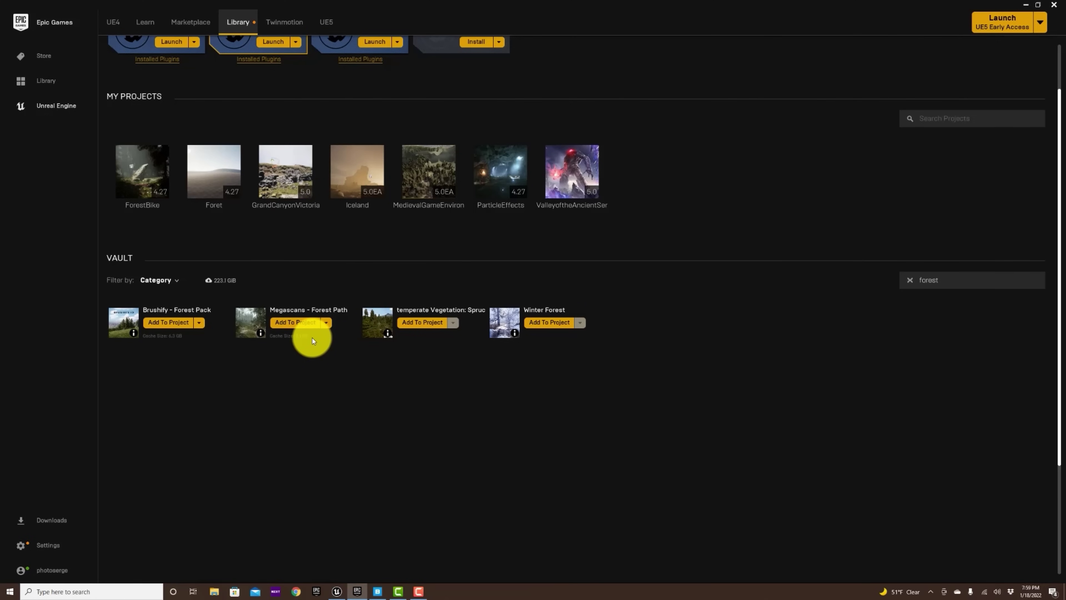
# Filter the vault for "tree" and add the Megascans Trees: European pack to the Foret project
pyautogui.click(909, 280)
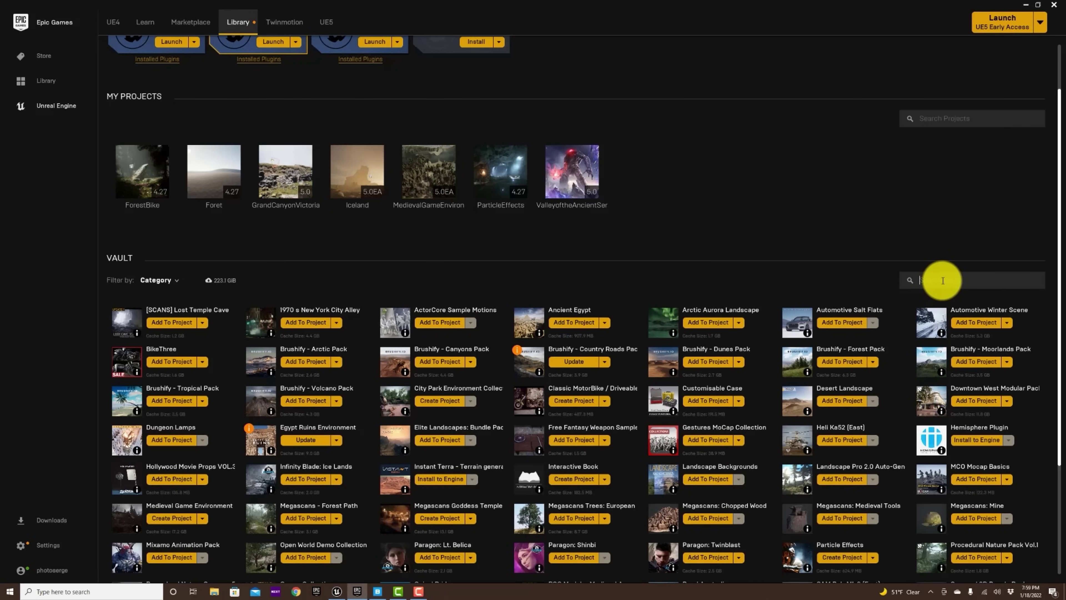
pyautogui.write('tree')
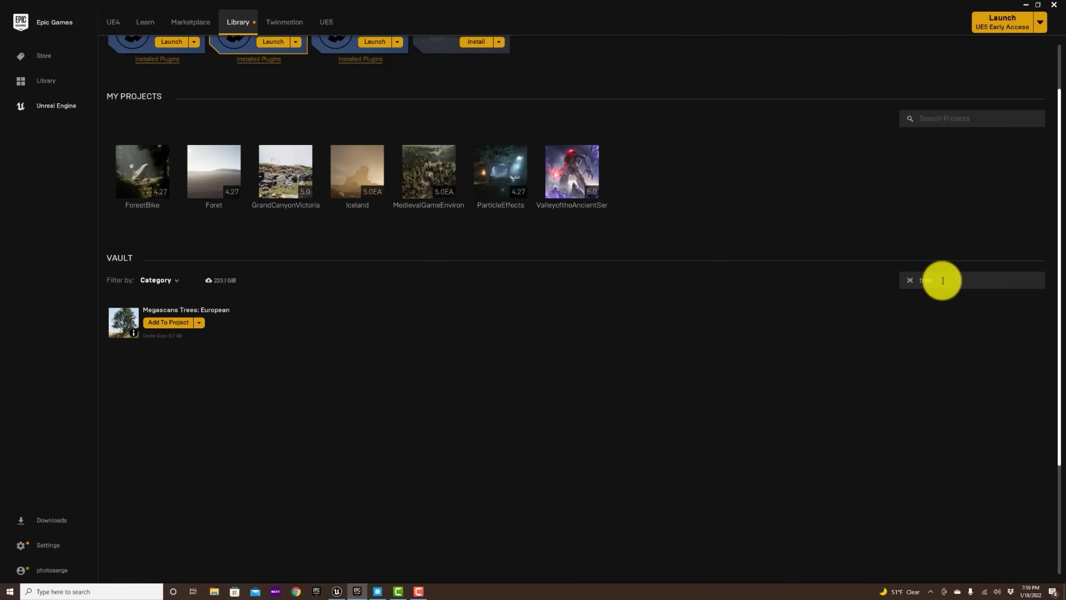
pyautogui.click(170, 322)
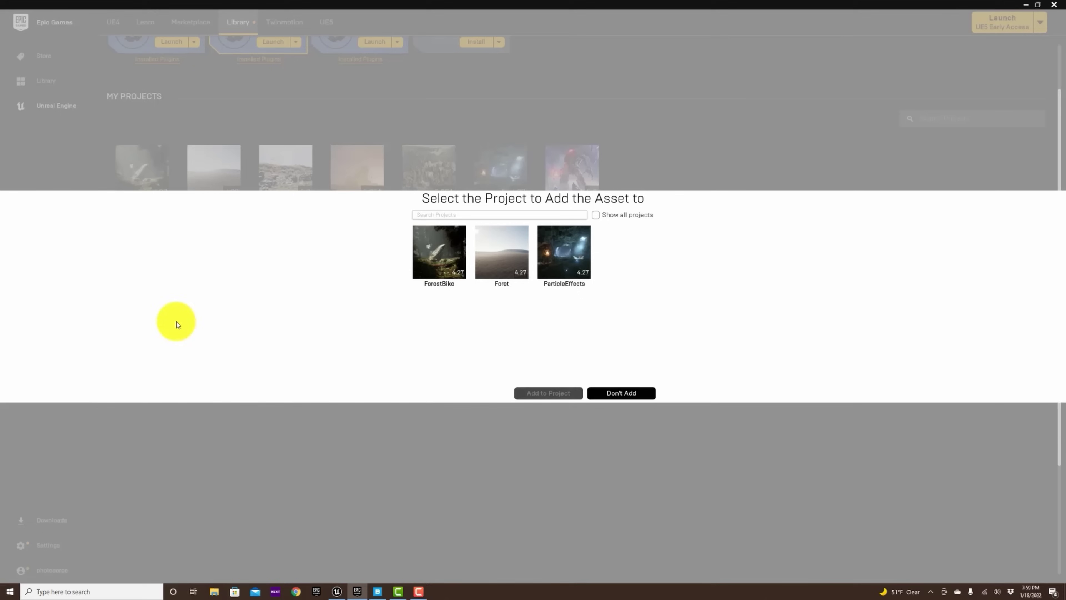
pyautogui.click(521, 248)
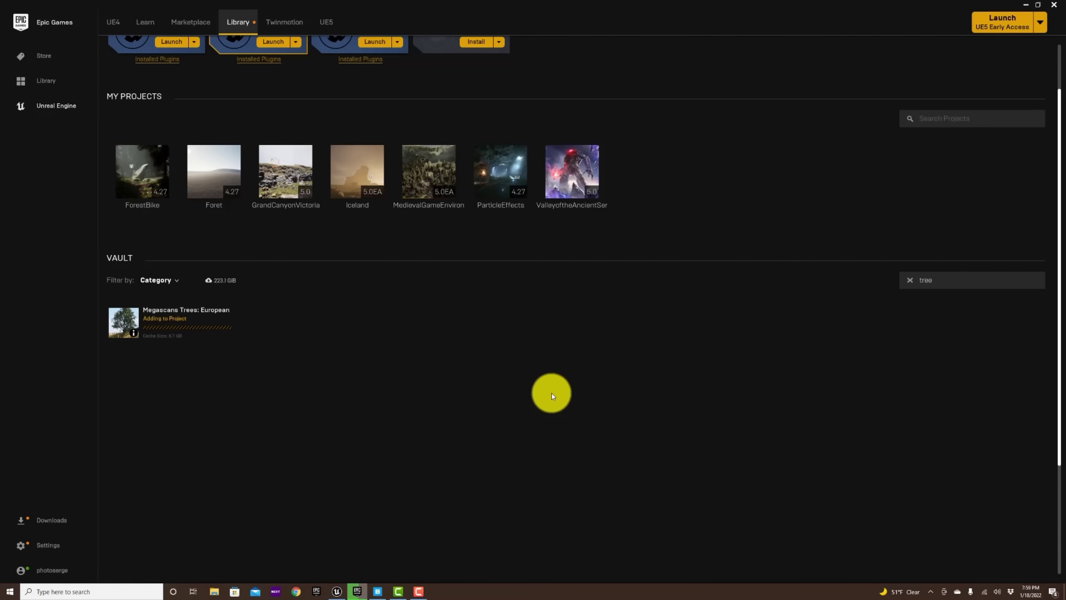
# Replace the vault filter with "weapon"
pyautogui.click(910, 280)
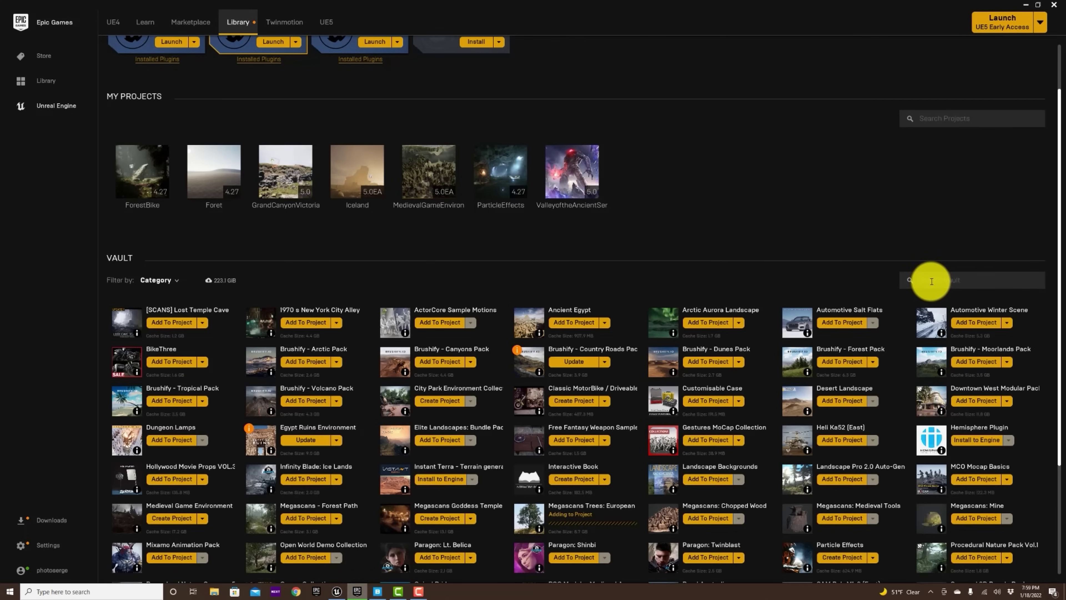
pyautogui.write('weapon')
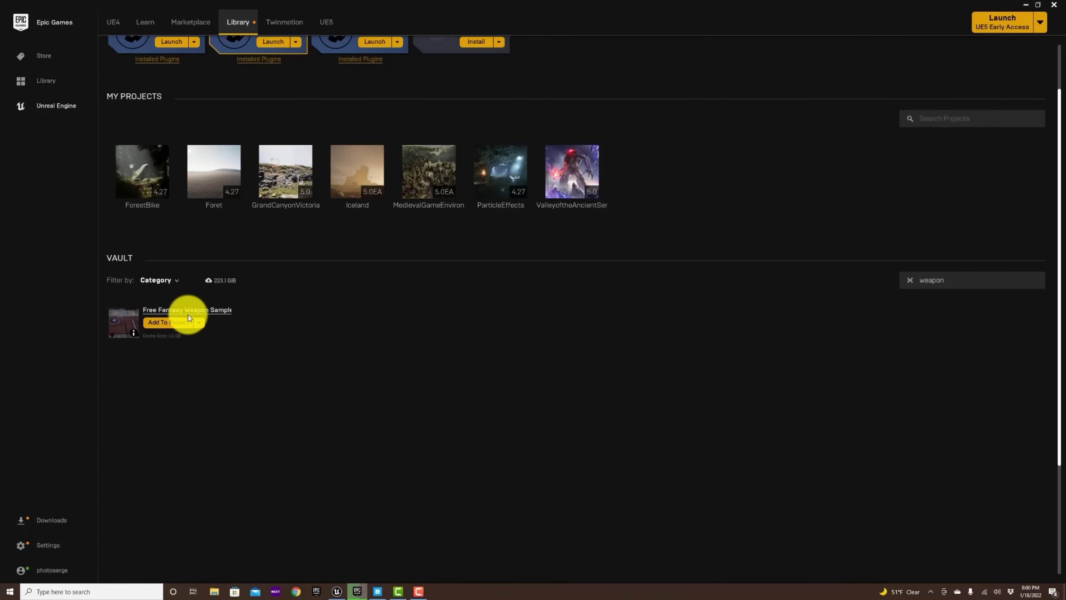
# Search the Marketplace for free "weapon" products and examine the Free Fantasy Weapon Sample Pack page and its preview images
pyautogui.click(191, 24)
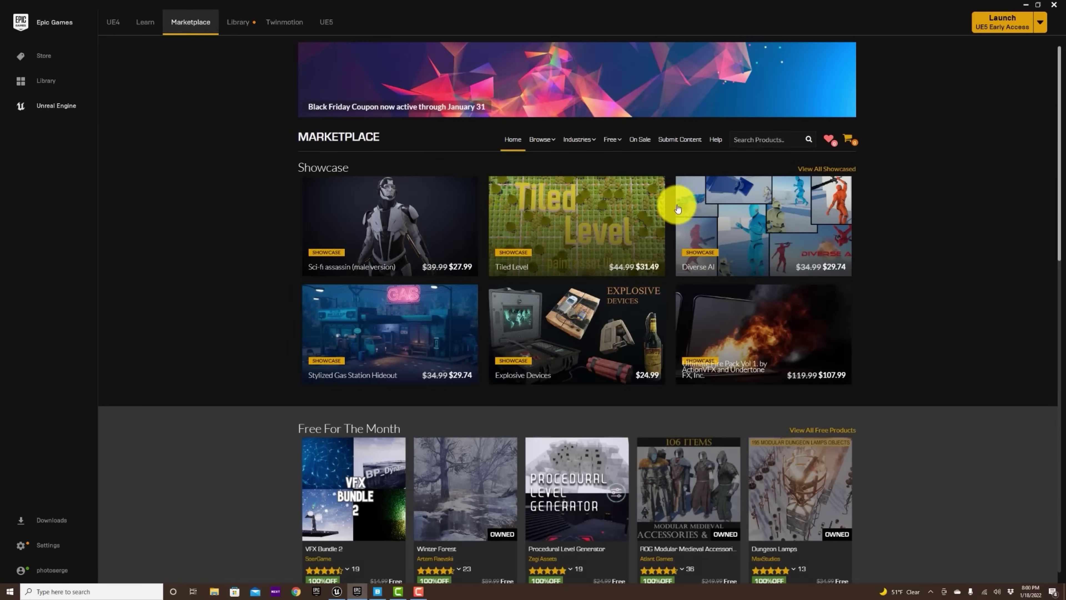
pyautogui.click(765, 138)
pyautogui.write('weapon')
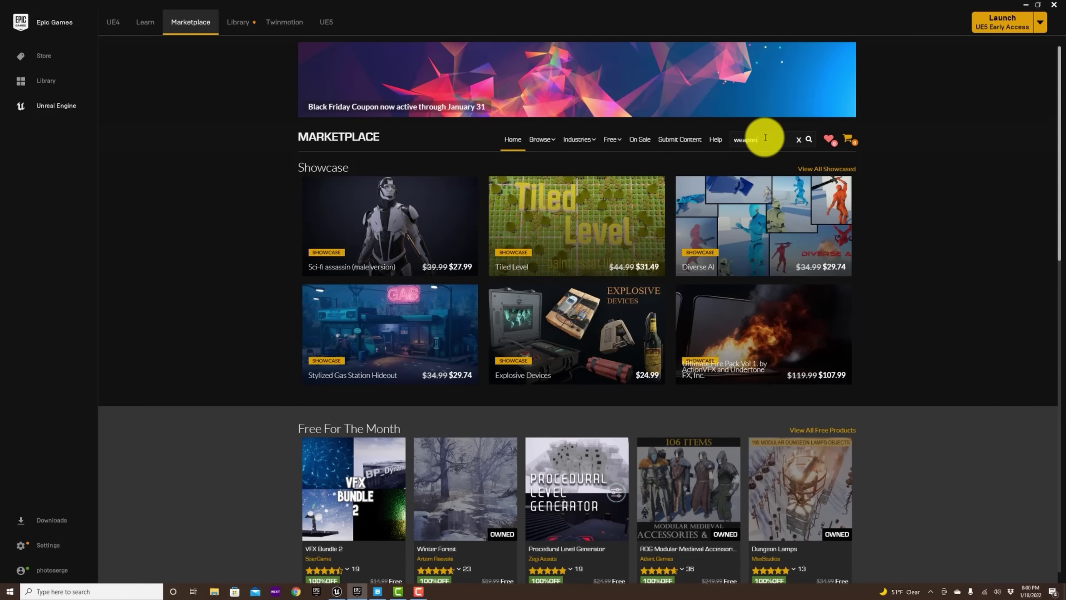
pyautogui.press('Return')
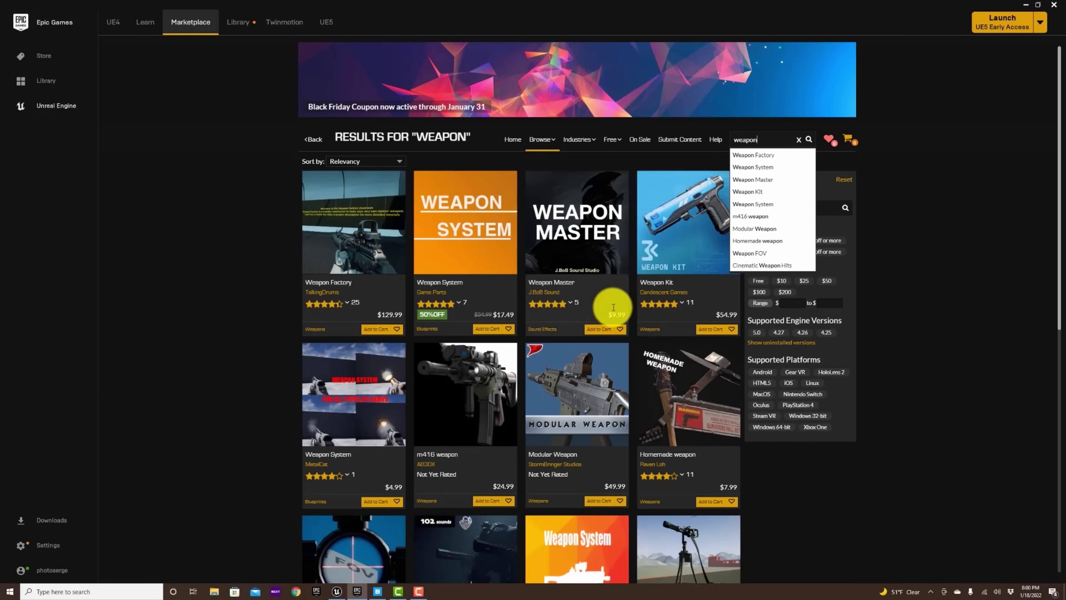
pyautogui.click(758, 280)
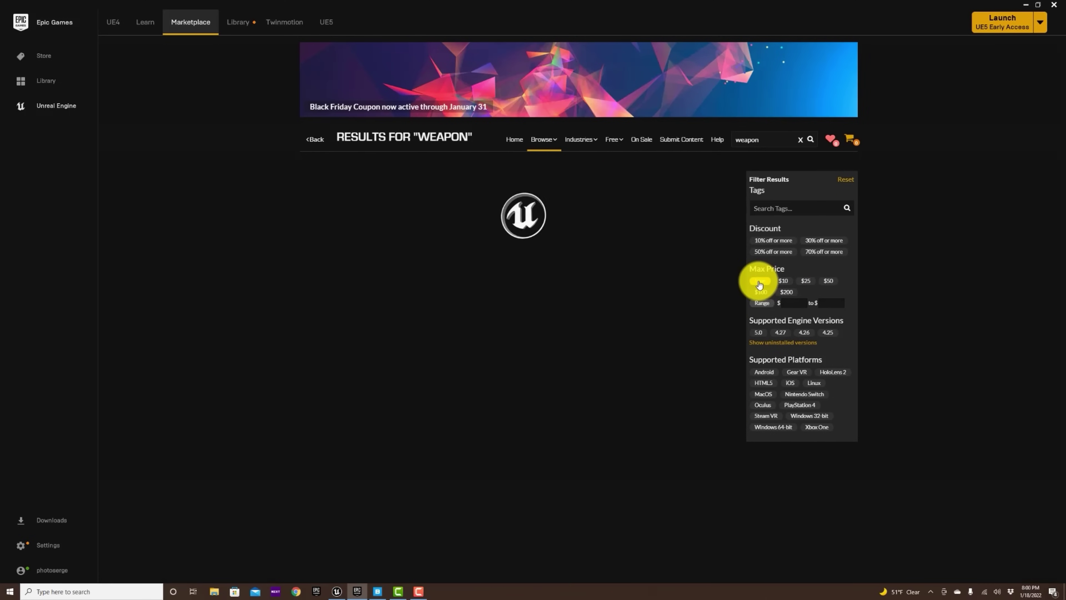
pyautogui.scroll(-3, 414, 272)
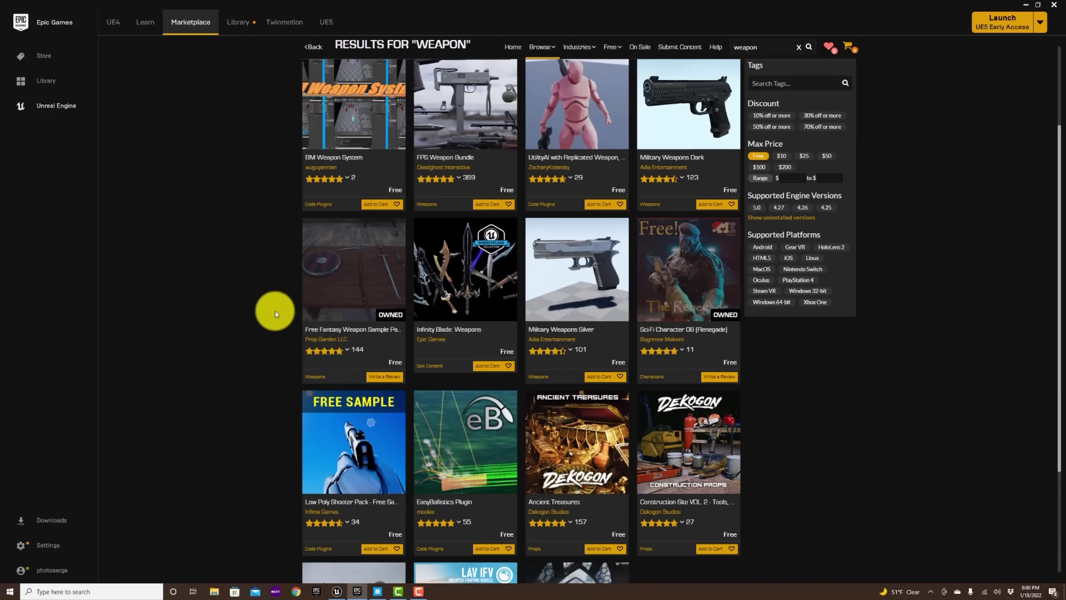
pyautogui.click(377, 277)
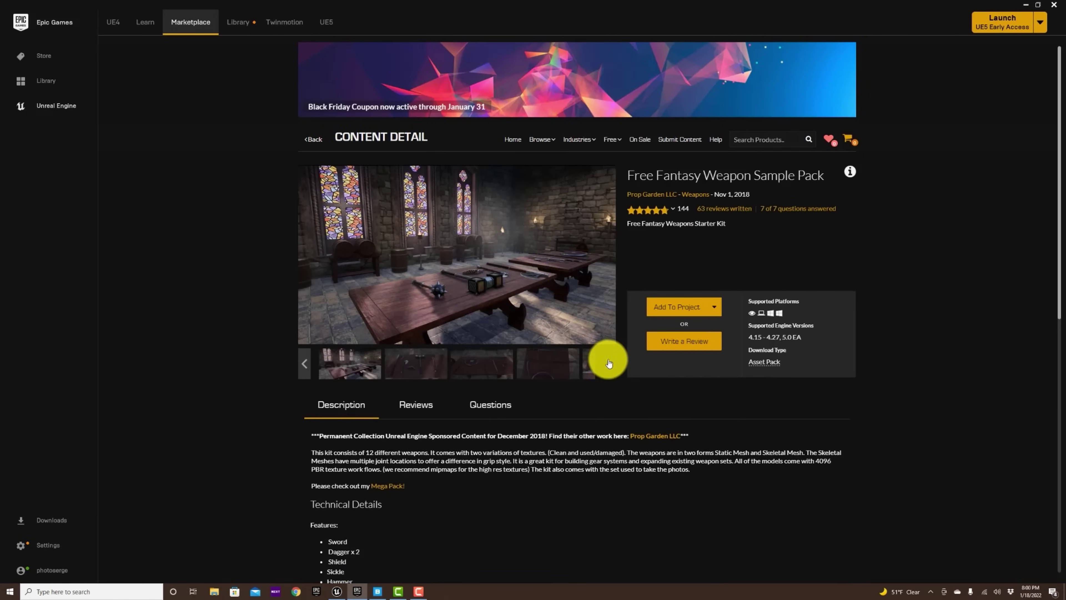
pyautogui.click(609, 363)
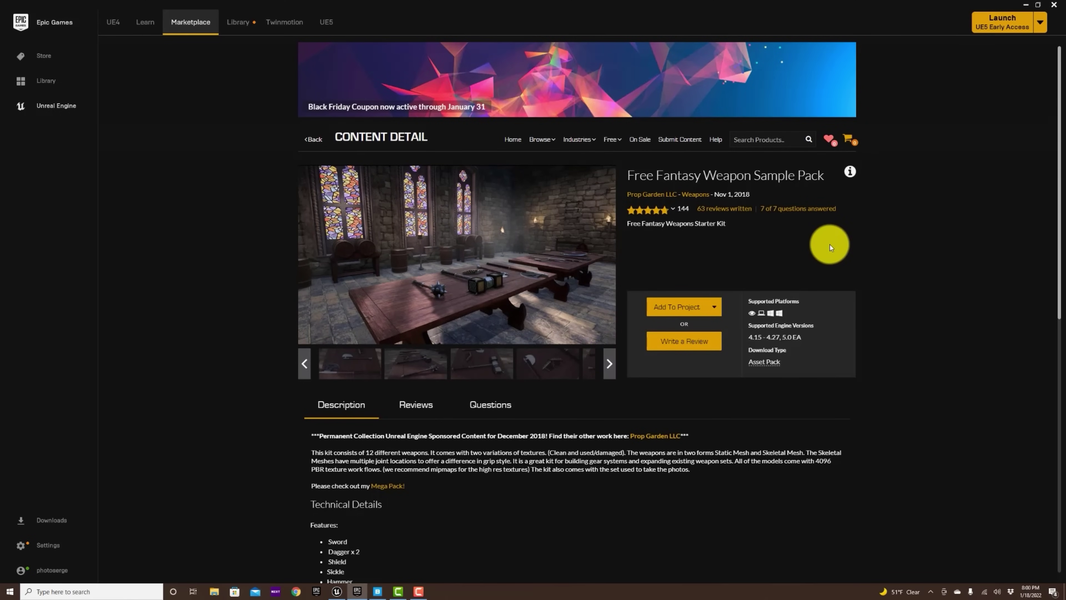
# Add the Free Fantasy Weapon Sample Pack from the vault to the Foret project and clear the vault filter
pyautogui.click(234, 21)
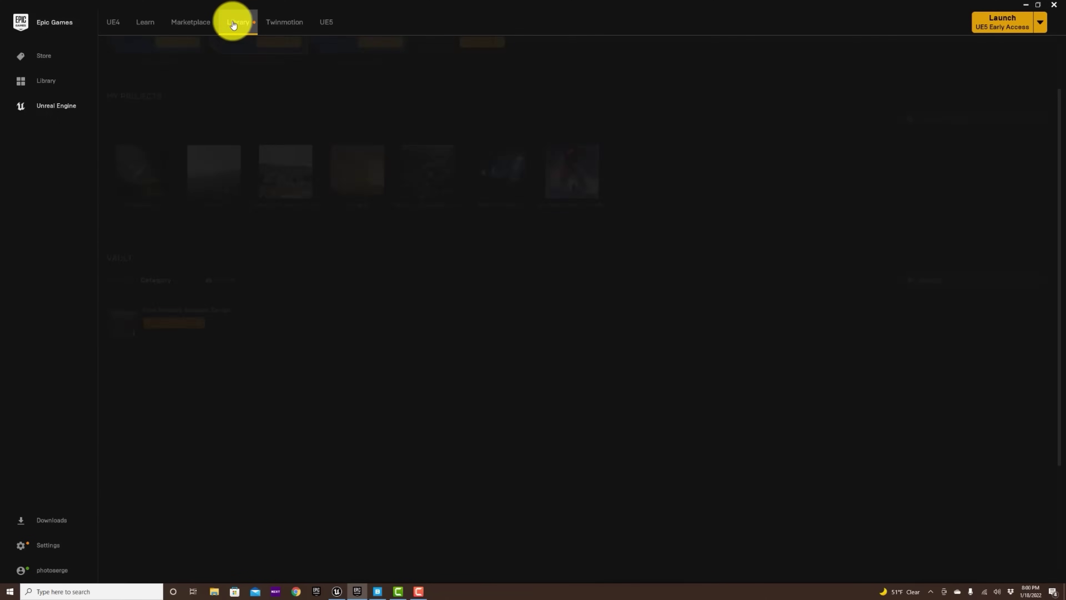
pyautogui.click(173, 322)
pyautogui.click(513, 254)
pyautogui.click(557, 395)
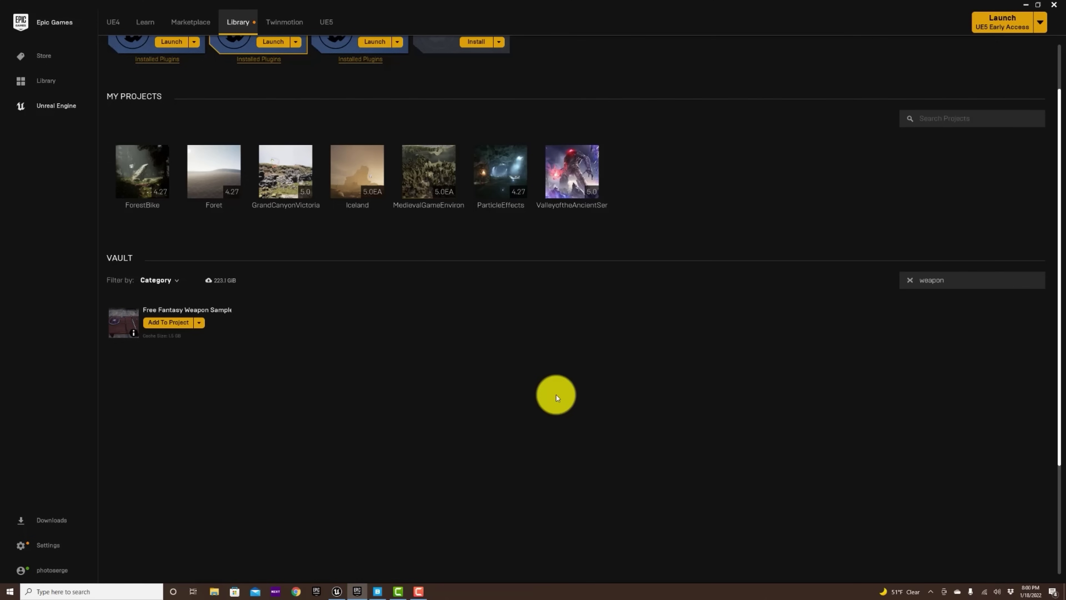
pyautogui.click(908, 281)
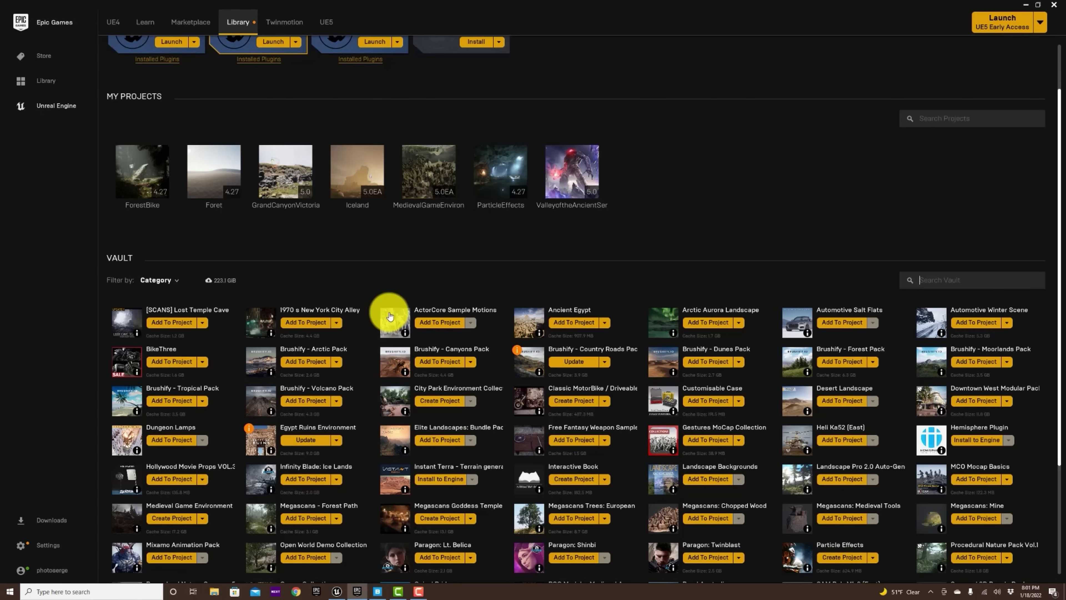
pyautogui.scroll(2, 336, 220)
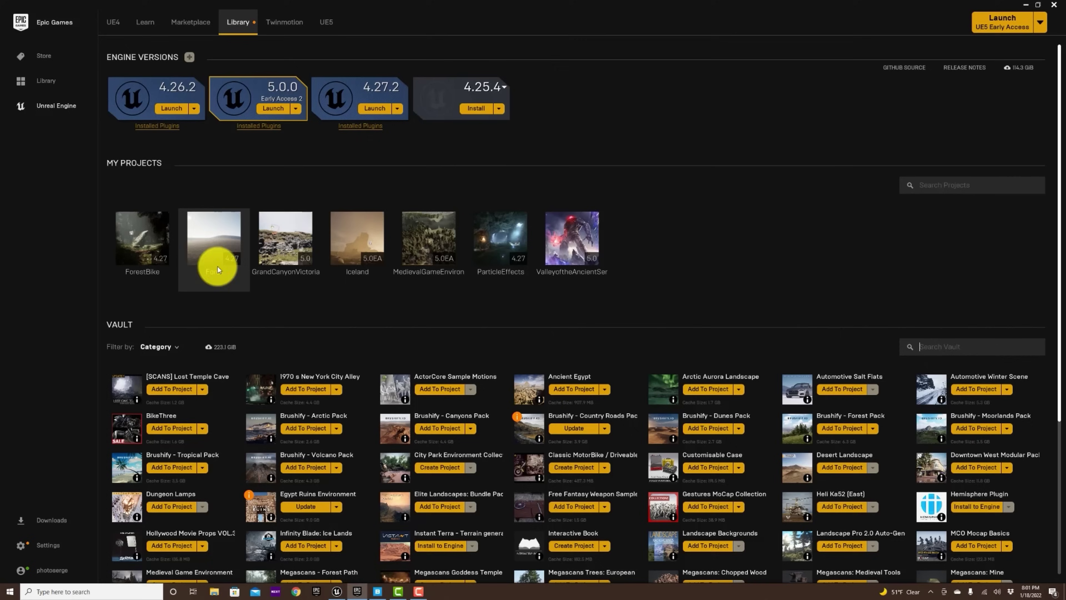
# Switch to Unreal Editor, show the Content Browser's folder tree, and check the BlackAlder, MS_ForestTut and Weapon_Pack folders
pyautogui.click(337, 592)
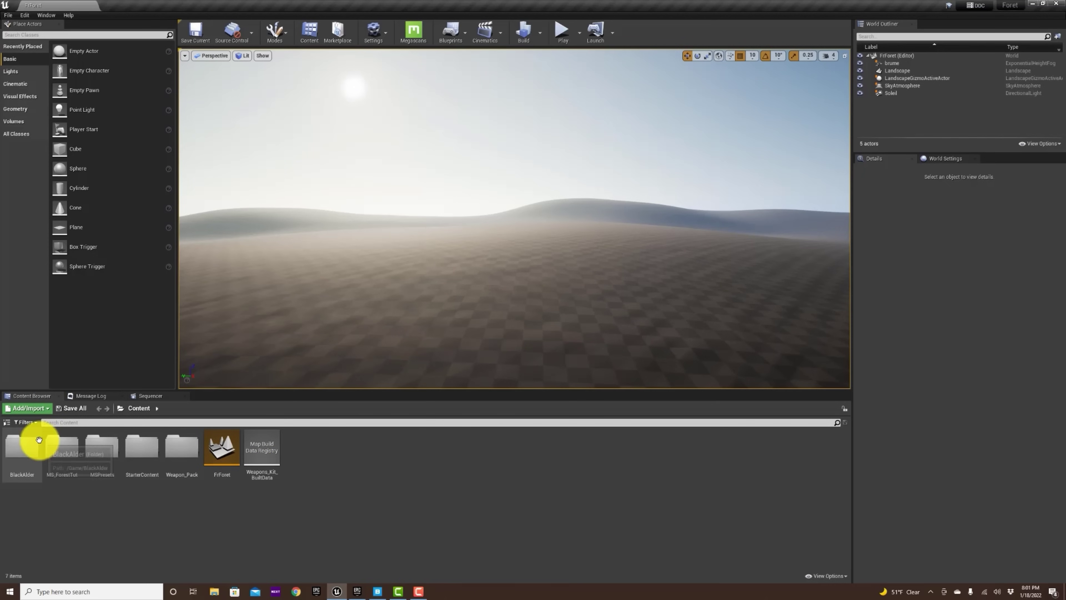
pyautogui.click(6, 422)
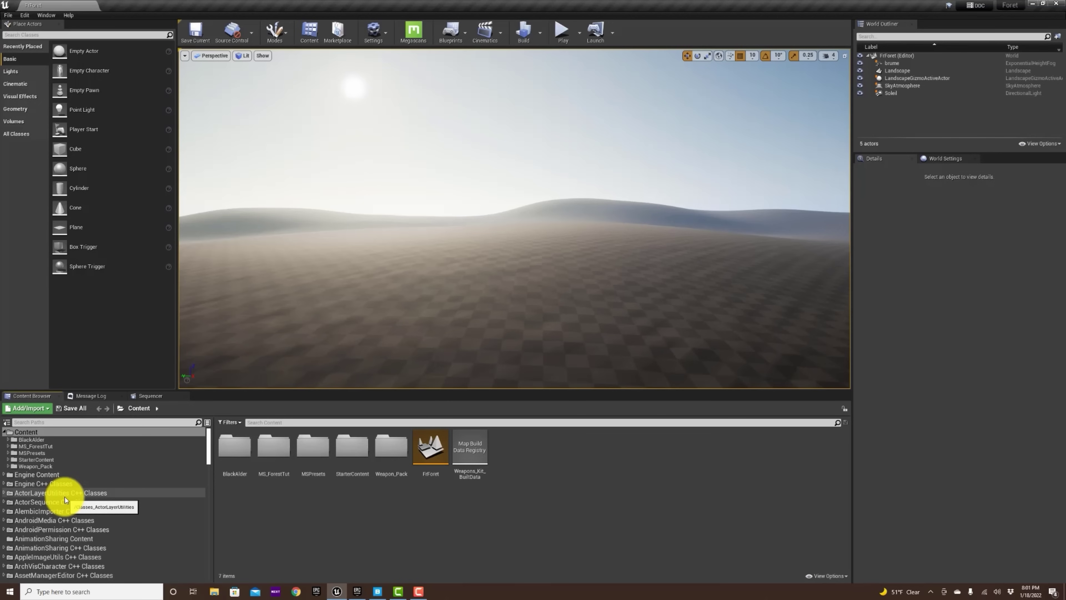
pyautogui.click(44, 440)
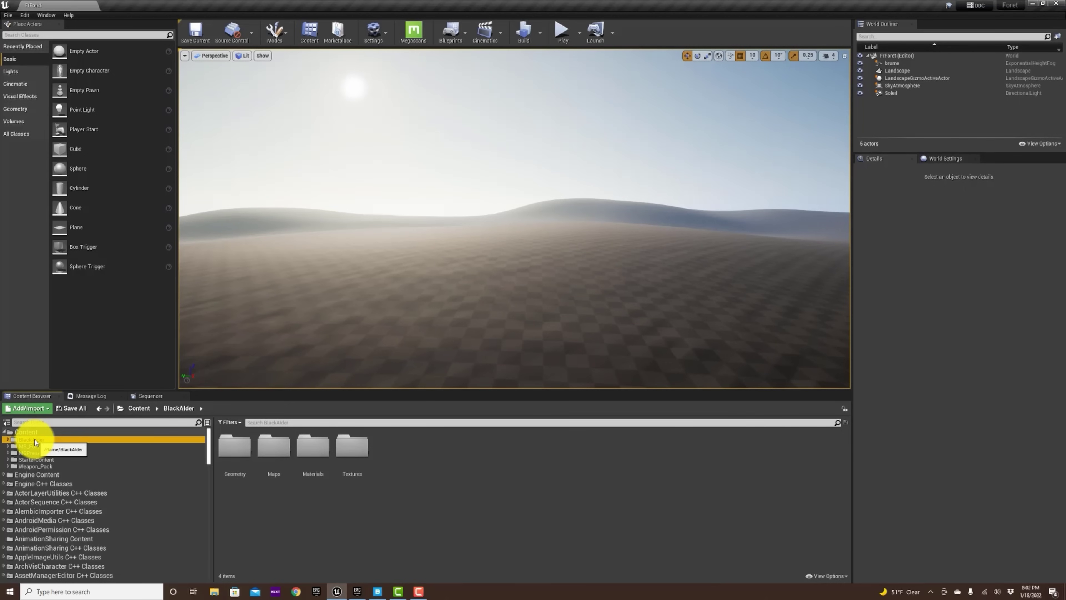
pyautogui.click(36, 446)
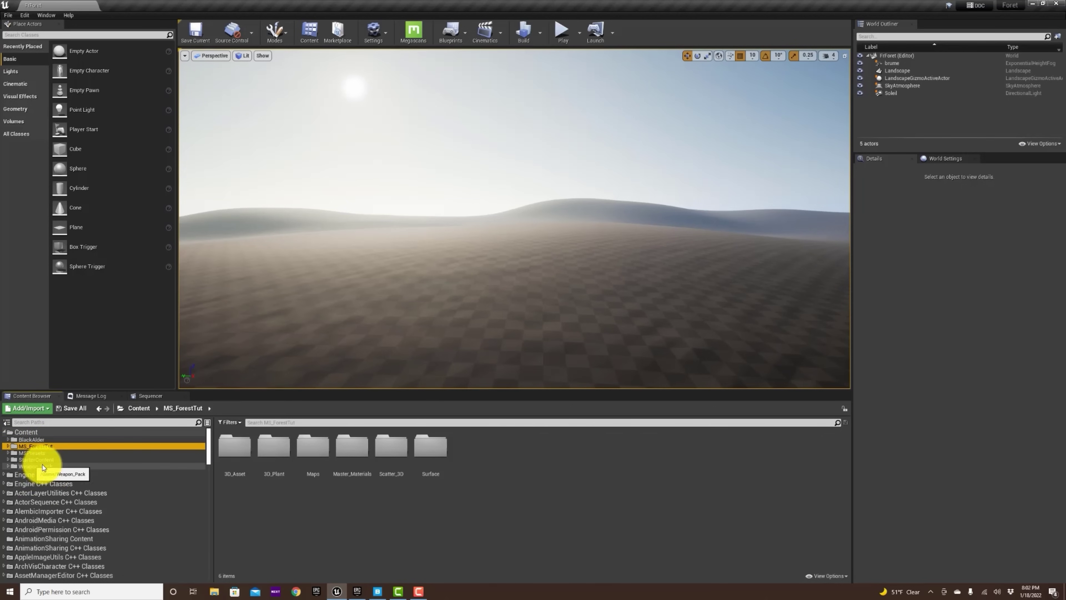
pyautogui.click(20, 466)
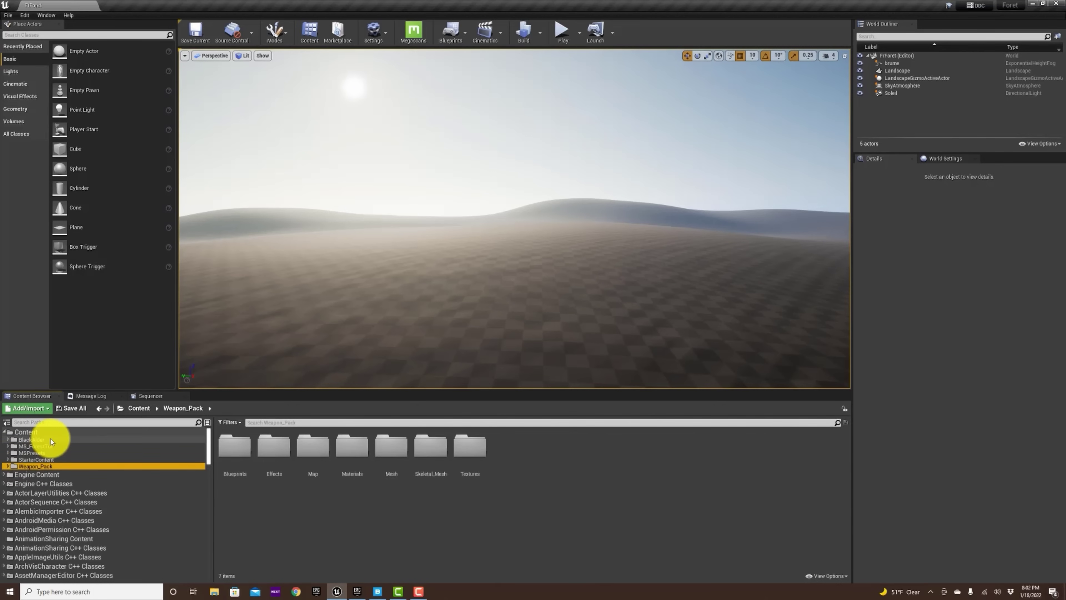
# Expand MS_ForestTut and its Surface folder, check the 01_Soil_And_Gravel contents, and open the 02_Pine_Needles folder
pyautogui.click(51, 447)
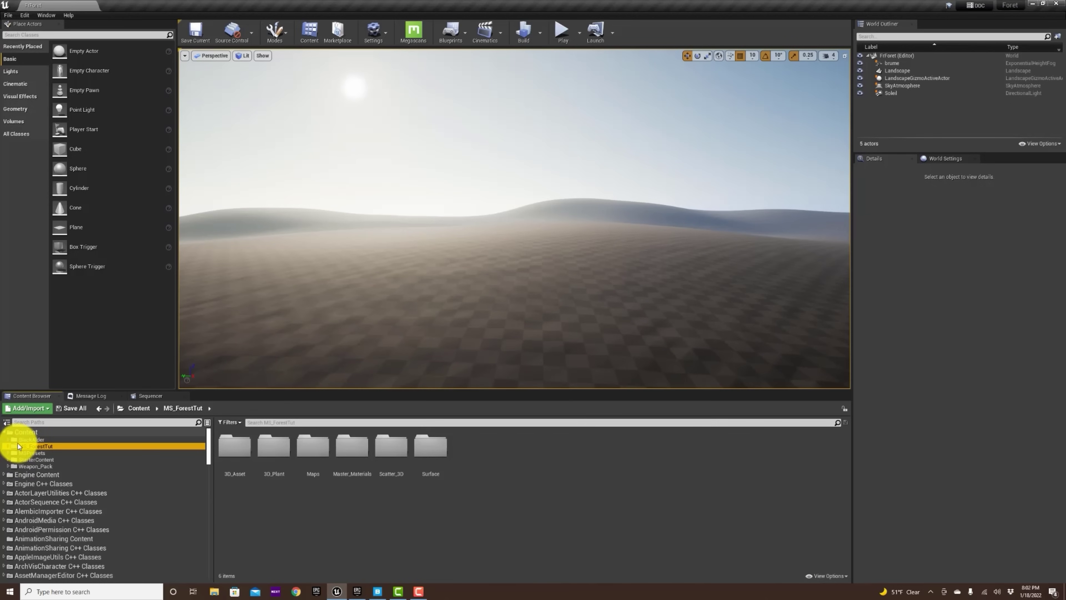
pyautogui.click(8, 446)
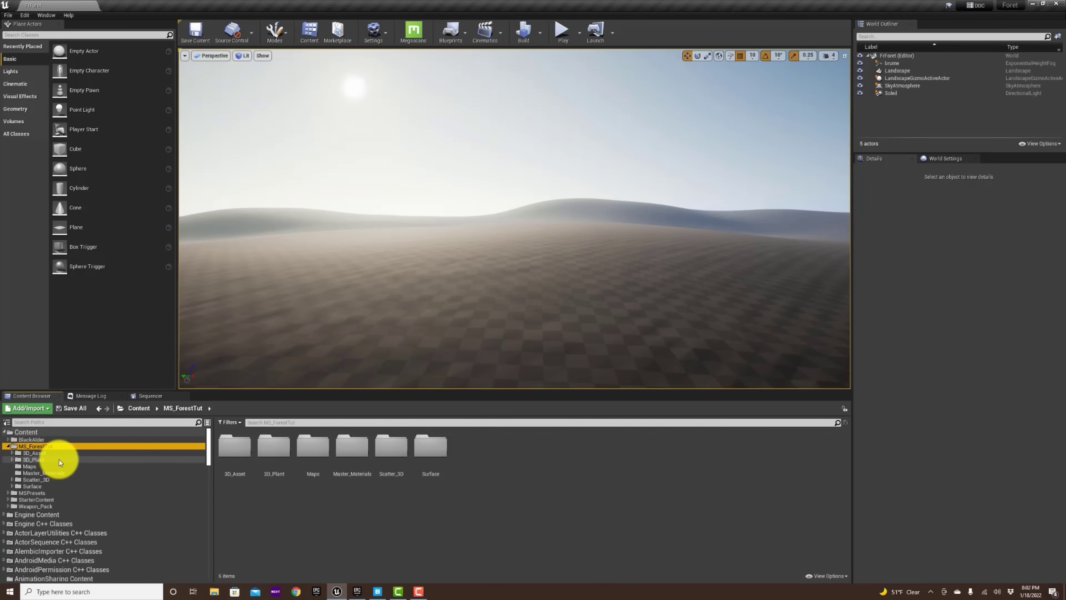
pyautogui.click(34, 486)
pyautogui.click(12, 486)
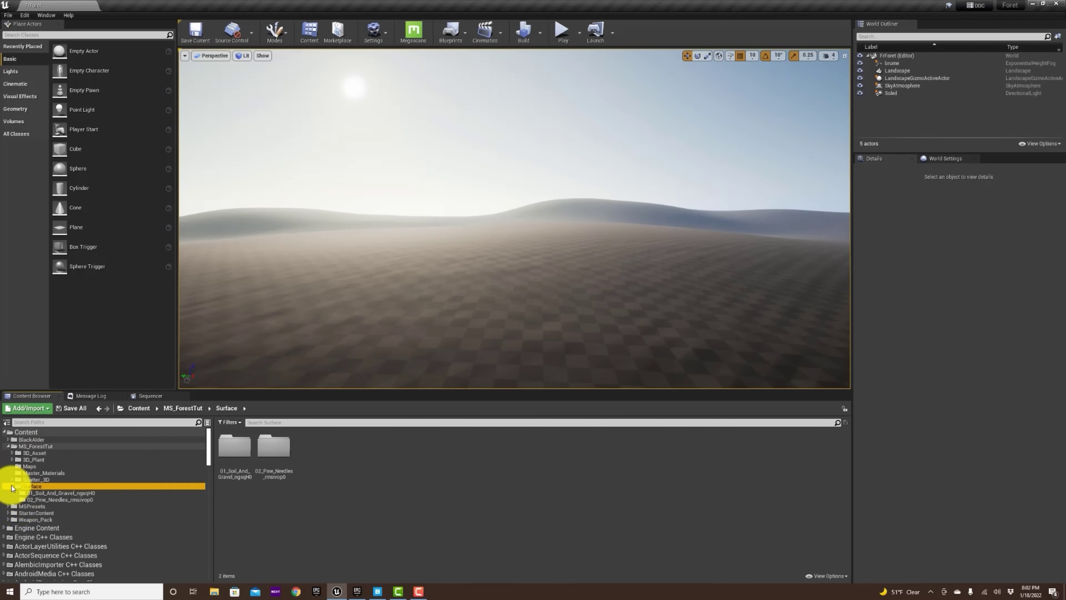
pyautogui.click(72, 493)
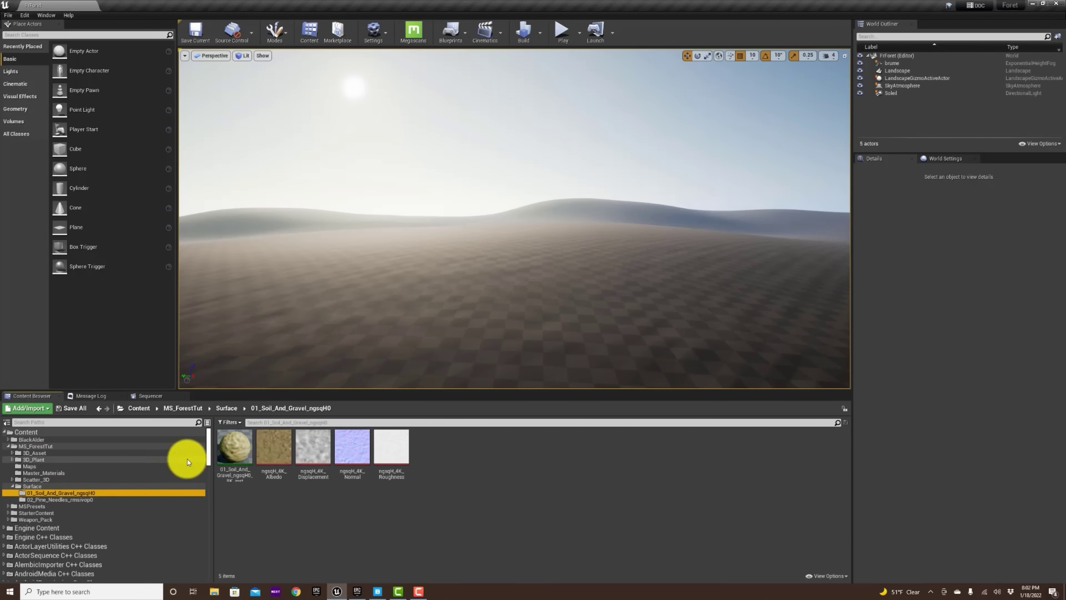
pyautogui.click(86, 501)
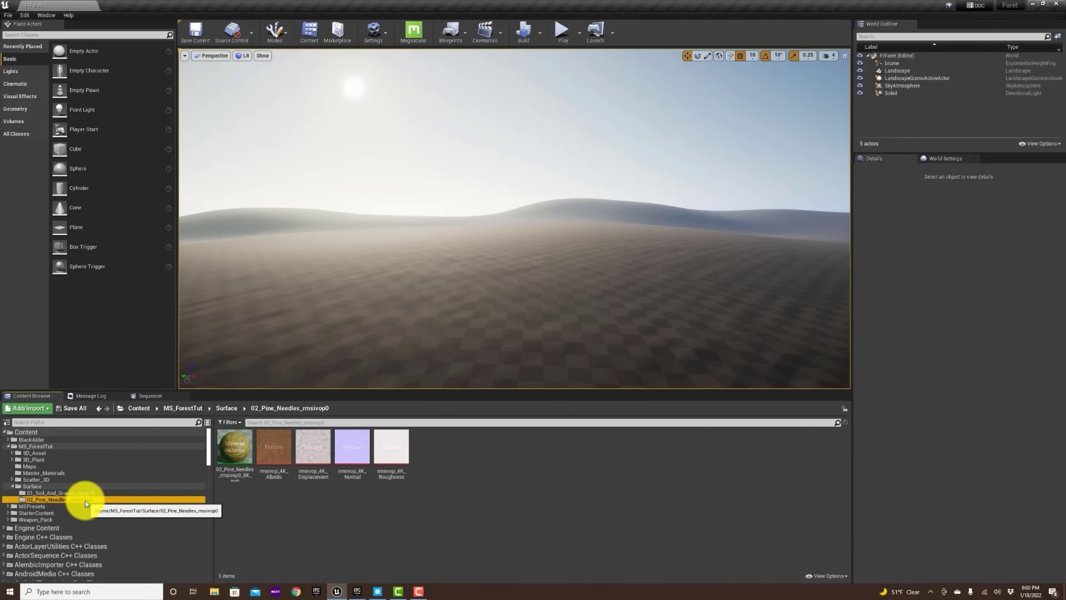
# Assign the 02_Pine_Needles material as the Landscape Material of the Landscape actor
pyautogui.moveTo(233, 445); pyautogui.dragTo(521, 321)
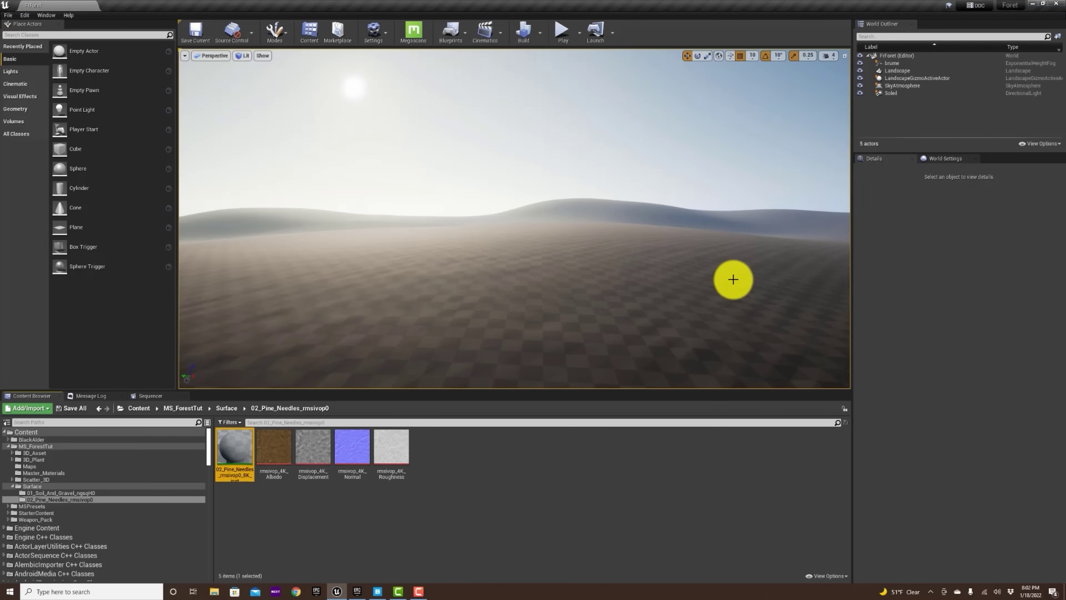
pyautogui.click(888, 71)
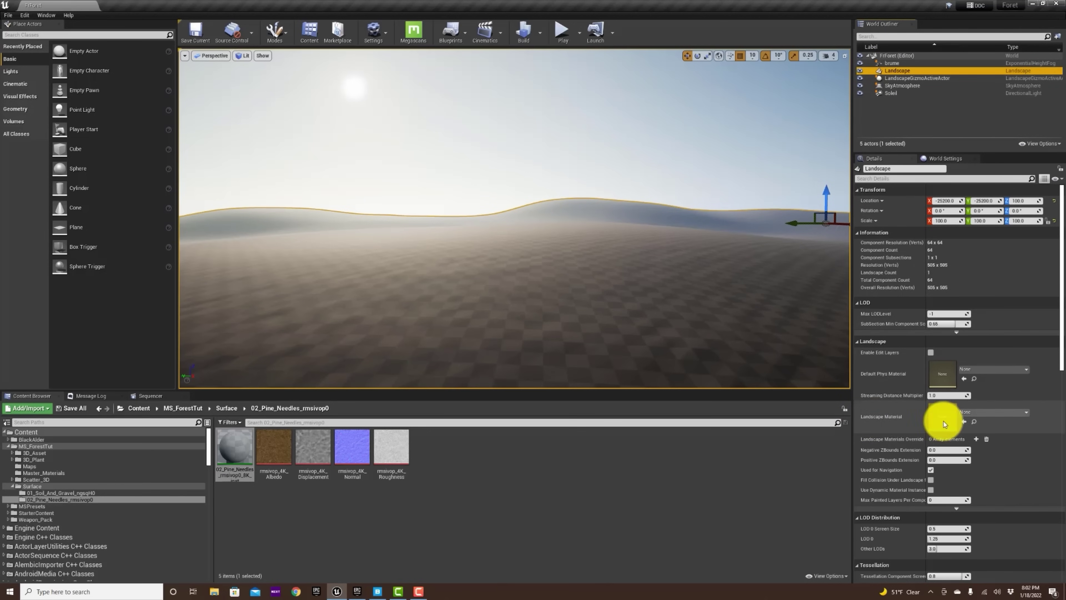
pyautogui.moveTo(233, 441); pyautogui.dragTo(995, 412)
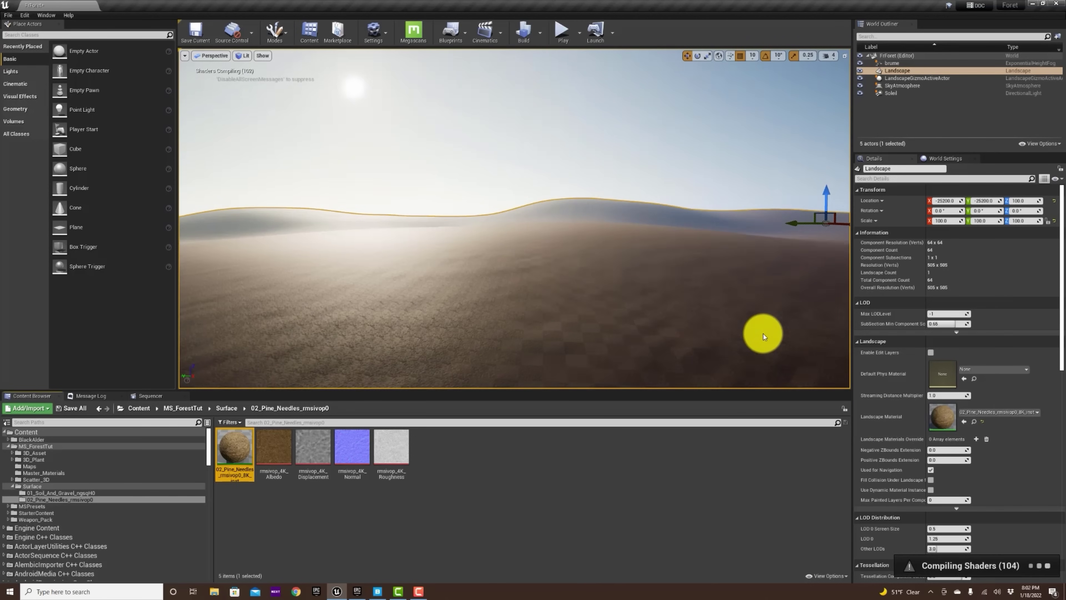
# Lower the viewport camera speed to 2 and inspect the pine needle surface on the terrain up close
pyautogui.moveTo(408, 306); pyautogui.dragTo(463, 314, button='right')
pyautogui.moveTo(406, 283); pyautogui.dragTo(592, 184, button='right')
pyautogui.click(833, 56)
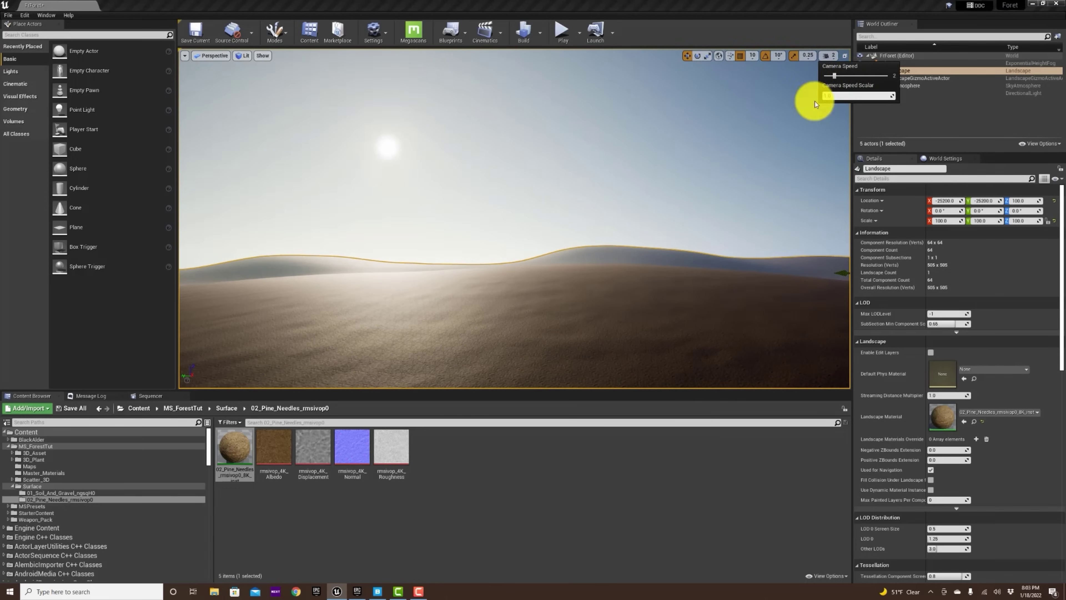
pyautogui.click(457, 290)
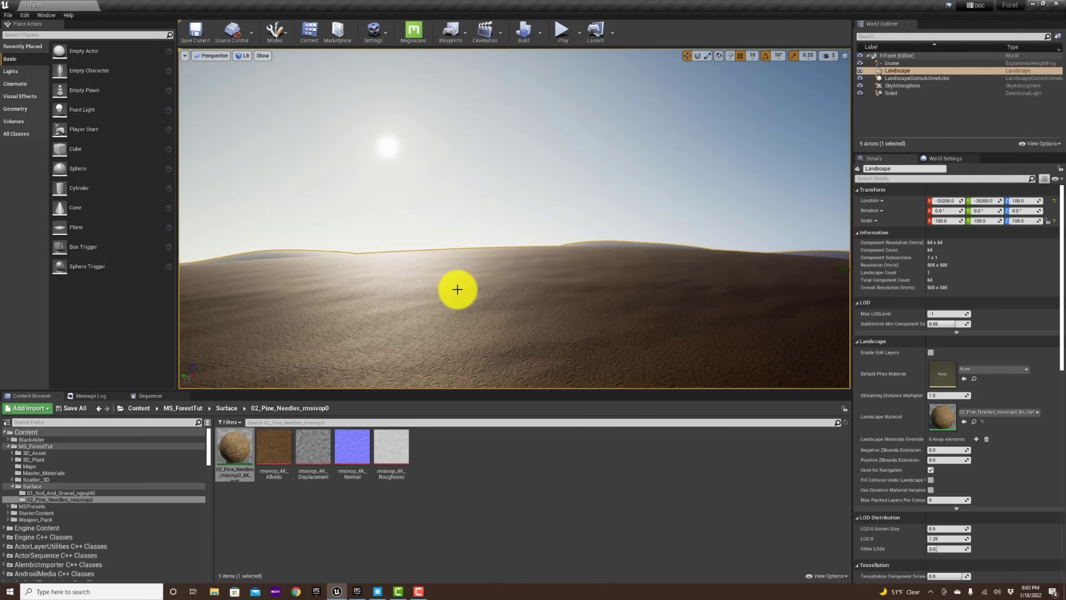
pyautogui.scroll(2, 457, 289)
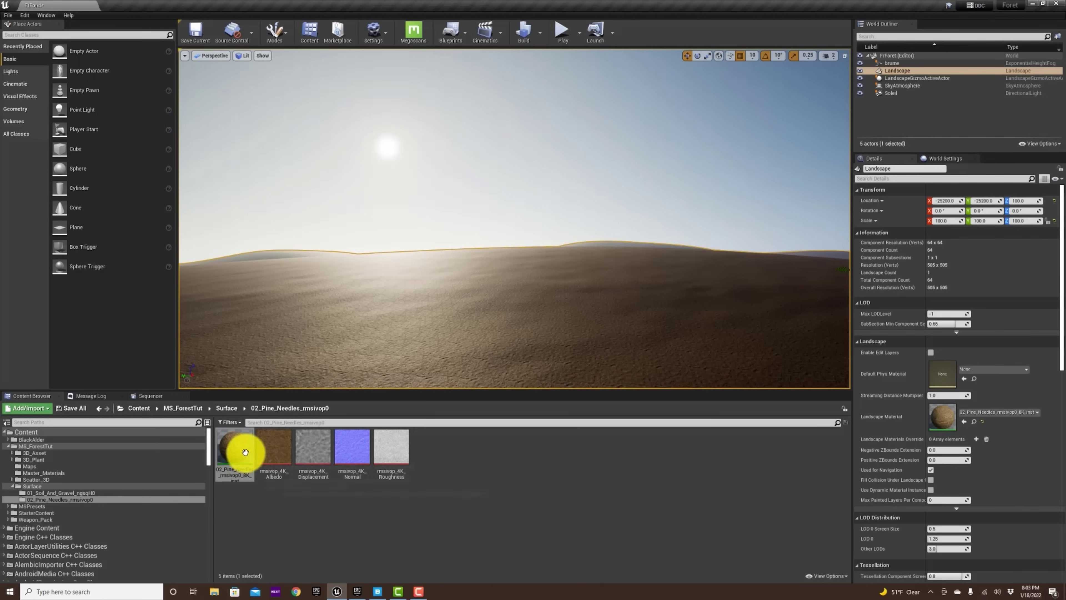
# Enable Tiling at 0.1 in the 02_Pine_Needles material instance, save and close it, and check the needle scale on the terrain
pyautogui.doubleClick(229, 443)
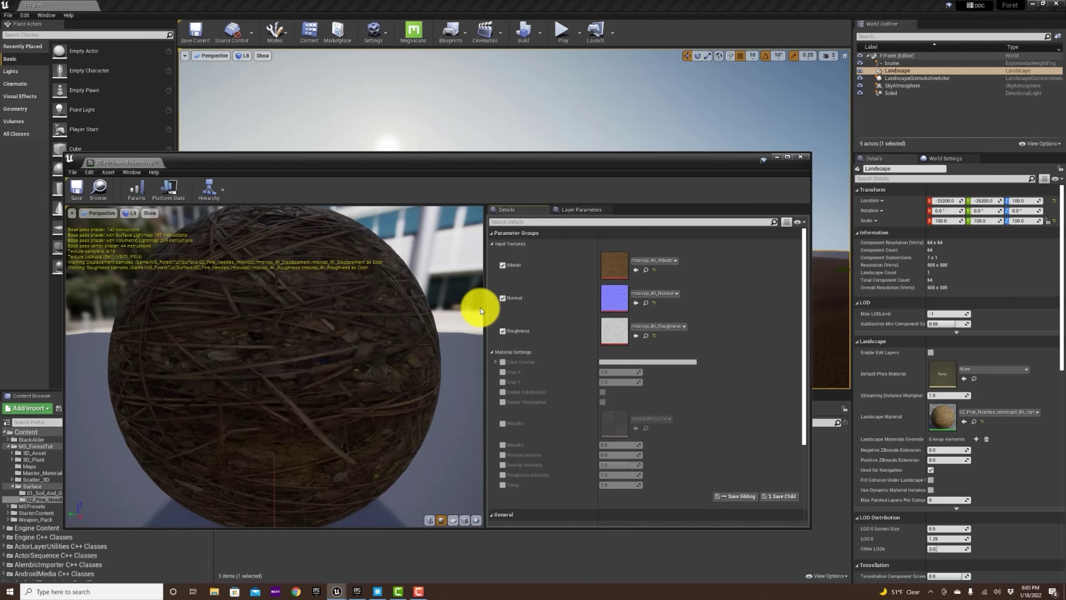
pyautogui.click(502, 485)
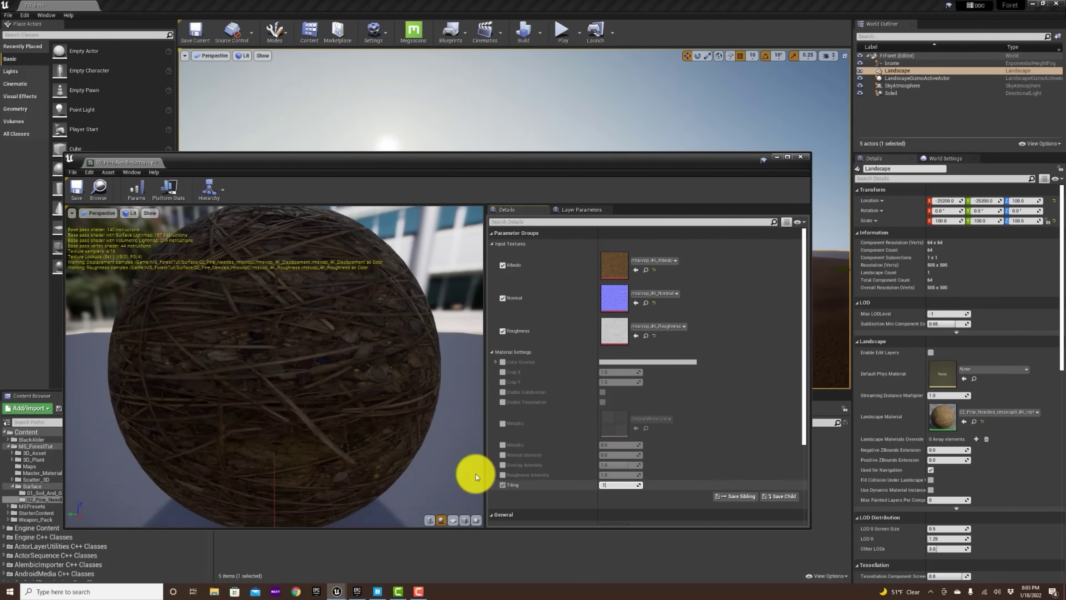
pyautogui.click(74, 185)
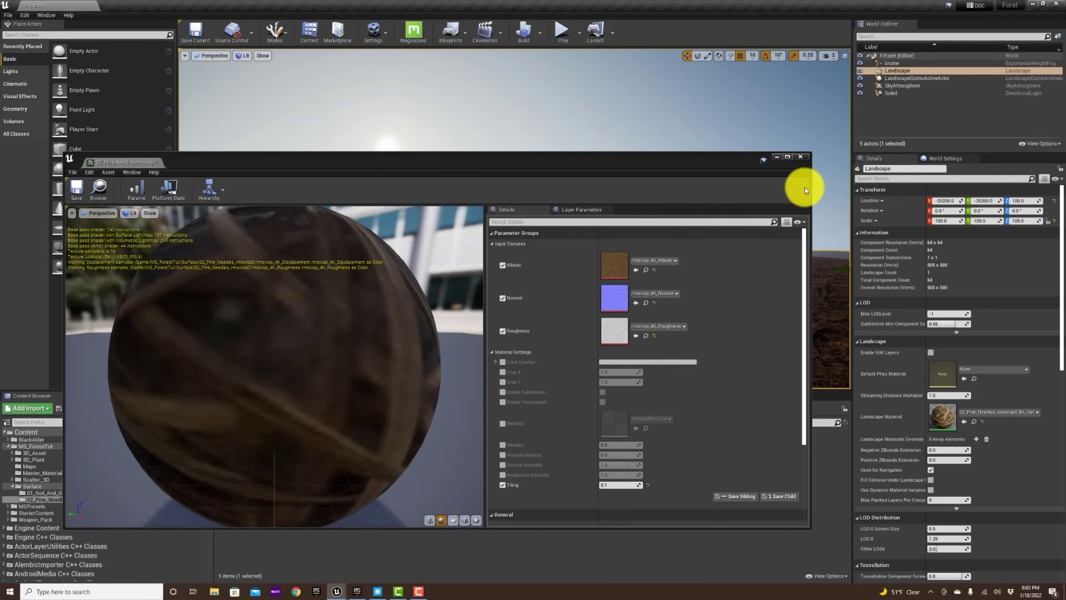
pyautogui.click(800, 158)
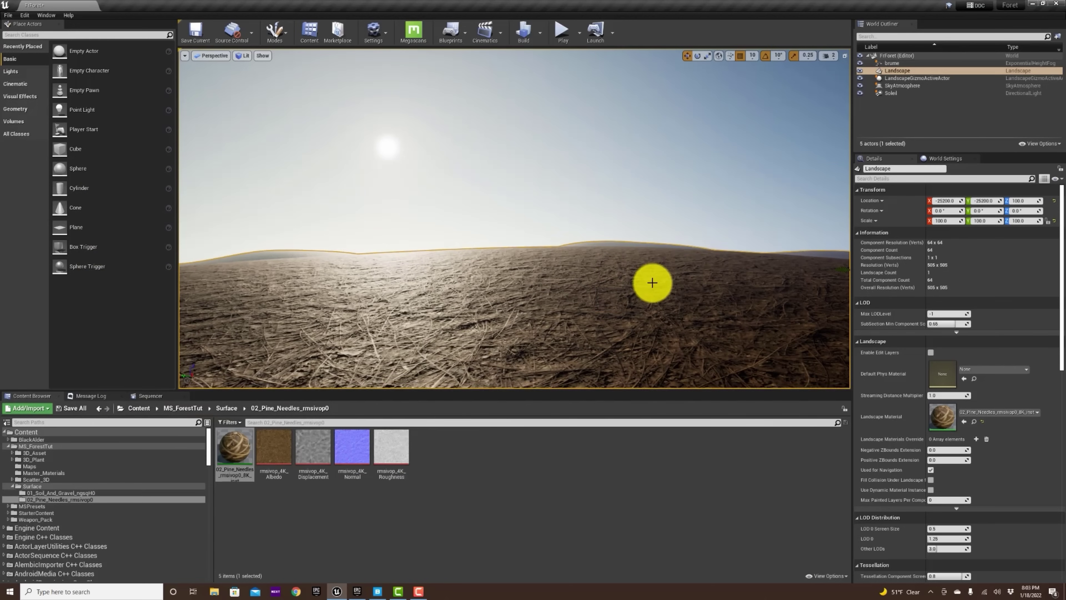
pyautogui.moveTo(507, 327); pyautogui.dragTo(482, 338, button='right')
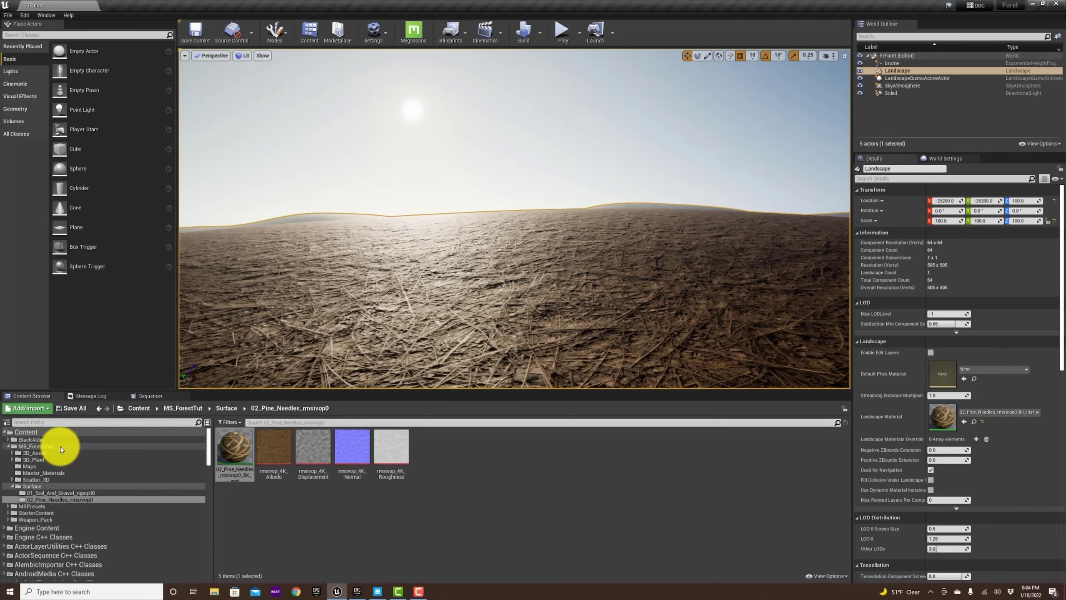
# Activate Foliage mode and add the three Var meshes from the 3D_Plant 01_Dead_Leaves folder as foliage types
pyautogui.click(12, 461)
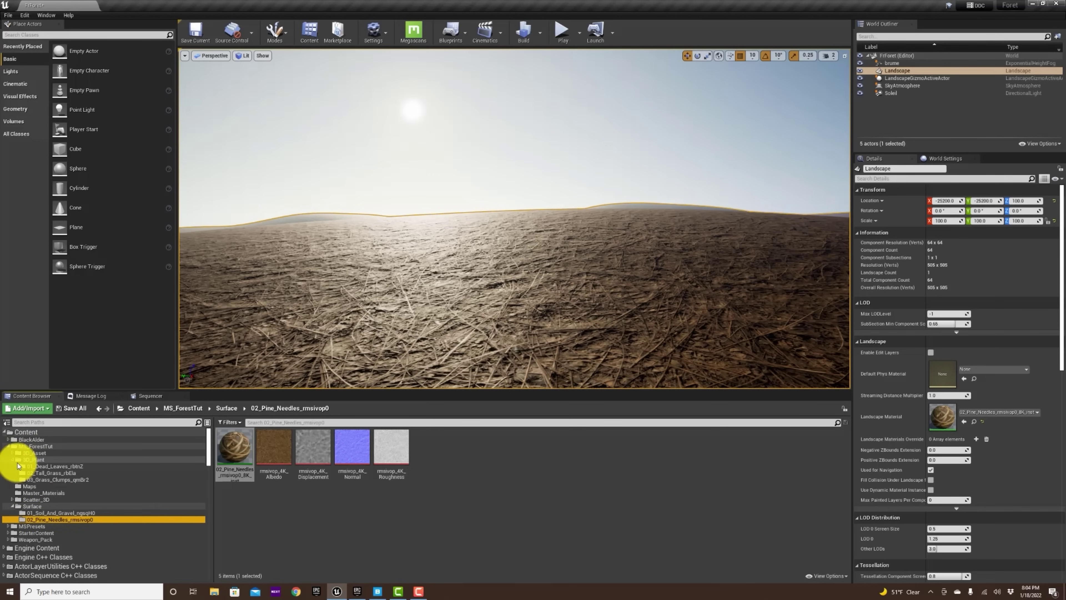
pyautogui.click(64, 465)
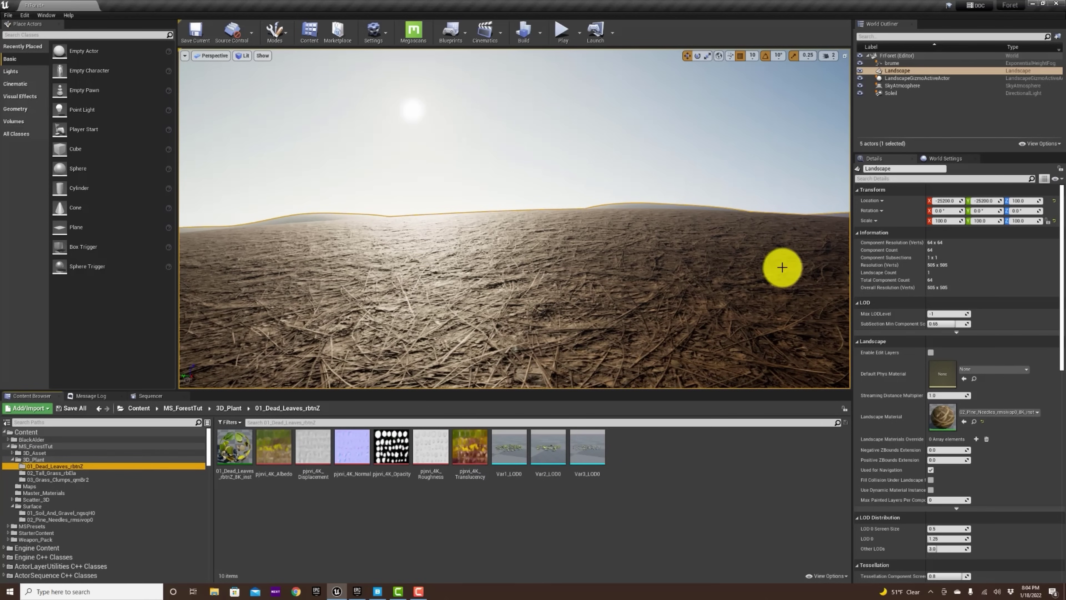
pyautogui.moveTo(471, 314)
pyautogui.mouseDown(button='right')
pyautogui.moveTo(488, 305)
pyautogui.moveTo(471, 308)
pyautogui.mouseUp(button='right')
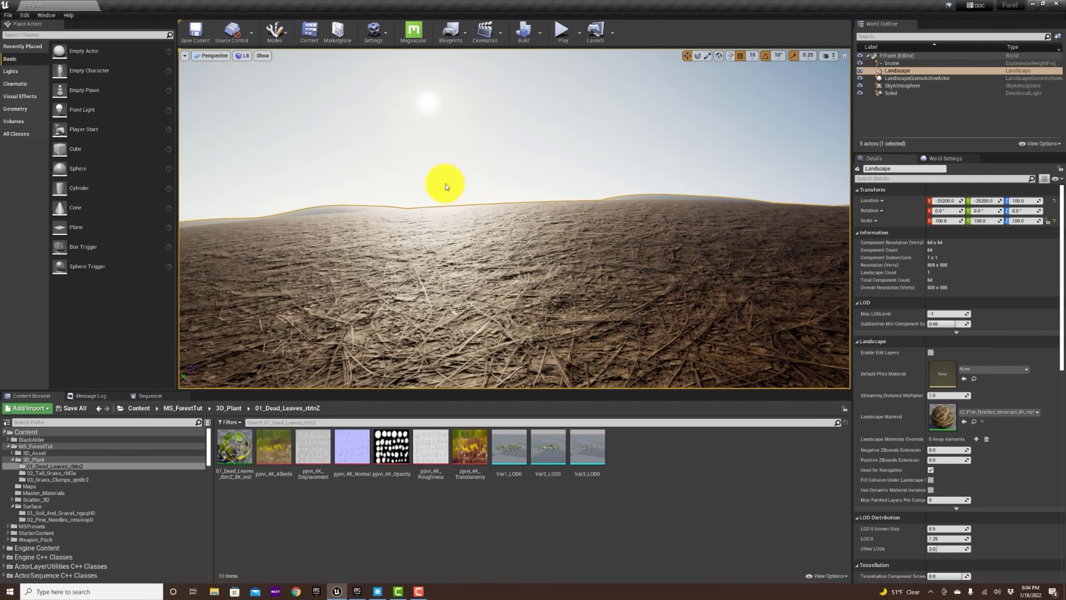
pyautogui.moveTo(557, 245); pyautogui.dragTo(673, 248, button='right')
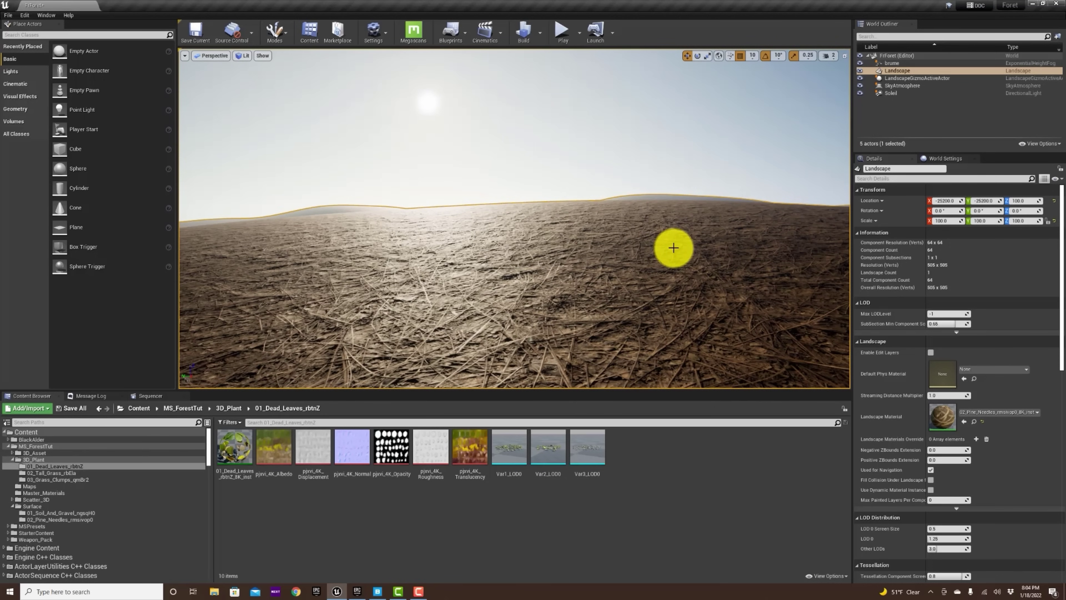
pyautogui.moveTo(592, 448)
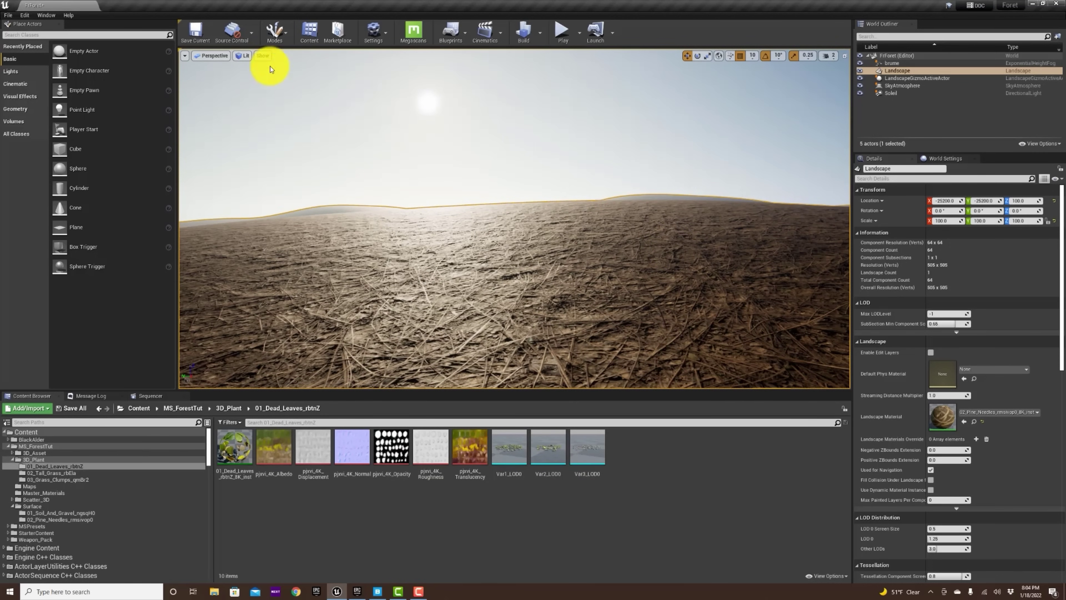
pyautogui.click(280, 33)
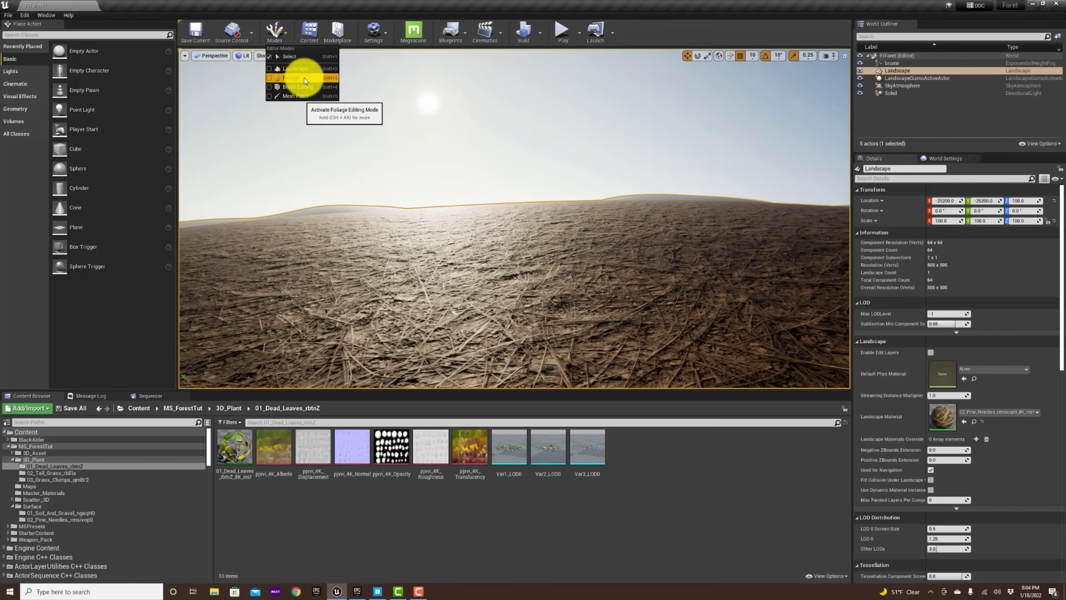
pyautogui.click(304, 78)
pyautogui.click(512, 451)
pyautogui.keyDown('shift'); pyautogui.click(588, 455); pyautogui.keyUp('shift')
pyautogui.moveTo(498, 439); pyautogui.dragTo(30, 150)
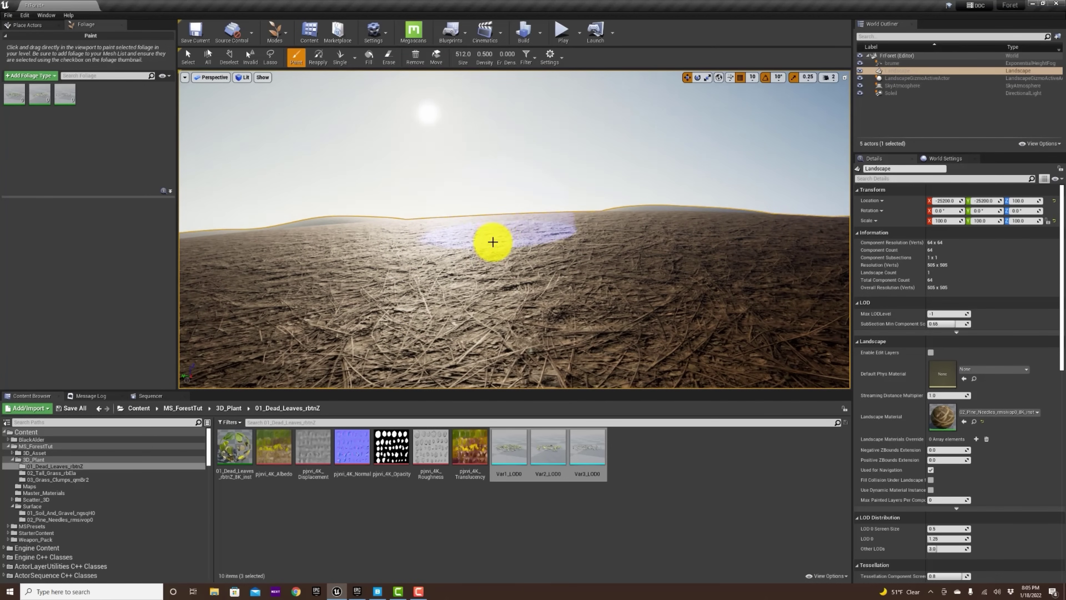
# Set the foliage brush size to 1118 and paint dead leaves over the terrain
pyautogui.moveTo(464, 55); pyautogui.dragTo(496, 56)
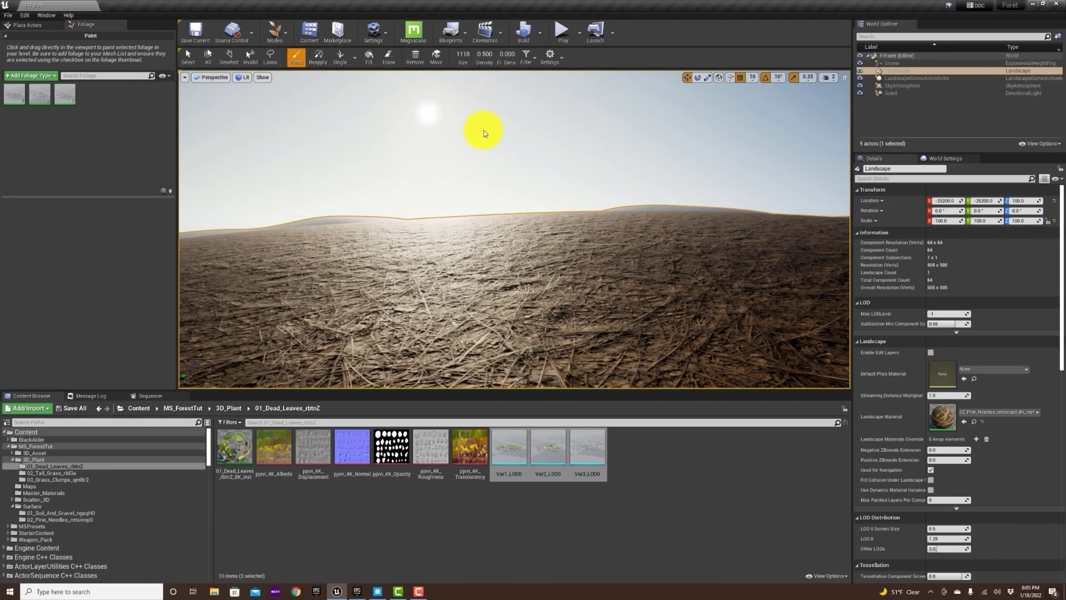
pyautogui.moveTo(614, 252)
pyautogui.mouseDown()
pyautogui.moveTo(629, 243)
pyautogui.moveTo(566, 253)
pyautogui.moveTo(583, 252)
pyautogui.mouseUp()
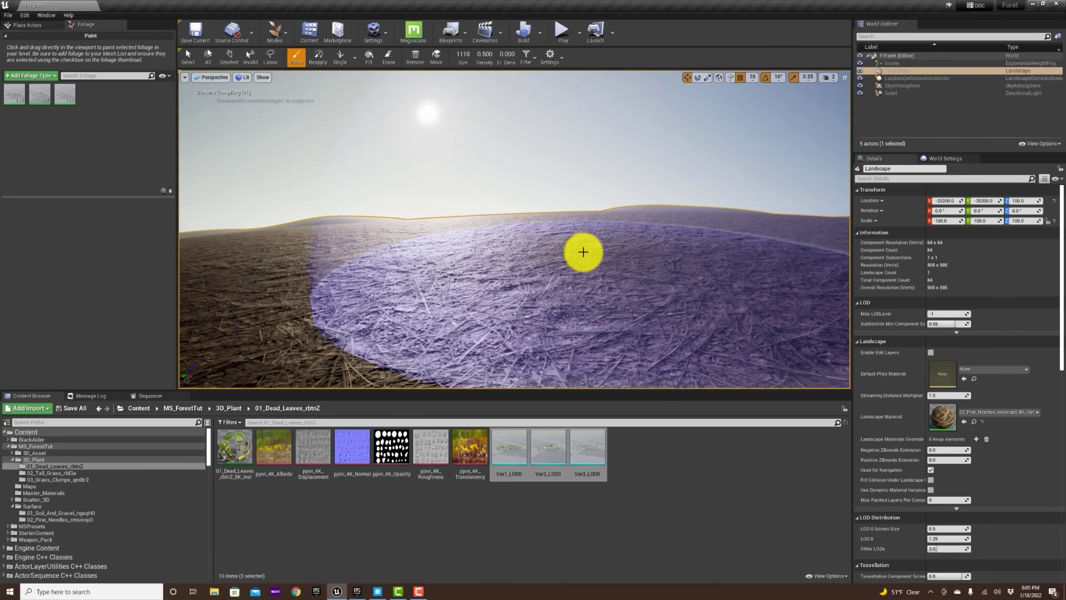
pyautogui.moveTo(454, 266)
pyautogui.mouseDown()
pyautogui.moveTo(348, 231)
pyautogui.moveTo(364, 221)
pyautogui.moveTo(404, 260)
pyautogui.moveTo(561, 242)
pyautogui.moveTo(637, 217)
pyautogui.moveTo(671, 243)
pyautogui.moveTo(550, 264)
pyautogui.moveTo(563, 257)
pyautogui.moveTo(403, 223)
pyautogui.moveTo(505, 274)
pyautogui.moveTo(557, 240)
pyautogui.moveTo(409, 257)
pyautogui.moveTo(527, 268)
pyautogui.moveTo(621, 229)
pyautogui.moveTo(686, 185)
pyautogui.mouseUp()
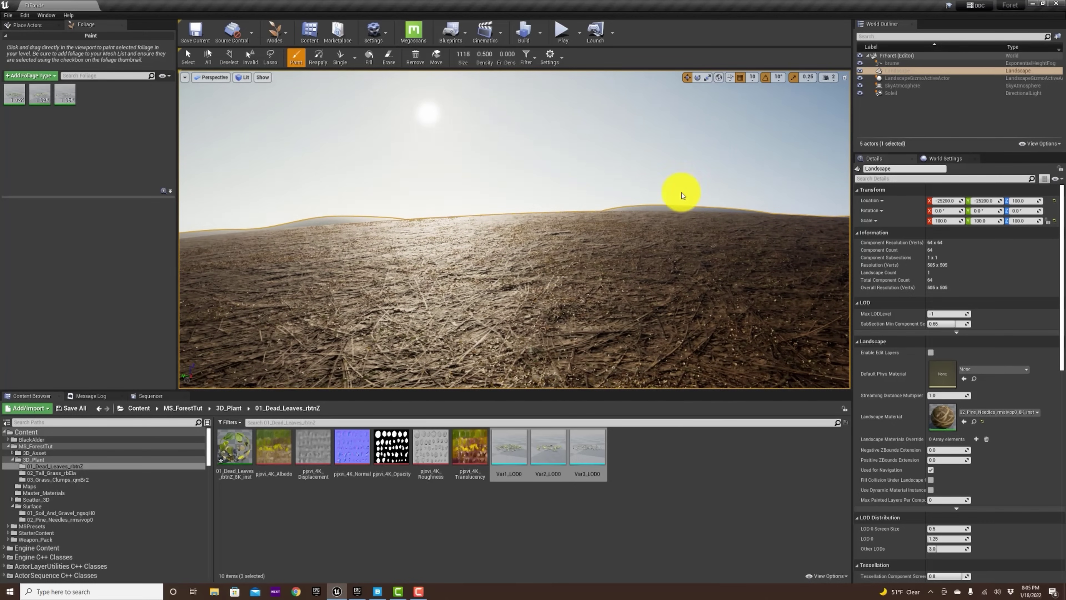
# Add the three Var meshes from the 02_Tall_Grass folder as foliage types
pyautogui.click(59, 473)
pyautogui.click(523, 455)
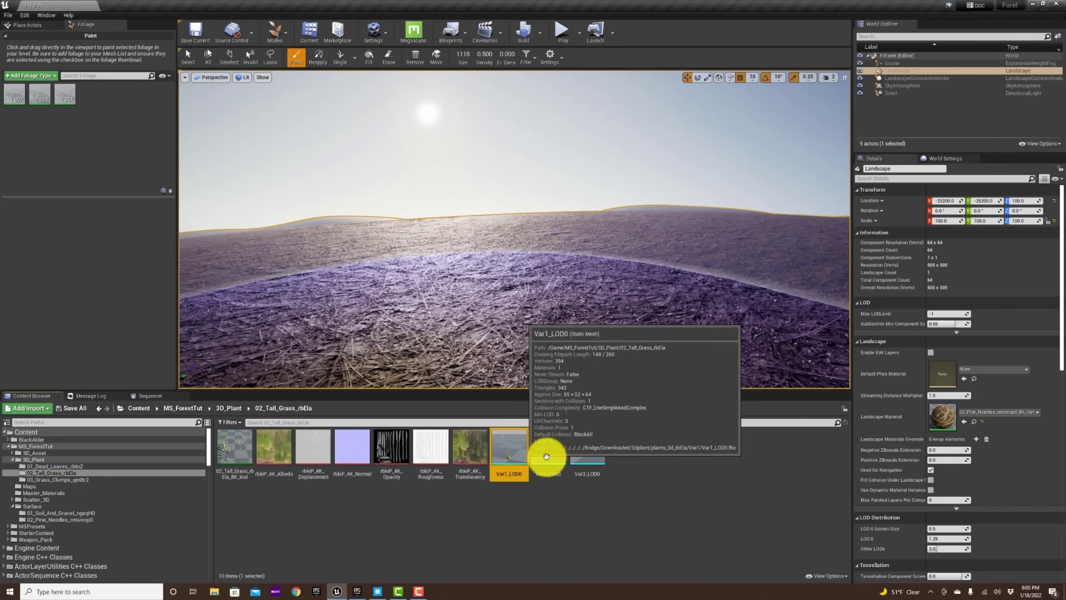
pyautogui.keyDown('shift'); pyautogui.click(589, 459); pyautogui.keyUp('shift')
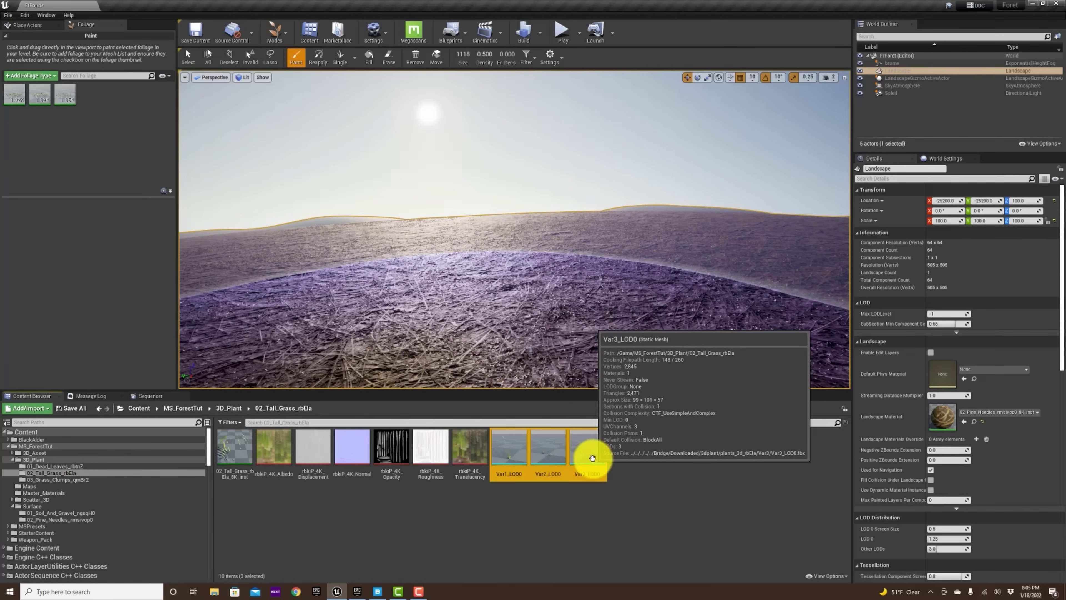
pyautogui.moveTo(505, 441); pyautogui.dragTo(112, 185)
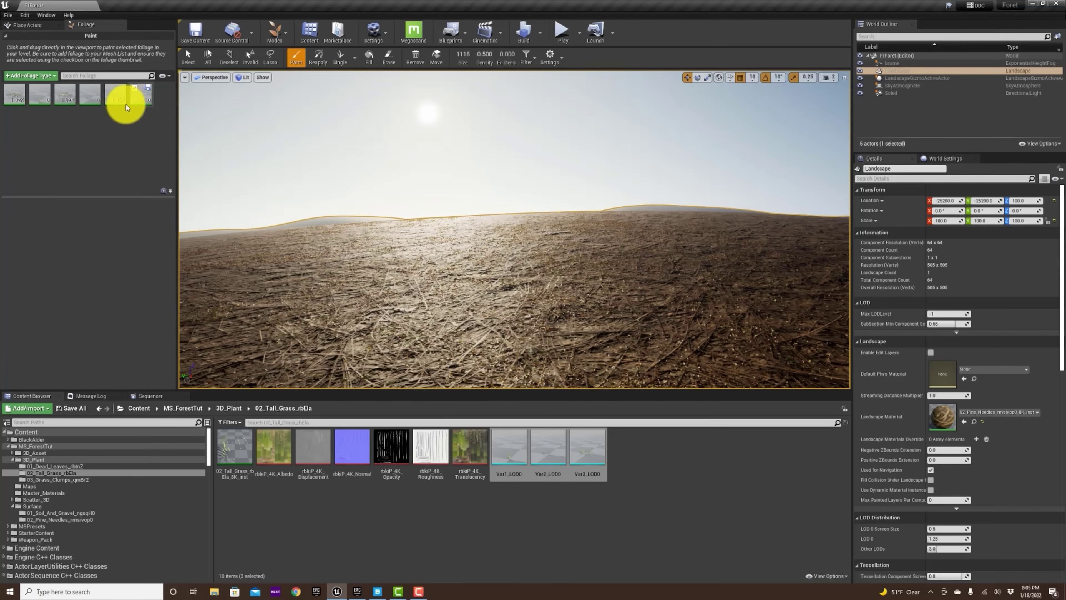
# Deactivate all foliage types, then select and activate only the three tall grass types for painting
pyautogui.click(40, 93)
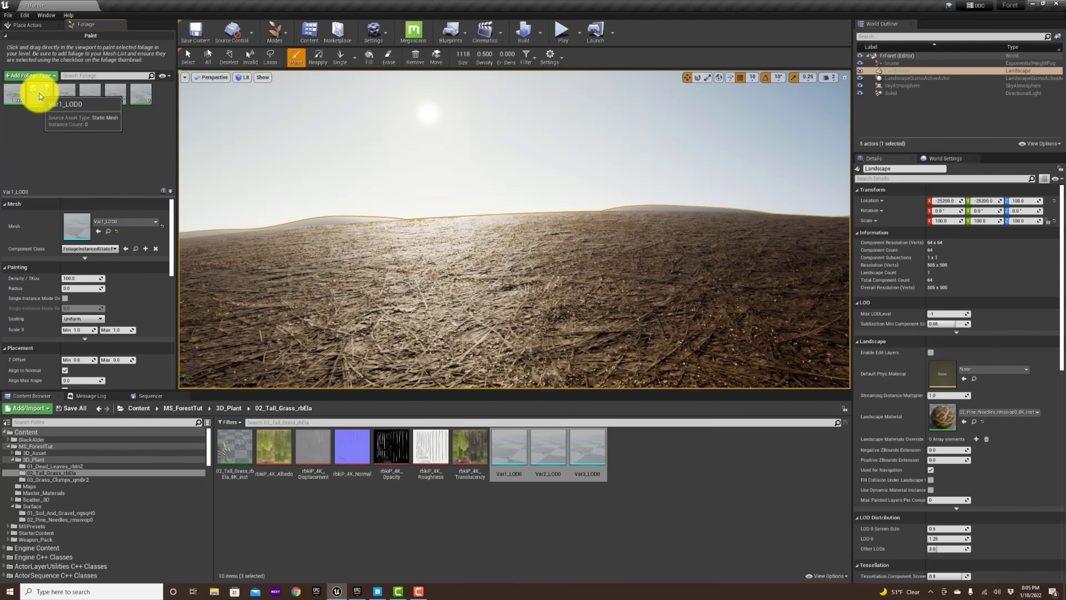
pyautogui.hotkey('ctrl', 'a')
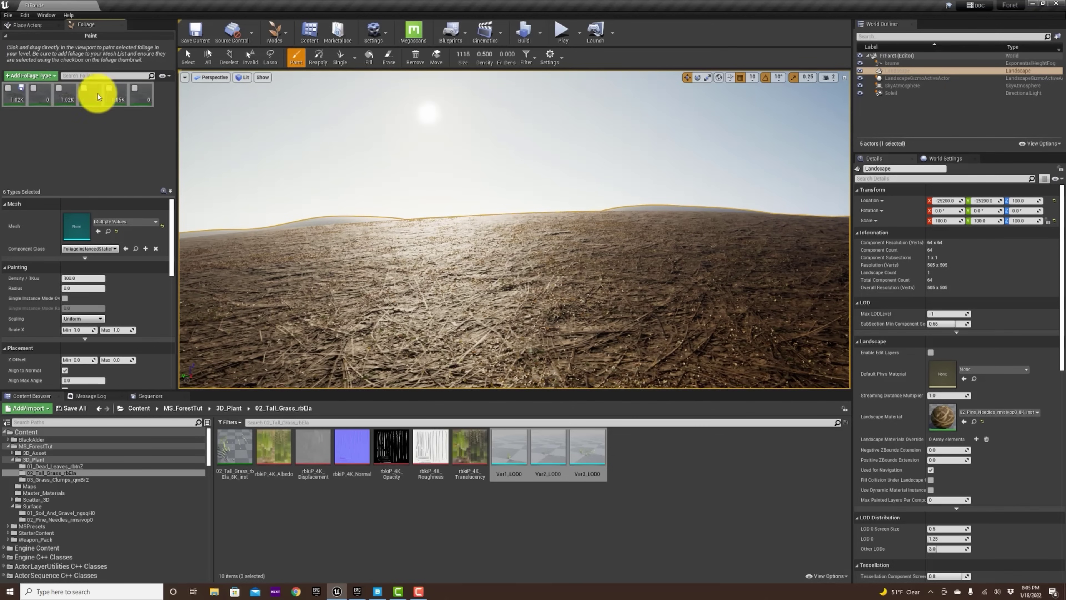
pyautogui.click(43, 101)
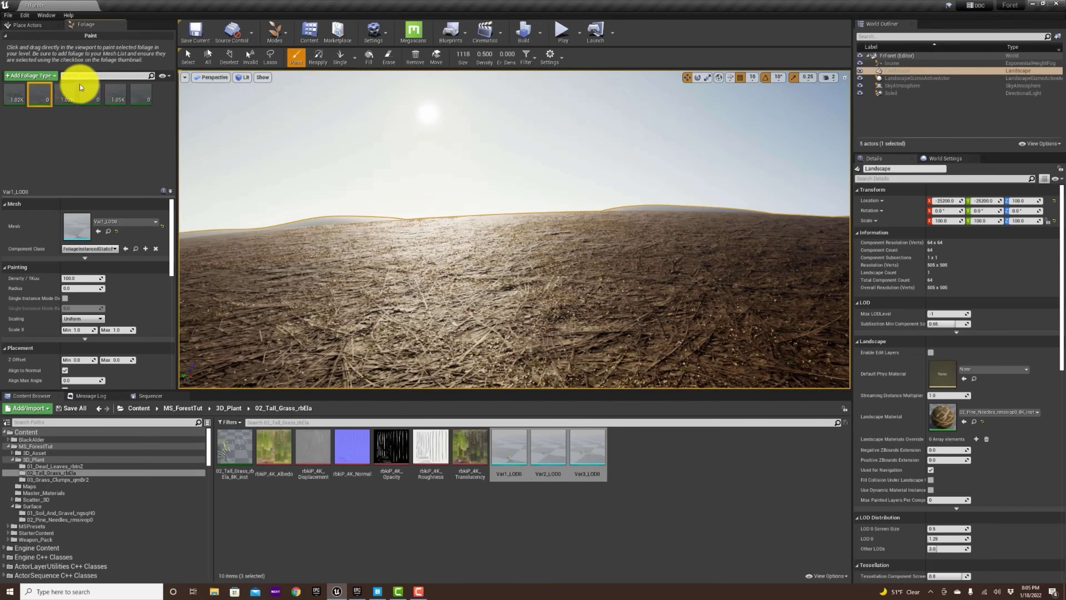
pyautogui.keyDown('ctrl'); pyautogui.click(89, 96); pyautogui.keyUp('ctrl')
pyautogui.keyDown('ctrl'); pyautogui.click(144, 98); pyautogui.keyUp('ctrl')
pyautogui.click(136, 88)
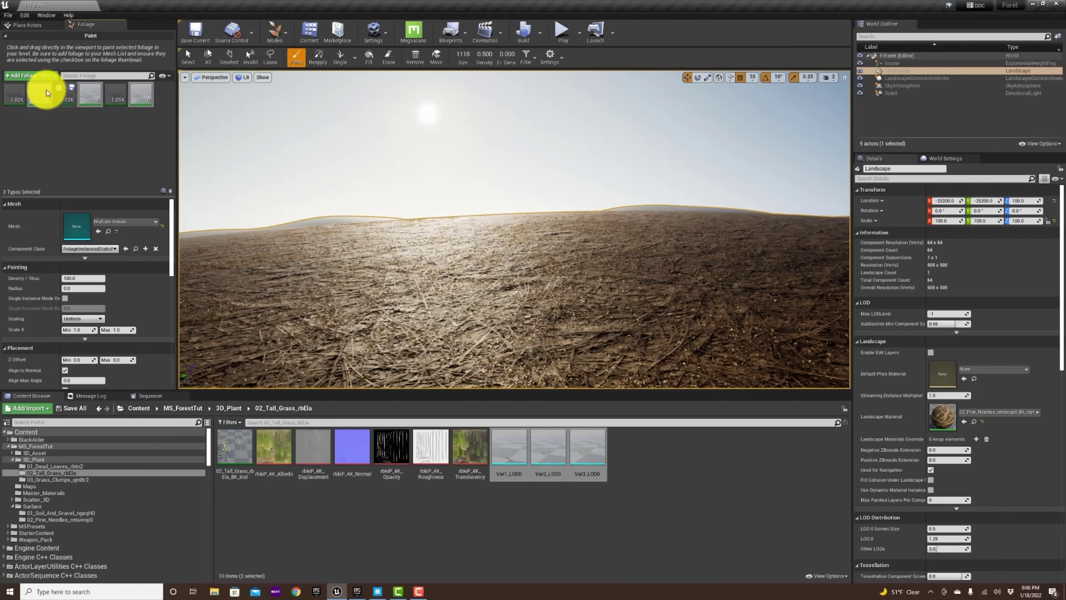
# Paint tall grass across the terrain, raising the foliage paint density to 1.0
pyautogui.moveTo(452, 286)
pyautogui.mouseDown()
pyautogui.moveTo(559, 242)
pyautogui.moveTo(616, 264)
pyautogui.moveTo(613, 250)
pyautogui.moveTo(440, 245)
pyautogui.moveTo(609, 253)
pyautogui.moveTo(498, 262)
pyautogui.mouseUp()
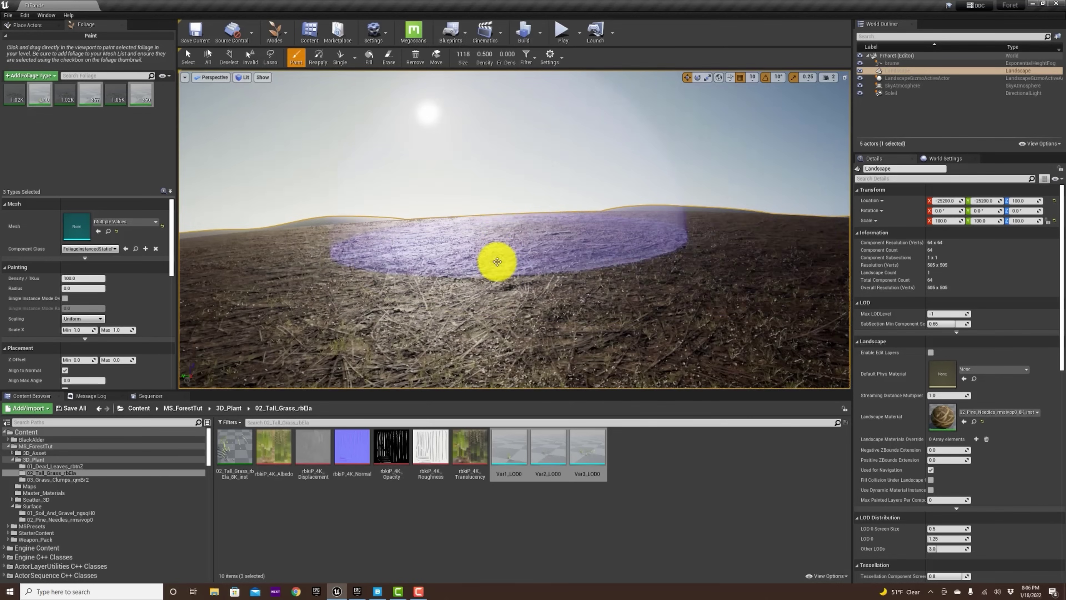
pyautogui.moveTo(483, 48); pyautogui.dragTo(521, 54)
pyautogui.moveTo(491, 279)
pyautogui.mouseDown()
pyautogui.moveTo(519, 257)
pyautogui.moveTo(586, 267)
pyautogui.moveTo(716, 235)
pyautogui.moveTo(636, 257)
pyautogui.moveTo(631, 231)
pyautogui.moveTo(625, 248)
pyautogui.moveTo(340, 237)
pyautogui.moveTo(410, 254)
pyautogui.moveTo(615, 226)
pyautogui.mouseUp()
pyautogui.moveTo(690, 216)
pyautogui.mouseDown()
pyautogui.moveTo(726, 257)
pyautogui.moveTo(564, 278)
pyautogui.moveTo(352, 269)
pyautogui.moveTo(282, 243)
pyautogui.moveTo(500, 272)
pyautogui.moveTo(533, 224)
pyautogui.moveTo(507, 269)
pyautogui.moveTo(562, 253)
pyautogui.moveTo(414, 240)
pyautogui.moveTo(664, 212)
pyautogui.moveTo(711, 259)
pyautogui.moveTo(552, 272)
pyautogui.moveTo(366, 243)
pyautogui.moveTo(476, 243)
pyautogui.moveTo(491, 271)
pyautogui.moveTo(340, 224)
pyautogui.moveTo(369, 248)
pyautogui.moveTo(584, 238)
pyautogui.moveTo(609, 250)
pyautogui.moveTo(554, 257)
pyautogui.moveTo(419, 245)
pyautogui.moveTo(705, 226)
pyautogui.moveTo(374, 188)
pyautogui.moveTo(506, 134)
pyautogui.mouseUp()
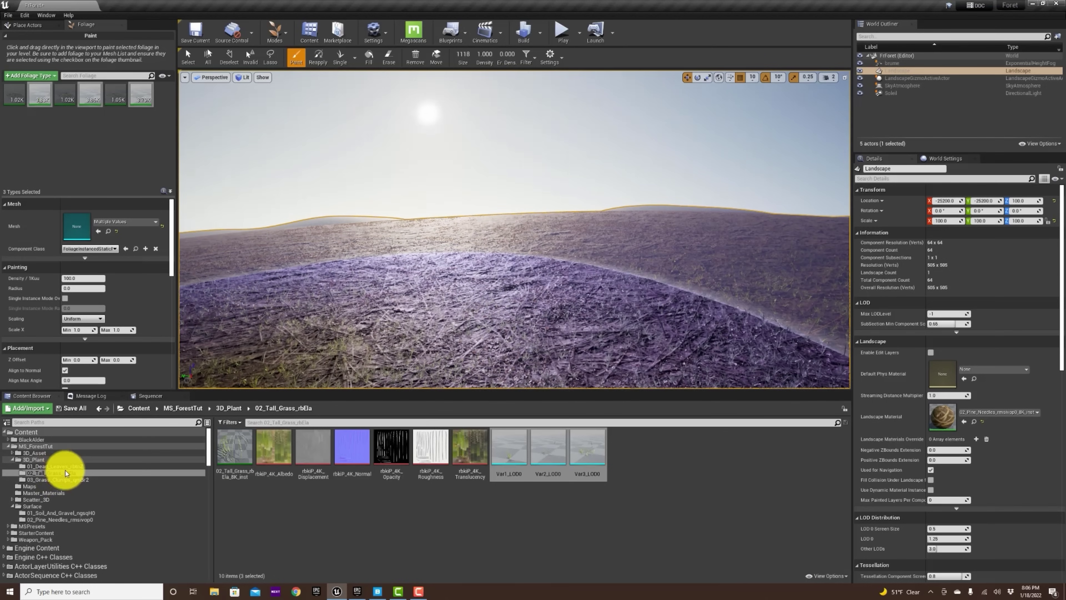
# Add the three Var meshes from the 03_Grass_Clumps folder as foliage types
pyautogui.click(70, 479)
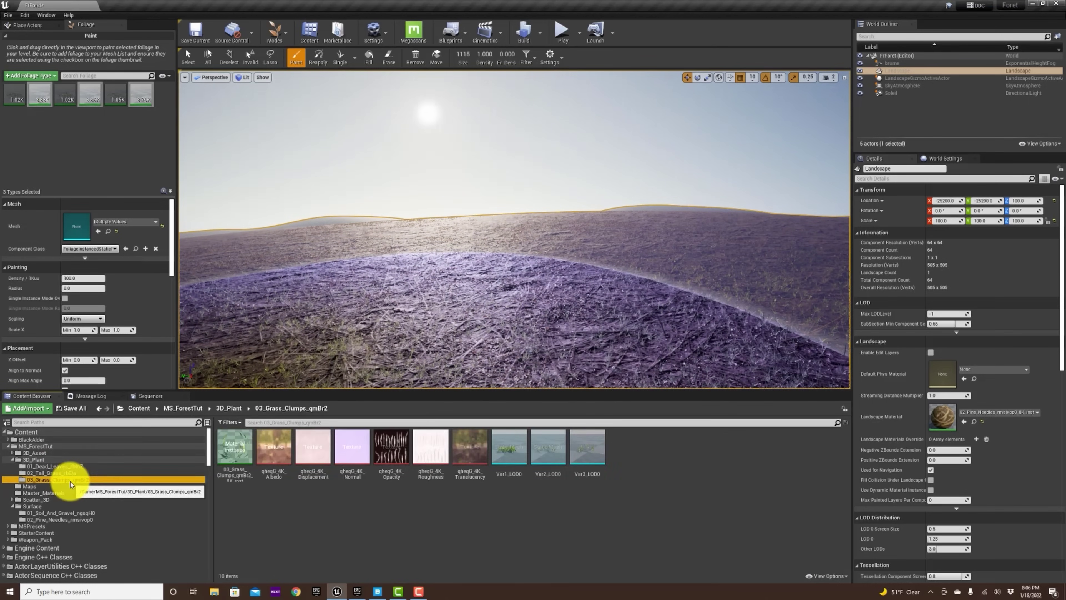
pyautogui.click(507, 454)
pyautogui.keyDown('shift'); pyautogui.click(587, 458); pyautogui.keyUp('shift')
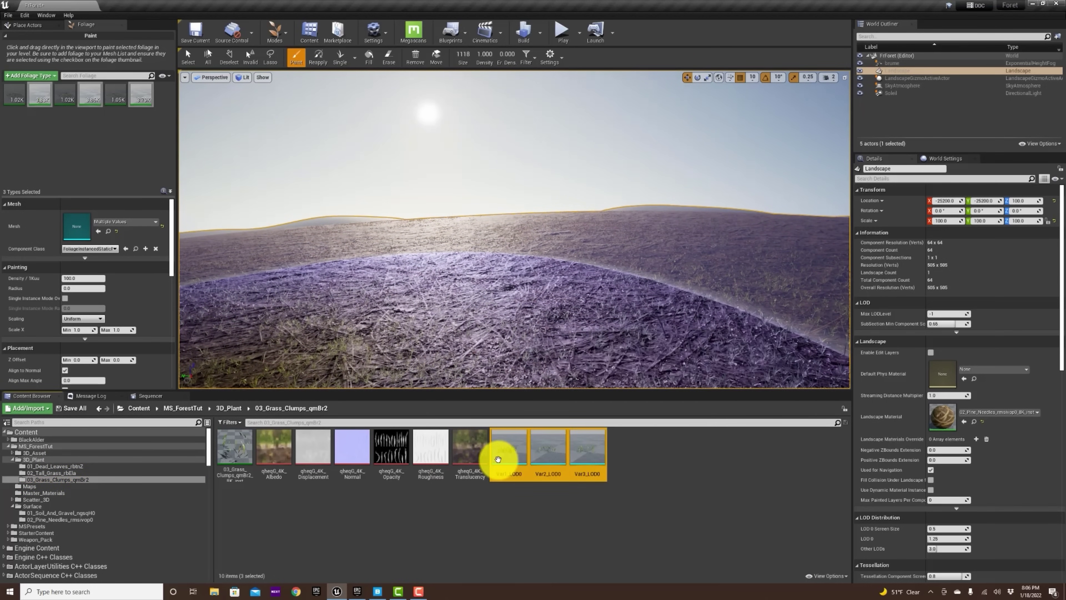
pyautogui.moveTo(515, 451); pyautogui.dragTo(74, 131)
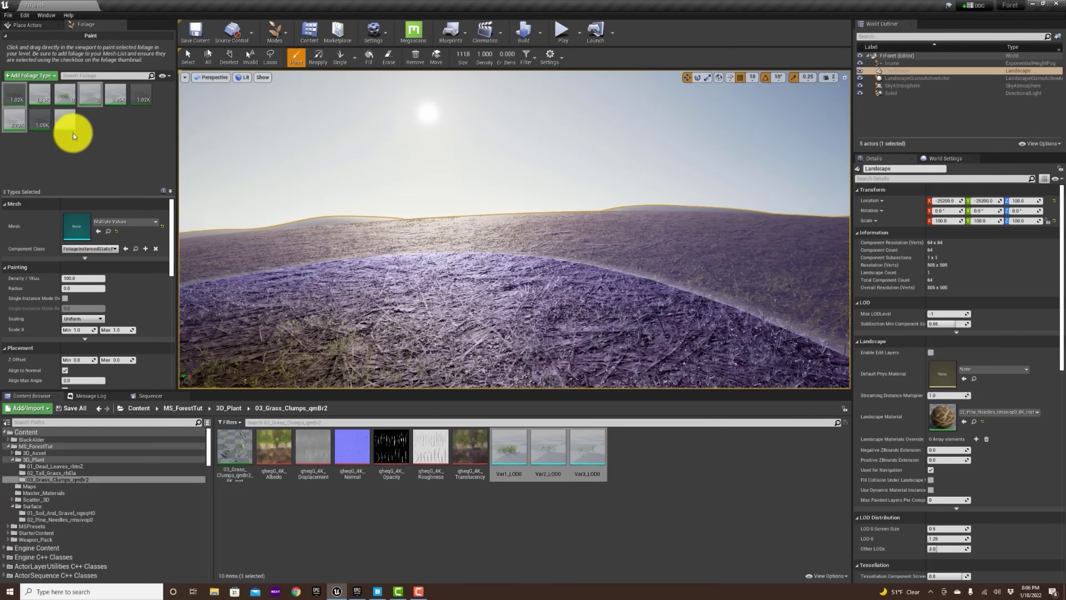
# Activate only the three grass clump foliage types and paint them across the terrain
pyautogui.click(65, 125)
pyautogui.hotkey('ctrl', 'a')
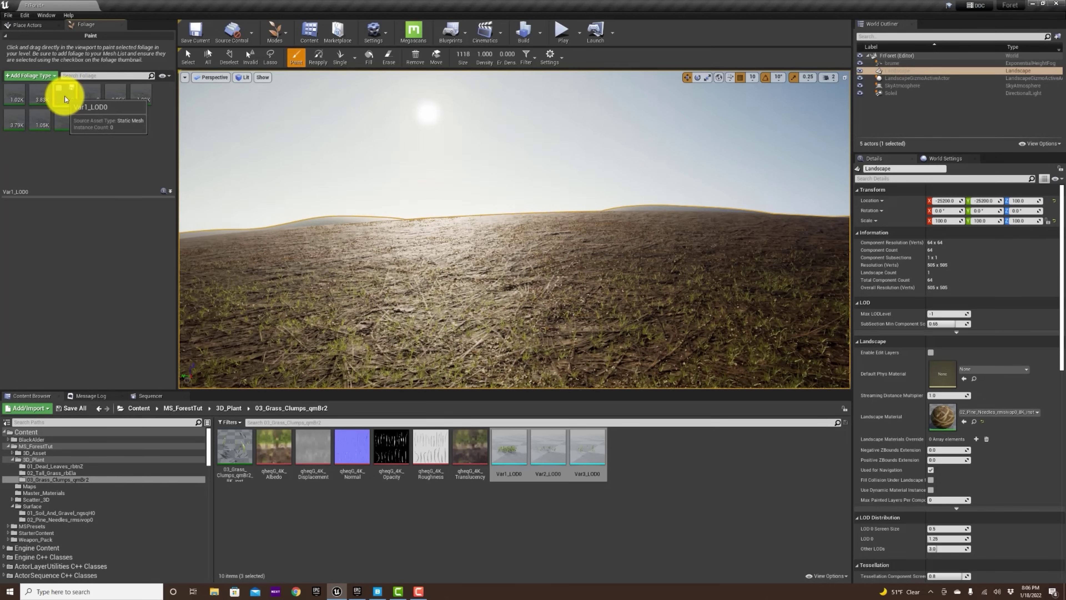
pyautogui.click(64, 96)
pyautogui.keyDown('ctrl'); pyautogui.click(88, 95); pyautogui.keyUp('ctrl')
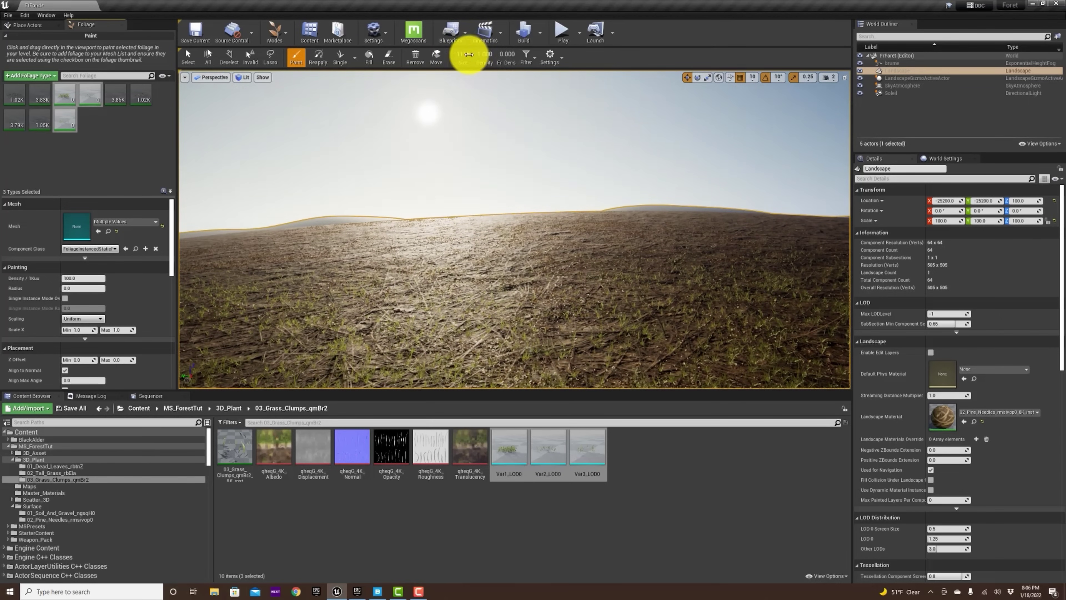
pyautogui.moveTo(478, 134)
pyautogui.mouseDown()
pyautogui.moveTo(640, 286)
pyautogui.moveTo(668, 269)
pyautogui.moveTo(607, 260)
pyautogui.moveTo(612, 251)
pyautogui.moveTo(345, 260)
pyautogui.moveTo(497, 267)
pyautogui.moveTo(443, 231)
pyautogui.moveTo(474, 263)
pyautogui.moveTo(431, 242)
pyautogui.moveTo(521, 241)
pyautogui.moveTo(601, 284)
pyautogui.moveTo(513, 277)
pyautogui.moveTo(704, 204)
pyautogui.moveTo(714, 233)
pyautogui.moveTo(707, 206)
pyautogui.moveTo(333, 229)
pyautogui.moveTo(387, 226)
pyautogui.moveTo(359, 295)
pyautogui.moveTo(667, 298)
pyautogui.moveTo(205, 271)
pyautogui.moveTo(107, 43)
pyautogui.mouseUp()
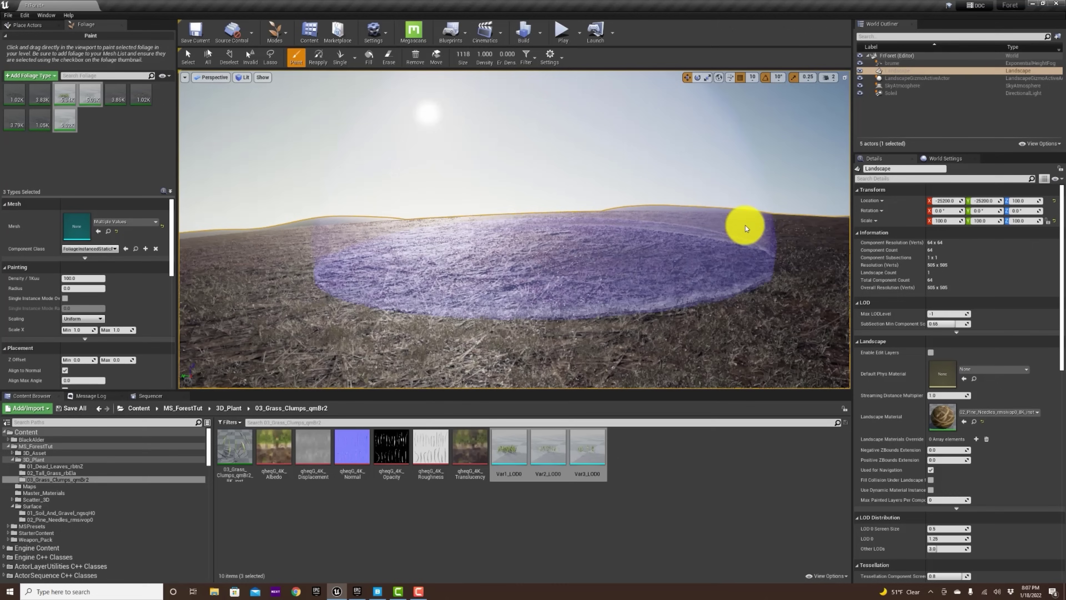
pyautogui.click(766, 77)
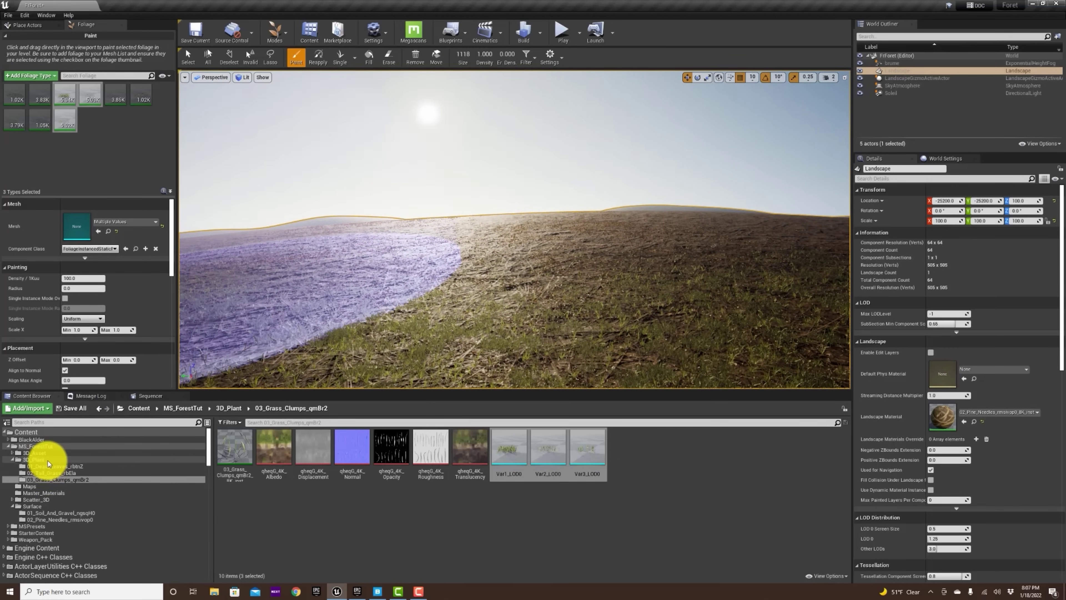
# Look through the granite rock, old stump and lichen stump asset folders inside 3D_Asset
pyautogui.click(13, 453)
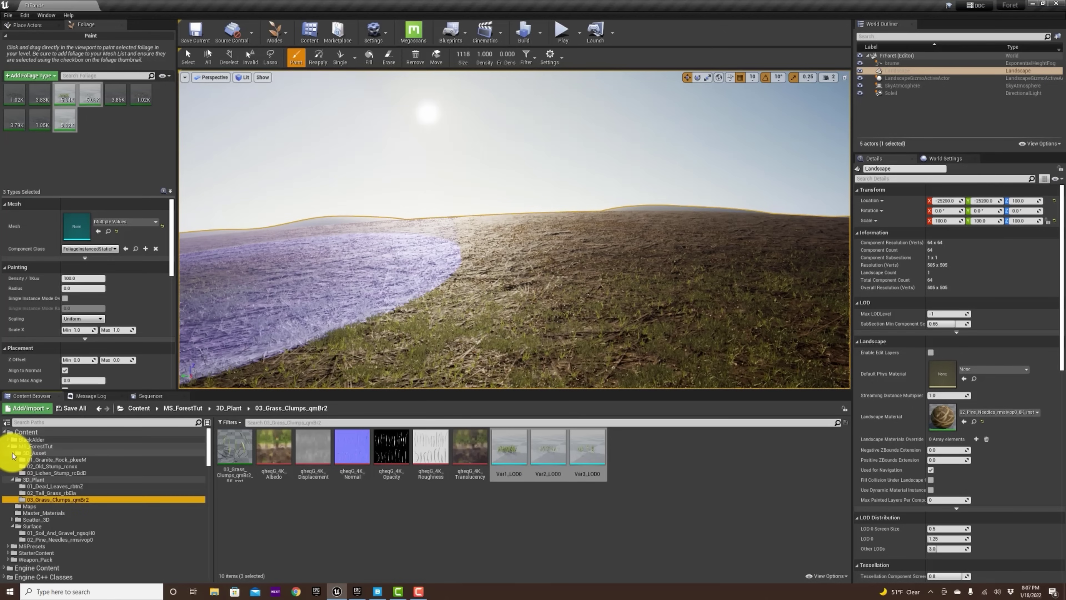
pyautogui.click(52, 459)
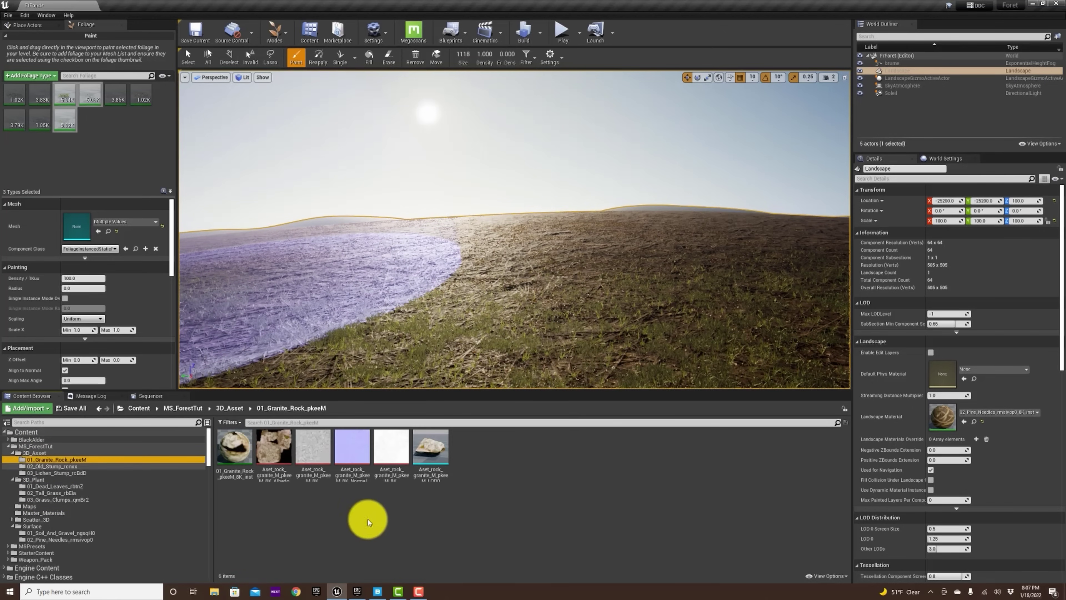
pyautogui.click(422, 454)
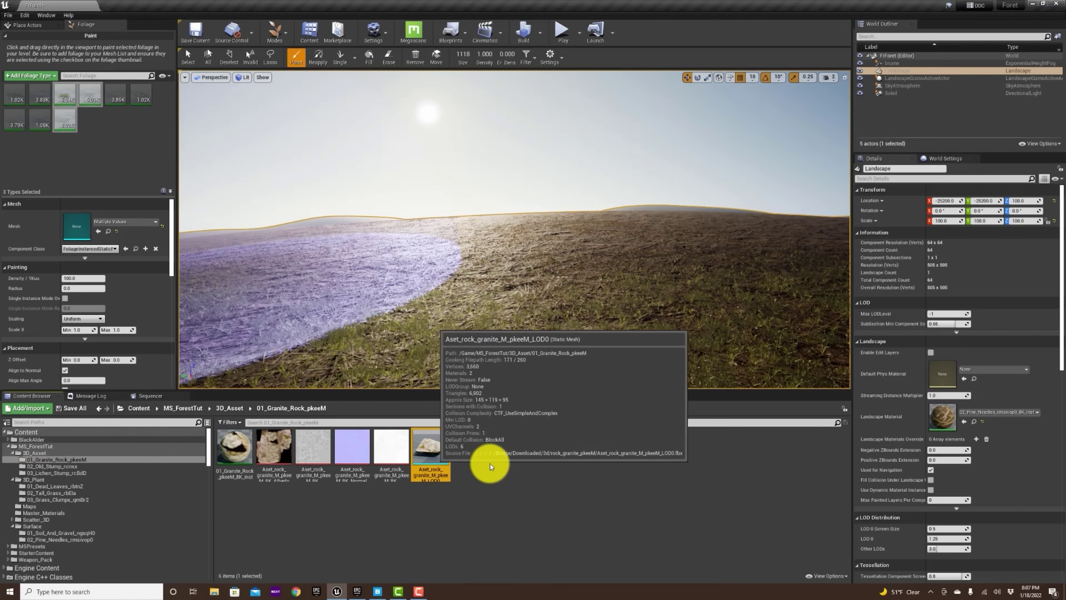
pyautogui.click(57, 465)
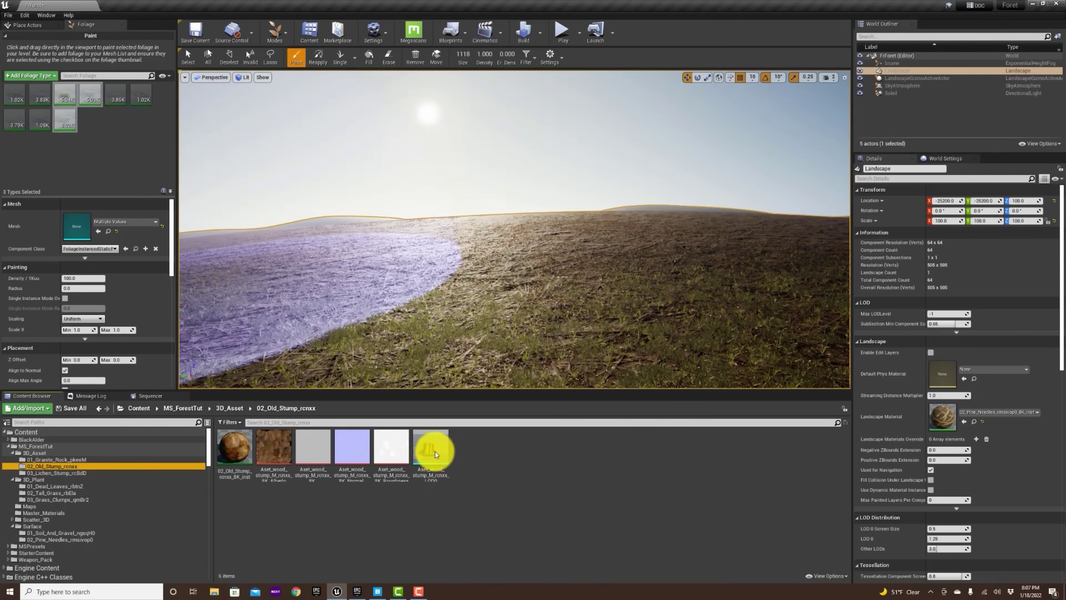
pyautogui.click(86, 472)
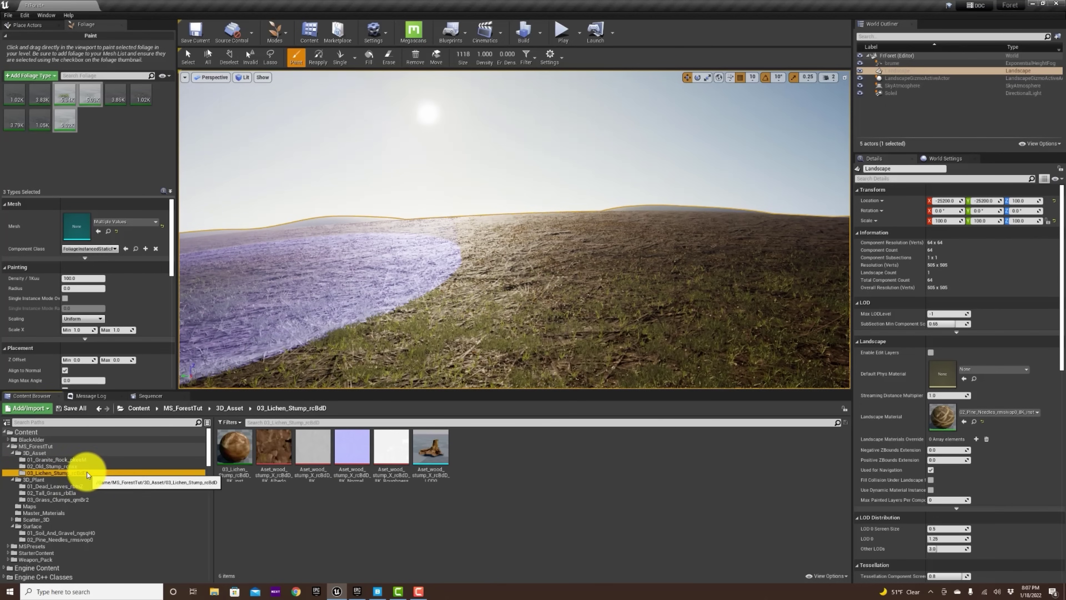
pyautogui.scroll(-2, 73, 472)
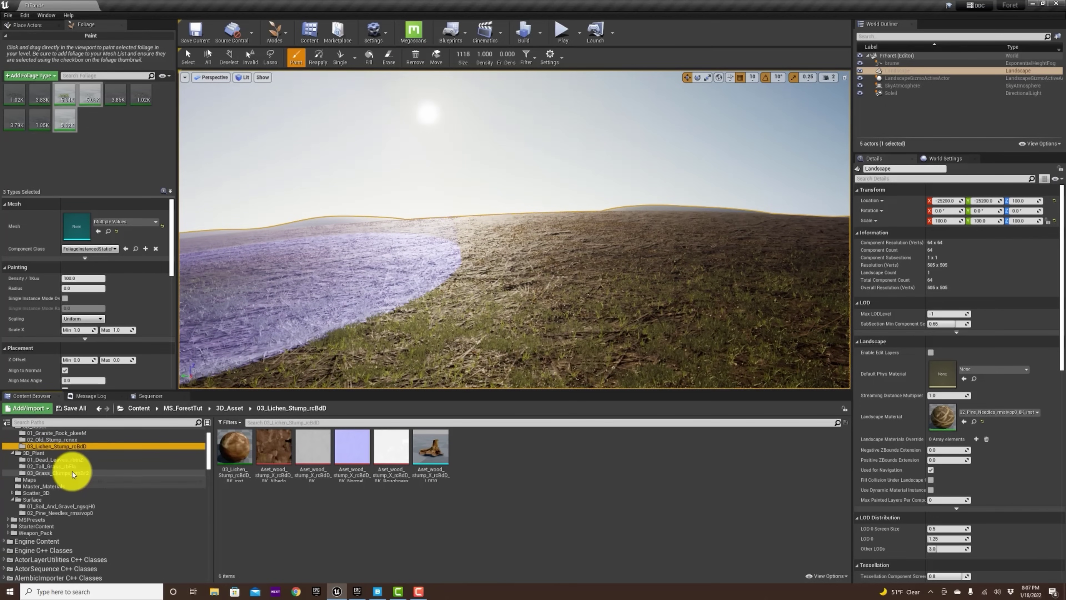
pyautogui.scroll(1, 72, 473)
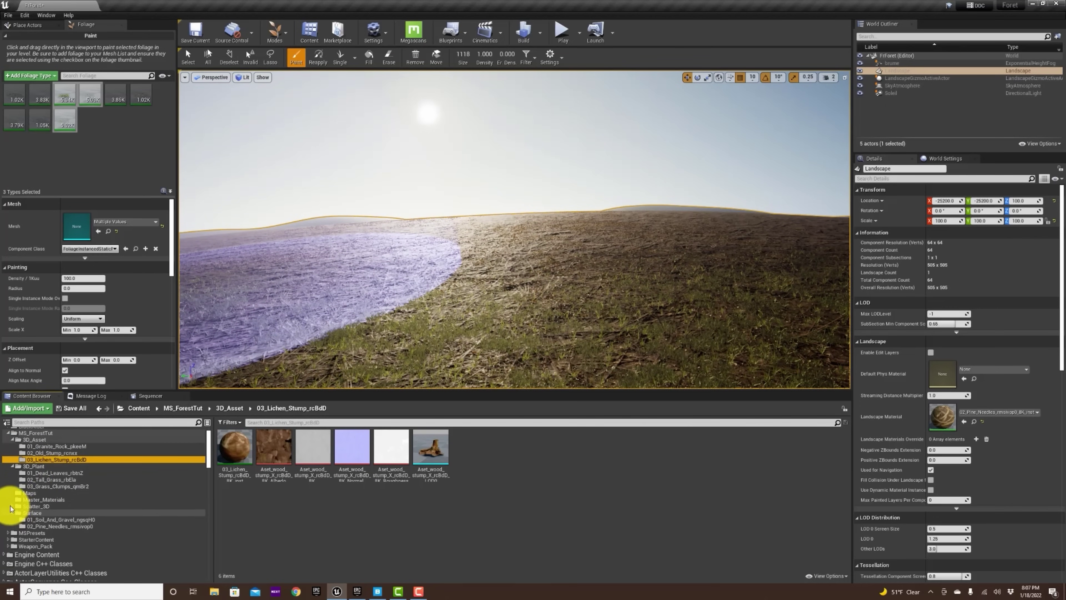
# Add the ten granite rock meshes from the 01_Scattered_Granite_Rocks folder in Scatter_3D as foliage types
pyautogui.click(13, 507)
pyautogui.click(61, 511)
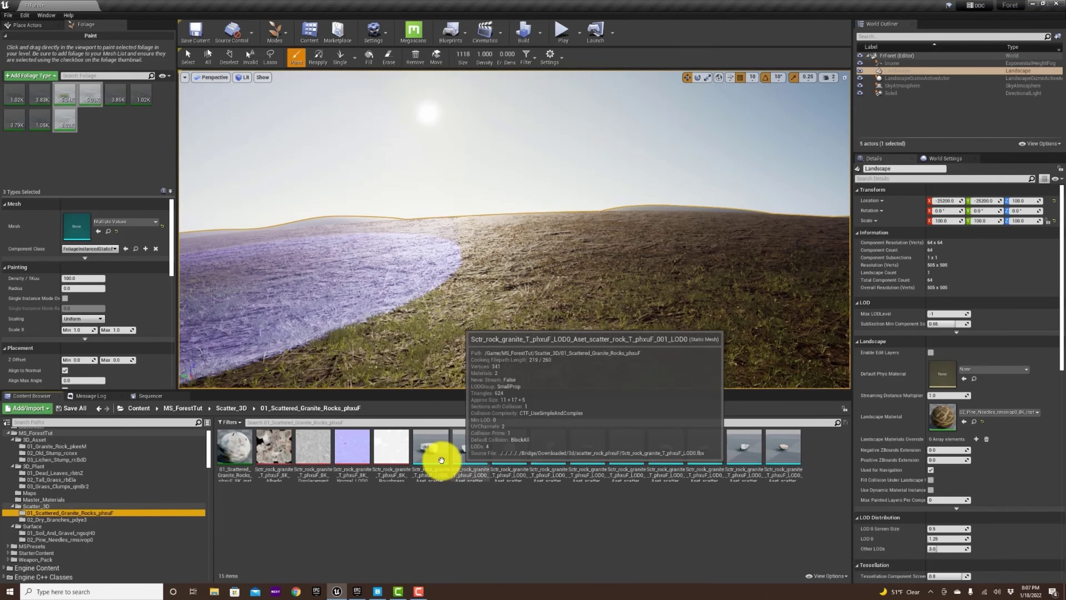
pyautogui.click(429, 456)
pyautogui.keyDown('shift'); pyautogui.click(777, 456); pyautogui.keyUp('shift')
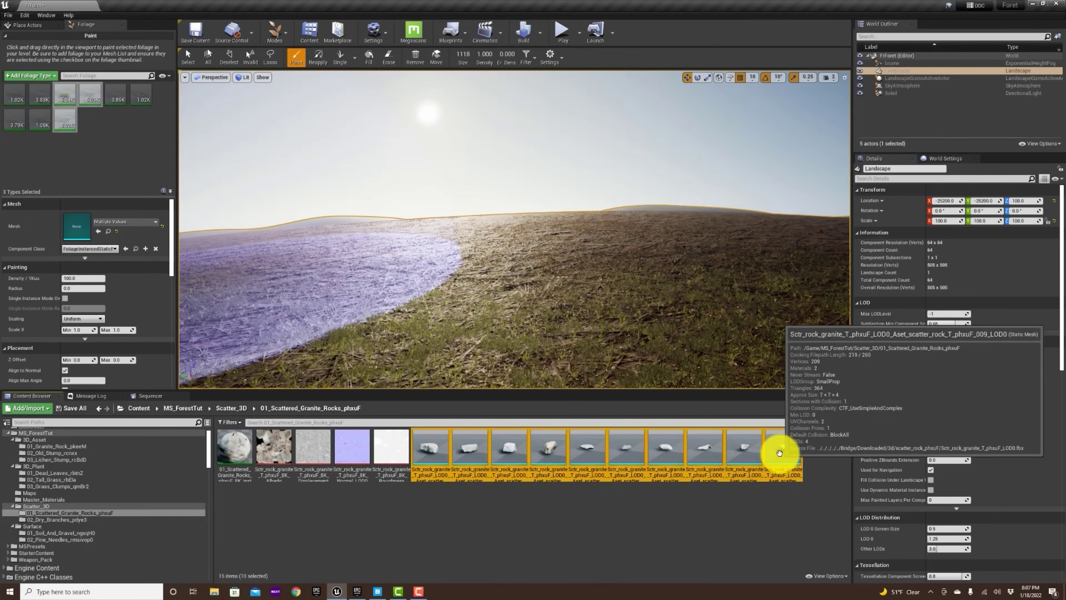
pyautogui.moveTo(213, 245); pyautogui.dragTo(100, 178)
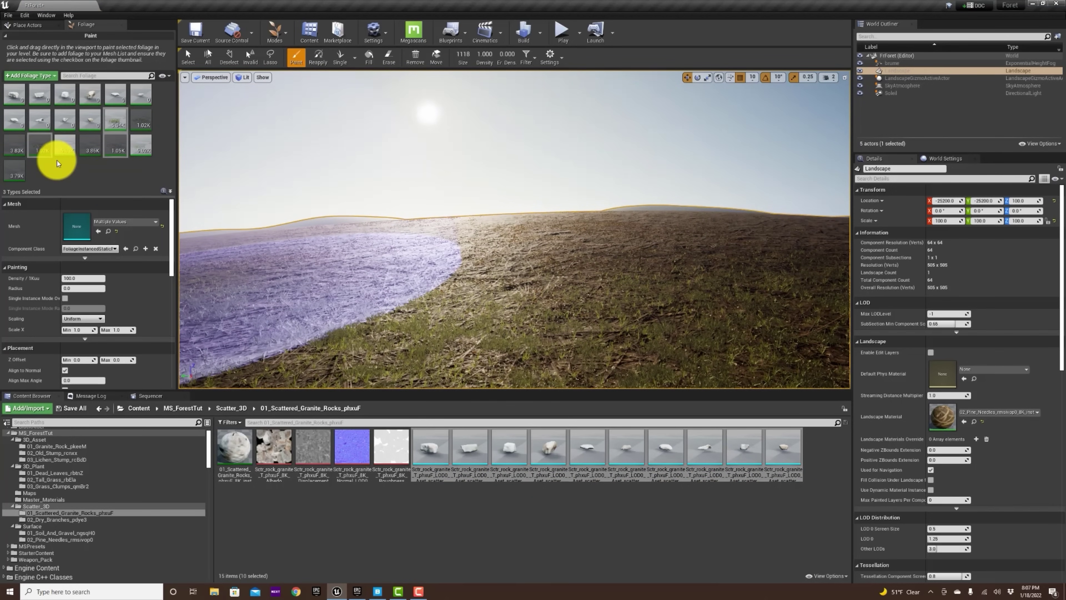
# Activate only the ten scattered granite rock foliage types and paint them across the terrain
pyautogui.click(60, 139)
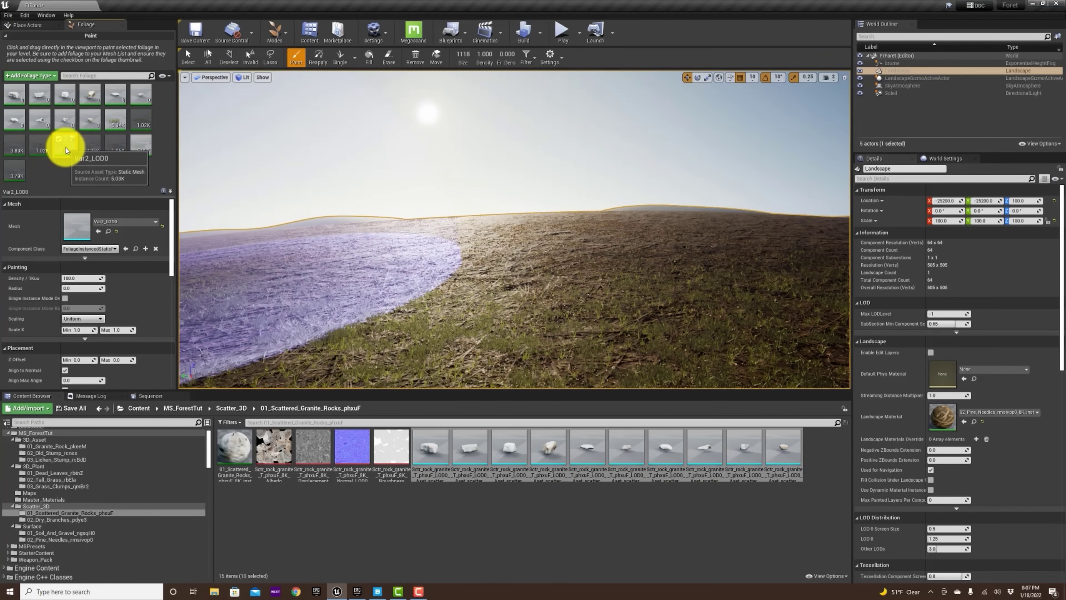
pyautogui.hotkey('ctrl', 'a')
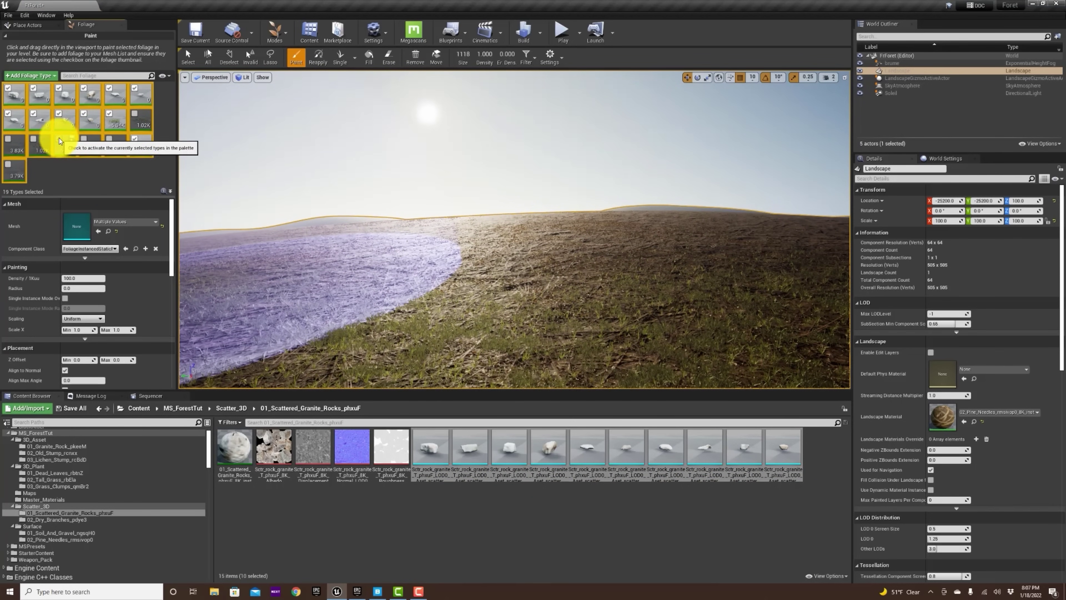
pyautogui.click(59, 138)
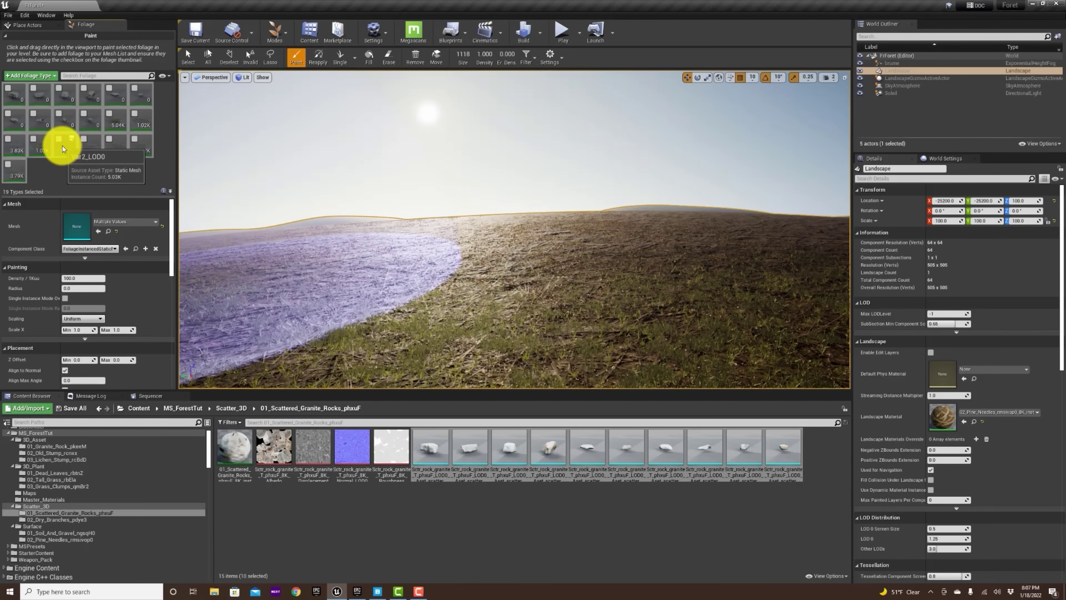
pyautogui.click(27, 96)
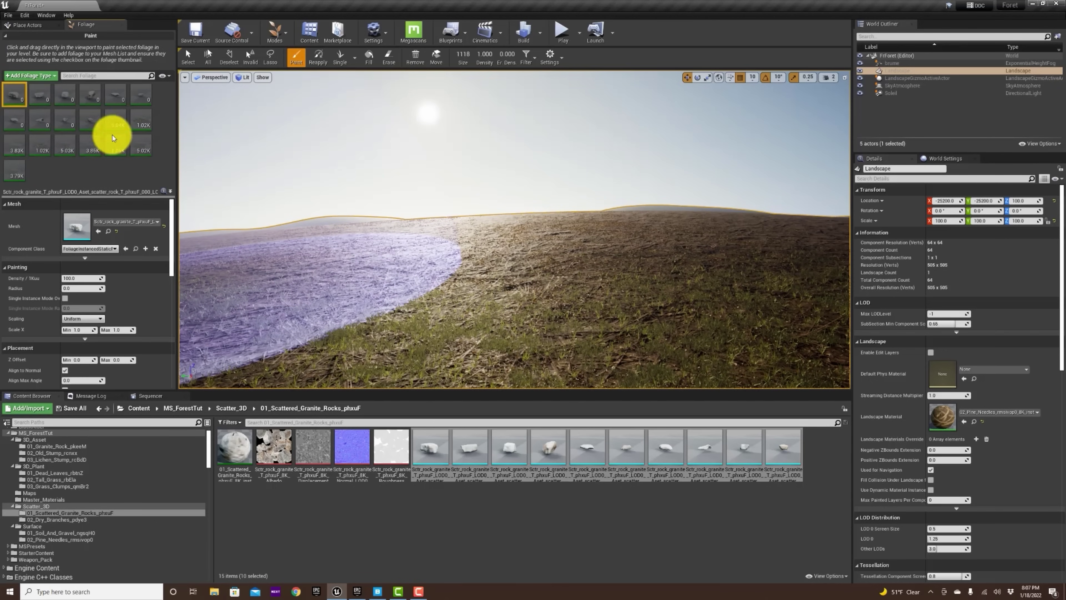
pyautogui.keyDown('shift'); pyautogui.click(90, 122); pyautogui.keyUp('shift')
pyautogui.click(85, 114)
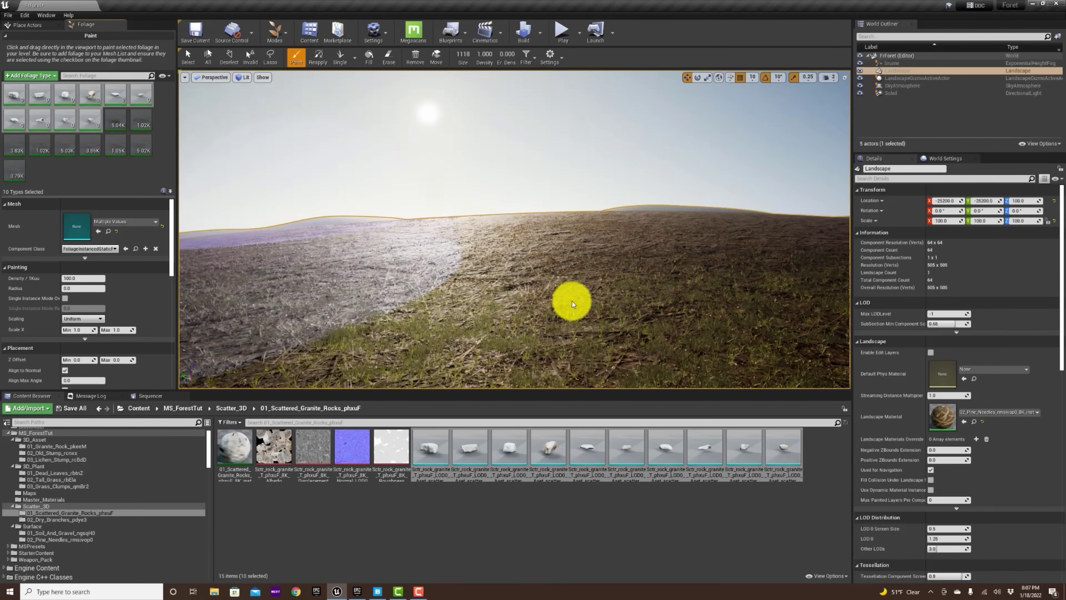
pyautogui.moveTo(452, 231)
pyautogui.mouseDown()
pyautogui.moveTo(383, 254)
pyautogui.moveTo(533, 248)
pyautogui.moveTo(654, 280)
pyautogui.mouseUp()
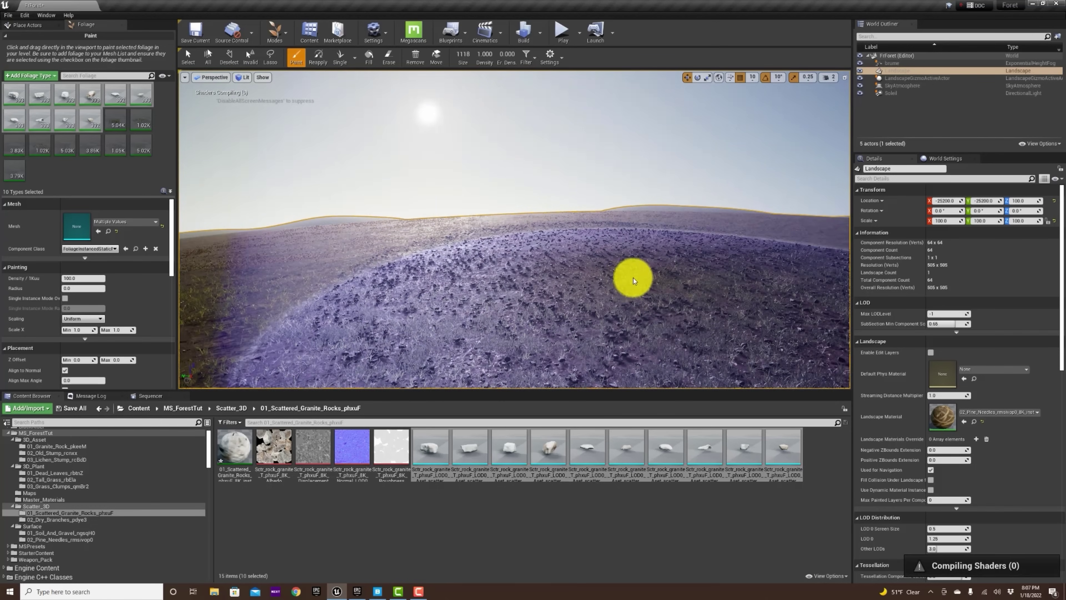
pyautogui.moveTo(440, 245)
pyautogui.mouseDown()
pyautogui.moveTo(421, 239)
pyautogui.moveTo(572, 250)
pyautogui.moveTo(650, 236)
pyautogui.moveTo(673, 219)
pyautogui.moveTo(643, 262)
pyautogui.moveTo(517, 267)
pyautogui.moveTo(387, 244)
pyautogui.moveTo(350, 219)
pyautogui.moveTo(440, 291)
pyautogui.moveTo(525, 243)
pyautogui.mouseUp()
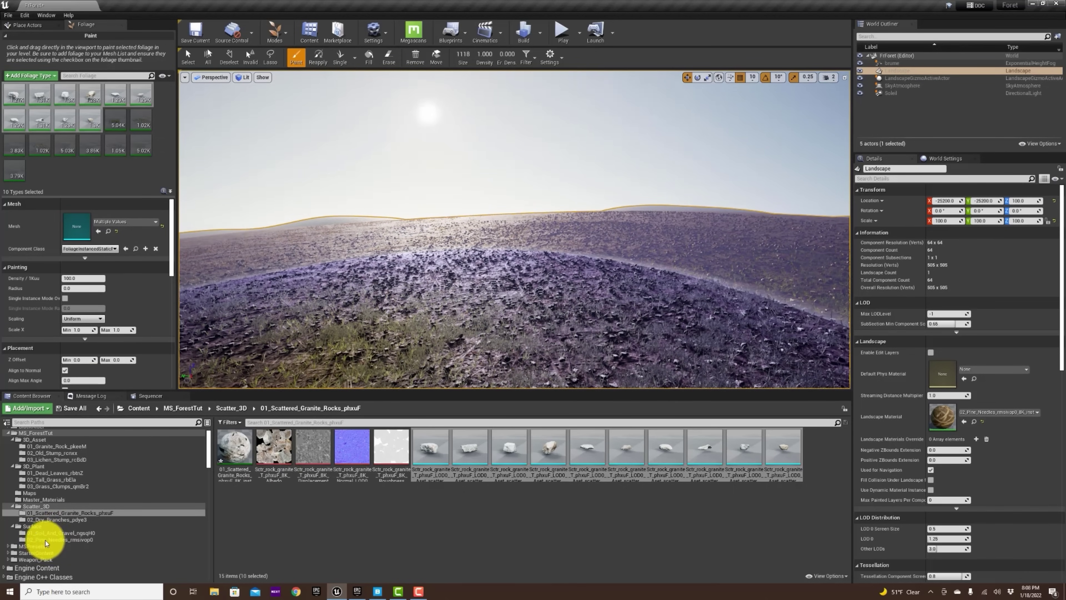
# Add the nine wood stick meshes from the 02_Dry_Branches folder as foliage types
pyautogui.click(64, 519)
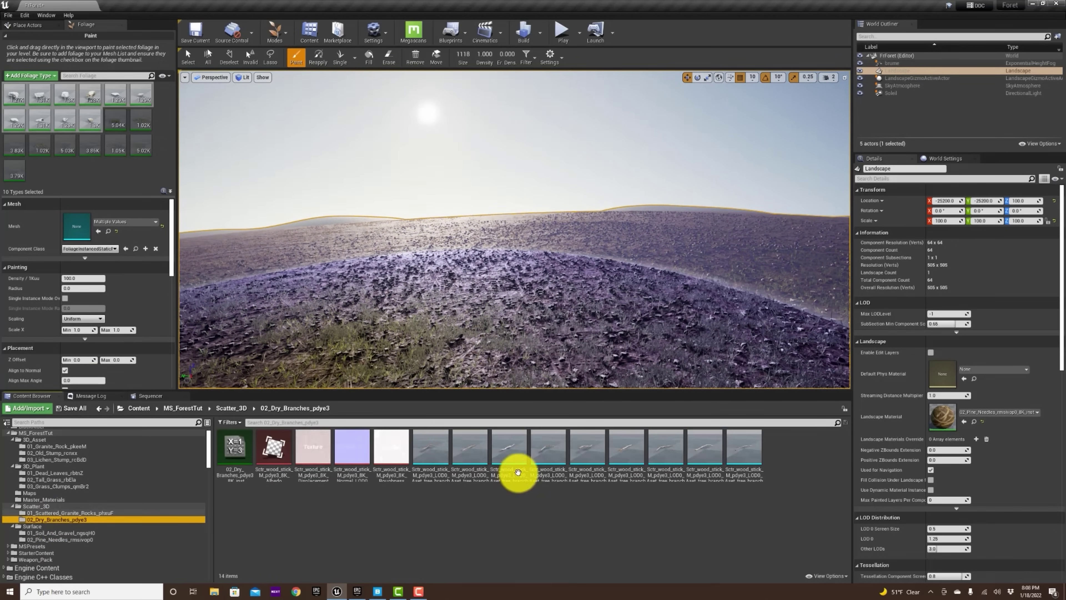
pyautogui.click(436, 453)
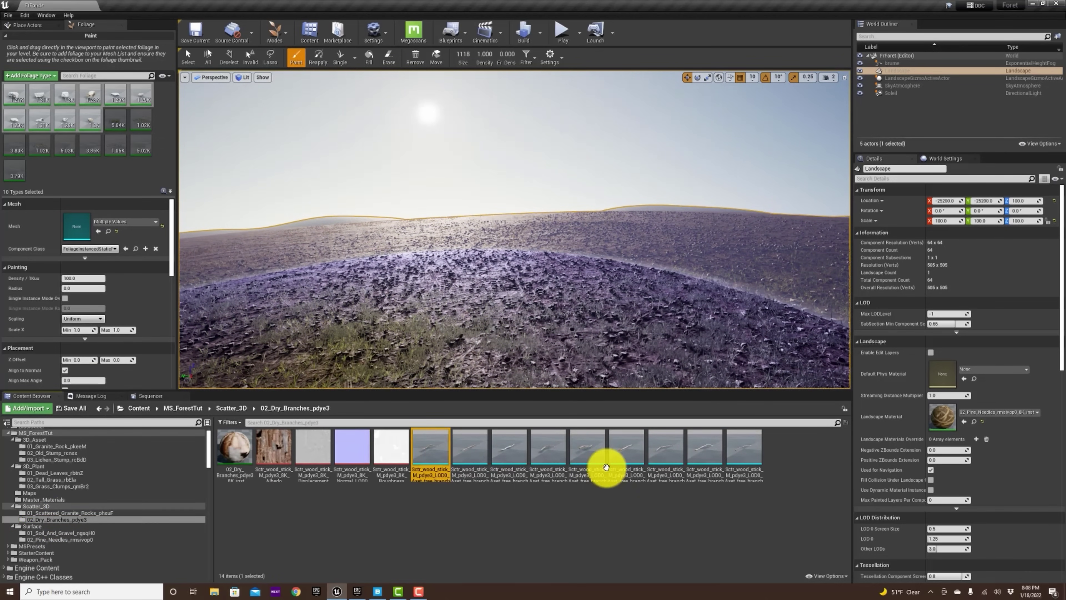
pyautogui.keyDown('shift'); pyautogui.click(745, 454); pyautogui.keyUp('shift')
pyautogui.moveTo(431, 453); pyautogui.dragTo(119, 189)
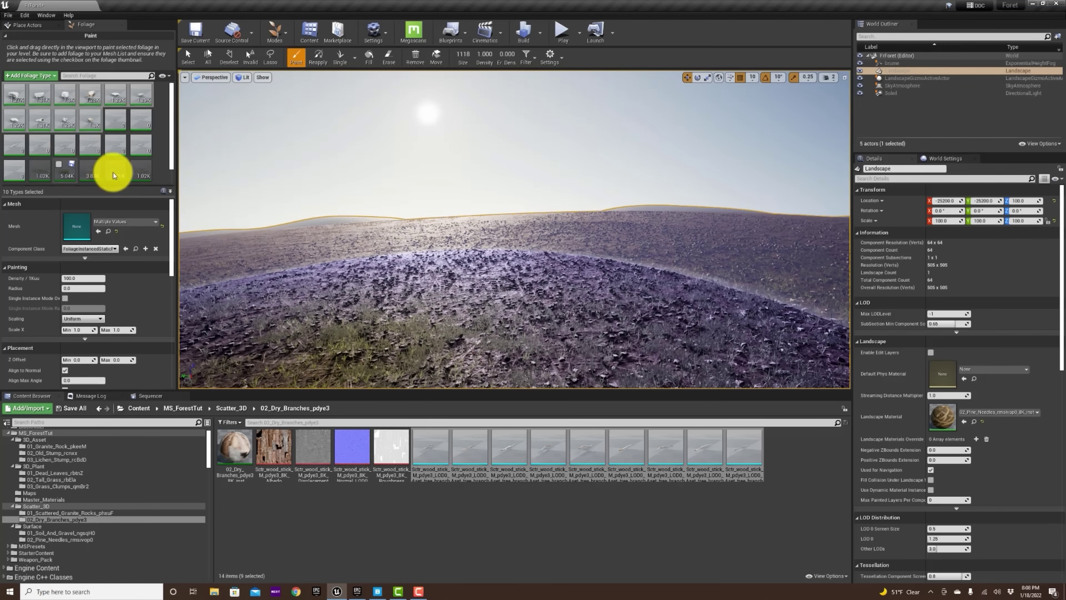
# Deactivate all foliage types, then select and activate only the nine dry branch types for painting
pyautogui.click(84, 145)
pyautogui.hotkey('ctrl', 'a')
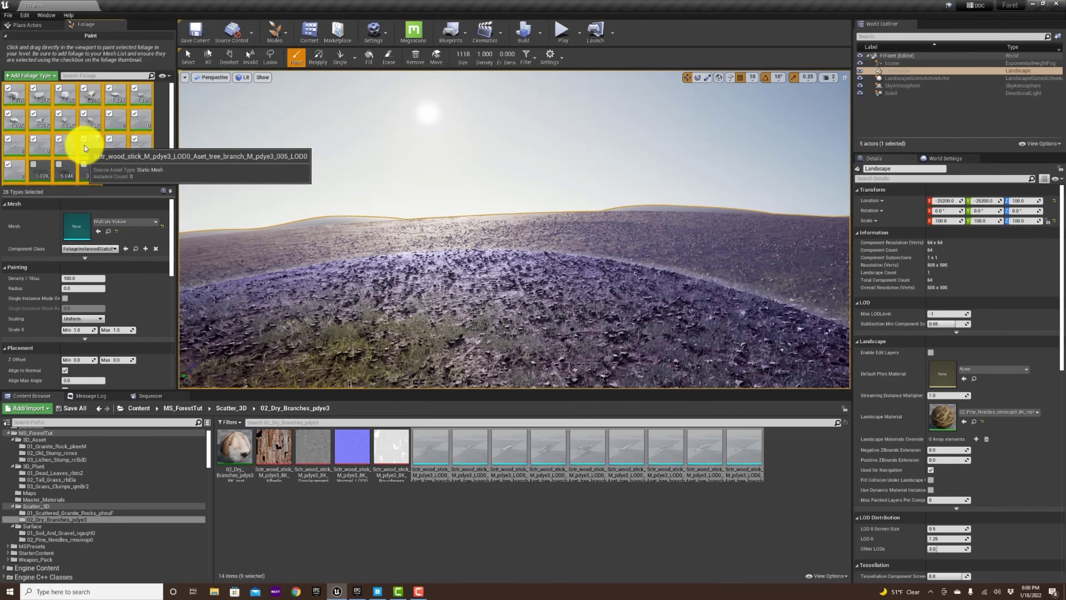
pyautogui.click(82, 138)
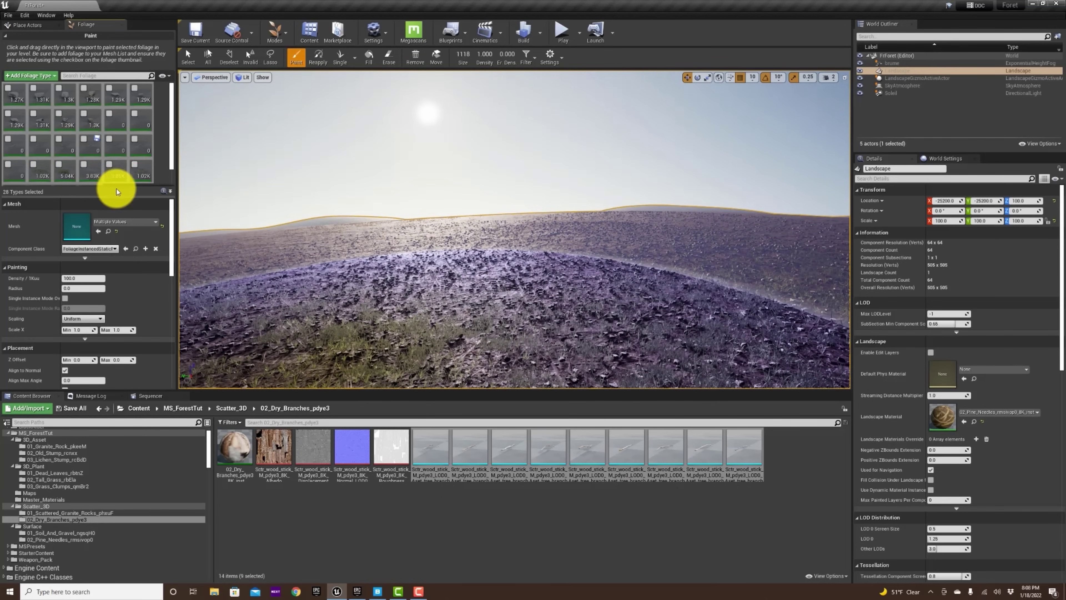
pyautogui.click(118, 123)
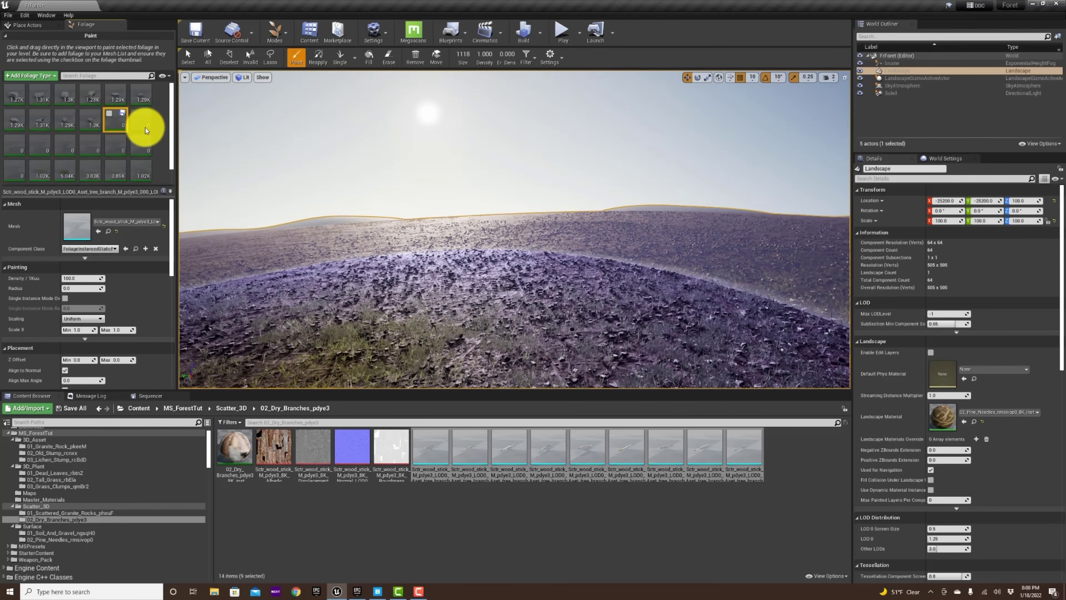
pyautogui.keyDown('shift'); pyautogui.click(141, 145); pyautogui.keyUp('shift')
pyautogui.keyDown('ctrl'); pyautogui.click(19, 173); pyautogui.keyUp('ctrl')
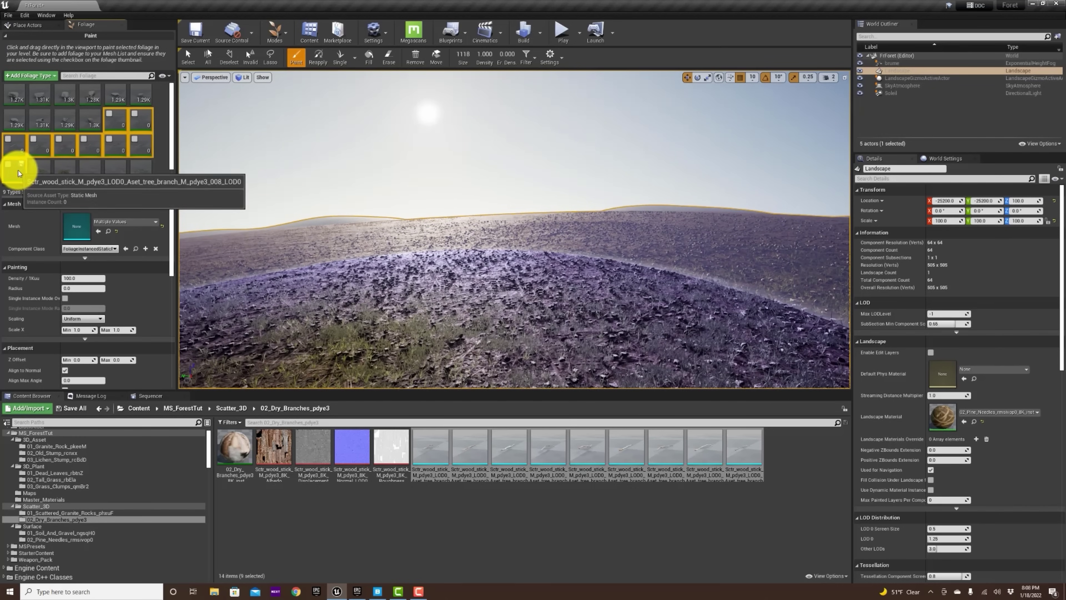
pyautogui.click(34, 140)
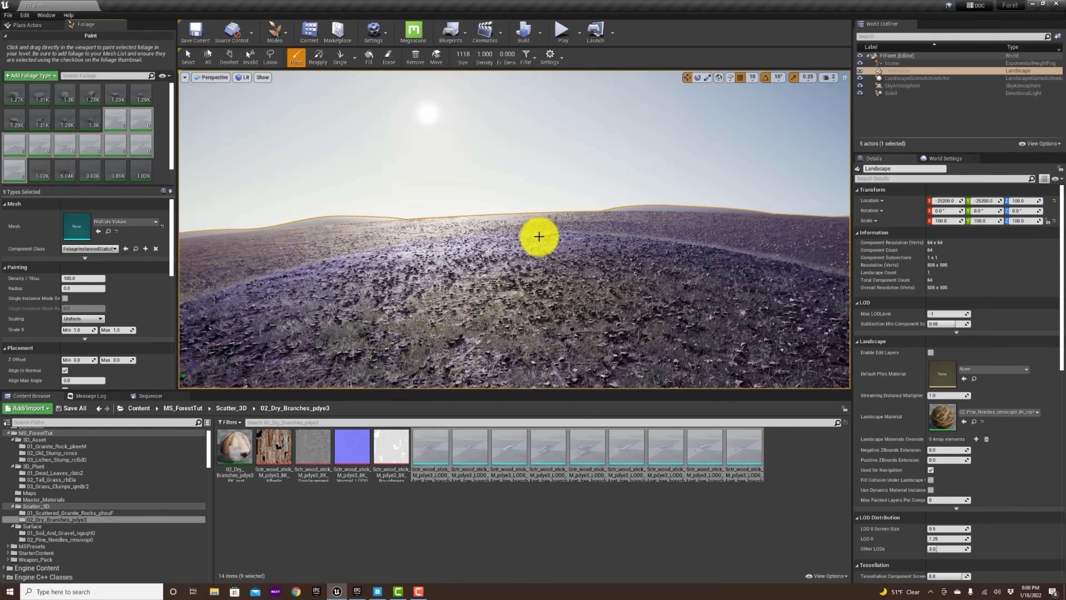
# Paint dry branches across the terrain, lowering the foliage paint density to 0.5
pyautogui.click(562, 253)
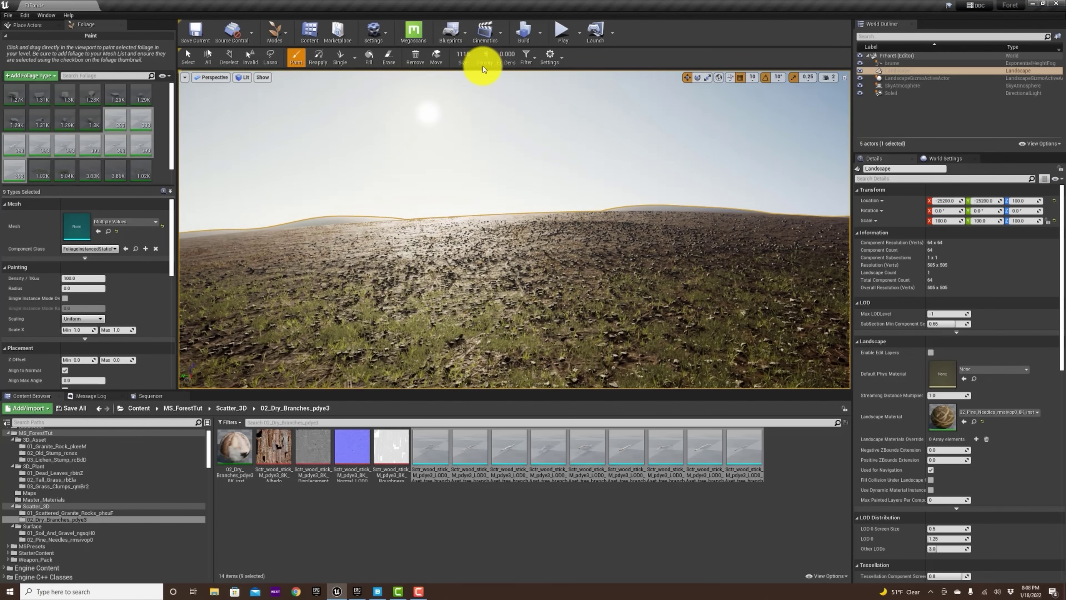
pyautogui.click(472, 329)
pyautogui.moveTo(458, 311)
pyautogui.mouseDown()
pyautogui.moveTo(445, 305)
pyautogui.moveTo(444, 271)
pyautogui.moveTo(419, 219)
pyautogui.mouseUp()
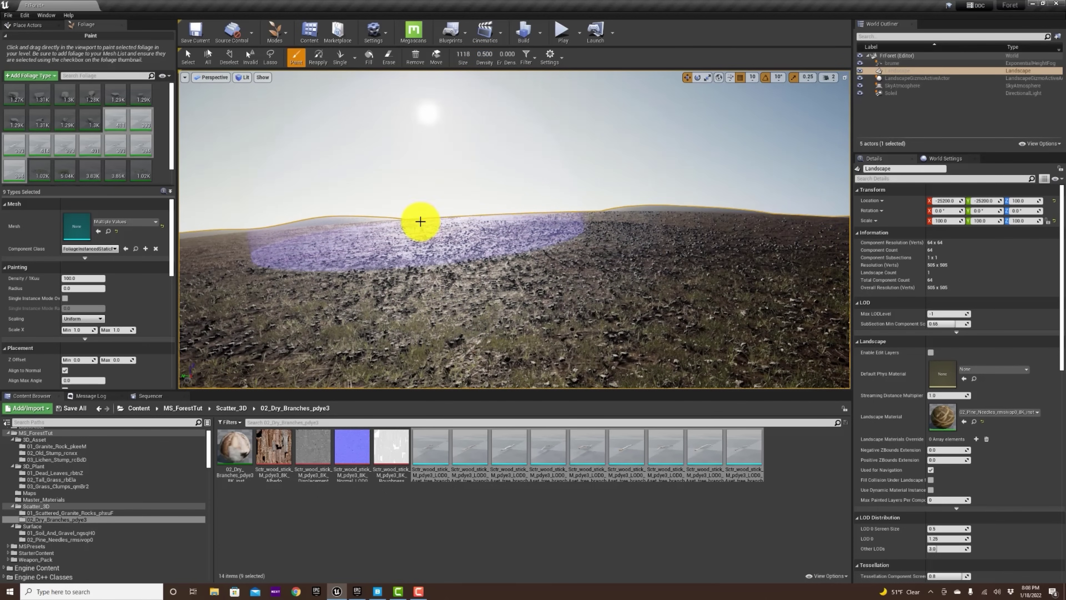
pyautogui.moveTo(580, 221); pyautogui.dragTo(690, 247)
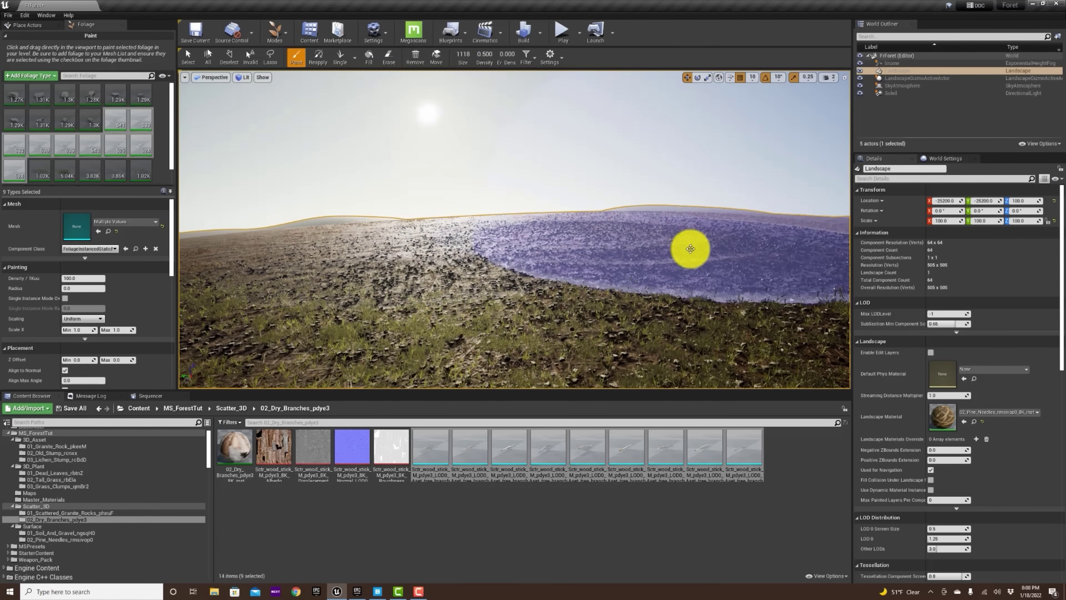
pyautogui.moveTo(530, 282); pyautogui.dragTo(451, 281)
pyautogui.moveTo(445, 245); pyautogui.dragTo(424, 224)
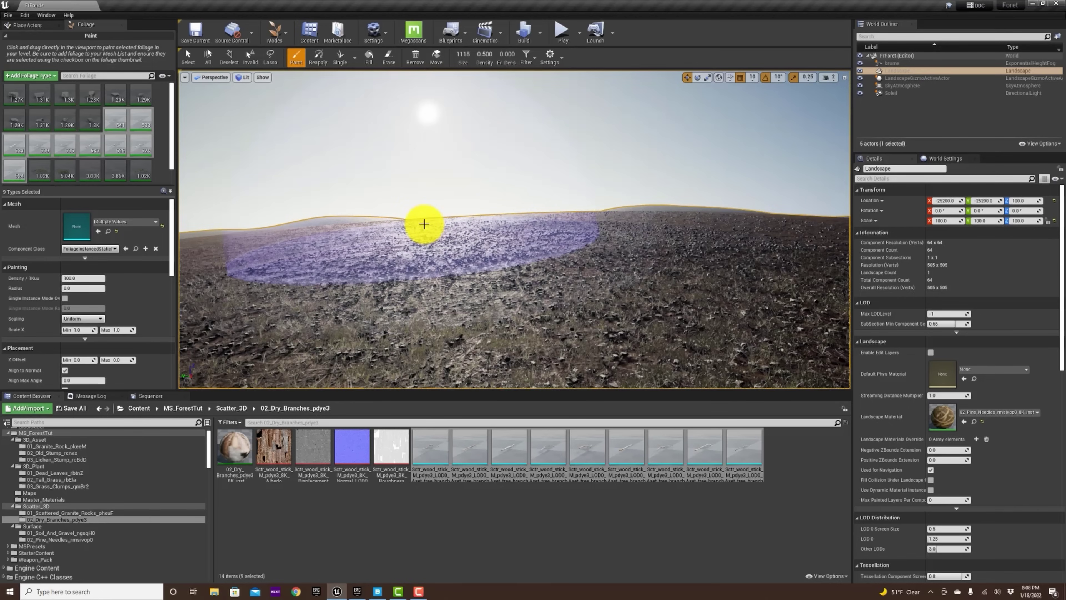
pyautogui.moveTo(437, 268)
pyautogui.mouseDown()
pyautogui.moveTo(471, 217)
pyautogui.moveTo(503, 98)
pyautogui.mouseUp()
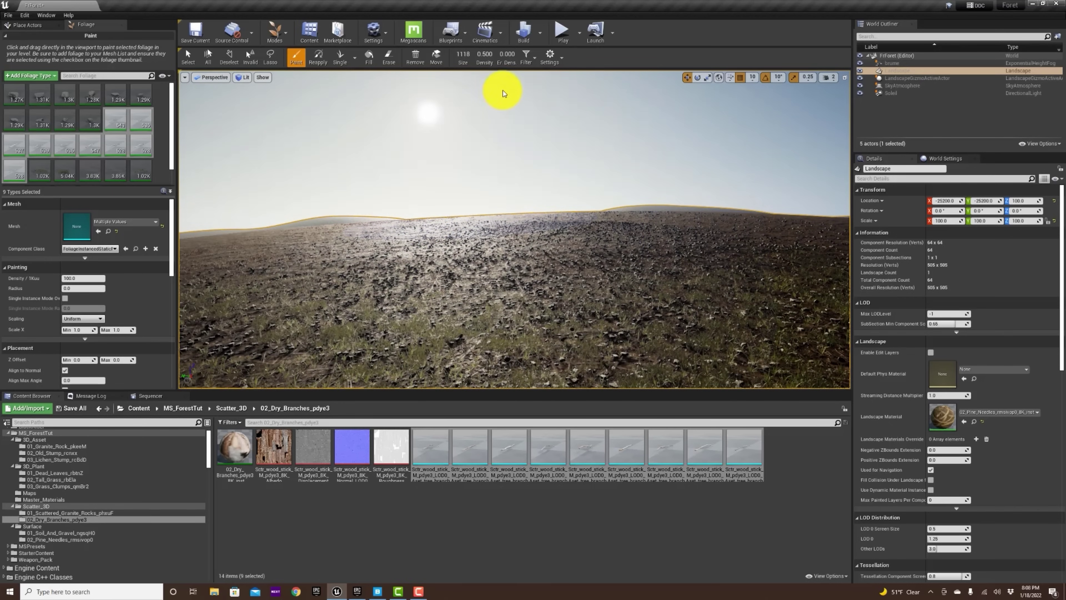
# Leave Foliage mode for Select mode and examine the painted ground cover up close
pyautogui.click(279, 31)
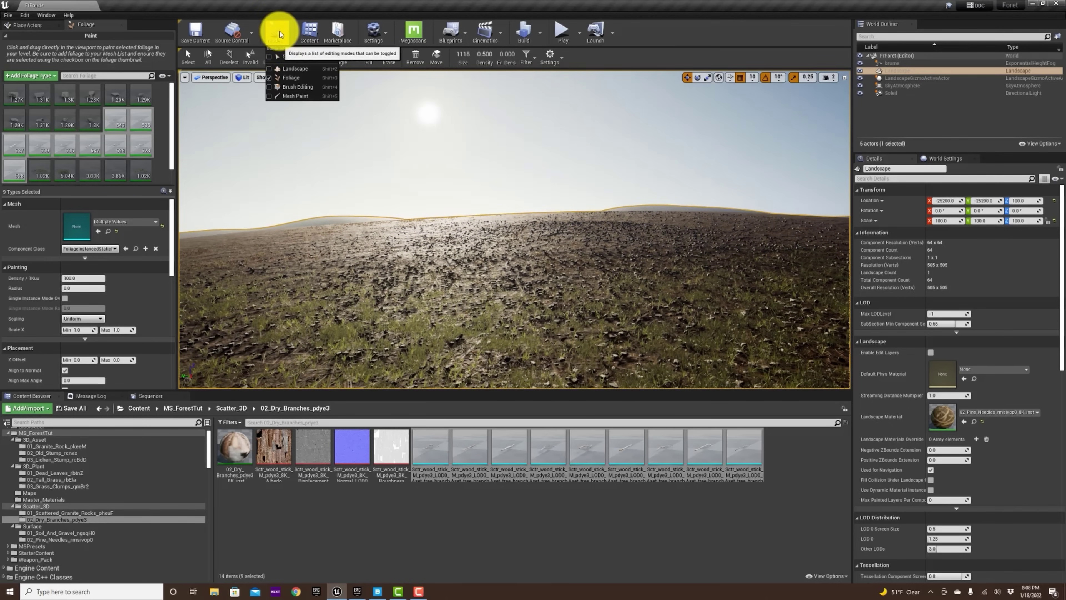
pyautogui.click(294, 60)
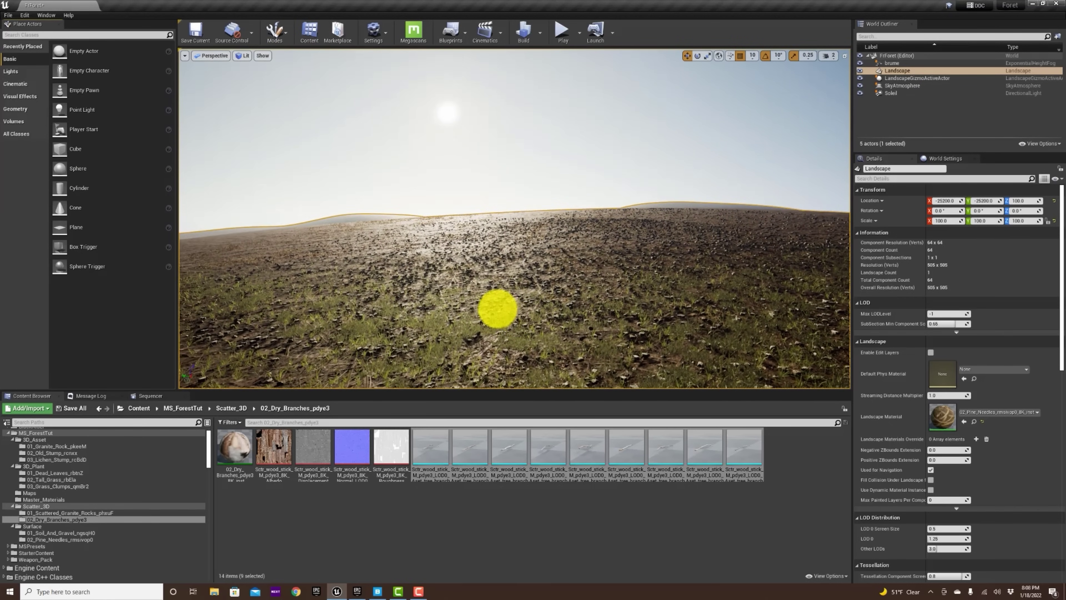
pyautogui.moveTo(507, 316); pyautogui.dragTo(496, 330, button='right')
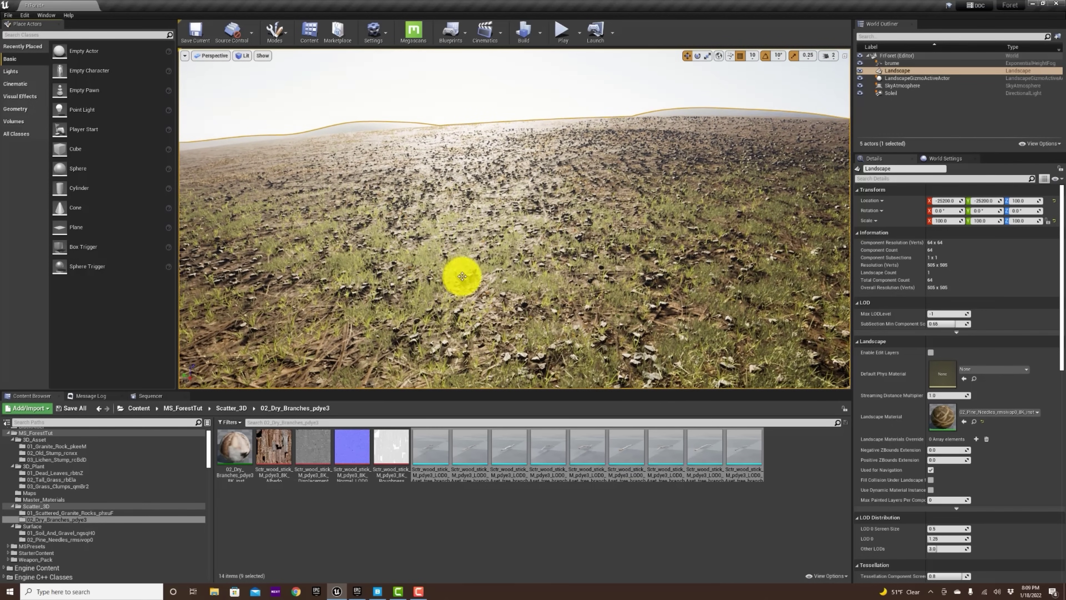
pyautogui.moveTo(484, 297)
pyautogui.mouseDown(button='right')
pyautogui.moveTo(531, 281)
pyautogui.moveTo(471, 289)
pyautogui.mouseUp(button='right')
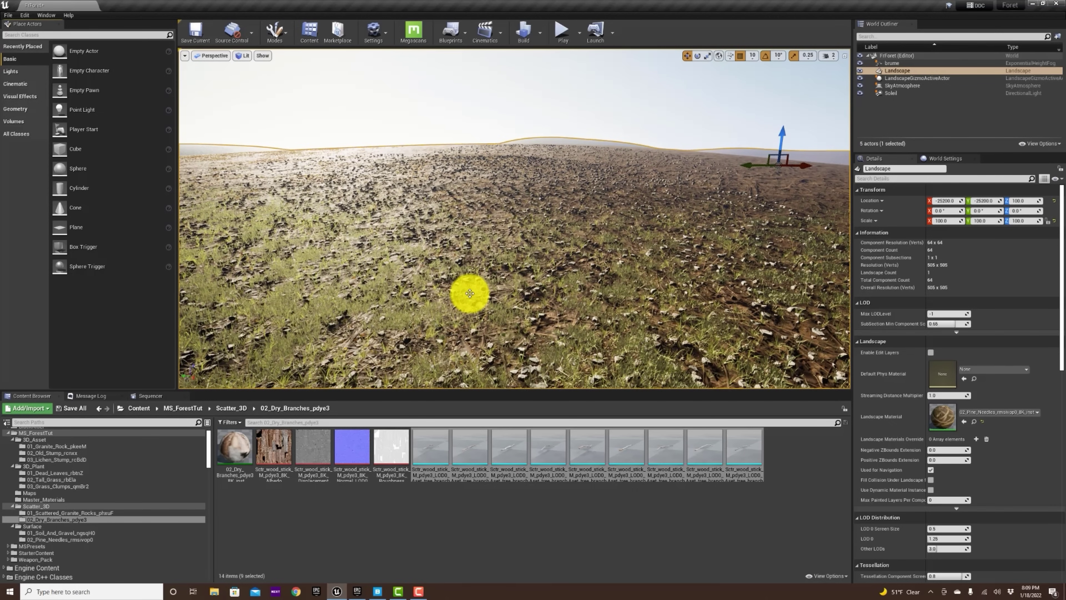
# Sculpt small raised mounds on the foreground terrain in Landscape mode with the brush size set to 100
pyautogui.click(285, 35)
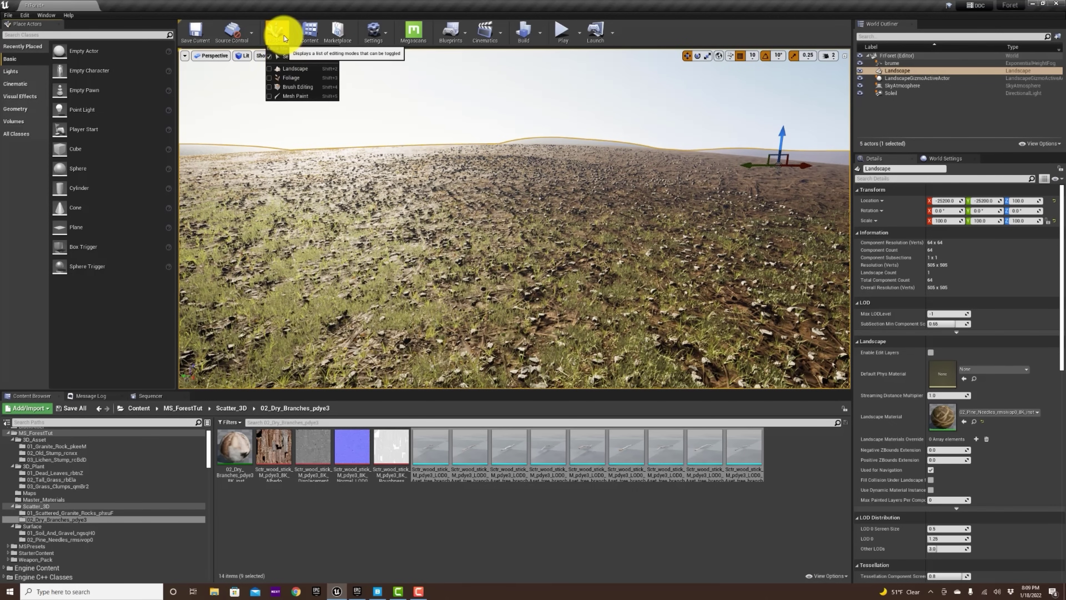
pyautogui.click(294, 68)
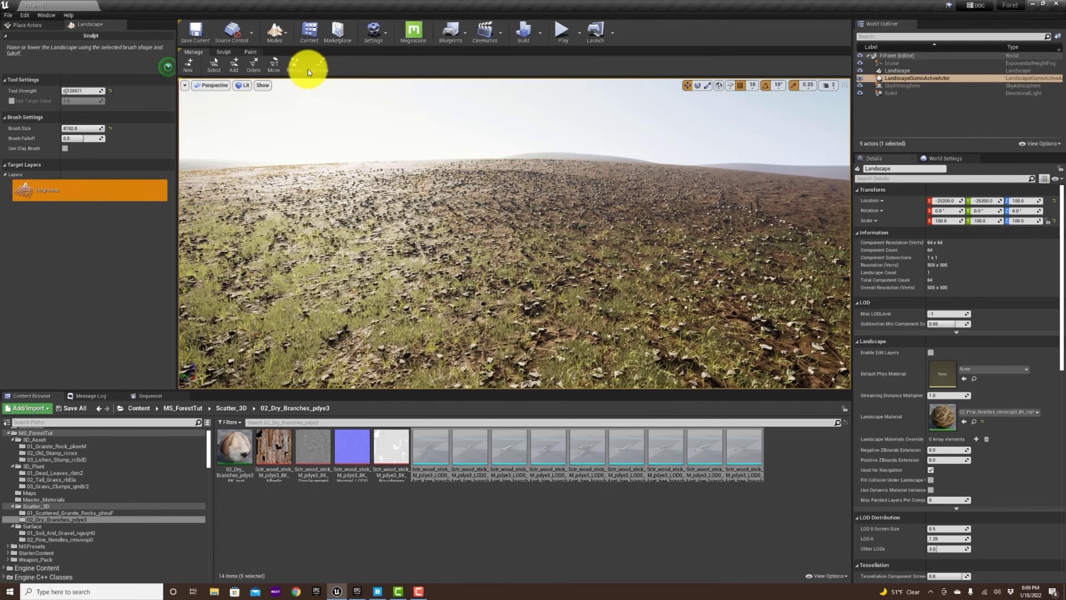
pyautogui.click(226, 51)
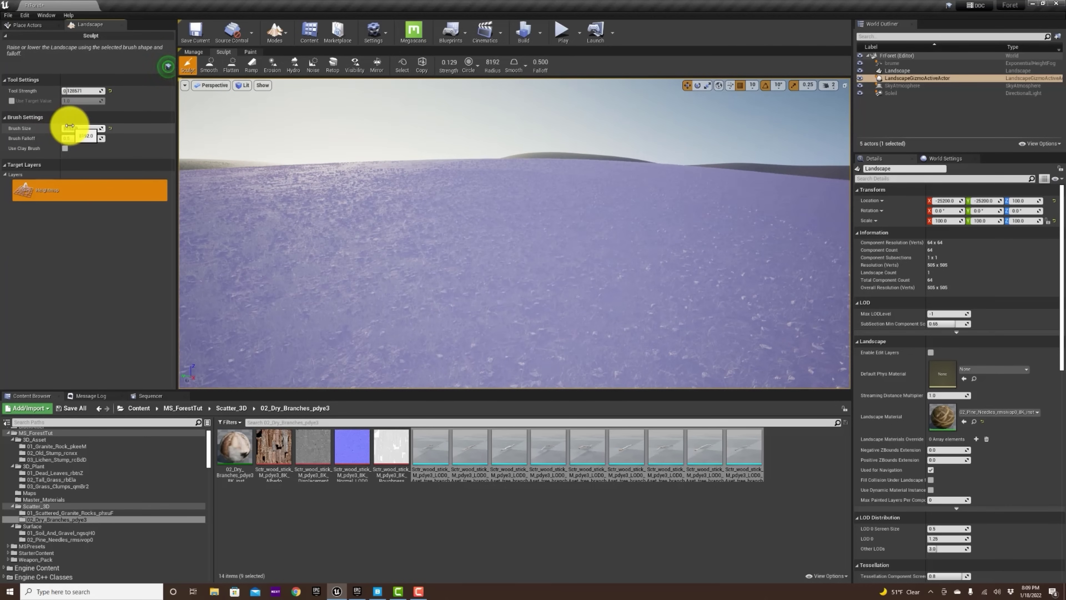
pyautogui.write('50')
pyautogui.press('Return')
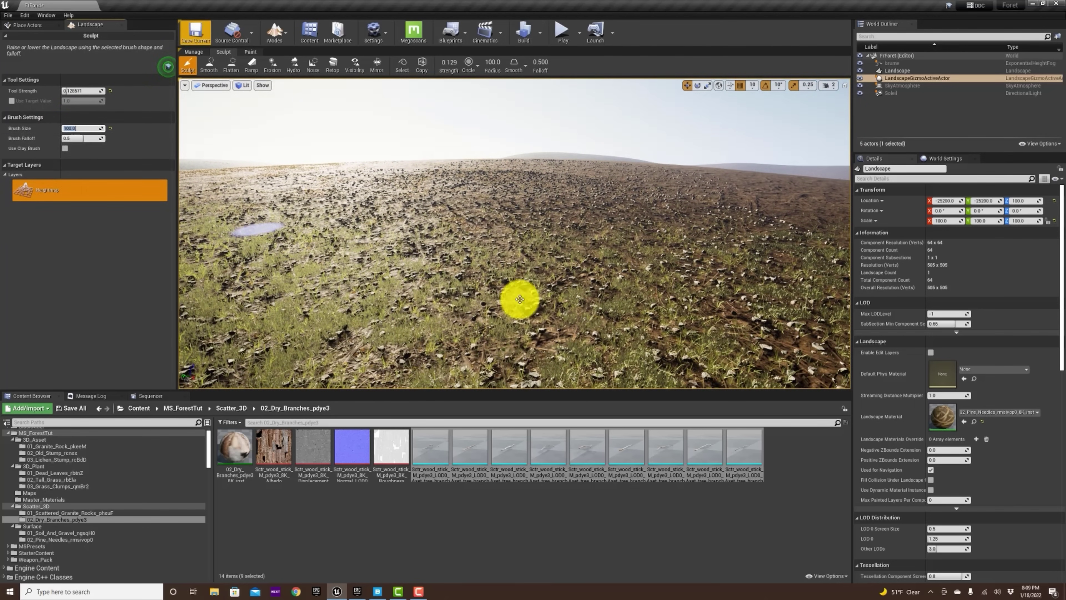
pyautogui.moveTo(668, 315)
pyautogui.mouseDown()
pyautogui.moveTo(655, 254)
pyautogui.moveTo(610, 202)
pyautogui.moveTo(597, 162)
pyautogui.moveTo(684, 271)
pyautogui.moveTo(681, 341)
pyautogui.moveTo(669, 361)
pyautogui.moveTo(655, 283)
pyautogui.moveTo(601, 155)
pyautogui.moveTo(478, 180)
pyautogui.moveTo(392, 357)
pyautogui.moveTo(446, 285)
pyautogui.moveTo(490, 174)
pyautogui.moveTo(473, 206)
pyautogui.moveTo(432, 217)
pyautogui.moveTo(628, 262)
pyautogui.mouseUp()
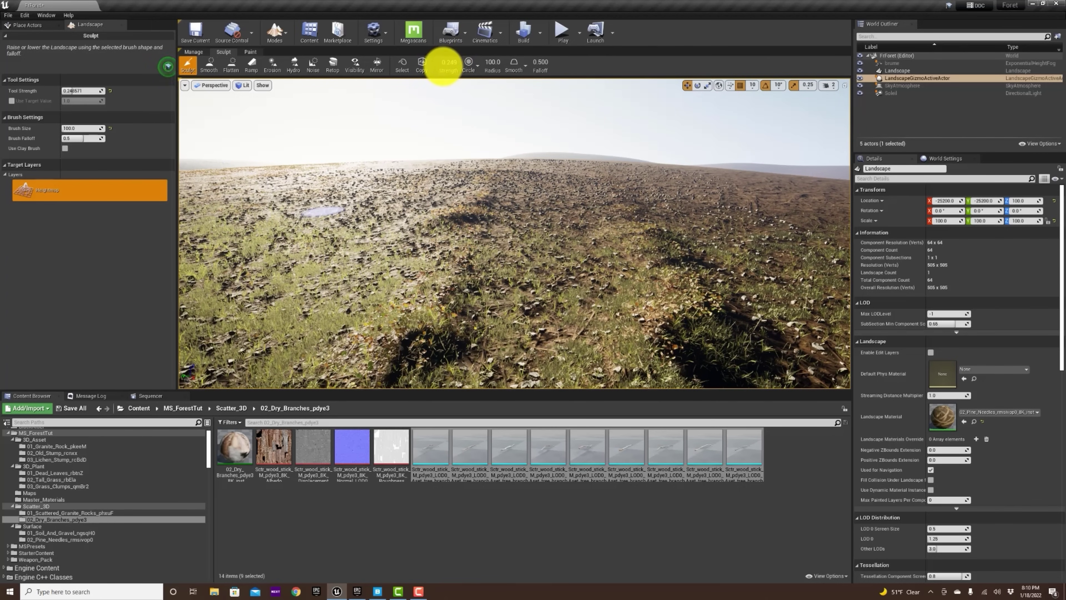
# Enlarge the sculpt brush to about 671 and raise broader ground on both sides of the central path
pyautogui.moveTo(497, 63); pyautogui.dragTo(475, 75)
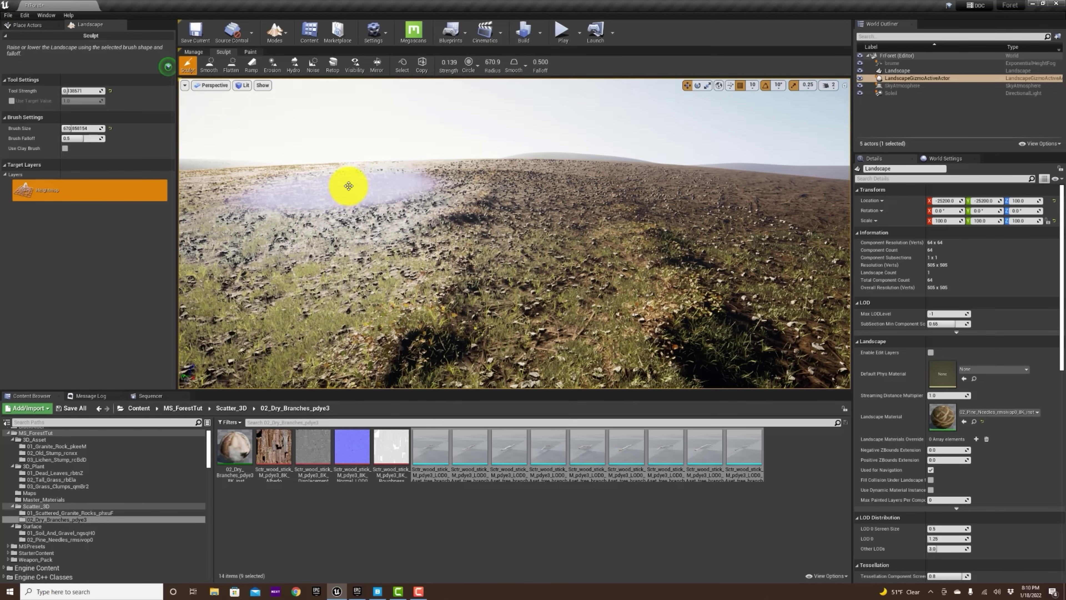
pyautogui.moveTo(336, 205)
pyautogui.mouseDown()
pyautogui.moveTo(285, 255)
pyautogui.moveTo(305, 263)
pyautogui.mouseUp()
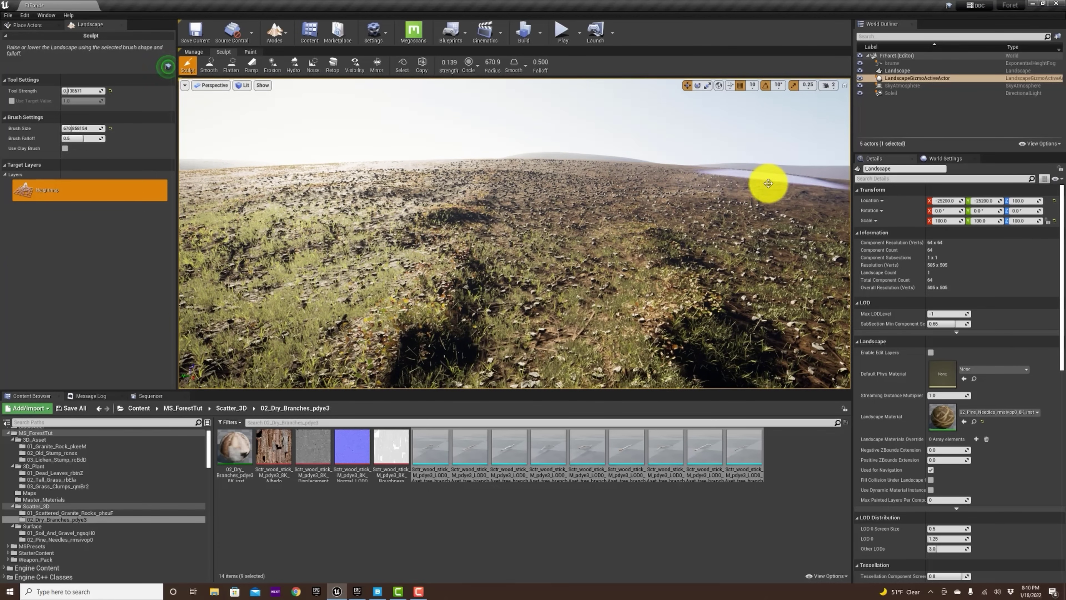
pyautogui.moveTo(819, 239); pyautogui.dragTo(819, 238)
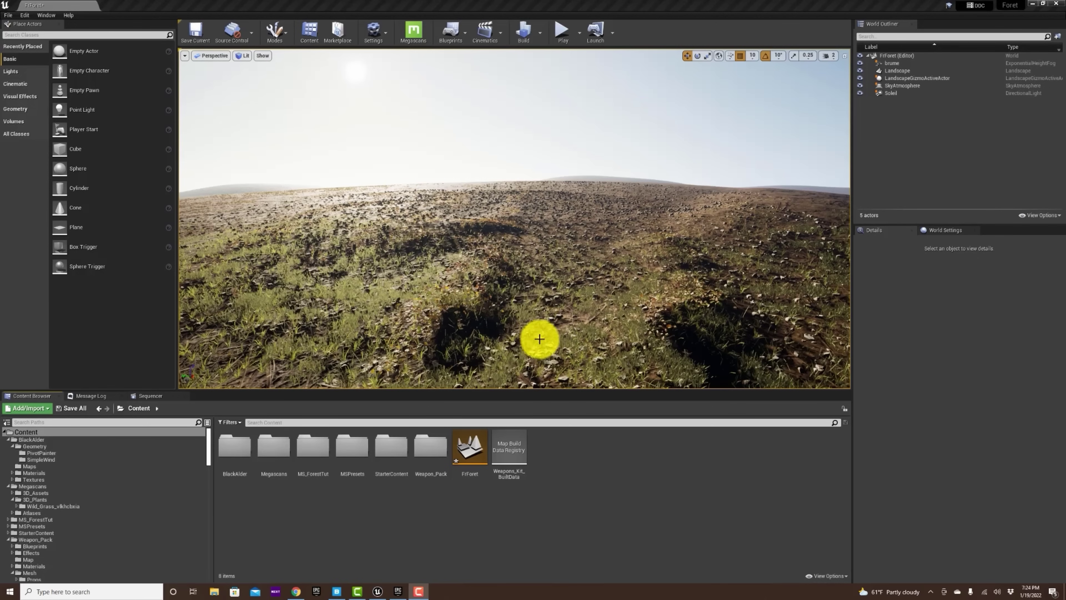
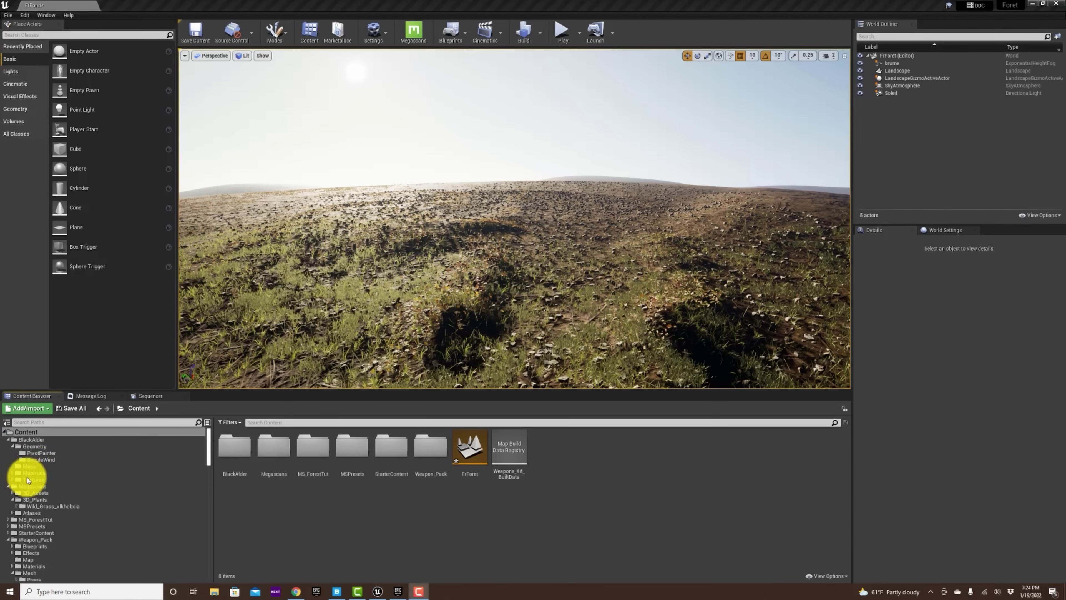
# Examine the dead leaves, tall grass and grass clumps assets in the MS_ForestTut 3D_Plant folders
pyautogui.click(41, 519)
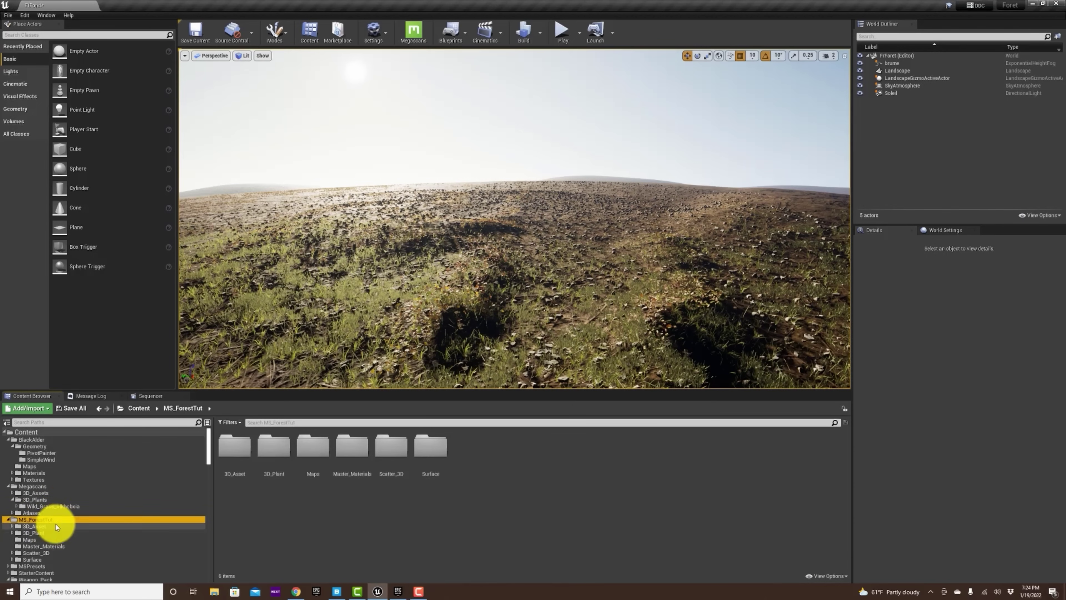
pyautogui.scroll(-2, 53, 528)
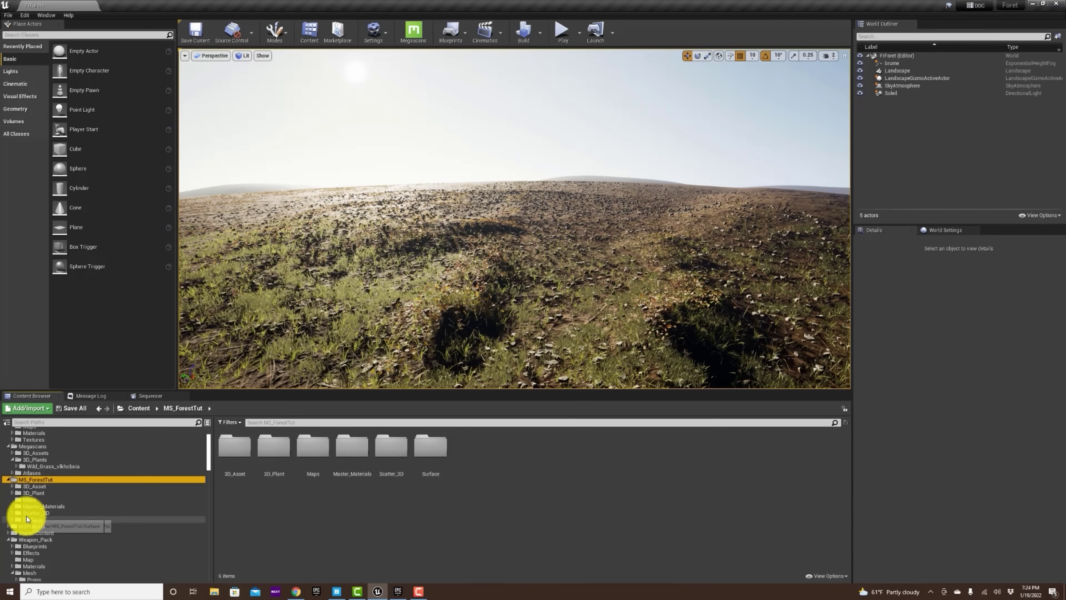
pyautogui.click(12, 494)
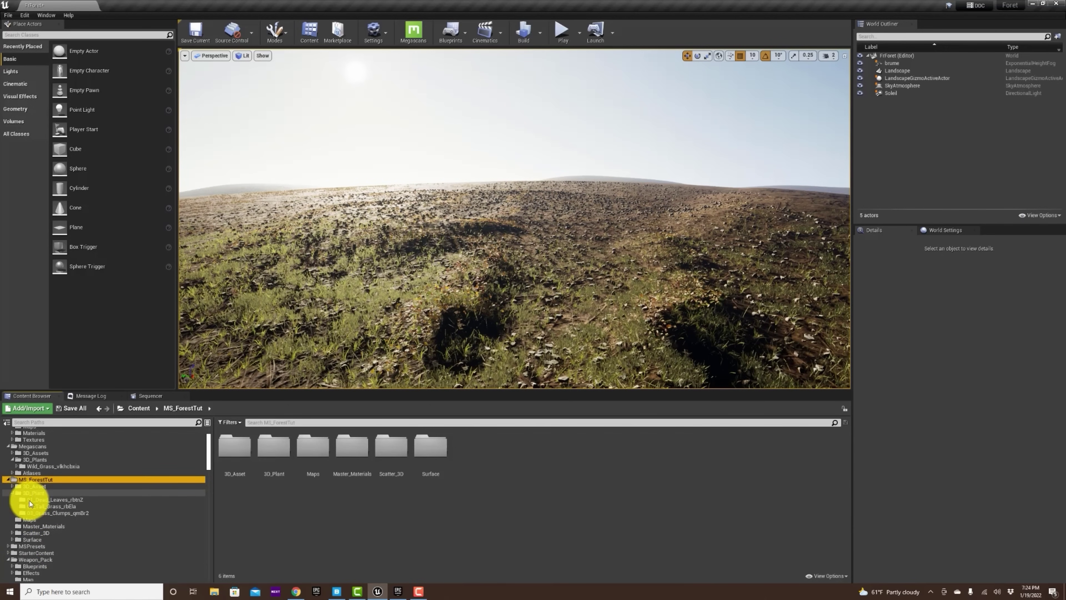
pyautogui.click(55, 499)
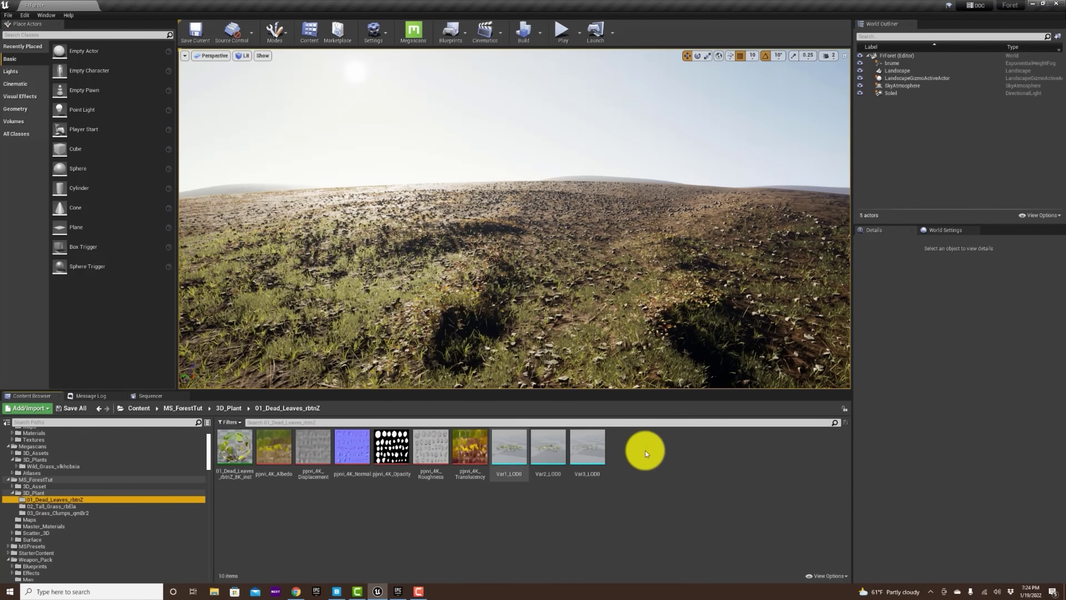
pyautogui.click(63, 506)
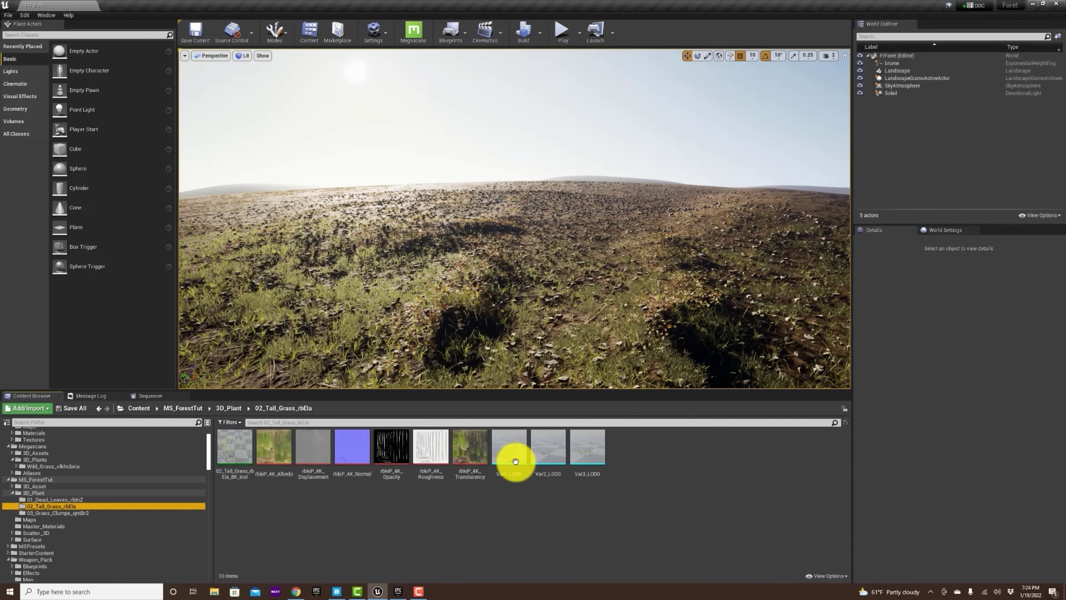
pyautogui.click(86, 512)
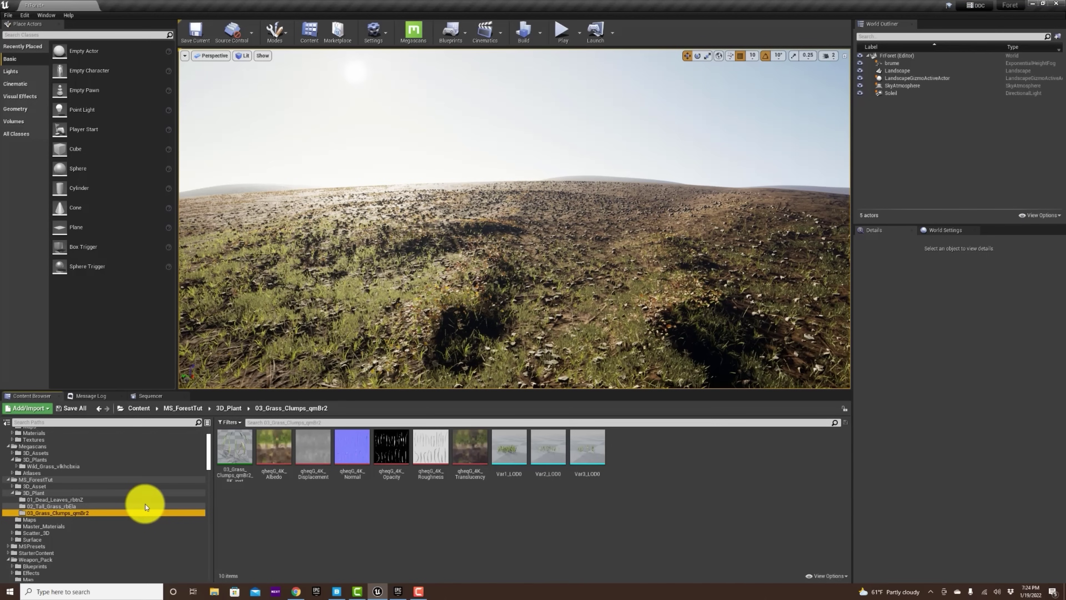
# Switch to Quixel Bridge, search for grass among the 3D plants, view the Wild Grass asset, and return to Unreal Engine
pyautogui.click(335, 592)
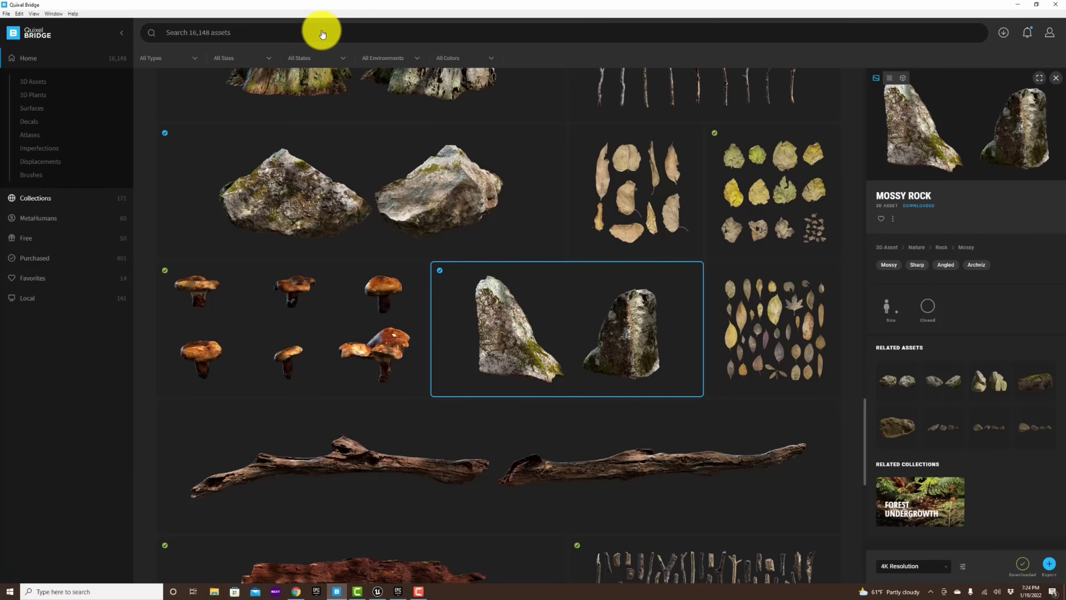
pyautogui.click(241, 32)
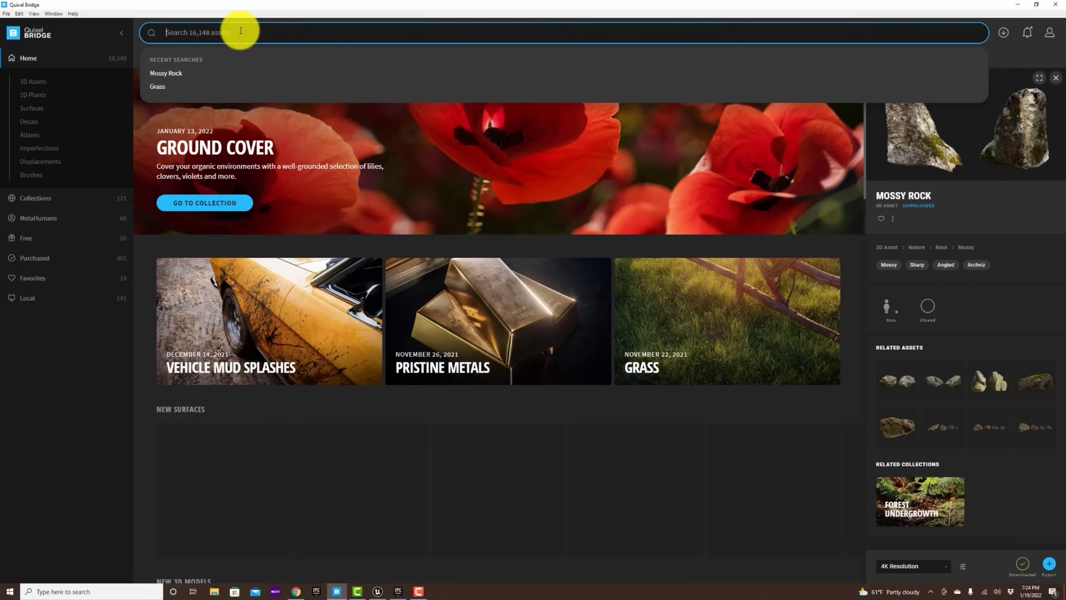
pyautogui.write('grass')
pyautogui.press('Return')
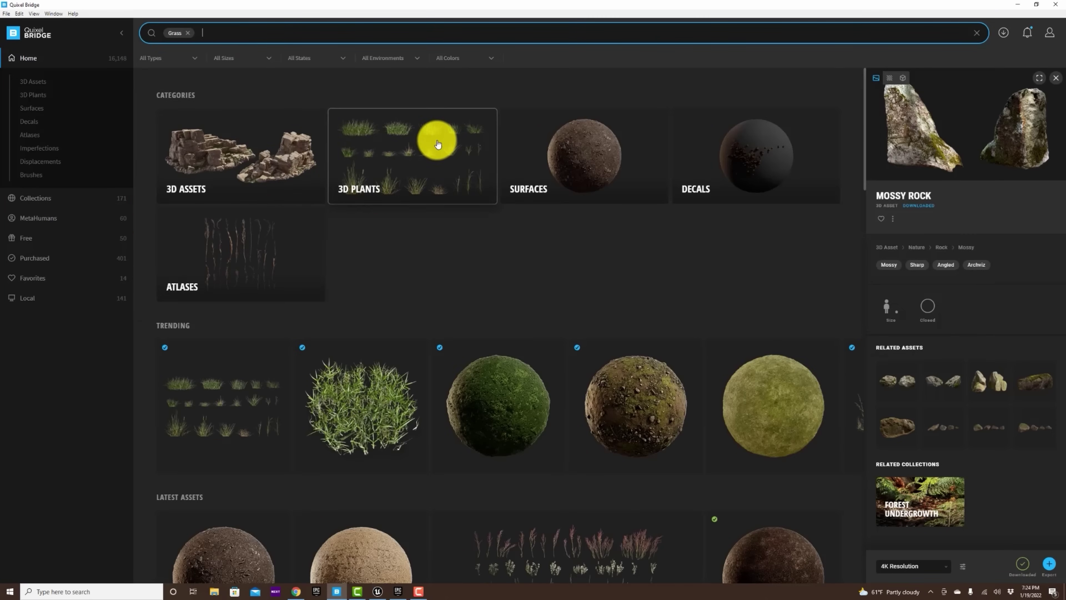
pyautogui.click(436, 144)
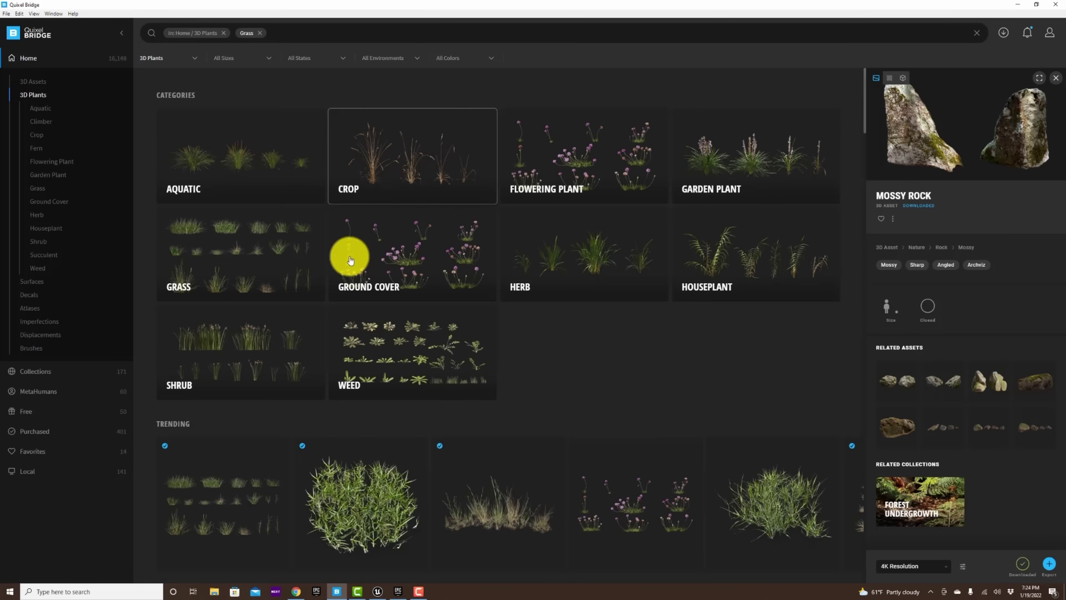
pyautogui.click(209, 473)
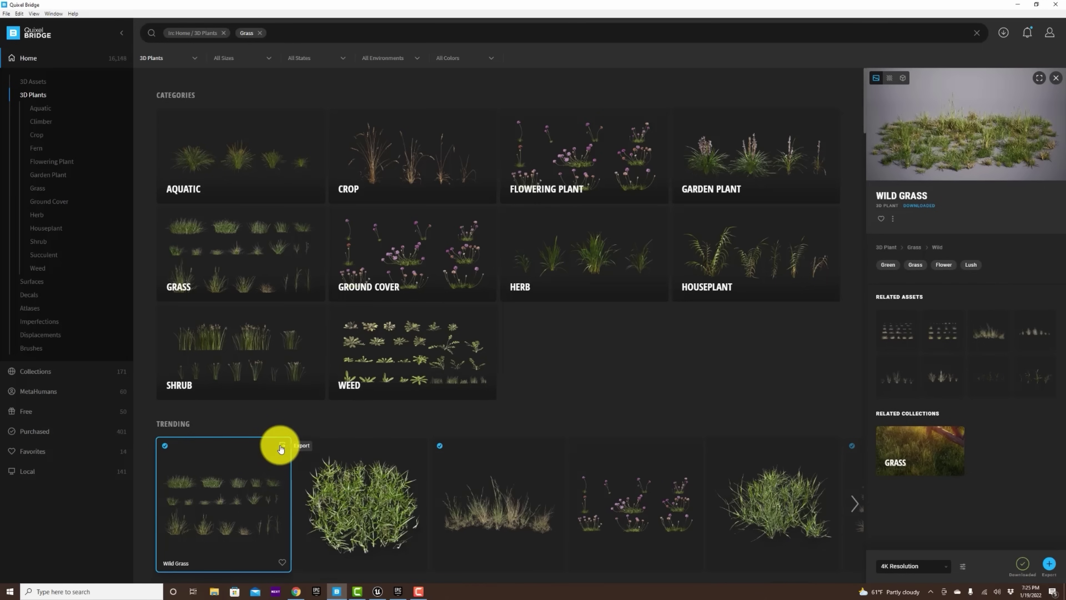
pyautogui.hotkey('alt', 'Tab')
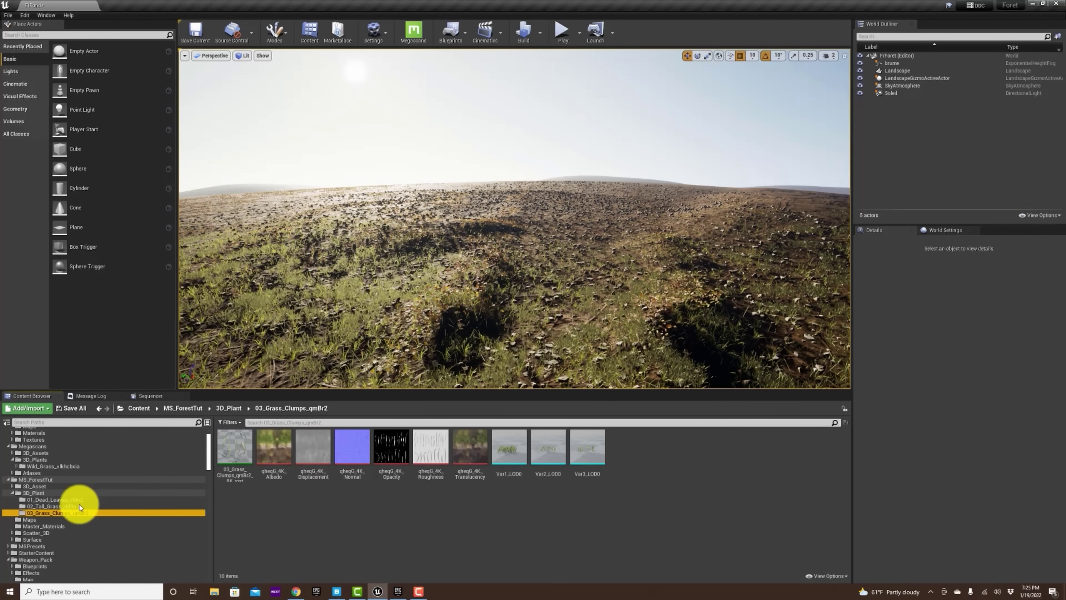
# Add the twenty wild grass meshes from the Megascans Wild_Grass_vlkhcbxia folder as foliage types
pyautogui.scroll(2, 57, 489)
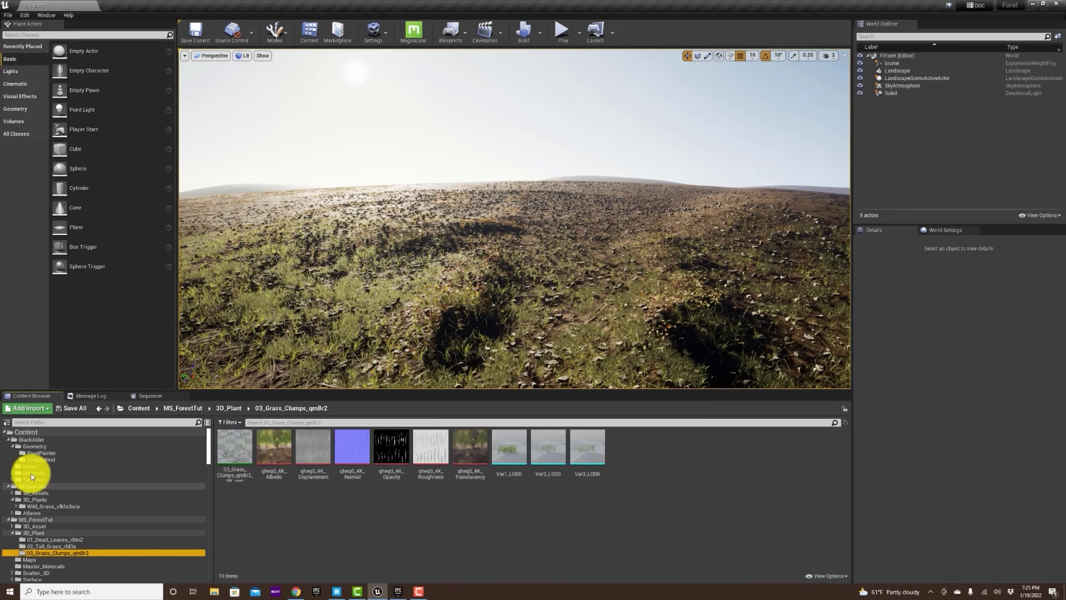
pyautogui.click(12, 494)
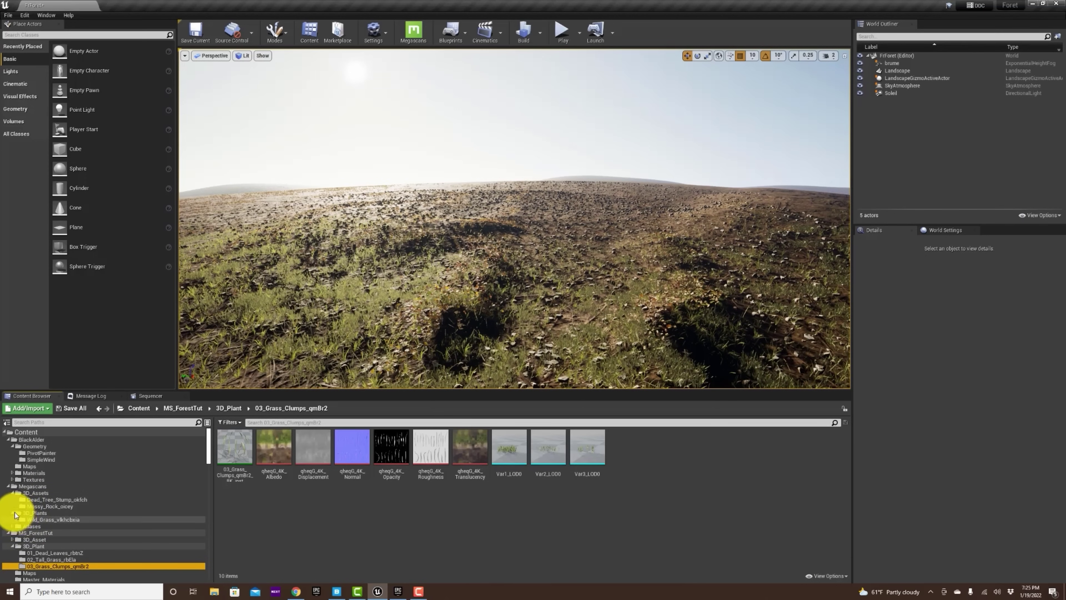
pyautogui.click(52, 520)
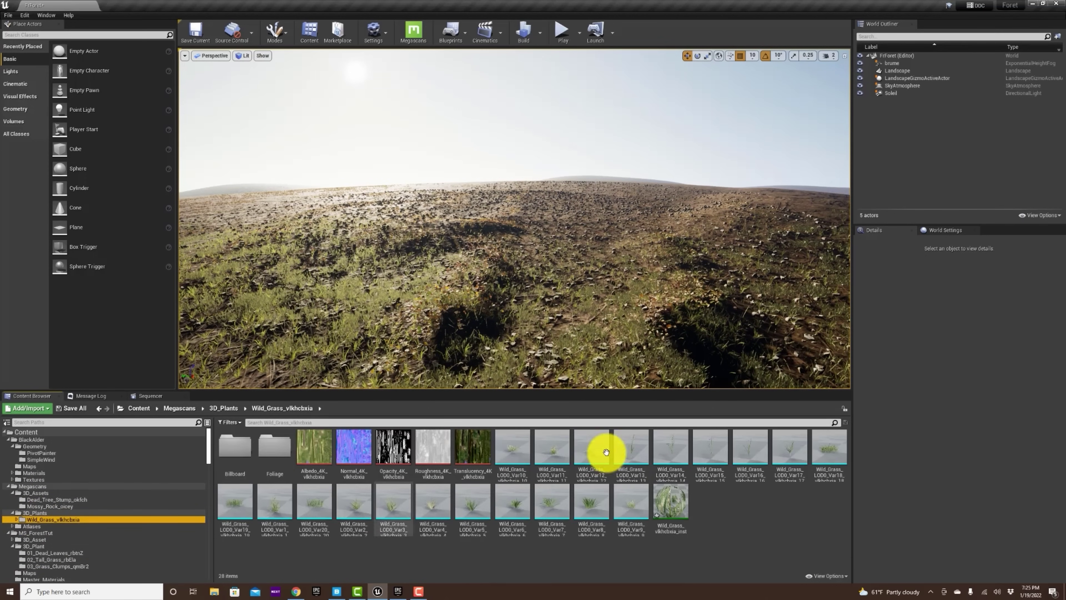
pyautogui.moveTo(510, 450)
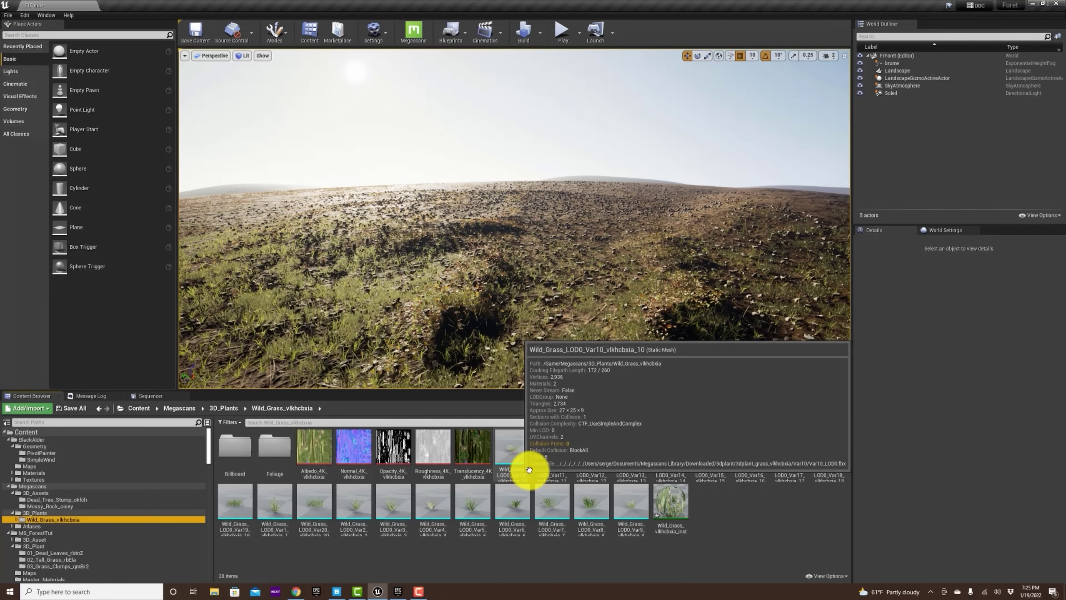
pyautogui.click(516, 446)
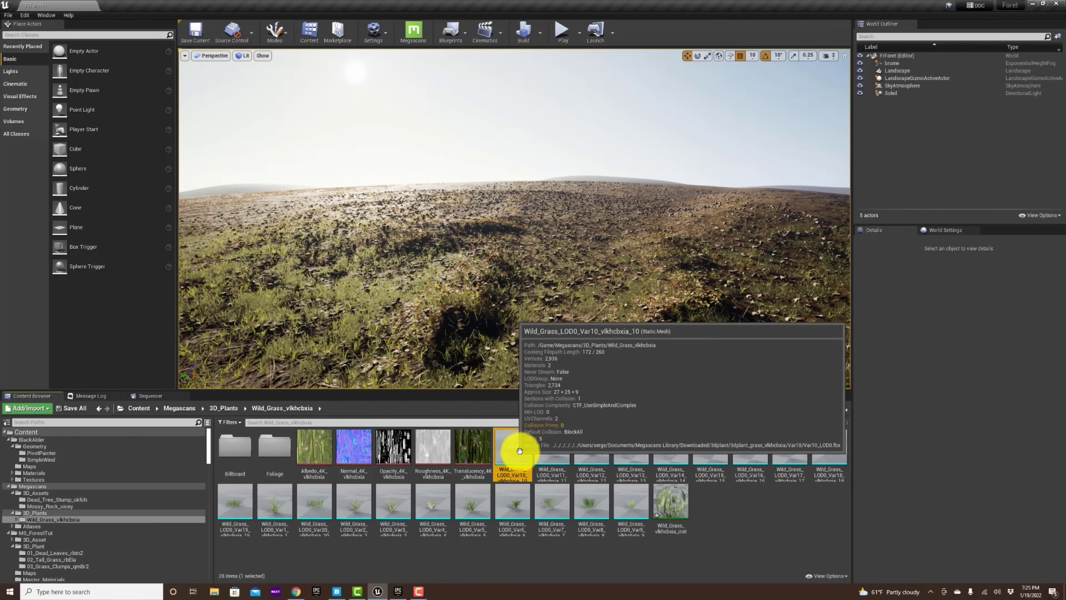
pyautogui.keyDown('shift'); pyautogui.click(635, 507); pyautogui.keyUp('shift')
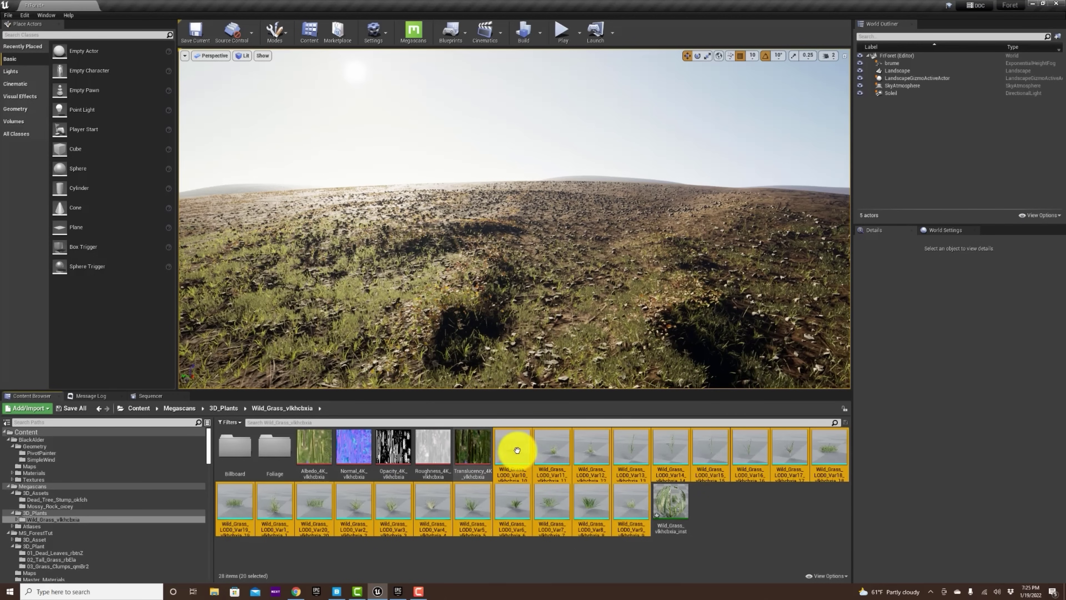
pyautogui.click(285, 40)
pyautogui.click(290, 94)
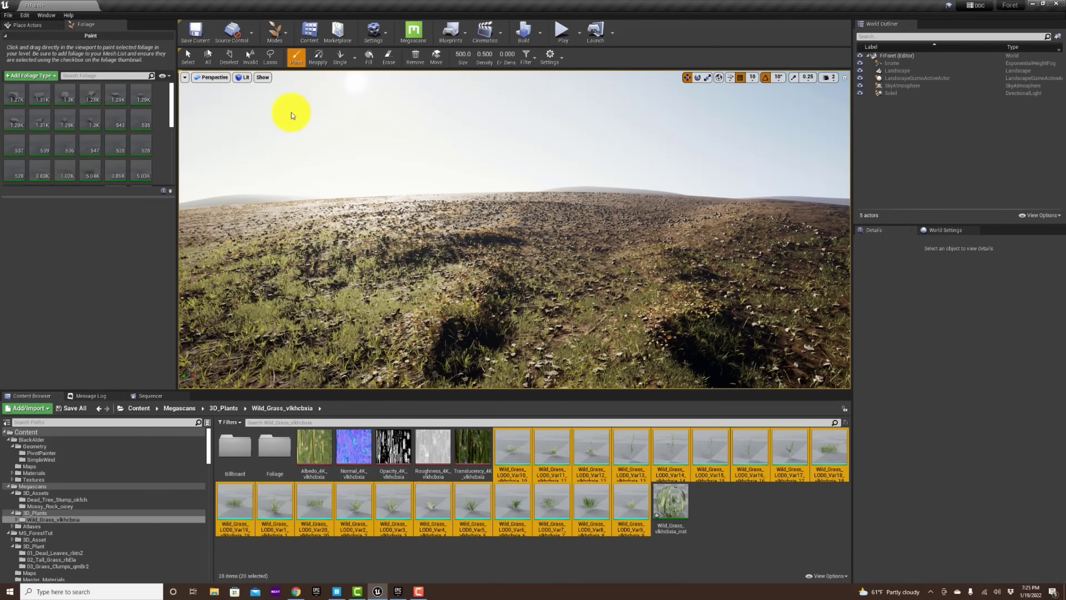
pyautogui.moveTo(267, 500); pyautogui.dragTo(145, 181)
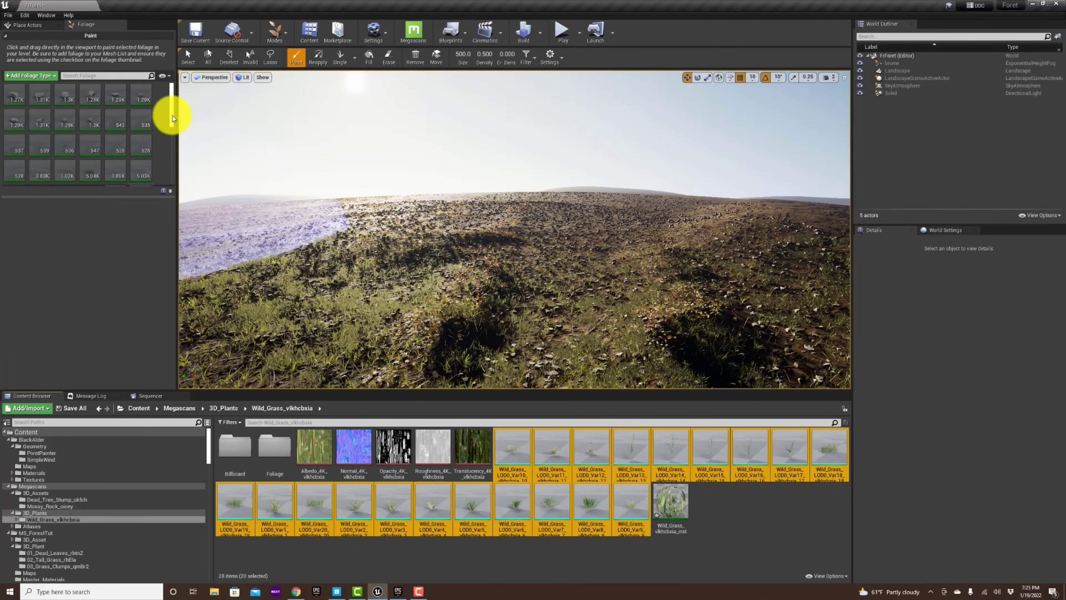
# Deactivate all existing foliage types for painting
pyautogui.moveTo(171, 118)
pyautogui.mouseDown()
pyautogui.moveTo(168, 150)
pyautogui.moveTo(169, 120)
pyautogui.moveTo(167, 138)
pyautogui.mouseUp()
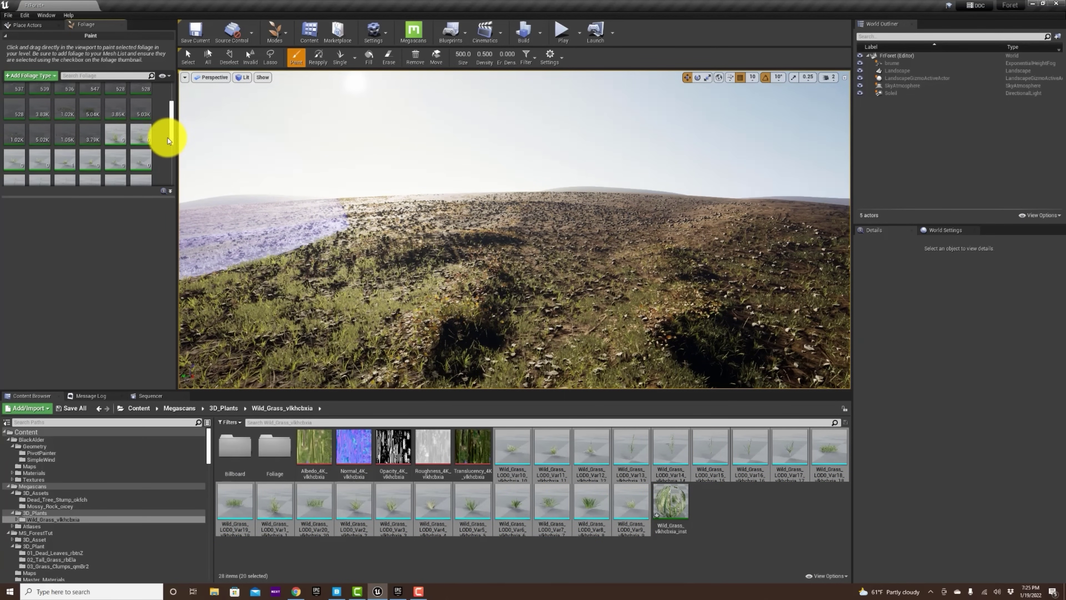
pyautogui.hotkey('ctrl', 'a')
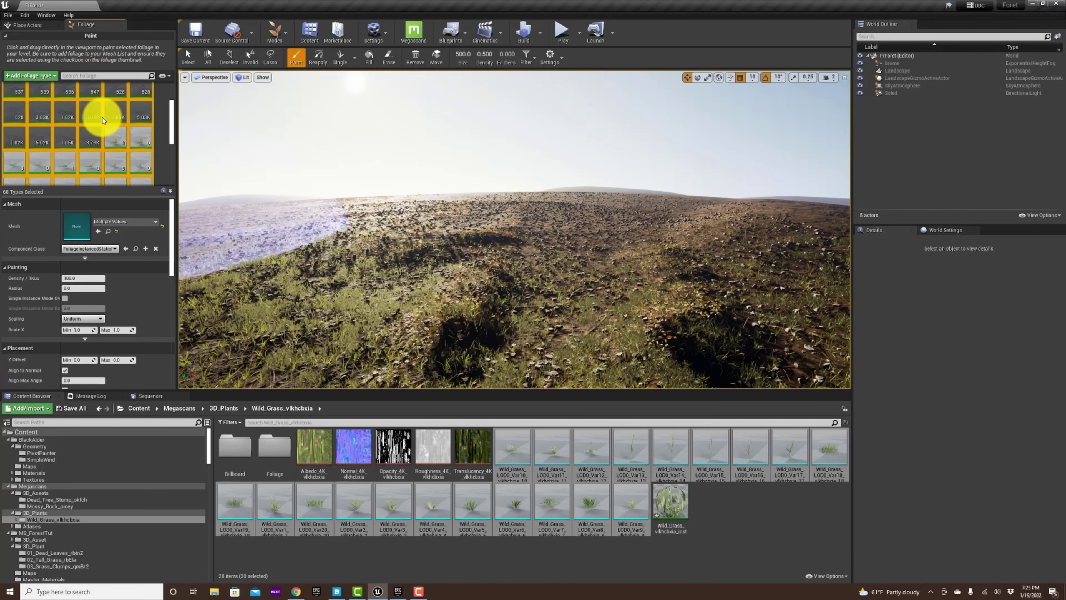
pyautogui.click(111, 129)
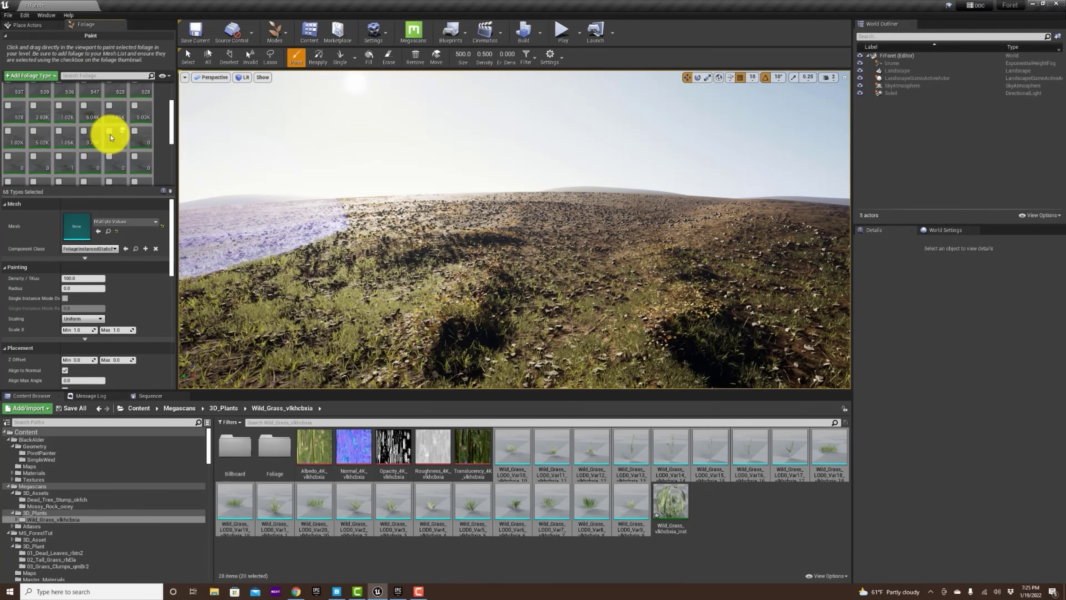
# Select all the wild grass foliage types, starting from Wild_Grass_LOD0_Var1, and activate them for painting
pyautogui.click(122, 141)
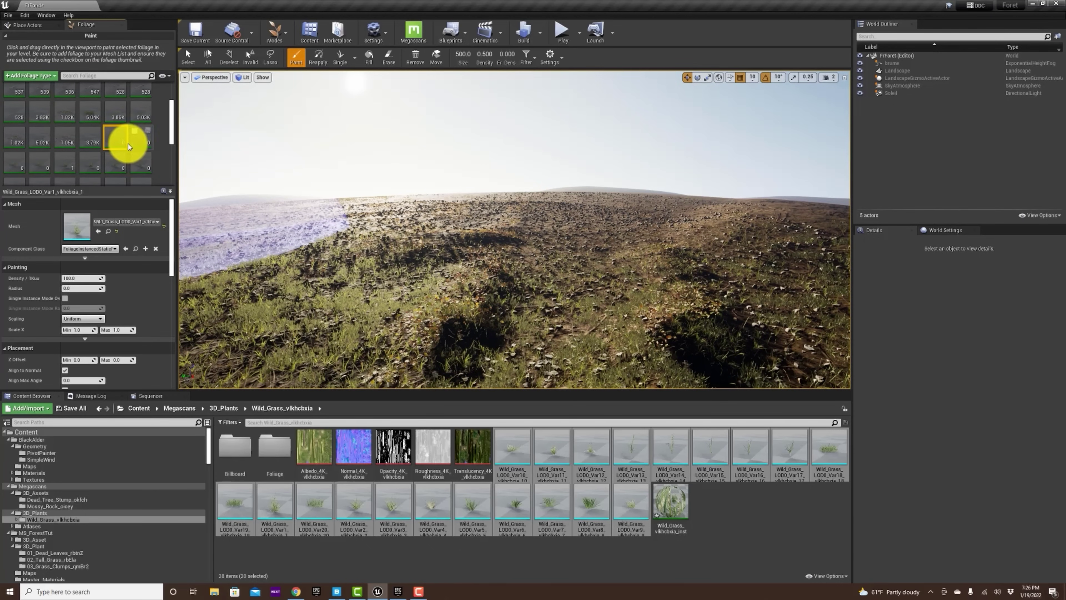
pyautogui.moveTo(172, 139); pyautogui.dragTo(164, 174)
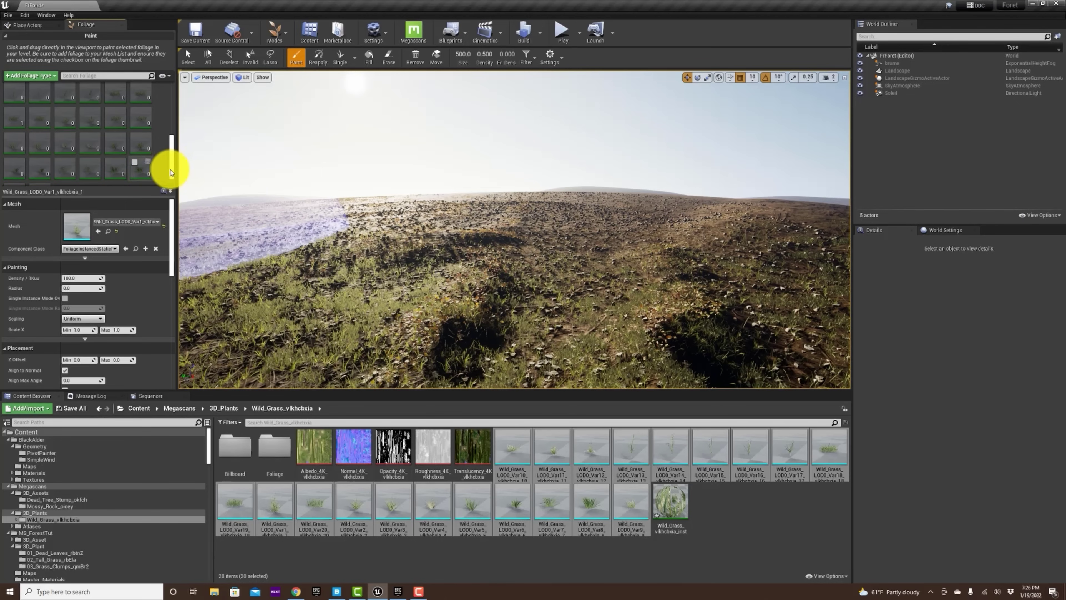
pyautogui.hotkey('ctrl', 'a')
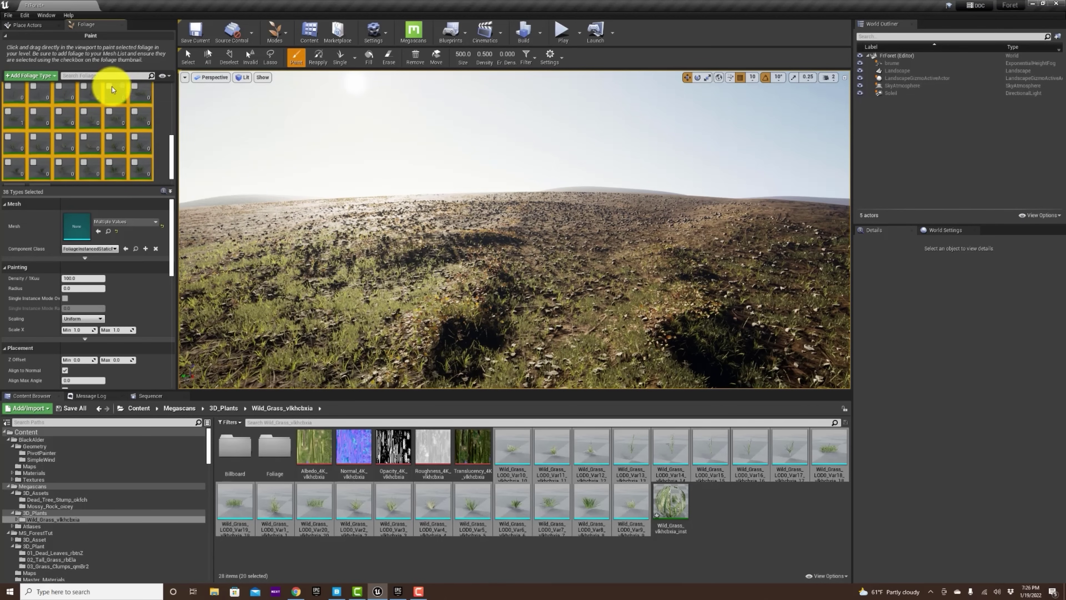
pyautogui.click(110, 85)
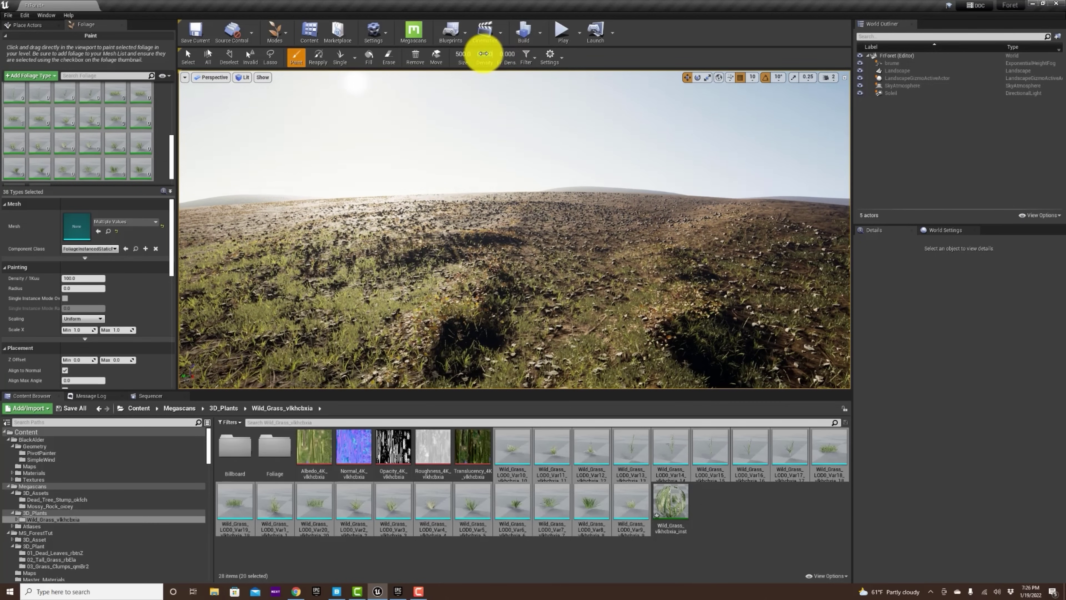
# Set the paint density to 1 and cover the whole visible hillside with wild grass using the size 500 brush
pyautogui.moveTo(362, 181)
pyautogui.mouseDown()
pyautogui.moveTo(507, 262)
pyautogui.moveTo(559, 242)
pyautogui.moveTo(637, 309)
pyautogui.moveTo(421, 305)
pyautogui.moveTo(305, 241)
pyautogui.moveTo(256, 194)
pyautogui.moveTo(390, 217)
pyautogui.moveTo(514, 217)
pyautogui.moveTo(731, 241)
pyautogui.moveTo(772, 193)
pyautogui.moveTo(797, 198)
pyautogui.moveTo(667, 198)
pyautogui.moveTo(638, 215)
pyautogui.moveTo(490, 190)
pyautogui.moveTo(393, 197)
pyautogui.moveTo(514, 205)
pyautogui.moveTo(370, 194)
pyautogui.moveTo(229, 238)
pyautogui.moveTo(200, 262)
pyautogui.moveTo(353, 388)
pyautogui.moveTo(672, 358)
pyautogui.moveTo(738, 245)
pyautogui.moveTo(804, 195)
pyautogui.moveTo(821, 205)
pyautogui.moveTo(634, 204)
pyautogui.moveTo(522, 188)
pyautogui.moveTo(407, 195)
pyautogui.moveTo(725, 272)
pyautogui.moveTo(800, 169)
pyautogui.mouseUp()
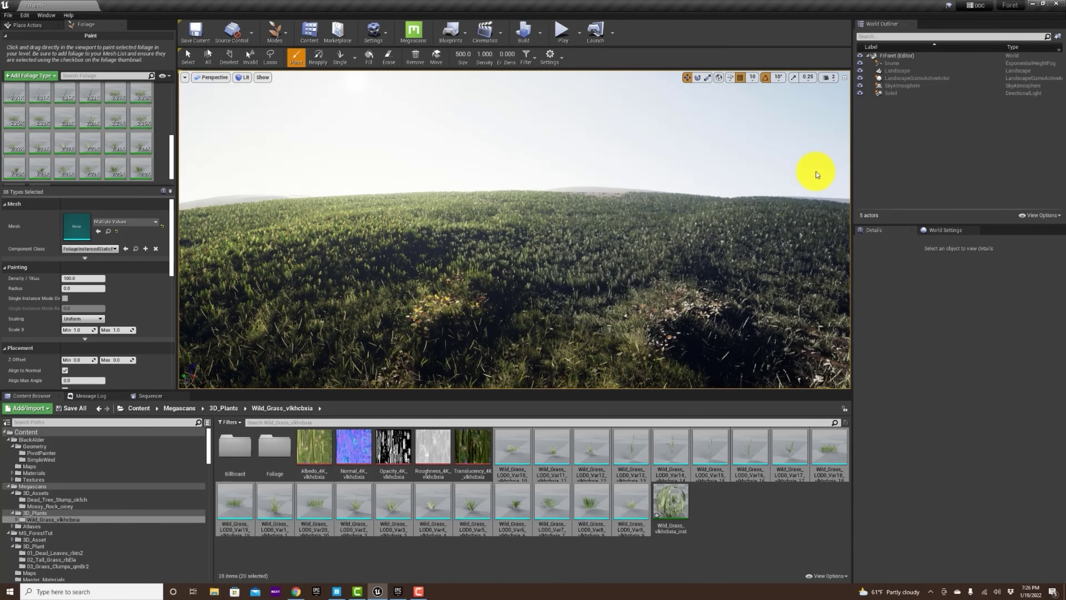
pyautogui.moveTo(765, 206)
pyautogui.mouseDown()
pyautogui.moveTo(452, 321)
pyautogui.moveTo(502, 155)
pyautogui.moveTo(454, 174)
pyautogui.mouseUp()
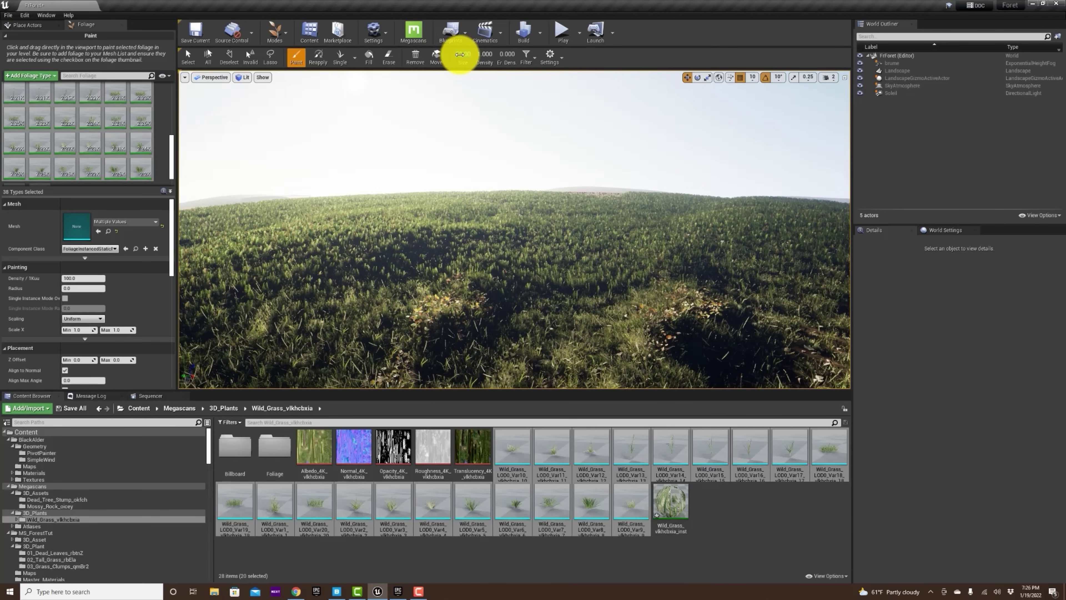
# Set the foliage brush size to 50
pyautogui.click(461, 54)
pyautogui.click(508, 58)
pyautogui.click(644, 349)
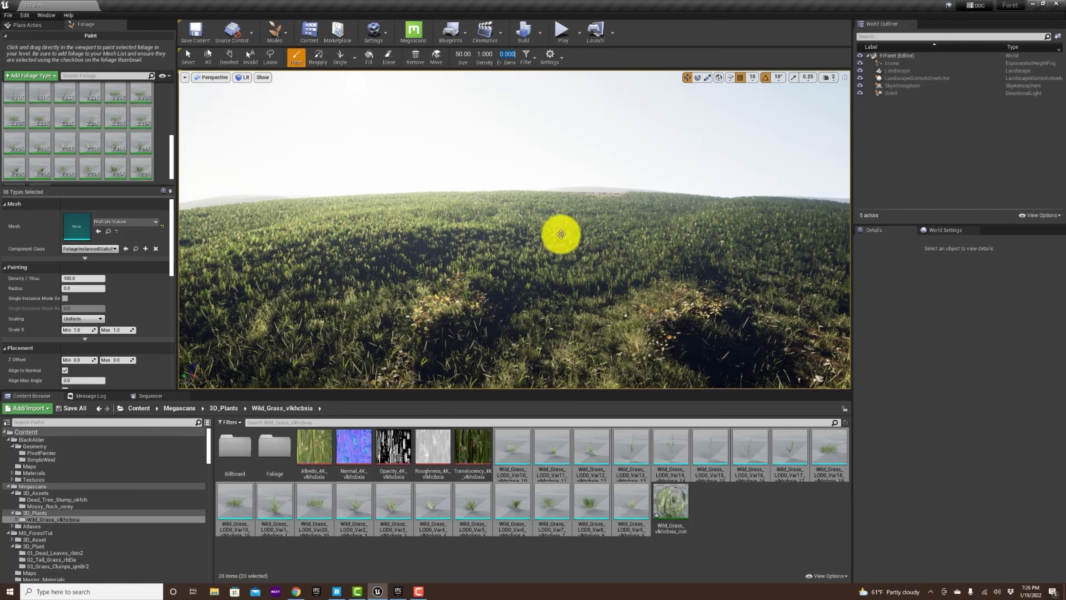
pyautogui.click(578, 250)
pyautogui.moveTo(554, 277)
pyautogui.mouseDown()
pyautogui.moveTo(602, 255)
pyautogui.moveTo(598, 339)
pyautogui.moveTo(666, 284)
pyautogui.mouseUp()
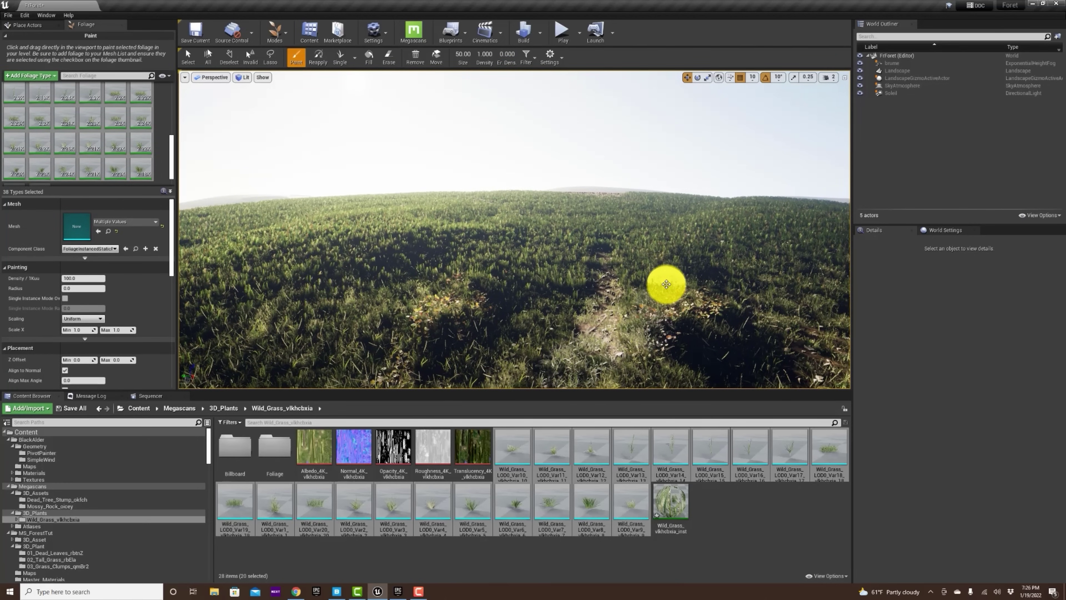
pyautogui.hotkey('ctrl', 'z')
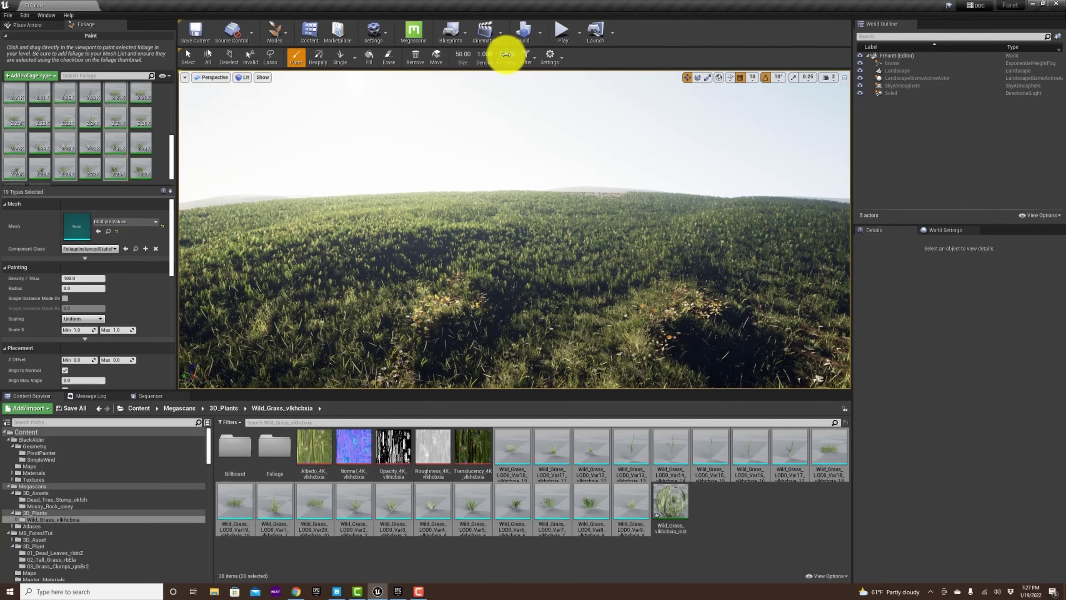
# Set the erase density to 0.5 and thin the grass along two paths running up the hill, using brush sizes 50 and 75
pyautogui.moveTo(502, 348)
pyautogui.mouseDown()
pyautogui.moveTo(473, 293)
pyautogui.moveTo(421, 334)
pyautogui.moveTo(485, 334)
pyautogui.mouseUp()
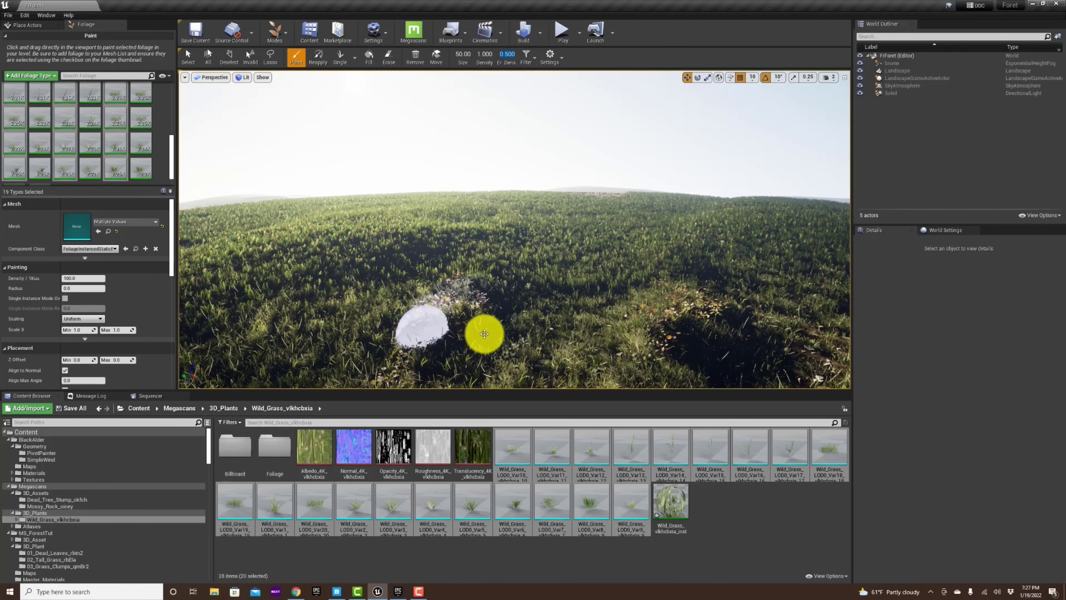
pyautogui.keyDown('shift'); pyautogui.moveTo(409, 330); pyautogui.dragTo(502, 187); pyautogui.keyUp('shift')
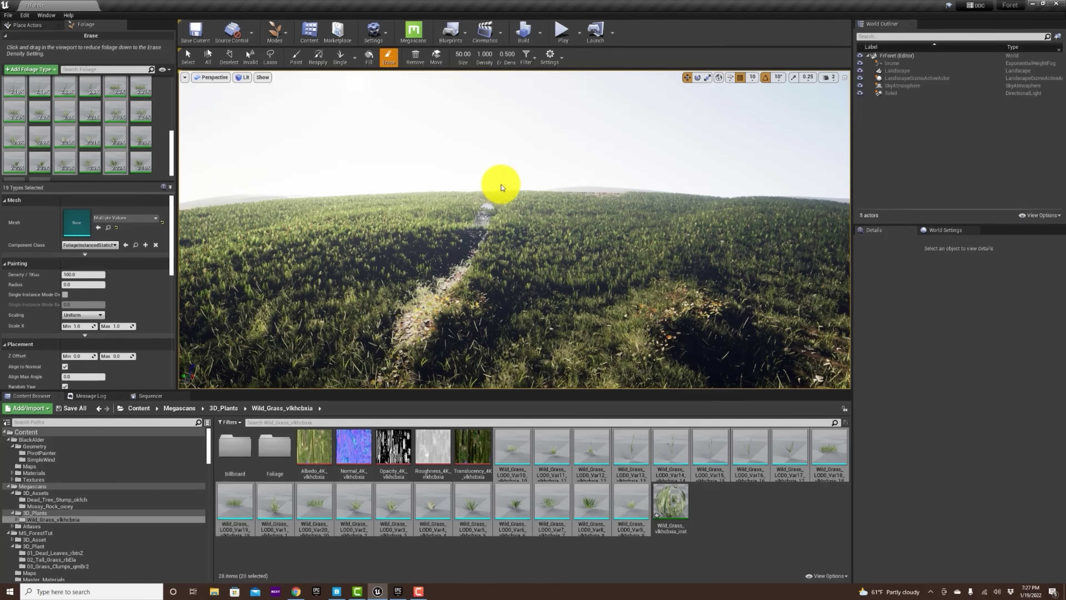
pyautogui.moveTo(587, 347)
pyautogui.keyDown('shift'); pyautogui.mouseDown()
pyautogui.moveTo(588, 374)
pyautogui.moveTo(608, 319)
pyautogui.moveTo(602, 274)
pyautogui.moveTo(581, 357)
pyautogui.mouseUp(); pyautogui.keyUp('shift')
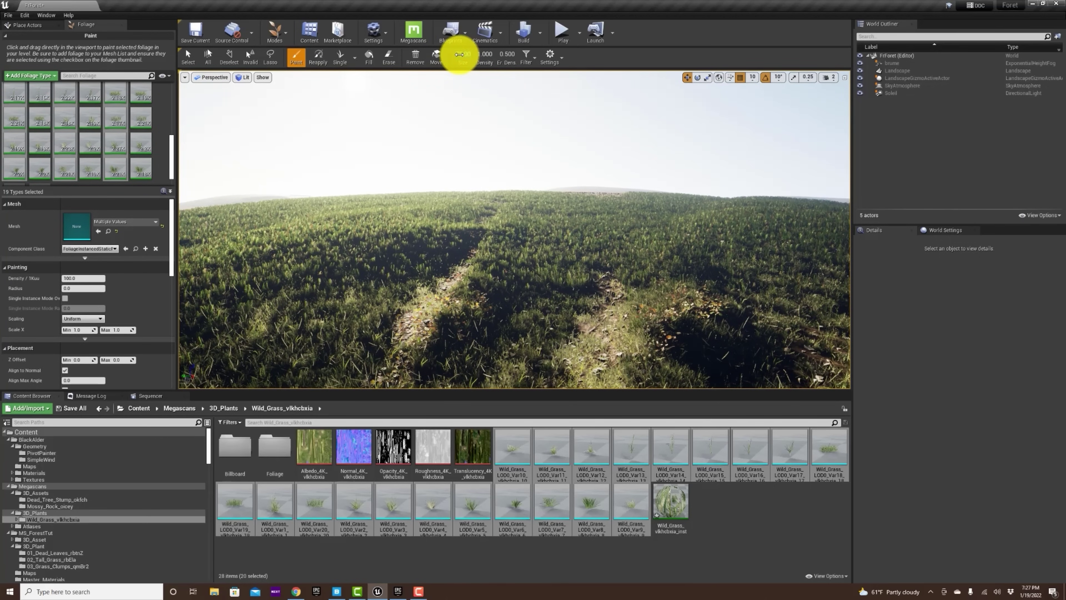
pyautogui.moveTo(600, 340)
pyautogui.keyDown('shift'); pyautogui.mouseDown()
pyautogui.moveTo(614, 207)
pyautogui.moveTo(586, 301)
pyautogui.moveTo(593, 231)
pyautogui.moveTo(583, 303)
pyautogui.moveTo(473, 264)
pyautogui.moveTo(459, 273)
pyautogui.moveTo(480, 219)
pyautogui.moveTo(373, 384)
pyautogui.mouseUp(); pyautogui.keyUp('shift')
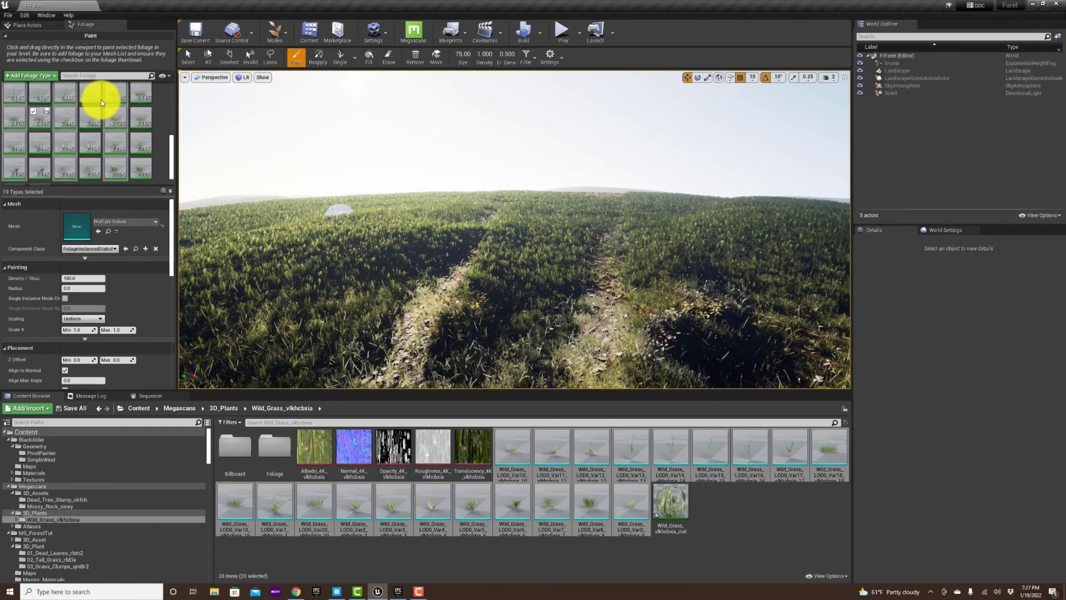
# Paint the selected wild grass foliage over the landscape along the dirt path
pyautogui.moveTo(364, 347)
pyautogui.mouseDown()
pyautogui.moveTo(612, 367)
pyautogui.moveTo(602, 288)
pyautogui.moveTo(618, 229)
pyautogui.mouseUp()
pyautogui.moveTo(622, 209)
pyautogui.mouseDown()
pyautogui.moveTo(614, 255)
pyautogui.moveTo(587, 225)
pyautogui.moveTo(623, 210)
pyautogui.moveTo(502, 205)
pyautogui.moveTo(485, 242)
pyautogui.moveTo(504, 247)
pyautogui.moveTo(475, 277)
pyautogui.moveTo(479, 295)
pyautogui.moveTo(433, 302)
pyautogui.moveTo(621, 363)
pyautogui.moveTo(684, 348)
pyautogui.moveTo(655, 321)
pyautogui.moveTo(649, 298)
pyautogui.mouseUp()
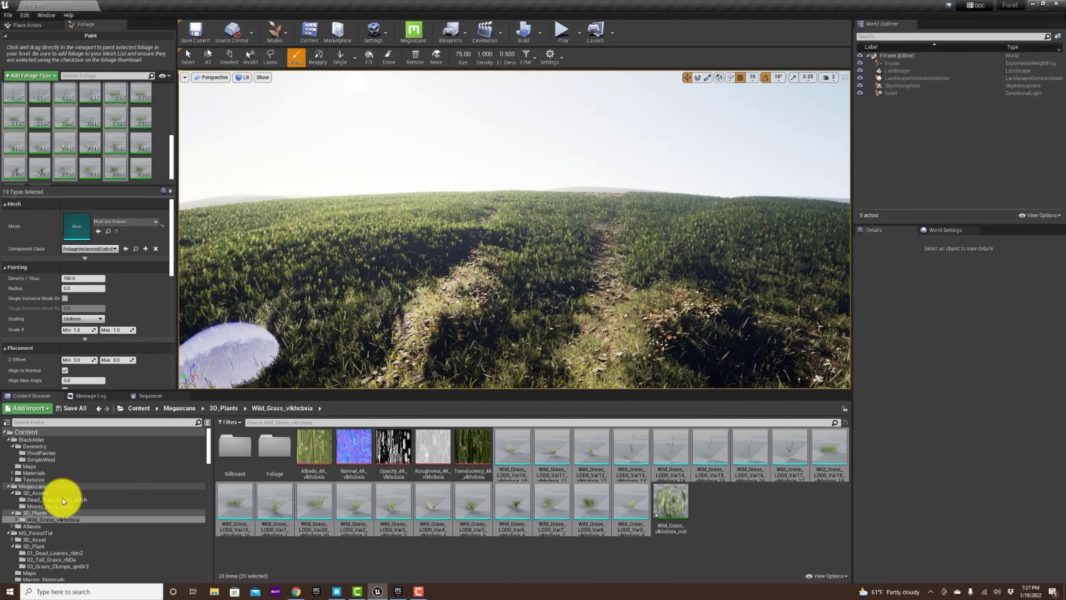
# Place the granite rock mesh from MS_ForestTut/3D_Asset/01_Granite_Rock_pkeeM on the right-hand dirt track
pyautogui.click(39, 532)
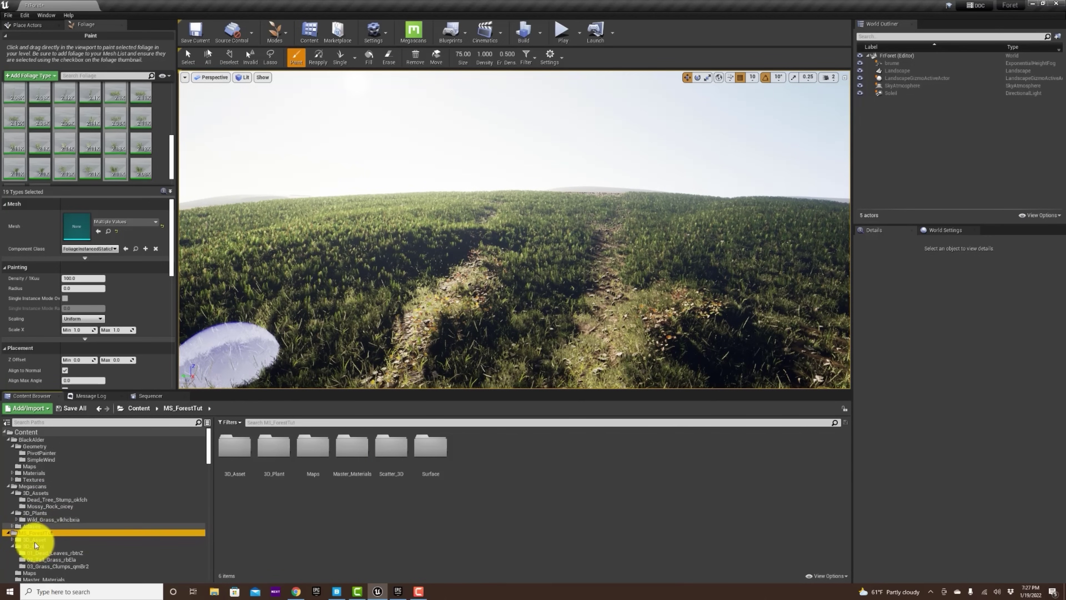
pyautogui.click(12, 541)
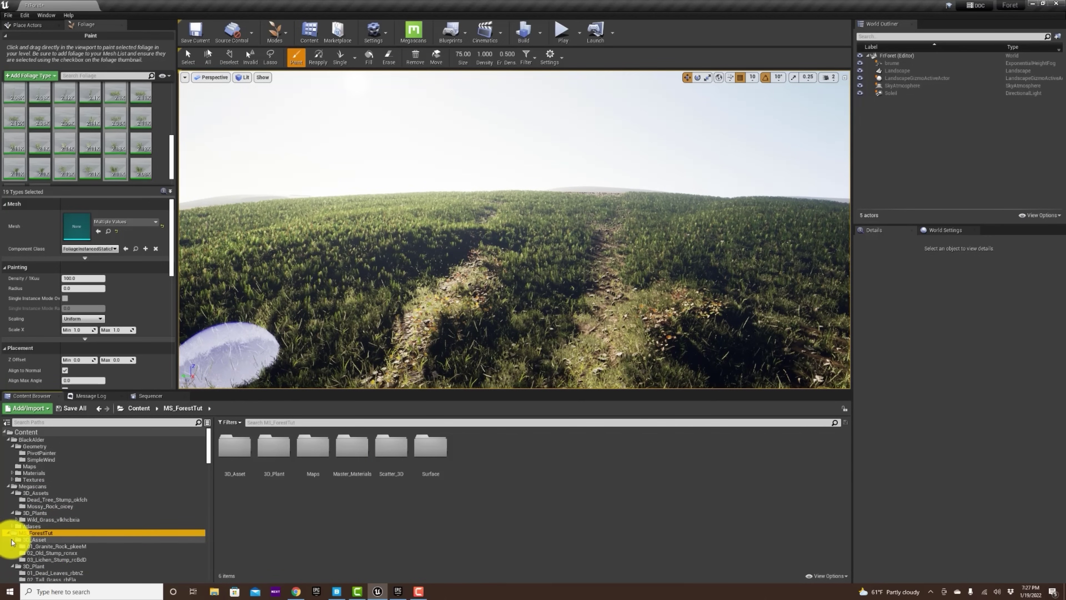
pyautogui.click(37, 540)
pyautogui.click(75, 546)
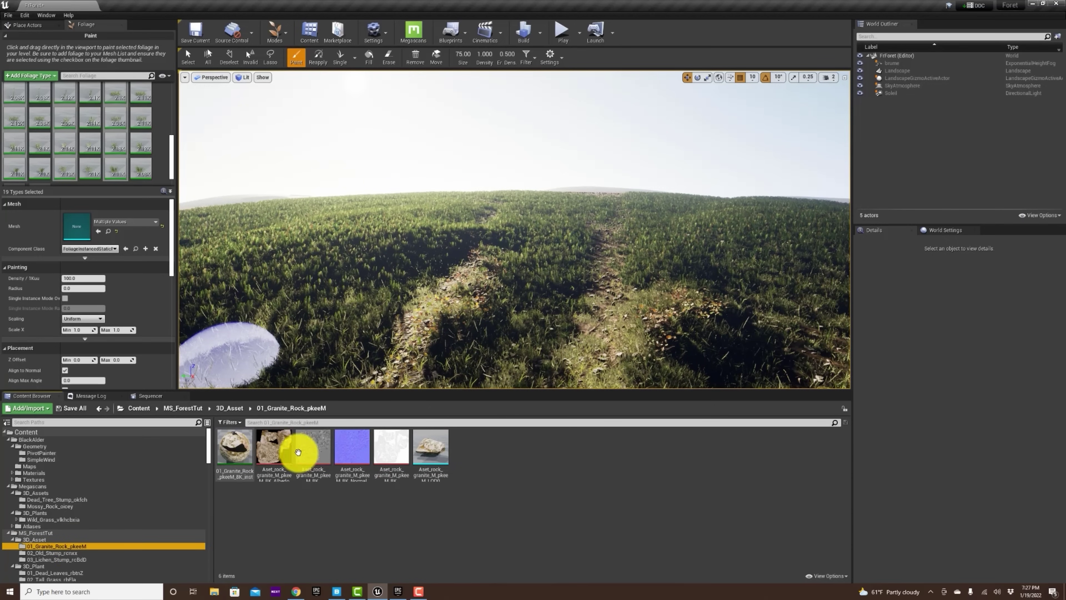
pyautogui.moveTo(437, 457)
pyautogui.mouseDown()
pyautogui.moveTo(559, 331)
pyautogui.moveTo(614, 295)
pyautogui.moveTo(606, 381)
pyautogui.mouseUp()
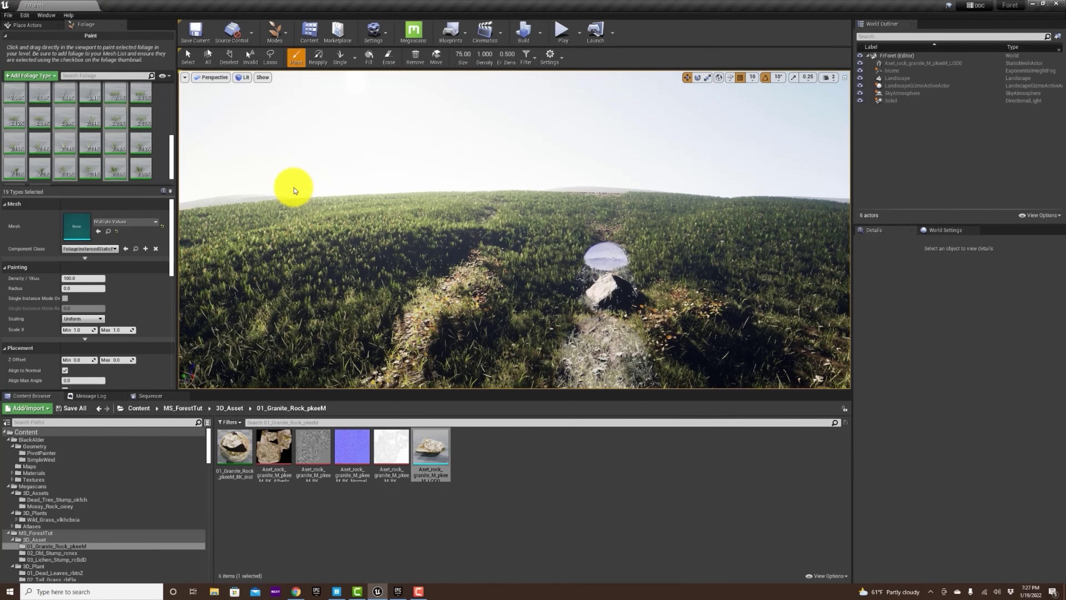
# Leave foliage mode for Select mode and move the granite rock beside the right-hand track, to X 5403, Y -631, Z 246
pyautogui.click(278, 36)
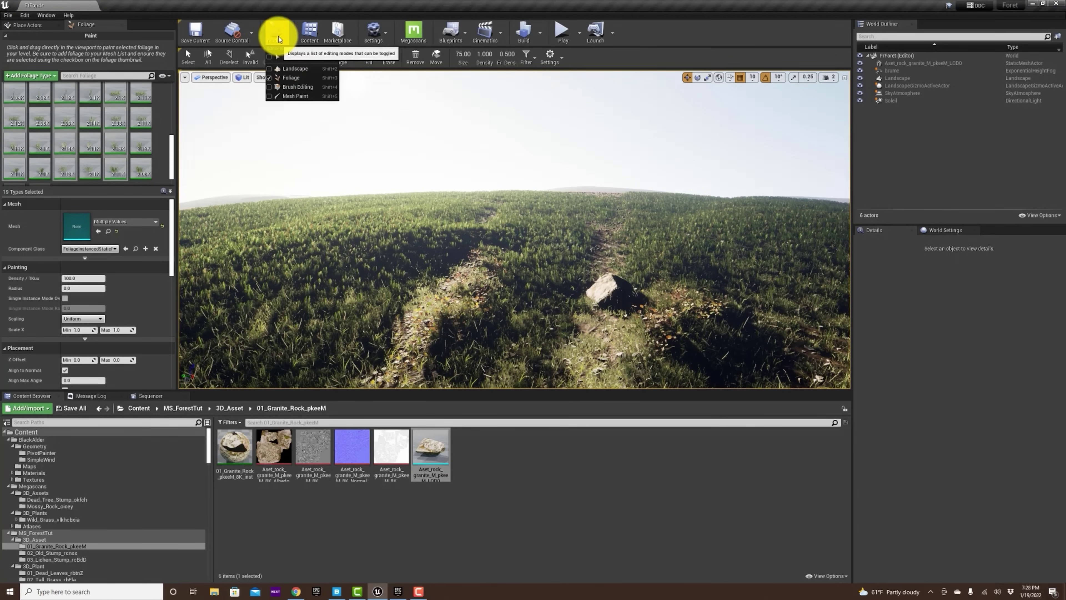
pyautogui.click(289, 56)
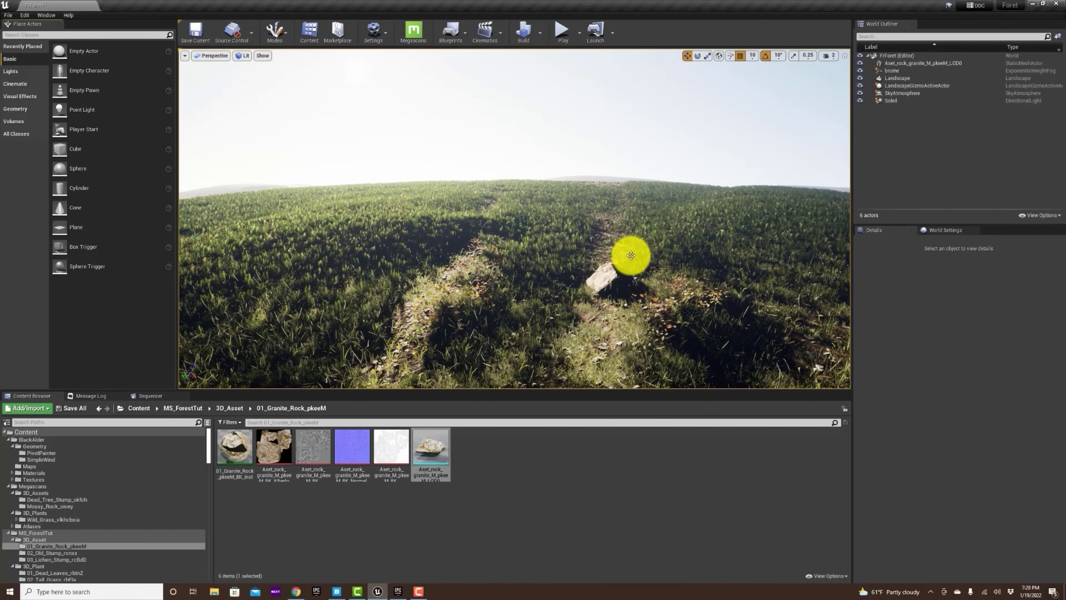
pyautogui.click(616, 273)
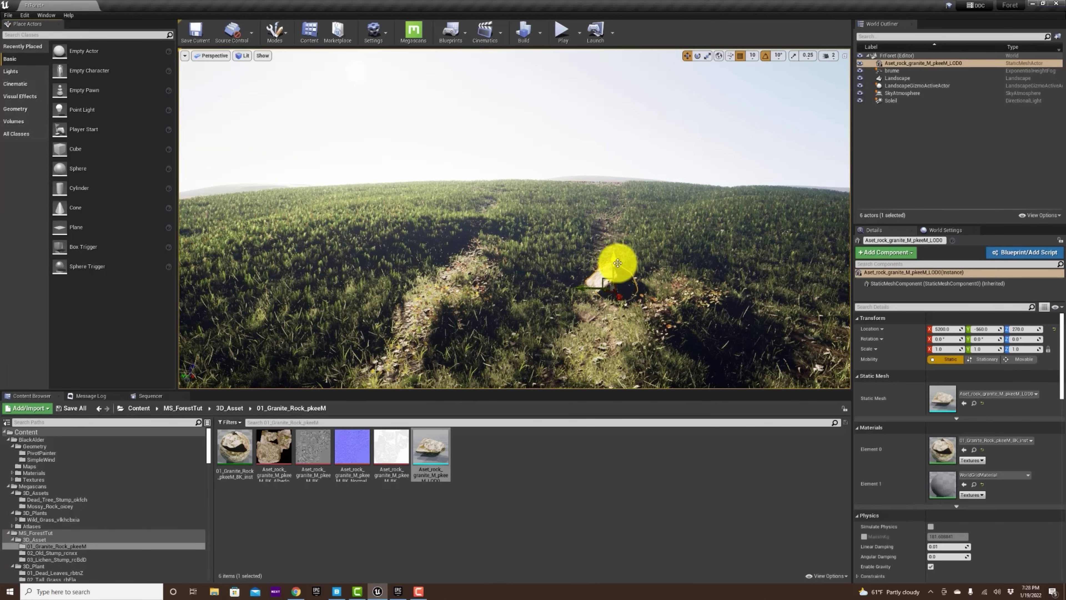
pyautogui.moveTo(636, 327); pyautogui.dragTo(615, 310)
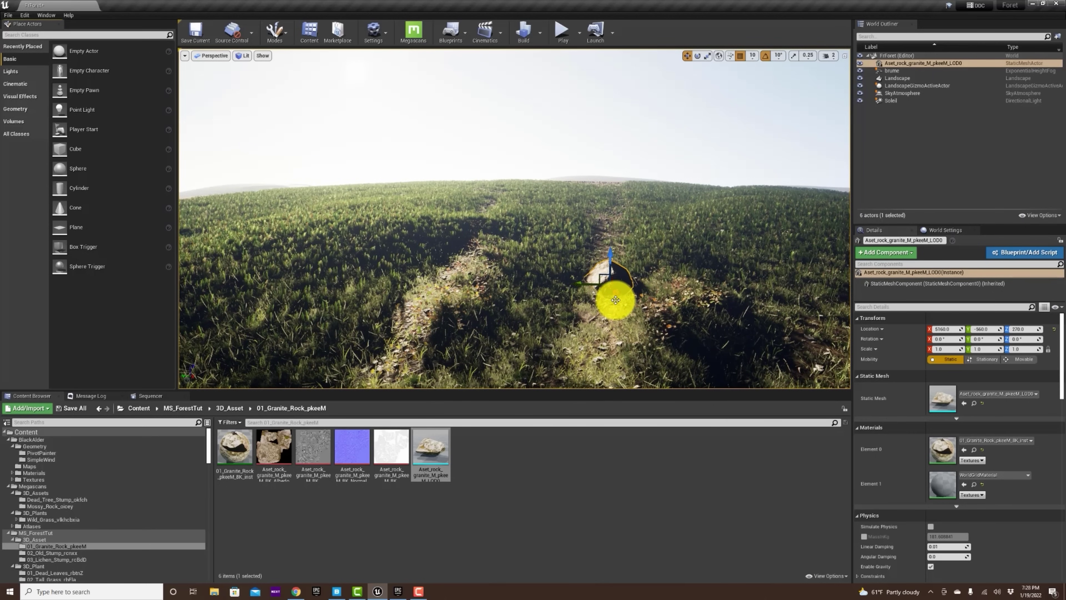
pyautogui.moveTo(579, 283); pyautogui.dragTo(616, 236)
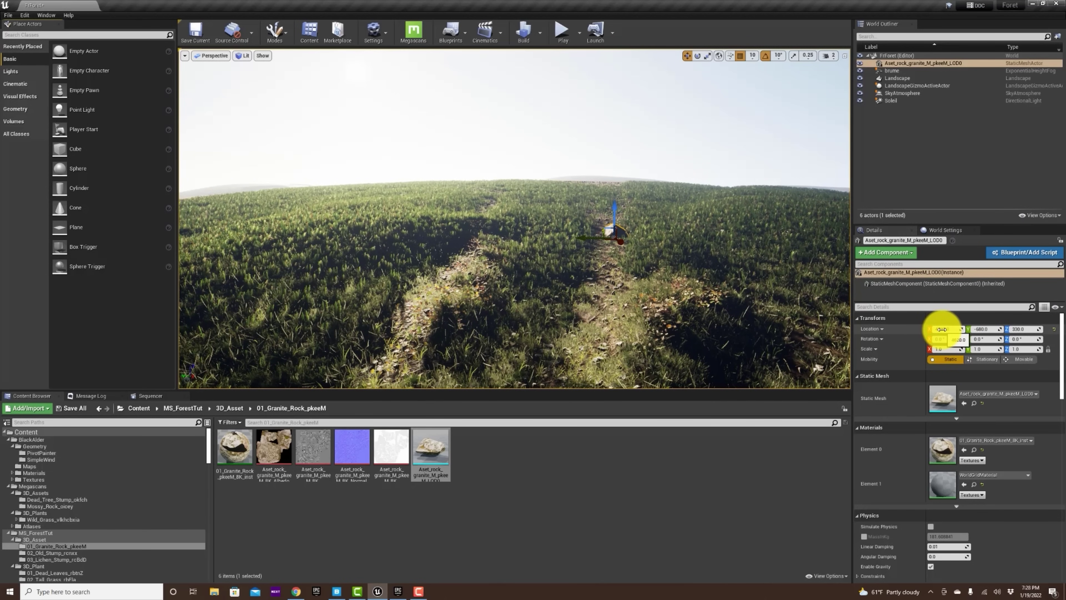
pyautogui.moveTo(942, 329); pyautogui.dragTo(1024, 332)
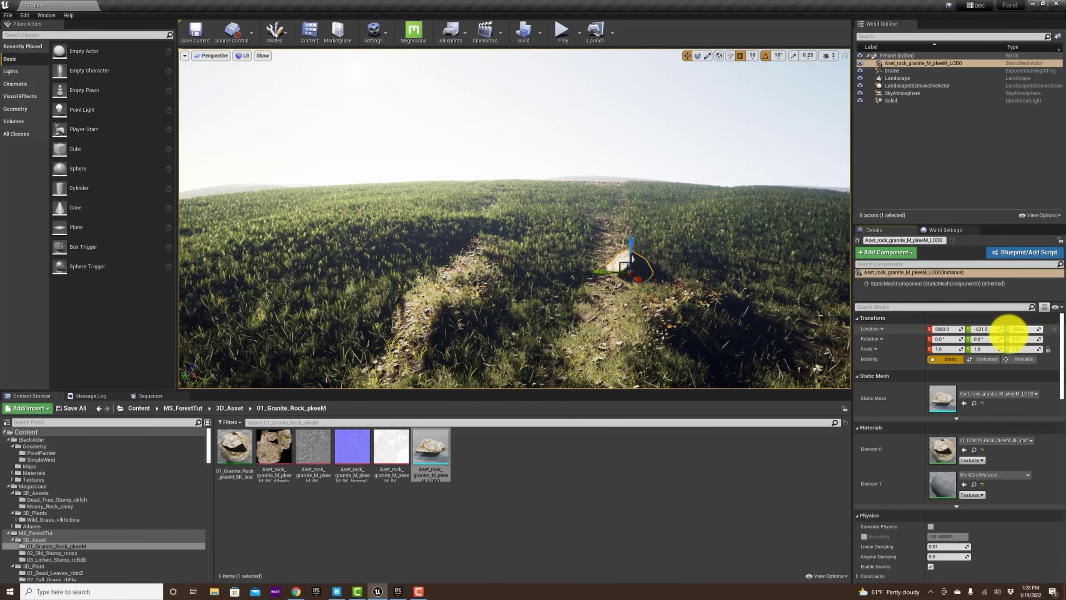
pyautogui.moveTo(646, 277); pyautogui.dragTo(738, 454)
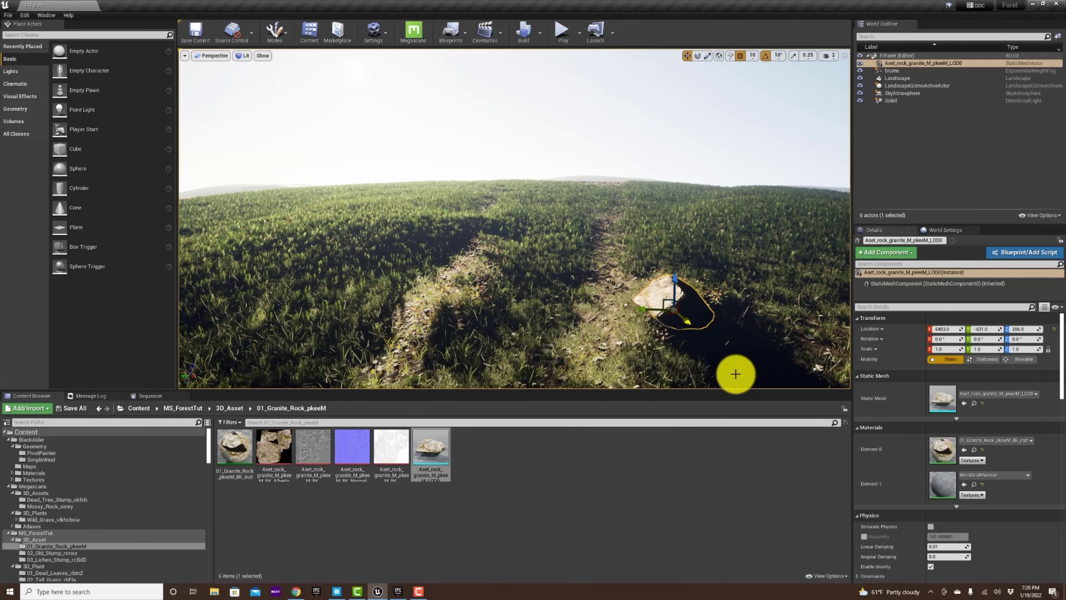
pyautogui.moveTo(676, 313); pyautogui.dragTo(673, 318)
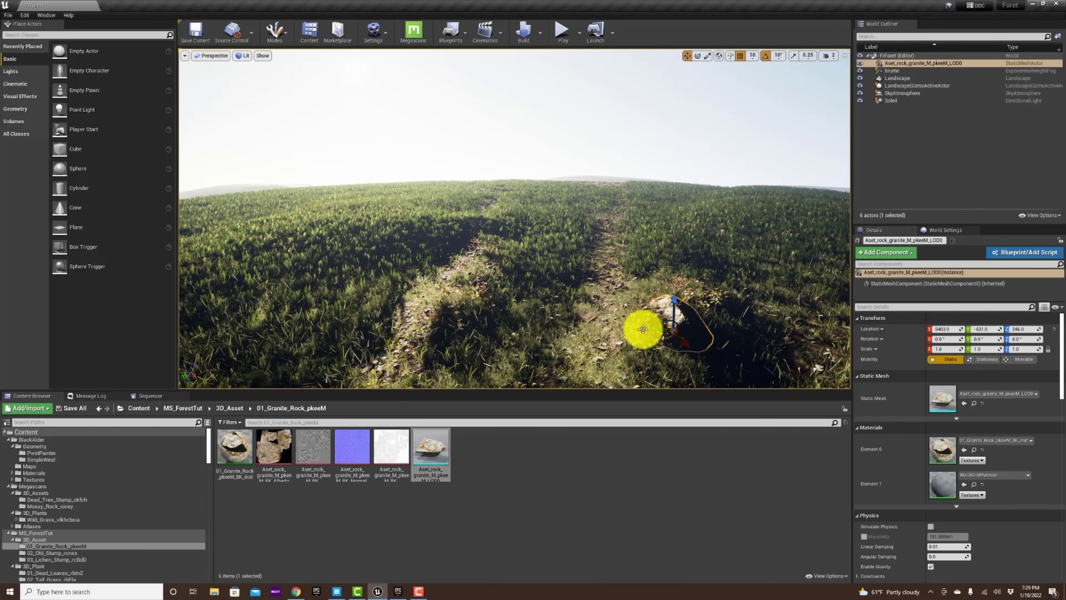
# Duplicate the granite rock to the left side of the path and raise the copy to Z 256
pyautogui.keyDown('alt'); pyautogui.moveTo(641, 329); pyautogui.dragTo(226, 310); pyautogui.keyUp('alt')
pyautogui.moveTo(302, 309)
pyautogui.keyDown('alt'); pyautogui.mouseDown()
pyautogui.moveTo(383, 302)
pyautogui.moveTo(356, 320)
pyautogui.moveTo(312, 310)
pyautogui.mouseUp(); pyautogui.keyUp('alt')
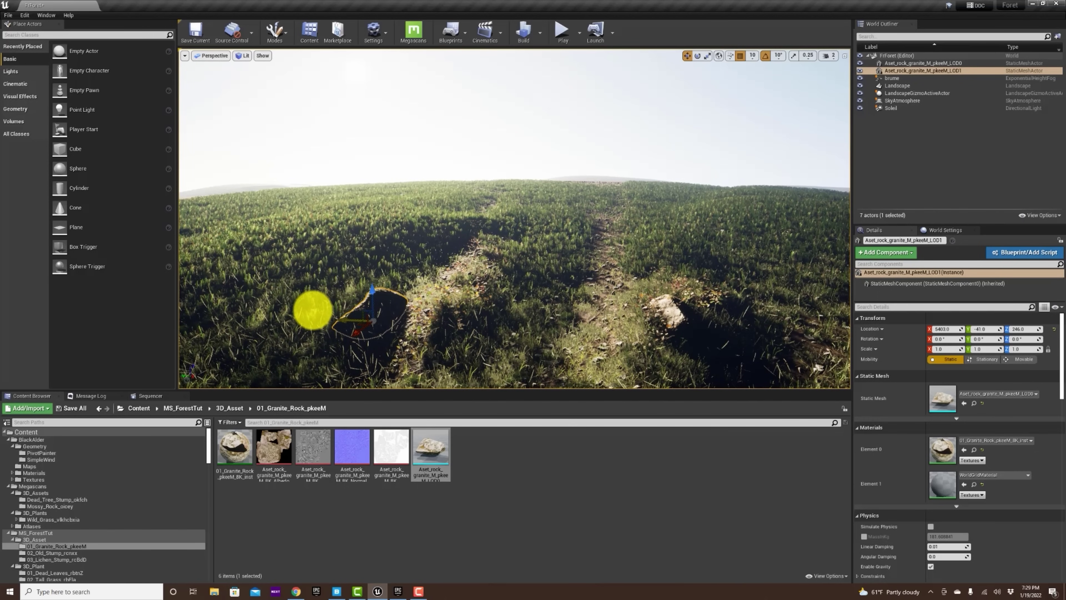
pyautogui.moveTo(370, 306); pyautogui.dragTo(361, 297)
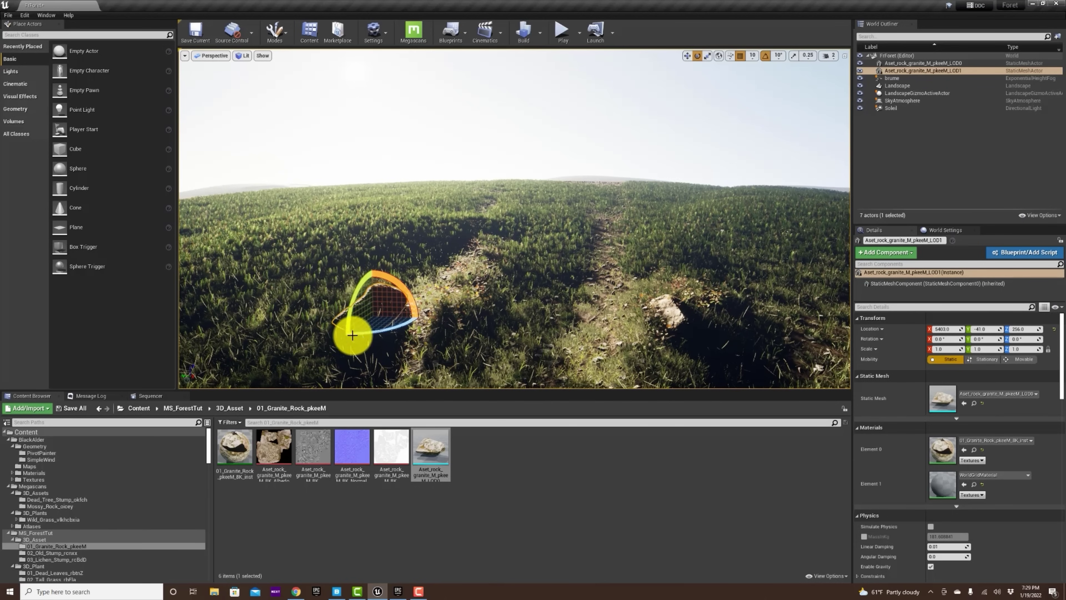
# Rotate the left granite rock around its vertical axis and sink it deeper into the grass
pyautogui.moveTo(395, 331); pyautogui.dragTo(474, 287)
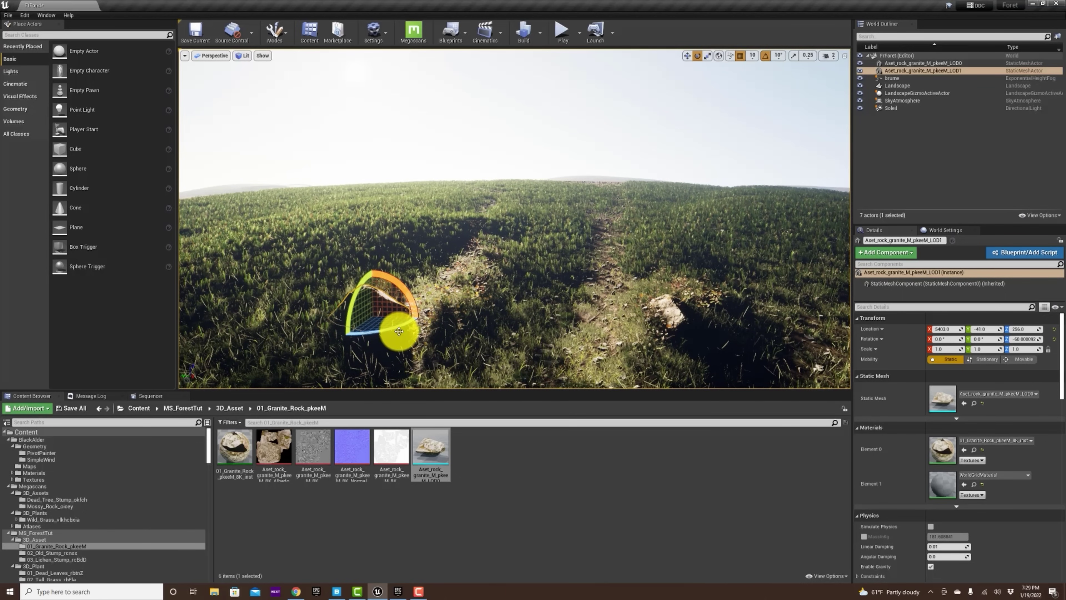
pyautogui.press('w')
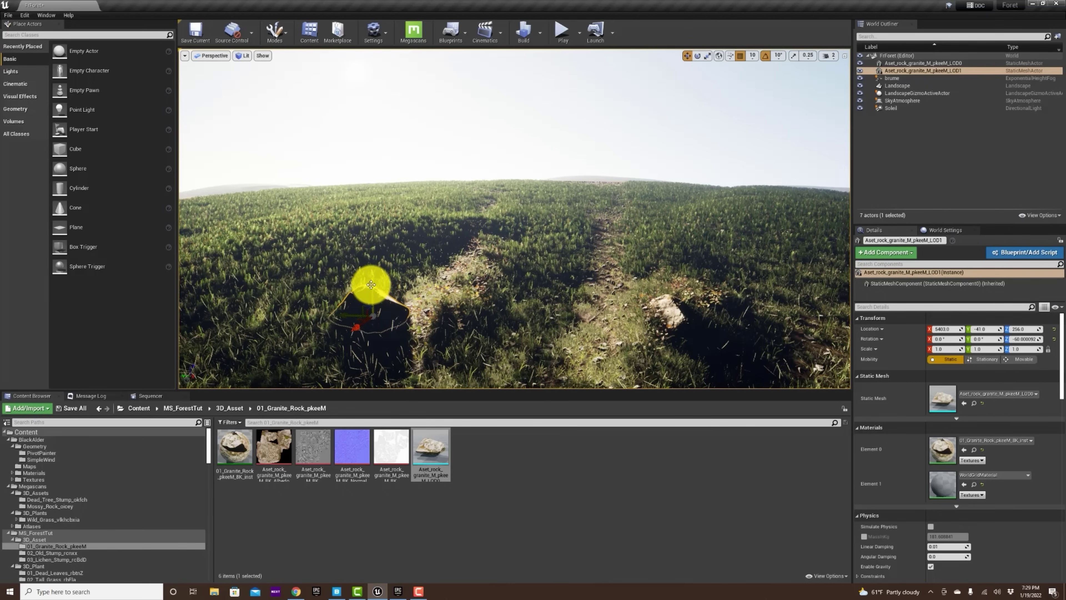
pyautogui.moveTo(376, 298); pyautogui.dragTo(377, 308)
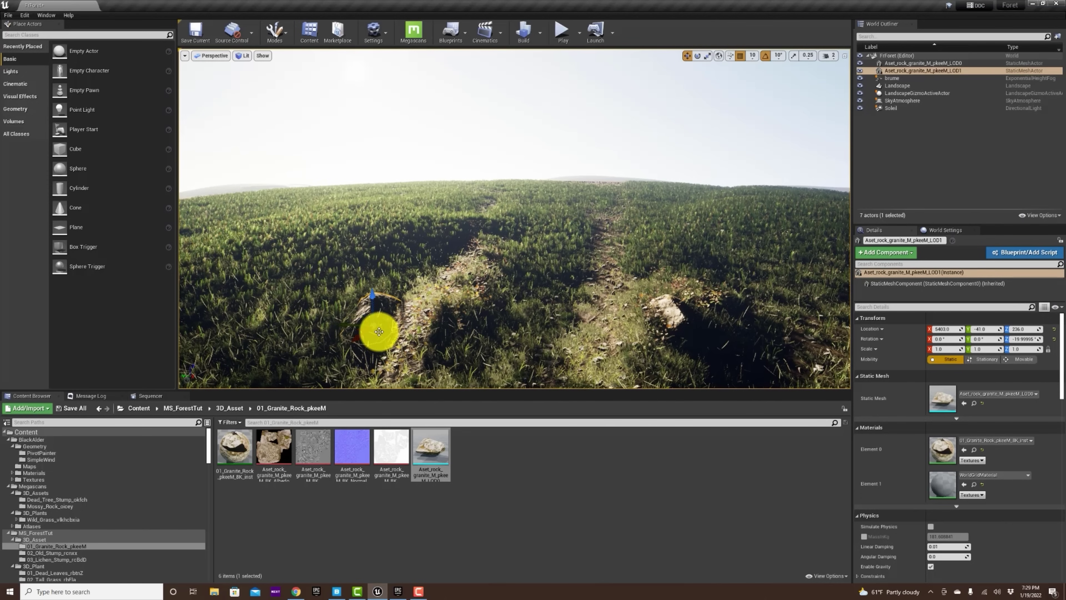
pyautogui.moveTo(390, 339); pyautogui.dragTo(277, 345)
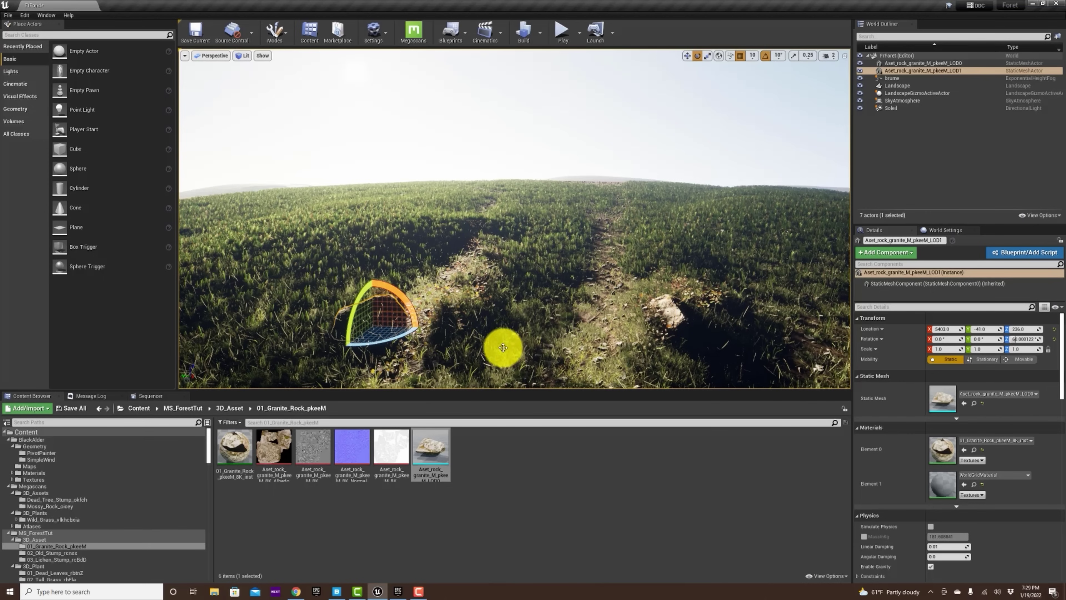
pyautogui.press('w')
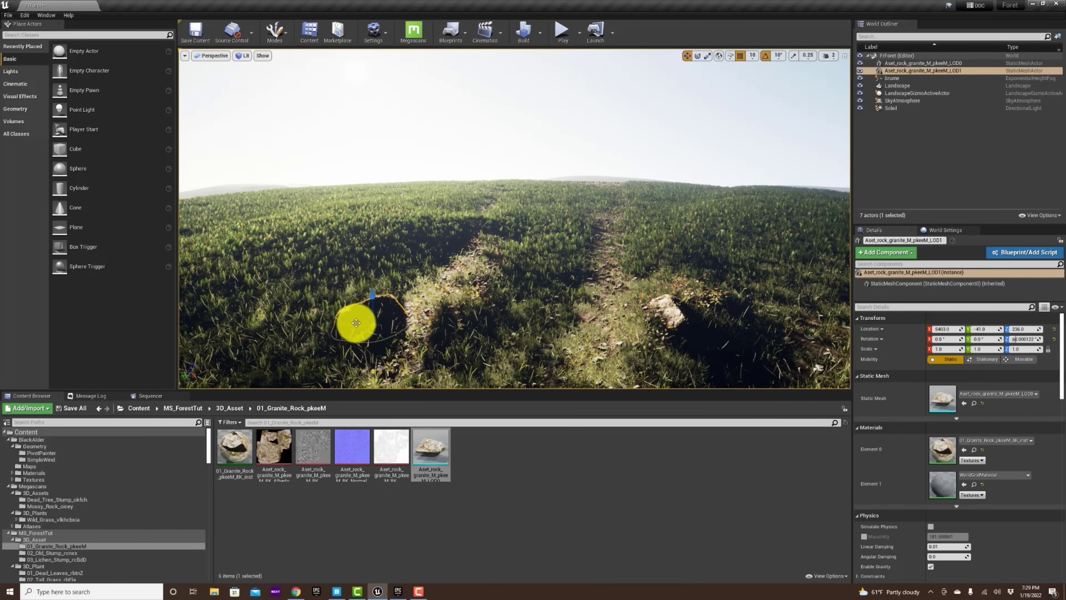
# Duplicate the left granite rock and move the copy farther back along the right-hand track, to X 4927, Y -521
pyautogui.keyDown('alt'); pyautogui.moveTo(342, 323); pyautogui.dragTo(681, 340); pyautogui.keyUp('alt')
pyautogui.moveTo(617, 347); pyautogui.dragTo(607, 231)
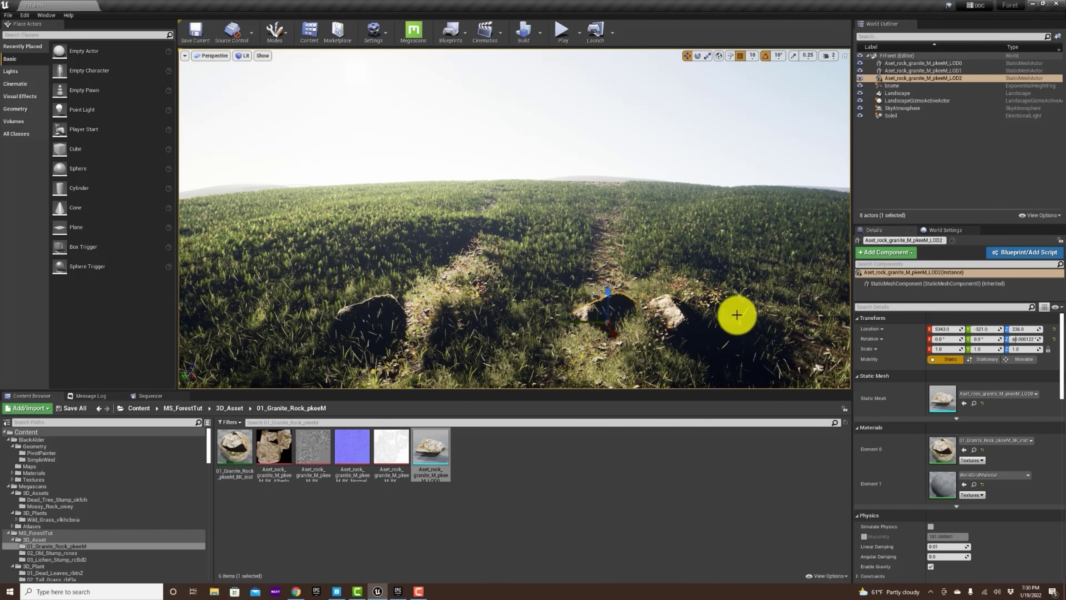
pyautogui.moveTo(938, 328); pyautogui.dragTo(687, 347)
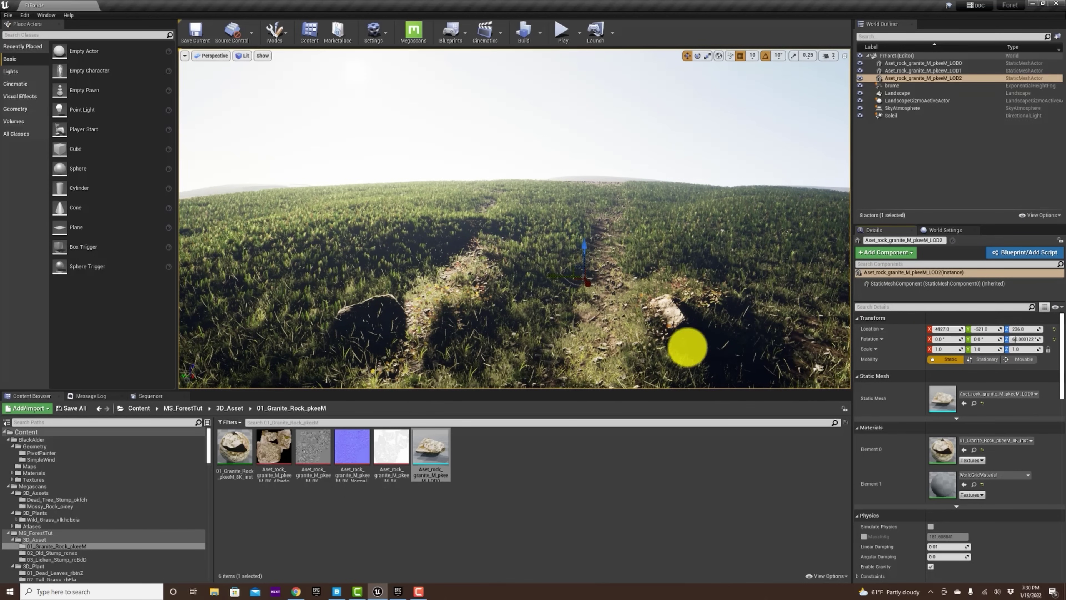
pyautogui.moveTo(1023, 329)
pyautogui.mouseDown()
pyautogui.moveTo(1048, 315)
pyautogui.moveTo(1031, 332)
pyautogui.mouseUp()
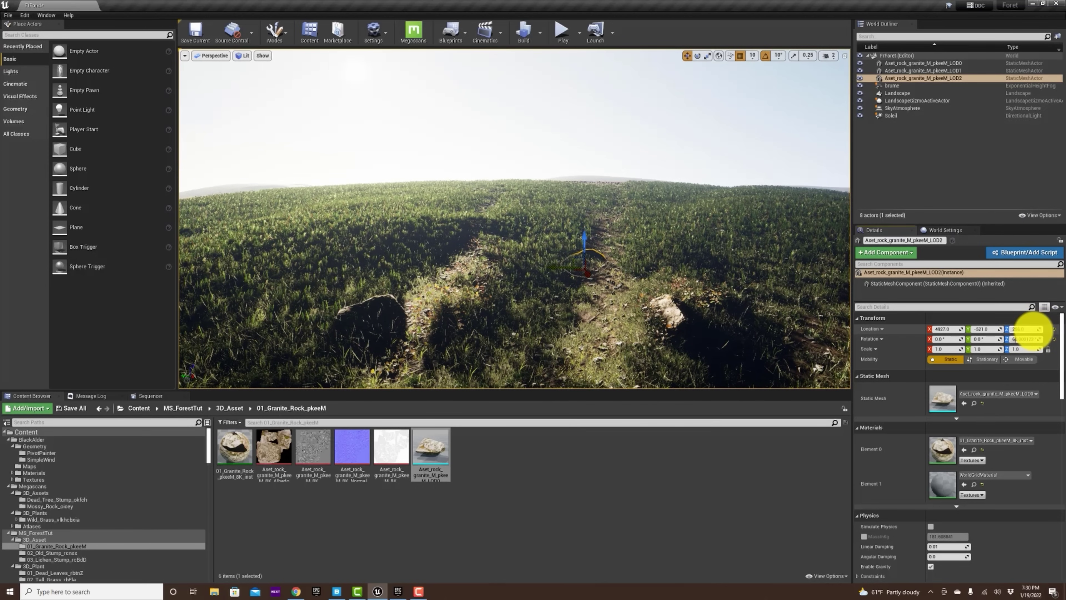
# Rotate the far granite rock to about 210° around Z and move it to the track's right edge at Y -701, Z 296
pyautogui.moveTo(939, 340); pyautogui.dragTo(864, 345)
pyautogui.moveTo(1034, 340)
pyautogui.mouseDown()
pyautogui.moveTo(1046, 336)
pyautogui.moveTo(1012, 338)
pyautogui.moveTo(1053, 335)
pyautogui.mouseUp()
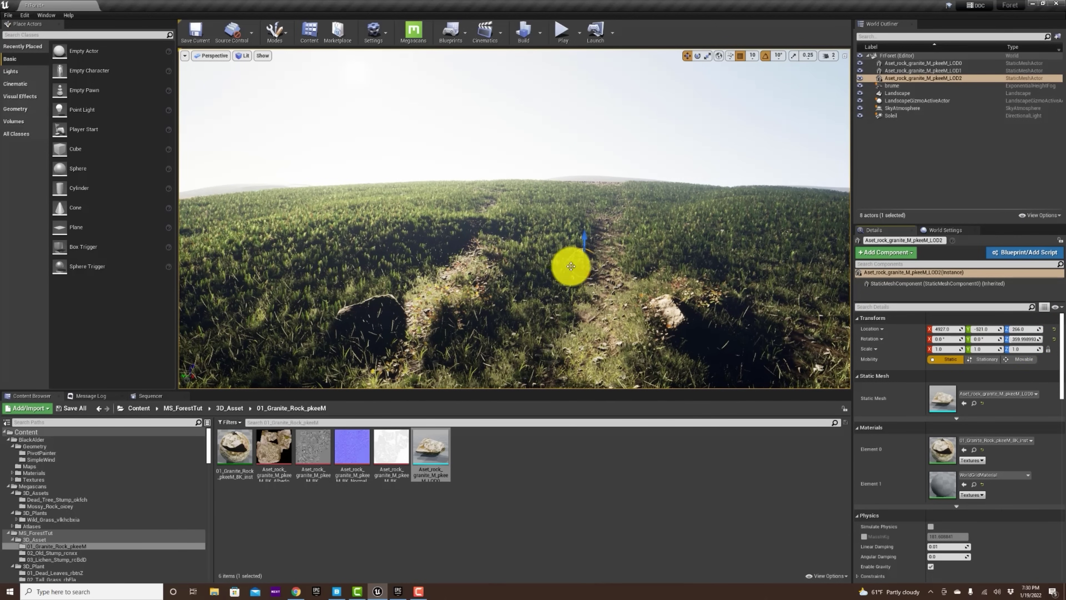
pyautogui.moveTo(613, 270); pyautogui.dragTo(644, 227)
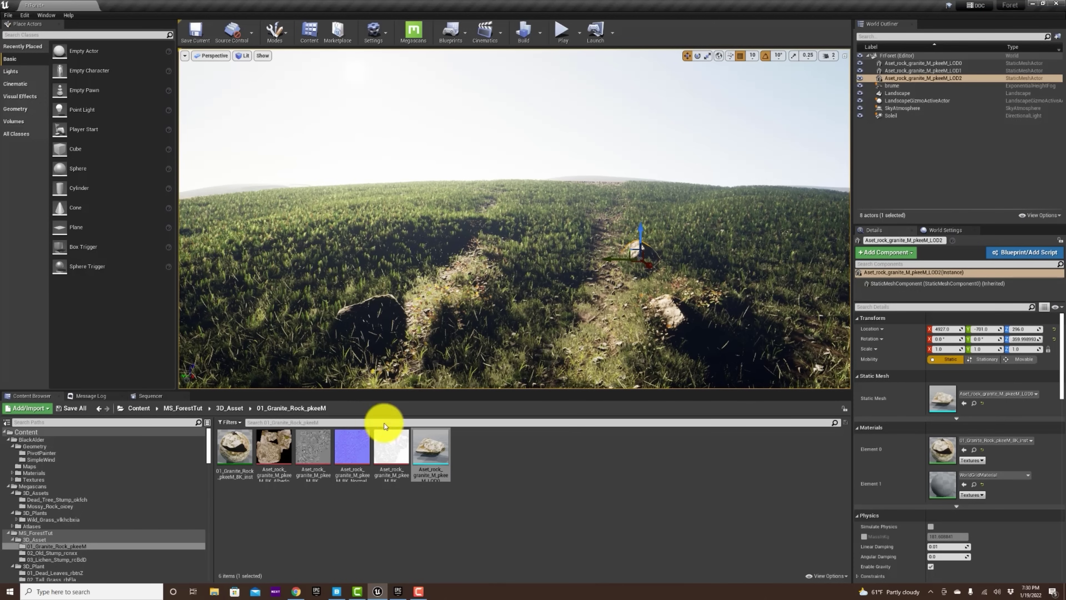
# Place the wood stump mesh from the 02_Old_Stump_rcnxx folder in the grass between the two nearest rocks
pyautogui.click(71, 554)
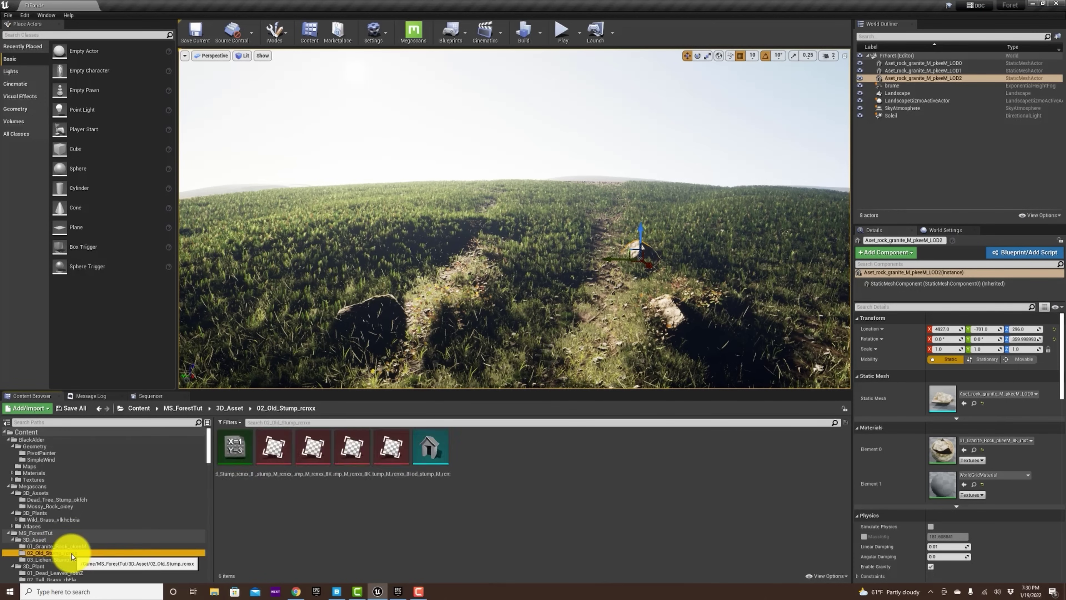
pyautogui.moveTo(430, 452); pyautogui.dragTo(565, 326)
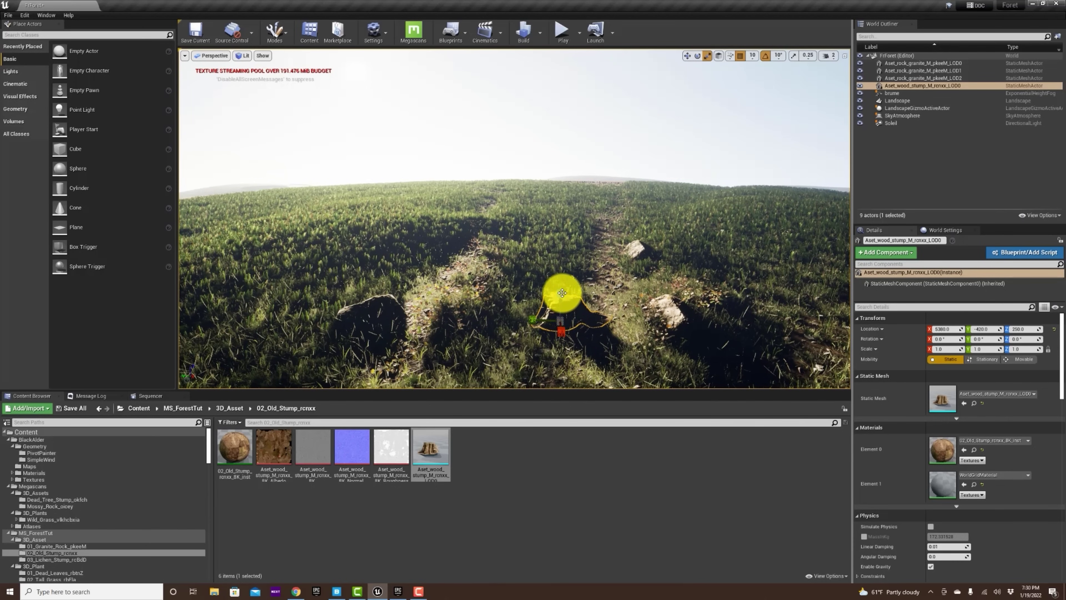
pyautogui.moveTo(563, 285); pyautogui.dragTo(564, 262)
pyautogui.moveTo(564, 259); pyautogui.dragTo(543, 389)
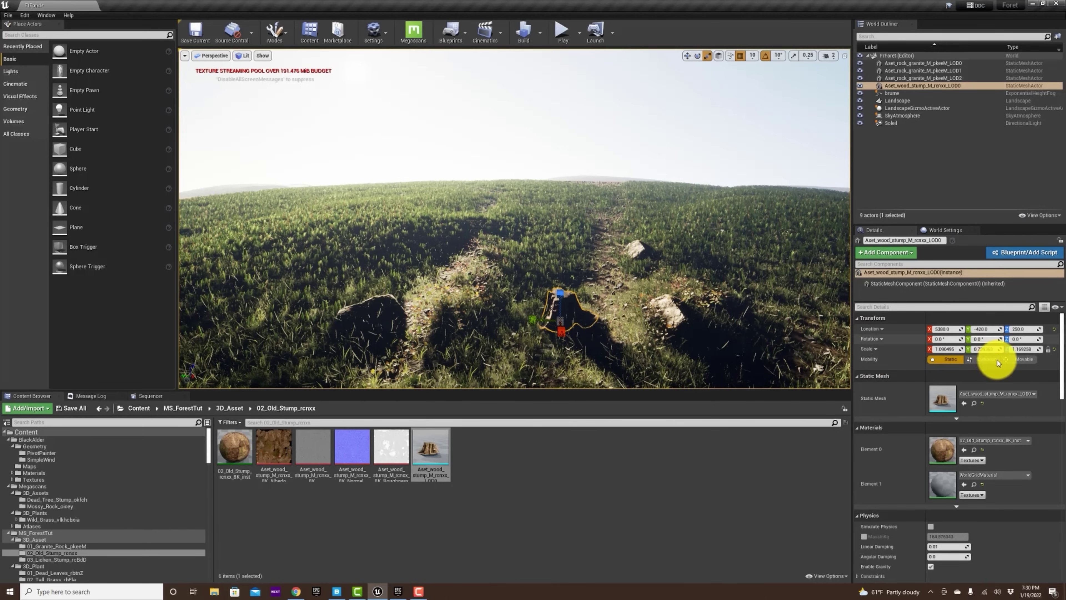
pyautogui.click(1054, 351)
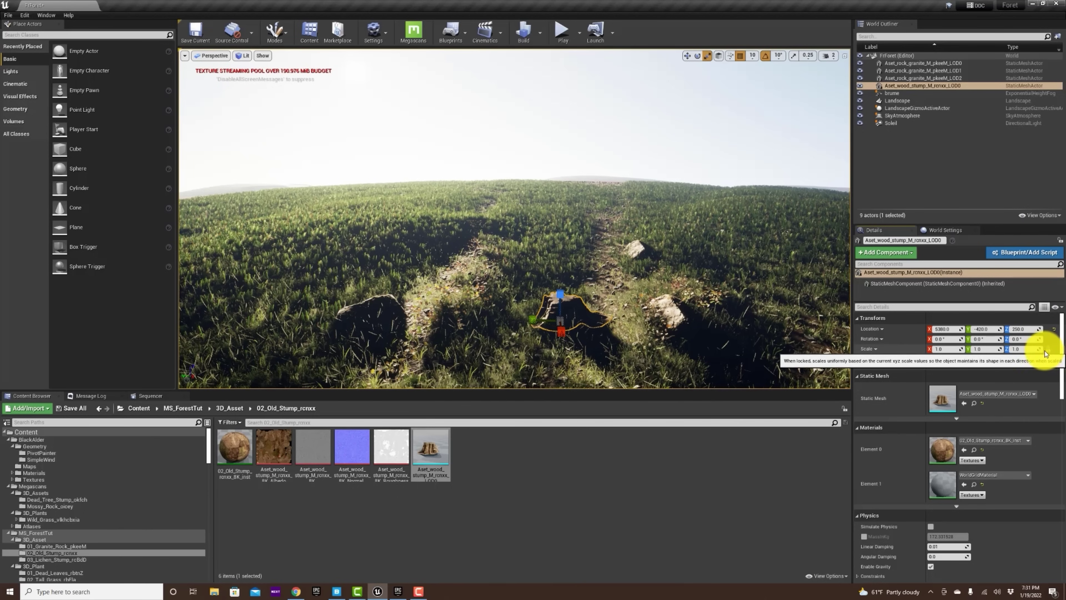
# Scale the wood stump uniformly to 1.3775 and move it beside the right foreground rock, to Y -720, Z 230
pyautogui.moveTo(950, 349)
pyautogui.mouseDown()
pyautogui.moveTo(1054, 356)
pyautogui.moveTo(933, 345)
pyautogui.mouseUp()
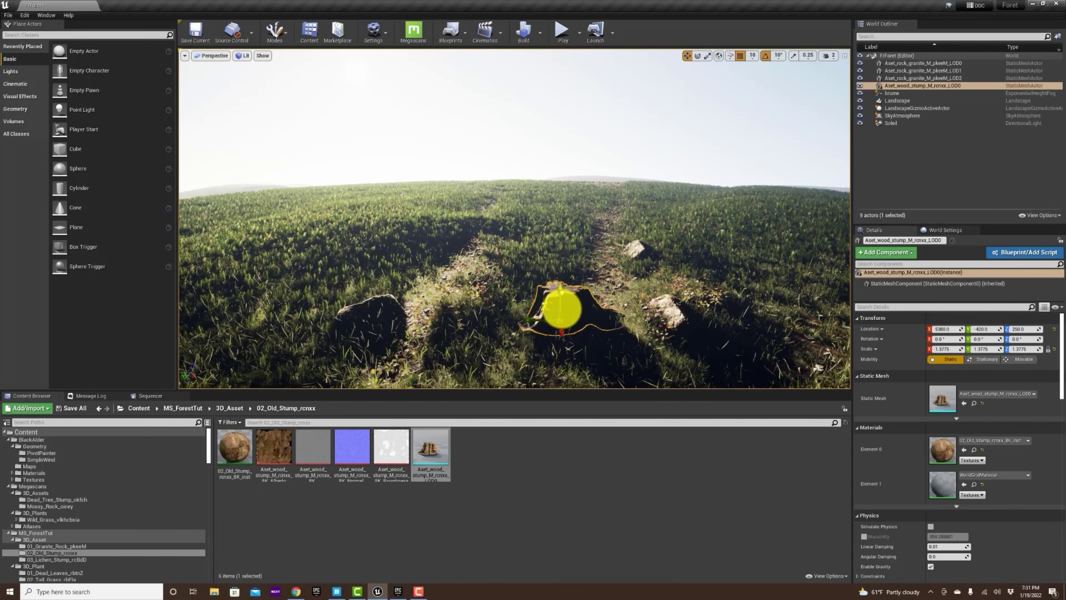
pyautogui.moveTo(563, 312); pyautogui.dragTo(718, 302)
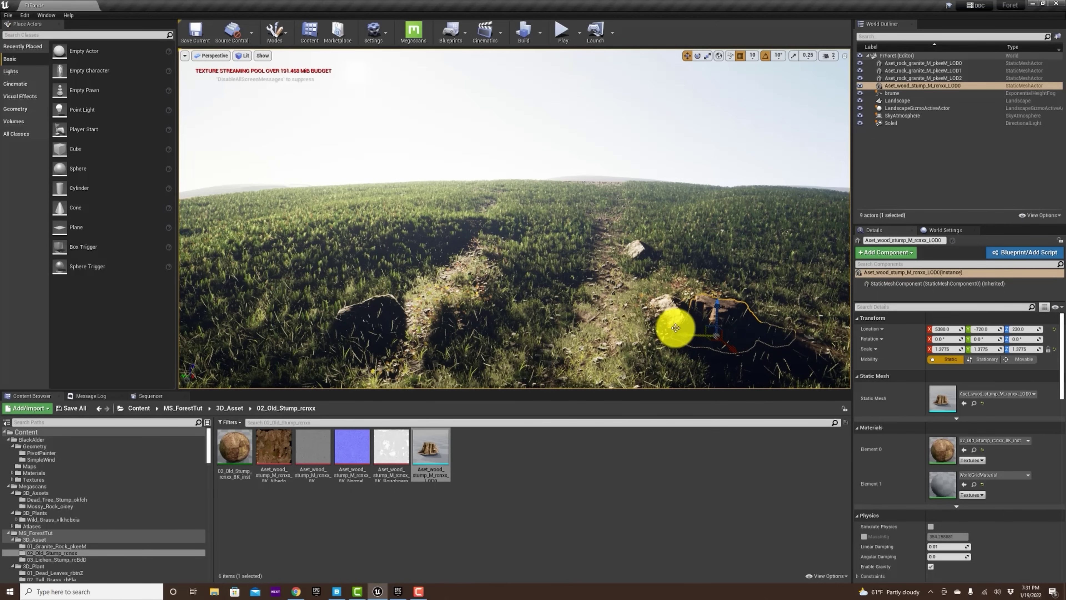
# Duplicate the wood stump to the left of the left rock at Y 240 and rotate the copy to -40° around Z
pyautogui.keyDown('alt'); pyautogui.moveTo(683, 336); pyautogui.dragTo(150, 285); pyautogui.keyUp('alt')
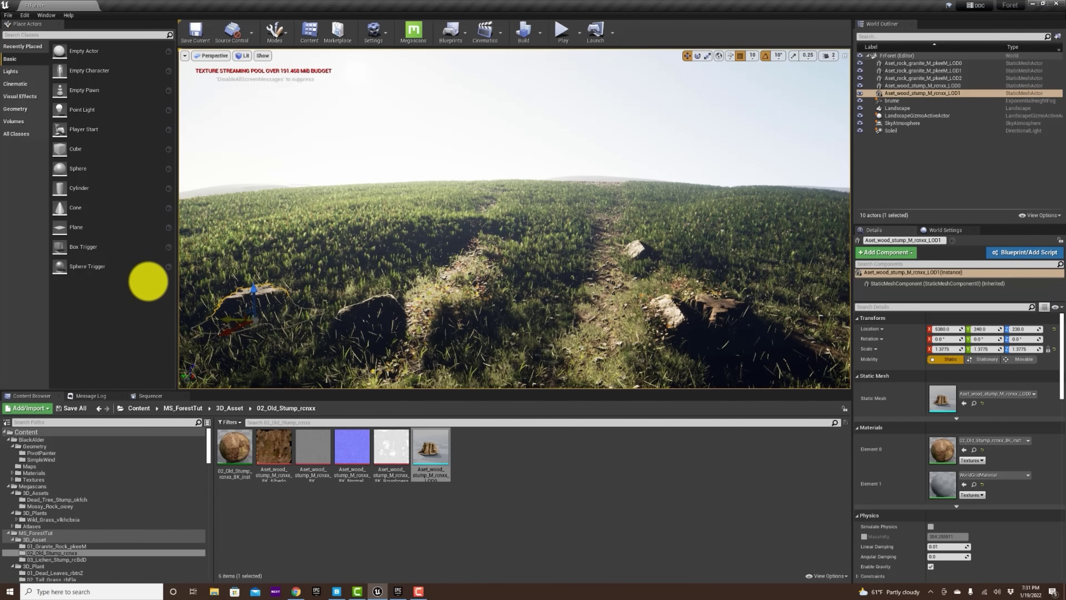
pyautogui.press('e')
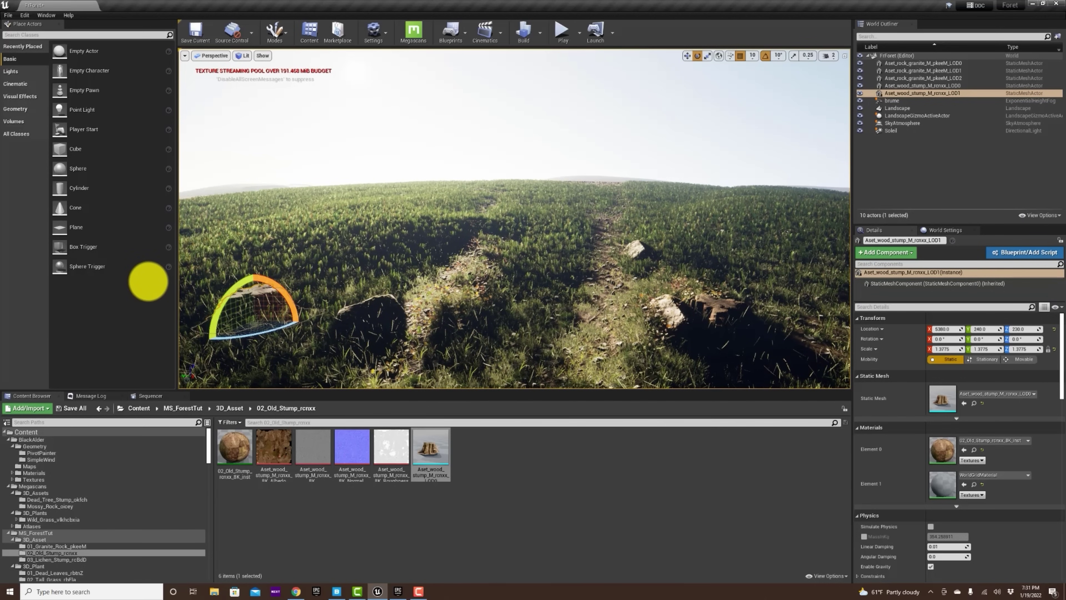
pyautogui.moveTo(238, 335); pyautogui.dragTo(305, 338)
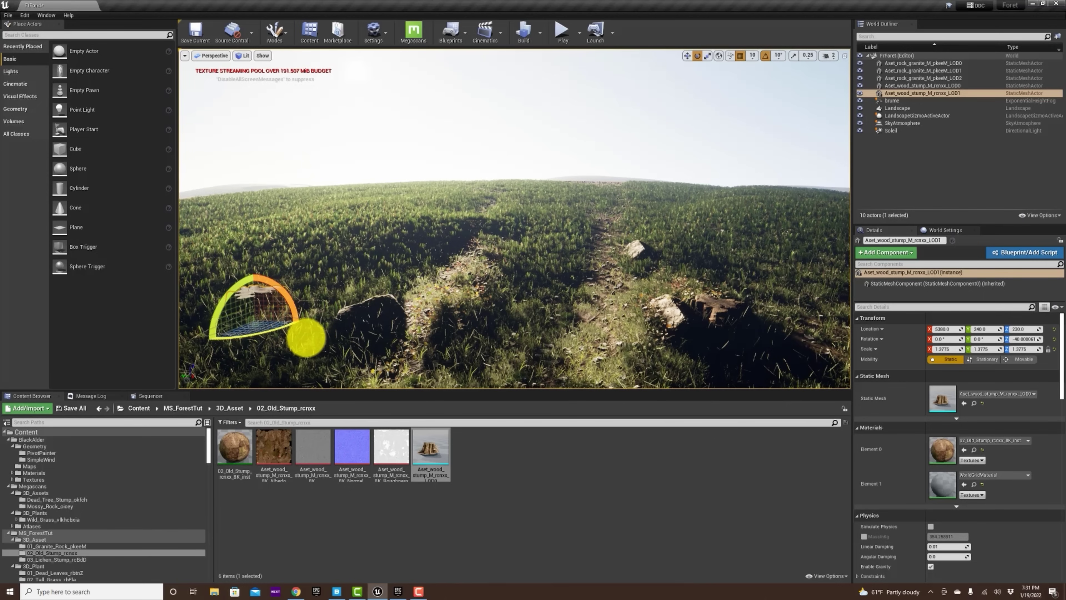
pyautogui.press('w')
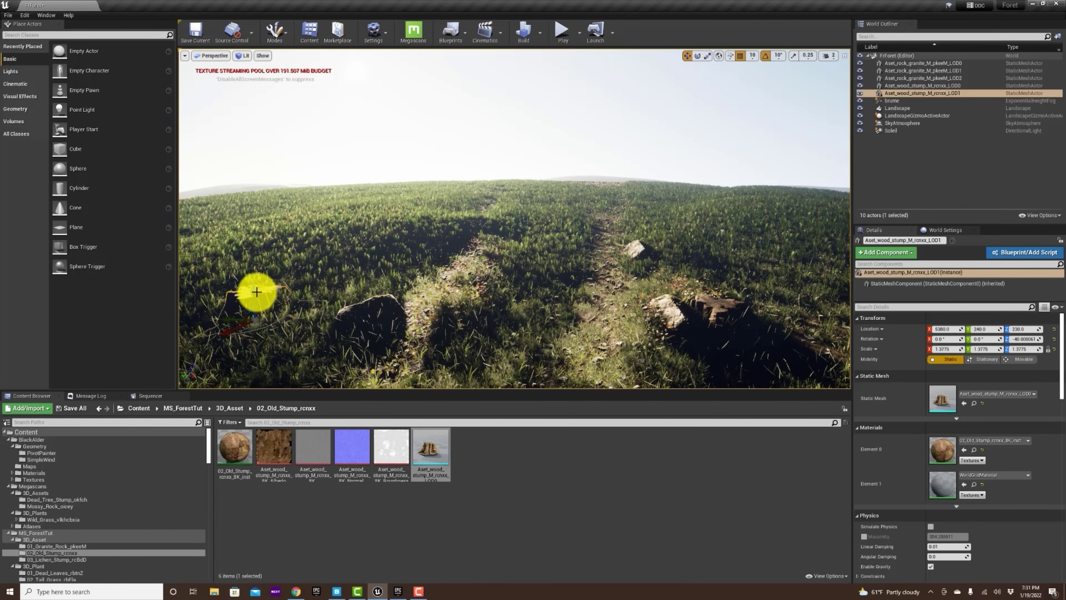
# Raise the left old stump to Z 240 and place the lichen stump mesh from 03_Lichen_Stump_rcBdD beside the right foreground rock
pyautogui.moveTo(254, 296); pyautogui.dragTo(257, 288)
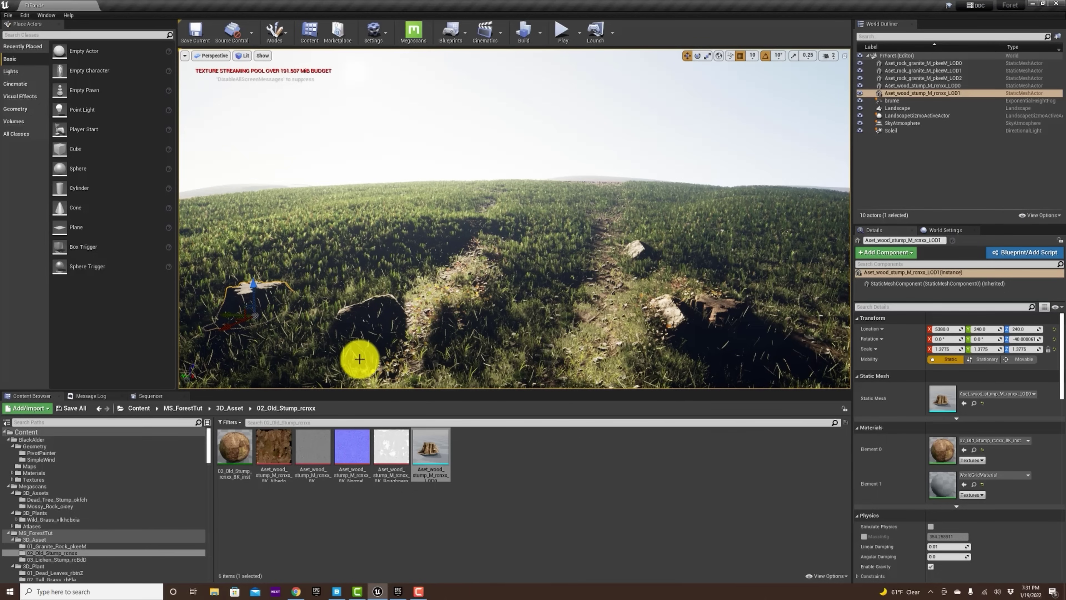
pyautogui.click(82, 561)
pyautogui.moveTo(432, 446); pyautogui.dragTo(660, 363)
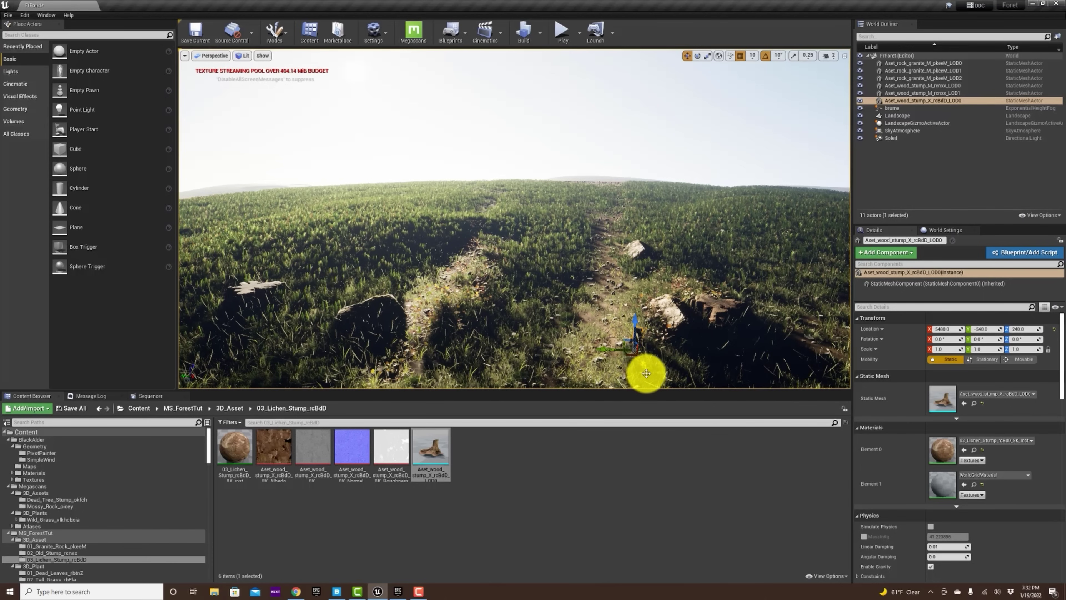
# Duplicate the lichen stump to the grass between the left stump and left rock, and again farther back at X 5330
pyautogui.keyDown('alt'); pyautogui.moveTo(608, 348); pyautogui.dragTo(87, 381); pyautogui.keyUp('alt')
pyautogui.click(635, 330)
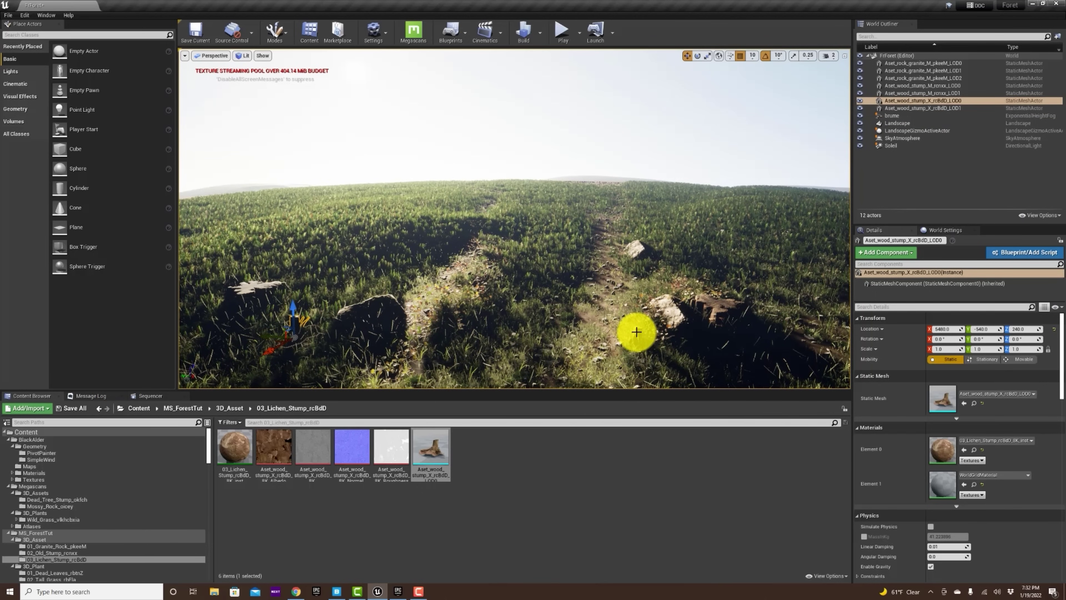
pyautogui.keyDown('alt'); pyautogui.moveTo(644, 368); pyautogui.dragTo(611, 233); pyautogui.keyUp('alt')
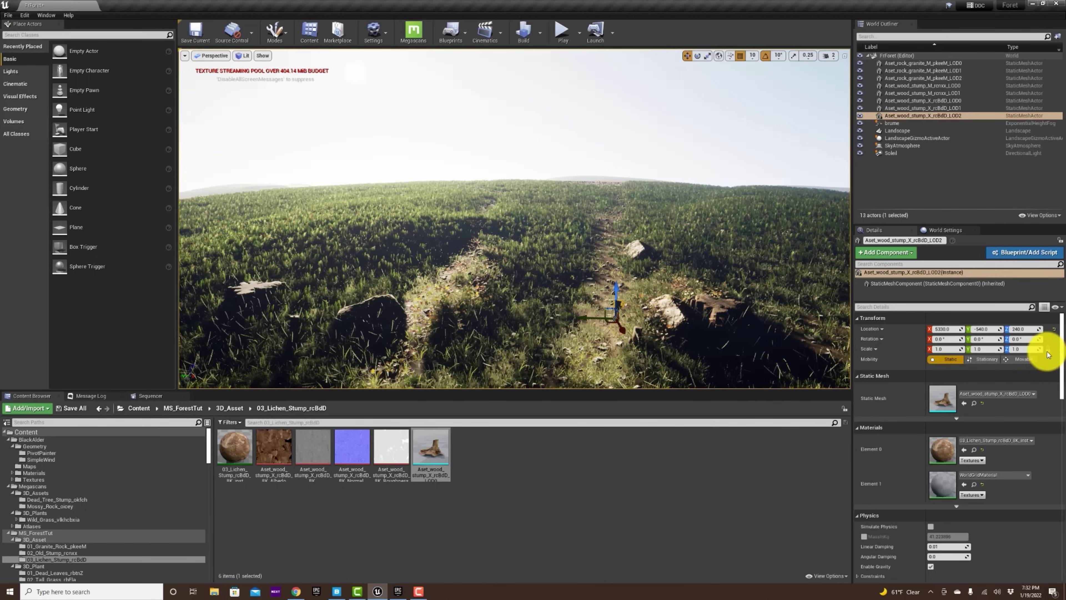
# Scale the farthest lichen stump uniformly to 2.125 behind the right rocks and duplicate it behind the left stump, raised to Z 300
pyautogui.moveTo(952, 352); pyautogui.dragTo(1059, 333)
pyautogui.moveTo(619, 315); pyautogui.dragTo(150, 243)
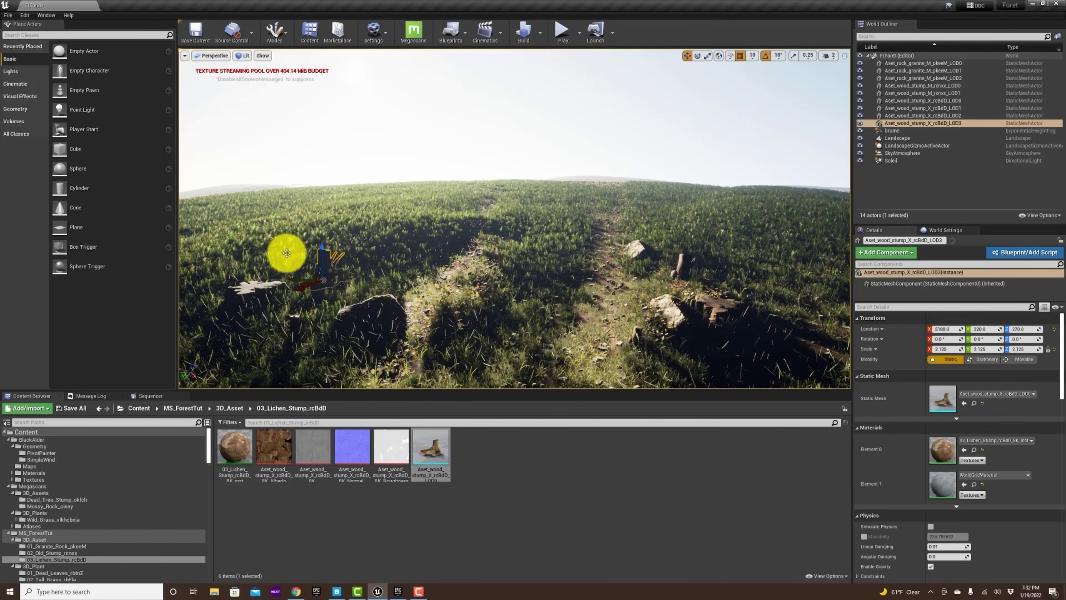
pyautogui.moveTo(324, 250)
pyautogui.mouseDown()
pyautogui.moveTo(322, 238)
pyautogui.moveTo(306, 275)
pyautogui.mouseUp()
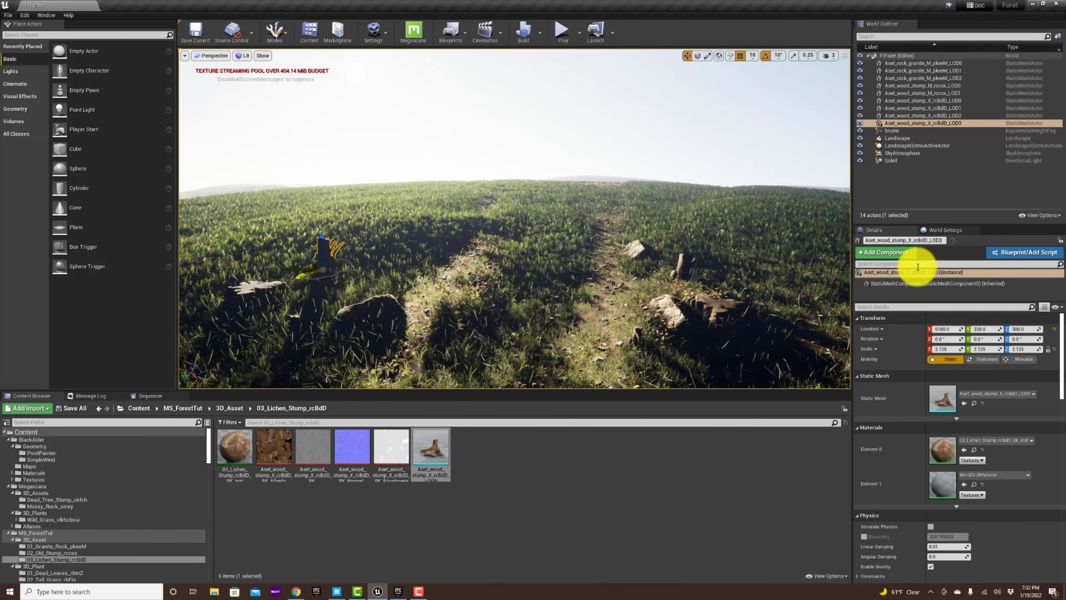
# Move the far granite rock away from the path into the right-hand grass, to Y -1051, Z 316
pyautogui.click(644, 249)
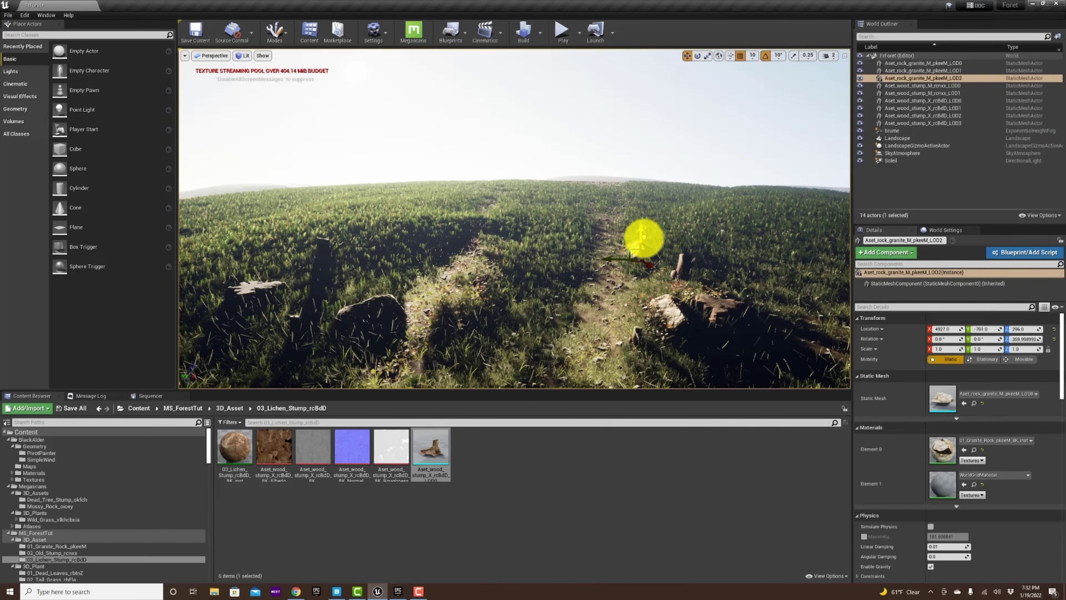
pyautogui.moveTo(642, 242); pyautogui.dragTo(752, 237)
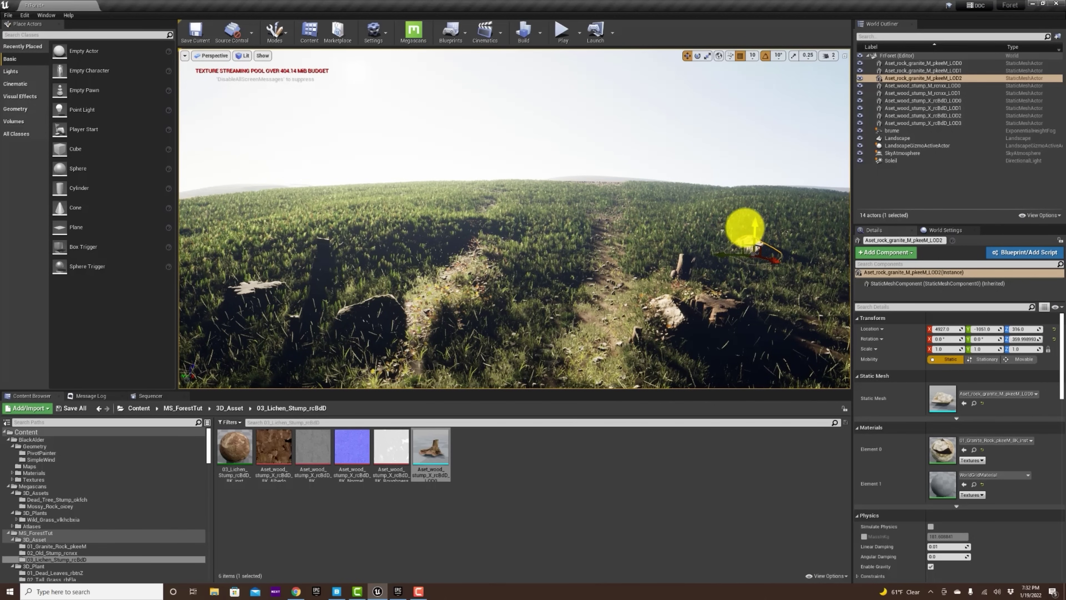
# Look through the 01_Dead_Leaves, 02_Tall_Grass and 03_Grass_Clumps plant folders of MS_ForestTut for available assets
pyautogui.scroll(-2, 103, 506)
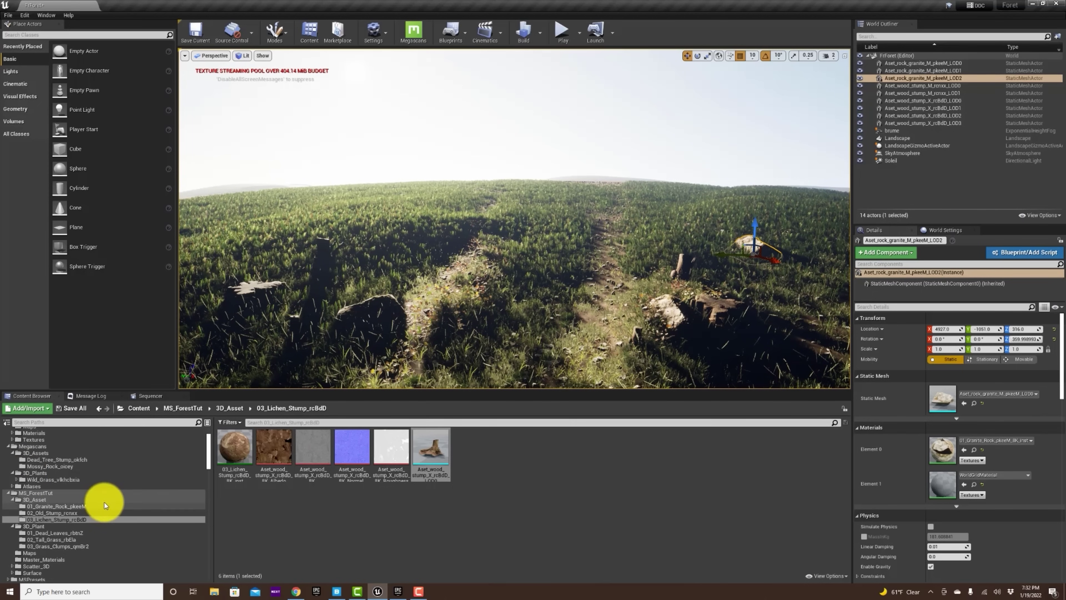
pyautogui.click(74, 533)
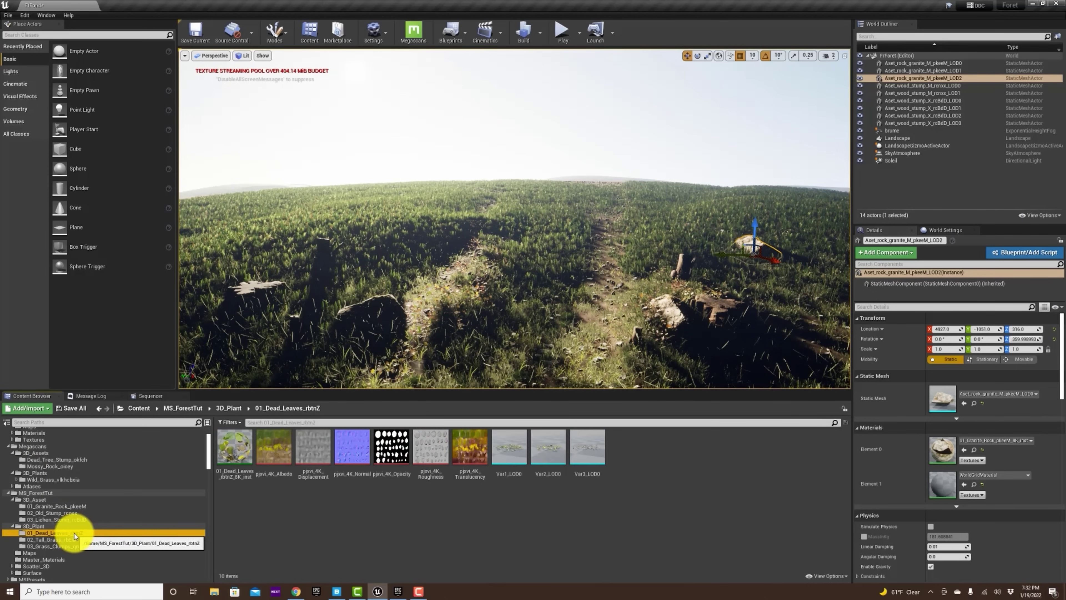
pyautogui.click(75, 540)
pyautogui.click(75, 545)
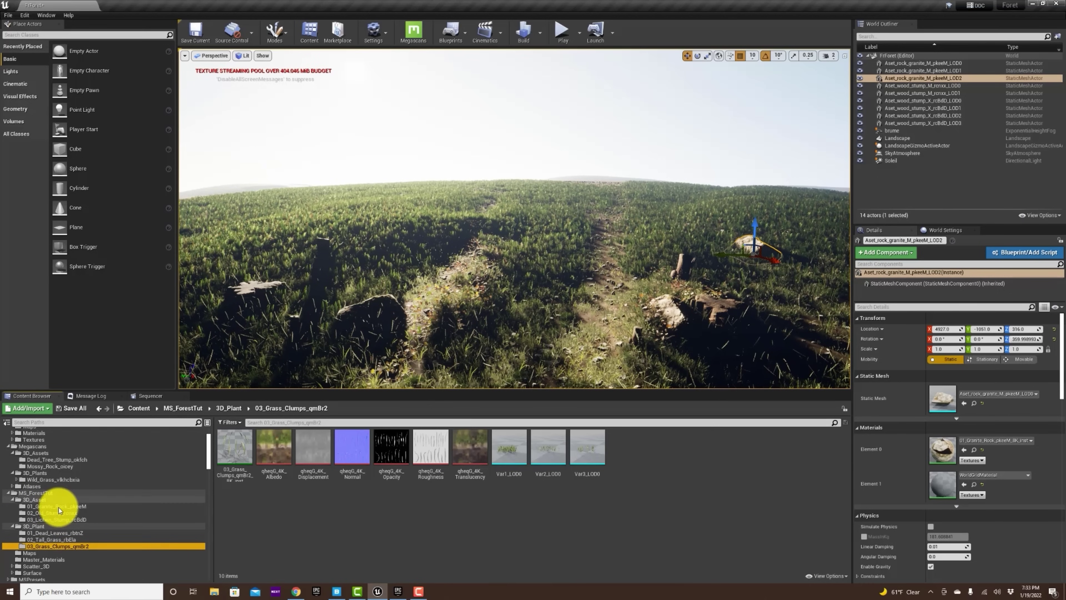
pyautogui.scroll(-2, 59, 507)
pyautogui.scroll(2, 58, 508)
pyautogui.scroll(1, 59, 508)
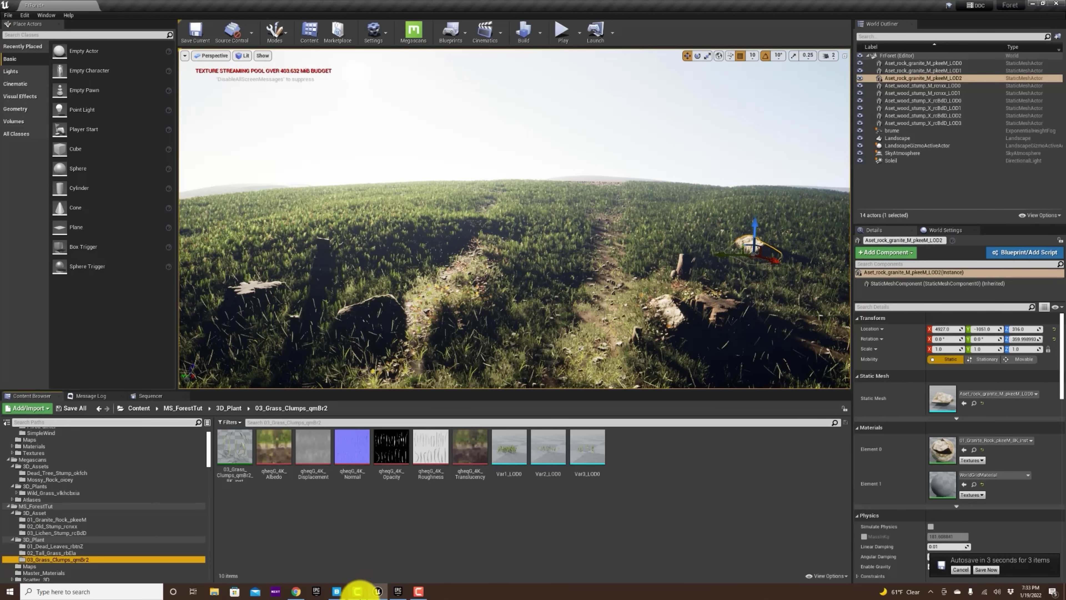
# Switch to Quixel Bridge and open the Forest Undergrowth collection within the Natural environment collections
pyautogui.click(340, 594)
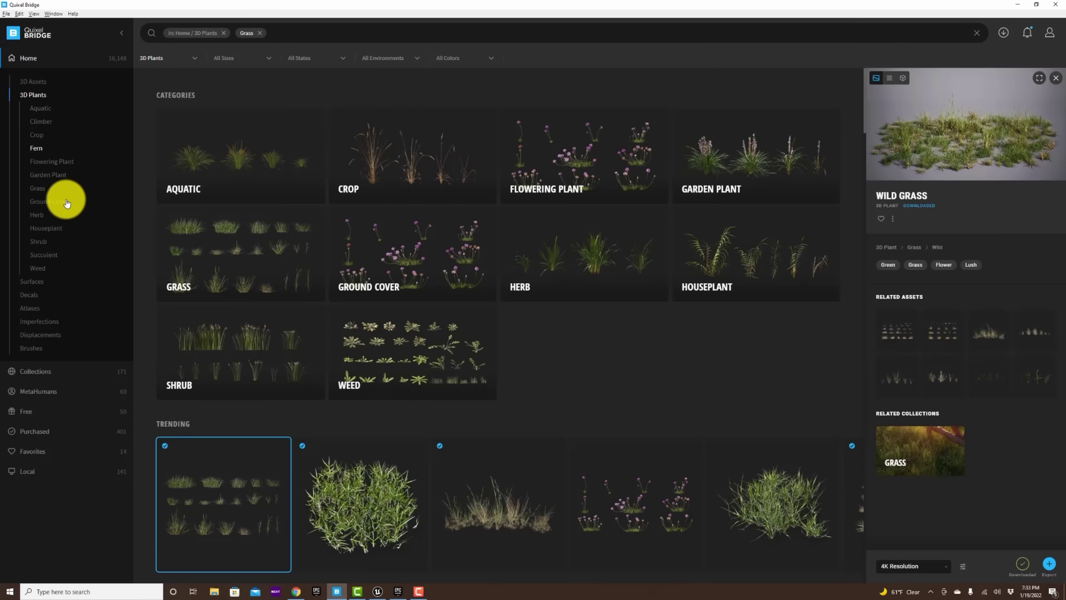
pyautogui.click(41, 372)
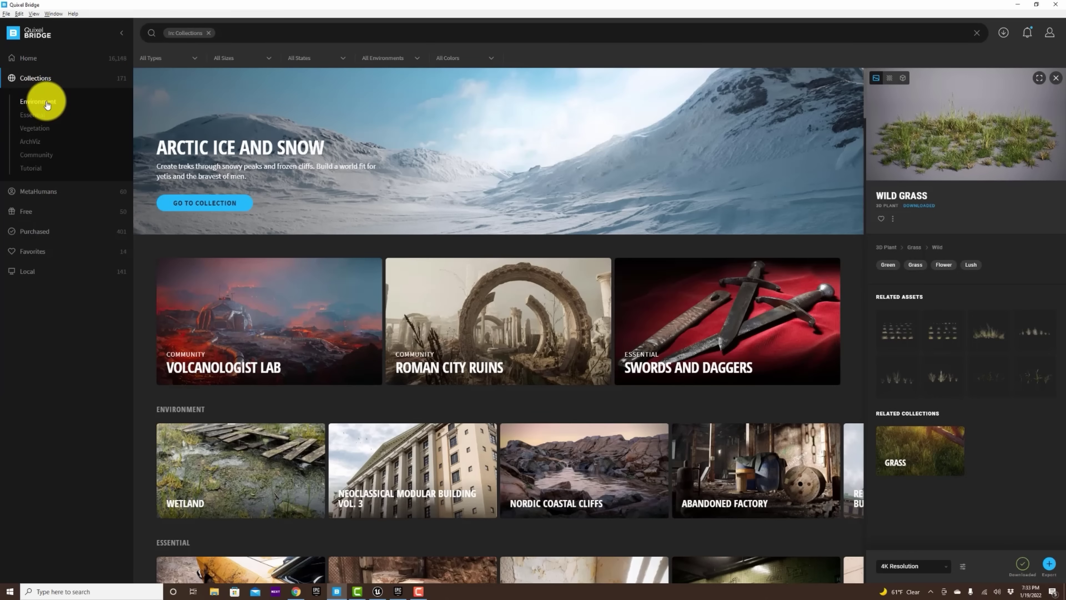
pyautogui.click(48, 103)
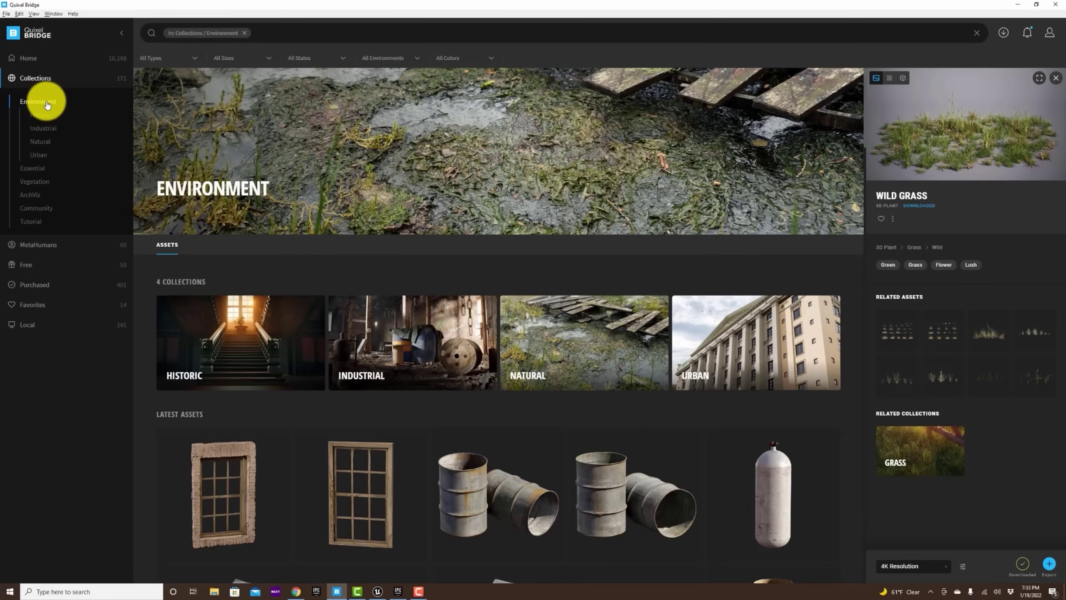
pyautogui.click(41, 142)
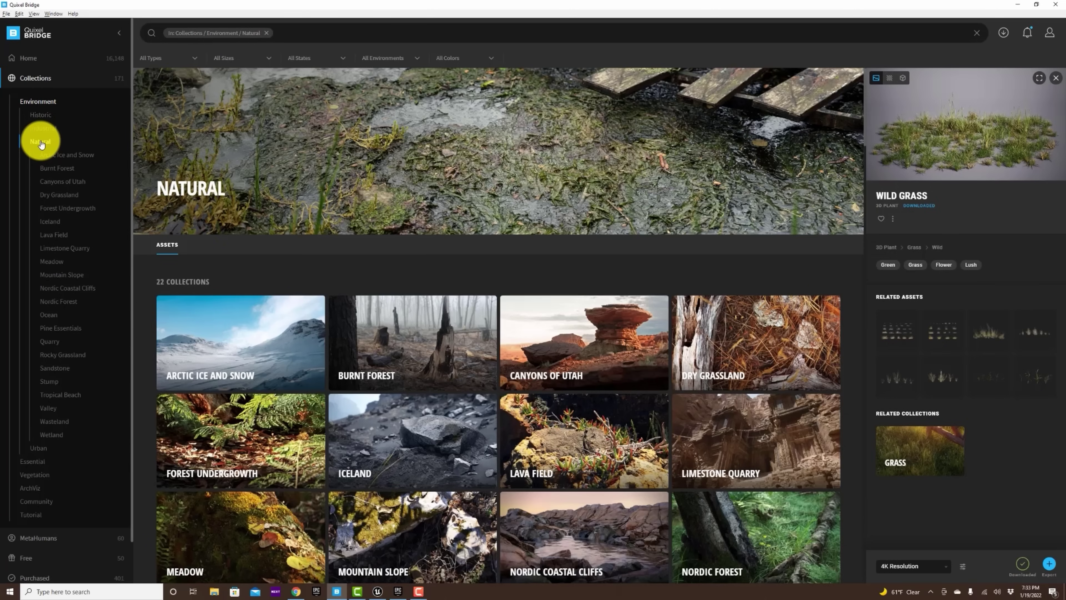
pyautogui.click(65, 209)
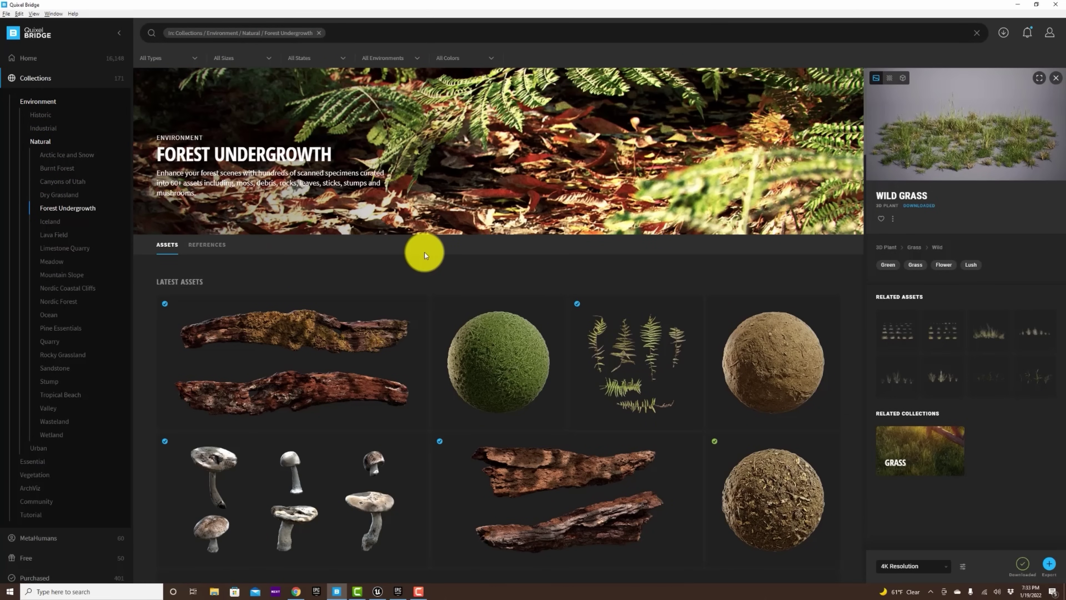
# Find the Mossy Rock asset in the Forest Undergrowth collection and show its details
pyautogui.scroll(-8, 648, 311)
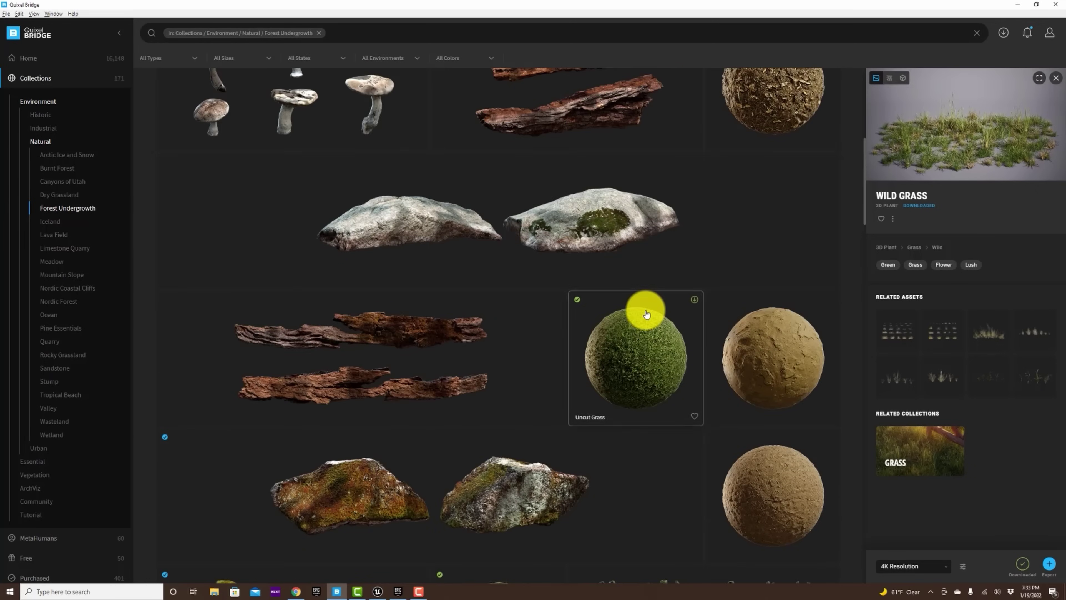
pyautogui.scroll(-10, 647, 313)
pyautogui.scroll(-10, 645, 307)
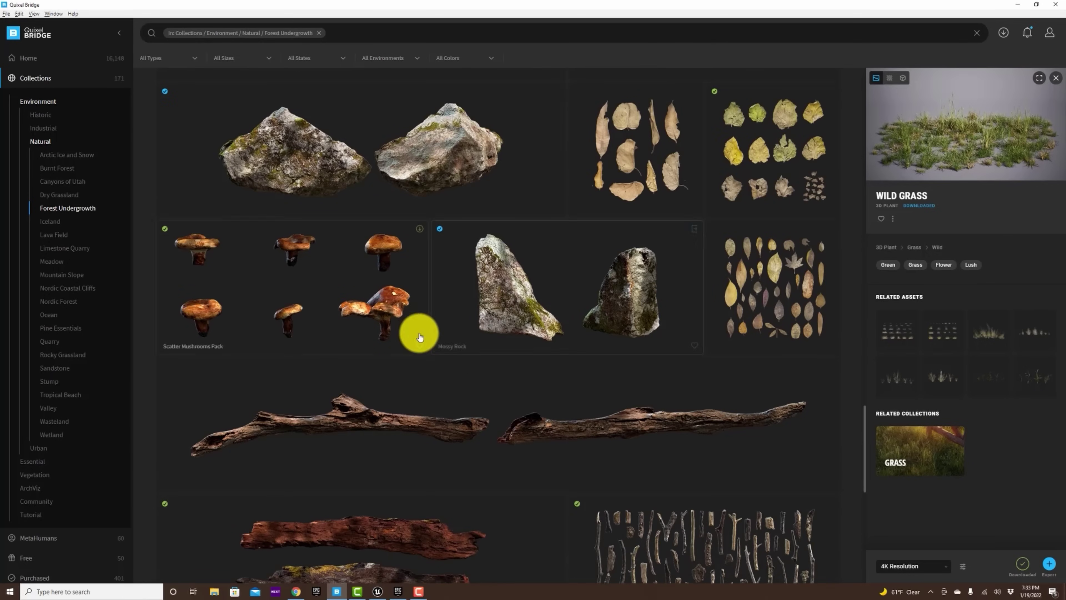
pyautogui.click(507, 297)
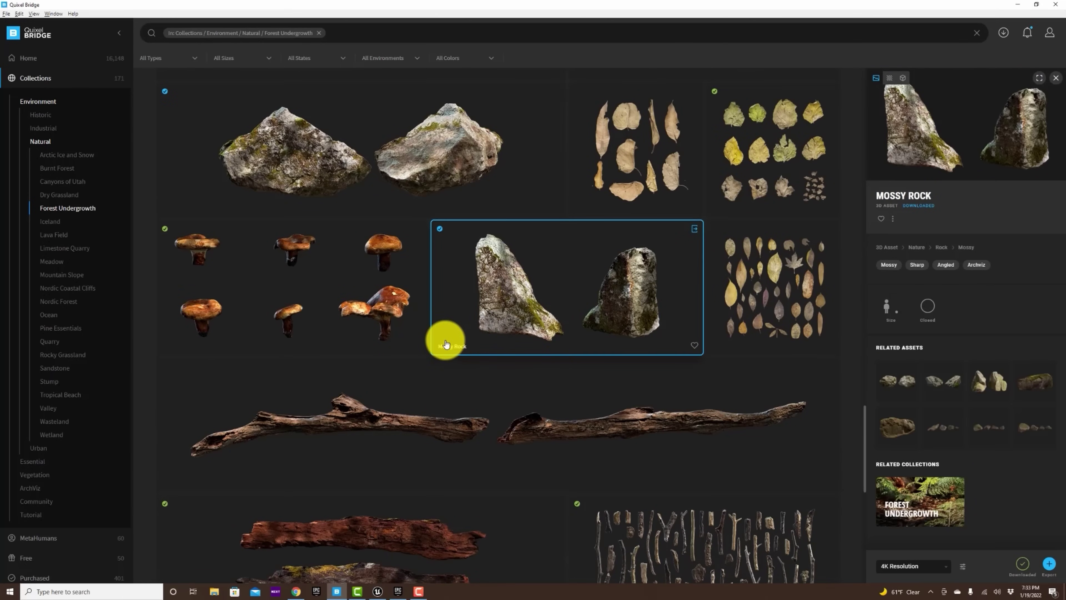
# Search the whole asset library for "mossy rock" and look through the results
pyautogui.click(318, 32)
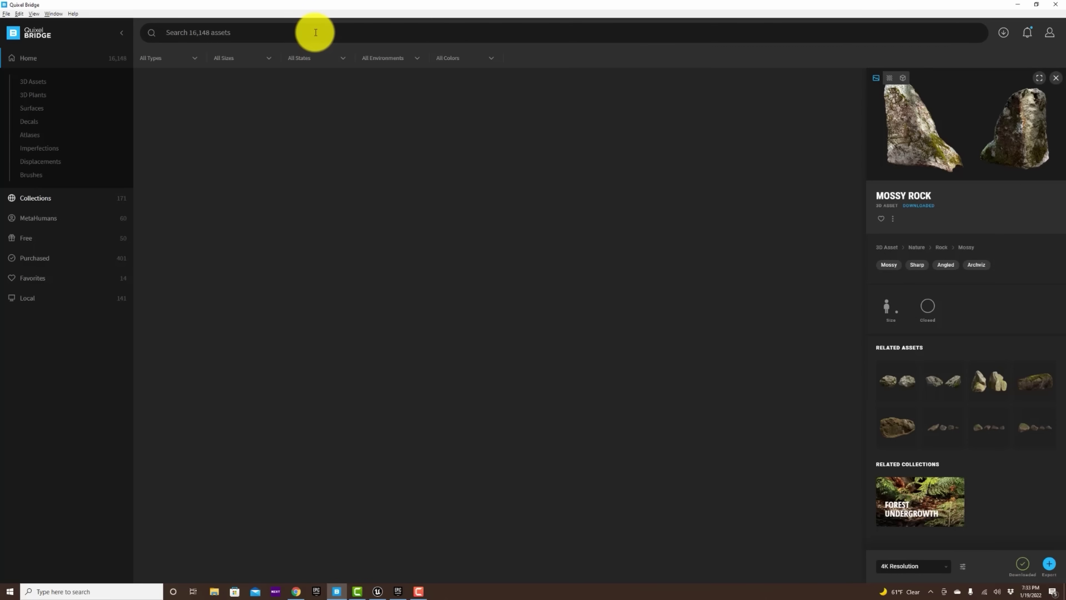
pyautogui.click(315, 32)
pyautogui.write('mos')
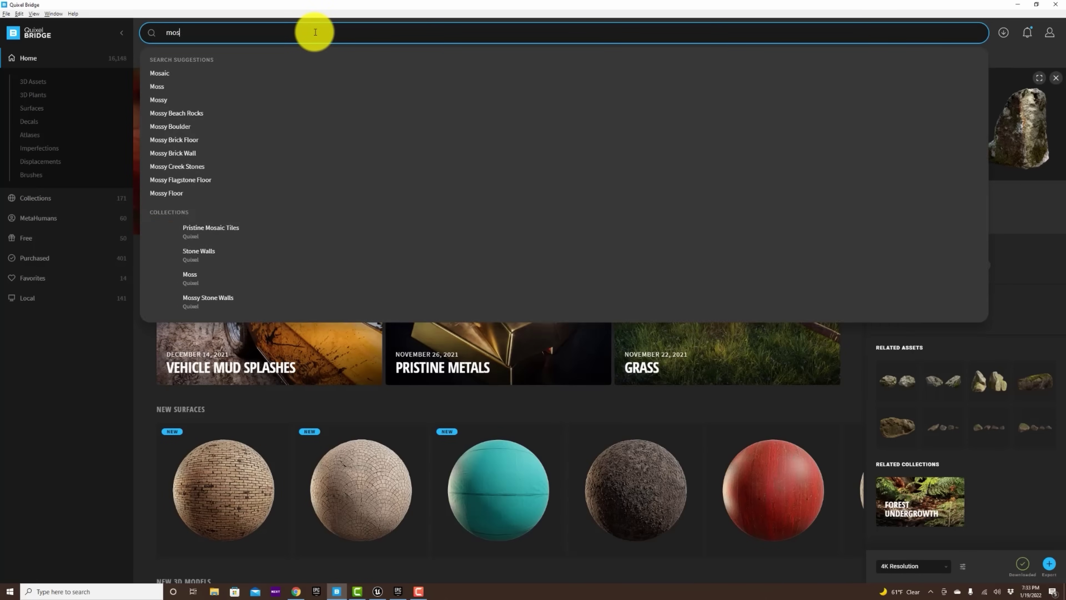
pyautogui.write('sy rock')
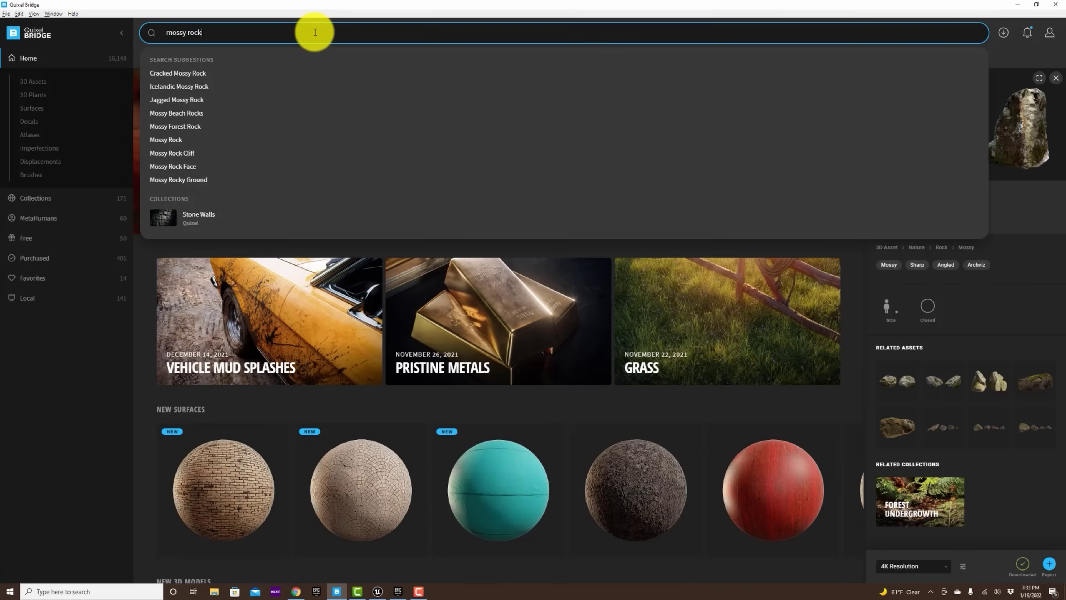
pyautogui.press('Return')
pyautogui.scroll(-15, 469, 319)
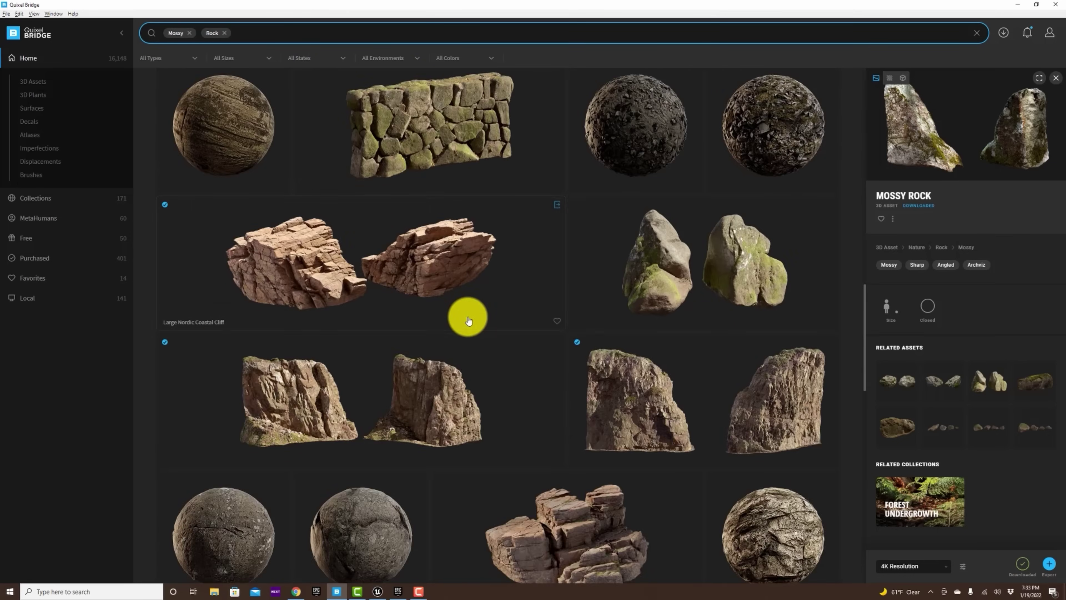
pyautogui.scroll(-10, 469, 321)
pyautogui.scroll(-10, 468, 322)
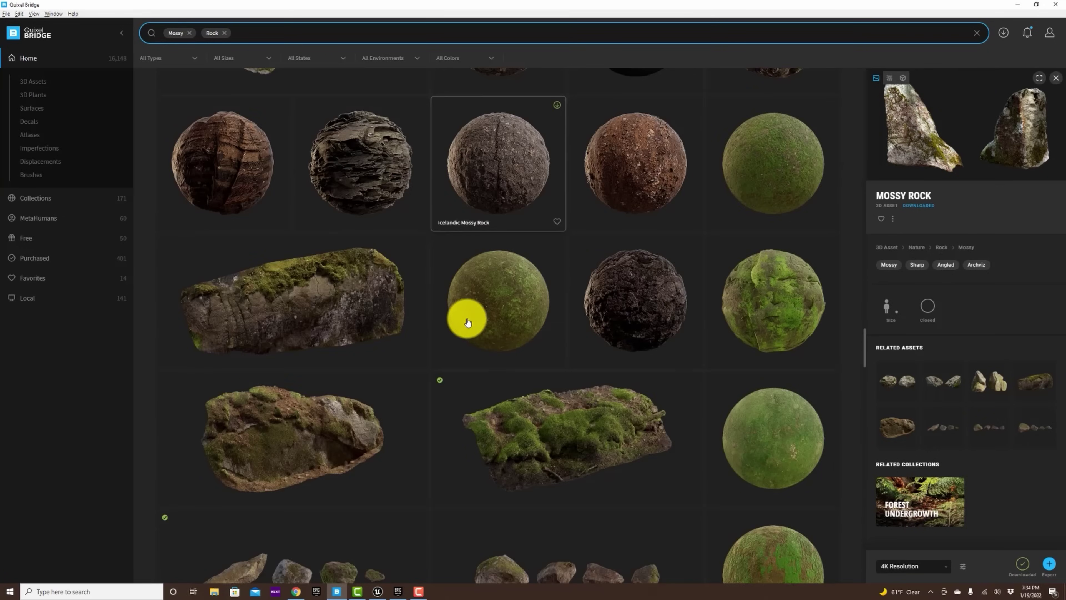
pyautogui.scroll(-6, 468, 322)
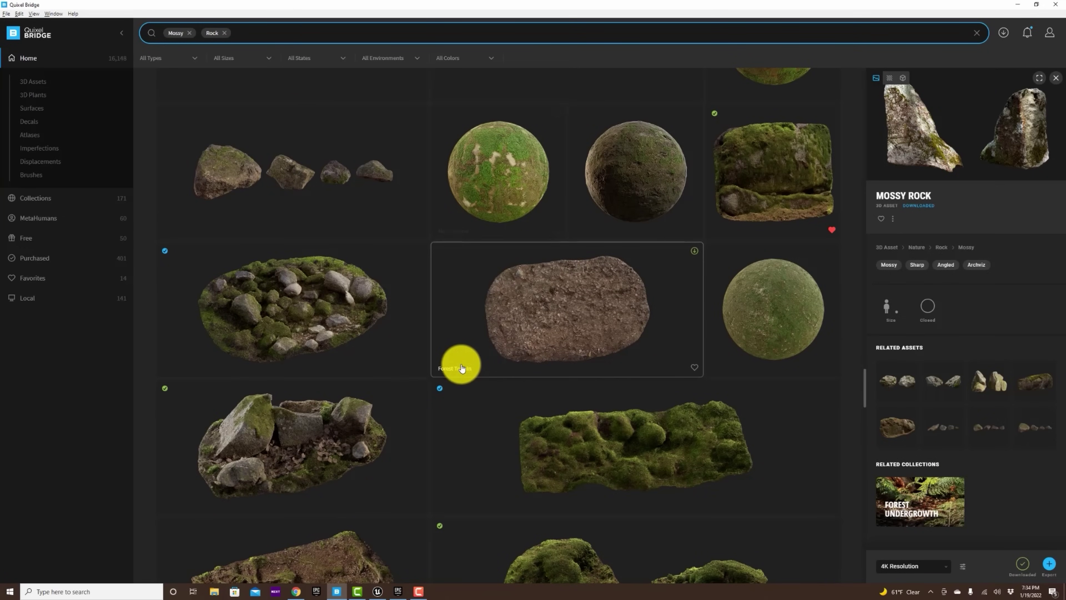
pyautogui.scroll(15, 461, 371)
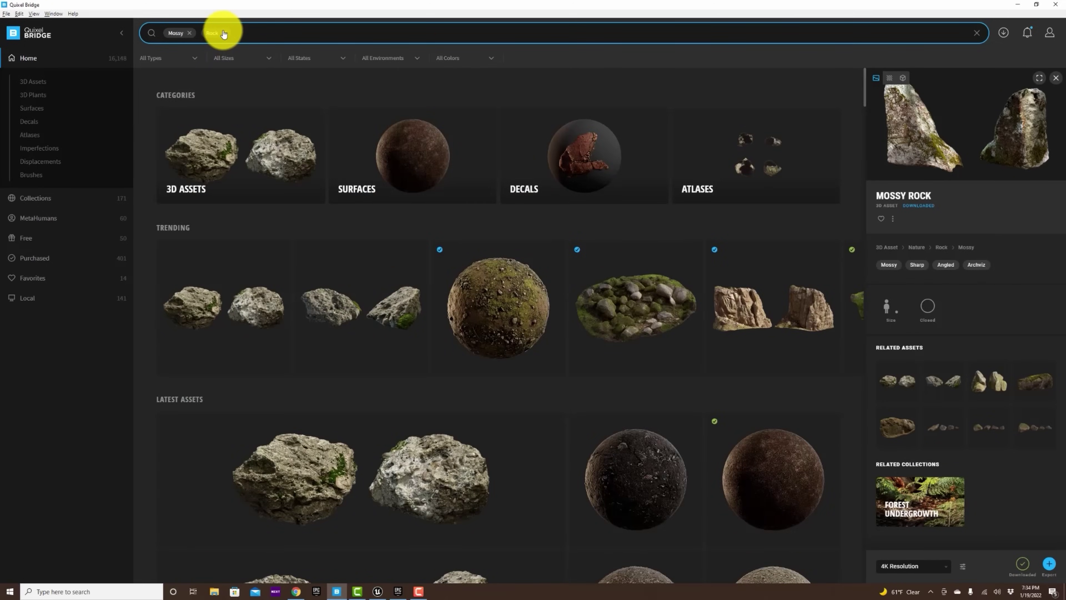
# Clear the Mossy and Rock search terms and reopen the Forest Undergrowth collection of natural environments
pyautogui.click(224, 34)
pyautogui.click(189, 32)
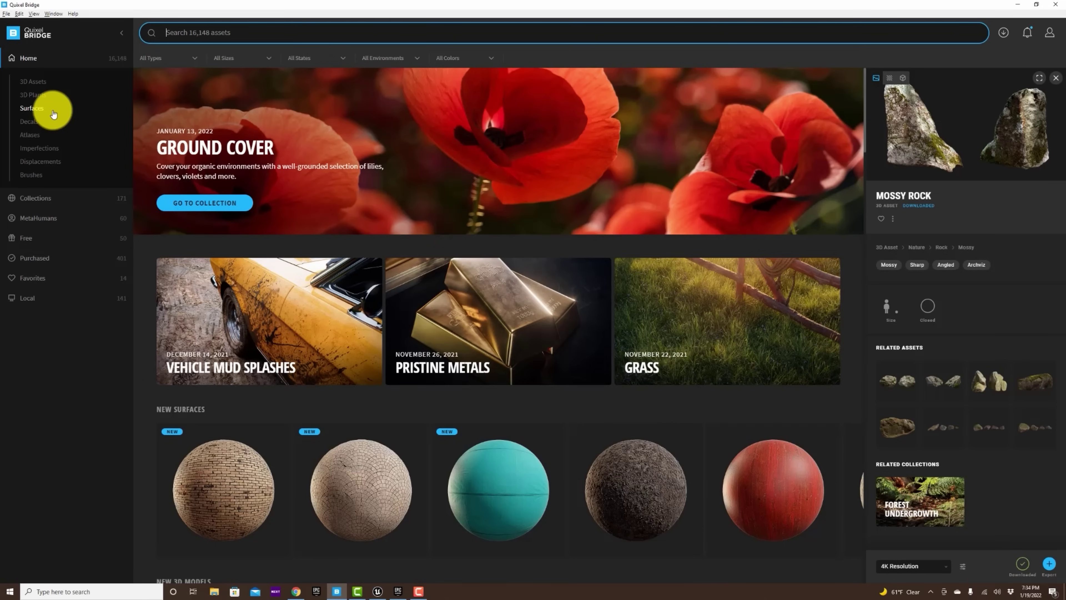
pyautogui.click(44, 198)
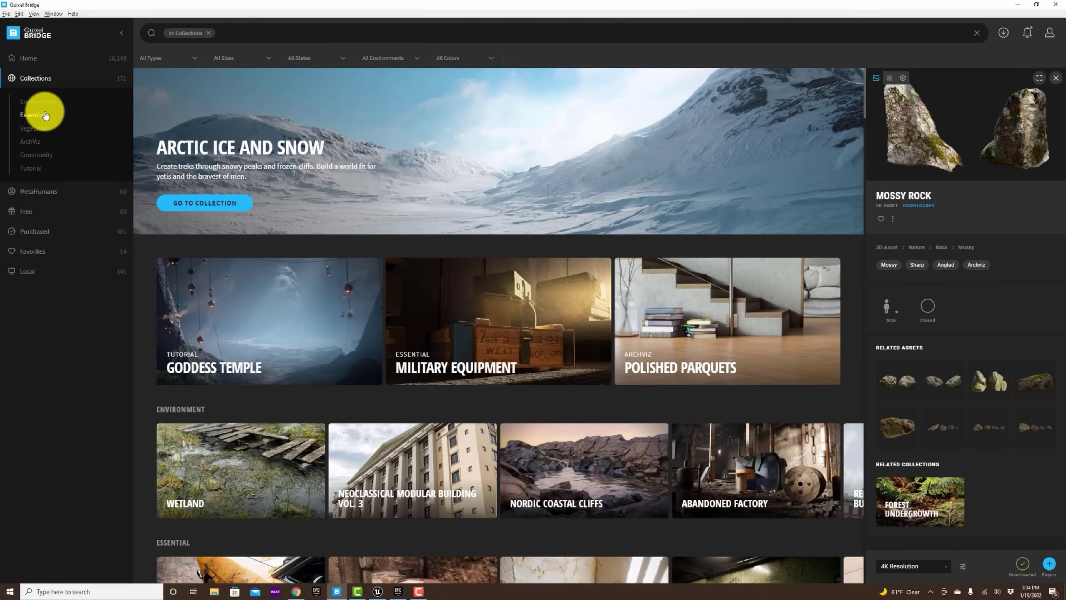
pyautogui.click(37, 100)
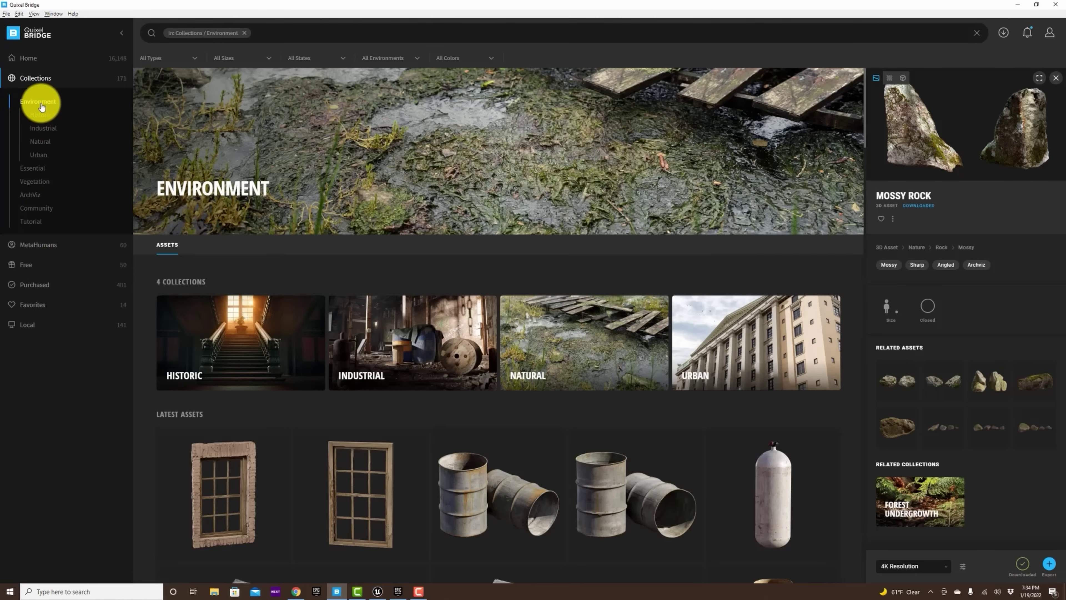
pyautogui.click(41, 140)
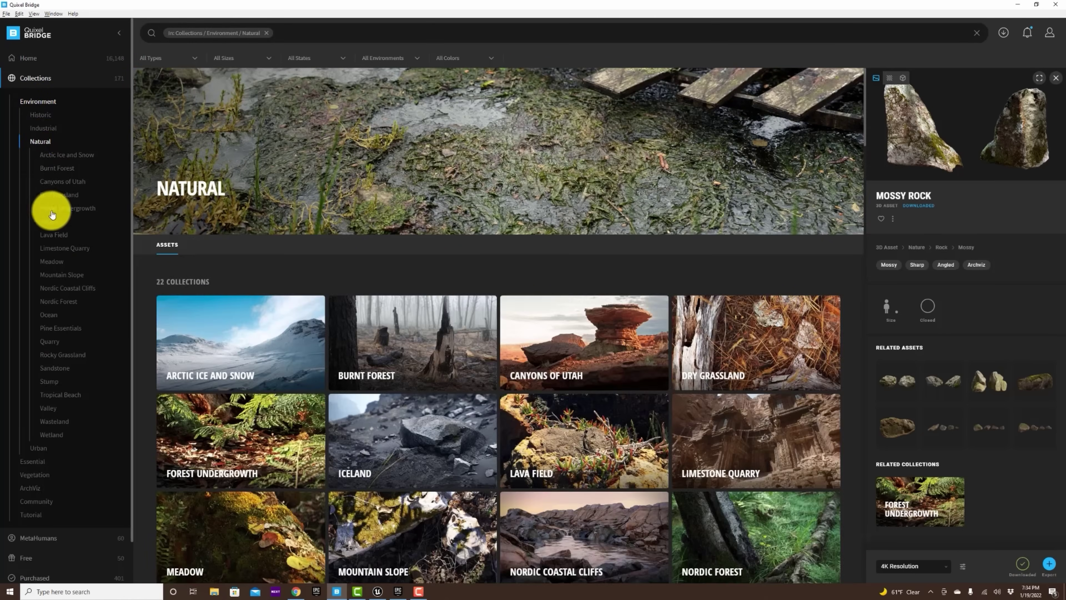
pyautogui.click(67, 208)
# Locate the Mossy Rock again in the Forest Undergrowth collection and switch back to Unreal Engine
pyautogui.scroll(-15, 571, 363)
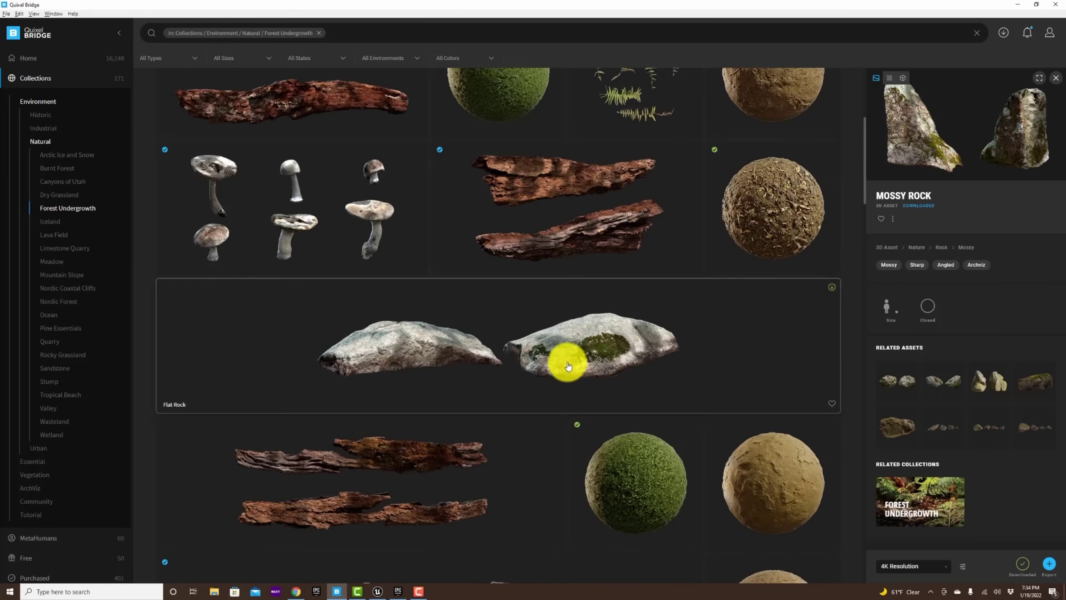
pyautogui.scroll(-15, 559, 358)
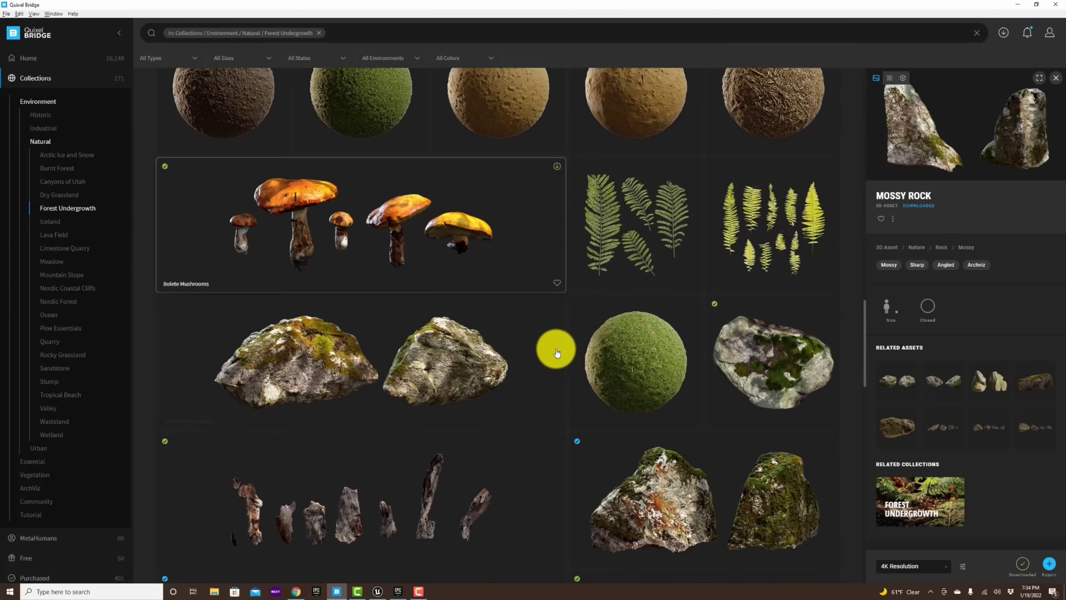
pyautogui.scroll(-5, 555, 352)
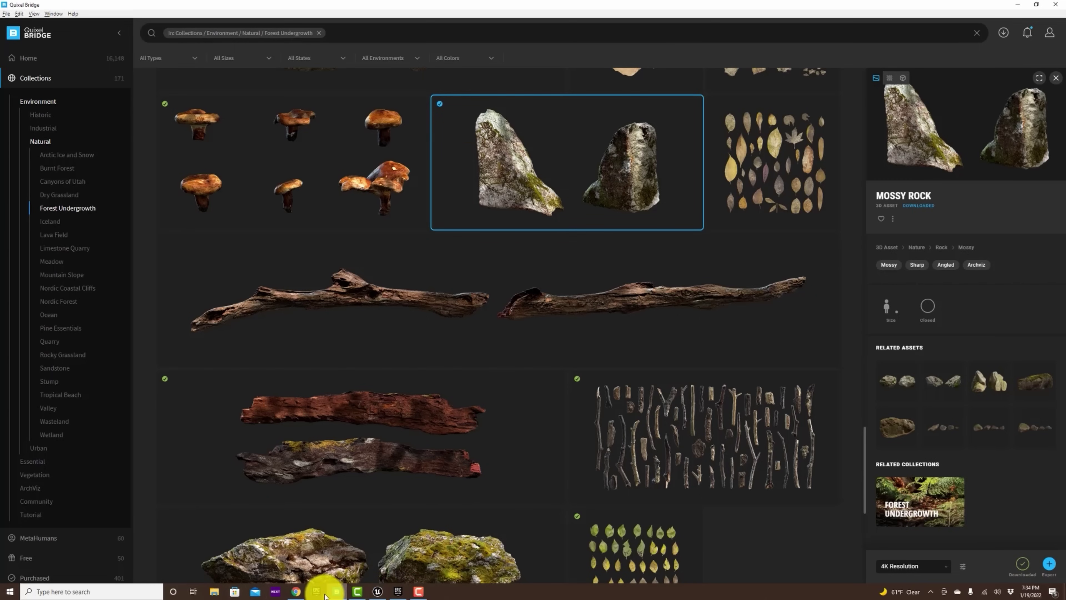
pyautogui.click(376, 591)
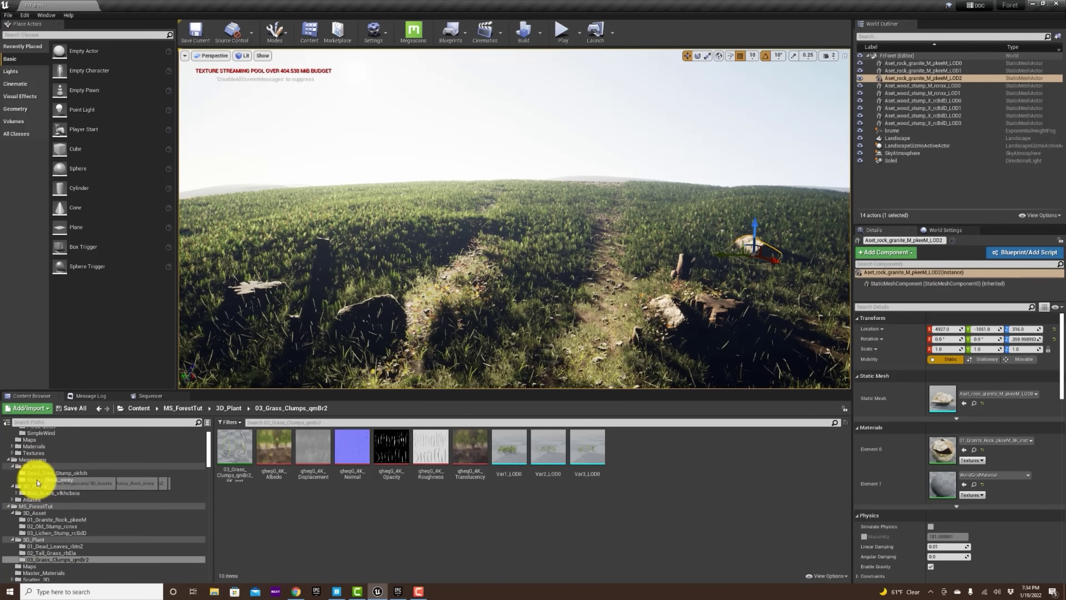
# Place the Mossy_Rock_LOD0_oicey mesh from the Megascans 3D assets on the dirt path and set its scale to 10
pyautogui.click(70, 472)
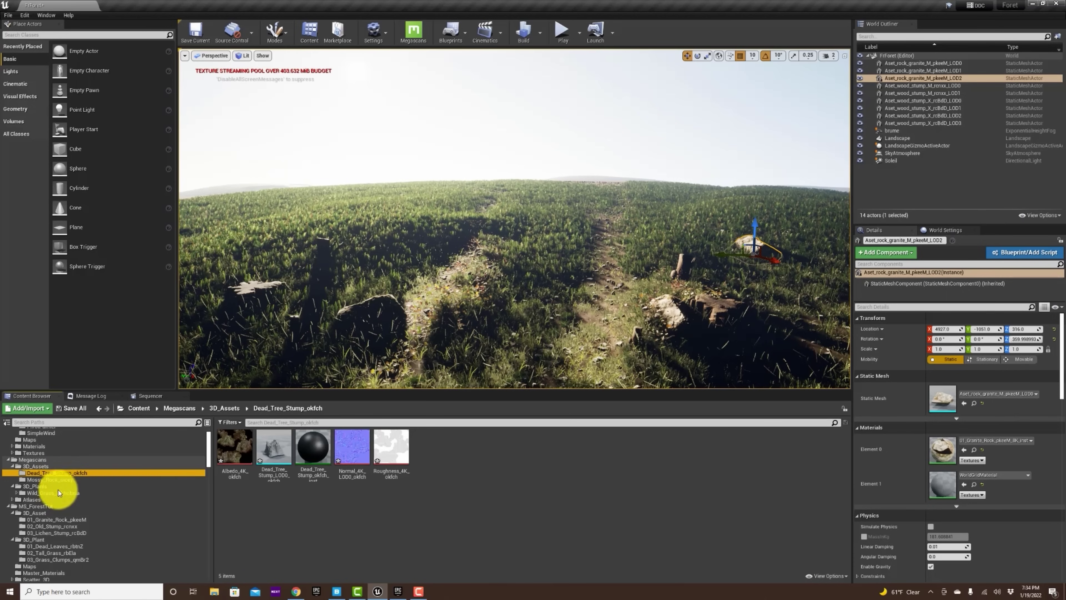
pyautogui.click(60, 480)
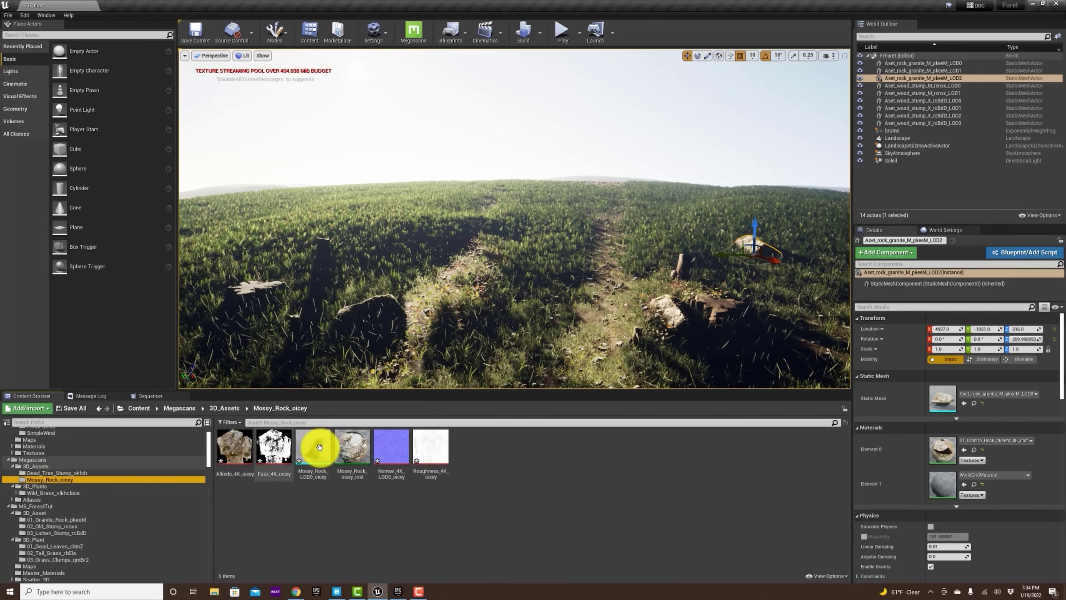
pyautogui.moveTo(316, 447)
pyautogui.moveTo(312, 447); pyautogui.dragTo(614, 301)
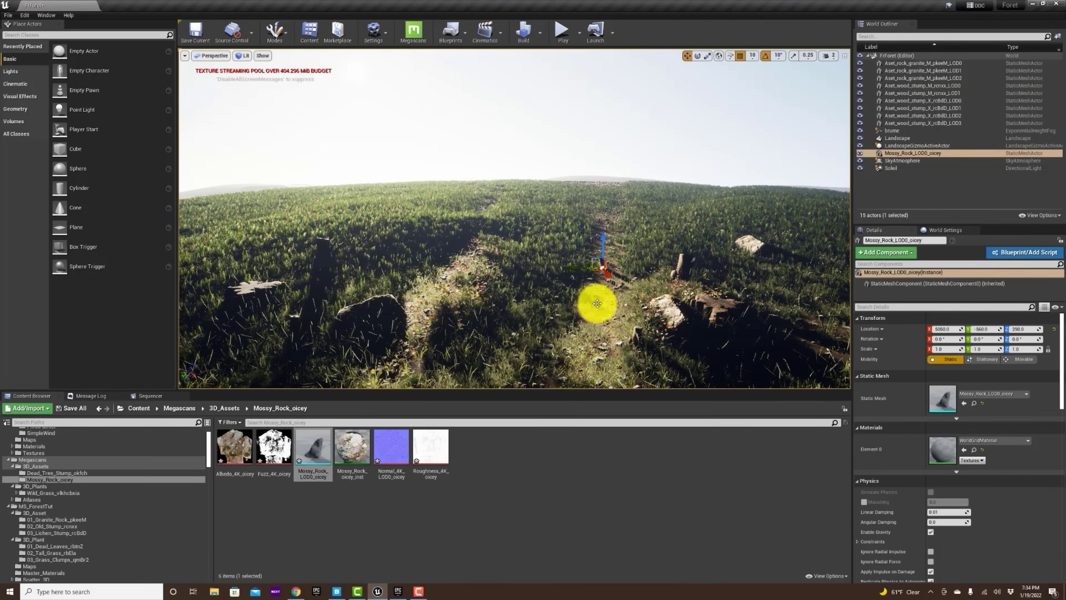
pyautogui.click(947, 348)
pyautogui.write('10')
pyautogui.press('Return')
# Sink the enlarged mossy rock to Z 230, rotate it to about -130° around the vertical axis, and shift it to Y -540
pyautogui.moveTo(605, 244); pyautogui.dragTo(603, 262)
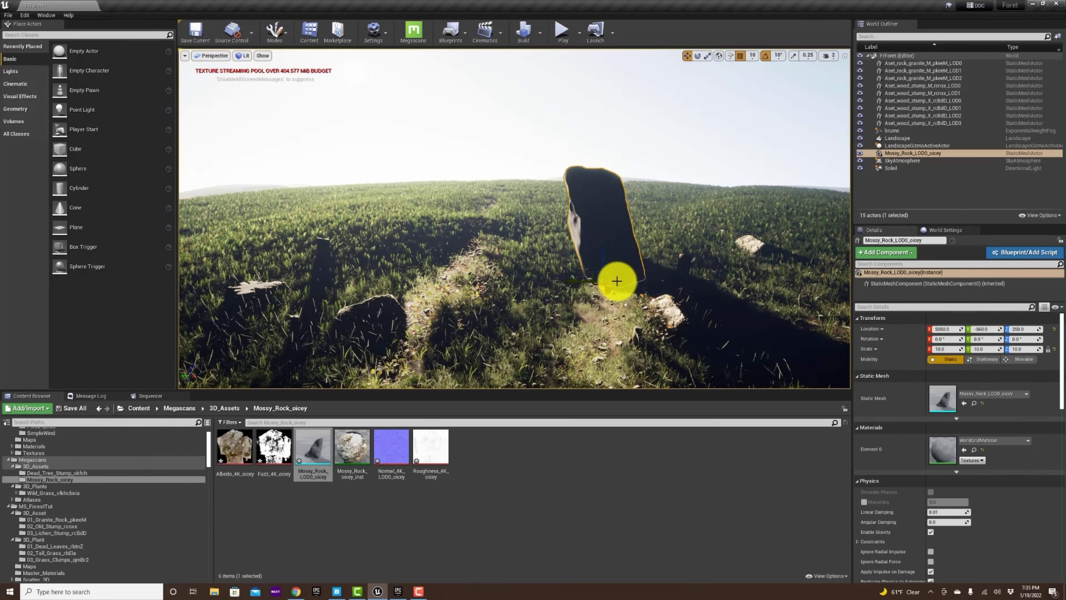
pyautogui.press('e')
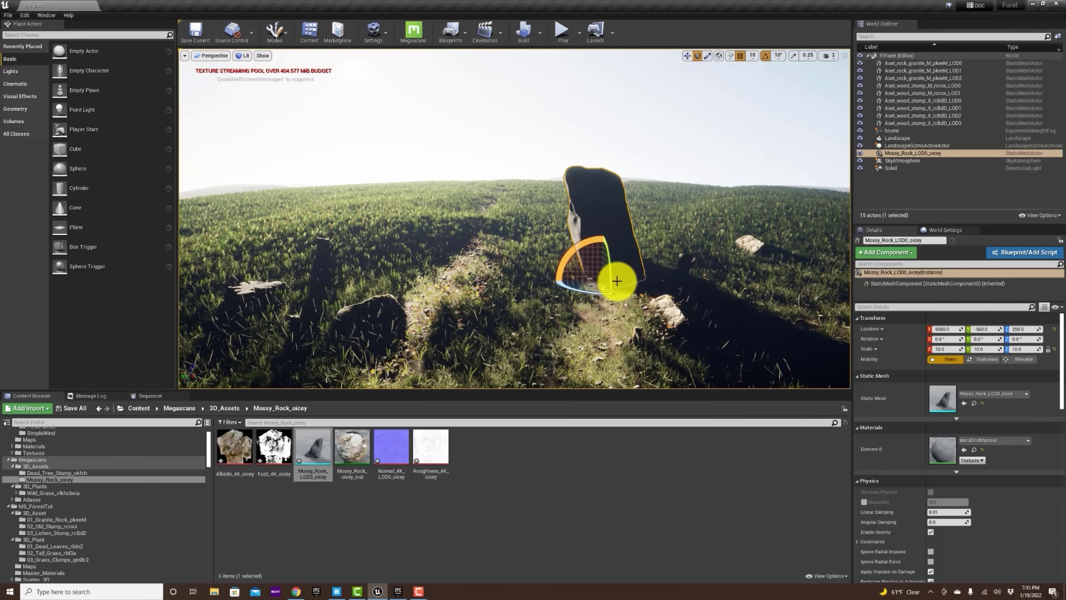
pyautogui.moveTo(567, 286)
pyautogui.mouseDown()
pyautogui.moveTo(628, 305)
pyautogui.moveTo(775, 310)
pyautogui.moveTo(588, 286)
pyautogui.mouseUp()
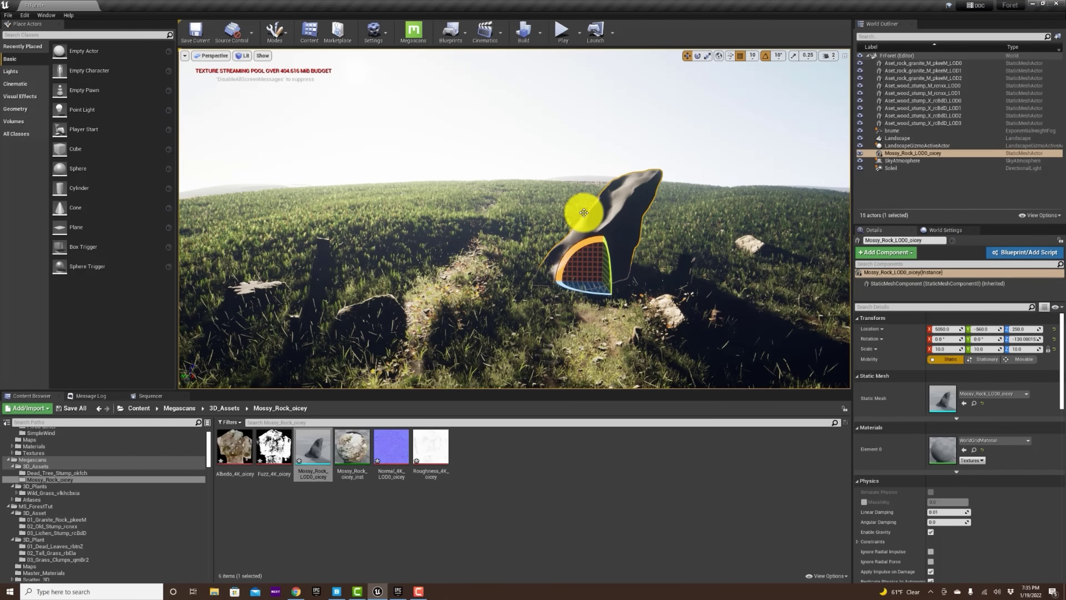
pyautogui.press('w')
pyautogui.moveTo(602, 256); pyautogui.dragTo(602, 262)
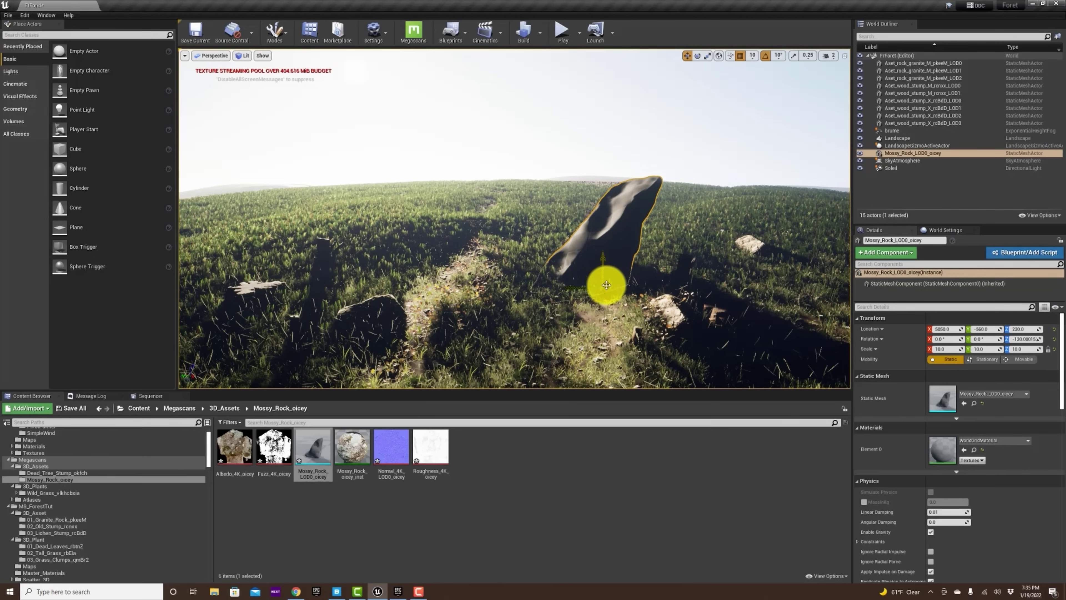
pyautogui.moveTo(562, 287); pyautogui.dragTo(555, 288)
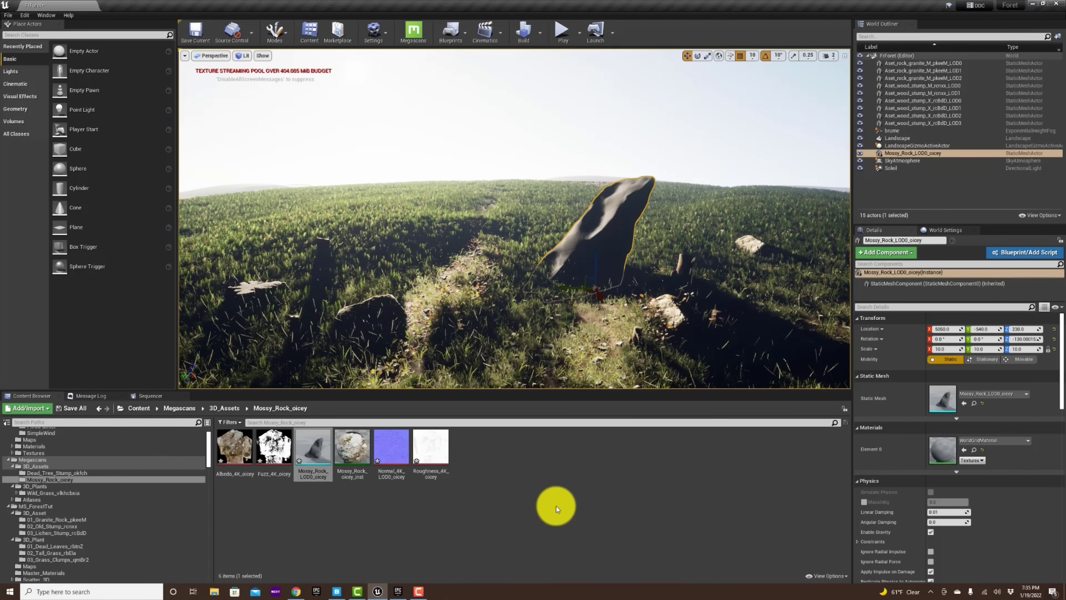
pyautogui.click(556, 505)
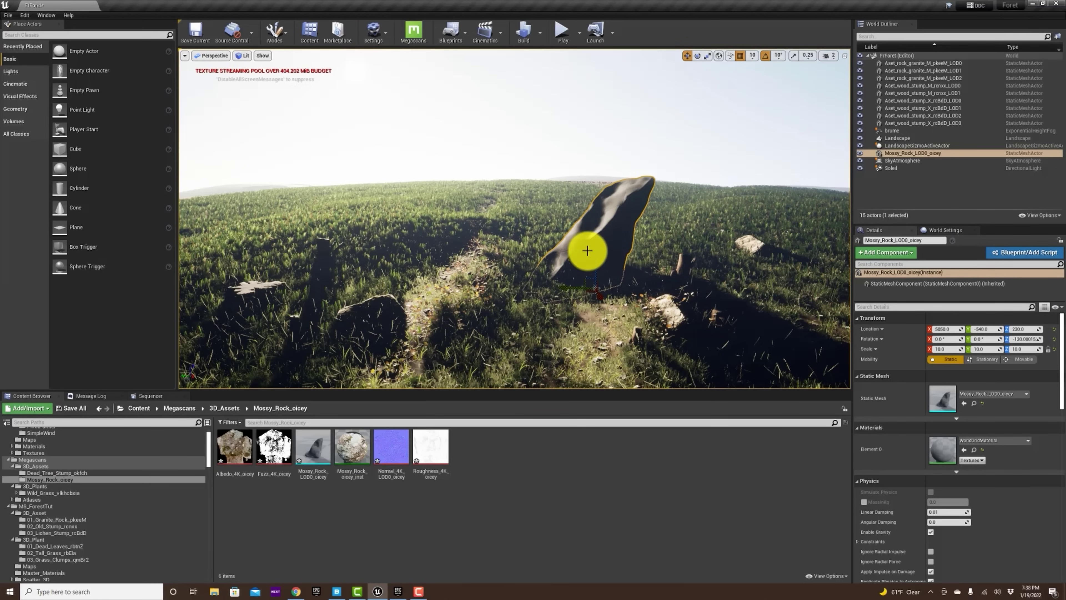
# Delete the mossy rock from the level and try to delete the Mossy_Rock_oicey content folder
pyautogui.press('Delete')
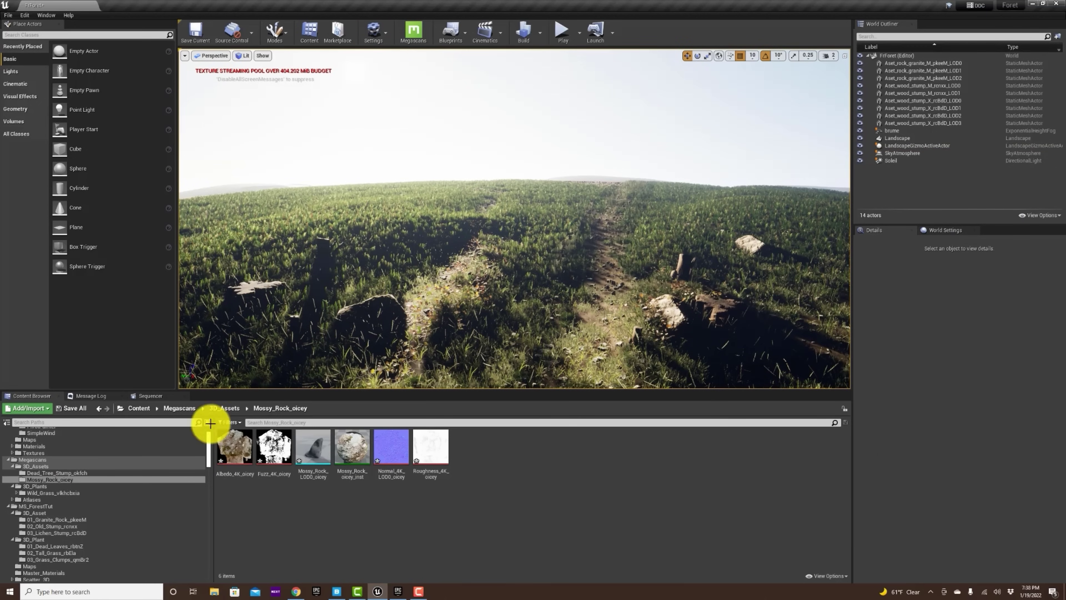
pyautogui.rightClick(70, 479)
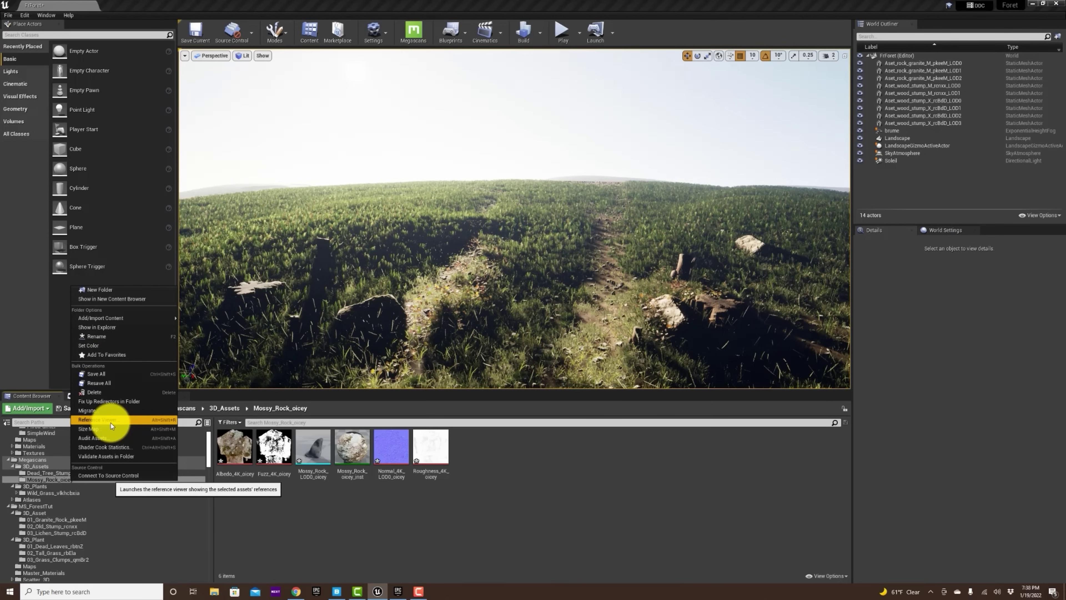
pyautogui.click(137, 392)
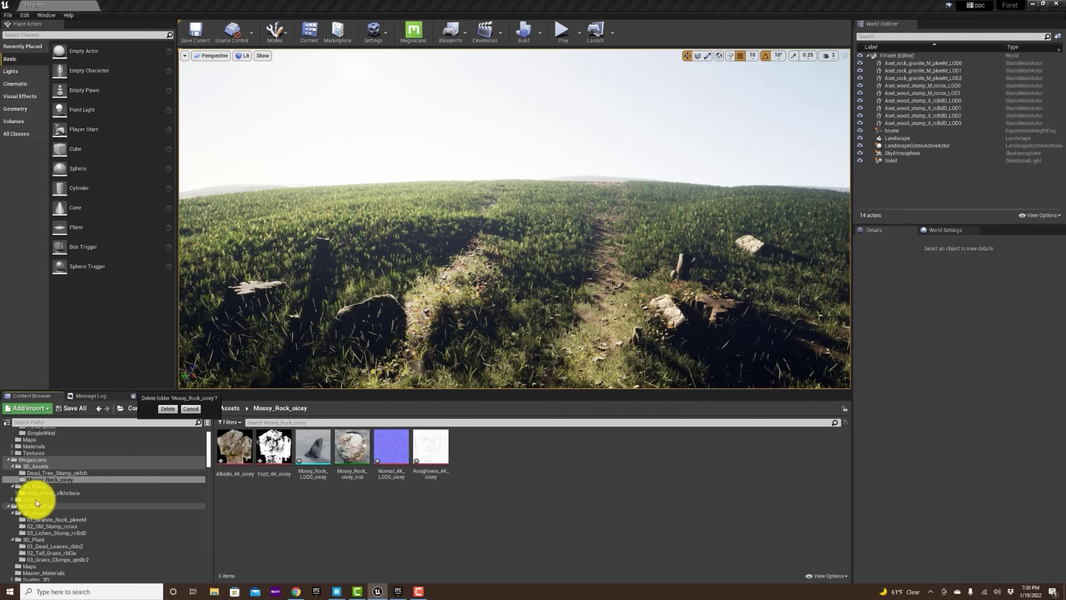
pyautogui.rightClick(75, 479)
pyautogui.click(122, 390)
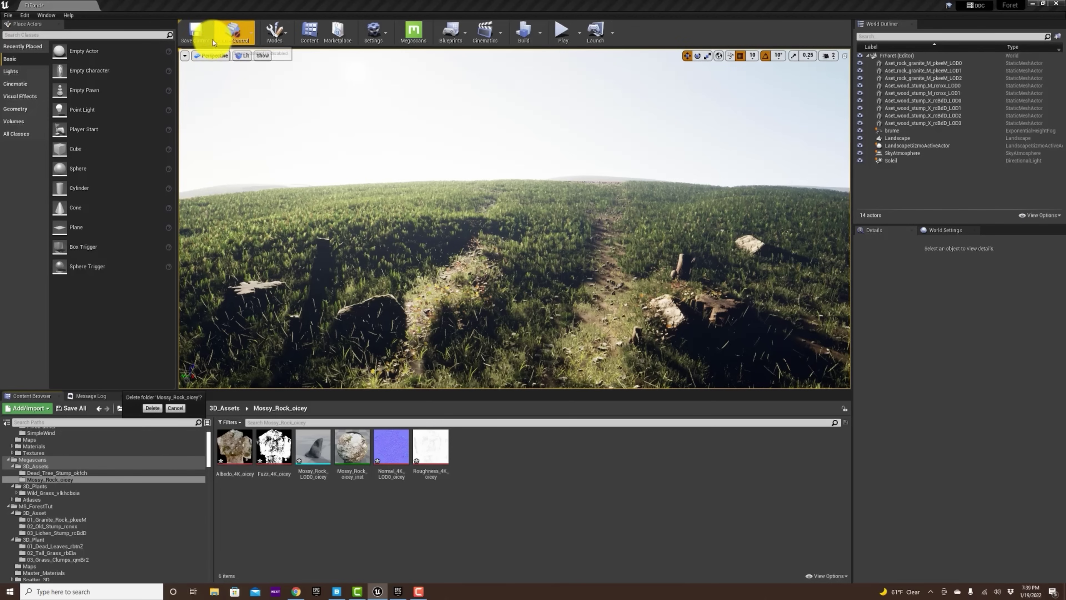
# Save the level, close the Unreal editor, and relaunch the forest project from the Epic Games Launcher library
pyautogui.click(197, 38)
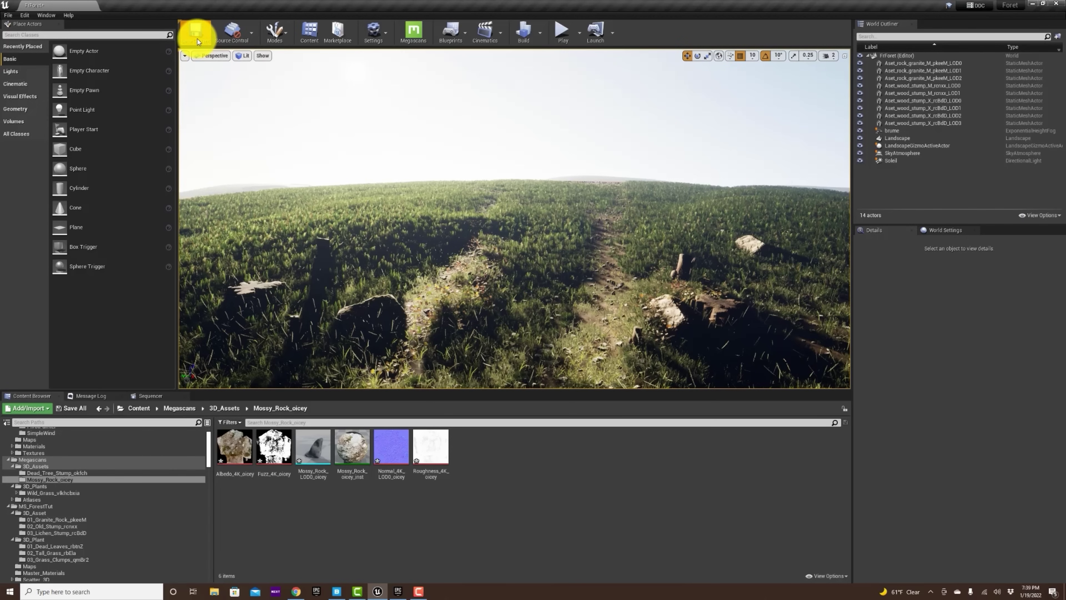
pyautogui.click(1057, 4)
pyautogui.click(586, 372)
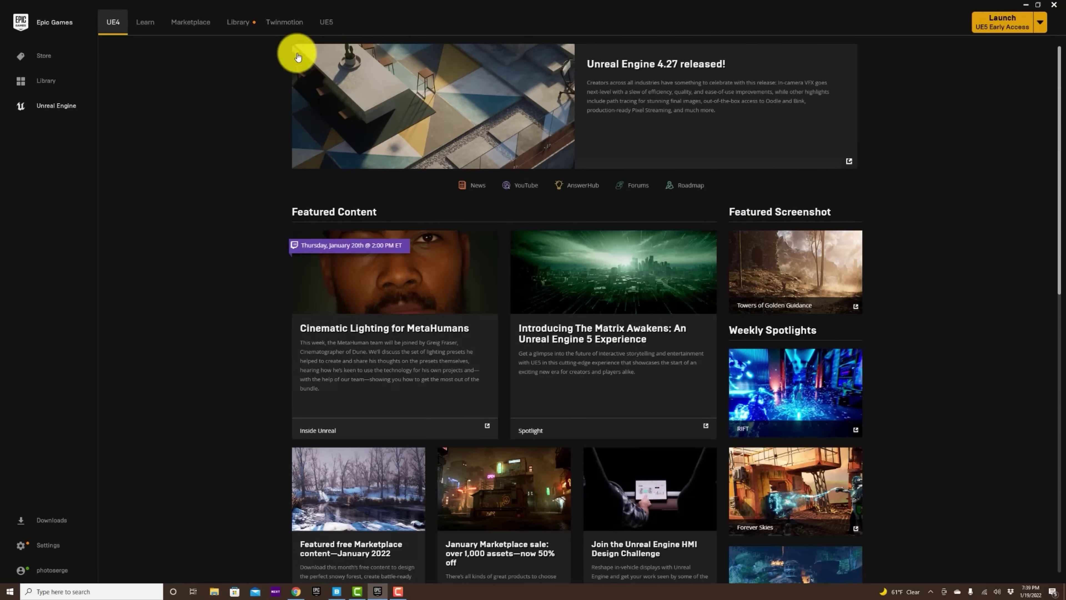
pyautogui.click(248, 28)
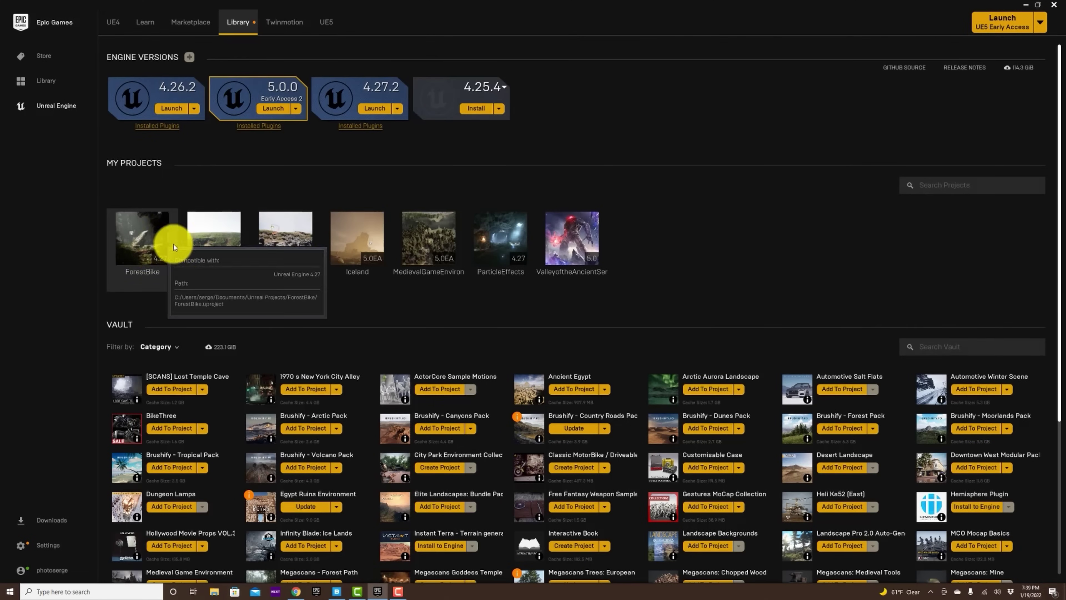
pyautogui.doubleClick(214, 225)
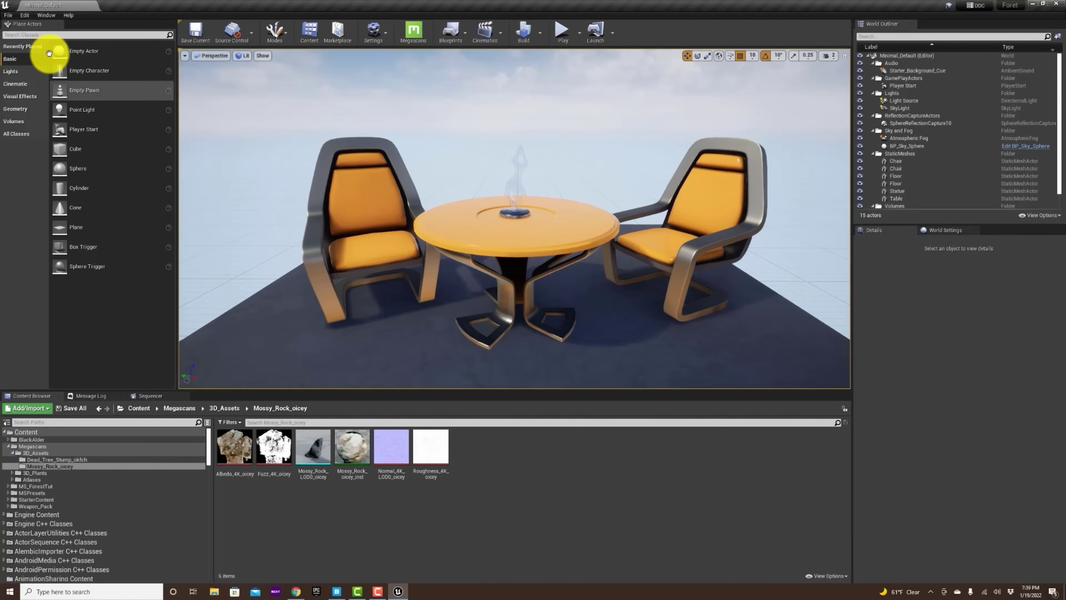
# Reopen the FrForet level from the recently used levels
pyautogui.click(11, 17)
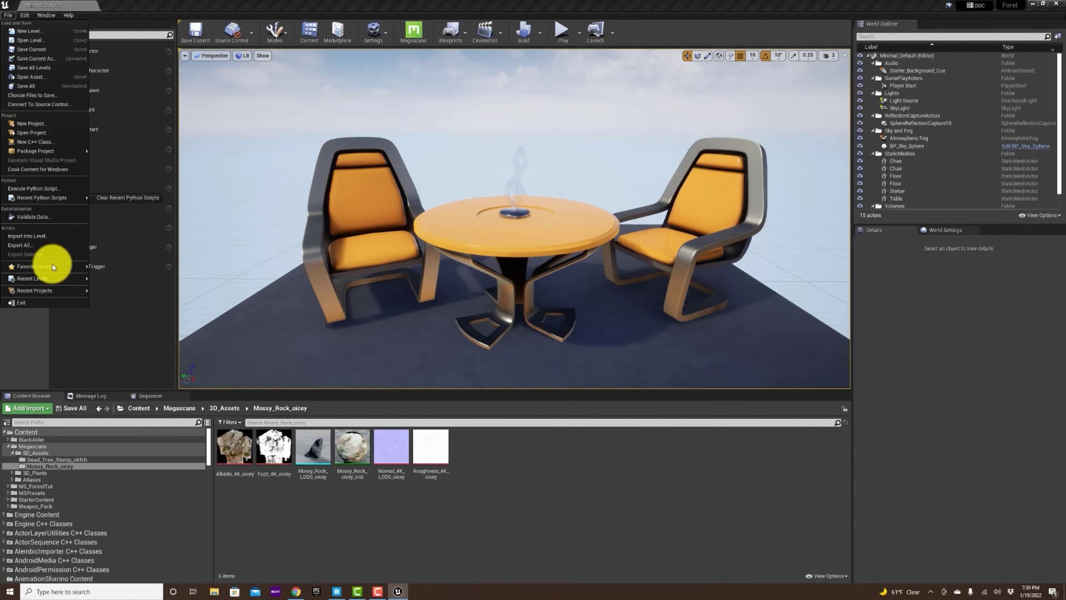
pyautogui.moveTo(59, 292)
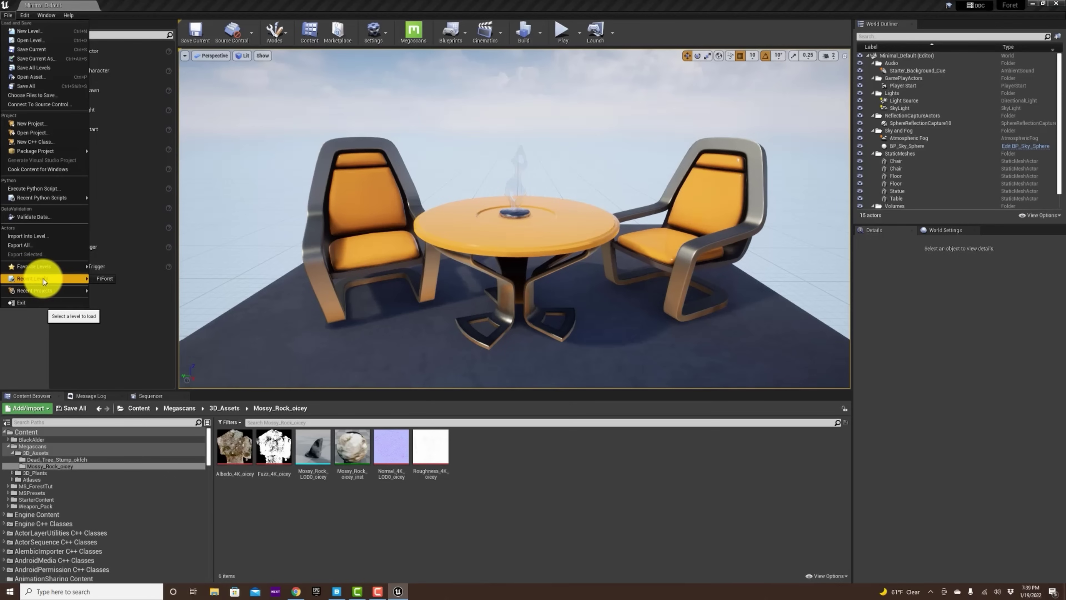
pyautogui.click(105, 279)
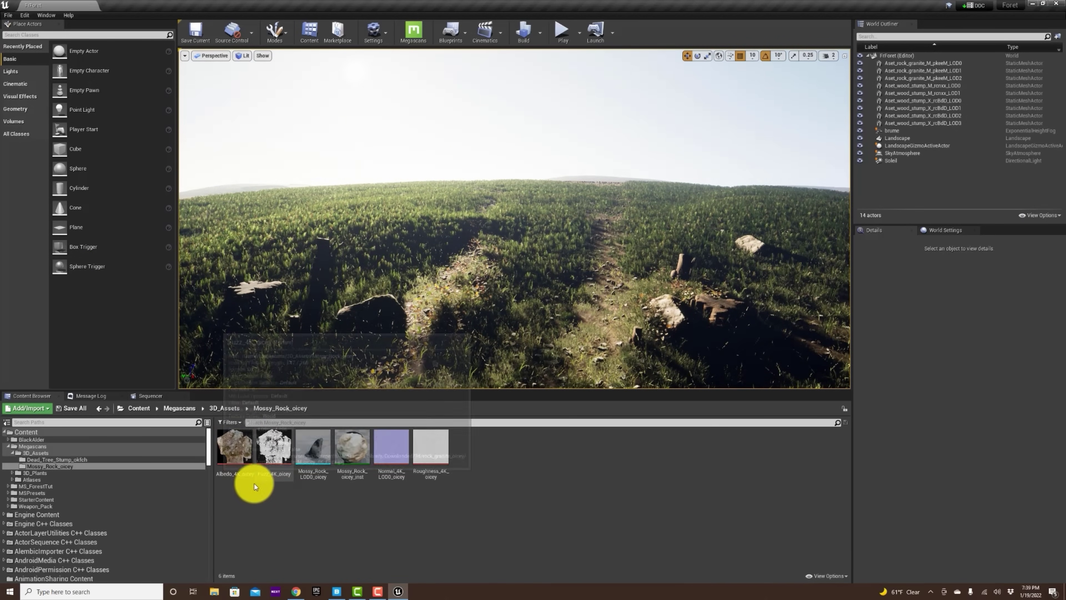
# Try again to delete the Mossy_Rock_oicey folder in the restarted project
pyautogui.click(315, 451)
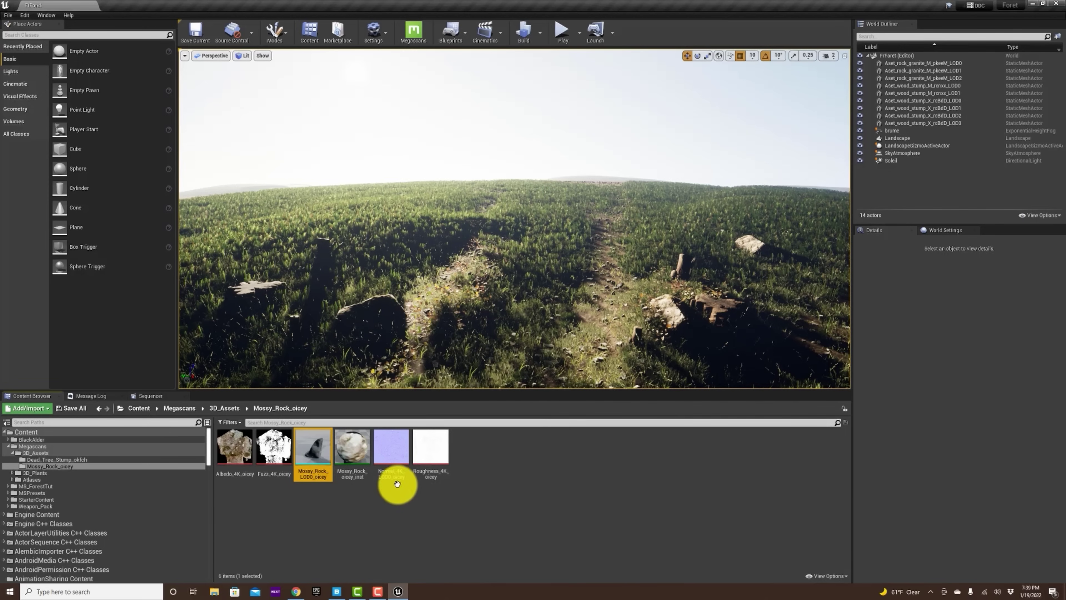
pyautogui.click(82, 465)
pyautogui.rightClick(81, 466)
pyautogui.click(105, 376)
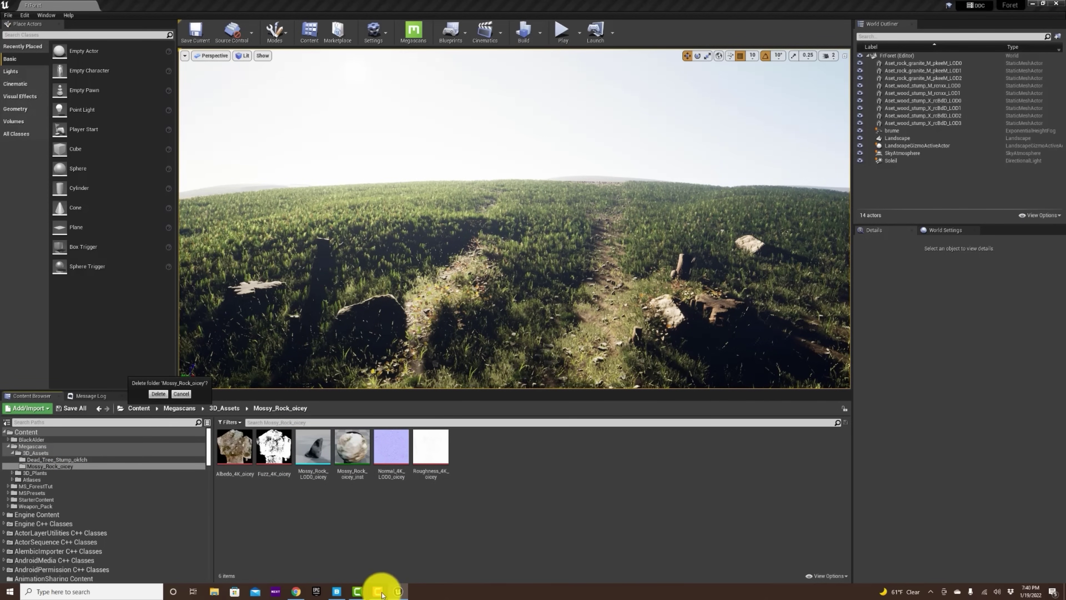
# Switch to Quixel Bridge, export the Mossy Rock to Unreal Engine again, and accept importing all duplicates there
pyautogui.click(334, 591)
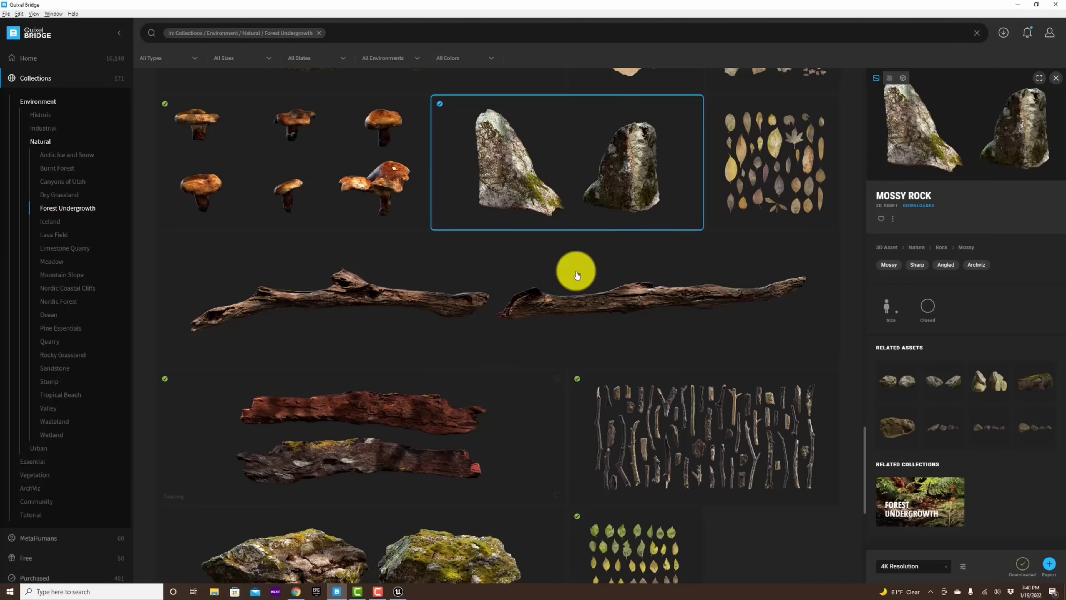
pyautogui.click(693, 103)
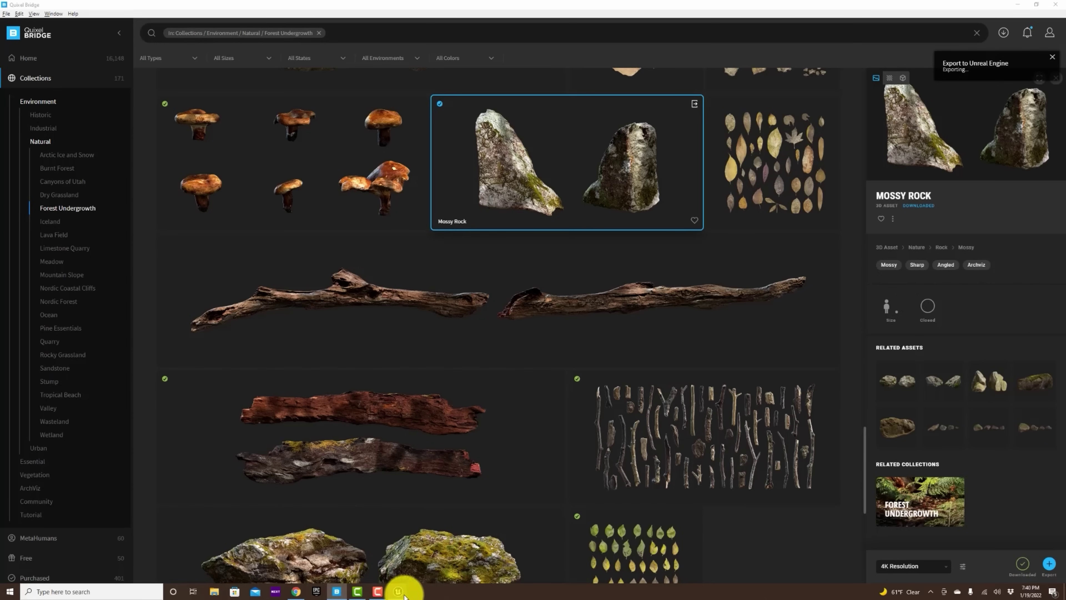
pyautogui.moveTo(401, 592)
pyautogui.click(429, 556)
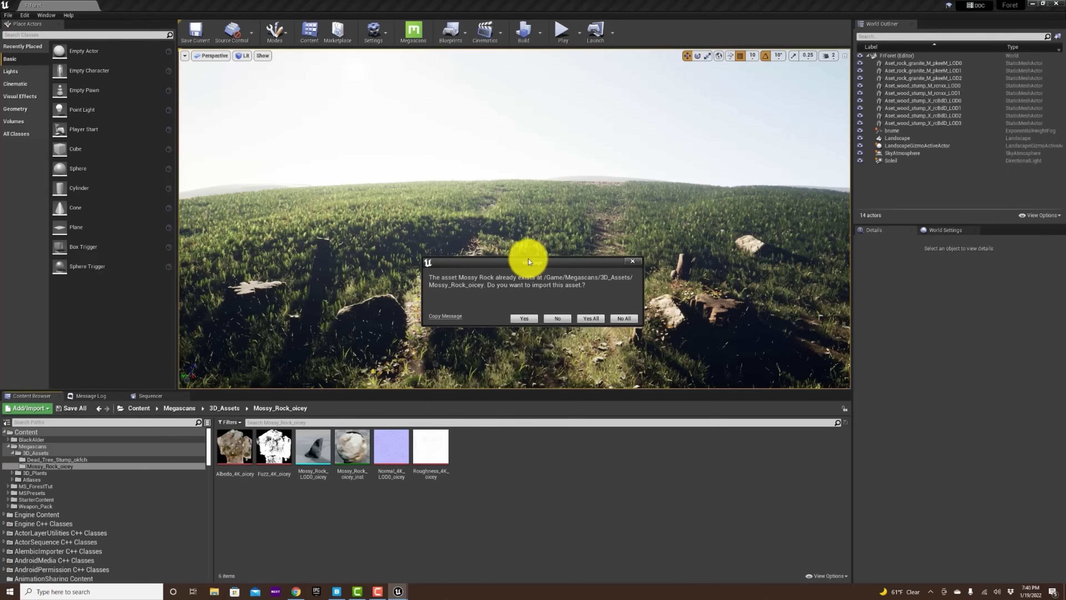
pyautogui.click(588, 317)
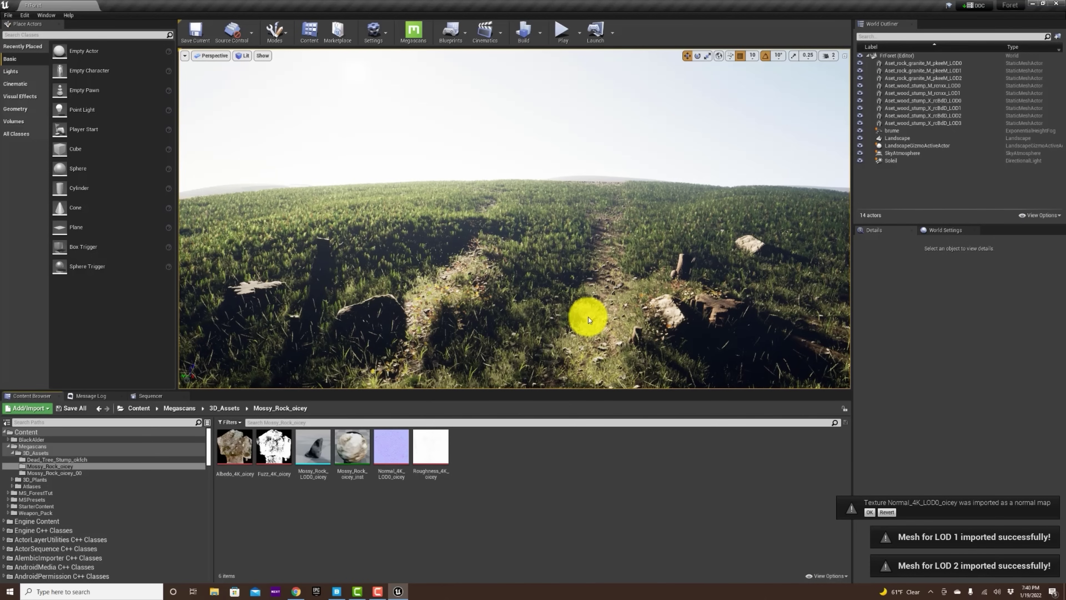
# Place the rock mesh from the Mossy_Rock_oicey_00 folder on the dirt path and set its scale to 10
pyautogui.click(76, 472)
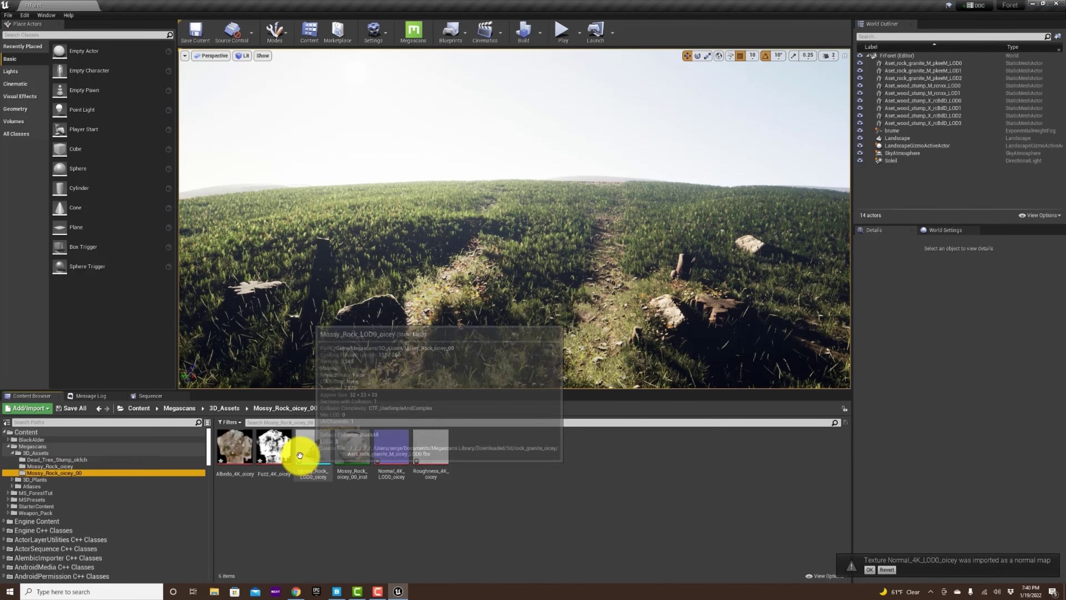
pyautogui.moveTo(313, 448); pyautogui.dragTo(583, 269)
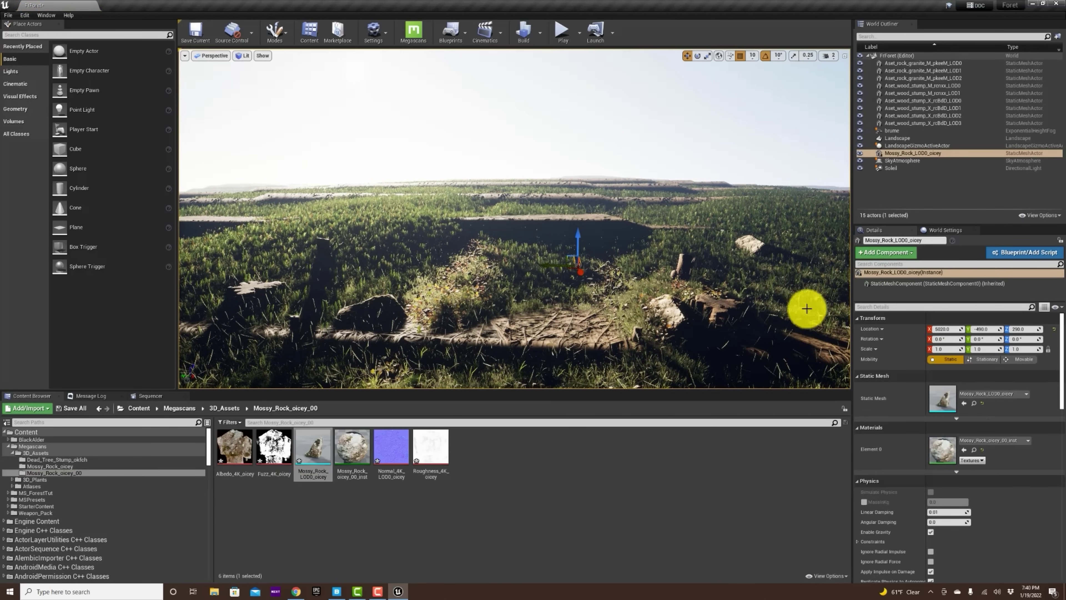
pyautogui.click(944, 348)
pyautogui.write('10')
pyautogui.press('Return')
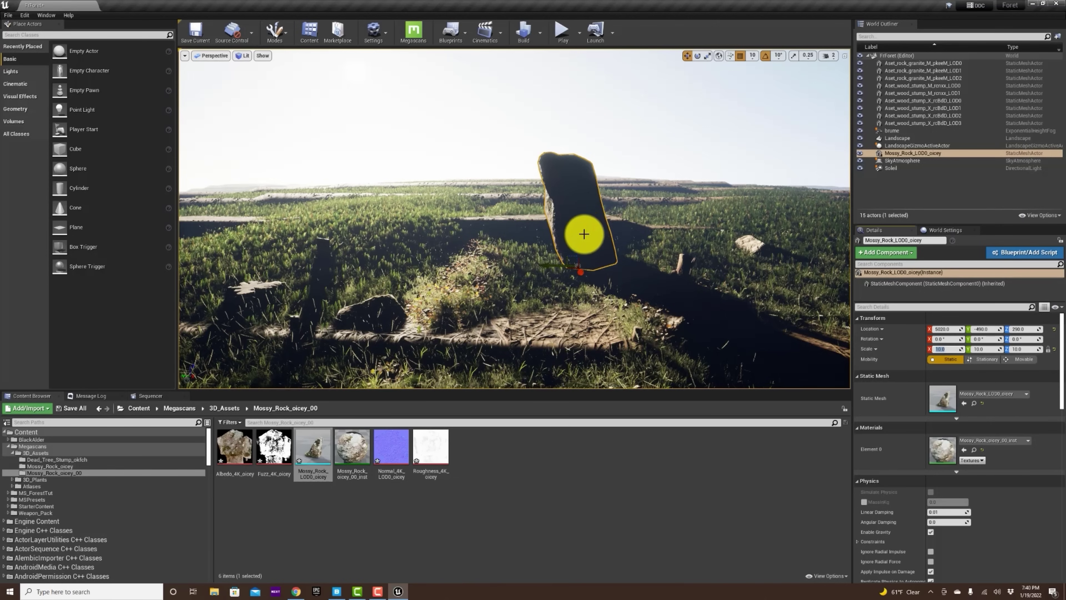
# Lower the new mossy rock into the ground to Z 240 and rotate it to about -120° around the vertical axis
pyautogui.click(579, 252)
pyautogui.moveTo(580, 256); pyautogui.dragTo(580, 263)
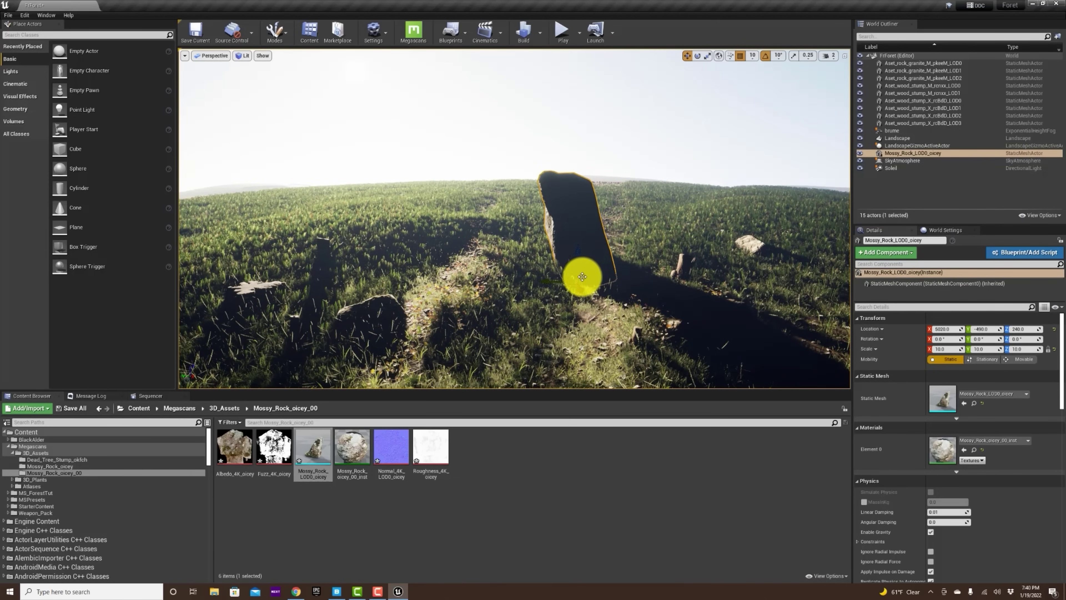
pyautogui.moveTo(574, 288); pyautogui.dragTo(766, 282)
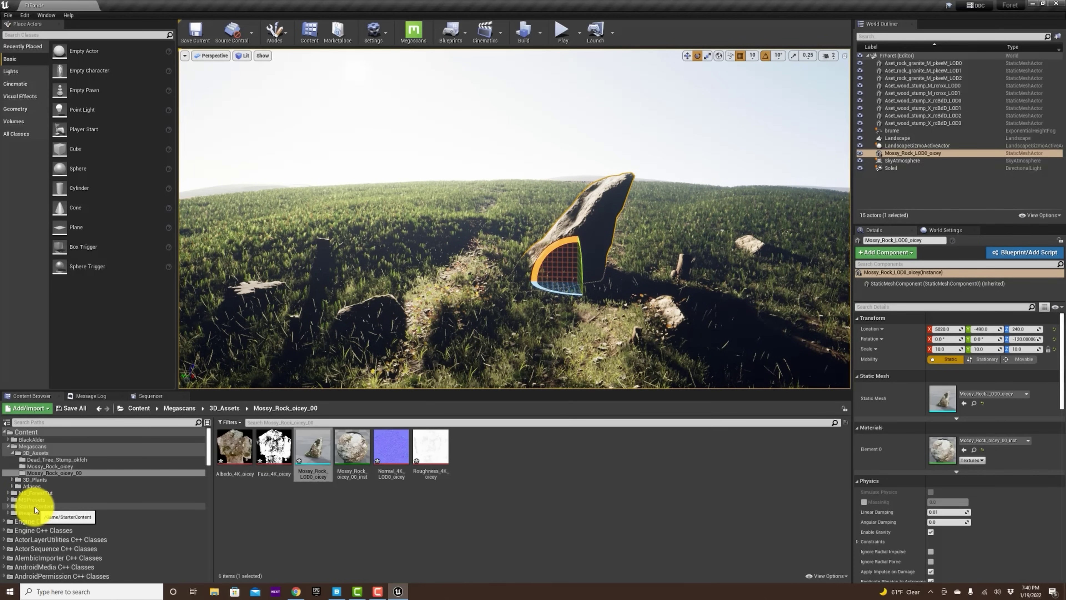
# Place the SM_Sword mesh from Weapon_Pack's Weapons_Kit mesh folder onto the large mossy rock
pyautogui.click(22, 513)
pyautogui.click(8, 513)
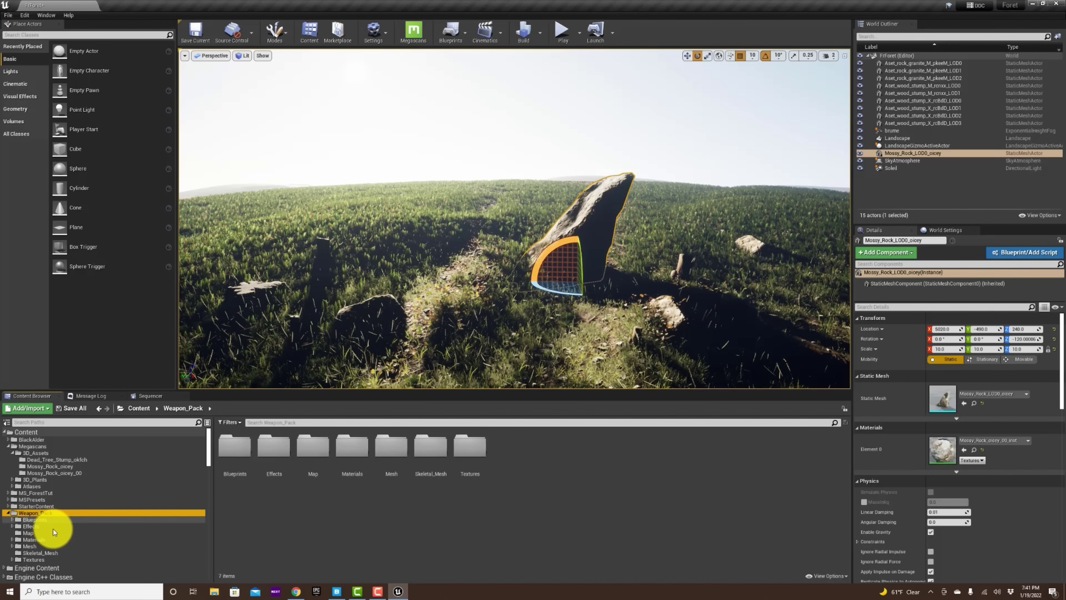
pyautogui.click(40, 546)
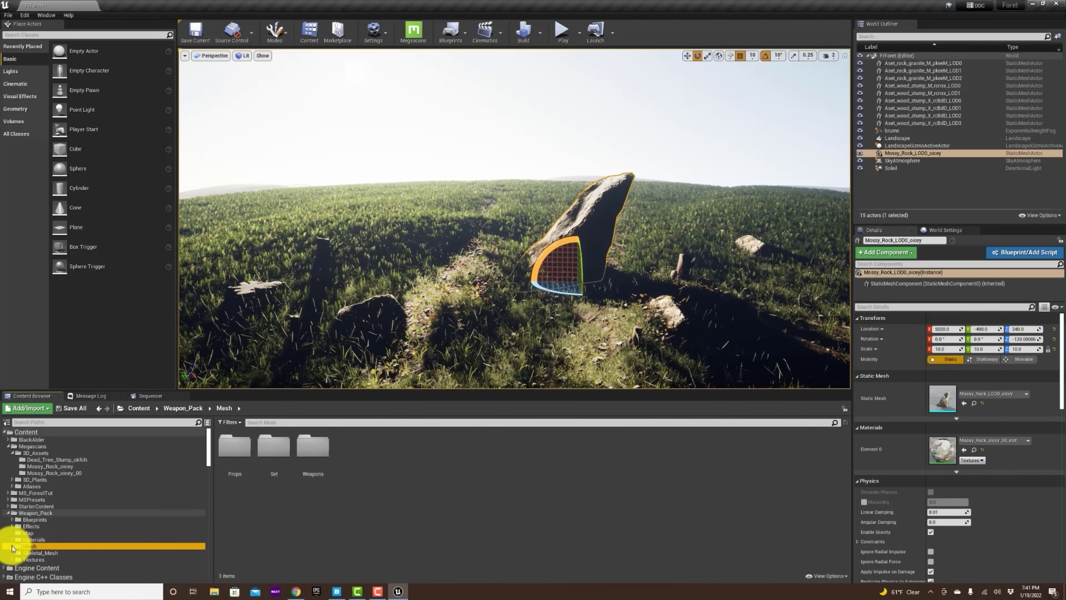
pyautogui.click(30, 553)
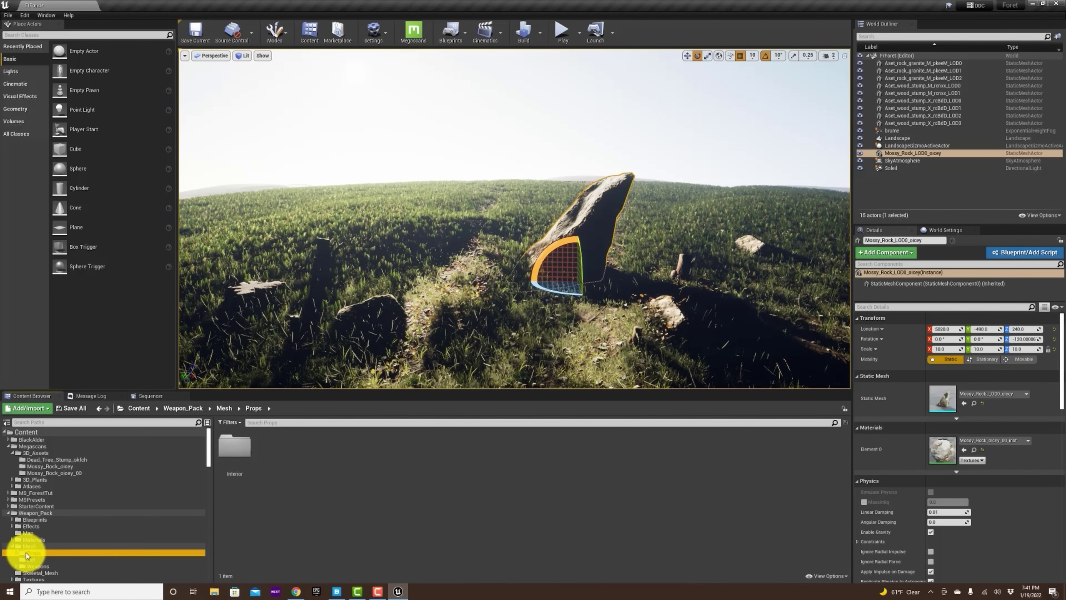
pyautogui.scroll(-2, 47, 546)
pyautogui.click(40, 526)
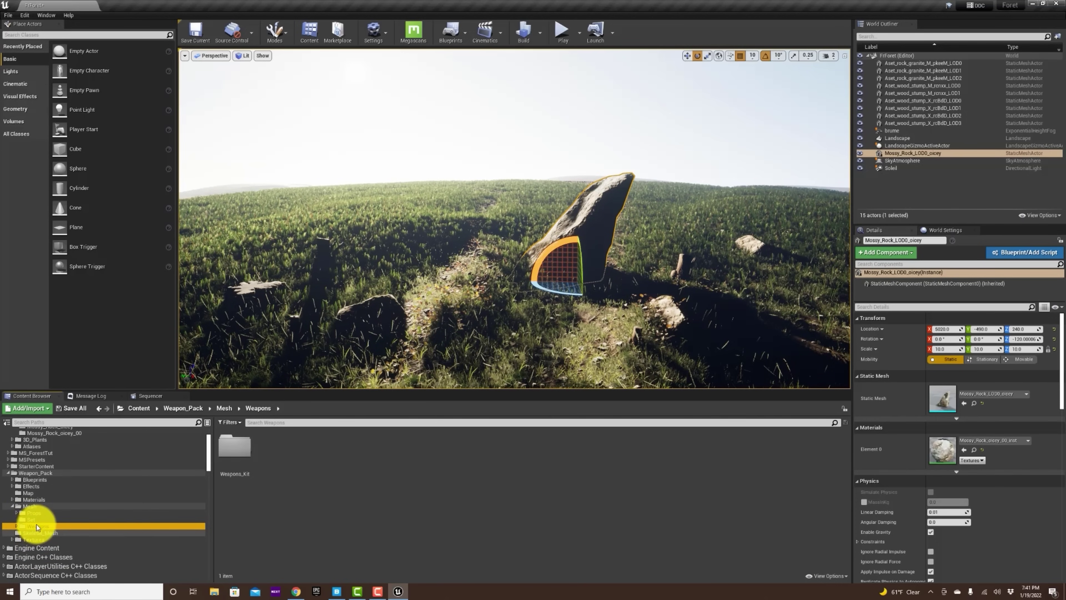
pyautogui.click(17, 526)
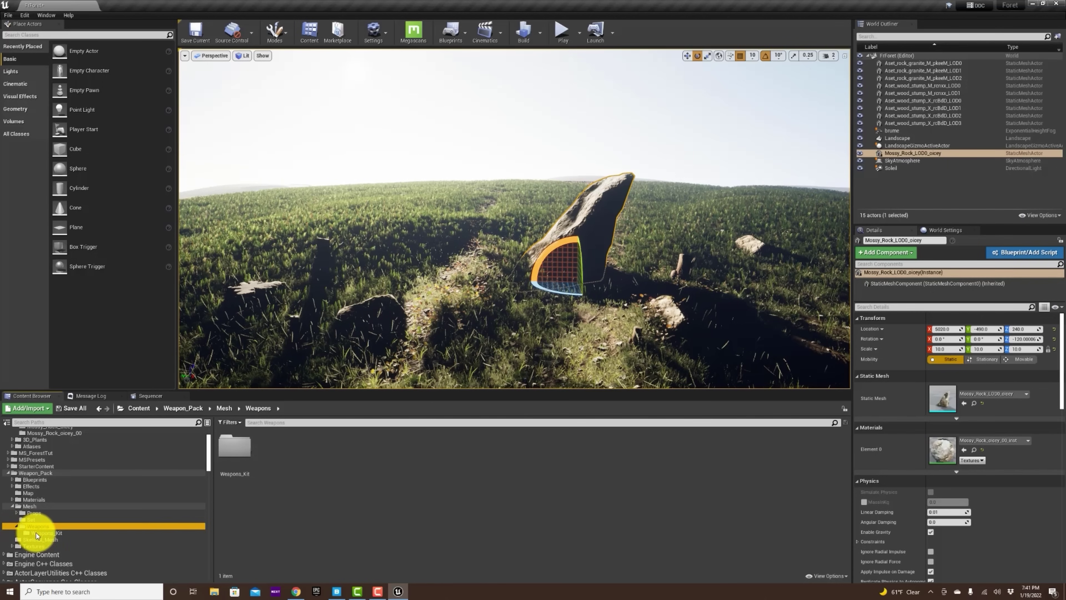
pyautogui.click(36, 532)
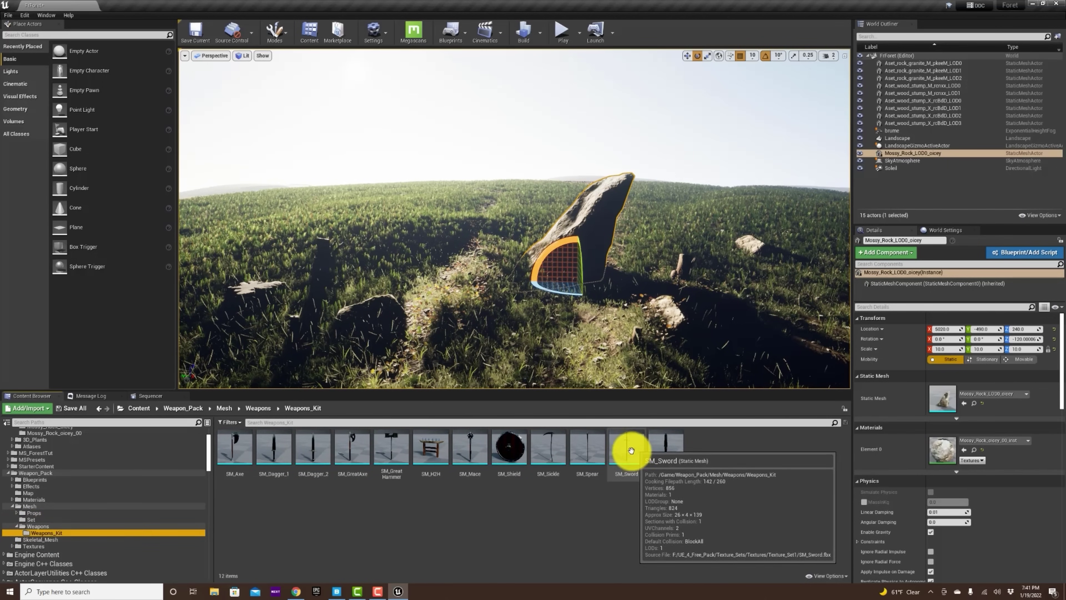
pyautogui.moveTo(626, 445); pyautogui.dragTo(607, 226)
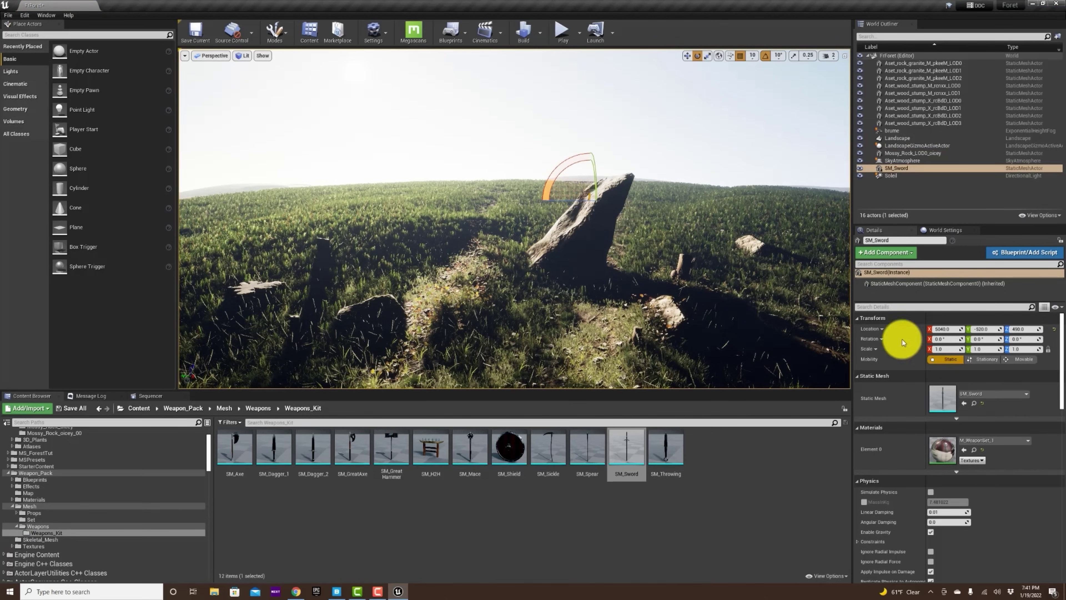
# Scale the sword to 5 on all axes, shift it slightly along X and raise it to Z 658
pyautogui.click(944, 349)
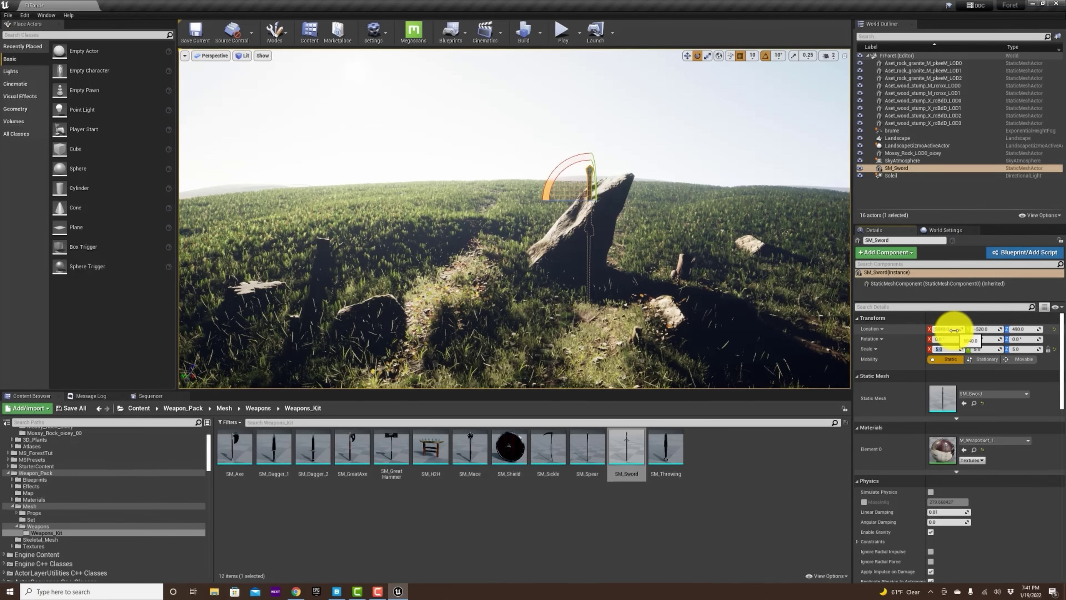
pyautogui.moveTo(944, 328)
pyautogui.mouseDown()
pyautogui.moveTo(897, 333)
pyautogui.moveTo(942, 330)
pyautogui.mouseUp()
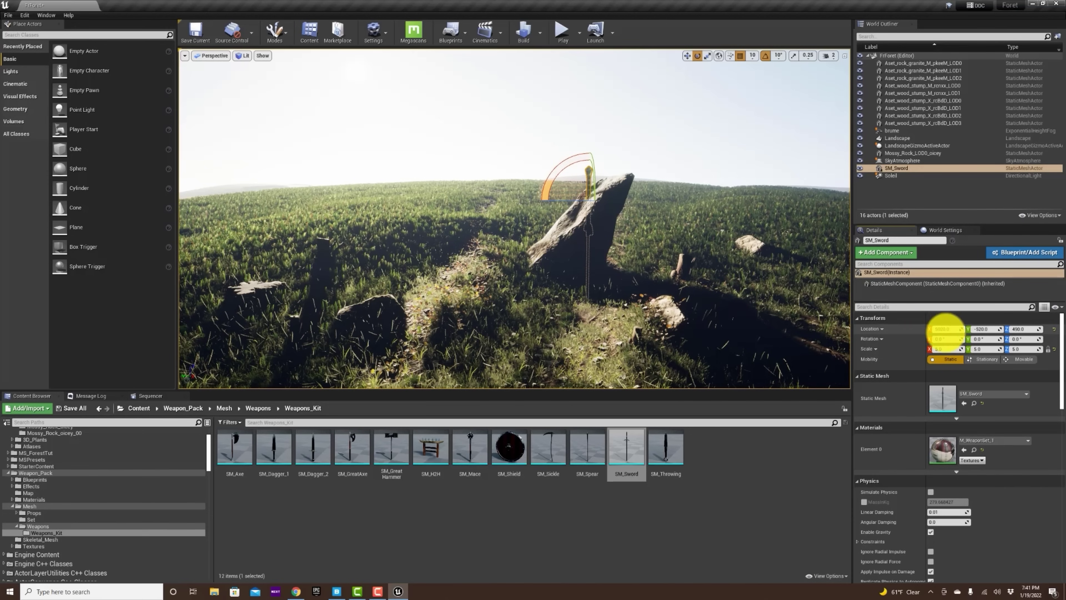
pyautogui.moveTo(1025, 330); pyautogui.dragTo(1058, 308)
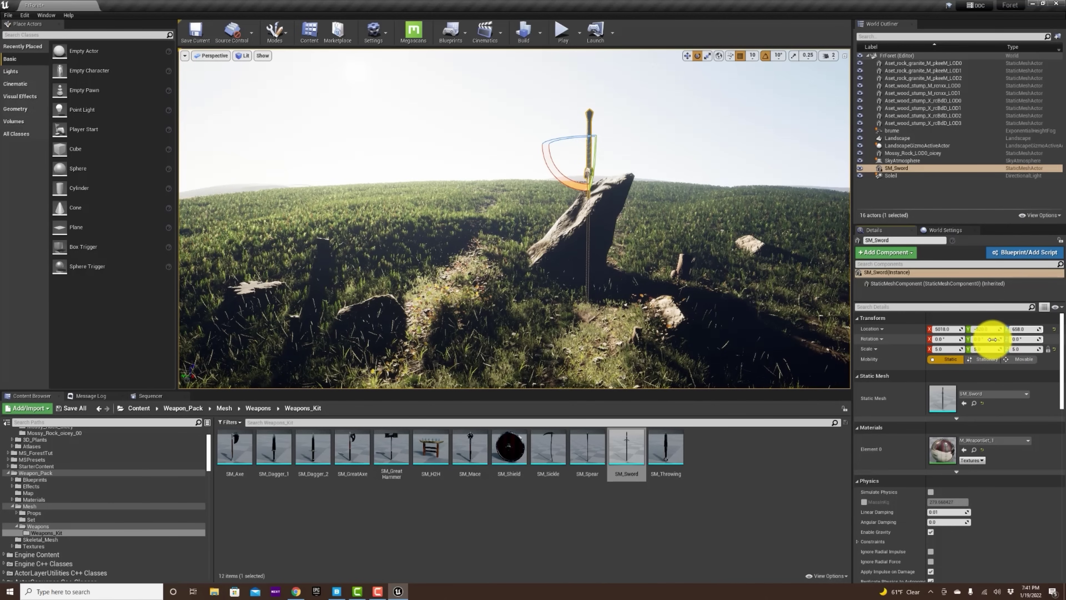
# Tilt the sword about 14.4° around X with Y rotation at 0°, and shorten it to a Z scale of about 2.44
pyautogui.moveTo(989, 339); pyautogui.dragTo(998, 339)
pyautogui.write('0')
pyautogui.press('Return')
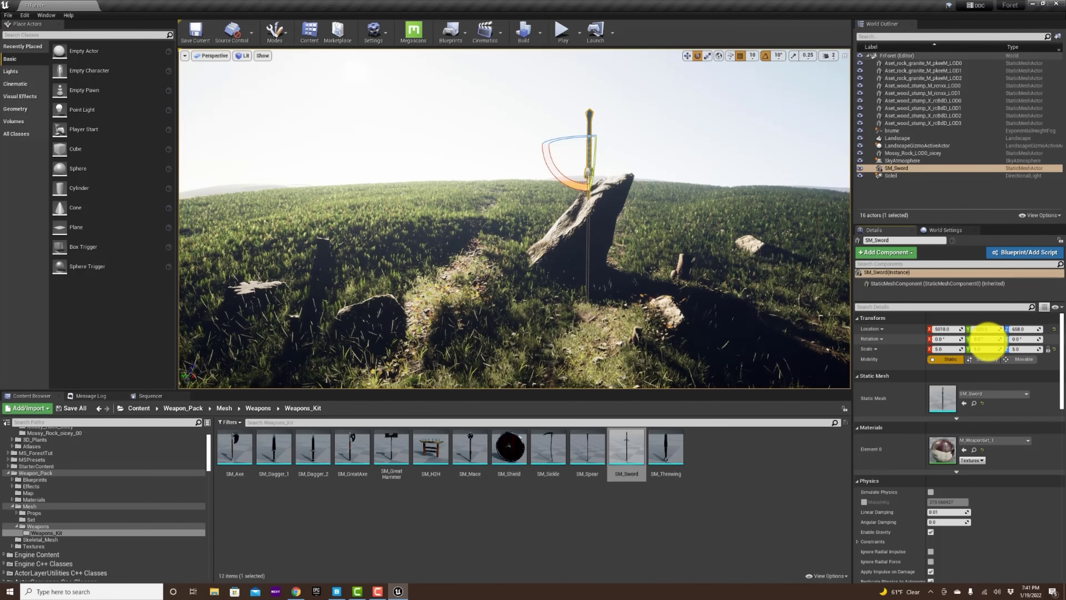
pyautogui.moveTo(951, 341)
pyautogui.mouseDown()
pyautogui.moveTo(976, 340)
pyautogui.moveTo(943, 341)
pyautogui.mouseUp()
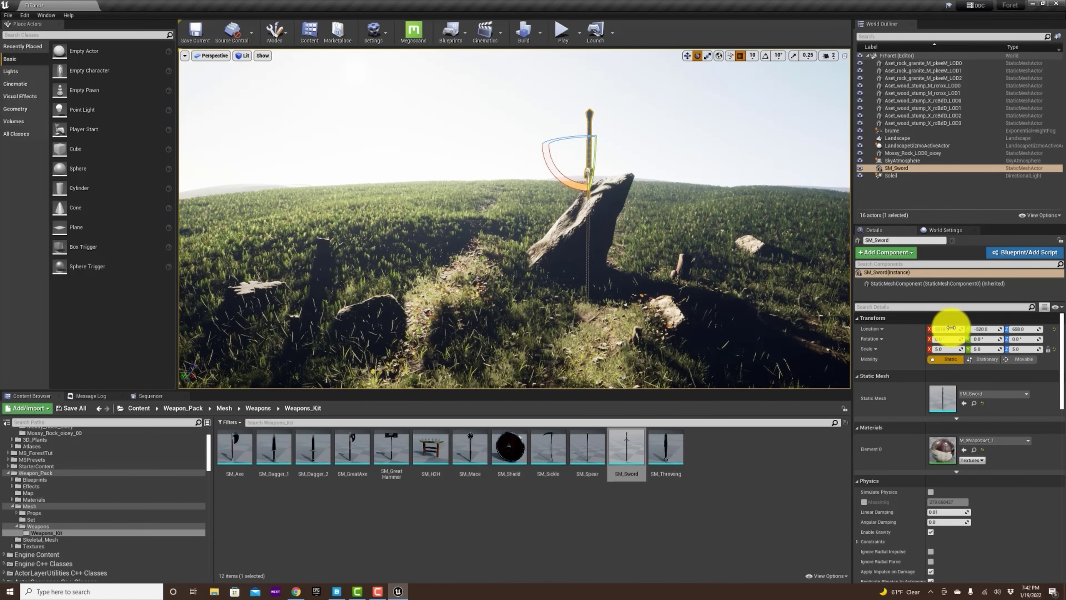
pyautogui.moveTo(941, 340); pyautogui.dragTo(940, 344)
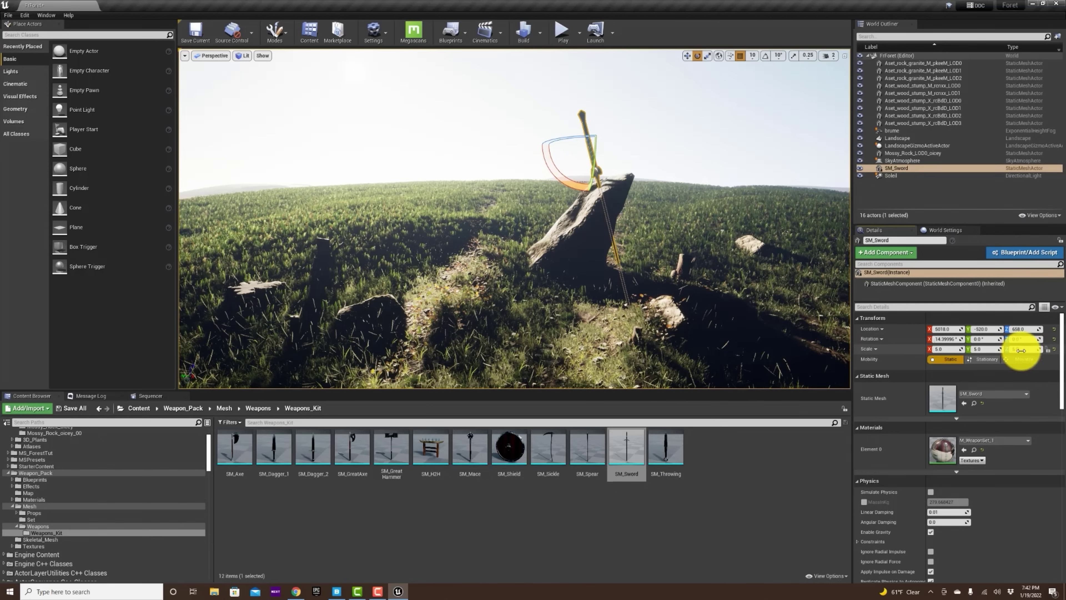
pyautogui.moveTo(1000, 354); pyautogui.dragTo(687, 382)
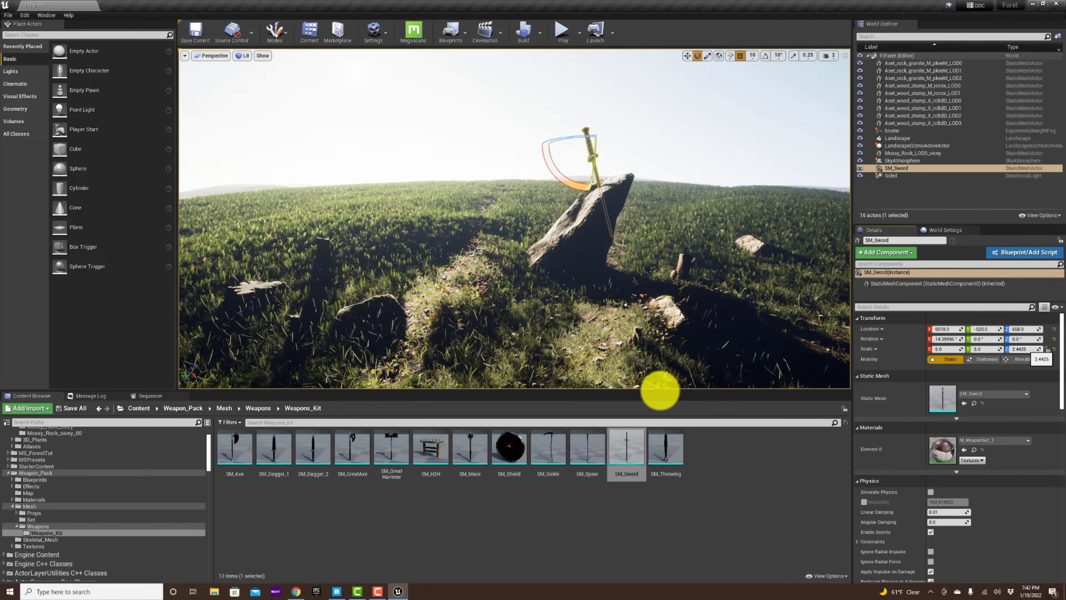
pyautogui.moveTo(660, 391); pyautogui.dragTo(621, 345)
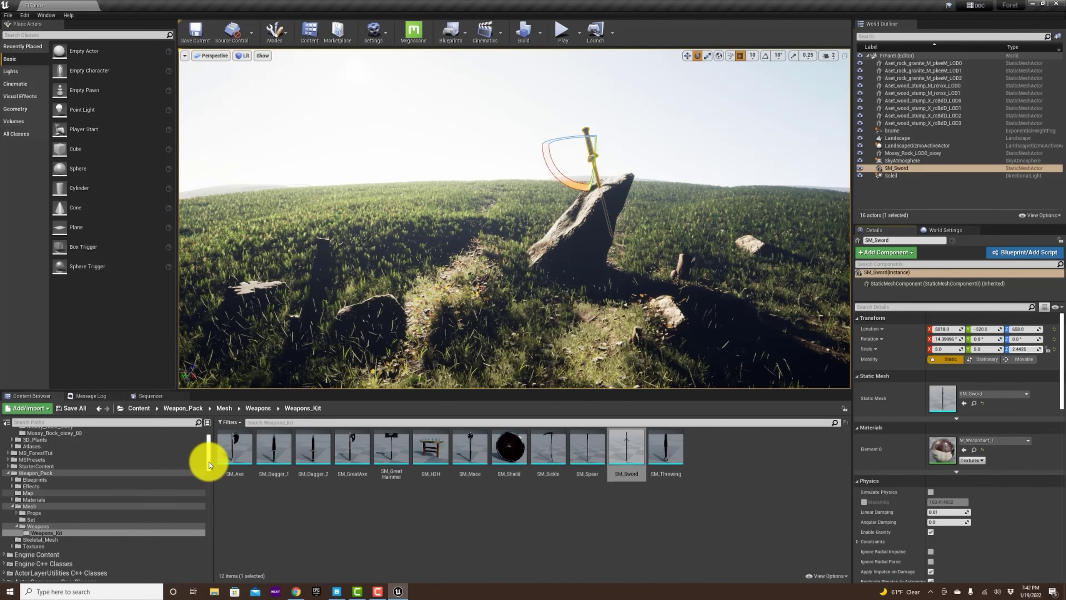
# Place the SM_BlackAlder_Field_02_PP tree from BlackAlder's PivotPainter geometry folder on the grass to the left of the mossy rock
pyautogui.moveTo(208, 461); pyautogui.dragTo(206, 434)
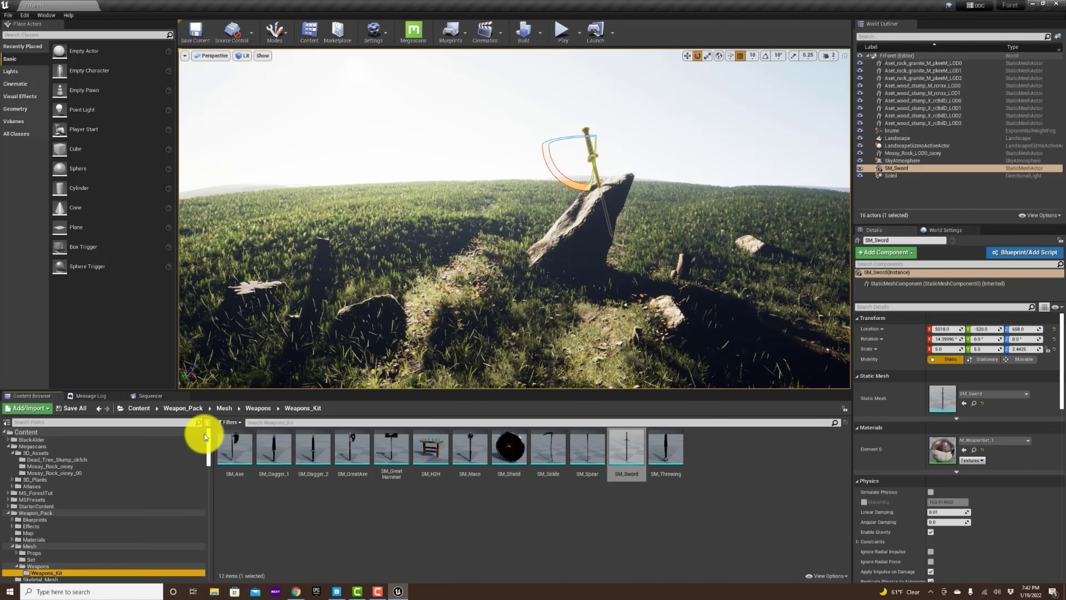
pyautogui.click(8, 440)
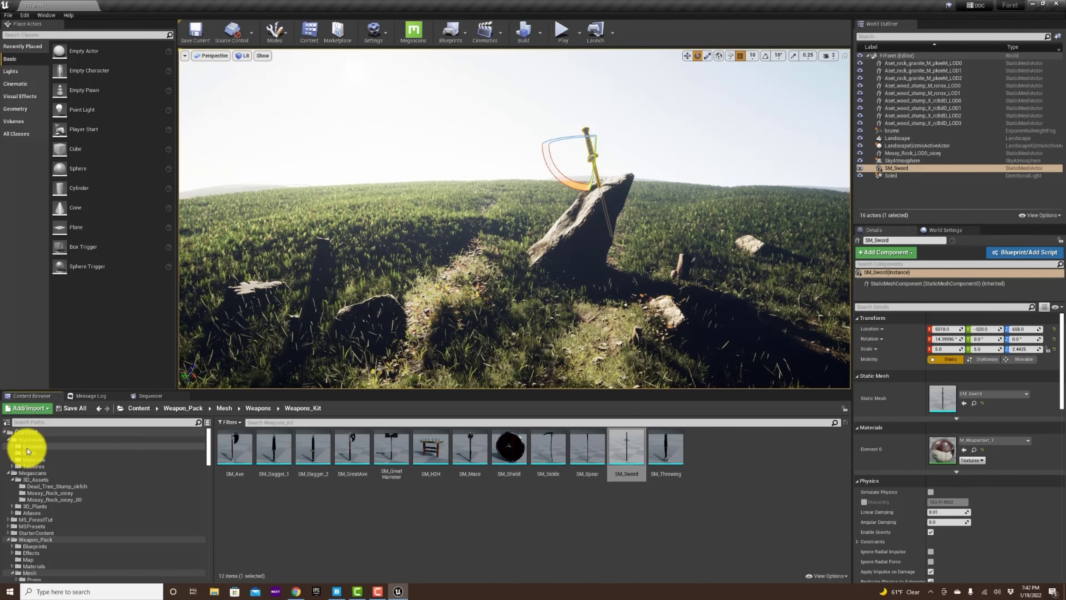
pyautogui.click(11, 446)
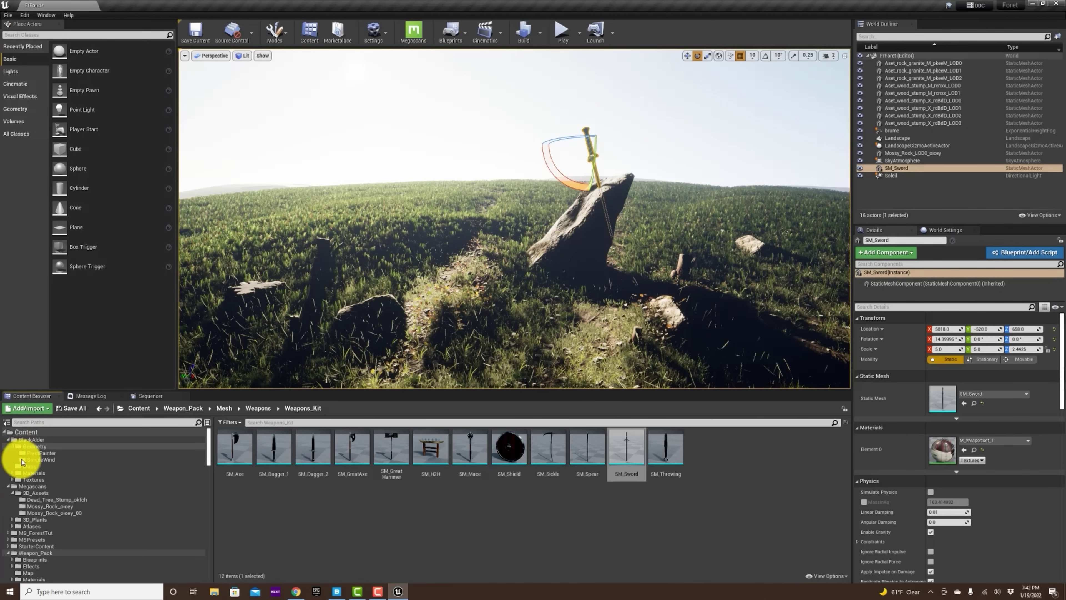
pyautogui.click(47, 460)
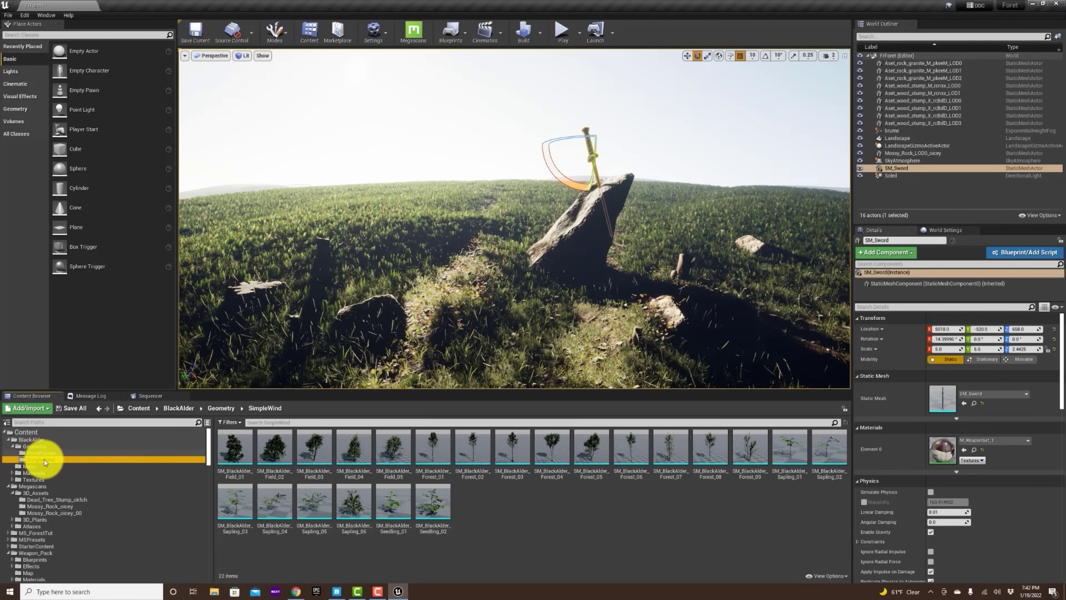
pyautogui.click(53, 453)
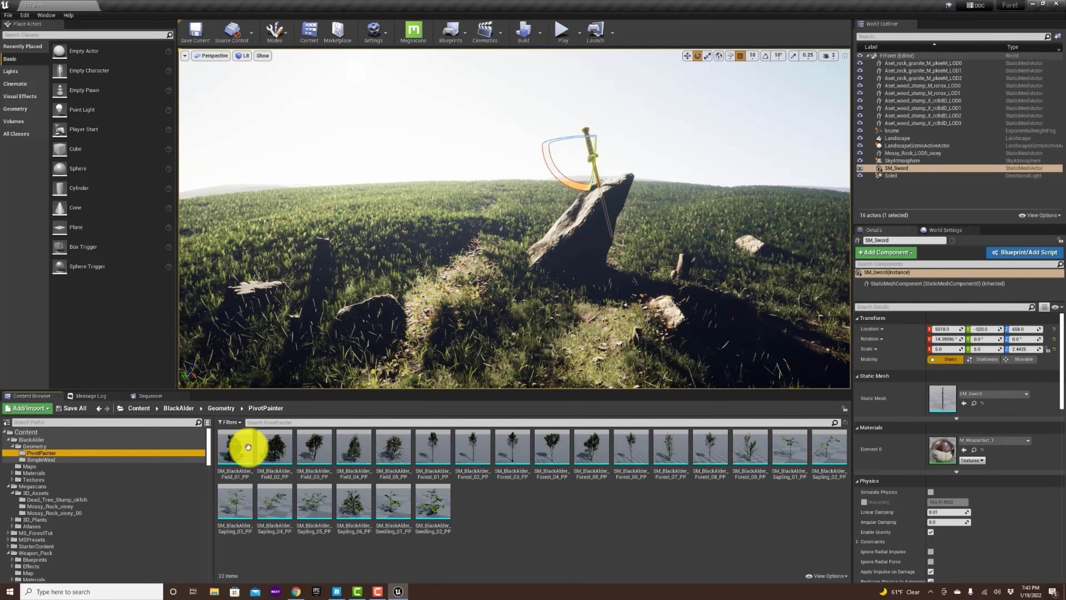
pyautogui.moveTo(279, 449); pyautogui.dragTo(384, 209)
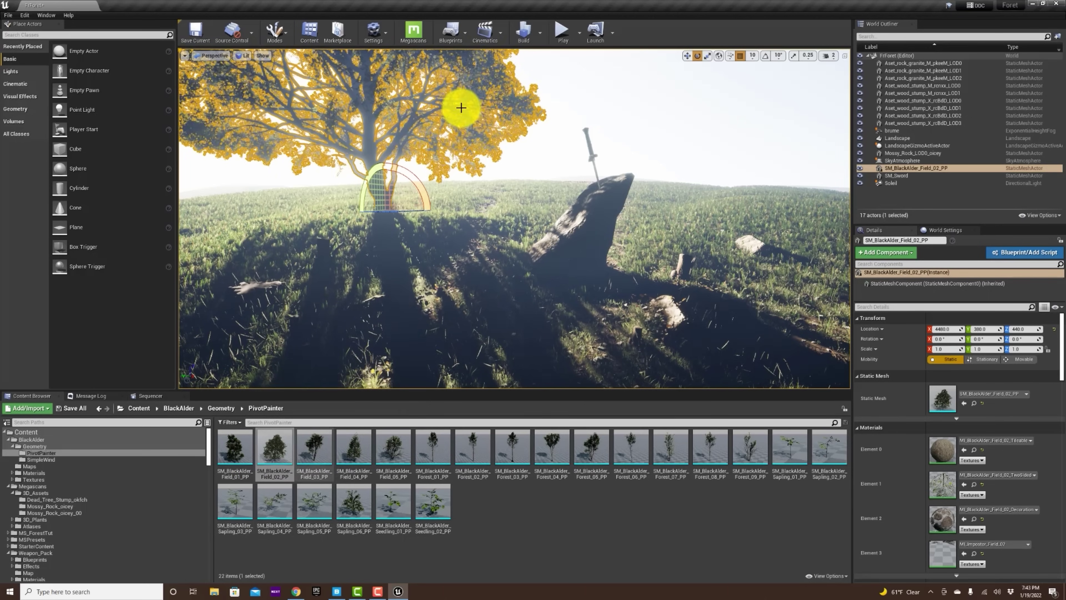
# Add the BlackAlder Field_01, Field_03, Field_04 and Field_05 PivotPainter trees on both sides of the mossy rock
pyautogui.click(234, 448)
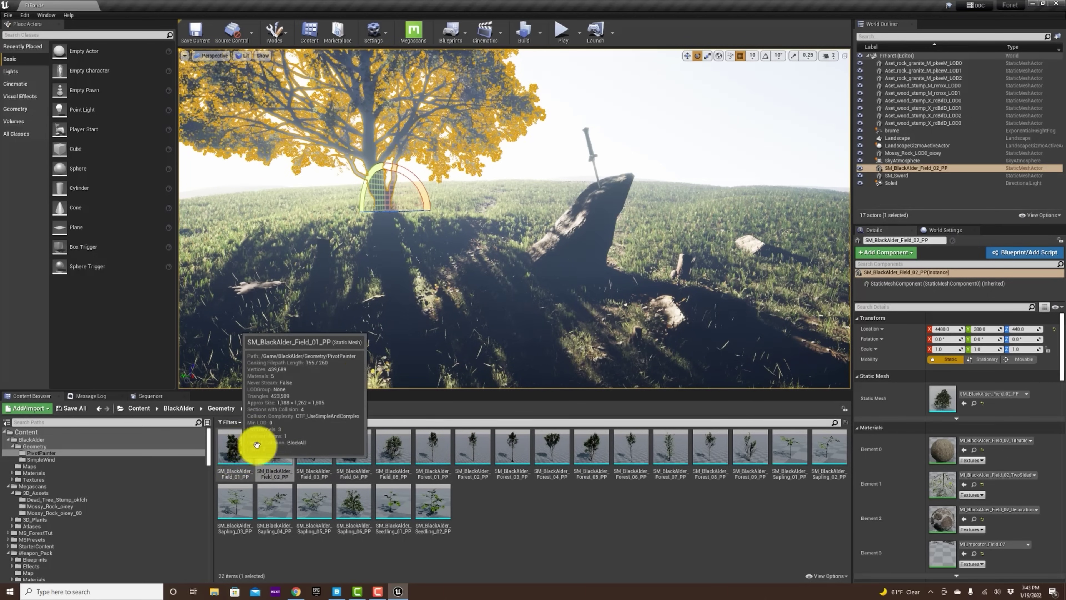
pyautogui.moveTo(509, 251); pyautogui.dragTo(698, 208)
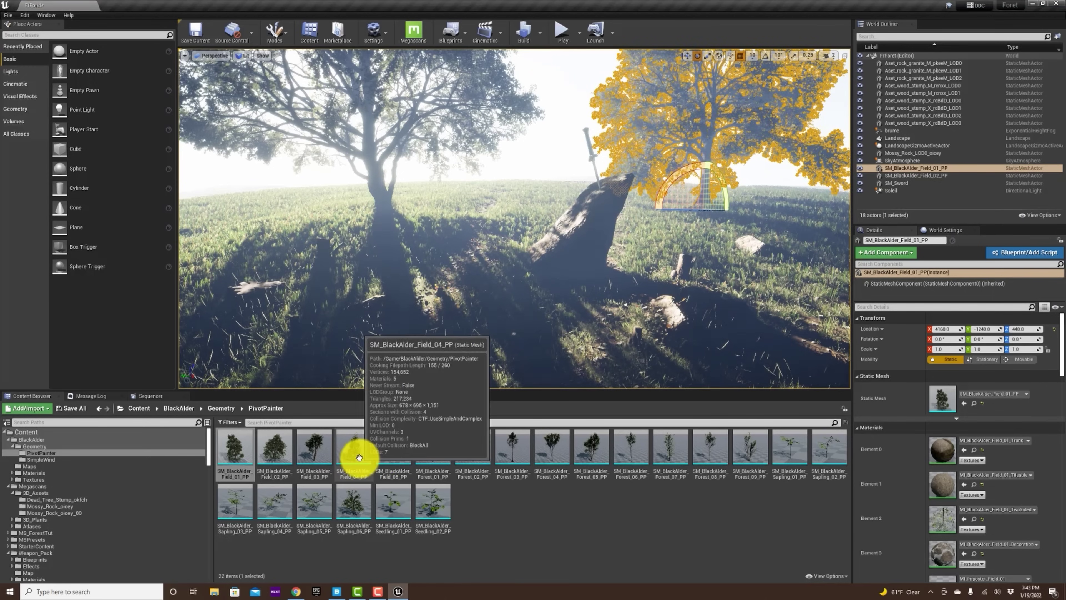
pyautogui.click(315, 450)
pyautogui.moveTo(340, 397); pyautogui.dragTo(259, 270)
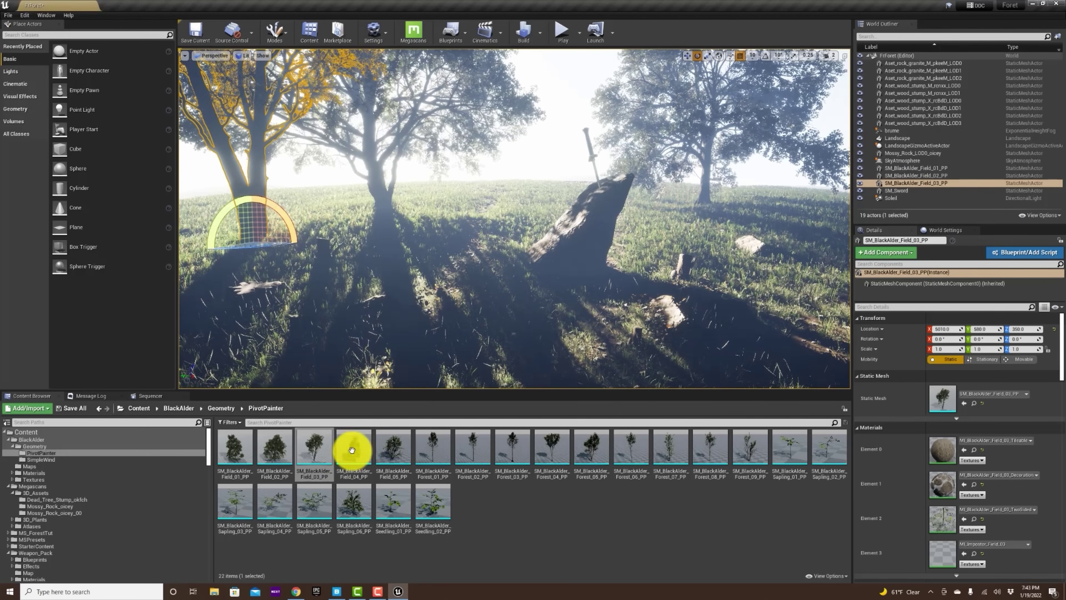
pyautogui.moveTo(353, 447); pyautogui.dragTo(807, 229)
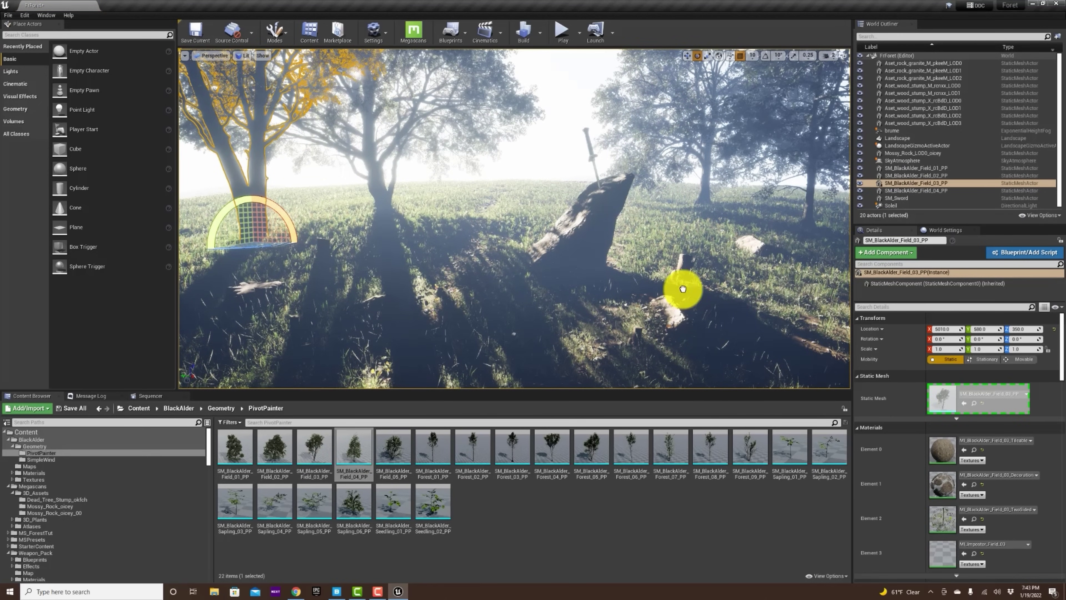
pyautogui.moveTo(392, 452); pyautogui.dragTo(814, 292)
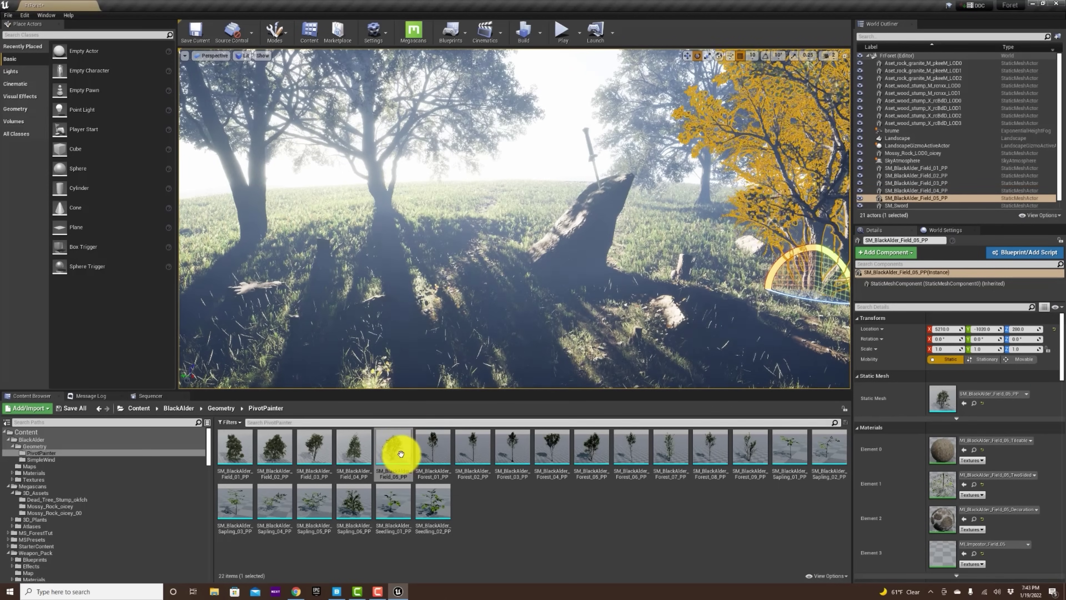
# Add the BlackAlder Forest_01 through Forest_05 PivotPainter trees around the clearing, with Forest_01 in the left foreground
pyautogui.moveTo(435, 450); pyautogui.dragTo(382, 369)
pyautogui.moveTo(471, 446); pyautogui.dragTo(393, 252)
pyautogui.moveTo(512, 457); pyautogui.dragTo(439, 212)
pyautogui.moveTo(552, 453); pyautogui.dragTo(544, 186)
pyautogui.moveTo(592, 447); pyautogui.dragTo(644, 246)
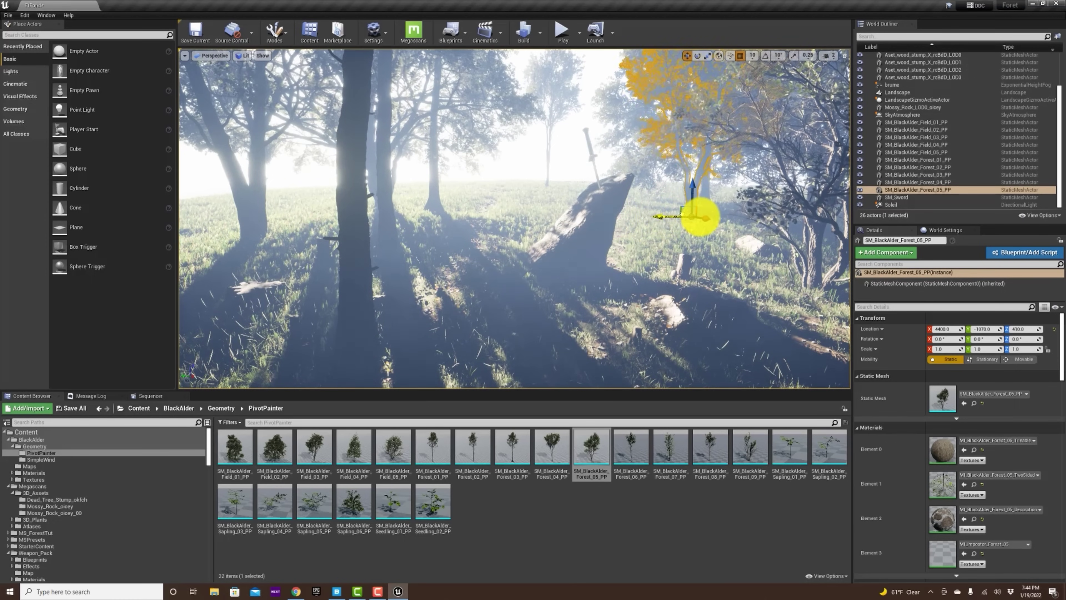
# Change the sun direction so the light falls on the front of the mossy rock and the nearby stumps
pyautogui.click(517, 227)
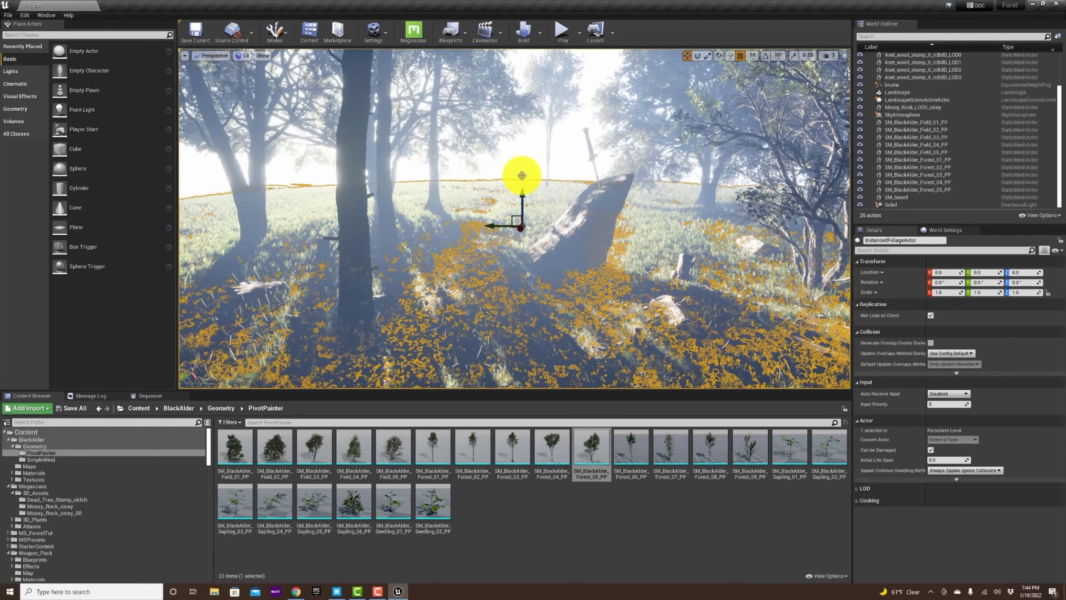
pyautogui.hotkey('ctrl', 'l')
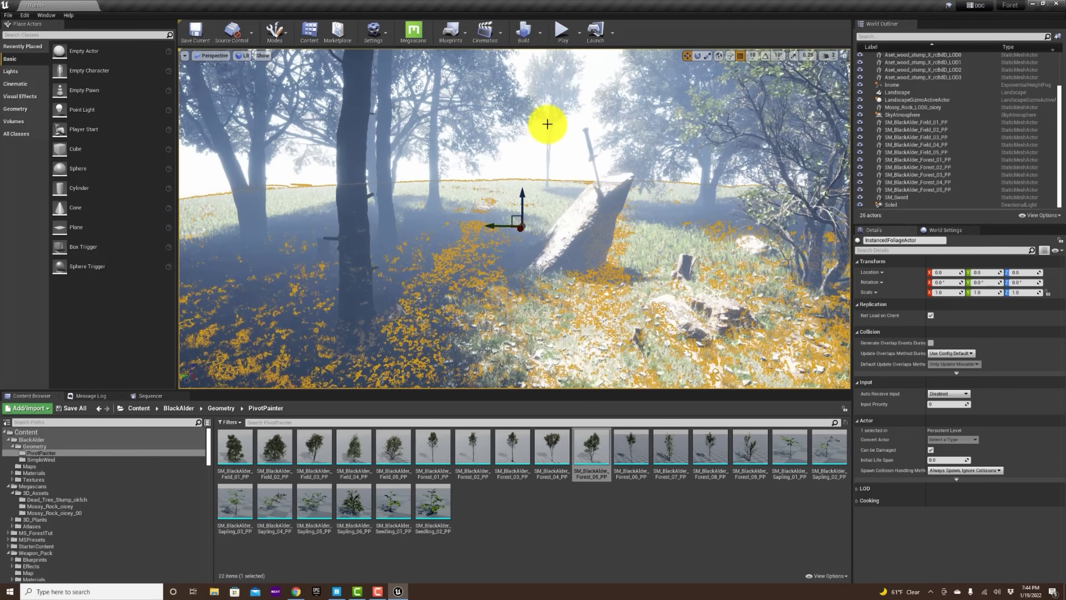
pyautogui.keyDown('ctrl'); pyautogui.click(535, 112); pyautogui.keyUp('ctrl')
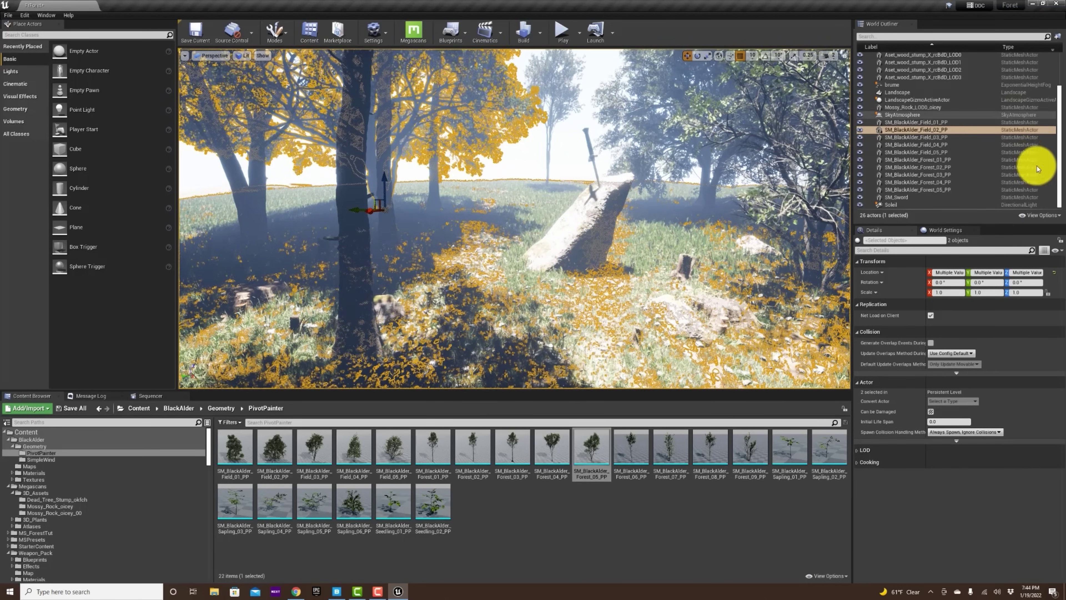
# Move the granite rock and wood stump actors into a new outliner folder named Sol and collapse it
pyautogui.moveTo(1056, 168); pyautogui.dragTo(1052, 105)
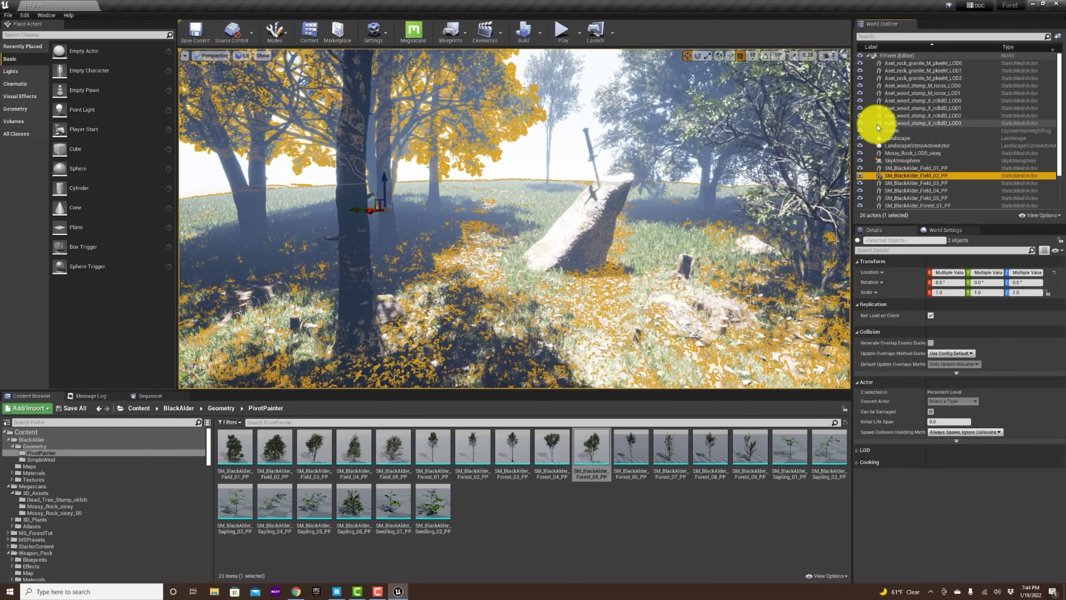
pyautogui.click(930, 63)
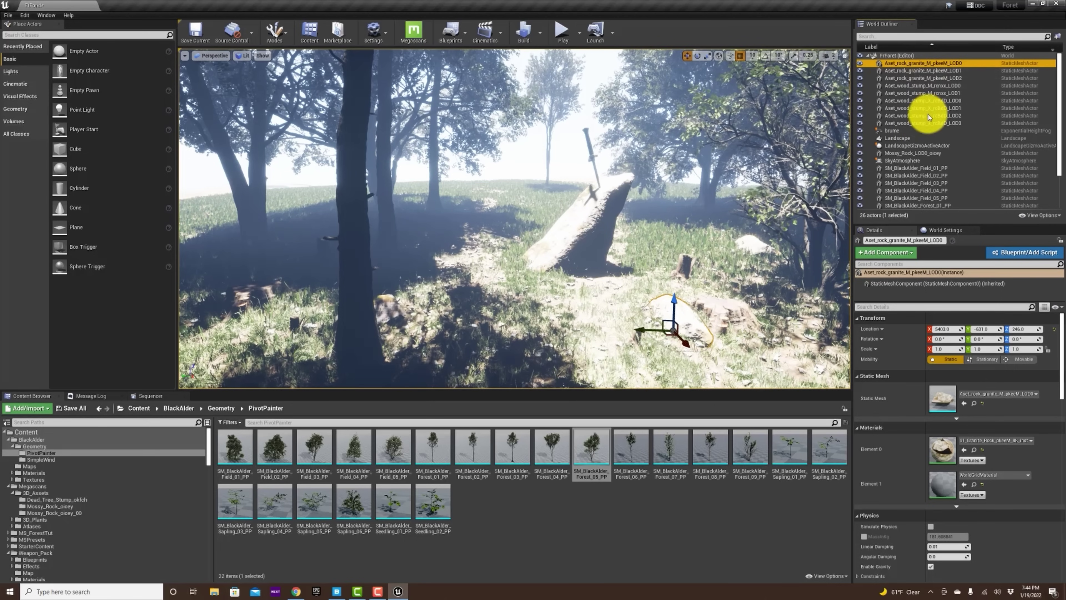
pyautogui.keyDown('shift'); pyautogui.click(926, 124); pyautogui.keyUp('shift')
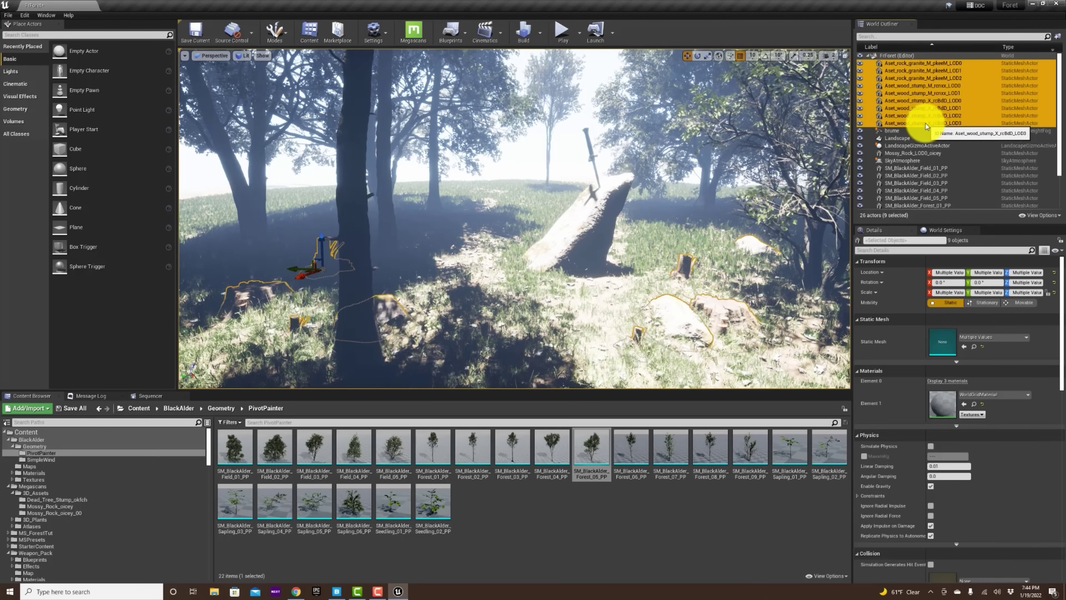
pyautogui.rightClick(921, 95)
pyautogui.moveTo(949, 379)
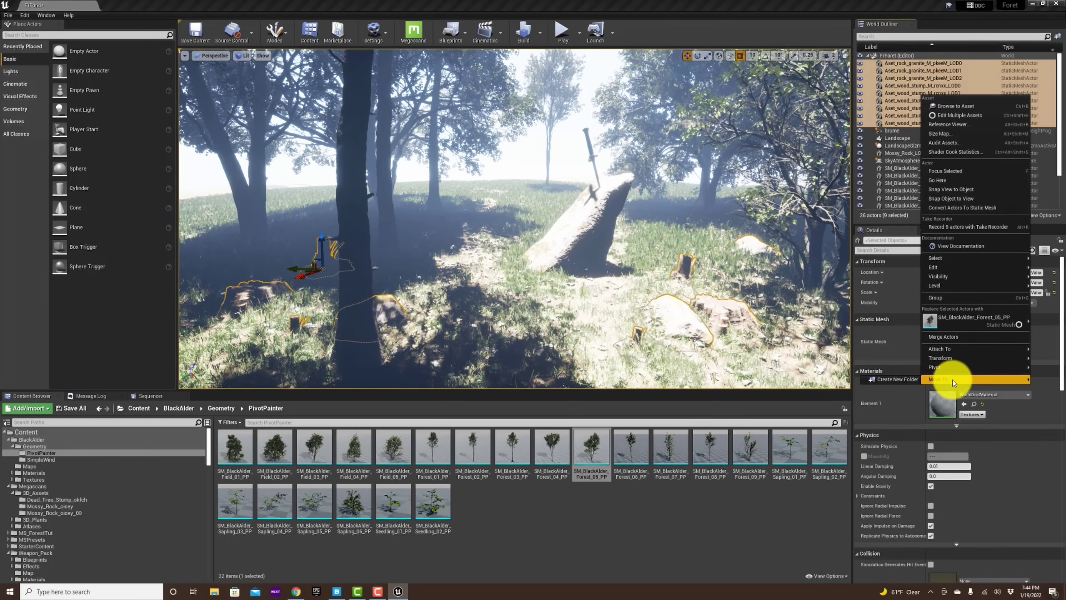
pyautogui.click(896, 378)
pyautogui.write('Sol')
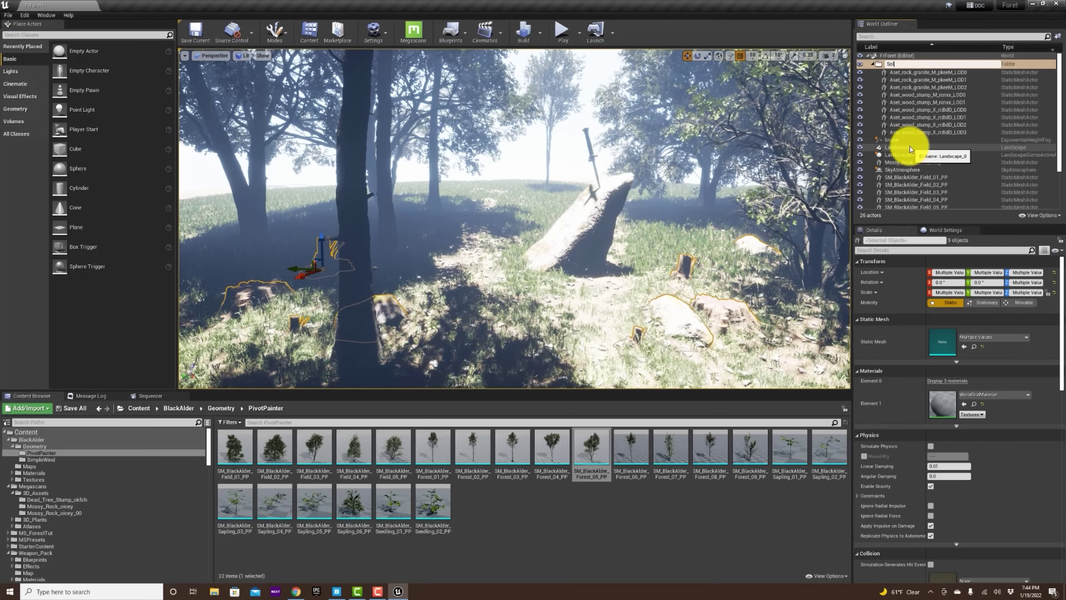
pyautogui.press('Return')
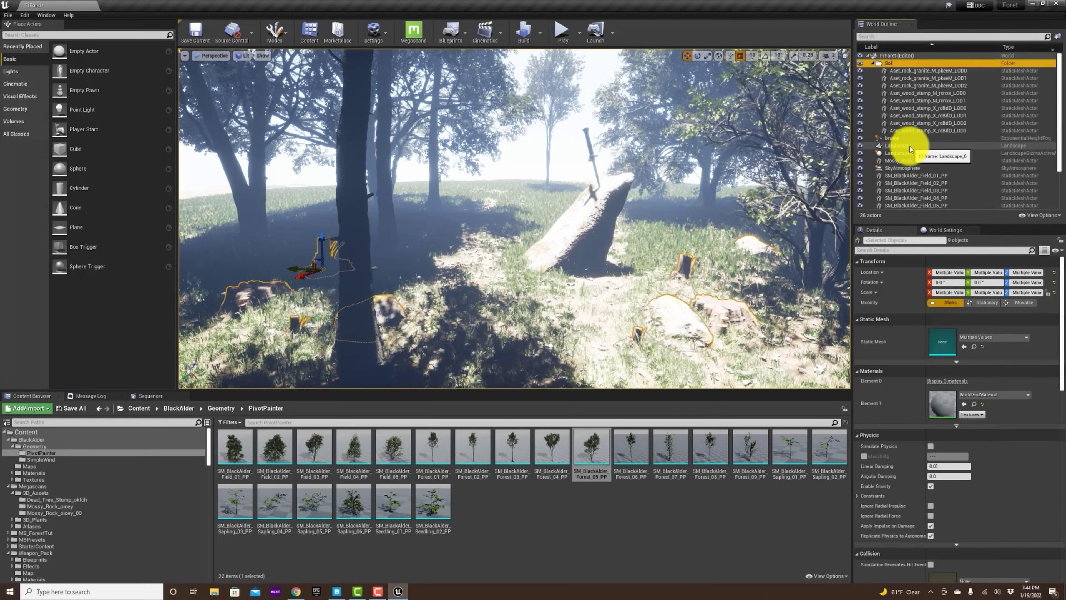
pyautogui.click(873, 63)
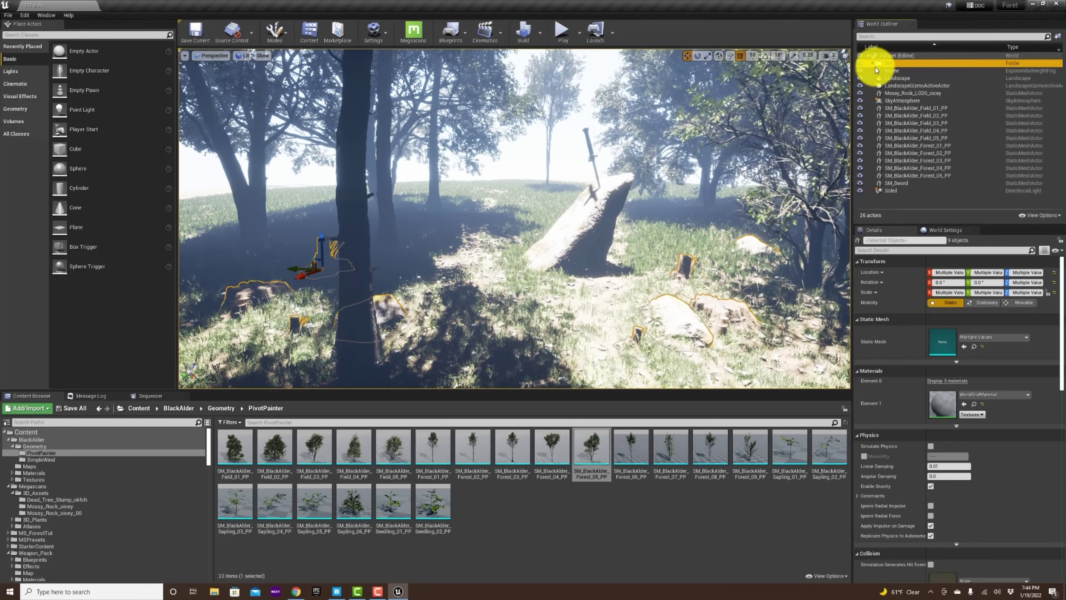
# Move all the SM_BlackAlder Field and Forest trees into a new outliner folder named Arbres and collapse it
pyautogui.click(898, 71)
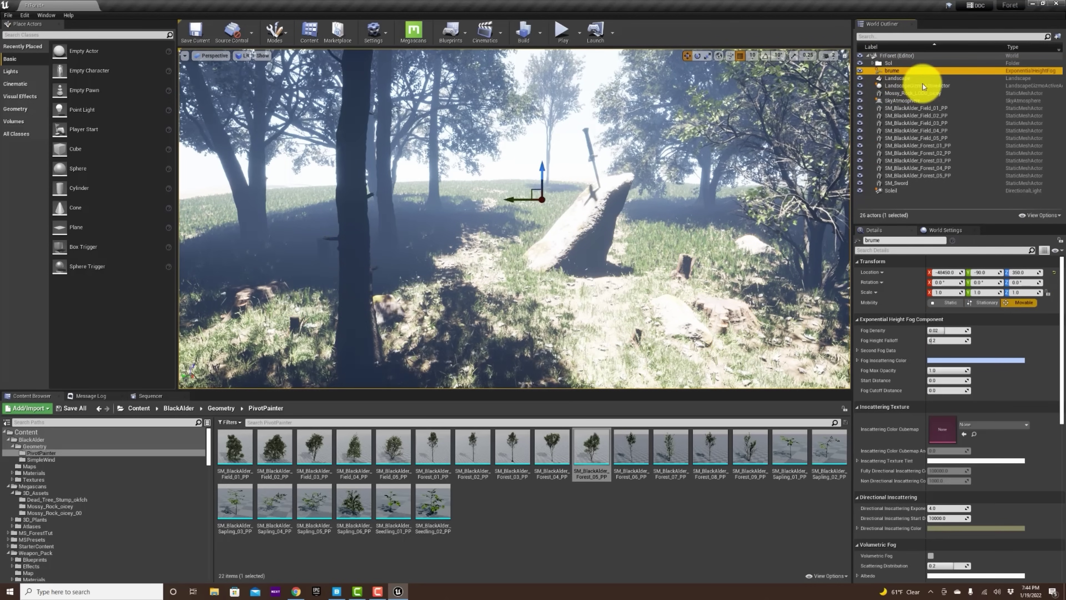
pyautogui.click(904, 108)
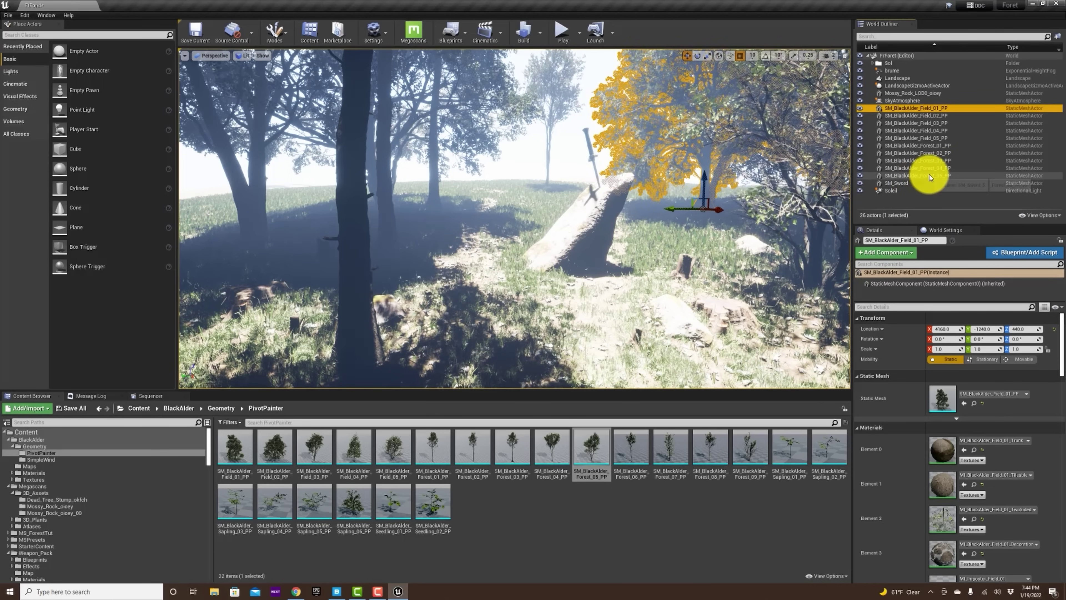
pyautogui.keyDown('shift'); pyautogui.click(930, 175); pyautogui.keyUp('shift')
pyautogui.rightClick(930, 175)
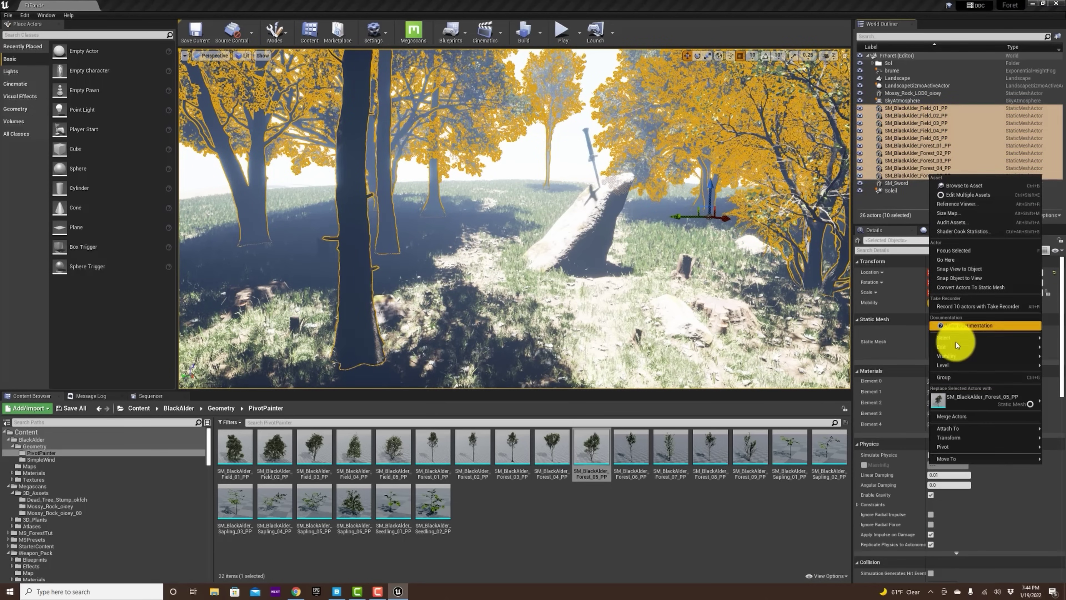
pyautogui.moveTo(971, 438)
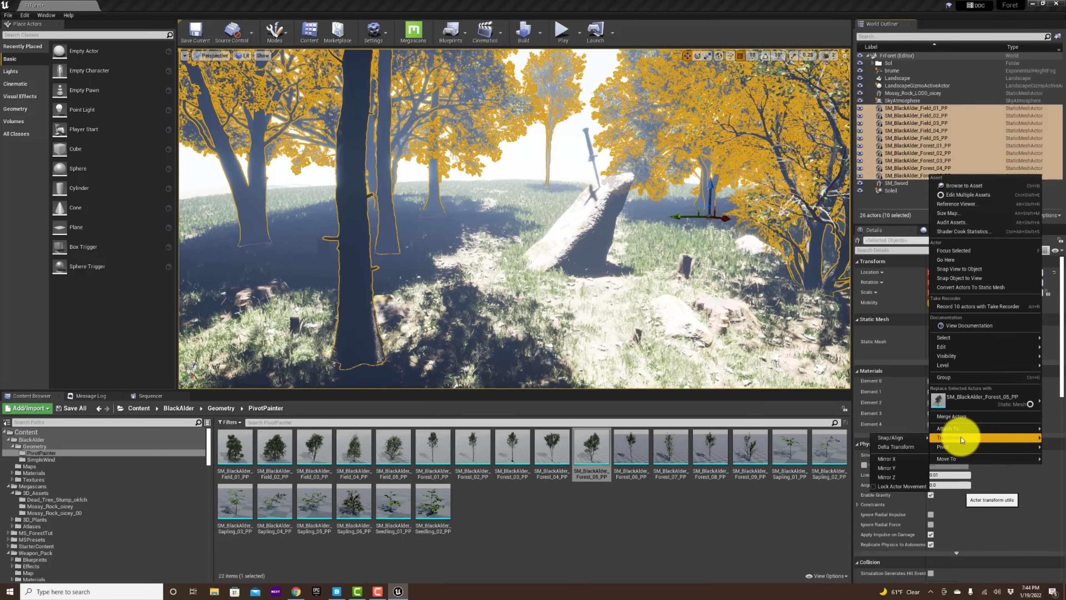
pyautogui.moveTo(958, 458)
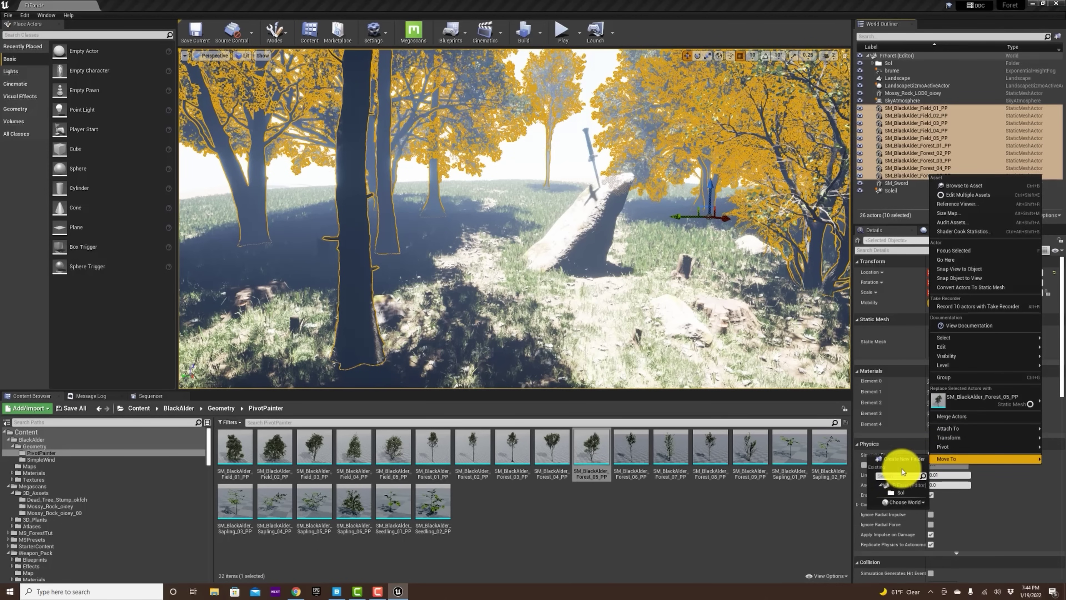
pyautogui.click(901, 459)
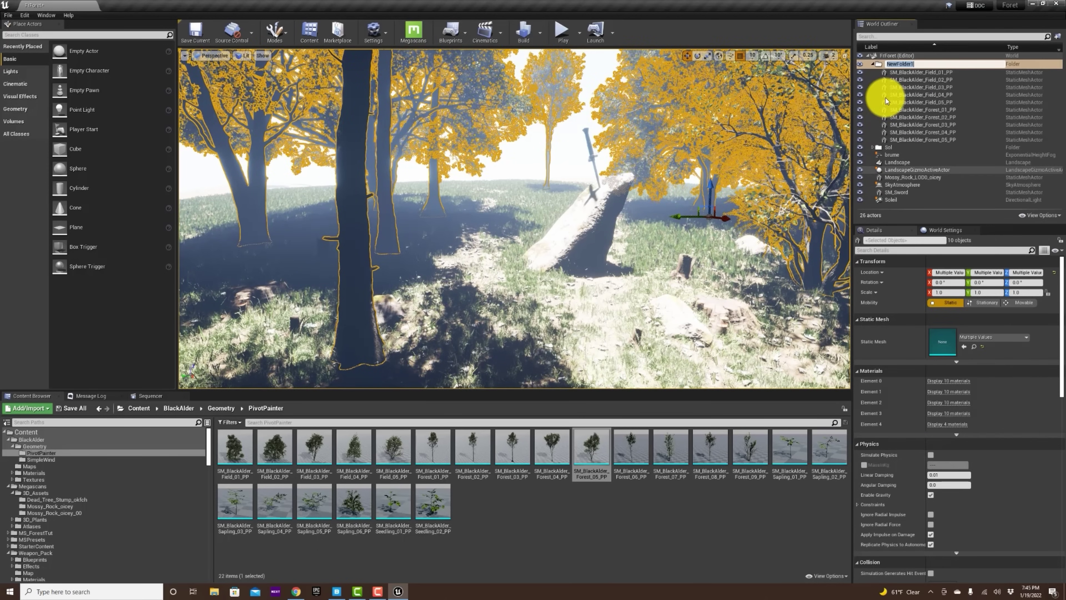
pyautogui.write('Arbres')
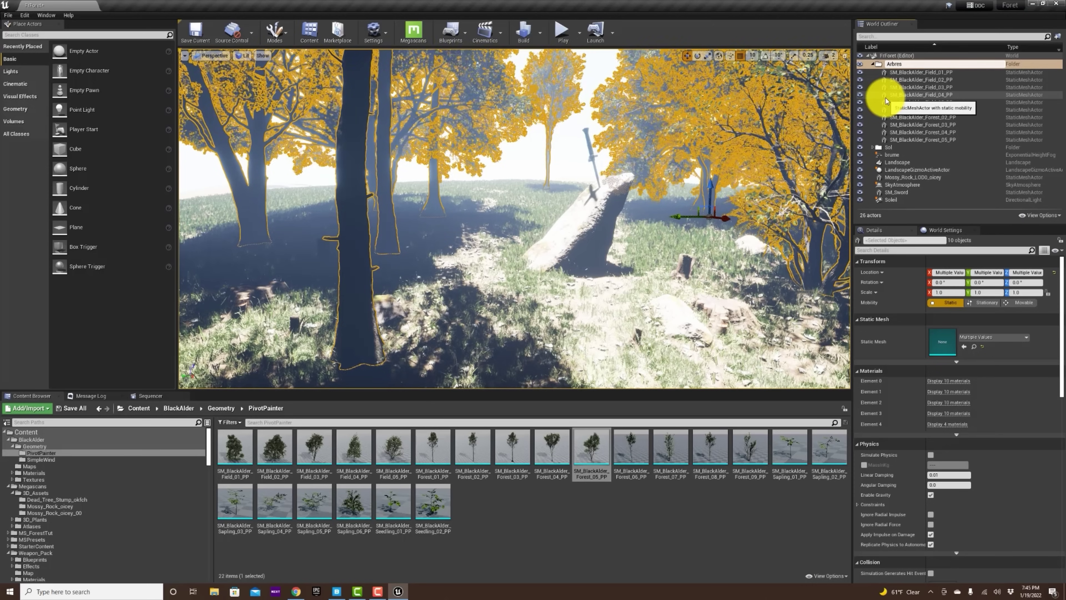
pyautogui.press('Return')
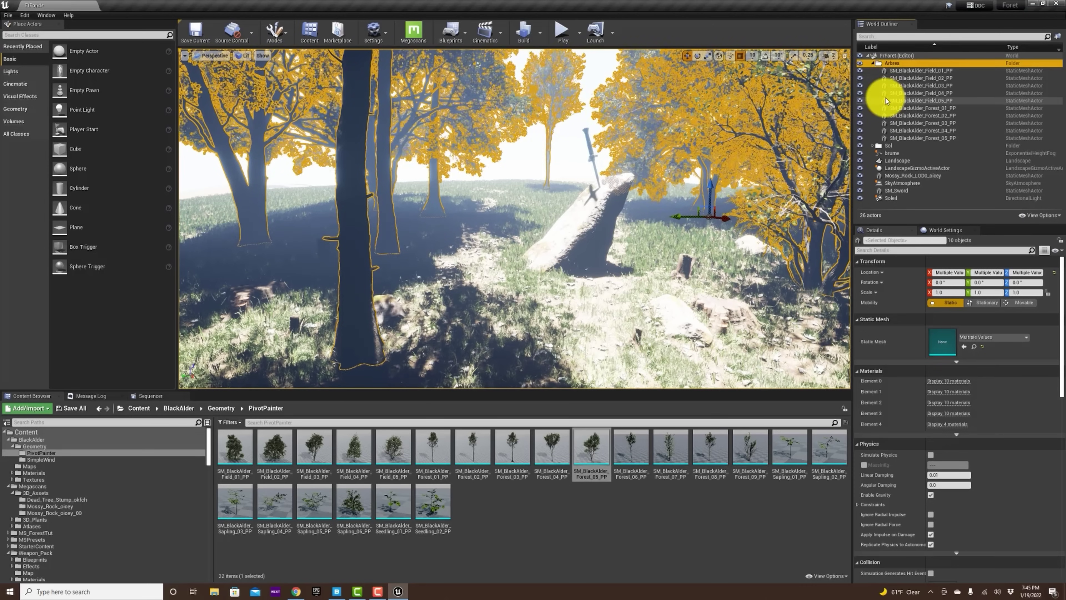
pyautogui.click(873, 63)
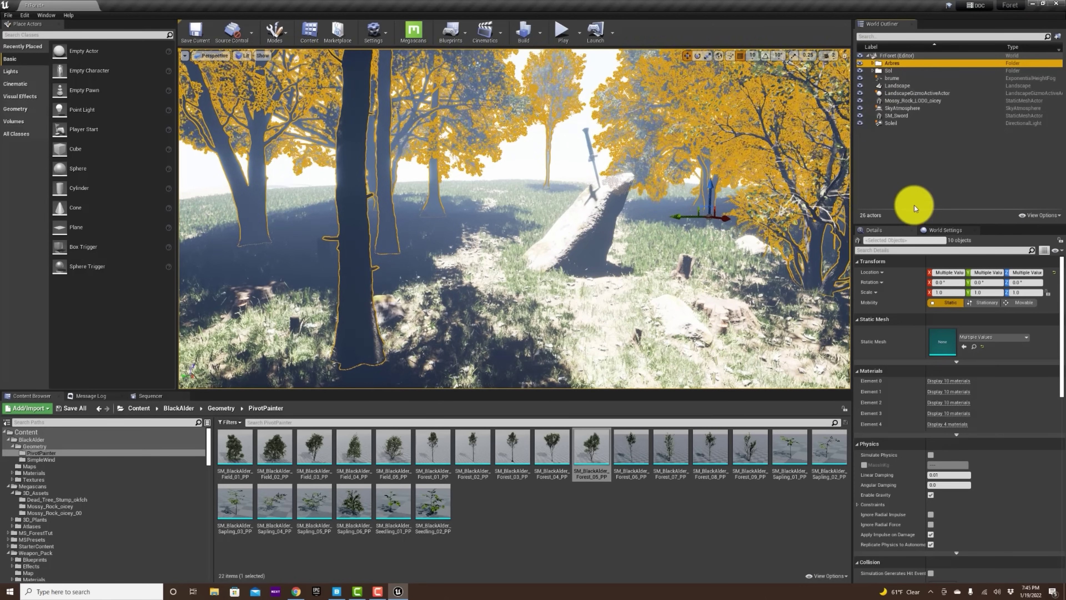
# Move brume, SkyAtmosphere and Soleil into a new outliner folder named Lumiere
pyautogui.click(901, 78)
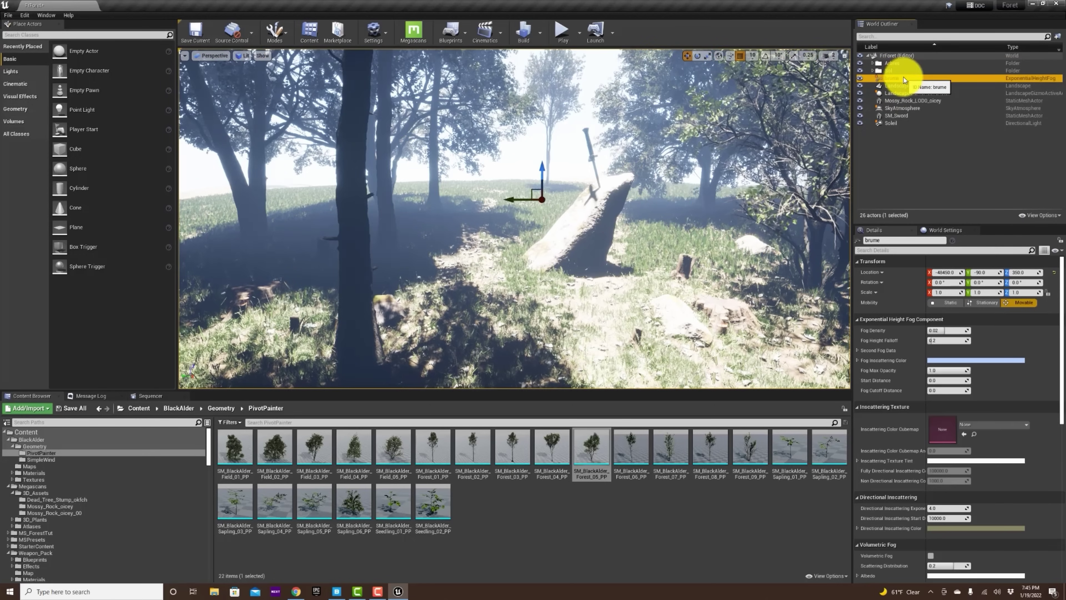
pyautogui.keyDown('ctrl'); pyautogui.click(907, 108); pyautogui.keyUp('ctrl')
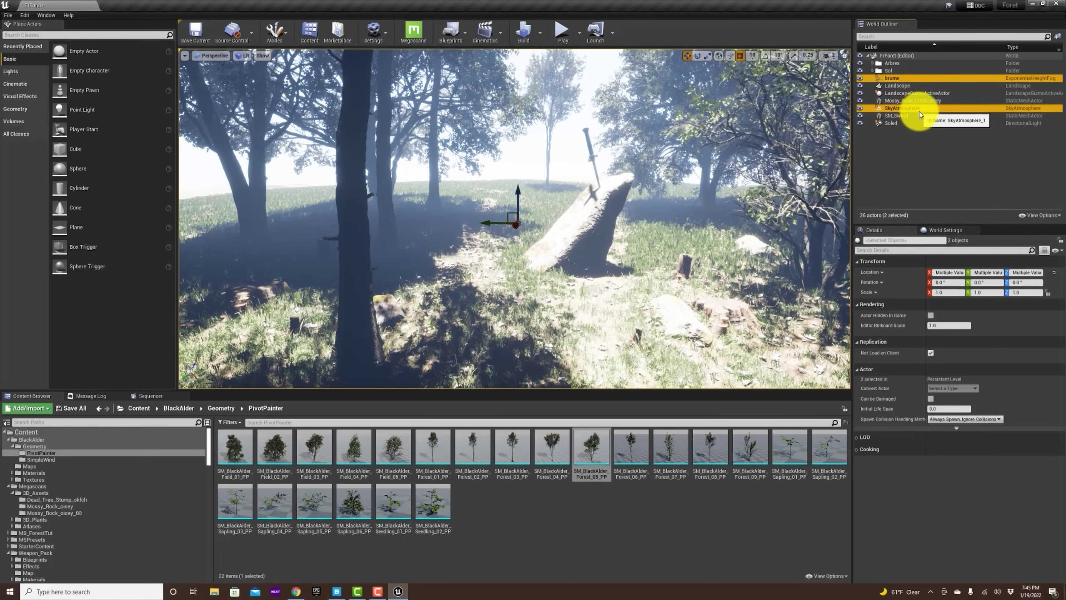
pyautogui.keyDown('ctrl'); pyautogui.click(903, 123); pyautogui.keyUp('ctrl')
pyautogui.rightClick(914, 80)
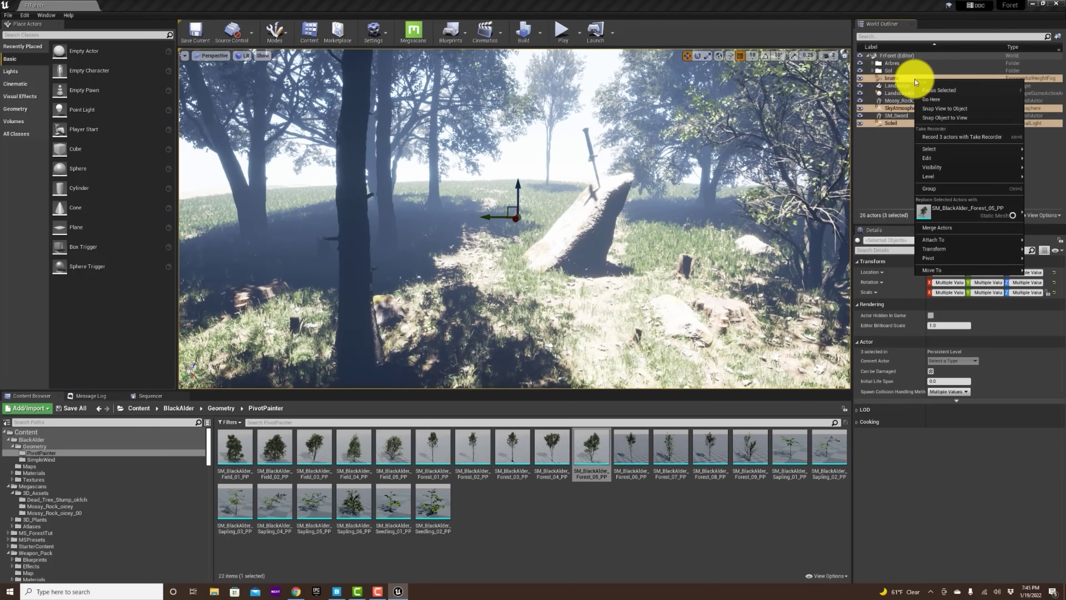
pyautogui.moveTo(938, 269)
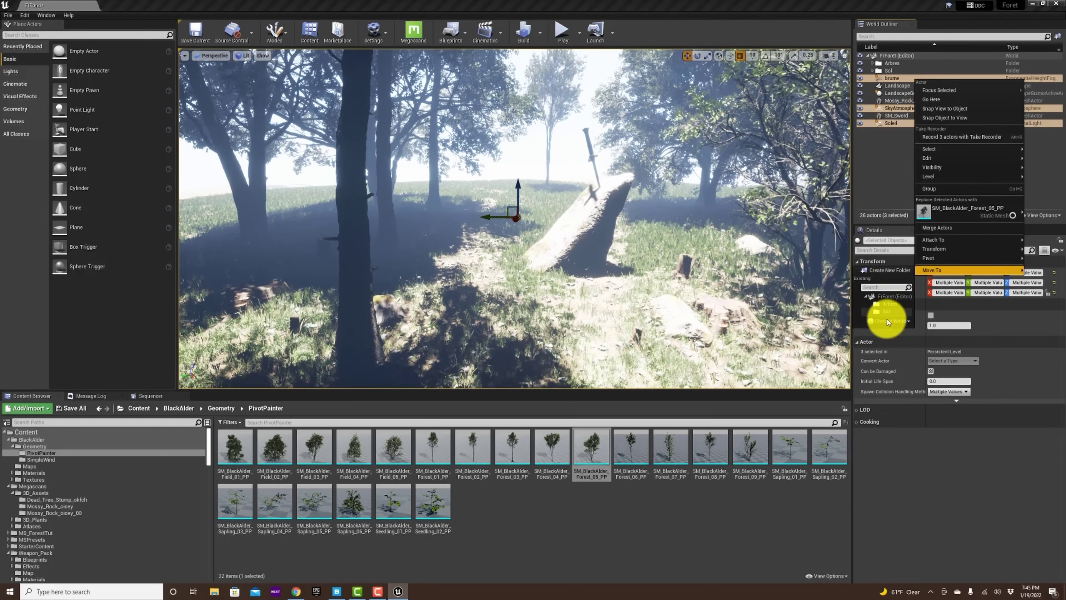
pyautogui.click(882, 271)
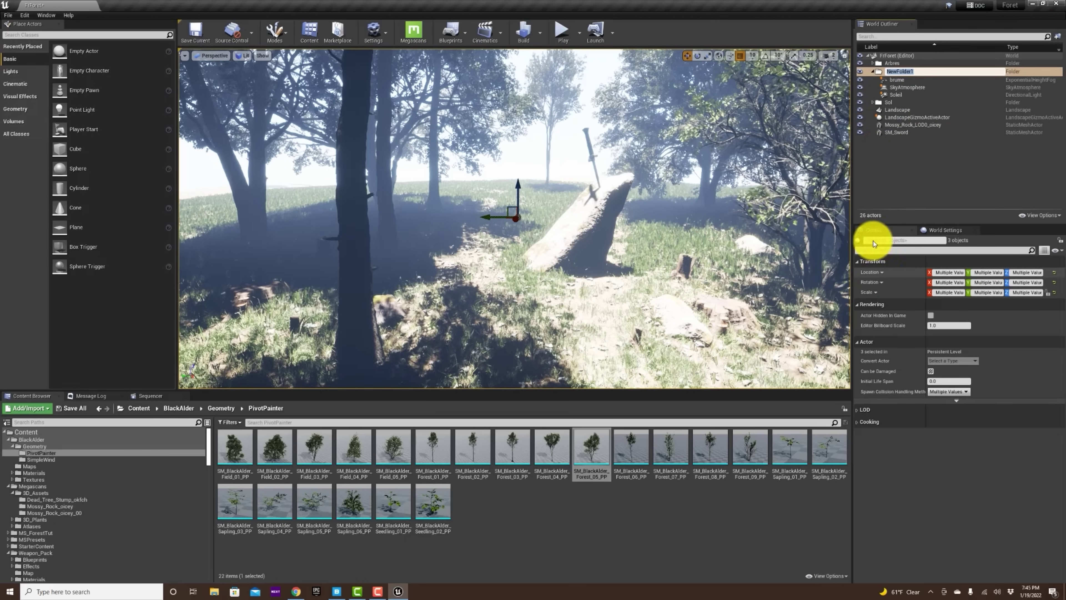
pyautogui.write('Lumiere')
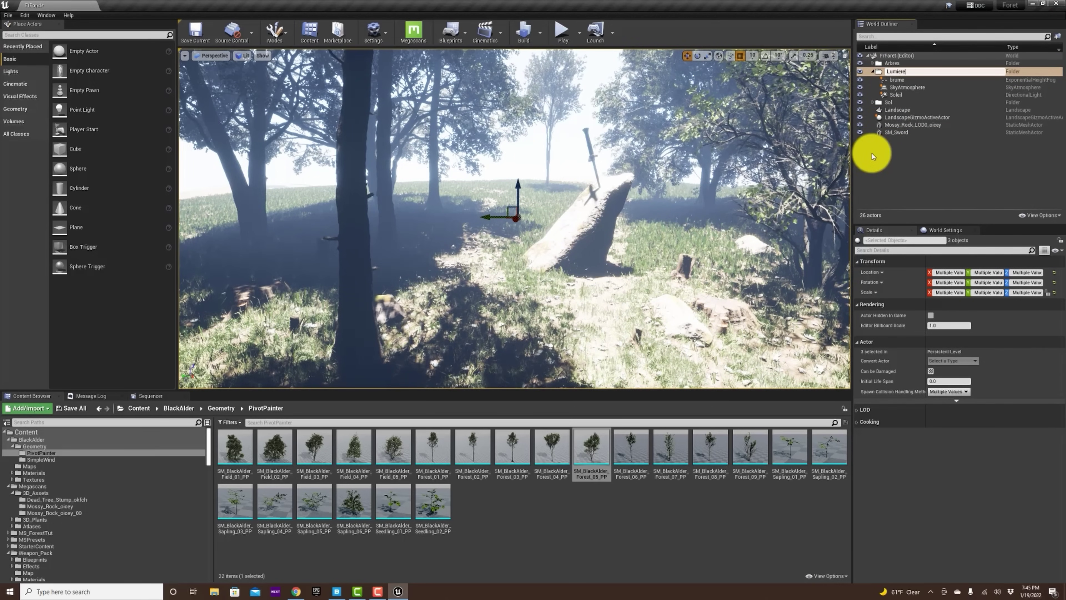
pyautogui.press('Return')
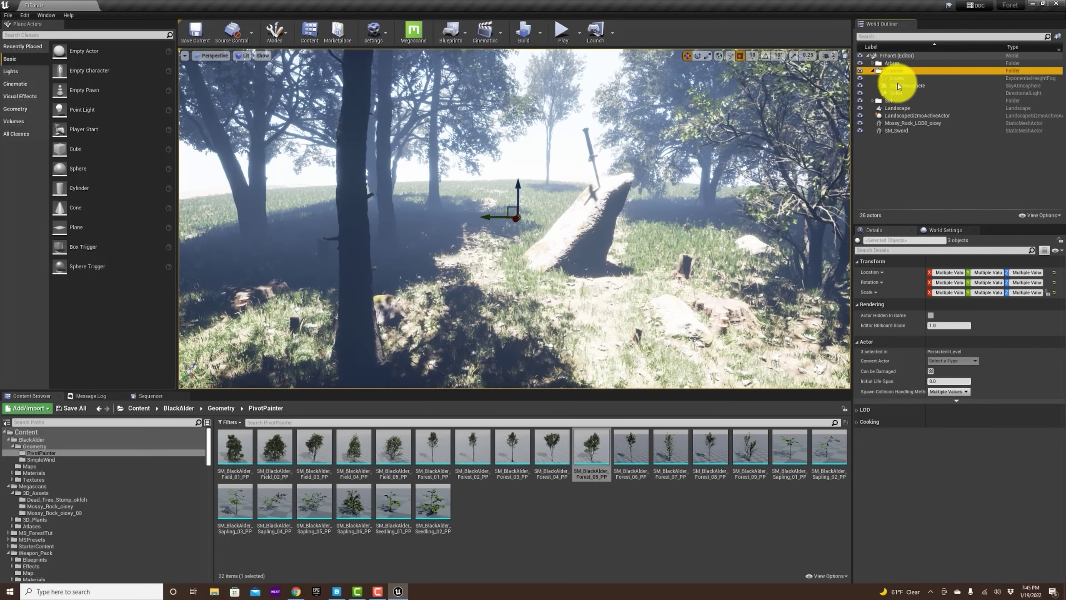
# Set the Fog Inscattering Color of the brume height fog to black
pyautogui.click(898, 79)
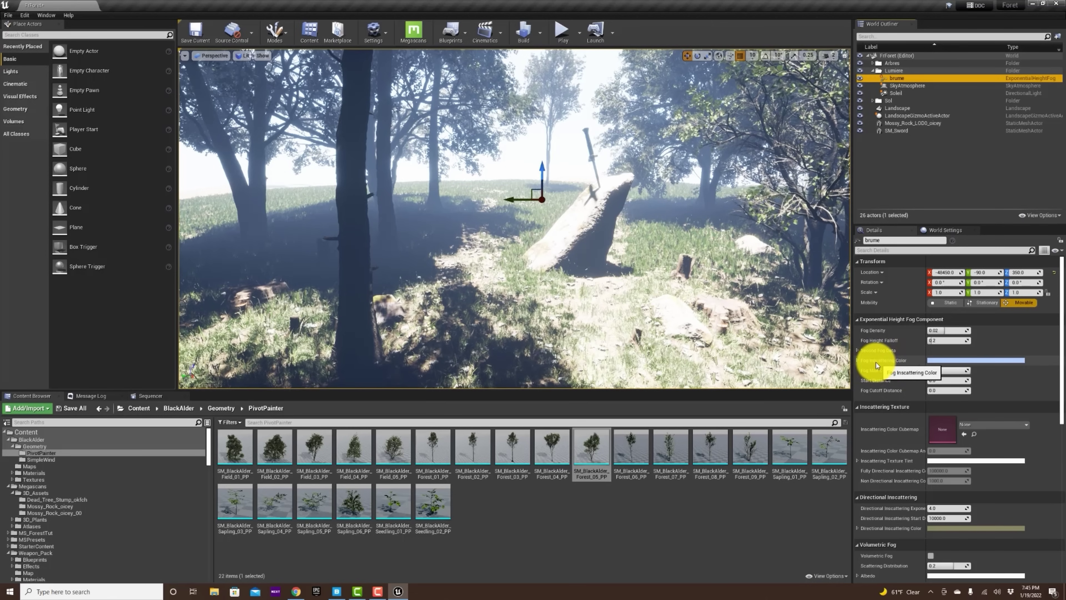
pyautogui.click(957, 361)
pyautogui.moveTo(900, 404); pyautogui.dragTo(895, 485)
pyautogui.click(903, 562)
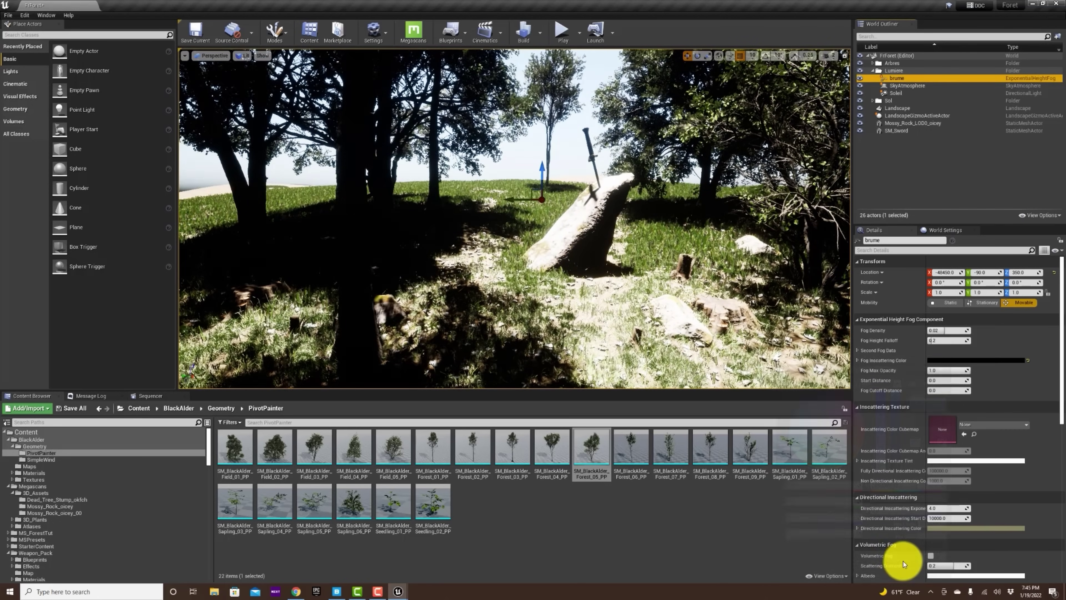
# Set brume's Directional Inscattering Color to black and enable Volumetric Fog
pyautogui.scroll(-1, 997, 409)
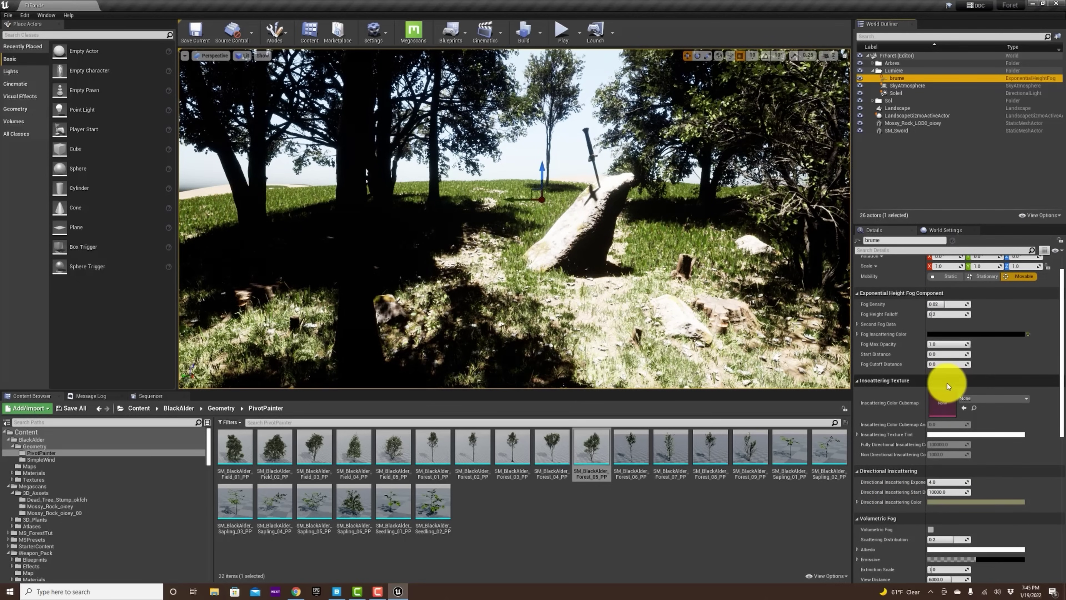
pyautogui.click(970, 501)
pyautogui.moveTo(916, 449); pyautogui.dragTo(911, 476)
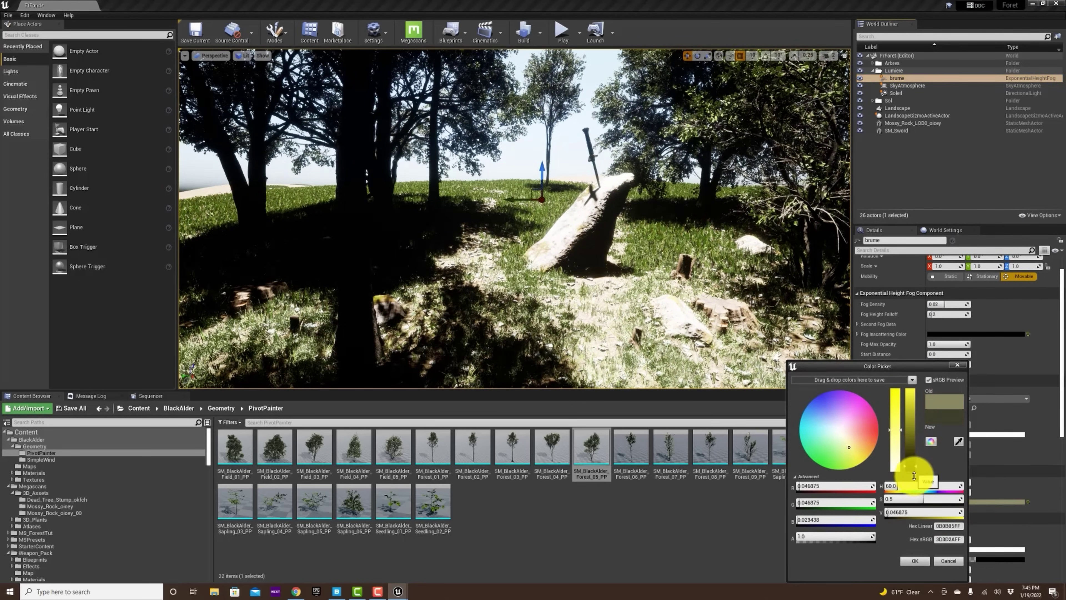
pyautogui.click(923, 562)
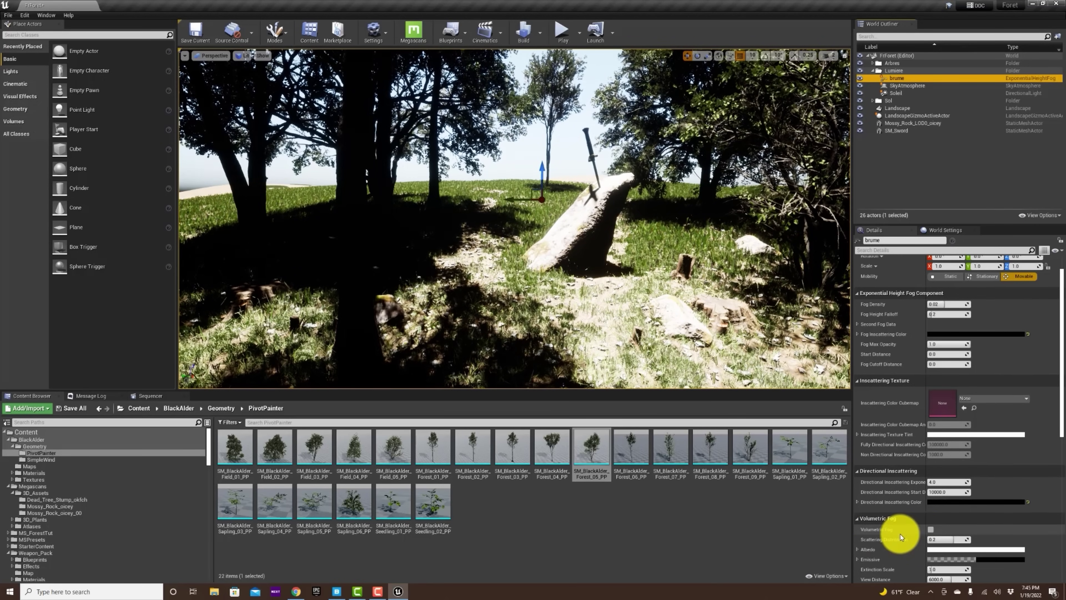
pyautogui.click(931, 530)
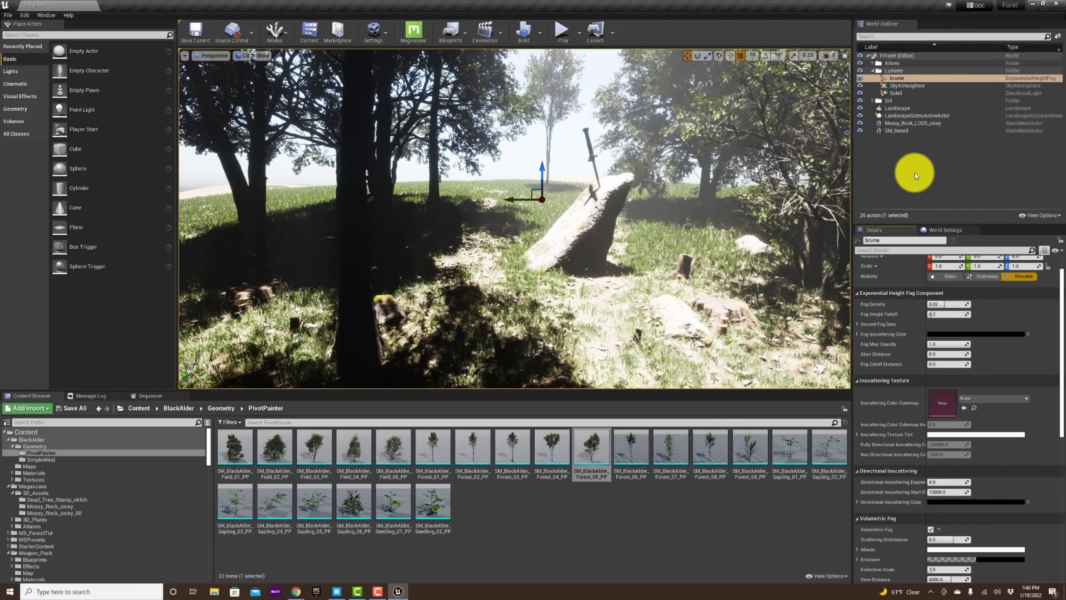
pyautogui.click(908, 147)
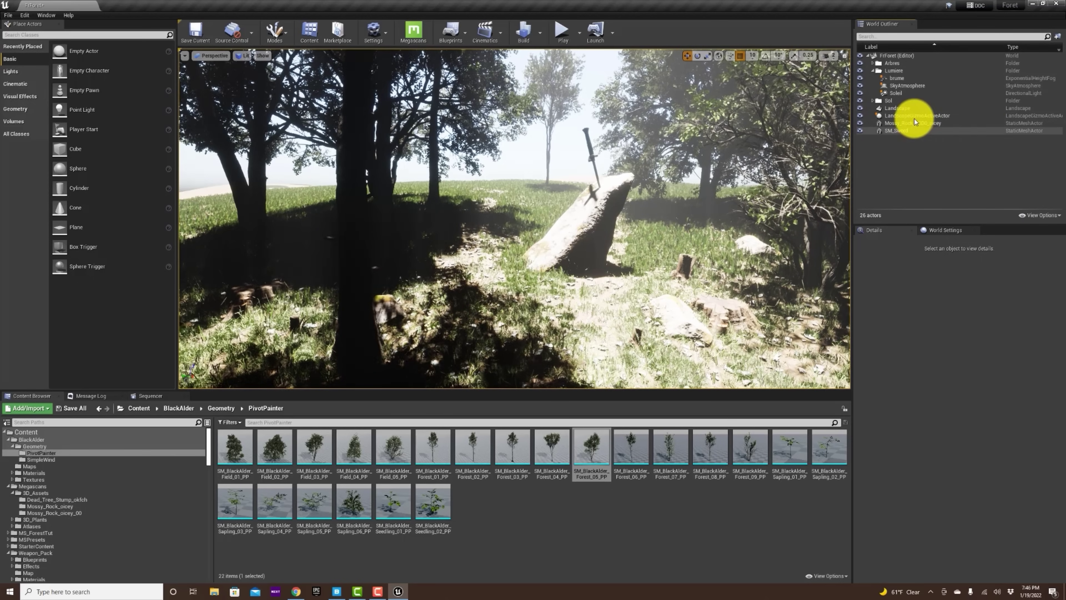
# Add a Sky Light to the level and position it above the grass to the left of the mossy rock
pyautogui.click(918, 92)
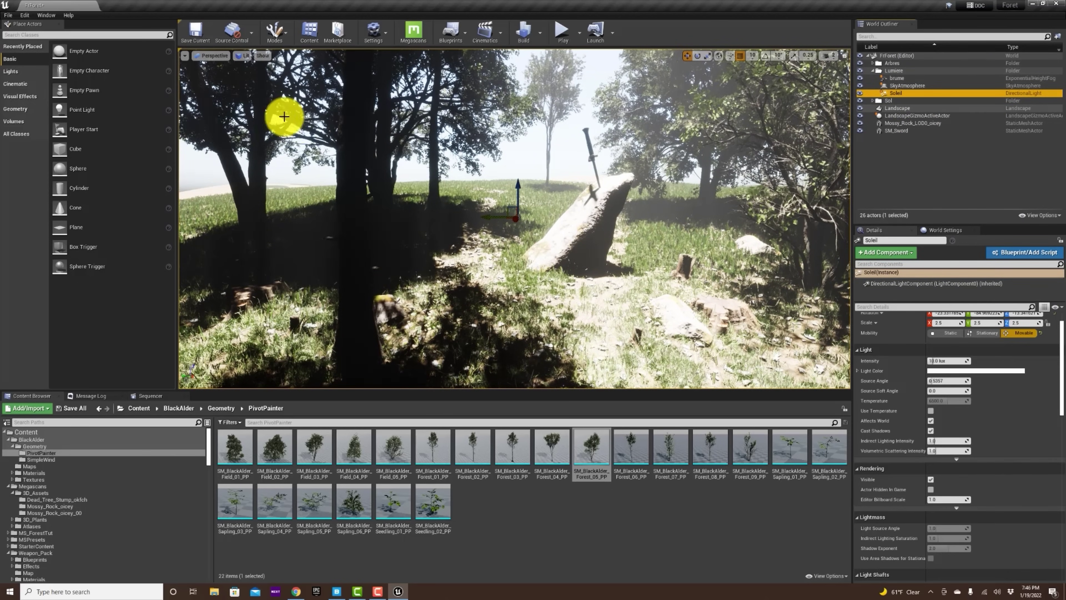
pyautogui.click(21, 70)
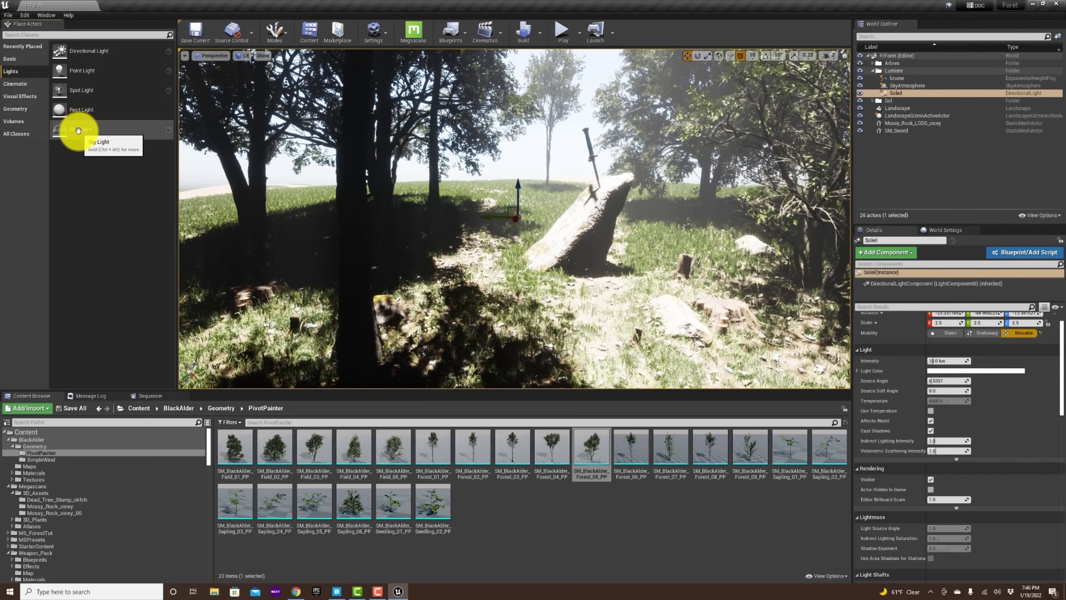
pyautogui.moveTo(76, 130); pyautogui.dragTo(517, 179)
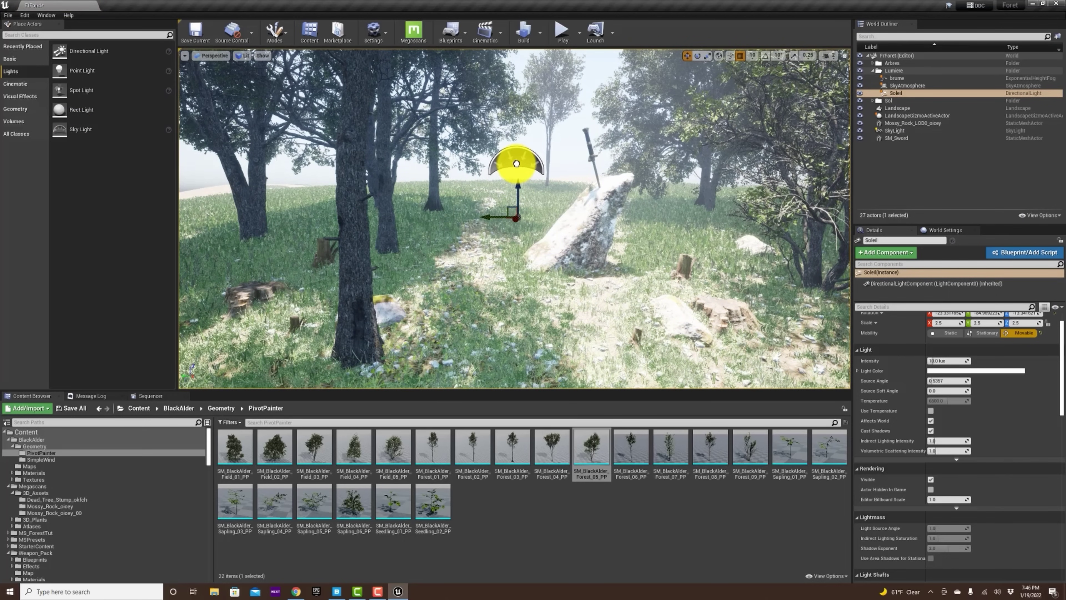
pyautogui.click(516, 163)
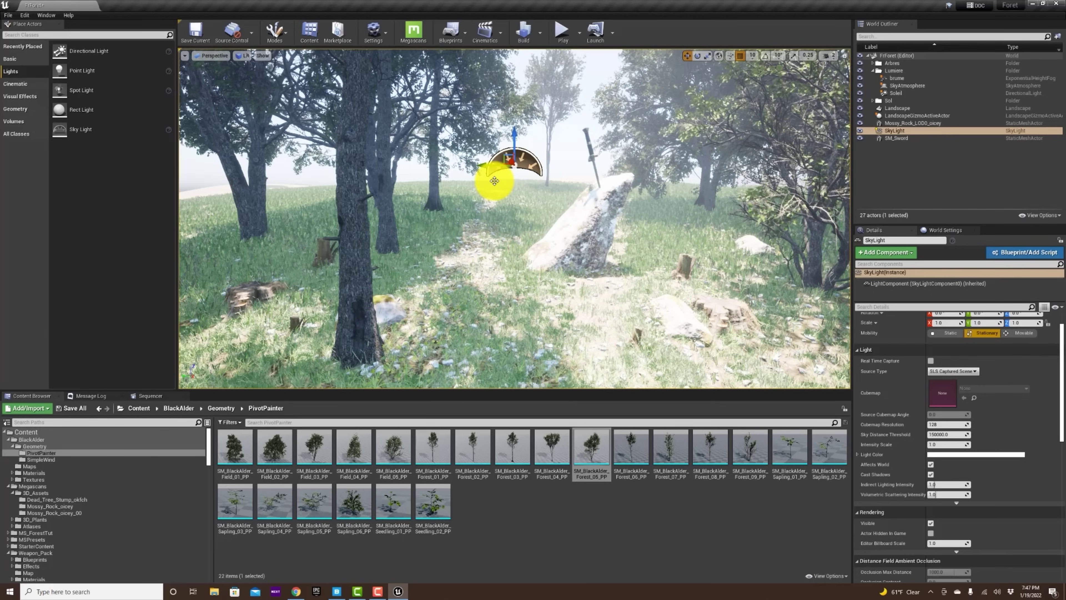
pyautogui.moveTo(513, 147); pyautogui.dragTo(491, 197)
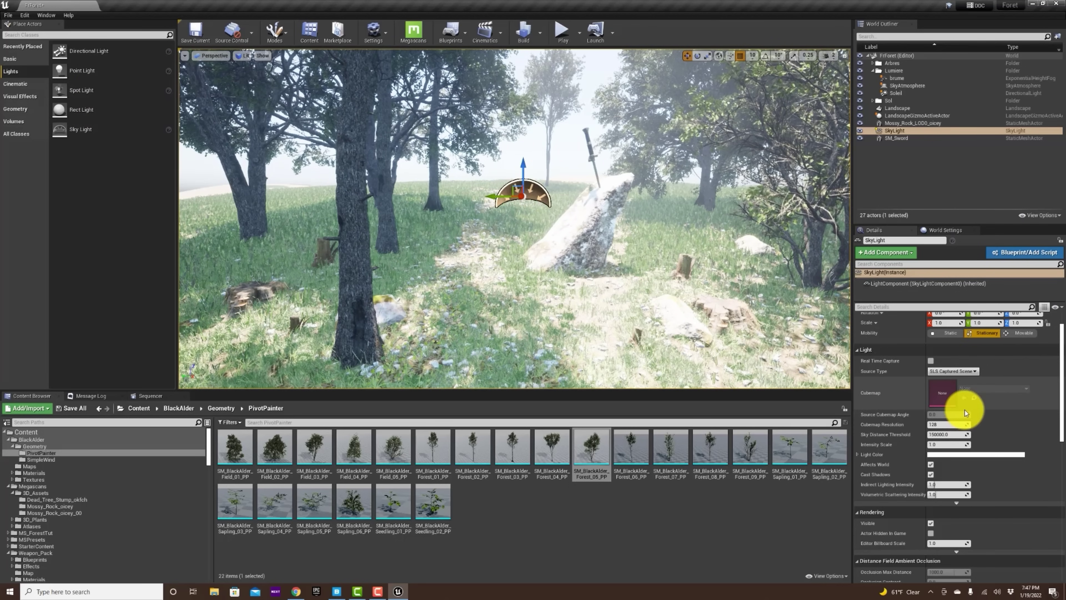
# Set the Sky Light's Sky Distance Threshold to 1.0
pyautogui.scroll(-2, 965, 412)
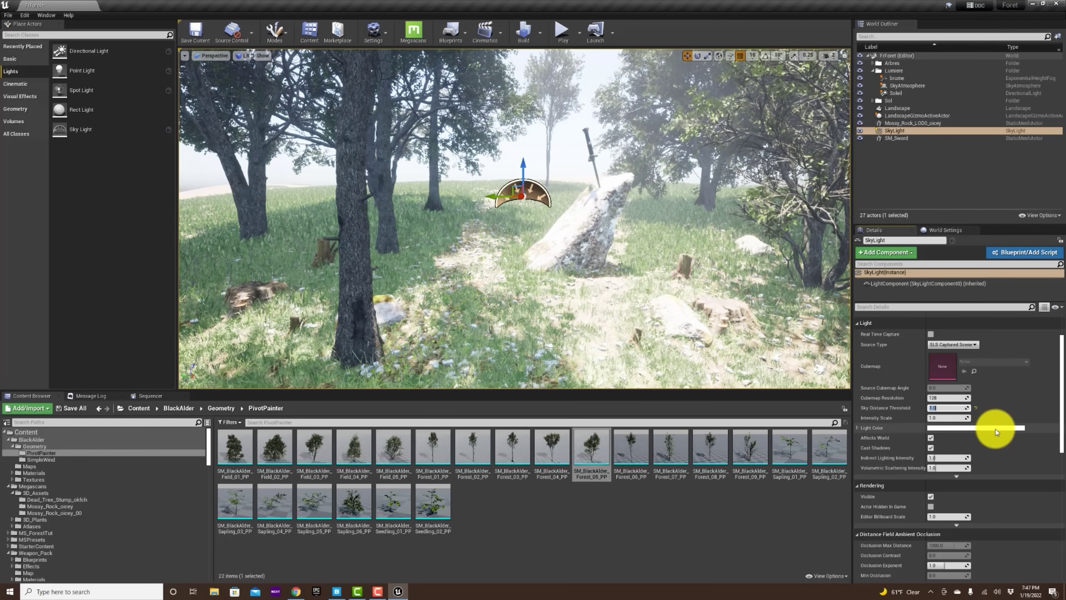
pyautogui.scroll(-3, 996, 429)
pyautogui.scroll(-5, 994, 429)
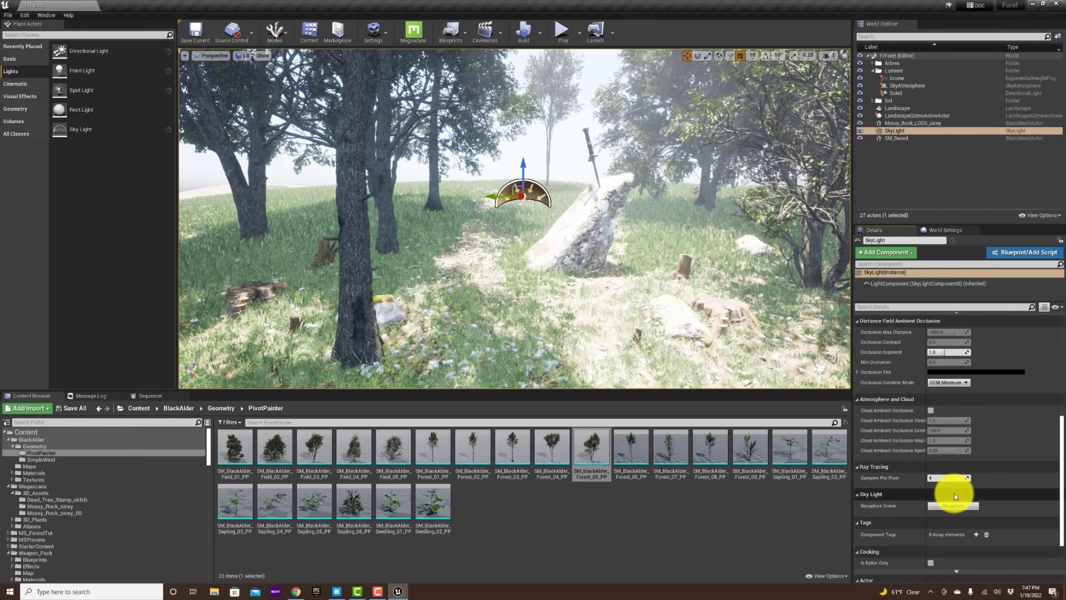
pyautogui.scroll(7, 955, 494)
pyautogui.scroll(2, 951, 494)
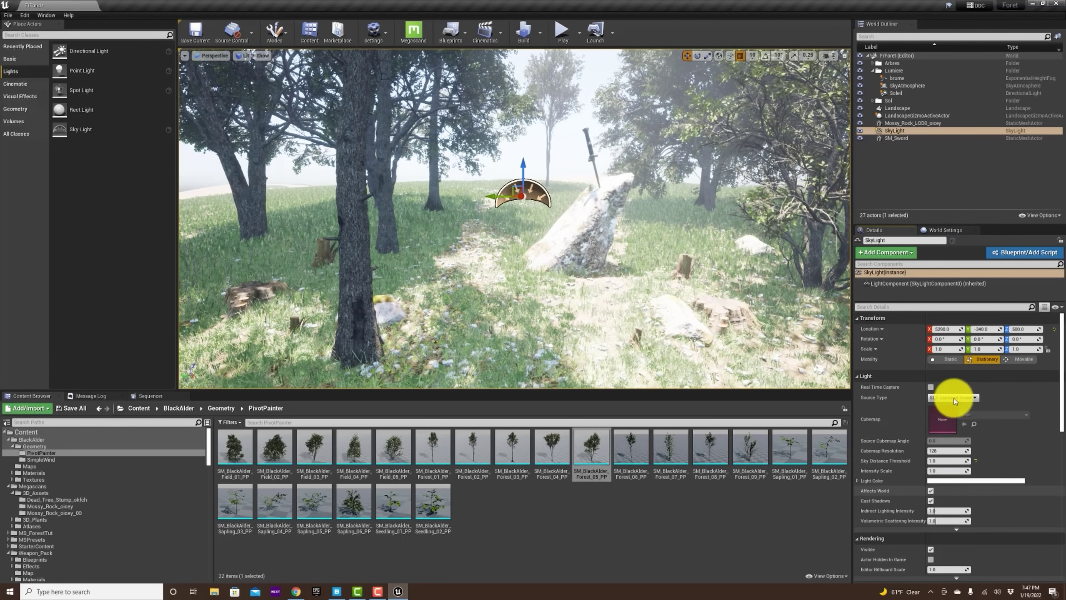
# Make the Sky Light movable and recapture the scene with it
pyautogui.click(1023, 359)
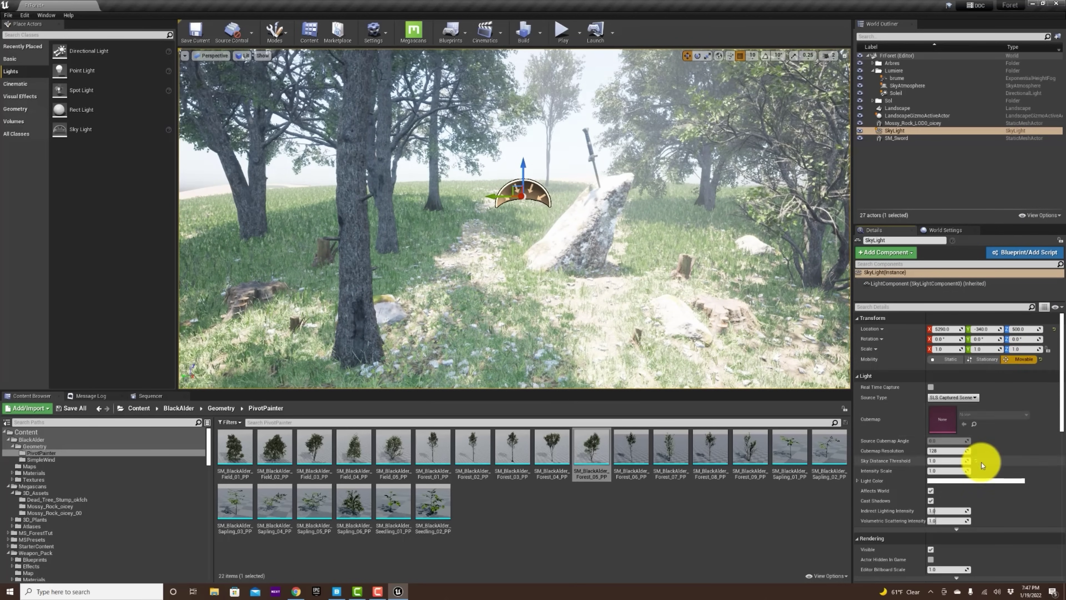
pyautogui.scroll(-4, 982, 462)
pyautogui.scroll(-3, 962, 519)
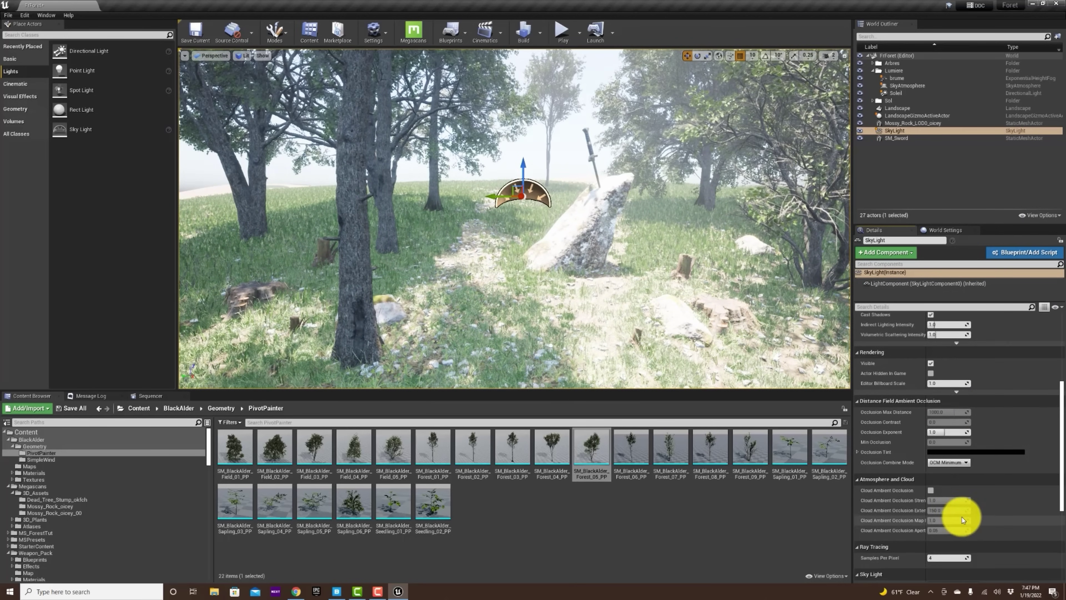
pyautogui.click(956, 545)
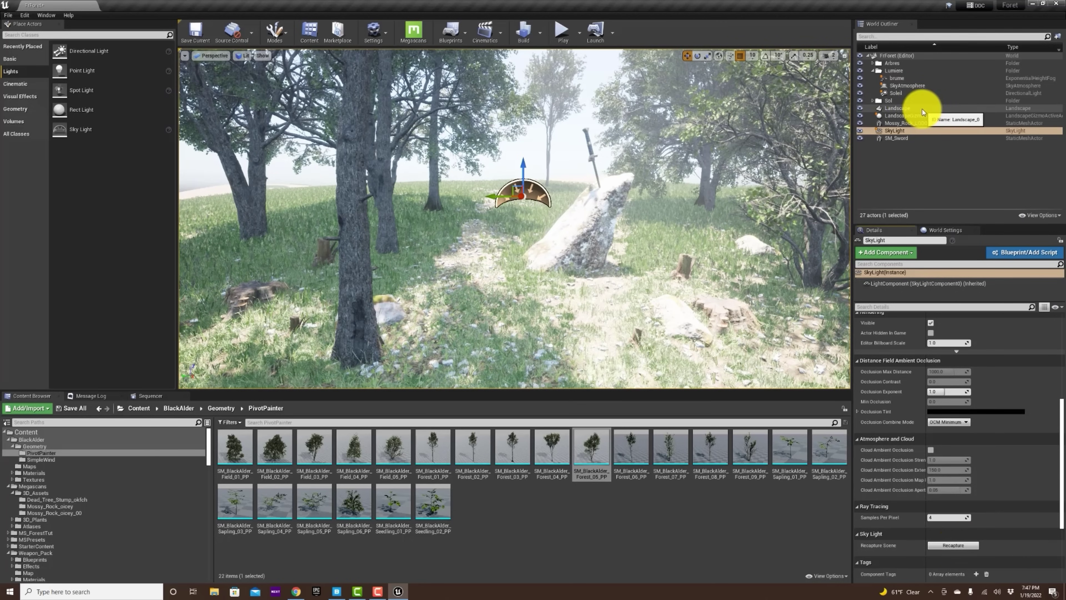
# Move the SkyLight actor into the Lumiere folder of the outliner
pyautogui.click(900, 91)
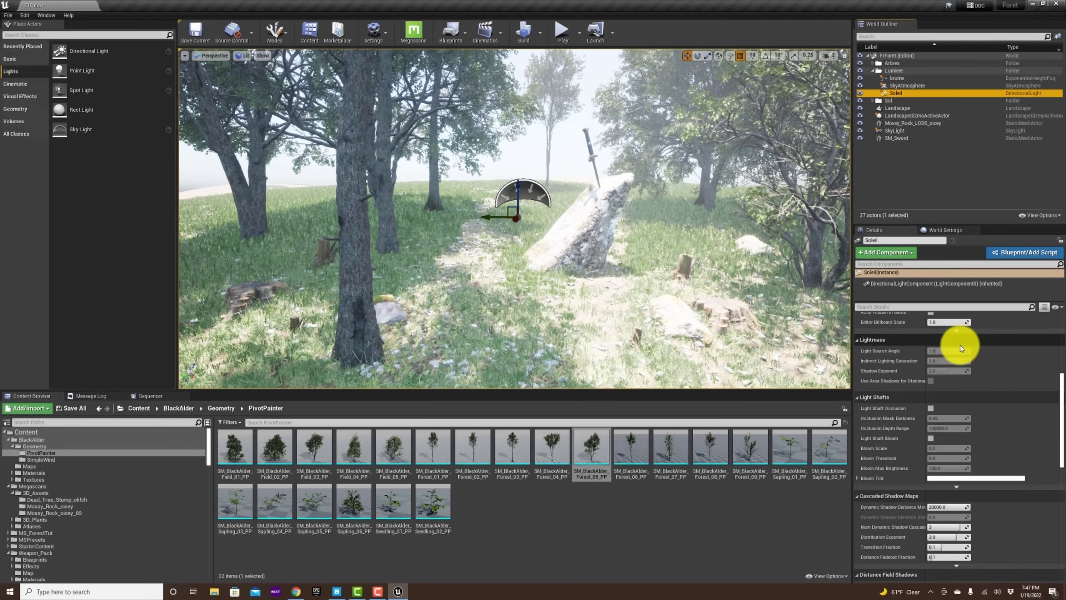
pyautogui.scroll(5, 960, 345)
pyautogui.scroll(3, 959, 343)
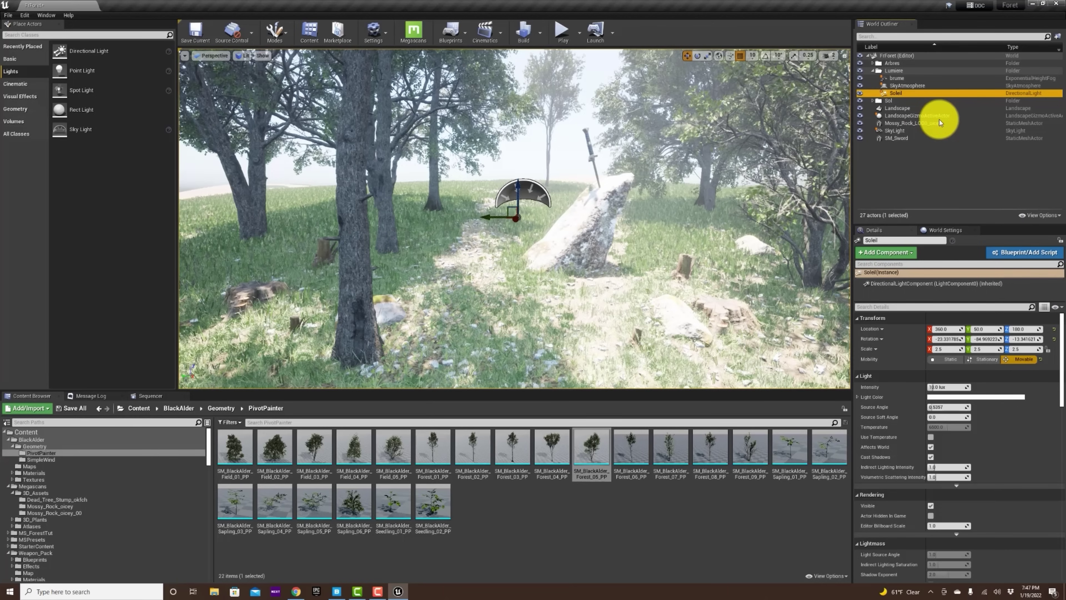
pyautogui.click(891, 130)
pyautogui.moveTo(899, 129); pyautogui.dragTo(893, 71)
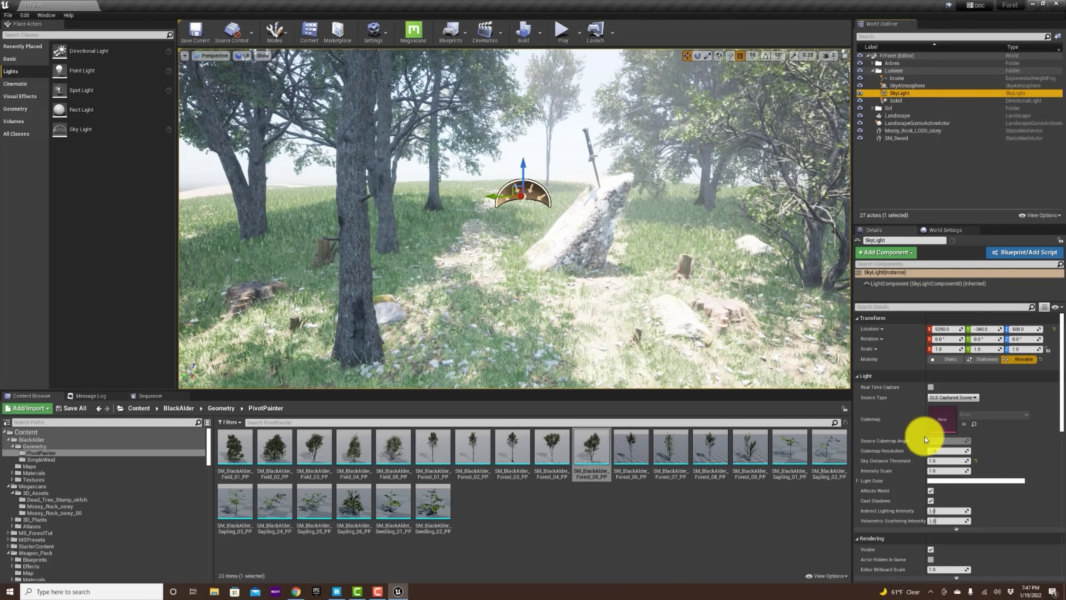
# Set the Sky Light's Intensity Scale to 0.1
pyautogui.click(937, 471)
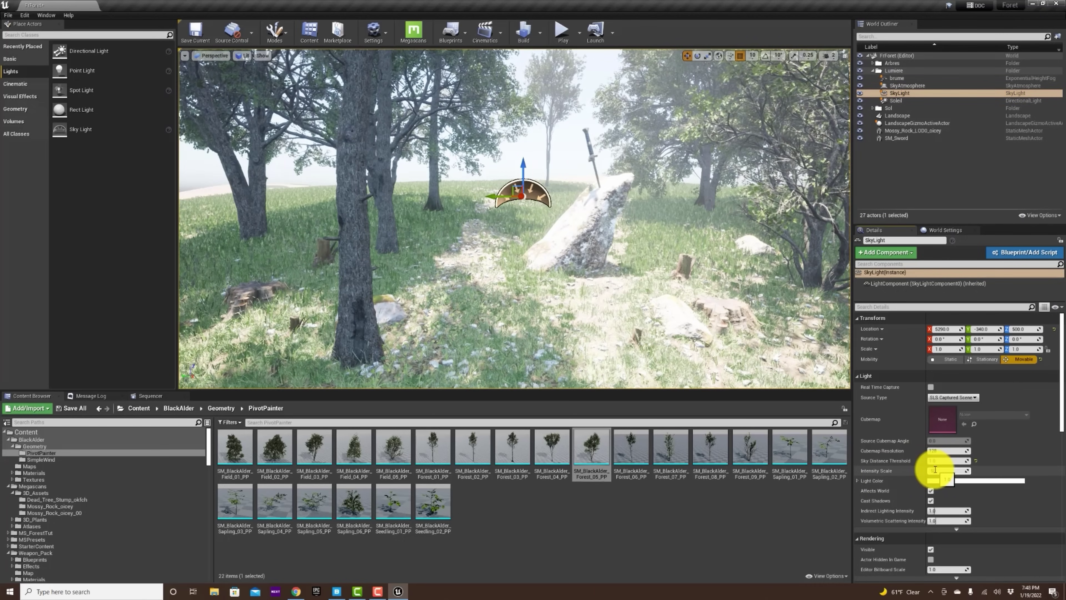
pyautogui.moveTo(935, 470); pyautogui.dragTo(935, 469)
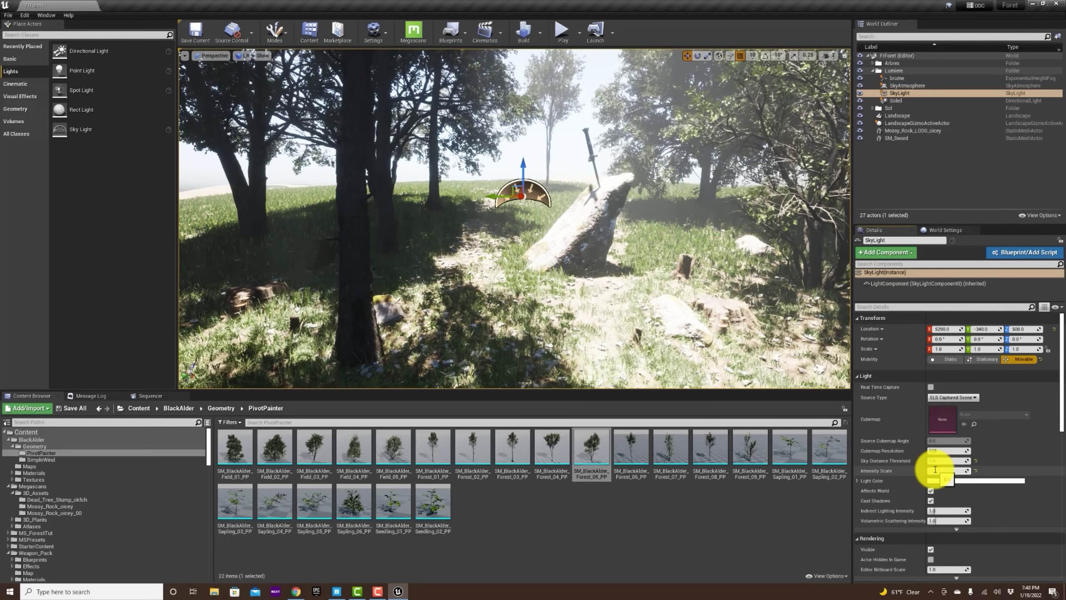
pyautogui.moveTo(935, 470); pyautogui.dragTo(920, 470)
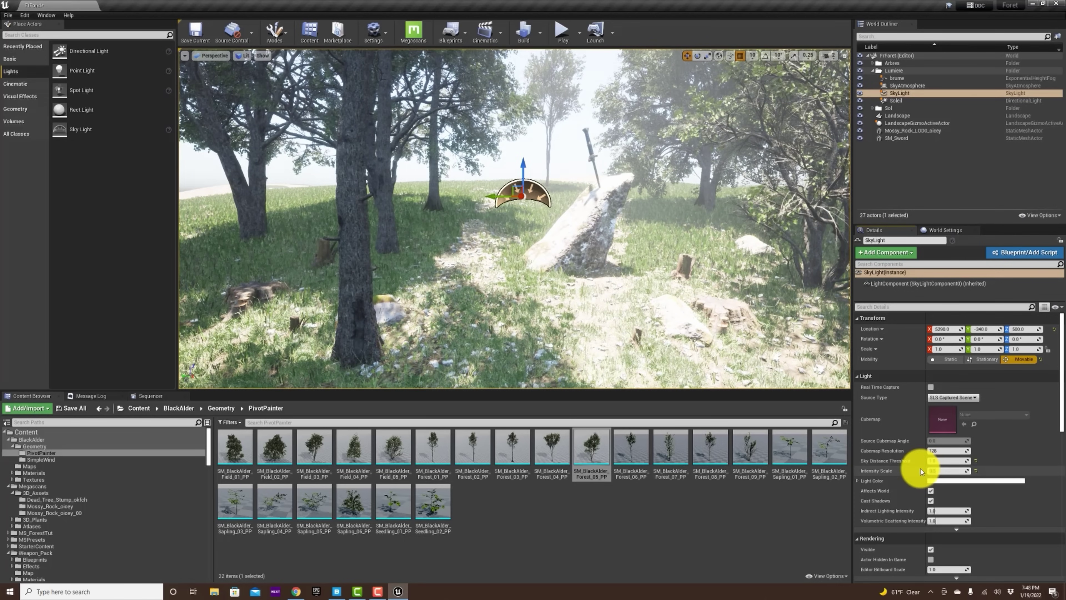
pyautogui.write('0.1')
pyautogui.press('Return')
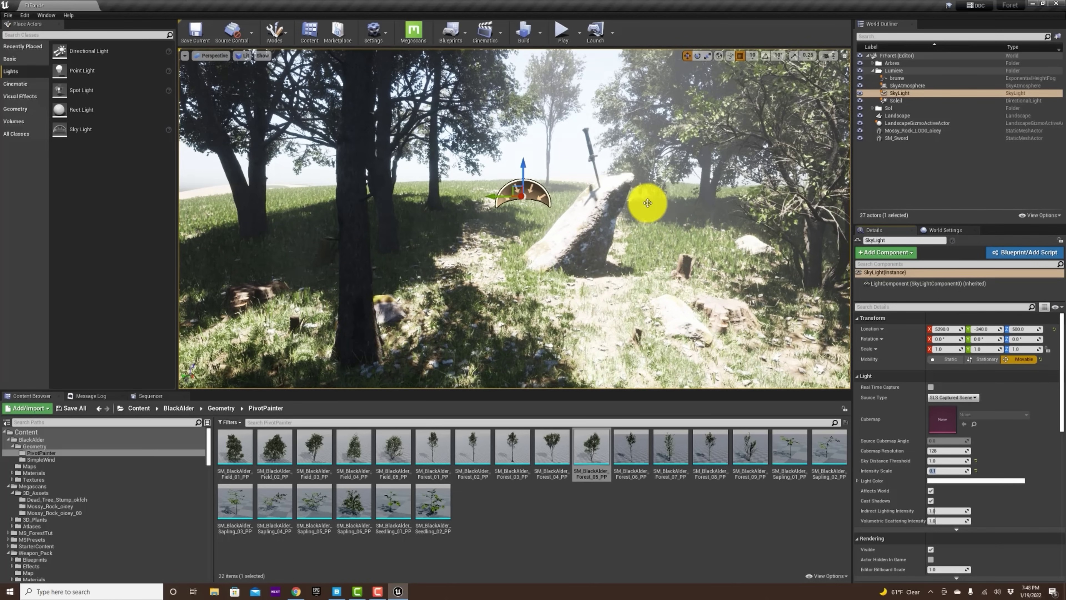
# Shift the foreground alder SM_BlackAlder_Forest_01_PP to the left, clear of the small rock beside its trunk
pyautogui.click(359, 321)
pyautogui.moveTo(343, 350); pyautogui.dragTo(170, 326)
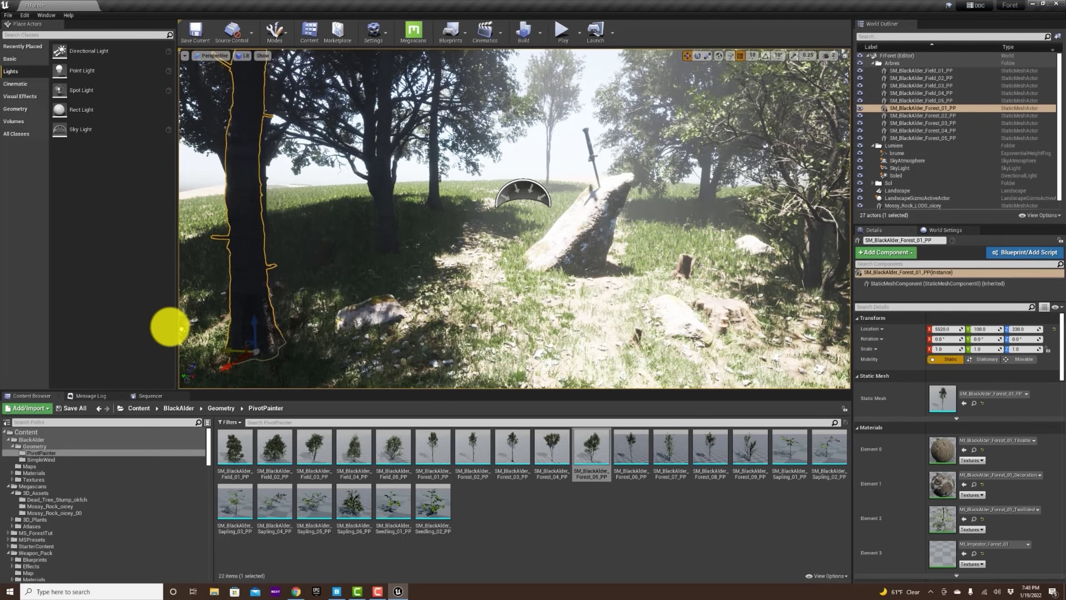
pyautogui.click(316, 286)
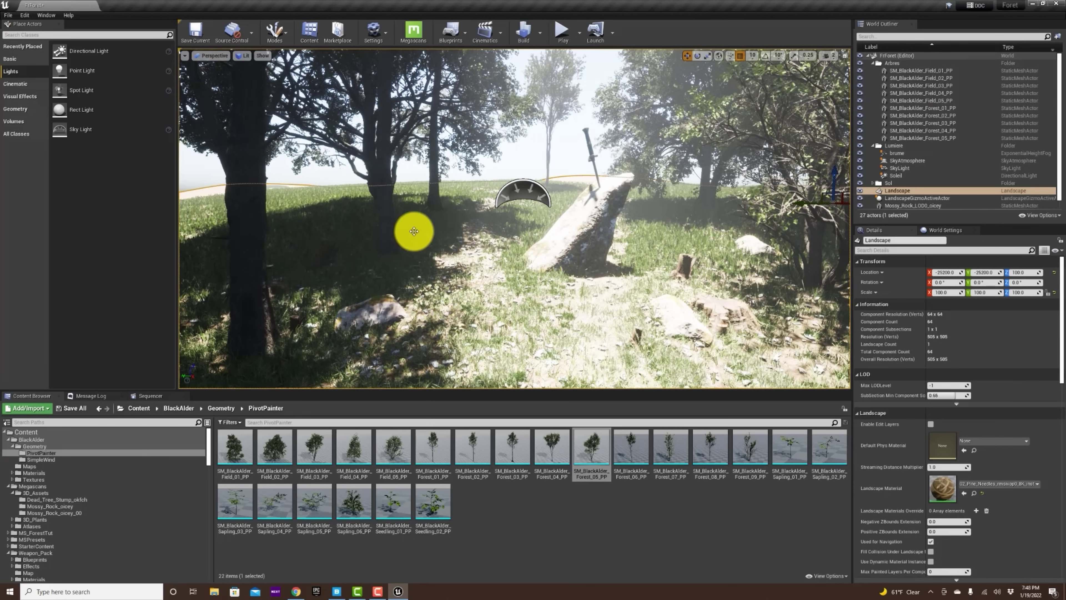
# Place SM_BlackAlder_Forest_08_PP by the stump, SM_BlackAlder_Forest_03_PP in the right foreground and SM_BlackAlder_Forest_01_PP behind the left rock
pyautogui.moveTo(628, 446); pyautogui.dragTo(634, 437)
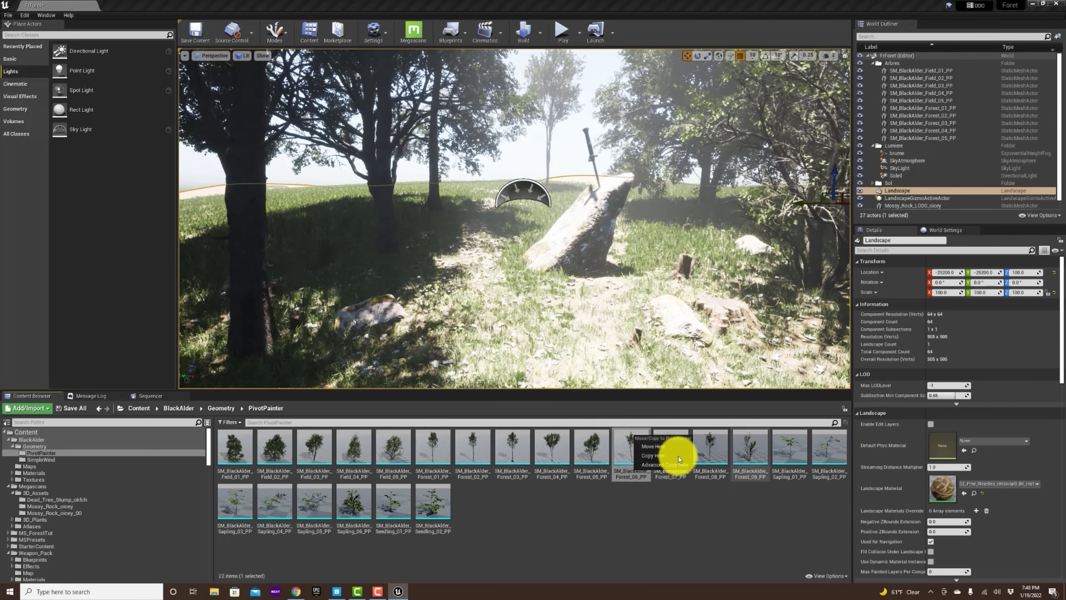
pyautogui.moveTo(714, 446); pyautogui.dragTo(690, 245)
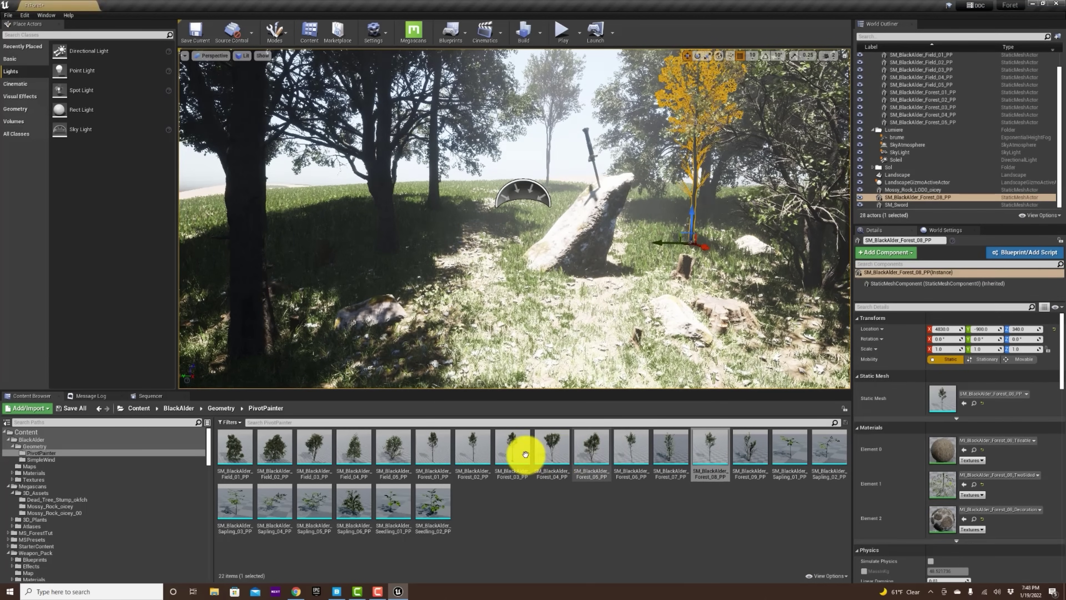
pyautogui.moveTo(528, 444); pyautogui.dragTo(813, 340)
pyautogui.moveTo(430, 446); pyautogui.dragTo(341, 286)
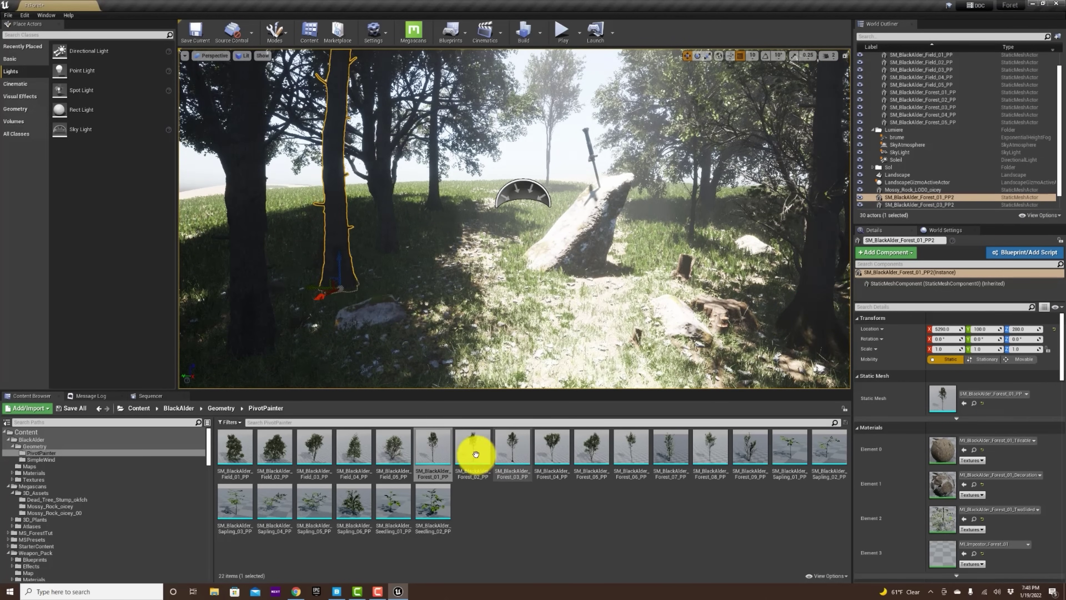
# Place SM_BlackAlder_Field_04_PP in the left background and SM_BlackAlder_Field_02_PP on the far ridge left of the sword rock
pyautogui.moveTo(355, 448); pyautogui.dragTo(297, 207)
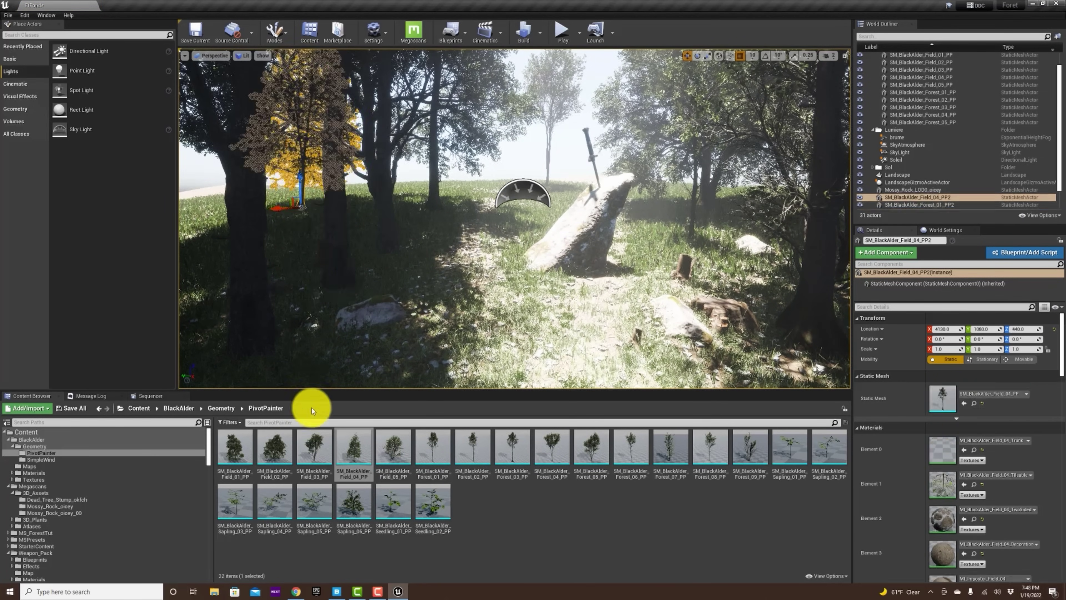
pyautogui.moveTo(271, 448); pyautogui.dragTo(500, 184)
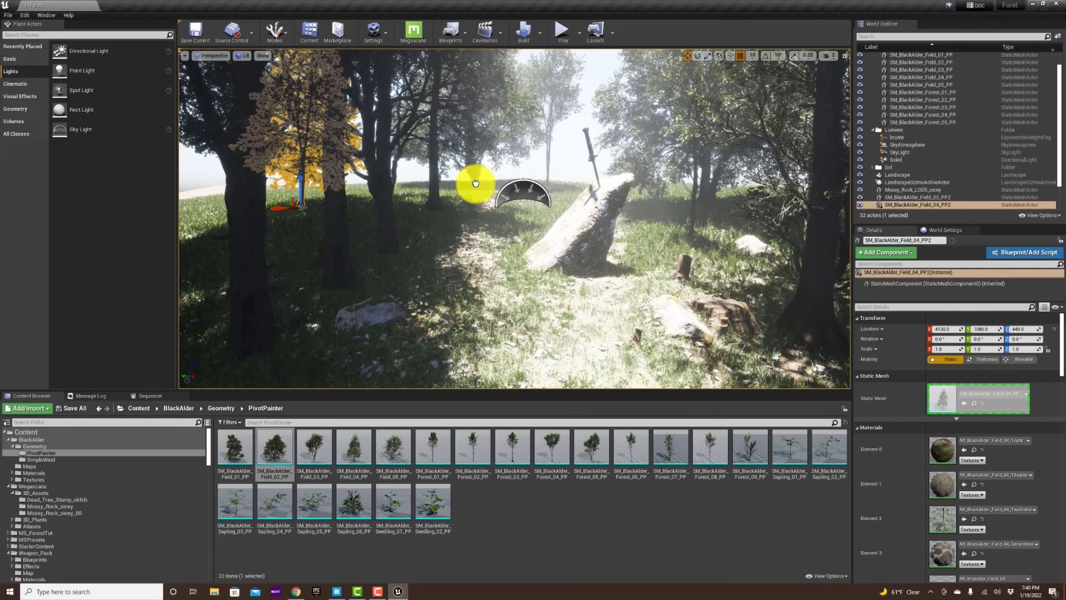
pyautogui.moveTo(475, 184); pyautogui.dragTo(467, 178)
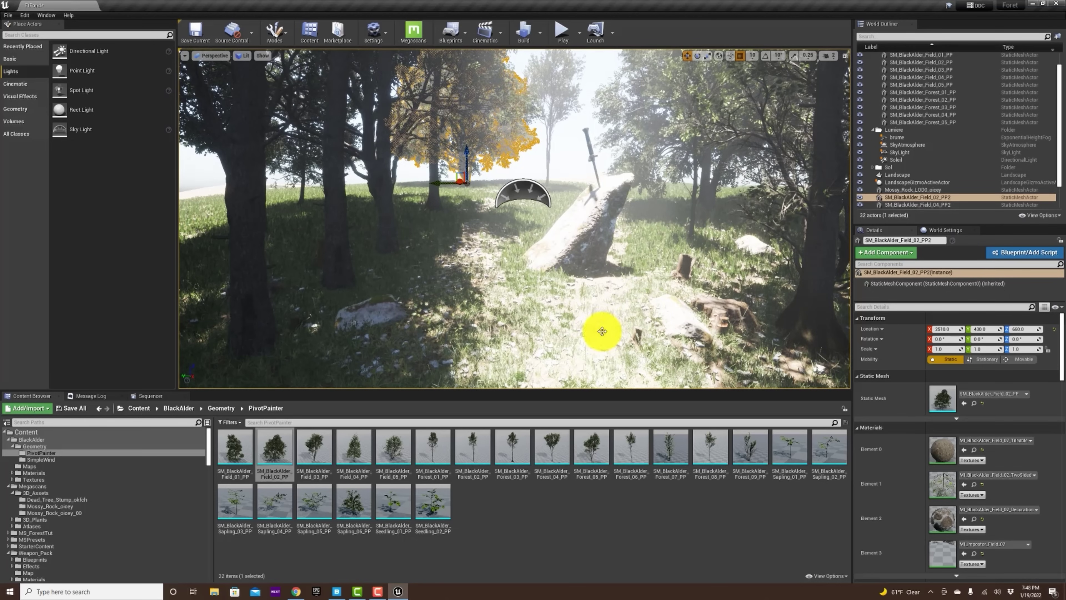
# Place three SM_BlackAlder_Field_02_PP trees on the bare ground behind the main viewpoint to shade the clearing
pyautogui.moveTo(582, 304); pyautogui.dragTo(545, 305, button='right')
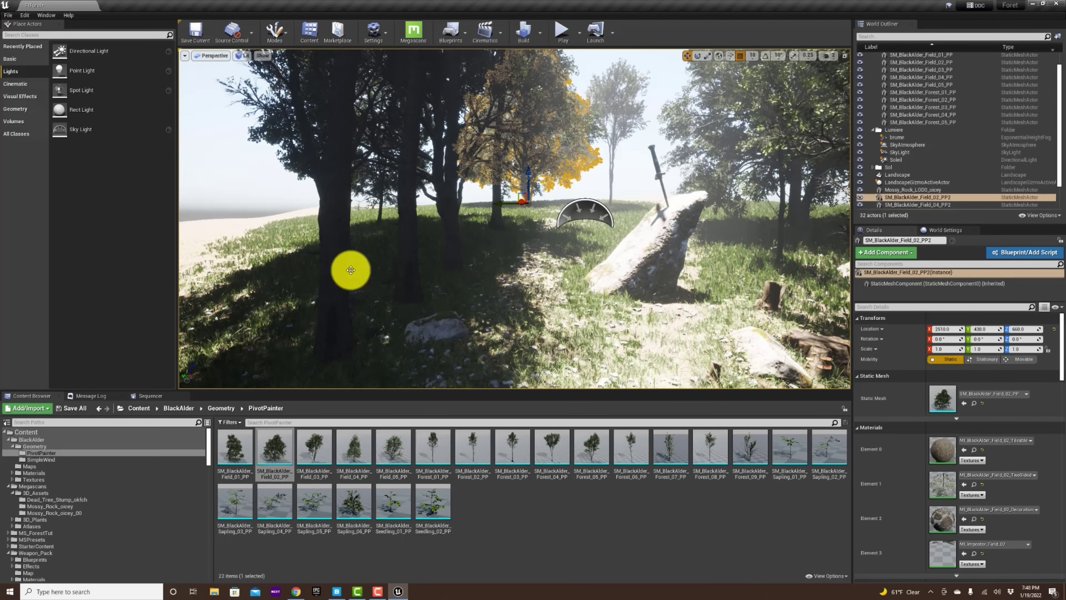
pyautogui.press('w')
pyautogui.moveTo(633, 297)
pyautogui.mouseDown(button='right')
pyautogui.moveTo(648, 299)
pyautogui.moveTo(615, 302)
pyautogui.moveTo(629, 303)
pyautogui.mouseUp(button='right')
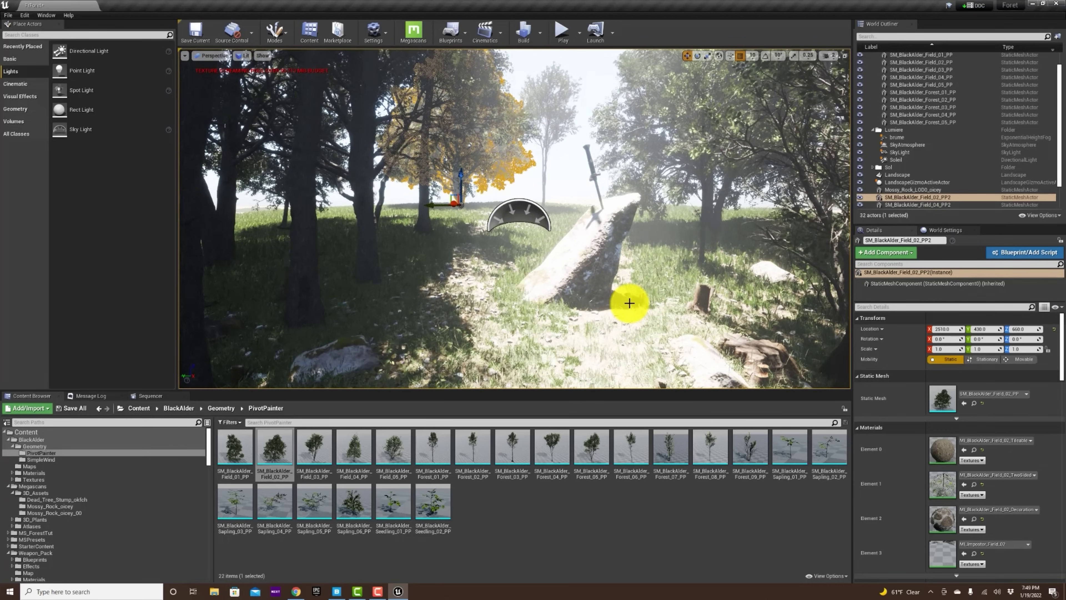
pyautogui.moveTo(629, 303); pyautogui.dragTo(658, 302, button='right')
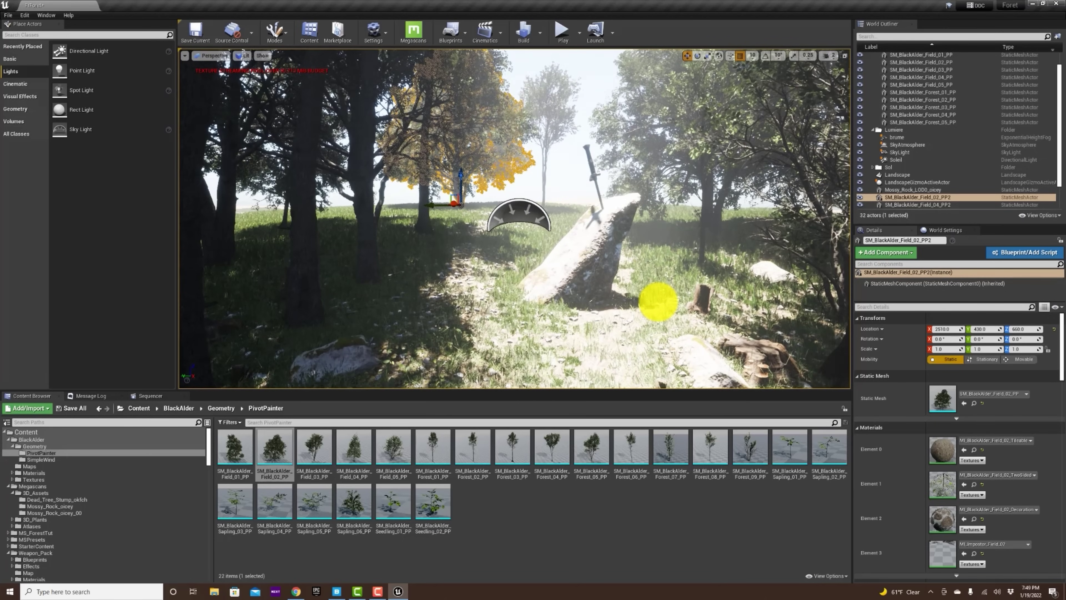
pyautogui.moveTo(606, 223); pyautogui.dragTo(552, 305, button='right')
pyautogui.click(243, 460)
pyautogui.moveTo(242, 461); pyautogui.dragTo(246, 298)
pyautogui.moveTo(274, 453); pyautogui.dragTo(352, 364)
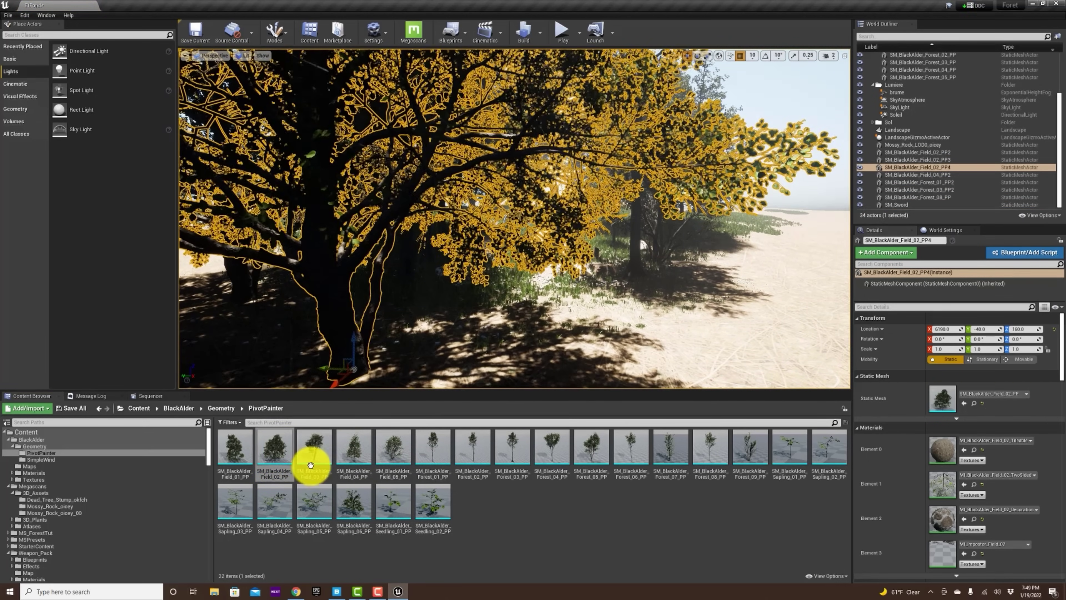
pyautogui.moveTo(277, 447); pyautogui.dragTo(775, 318)
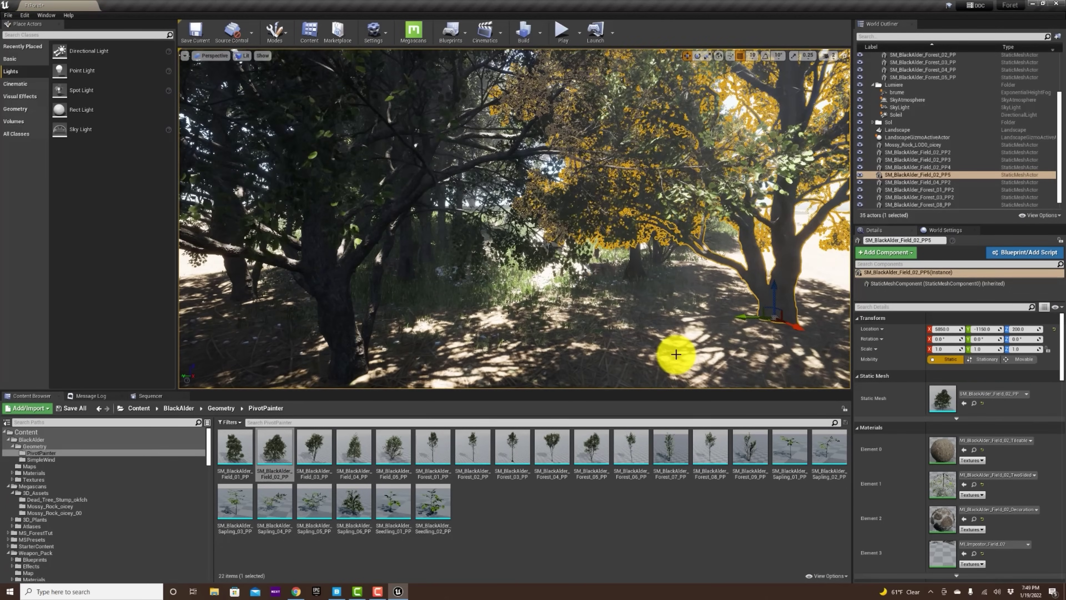
# Move the last SM_BlackAlder_Field_02_PP tree out of the rock's view and place SM_BlackAlder_Field_01_PP on the bare ground right of the clearing
pyautogui.scroll(5, 676, 354)
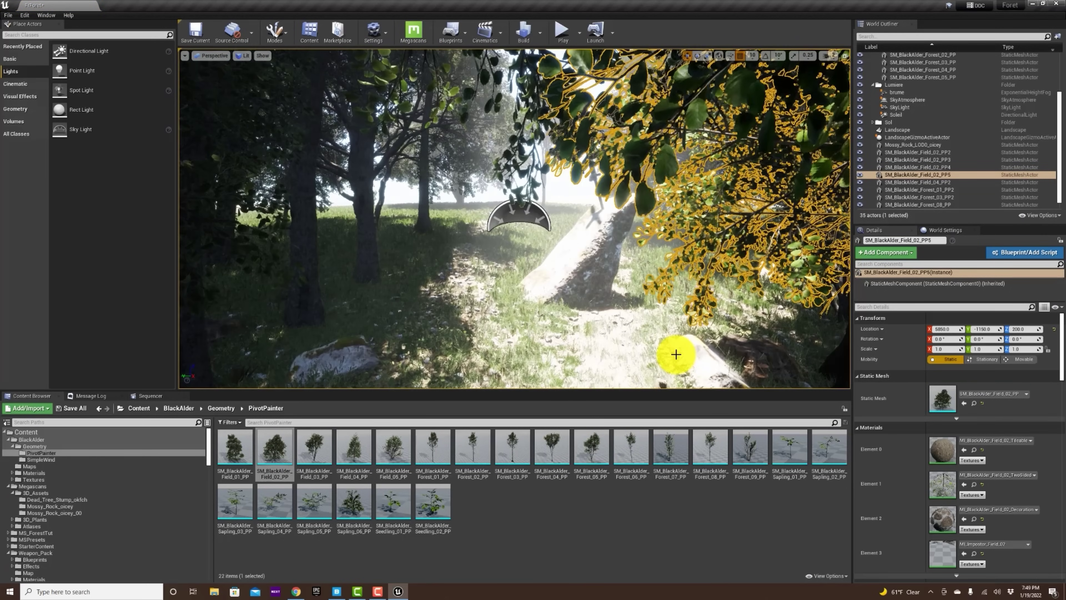
pyautogui.moveTo(479, 320); pyautogui.dragTo(819, 265)
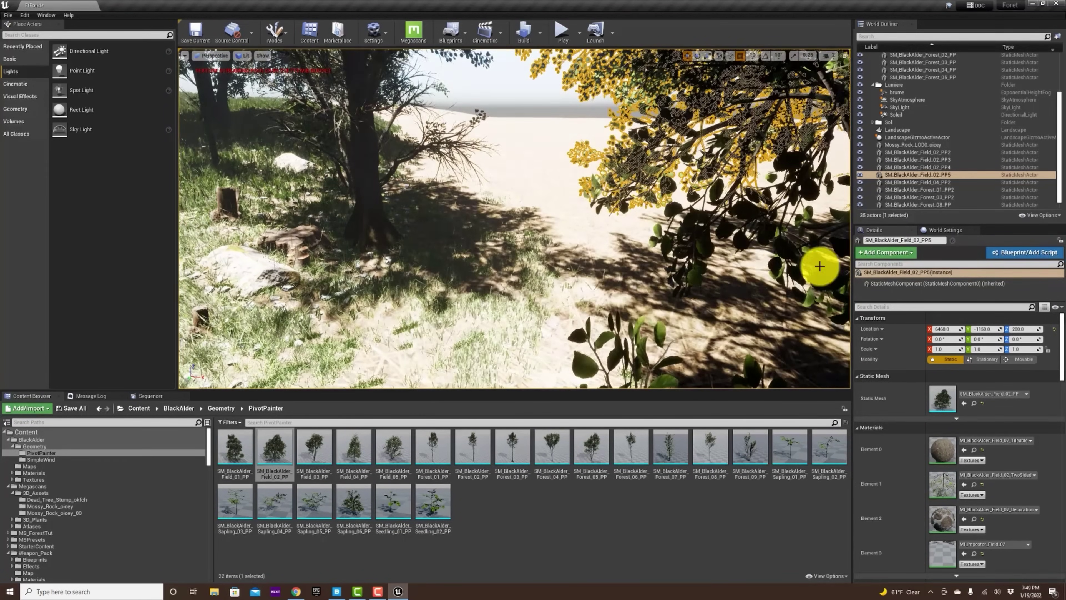
pyautogui.moveTo(231, 457); pyautogui.dragTo(573, 191)
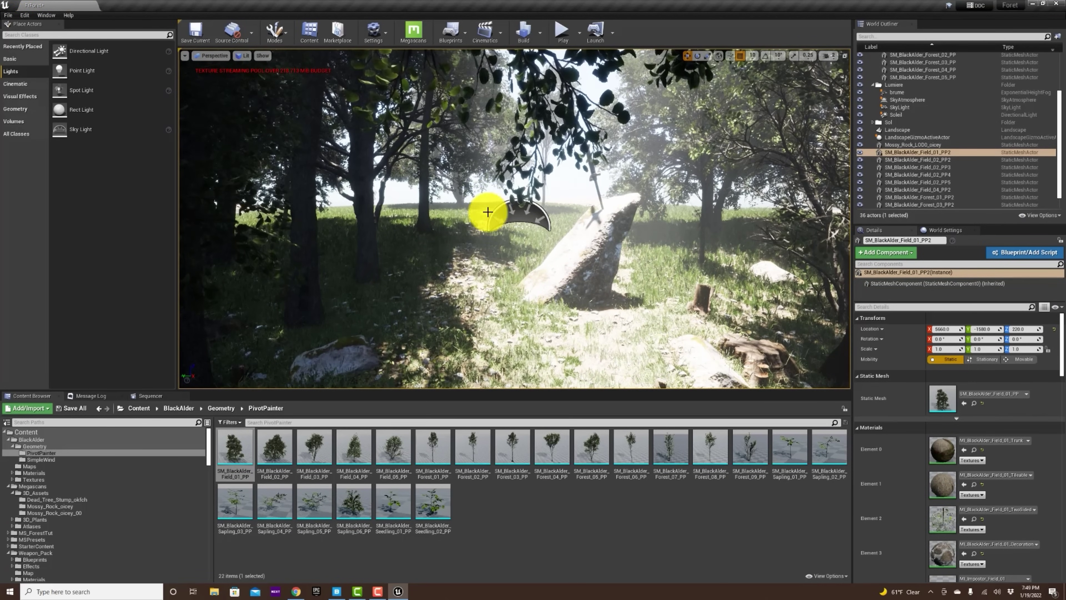
# Reposition the alder whose branches hang in front of the sword so they clear the main view
pyautogui.click(560, 117)
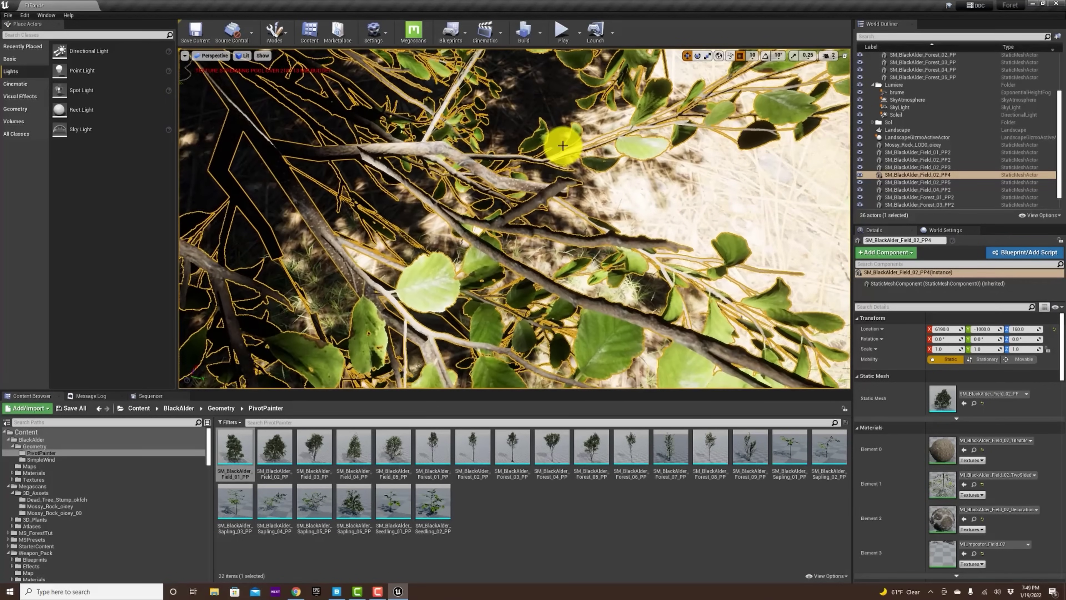
pyautogui.press('f')
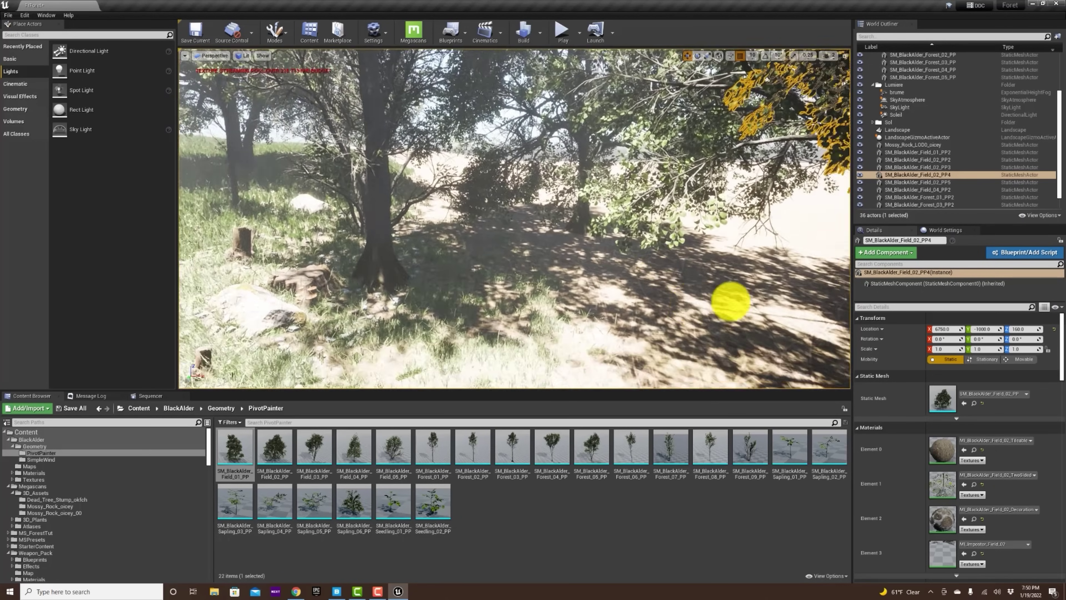
pyautogui.moveTo(730, 301); pyautogui.dragTo(818, 300, button='right')
pyautogui.moveTo(709, 310); pyautogui.dragTo(781, 412)
pyautogui.moveTo(743, 324); pyautogui.dragTo(721, 369)
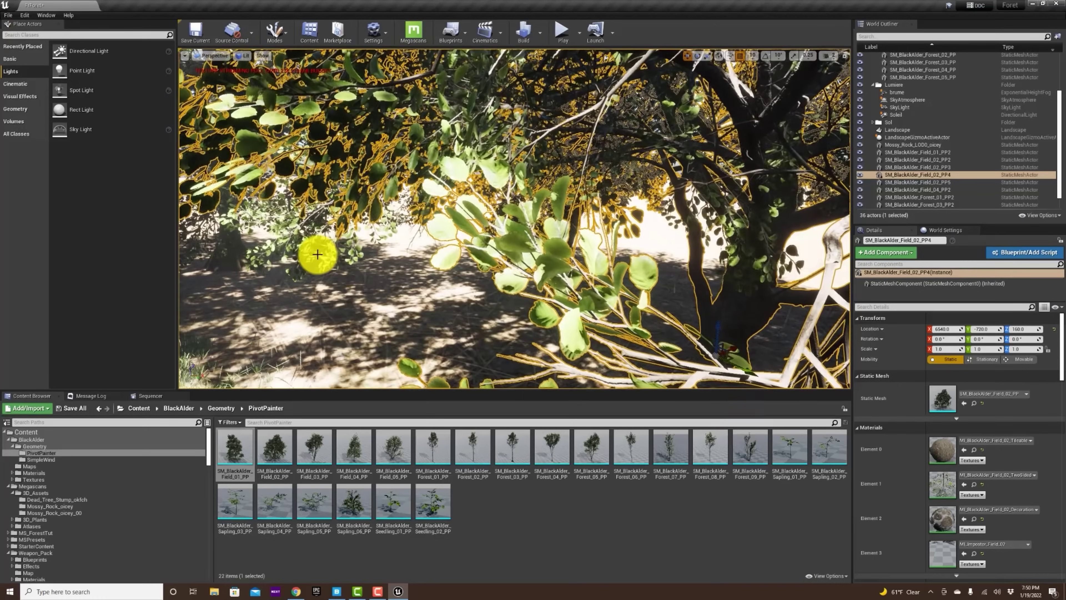
pyautogui.press('1')
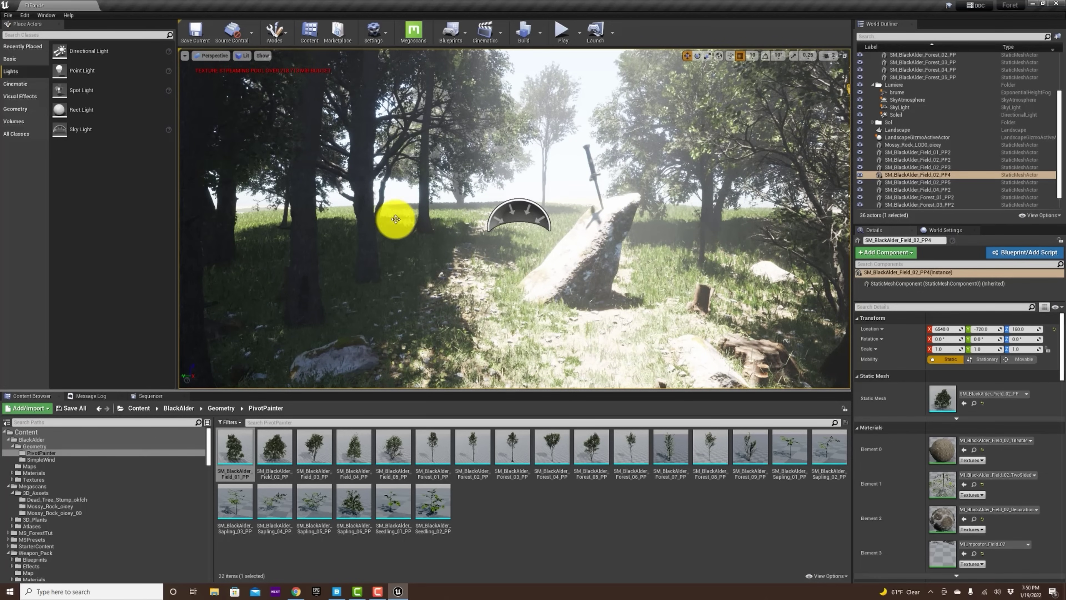
# Switch to foliage editing and add the SM_BlackAlder Forest, Sapling and Seedling meshes as foliage types
pyautogui.click(273, 30)
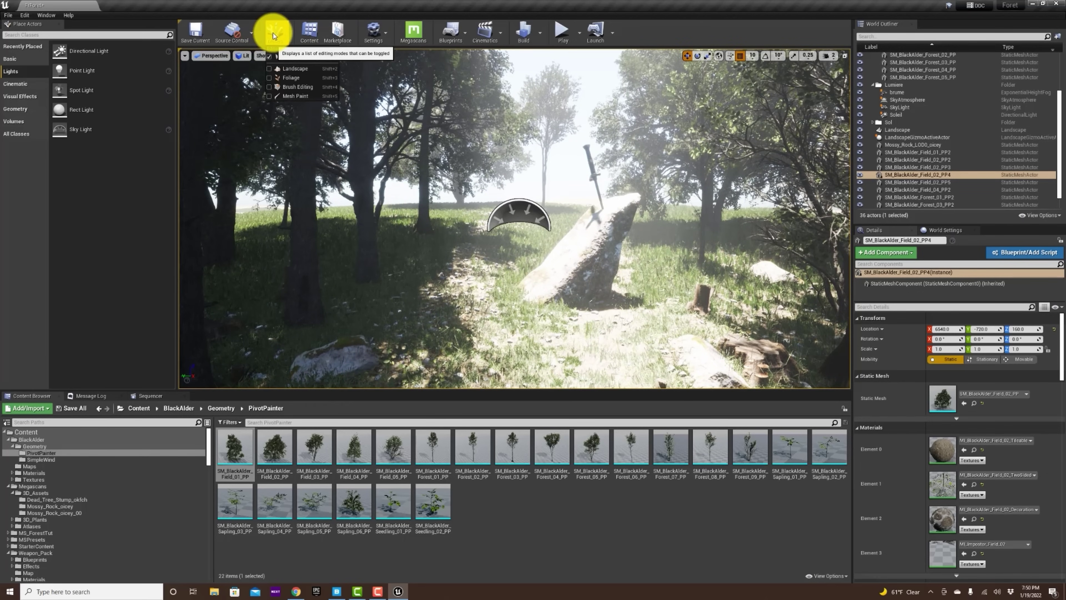
pyautogui.click(288, 76)
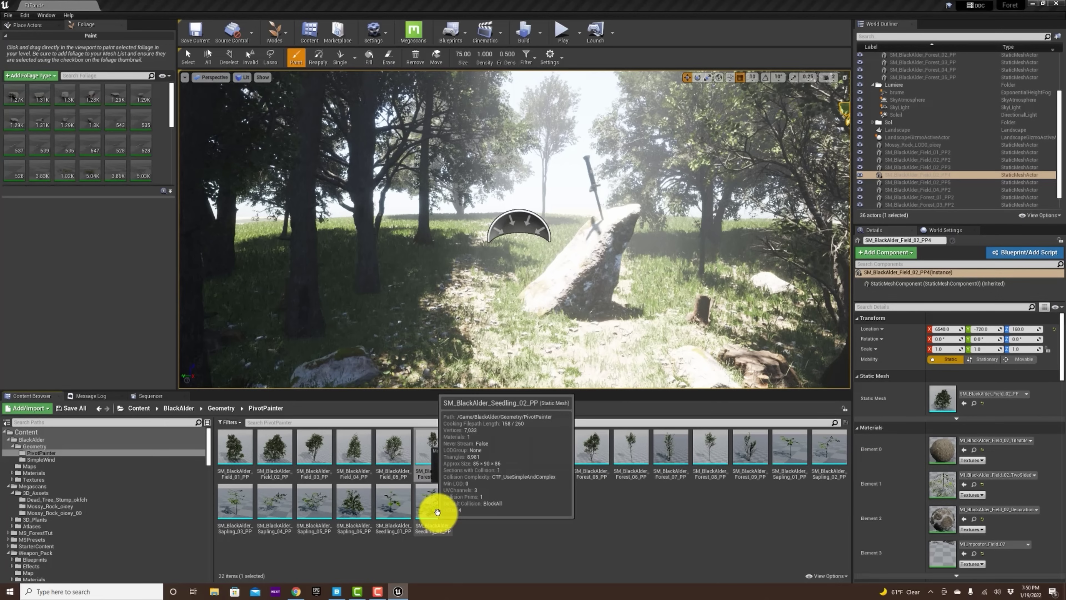
pyautogui.keyDown('shift'); pyautogui.click(436, 512); pyautogui.keyUp('shift')
pyautogui.moveTo(436, 512); pyautogui.dragTo(154, 185)
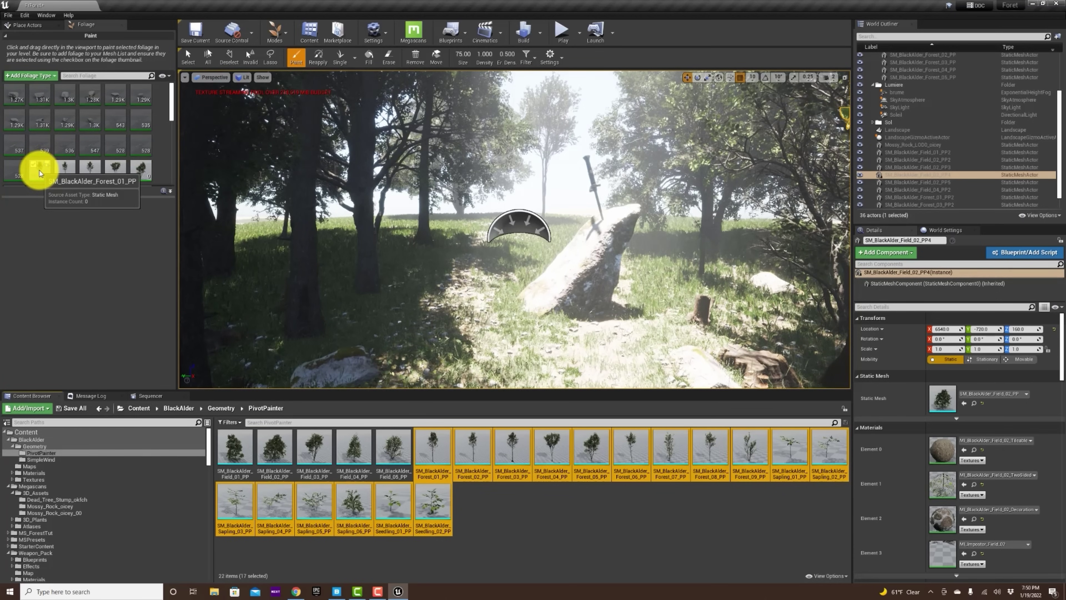
# Deactivate every foliage type in the palette, then activate only the newly added black alder Forest, Sapling and Seedling types
pyautogui.hotkey('ctrl', 'a')
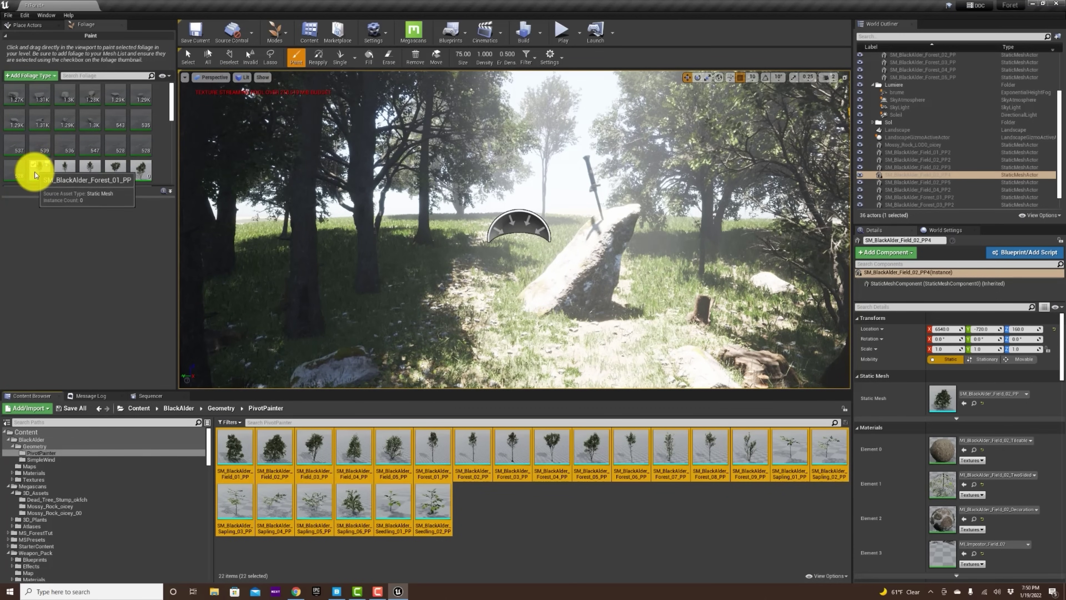
pyautogui.click(34, 170)
pyautogui.hotkey('ctrl', 'a')
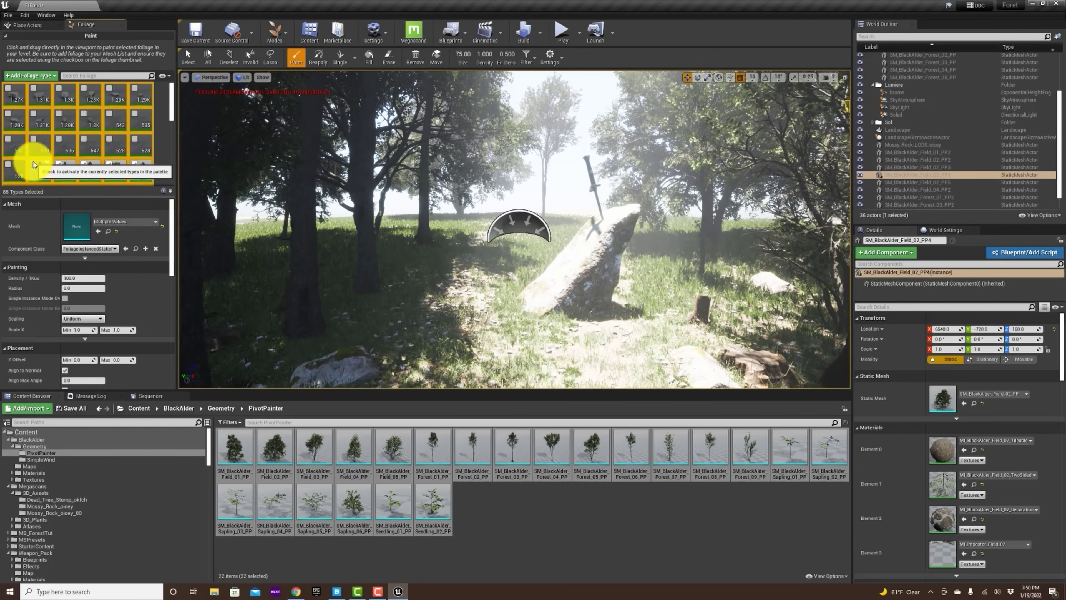
pyautogui.click(33, 163)
pyautogui.click(158, 164)
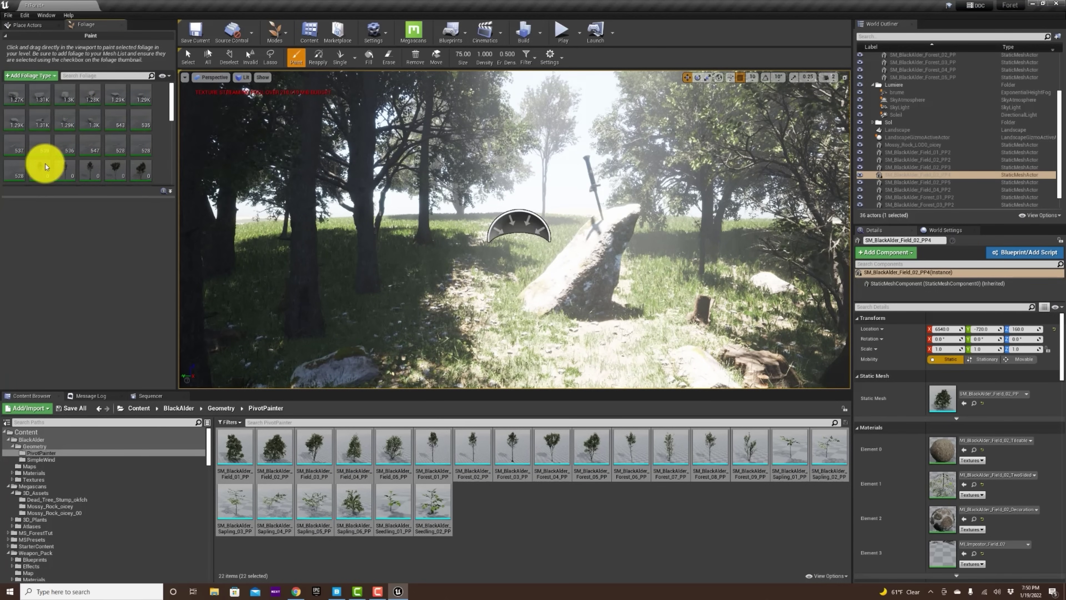
pyautogui.click(41, 165)
pyautogui.scroll(-5, 111, 161)
pyautogui.scroll(-3, 143, 161)
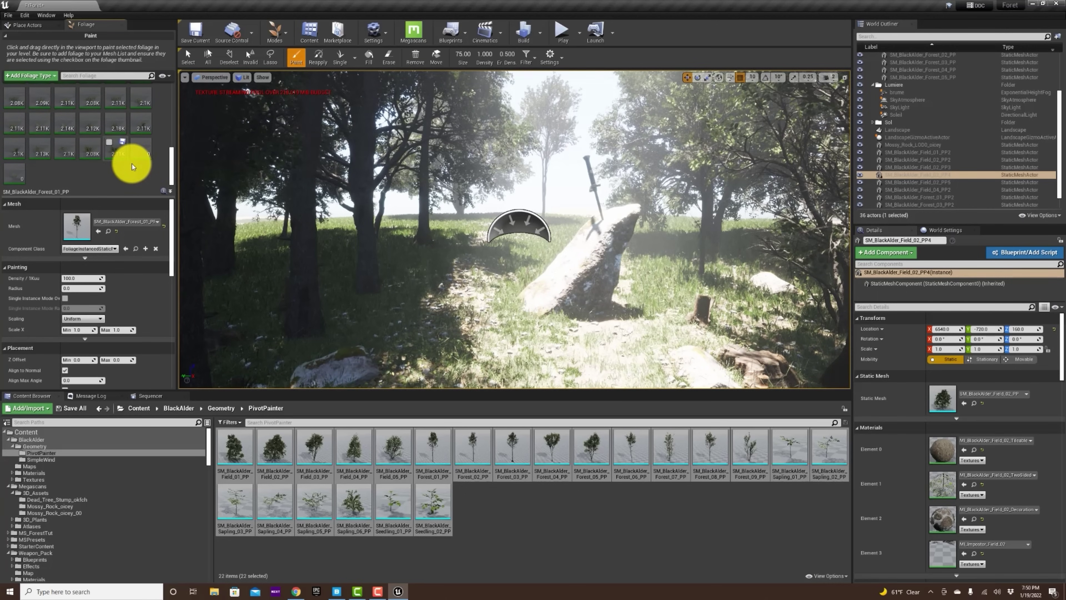
pyautogui.scroll(4, 137, 177)
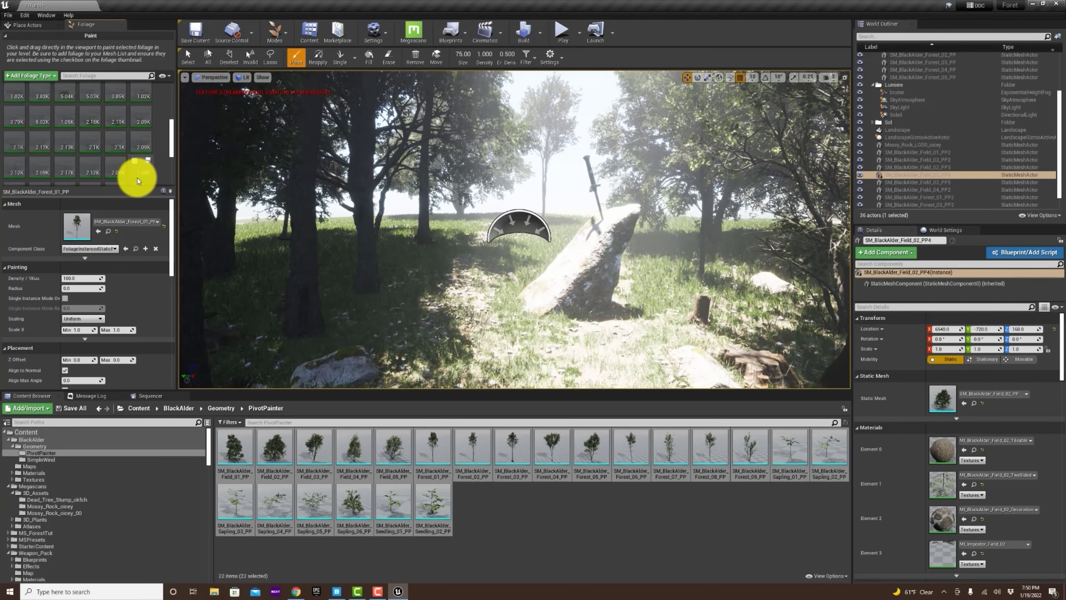
pyautogui.hotkey('ctrl', 'a')
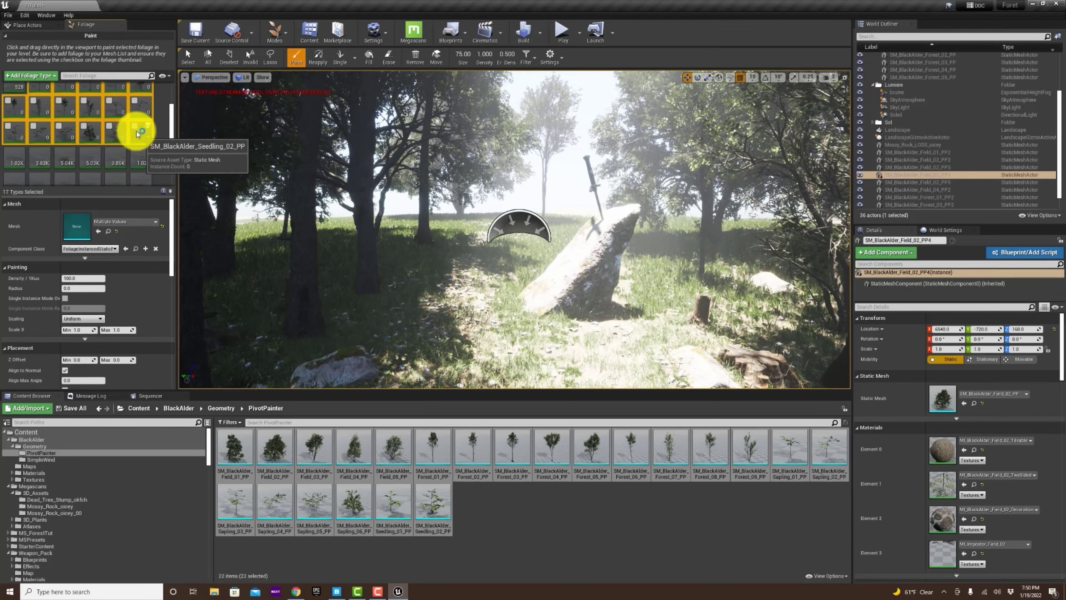
pyautogui.click(132, 127)
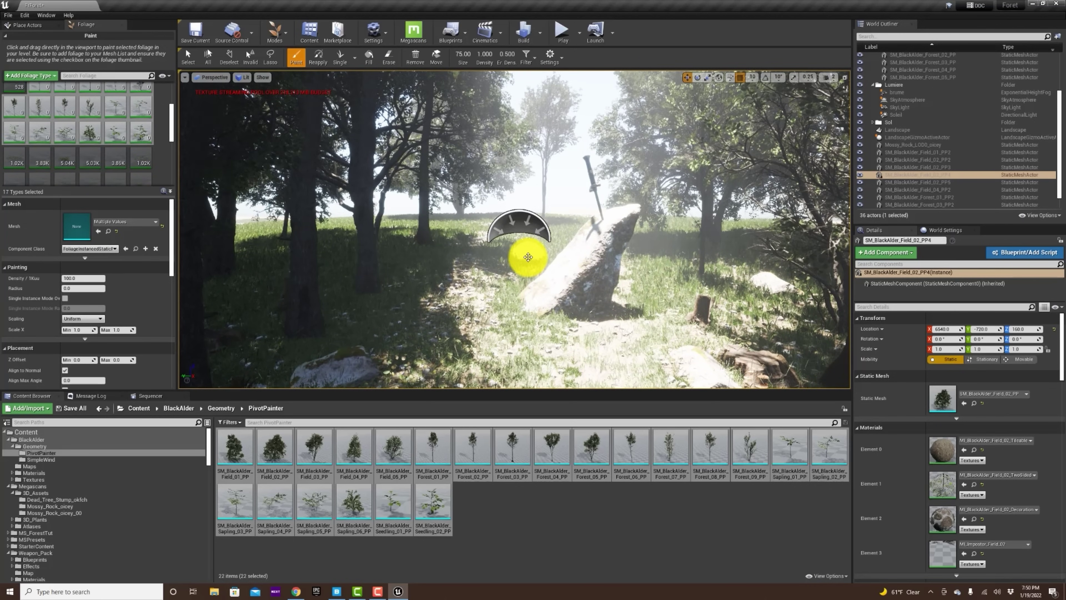
# Paint a dense alder forest over the bare land beyond the clearing with brush size 5000 and paint density 0.010
pyautogui.press('w')
pyautogui.moveTo(528, 257); pyautogui.dragTo(673, 235, button='right')
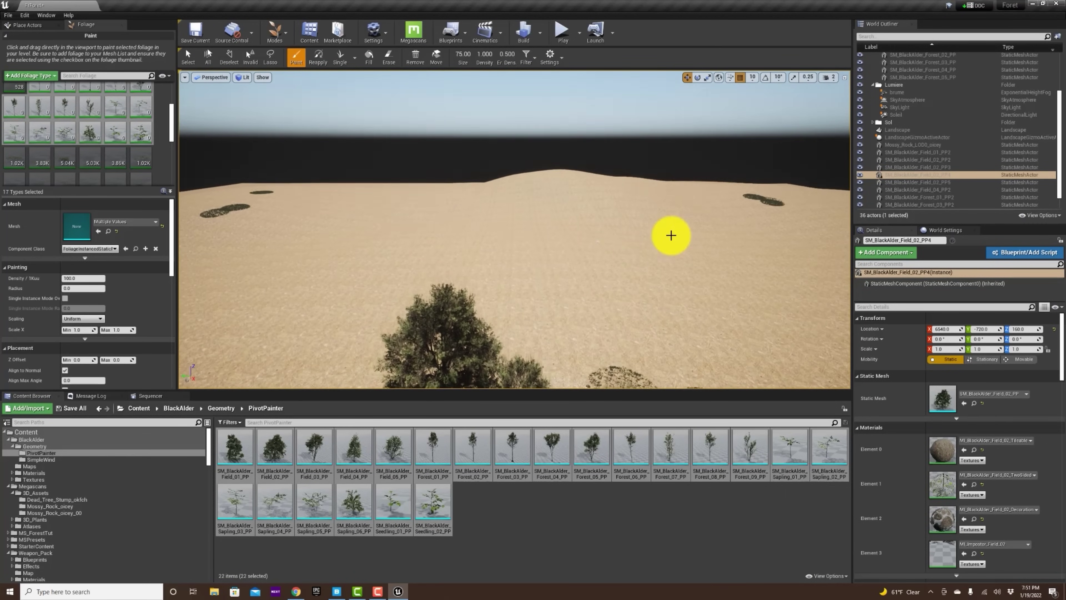
pyautogui.click(486, 56)
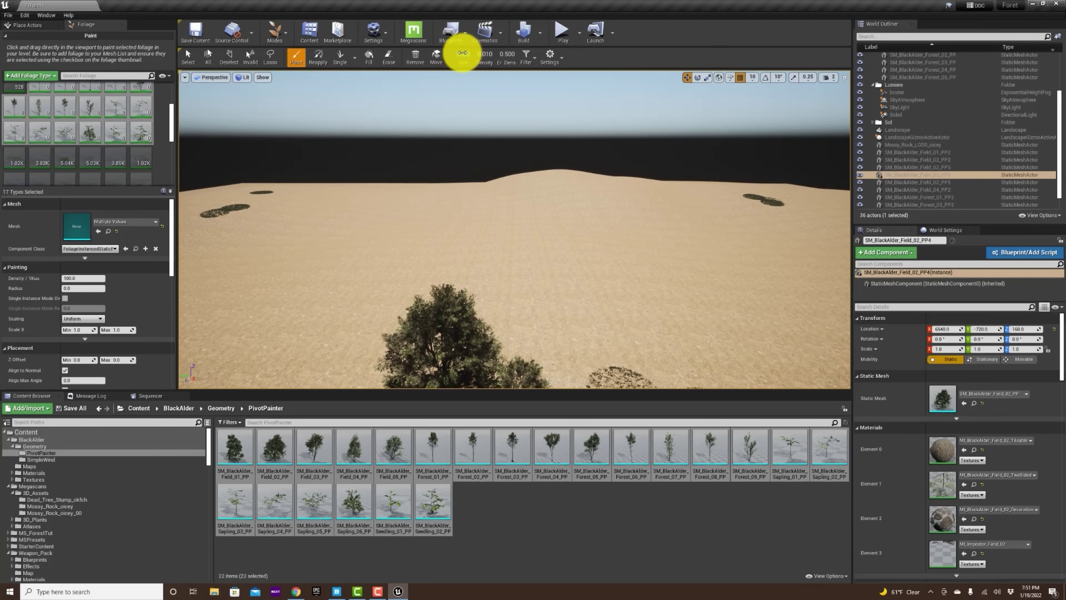
pyautogui.click(462, 53)
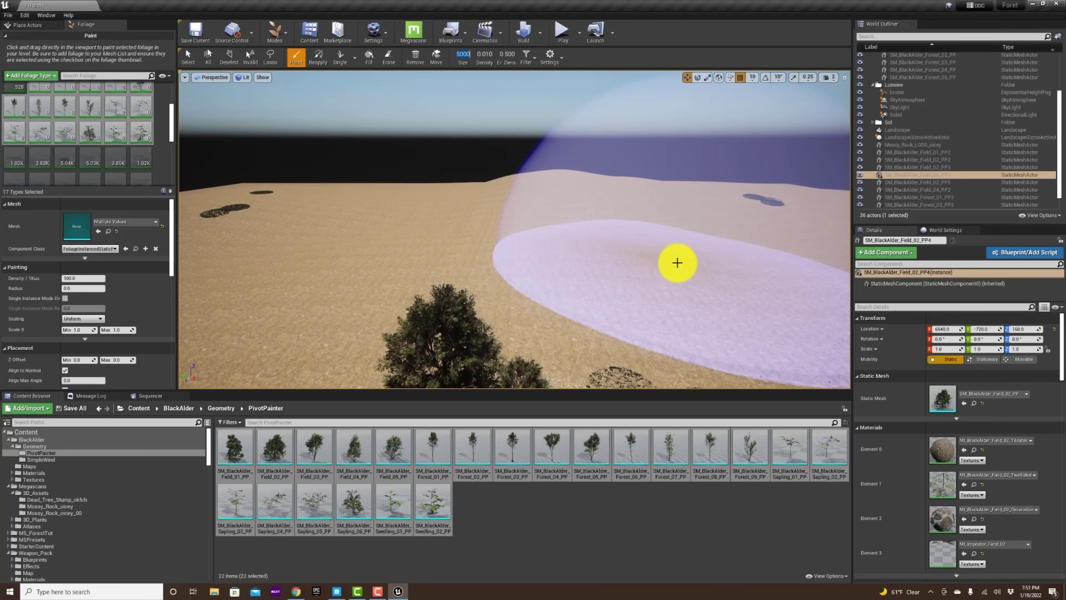
pyautogui.moveTo(692, 265)
pyautogui.mouseDown()
pyautogui.moveTo(590, 276)
pyautogui.moveTo(493, 240)
pyautogui.moveTo(285, 279)
pyautogui.moveTo(497, 292)
pyautogui.mouseUp()
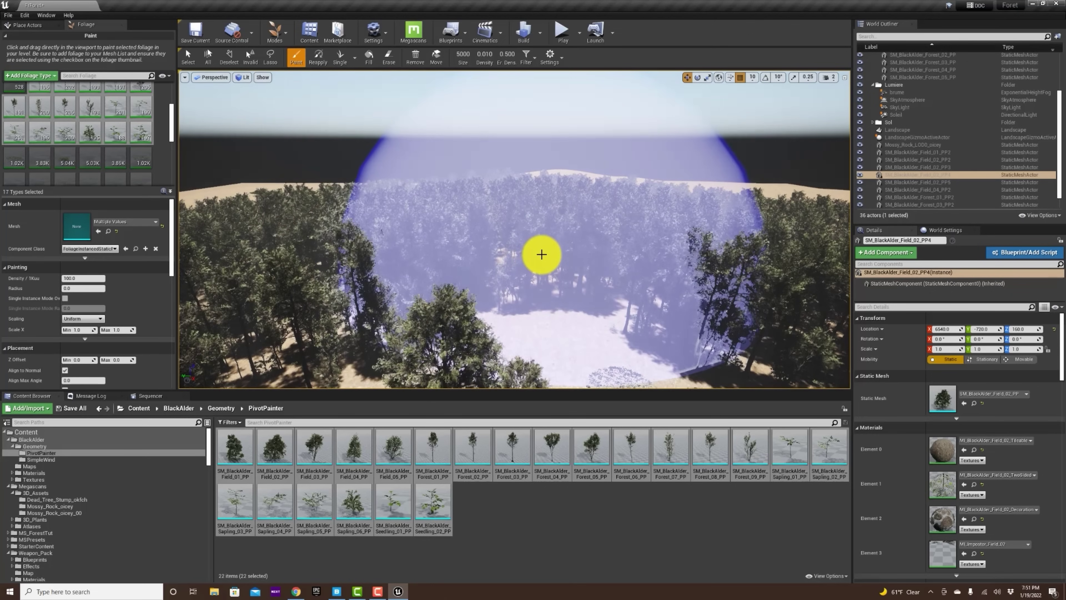
pyautogui.moveTo(538, 261); pyautogui.dragTo(552, 212)
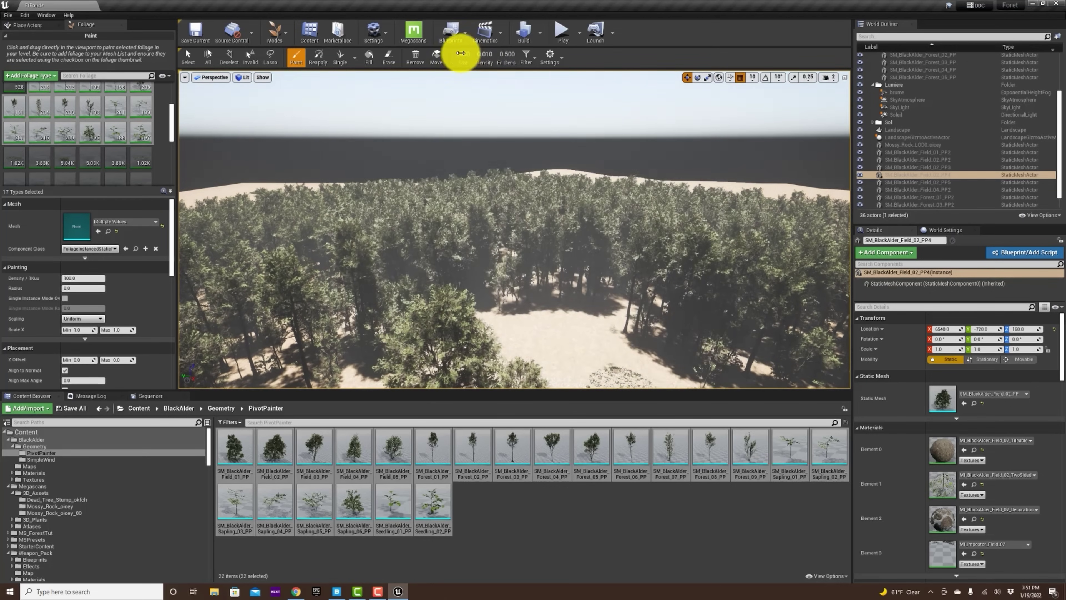
# Leave foliage painting for selection mode and return to the main view facing the sword rock
pyautogui.scroll(8, 570, 251)
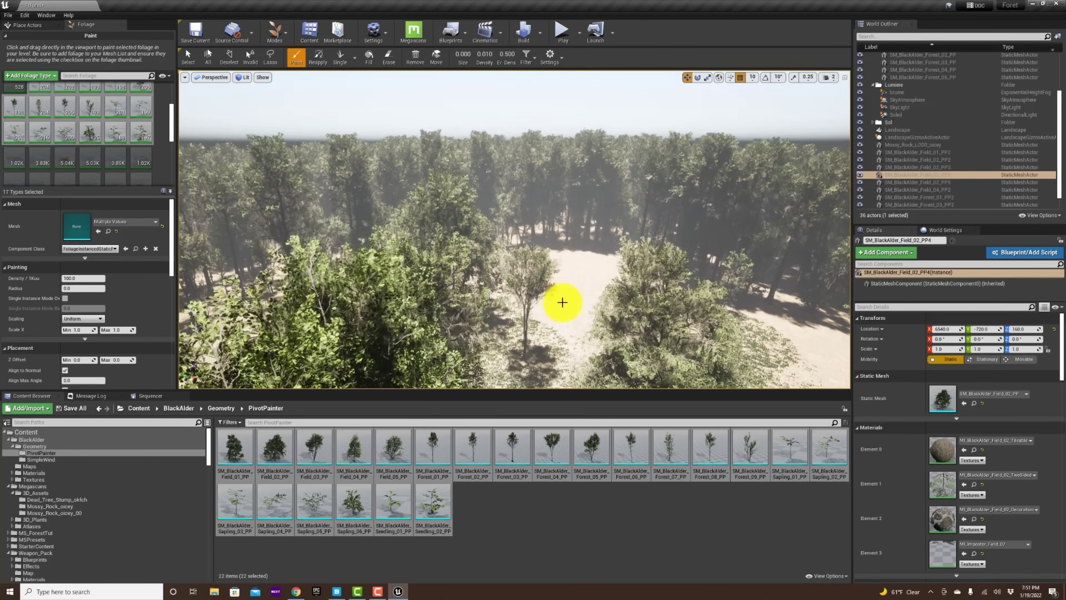
pyautogui.scroll(2, 575, 287)
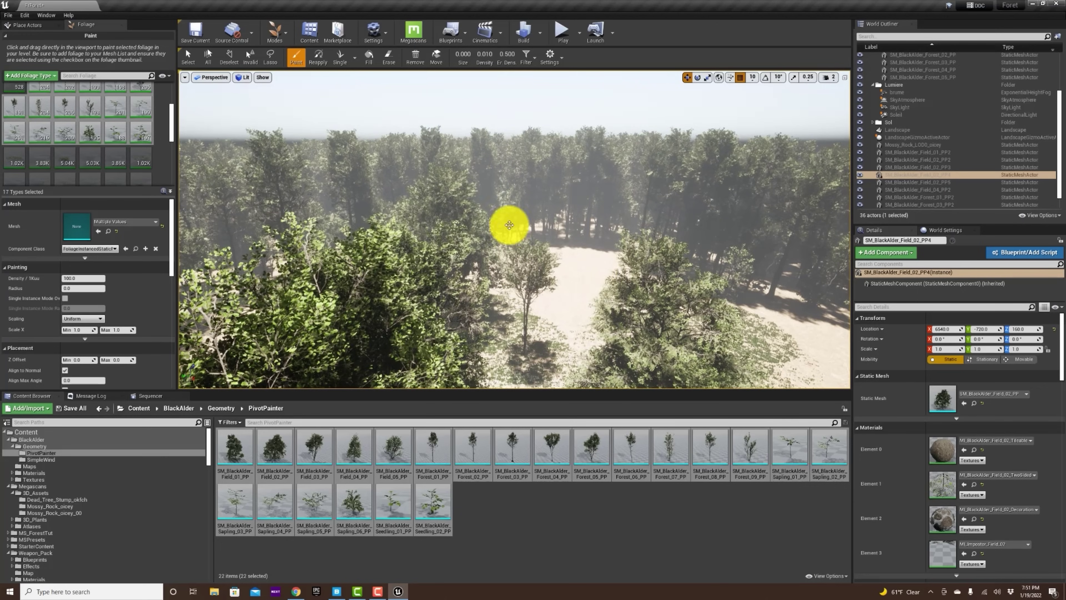
pyautogui.click(283, 35)
pyautogui.click(289, 55)
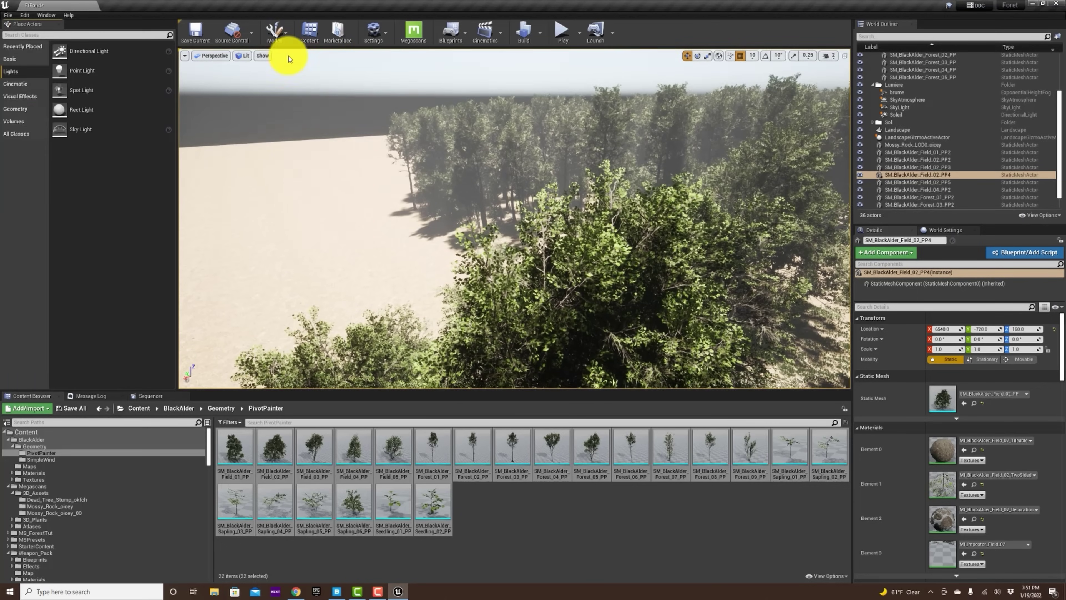
pyautogui.click(284, 42)
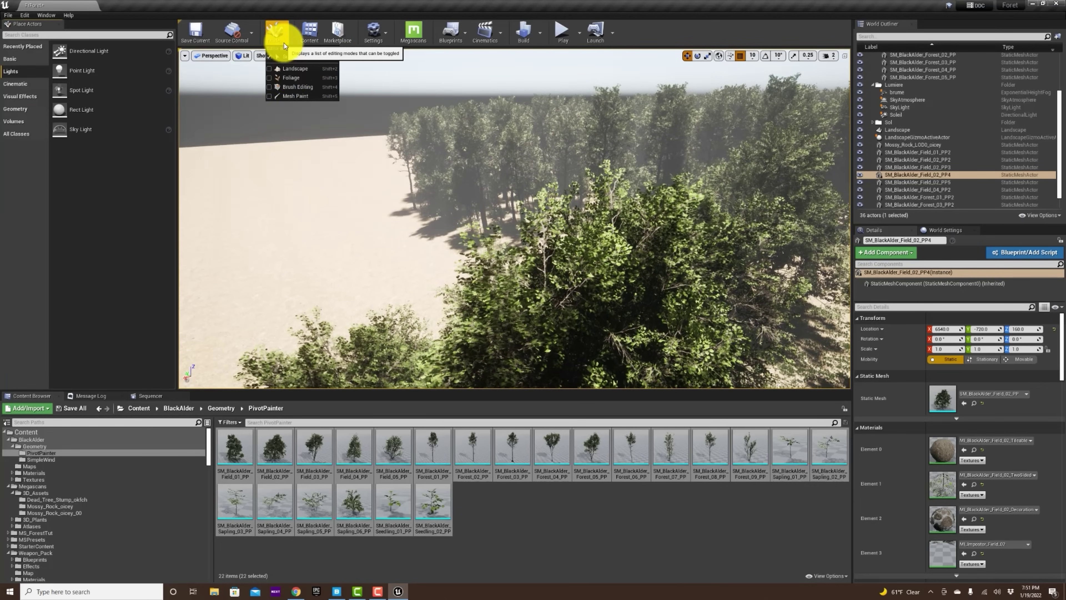
pyautogui.click(298, 78)
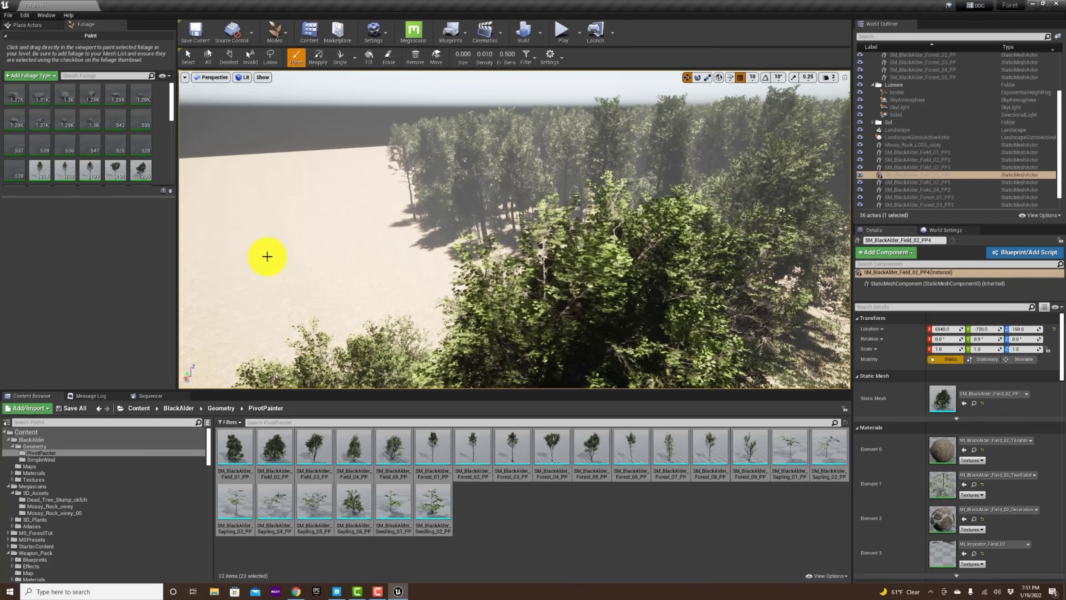
pyautogui.click(284, 42)
pyautogui.click(293, 57)
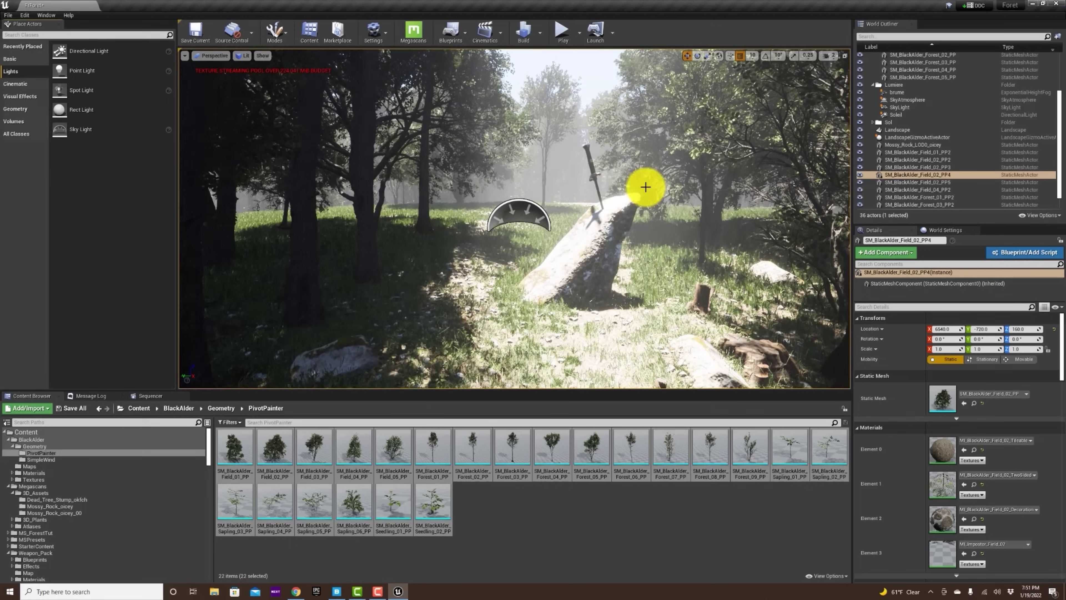
# Place clusters of all 22 black alder meshes in the background left of the sword and to the right of the rock
pyautogui.moveTo(269, 448); pyautogui.dragTo(452, 211)
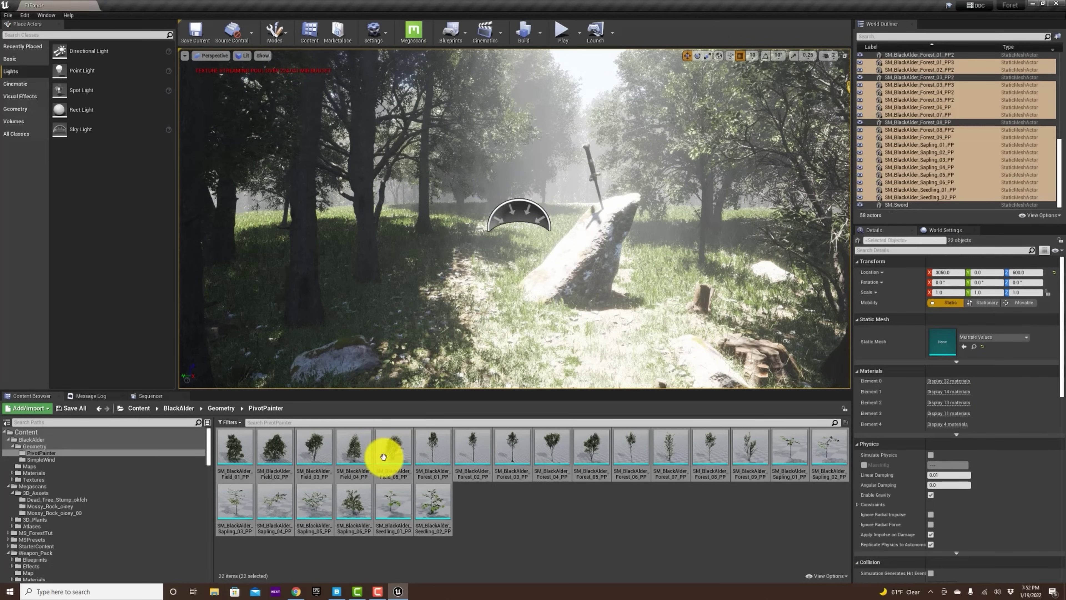
pyautogui.moveTo(281, 448); pyautogui.dragTo(592, 225)
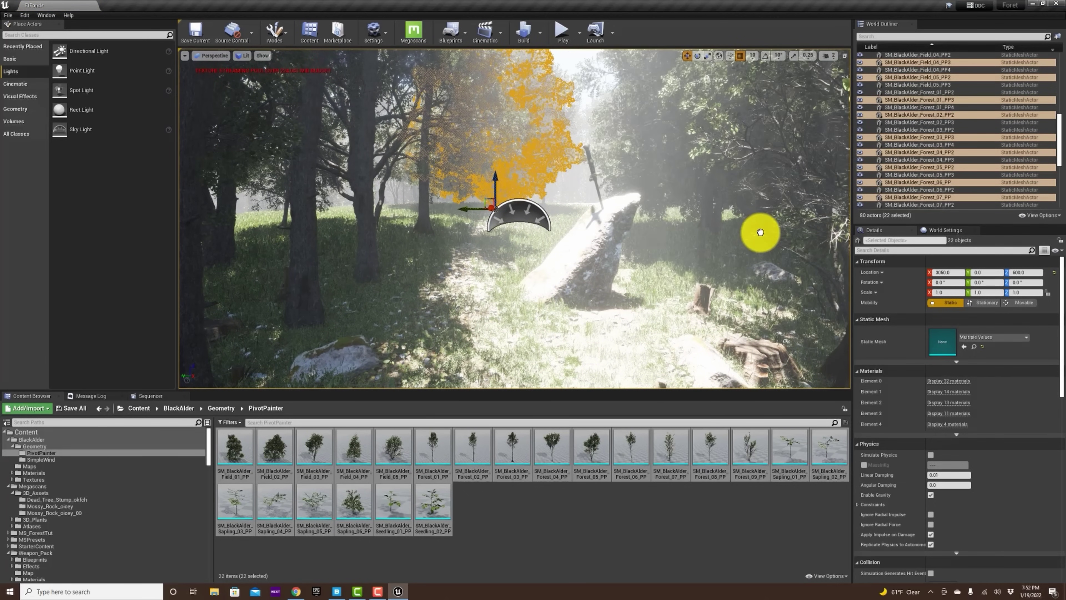
pyautogui.hotkey('ctrl', 'z')
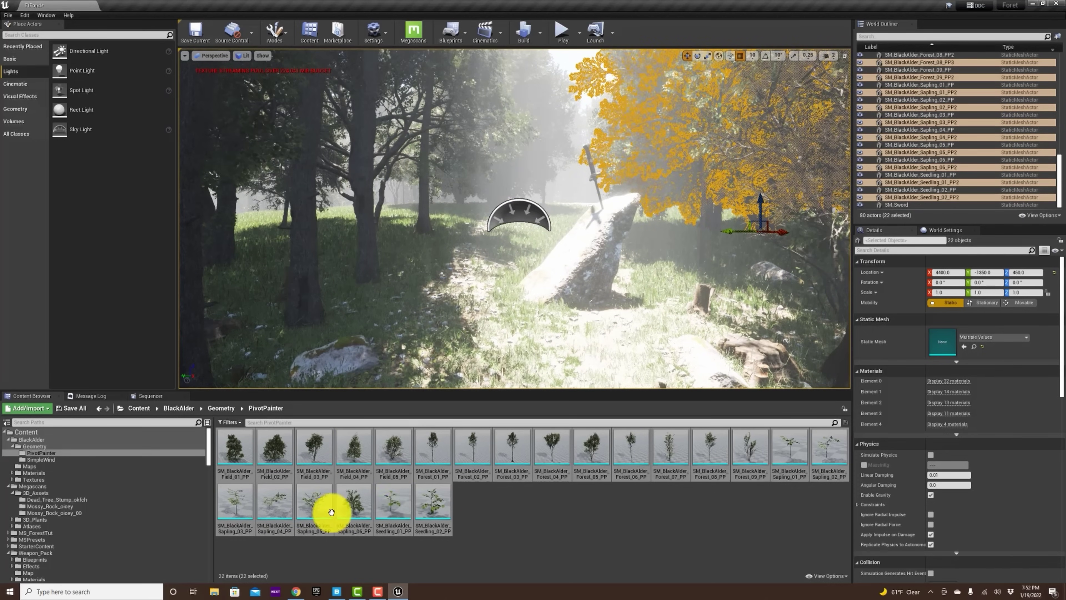
pyautogui.click(574, 527)
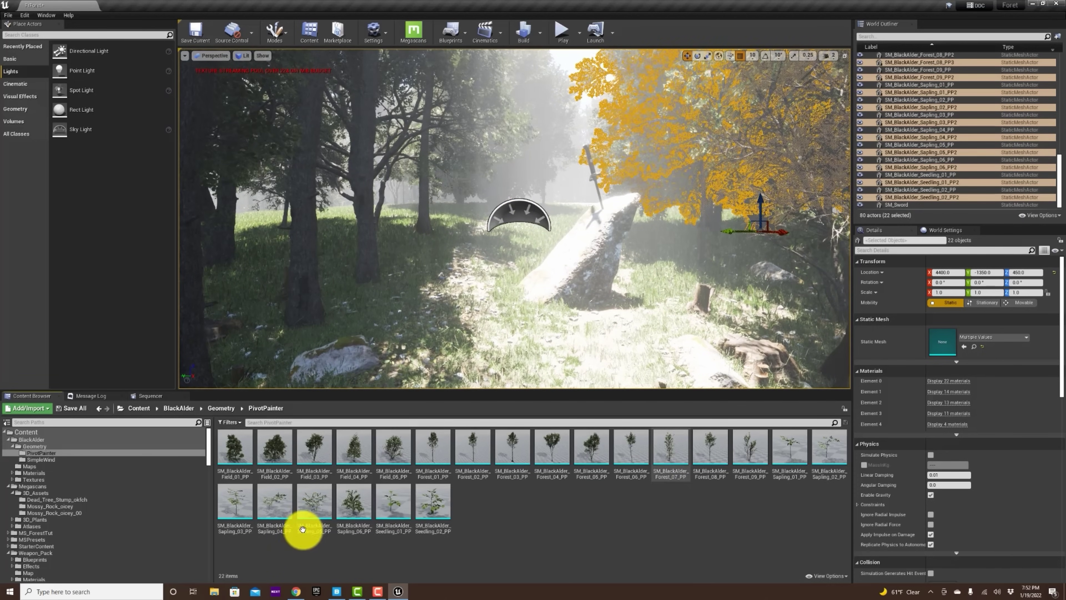
# Scatter SM_BlackAlder_Sapling_06_PP, SM_BlackAlder_Sapling_04_PP and SM_BlackAlder_Sapling_05_PP plants among the trees left of the path
pyautogui.moveTo(347, 502); pyautogui.dragTo(251, 311)
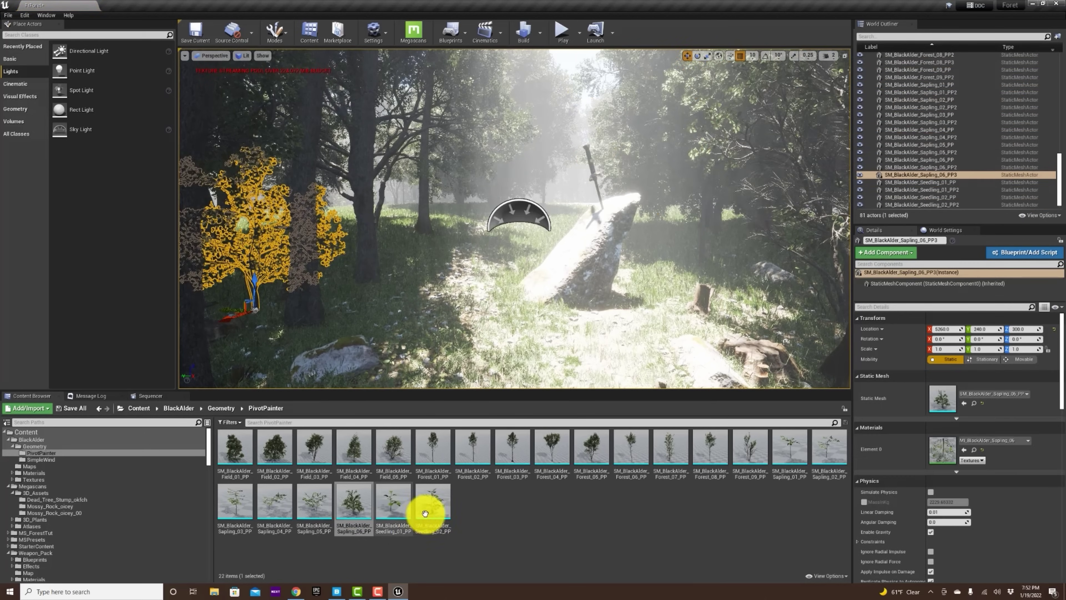
pyautogui.moveTo(365, 315); pyautogui.dragTo(344, 262)
pyautogui.moveTo(352, 502); pyautogui.dragTo(236, 333)
pyautogui.moveTo(259, 508); pyautogui.dragTo(402, 242)
pyautogui.moveTo(391, 300); pyautogui.dragTo(353, 254)
# Scatter black alder saplings and seedlings, including SM_BlackAlder_Sapling_03_PP and SM_BlackAlder_Seedling_02_PP, around the stumps and trees right of the sword rock
pyautogui.moveTo(235, 504); pyautogui.dragTo(685, 326)
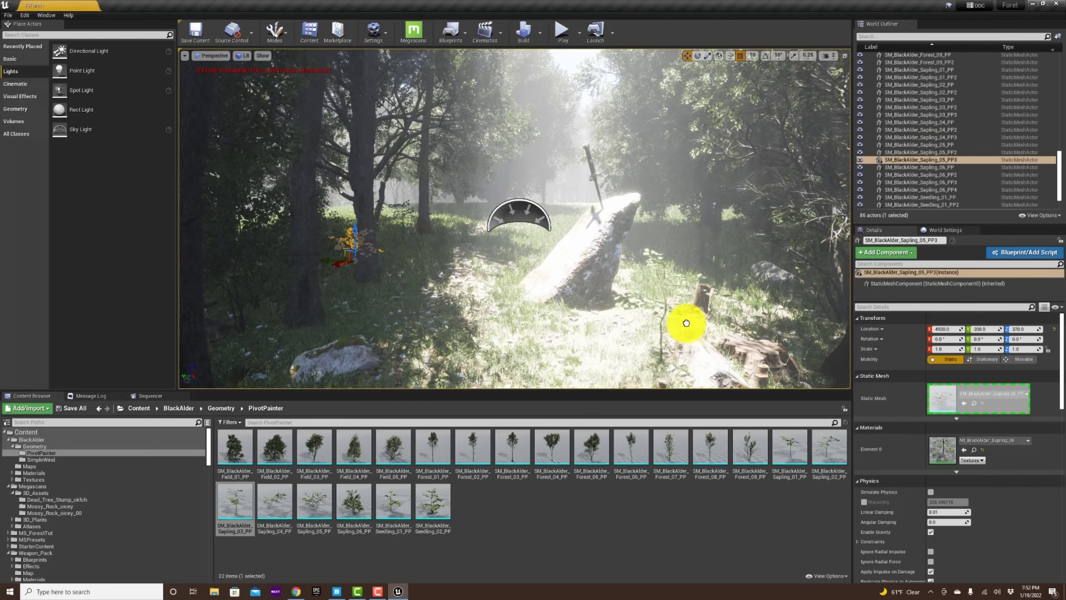
pyautogui.moveTo(325, 516); pyautogui.dragTo(684, 357)
pyautogui.moveTo(375, 521); pyautogui.dragTo(780, 328)
pyautogui.moveTo(436, 507); pyautogui.dragTo(720, 241)
pyautogui.moveTo(391, 504); pyautogui.dragTo(777, 353)
pyautogui.moveTo(351, 504); pyautogui.dragTo(818, 334)
# Place SM_BlackAlder_Seedling_02_PP and a large SM_BlackAlder_Field_02_PP tree among the trunks left of the path
pyautogui.moveTo(430, 507); pyautogui.dragTo(337, 253)
pyautogui.moveTo(270, 448); pyautogui.dragTo(396, 248)
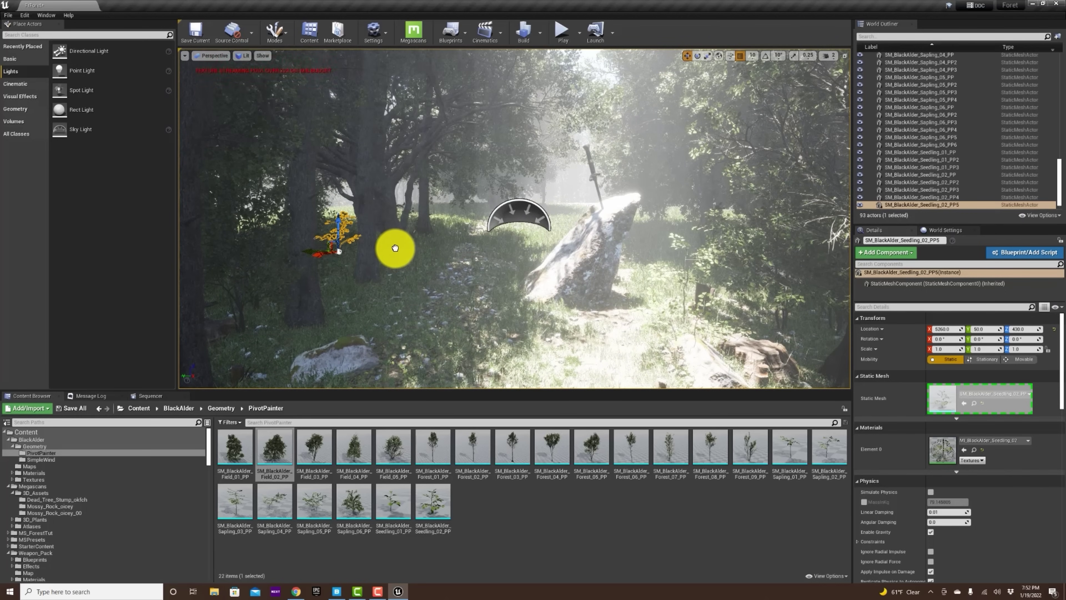
pyautogui.click(394, 247)
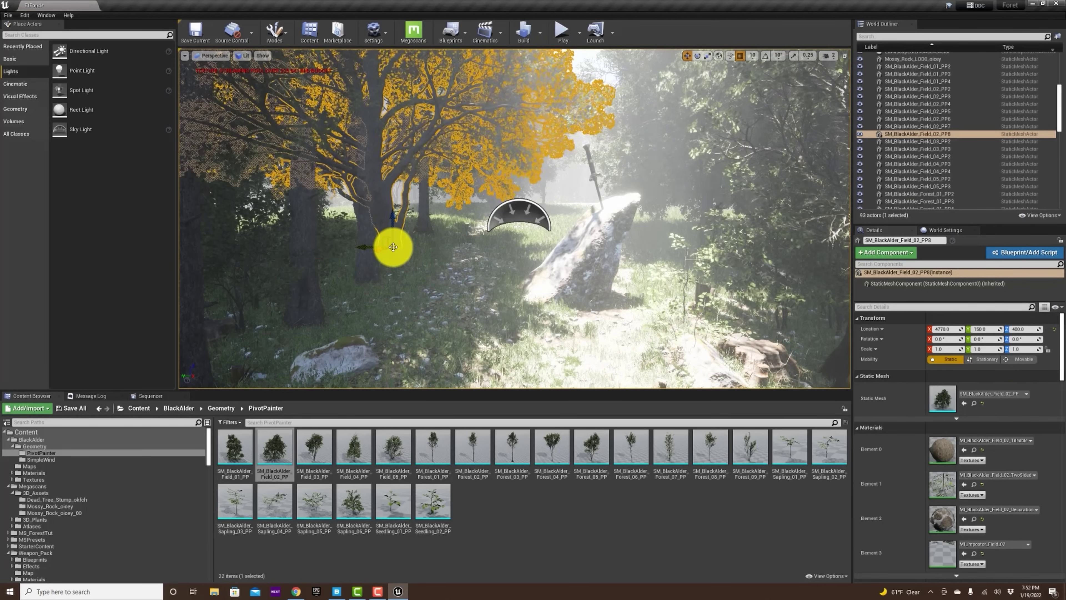
pyautogui.click(619, 350)
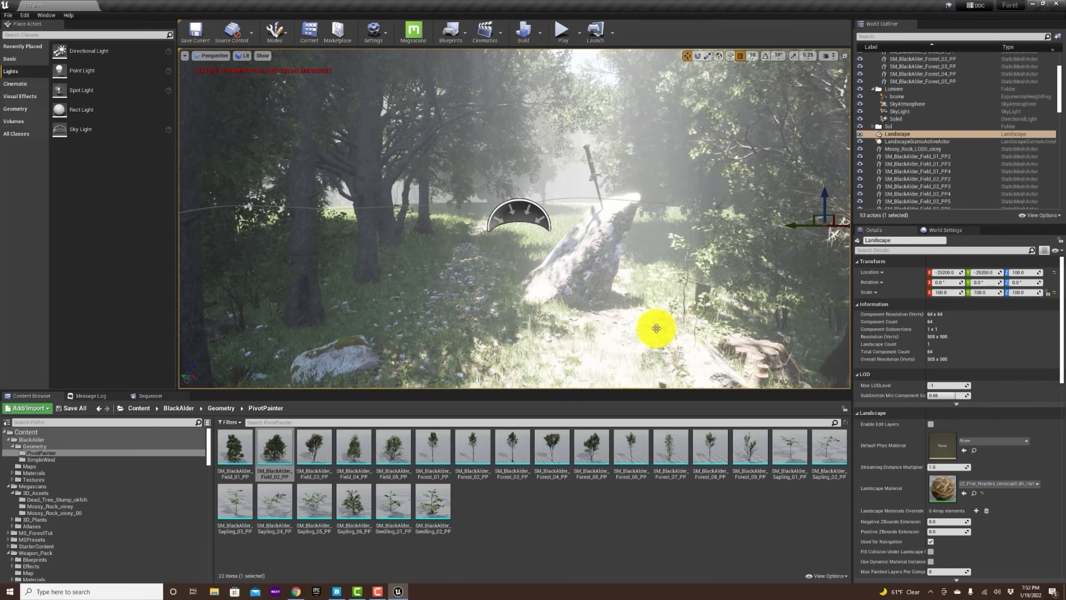
pyautogui.click(364, 264)
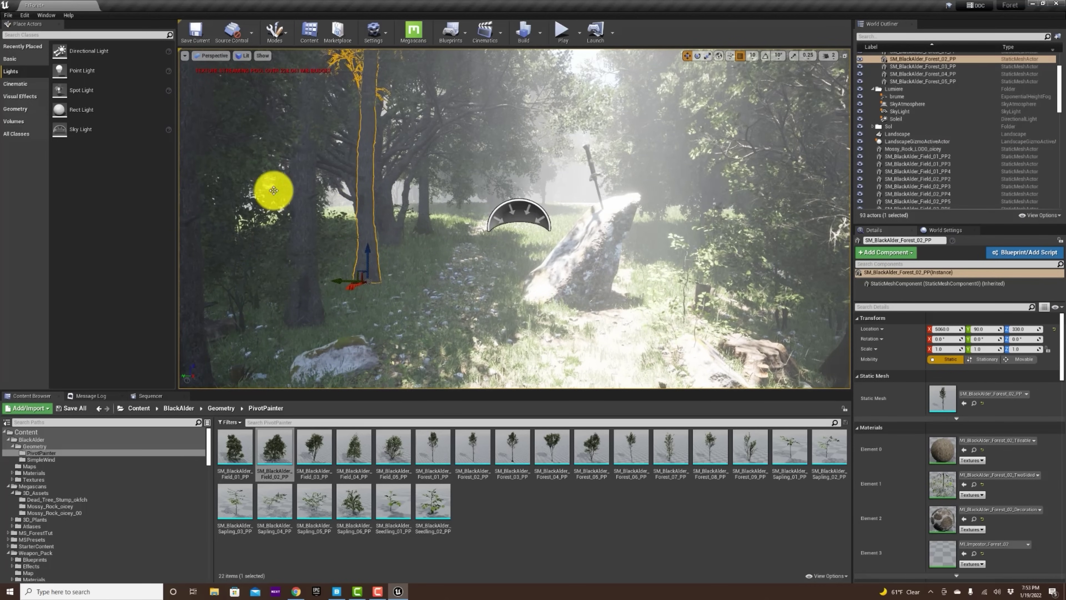
# Sculpt the landscape on the left side of the clearing with brush sizes 50 and 100 and tool strength 0.2
pyautogui.click(283, 36)
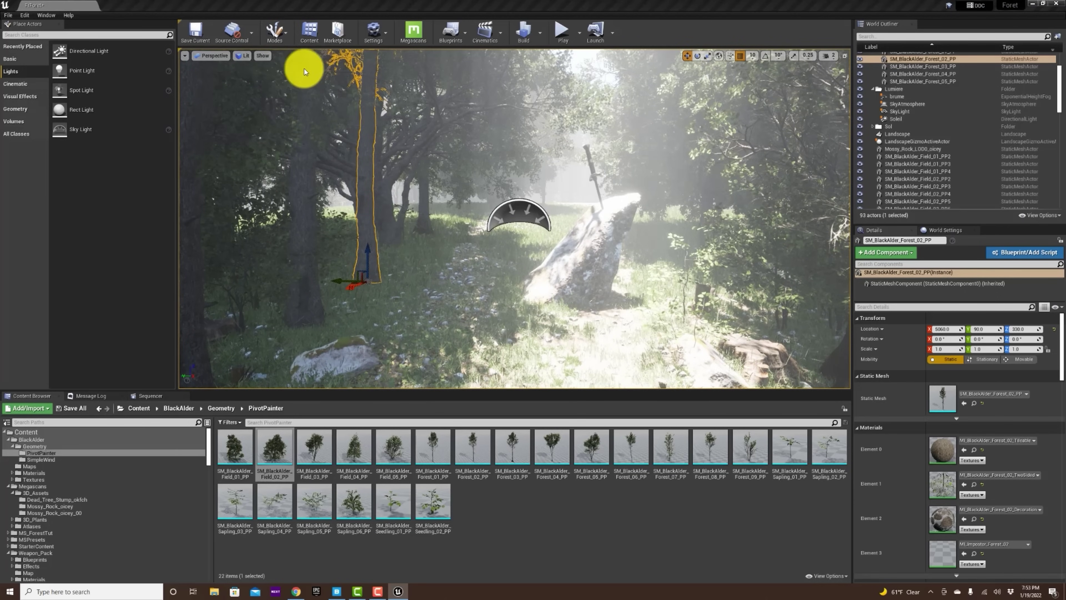
pyautogui.click(304, 69)
pyautogui.click(229, 51)
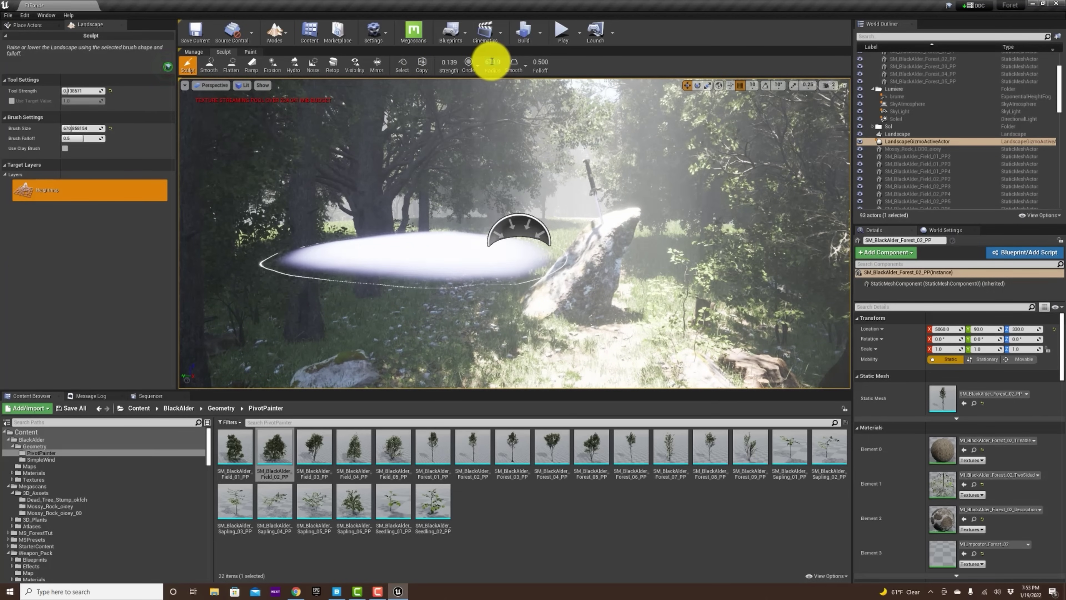
pyautogui.write('50')
pyautogui.press('Return')
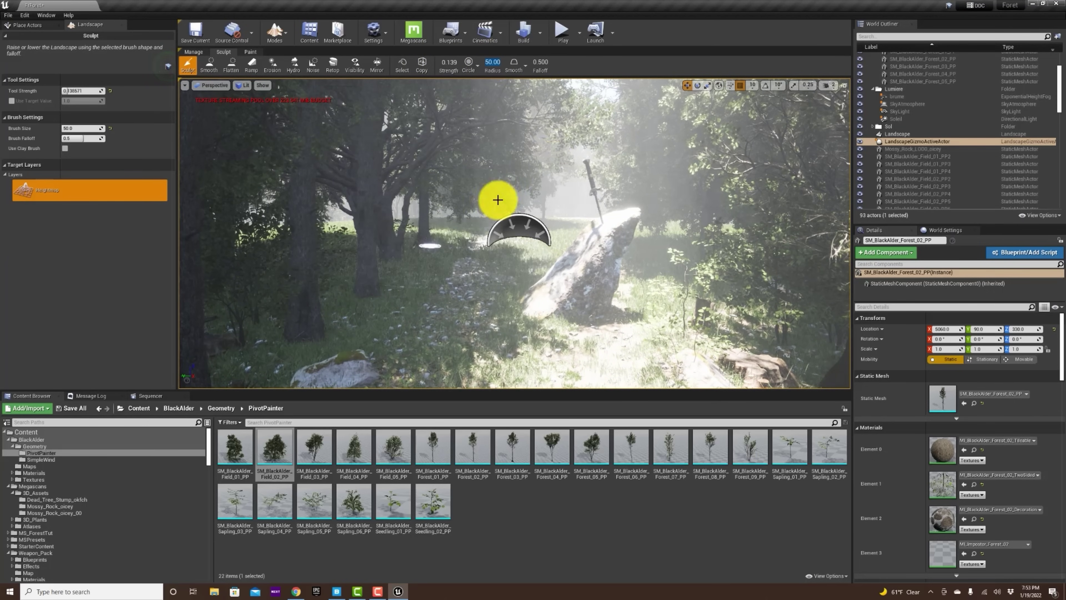
pyautogui.click(259, 372)
pyautogui.moveTo(332, 348)
pyautogui.mouseDown()
pyautogui.moveTo(277, 348)
pyautogui.moveTo(330, 343)
pyautogui.moveTo(347, 317)
pyautogui.moveTo(307, 348)
pyautogui.moveTo(366, 302)
pyautogui.mouseUp()
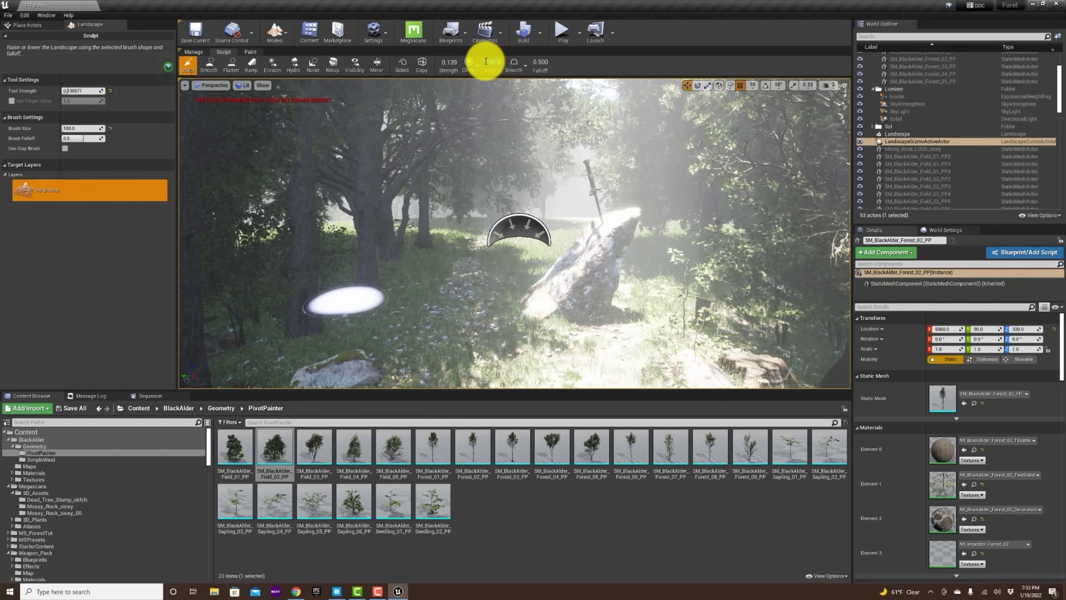
pyautogui.click(486, 62)
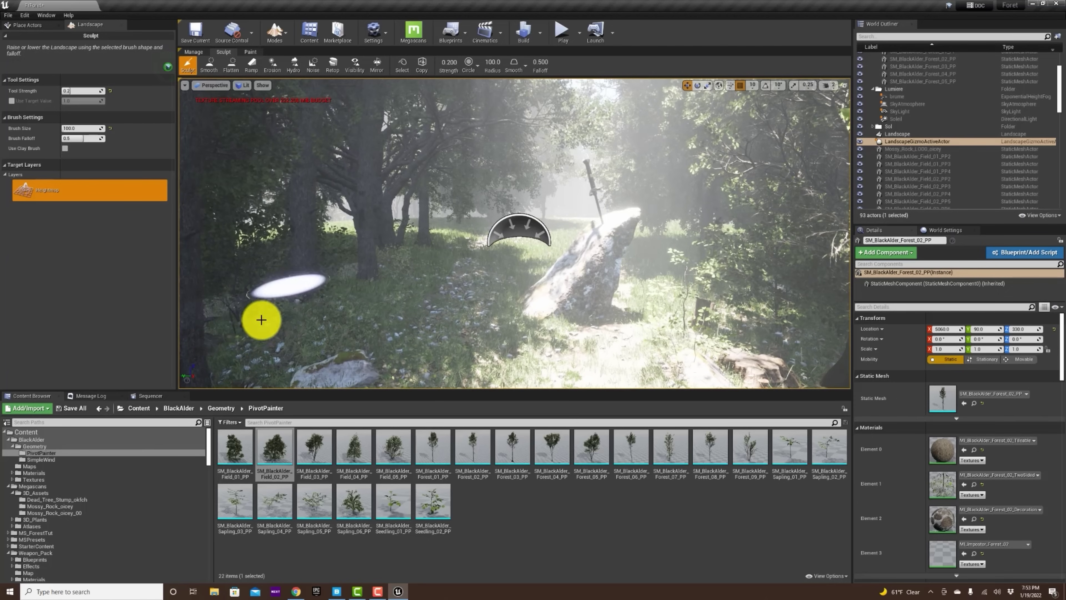
pyautogui.click(276, 31)
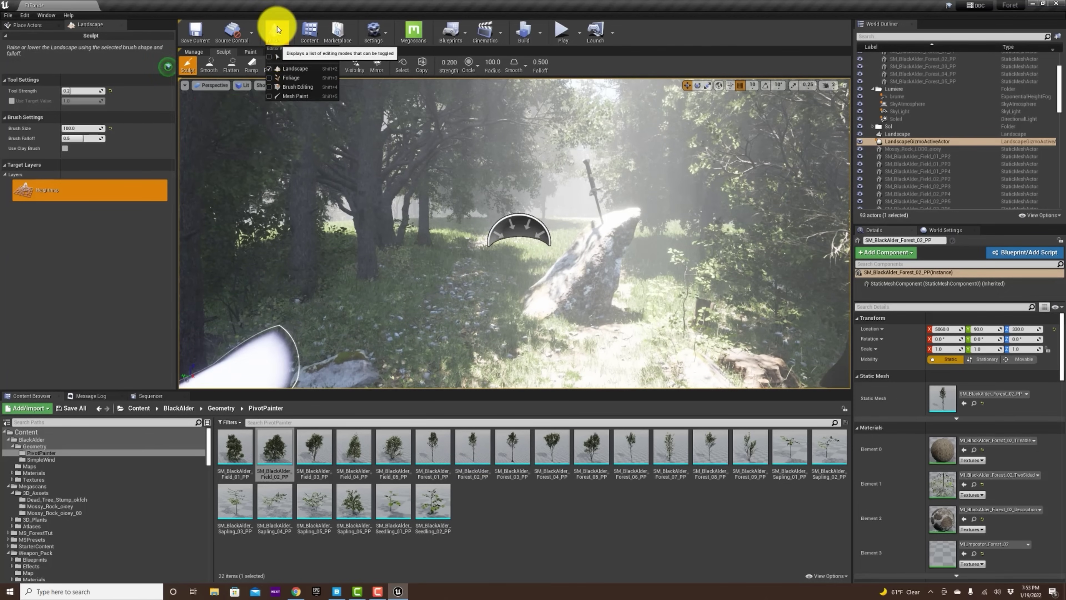
pyautogui.click(278, 55)
# Place an SM_BlackAlder_Field_01_PP tree in the background left of the path
pyautogui.moveTo(235, 446); pyautogui.dragTo(363, 231)
pyautogui.press('Escape')
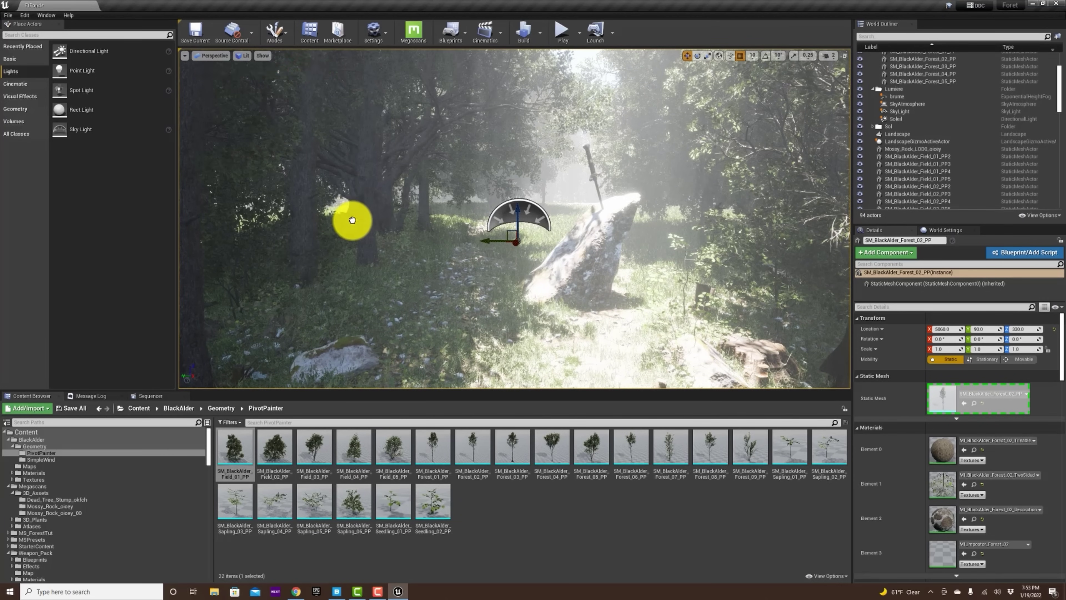
pyautogui.click(354, 221)
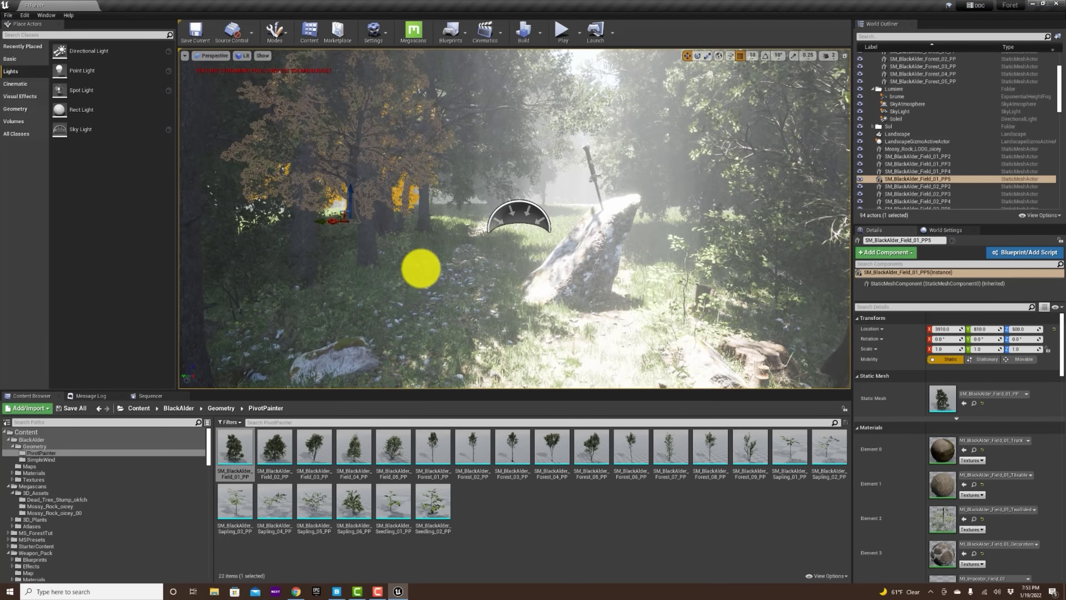
# Place three SM_BlackAlder_Field_02_PP trees and one SM_BlackAlder_Field_03_PP tree in the open meadow behind the sword rock
pyautogui.scroll(2, 421, 269)
pyautogui.moveTo(421, 269); pyautogui.dragTo(300, 273)
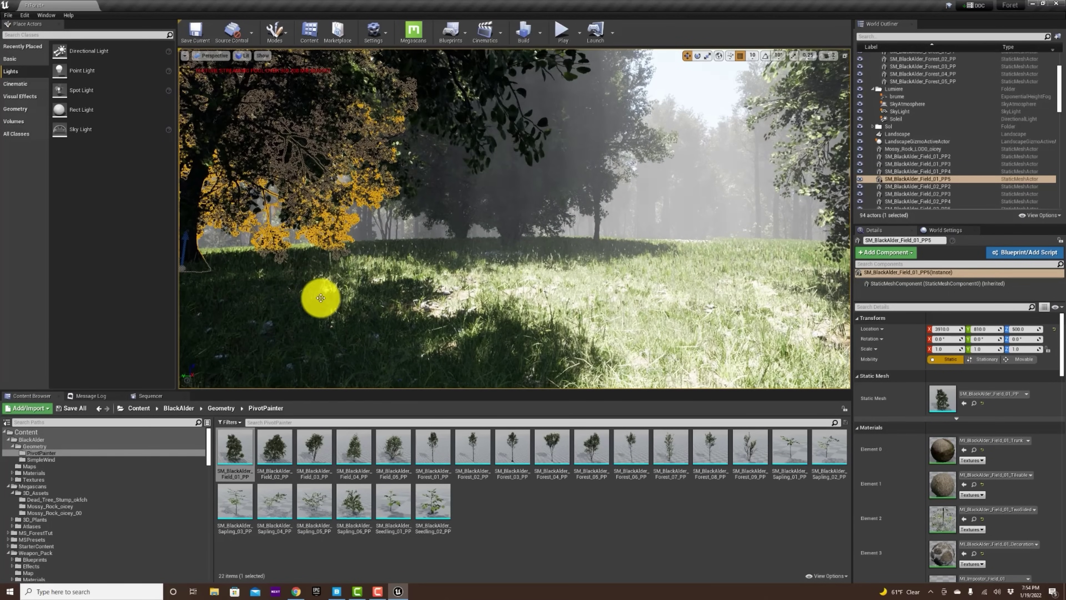
pyautogui.moveTo(275, 446); pyautogui.dragTo(631, 277)
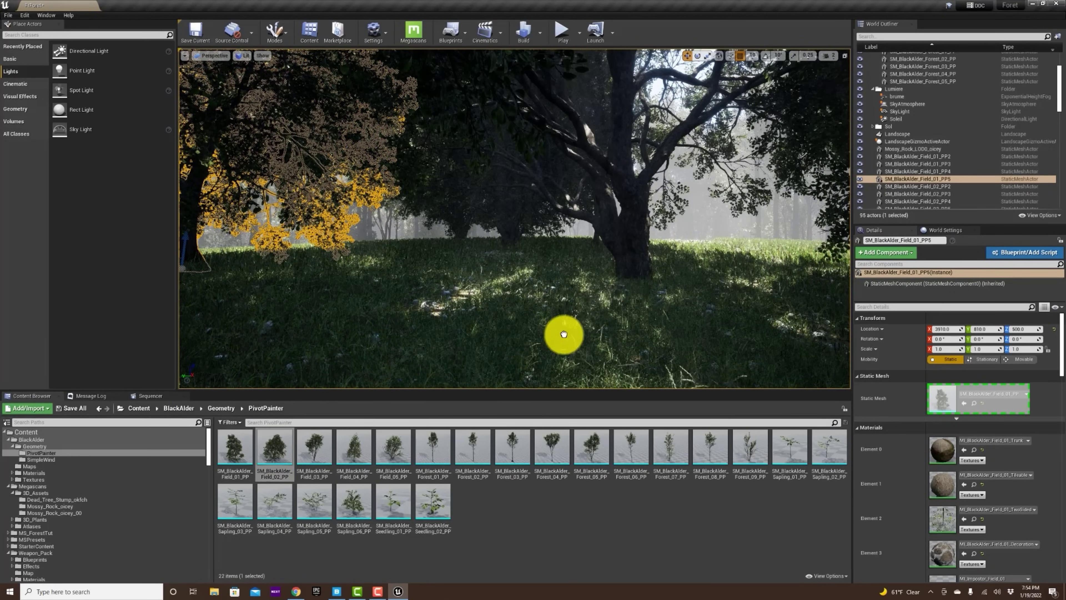
pyautogui.moveTo(277, 447); pyautogui.dragTo(762, 252)
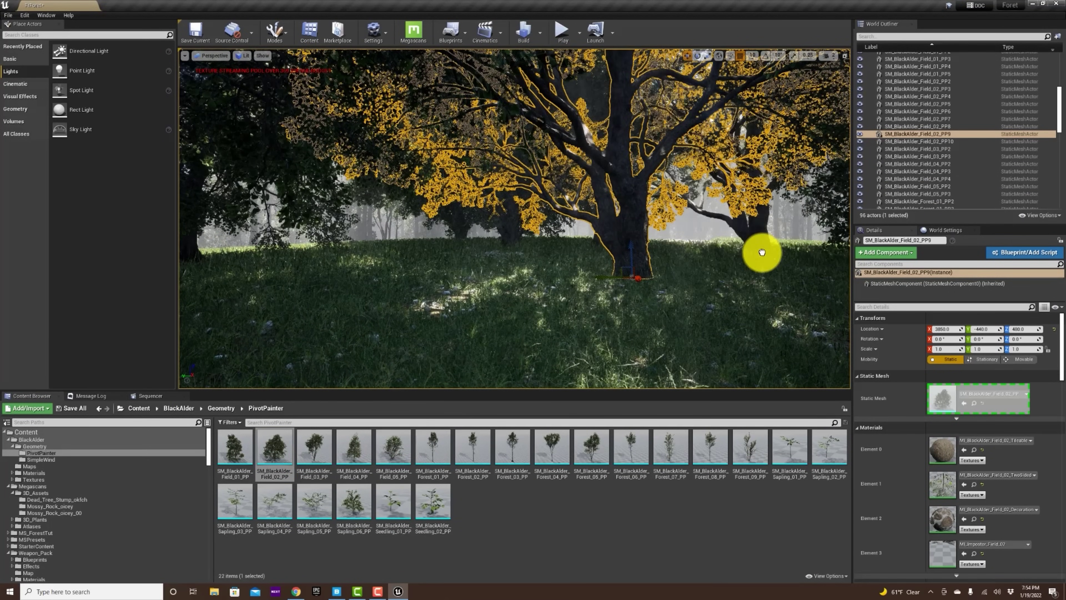
pyautogui.moveTo(278, 457)
pyautogui.mouseDown()
pyautogui.moveTo(607, 322)
pyautogui.moveTo(764, 288)
pyautogui.moveTo(814, 265)
pyautogui.moveTo(793, 263)
pyautogui.mouseUp()
pyautogui.moveTo(324, 382); pyautogui.dragTo(218, 256)
pyautogui.moveTo(490, 323); pyautogui.dragTo(607, 341, button='right')
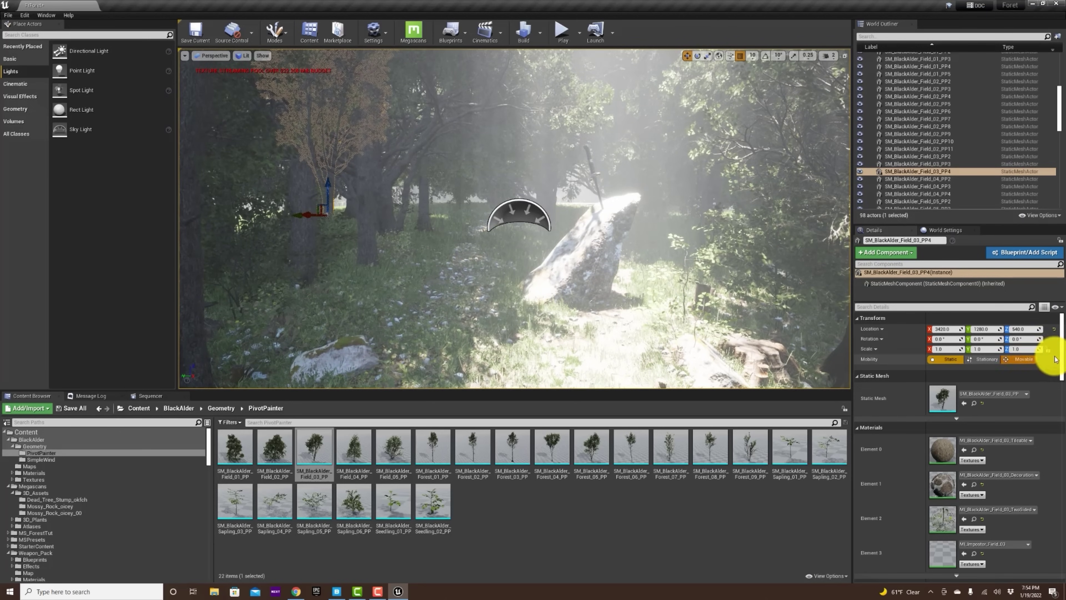
pyautogui.moveTo(1062, 356); pyautogui.dragTo(1063, 308)
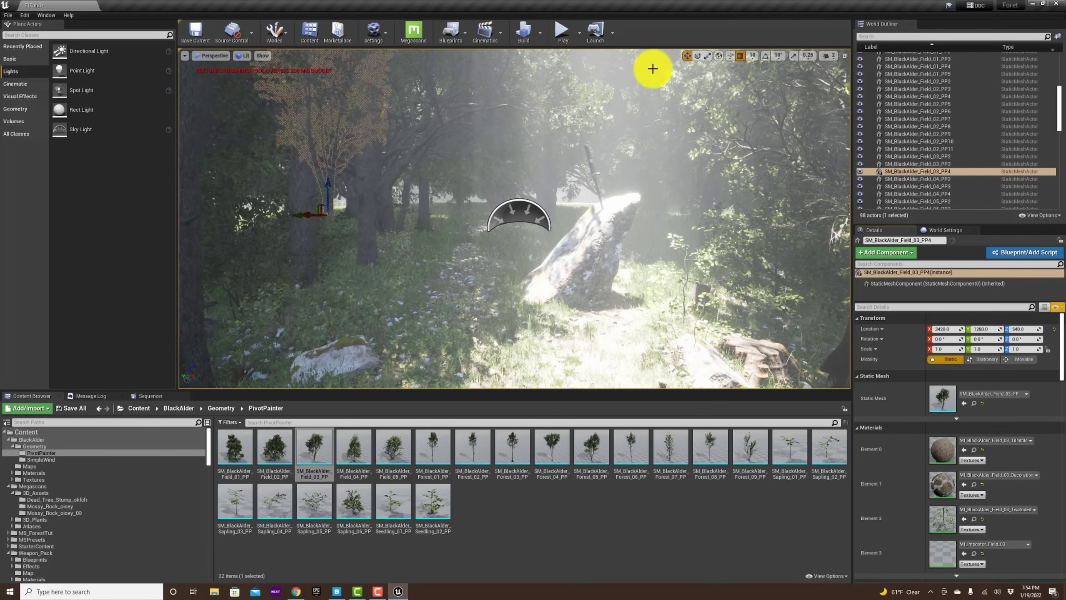
# Create a level sequence named 24mm in the Content folder
pyautogui.click(498, 35)
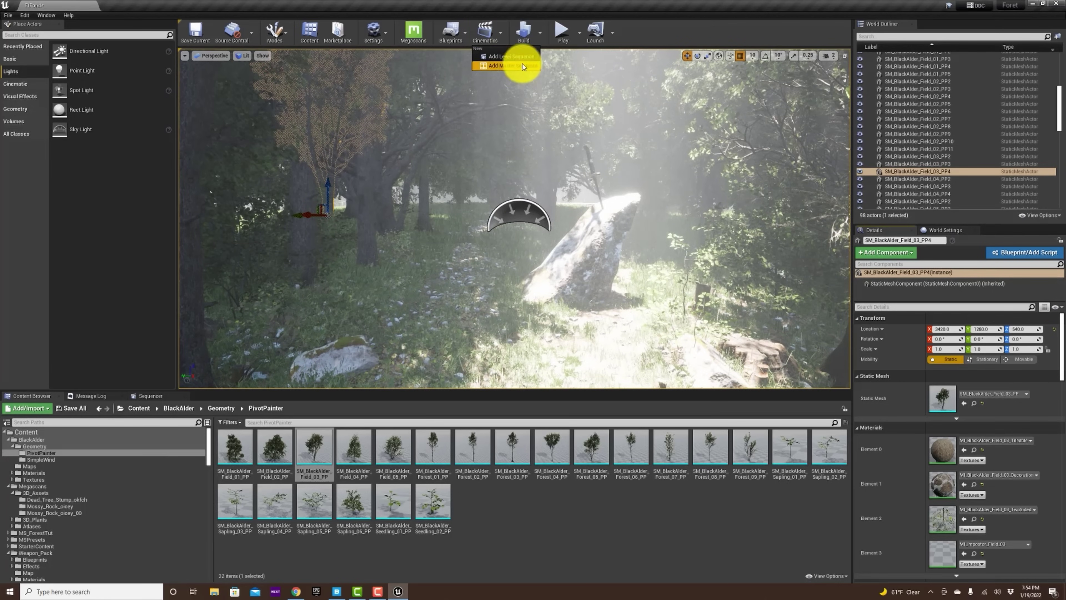
pyautogui.click(499, 56)
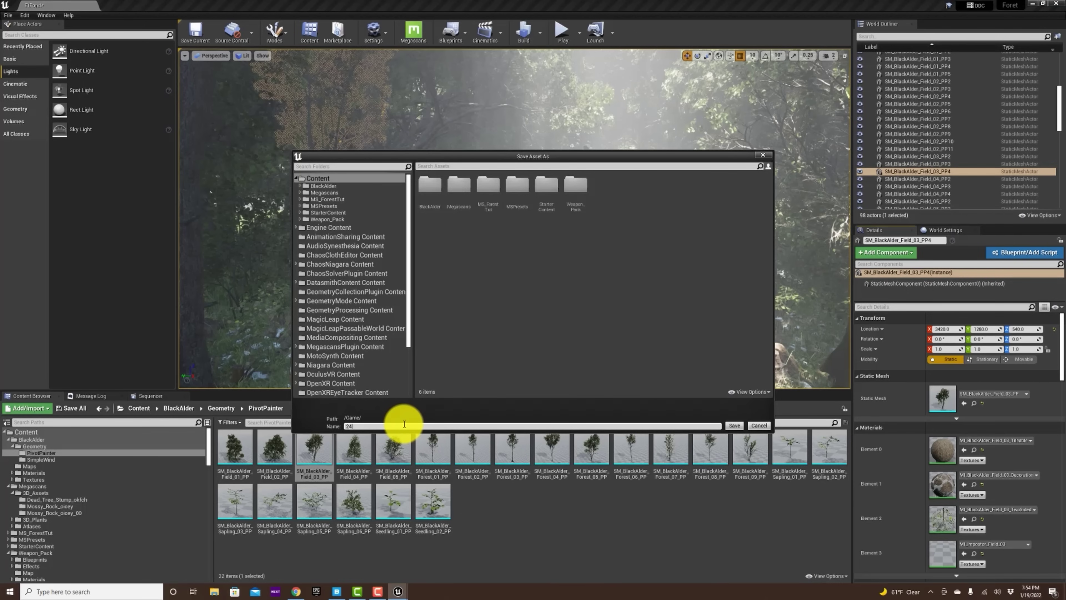
pyautogui.press('Return')
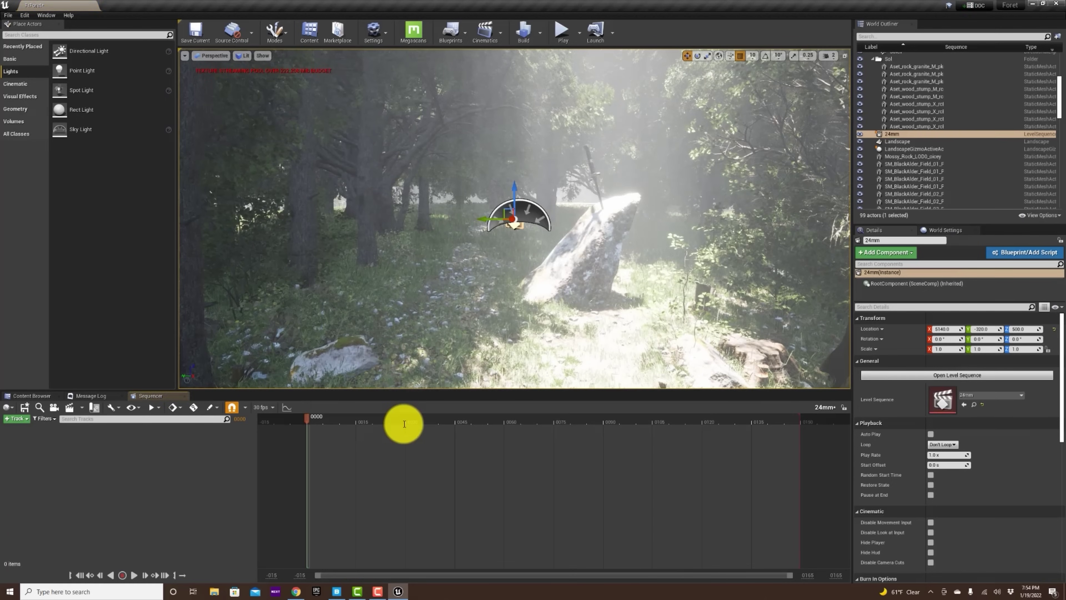
# Add a cine camera to the 24mm sequence and rename it PlanLarge
pyautogui.click(52, 407)
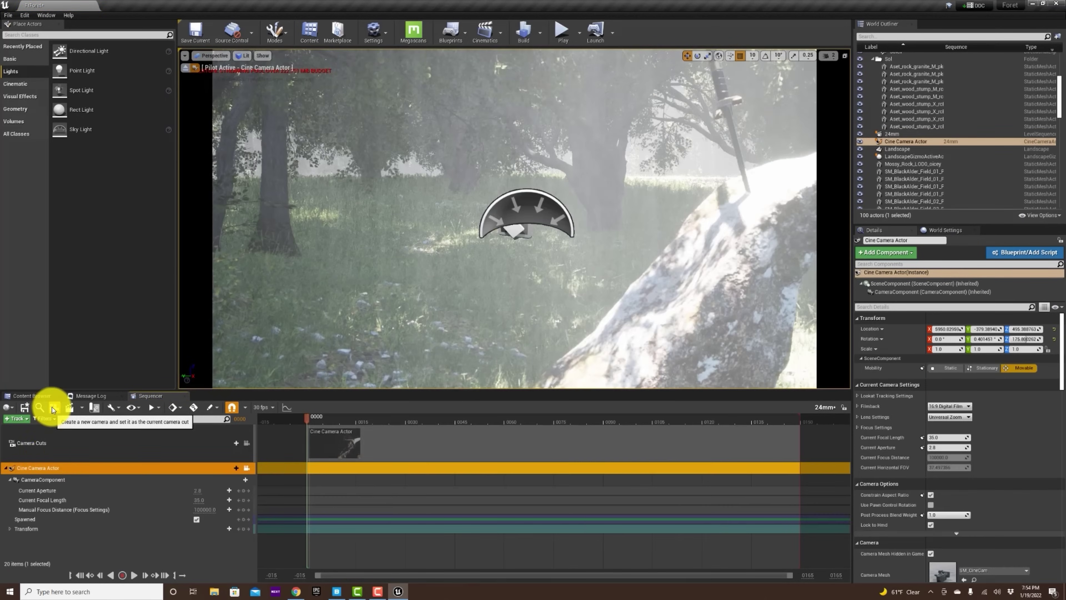
pyautogui.doubleClick(47, 468)
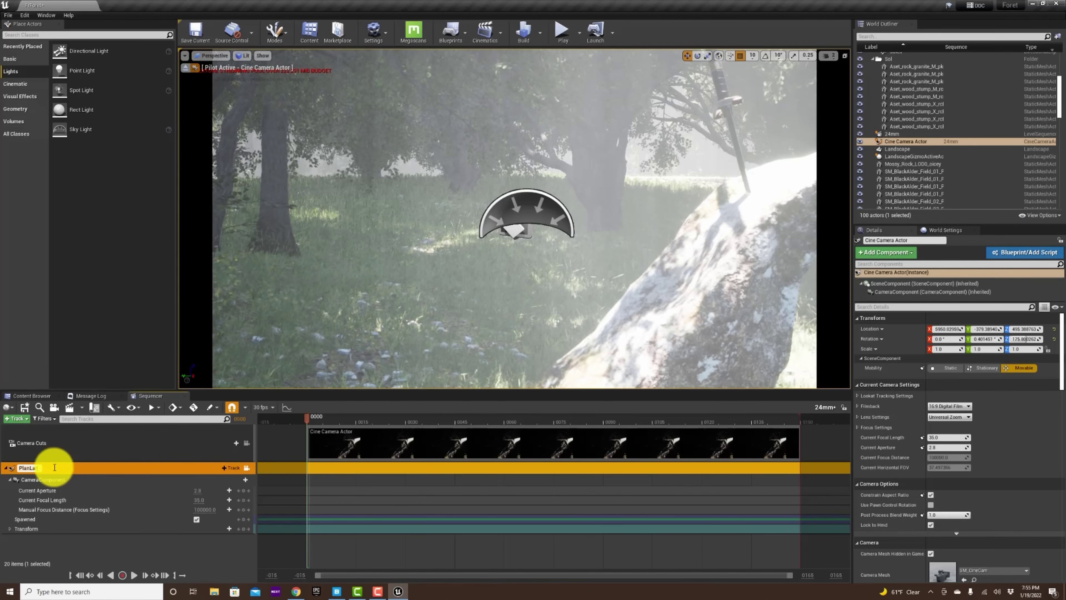
pyautogui.press('Return')
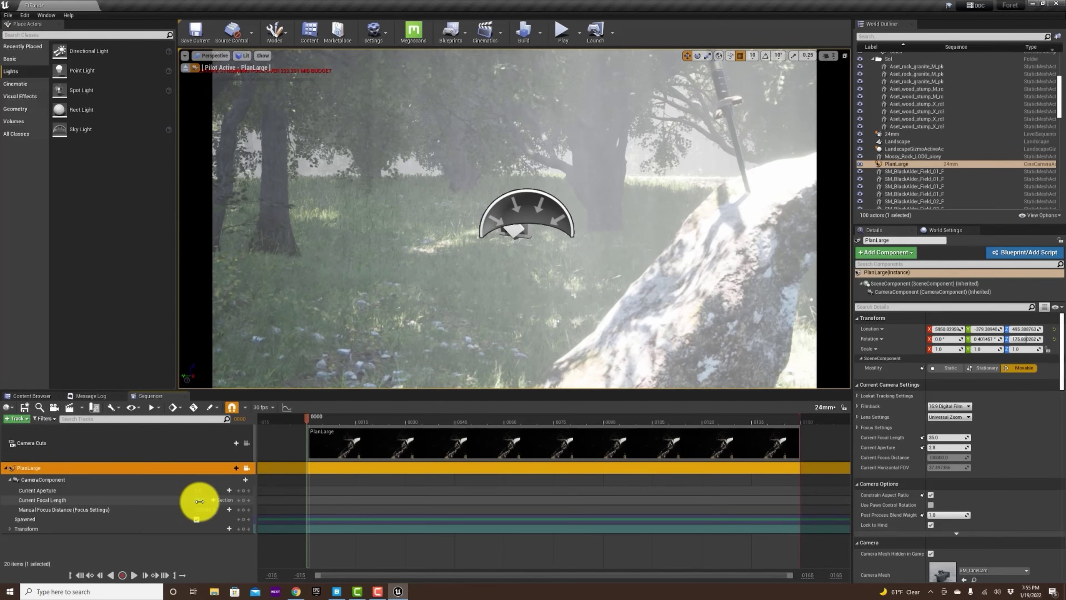
# Set the PlanLarge camera's focal length to 24 and its filmback to 16:9 DSLR
pyautogui.moveTo(199, 501); pyautogui.dragTo(197, 500)
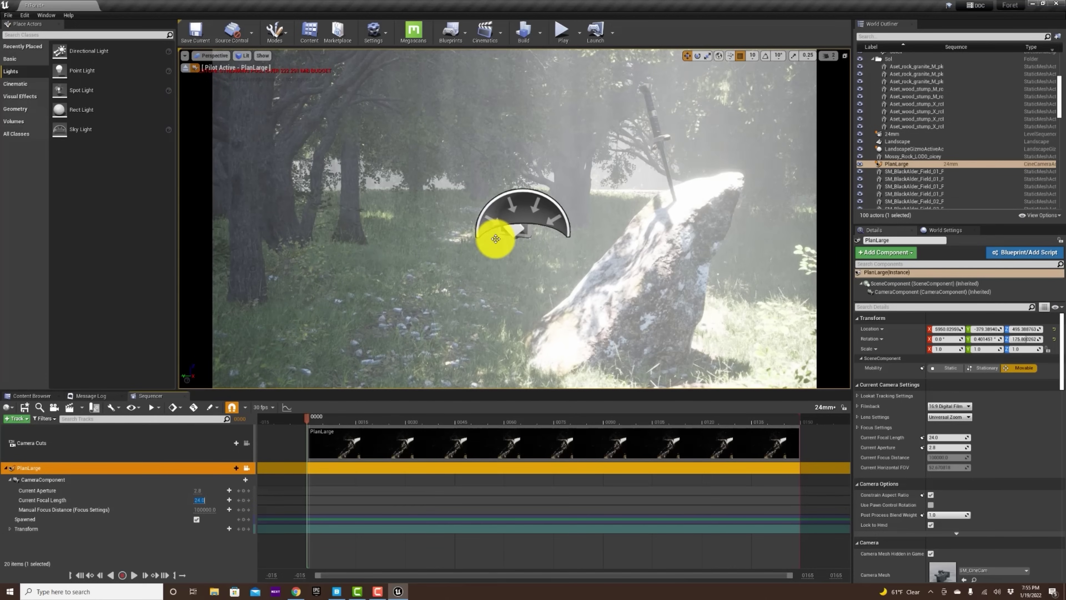
pyautogui.moveTo(572, 298); pyautogui.dragTo(595, 293, button='right')
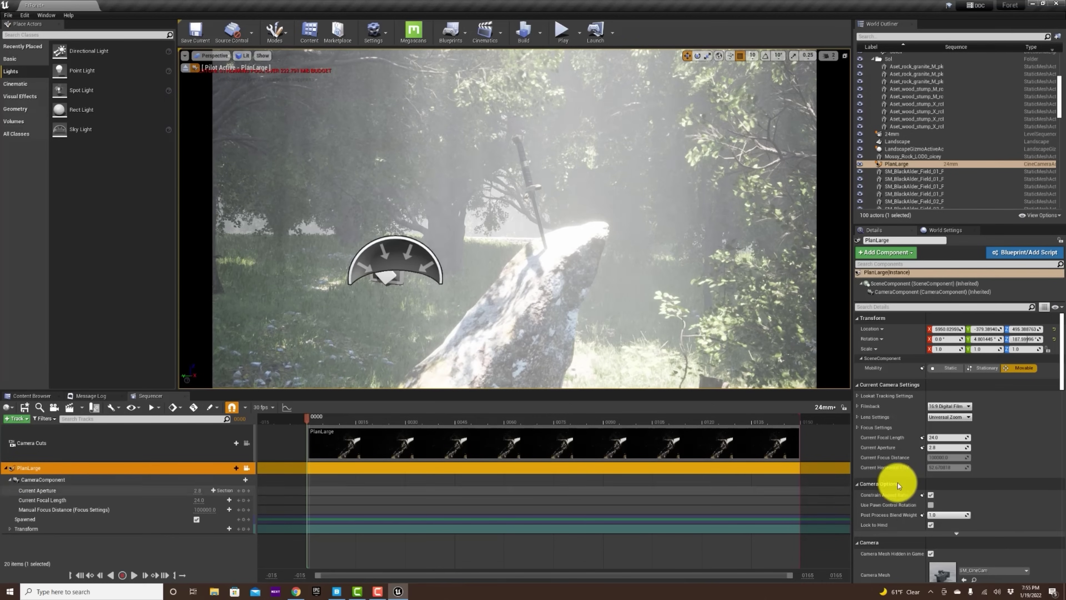
pyautogui.click(957, 406)
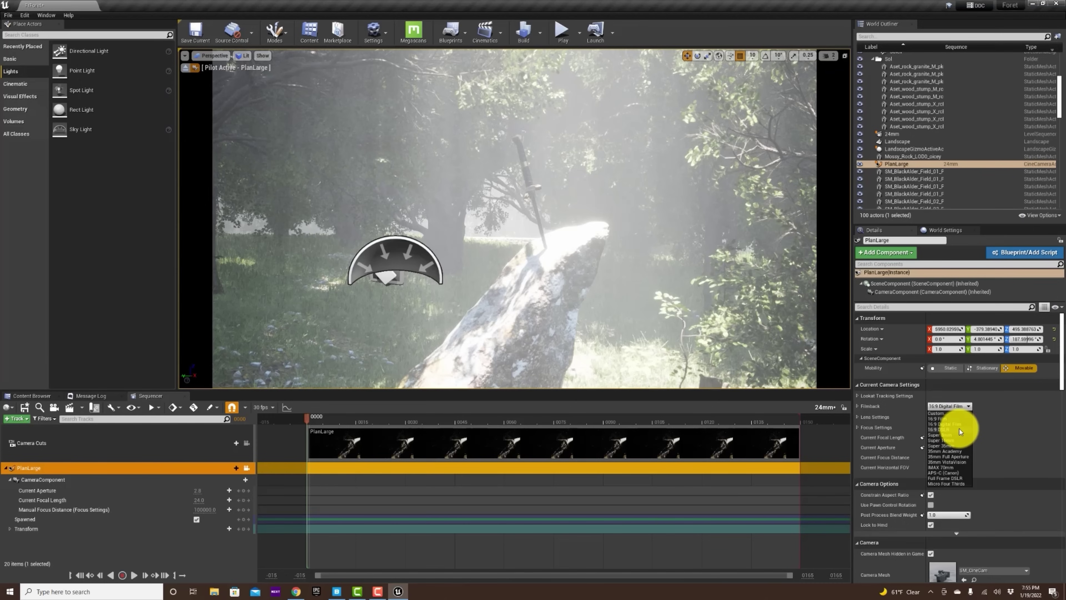
pyautogui.click(960, 429)
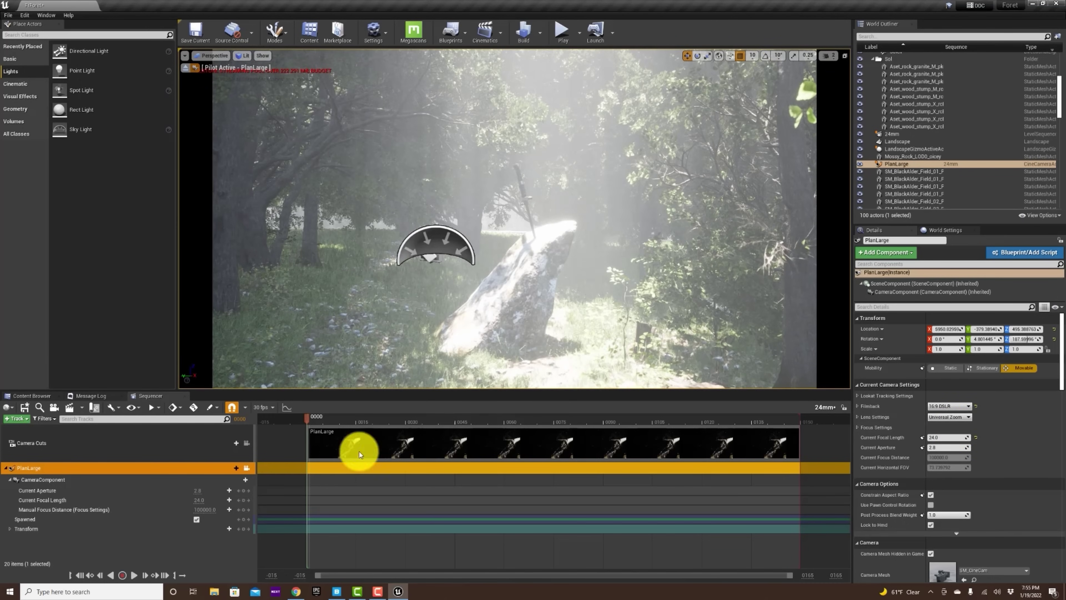
# Try a focal length of 20 on the PlanLarge camera and restore it to 24
pyautogui.moveTo(447, 352); pyautogui.dragTo(450, 341, button='right')
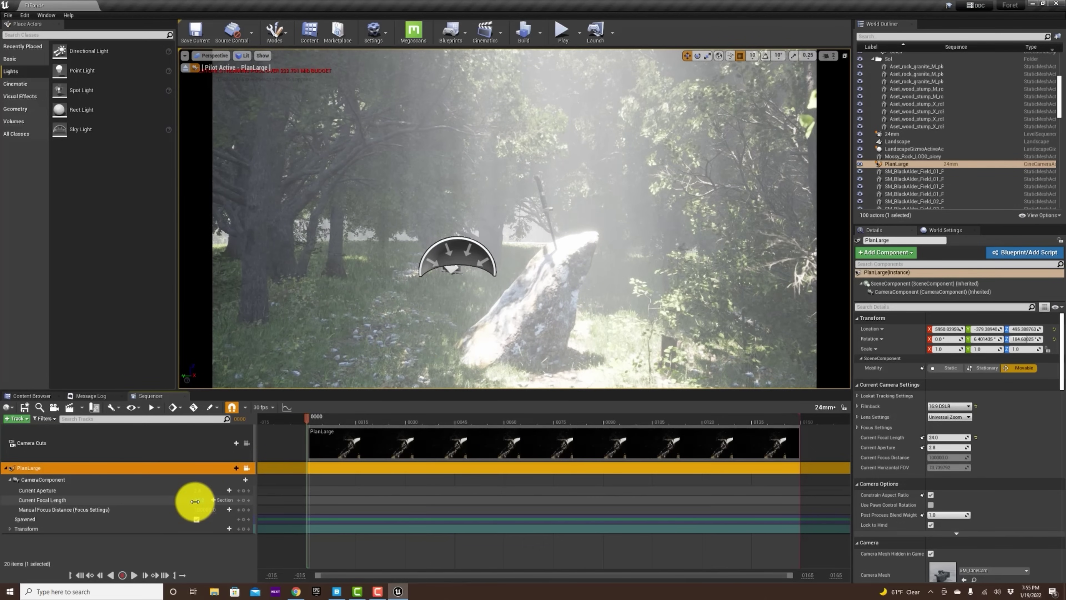
pyautogui.moveTo(196, 501); pyautogui.dragTo(187, 501)
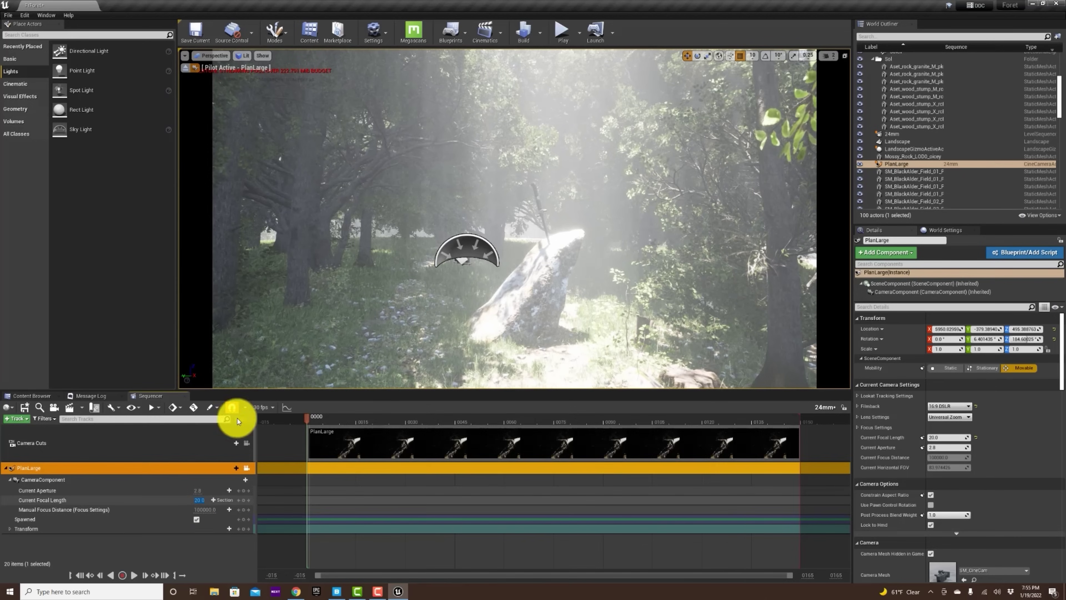
pyautogui.moveTo(473, 326); pyautogui.dragTo(473, 321, button='right')
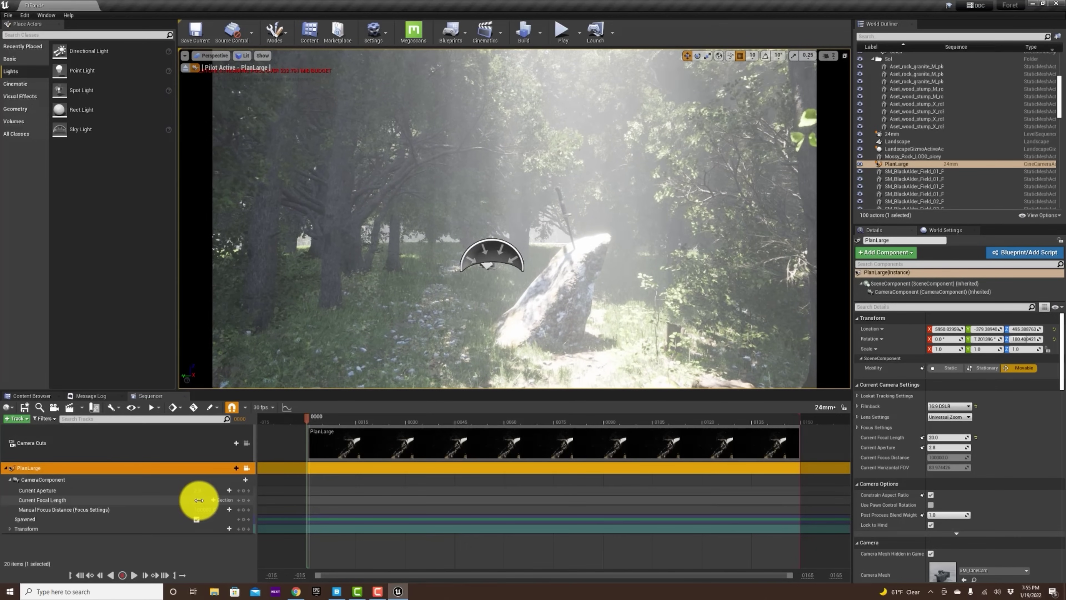
pyautogui.moveTo(199, 499); pyautogui.dragTo(199, 500)
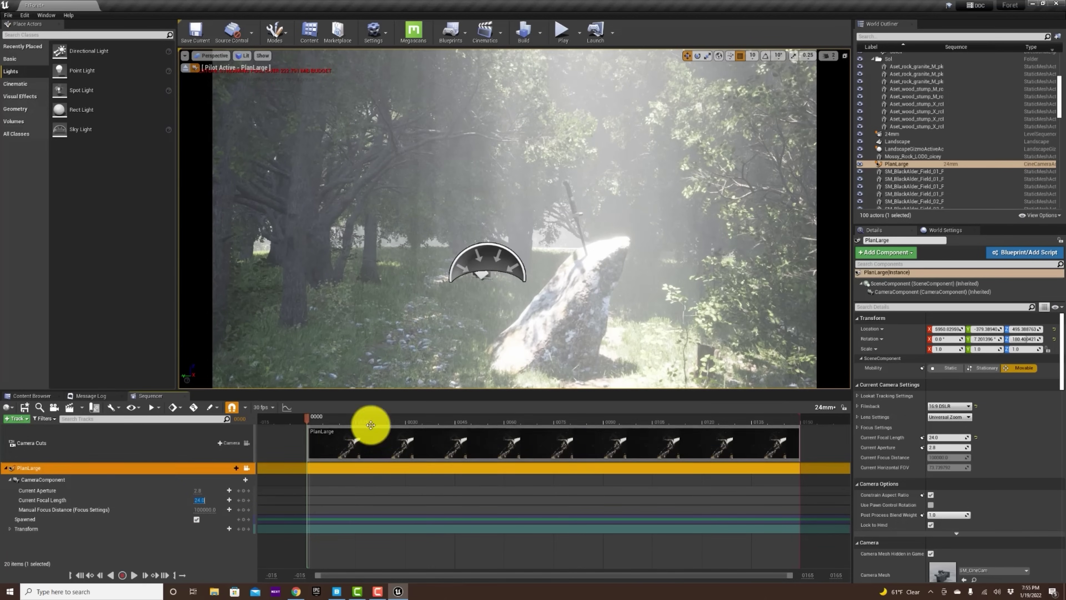
# Reposition the PlanLarge camera farther back and lower, framing the sword rock in the centre with trees on both sides
pyautogui.press('q')
pyautogui.moveTo(391, 351); pyautogui.dragTo(408, 348, button='right')
pyautogui.press('w')
pyautogui.press('a')
pyautogui.press('s')
pyautogui.press('d')
pyautogui.press('a')
pyautogui.press('a')
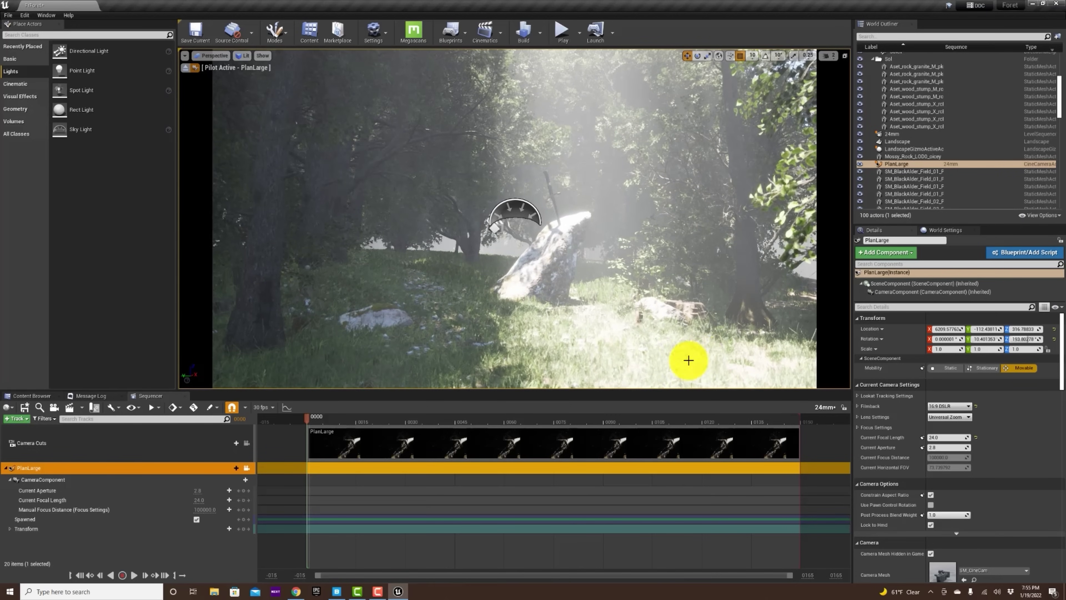
# Reorient the sunlight so it strikes the sword rock, the front tree trunks and the grass right of the rock
pyautogui.click(503, 314)
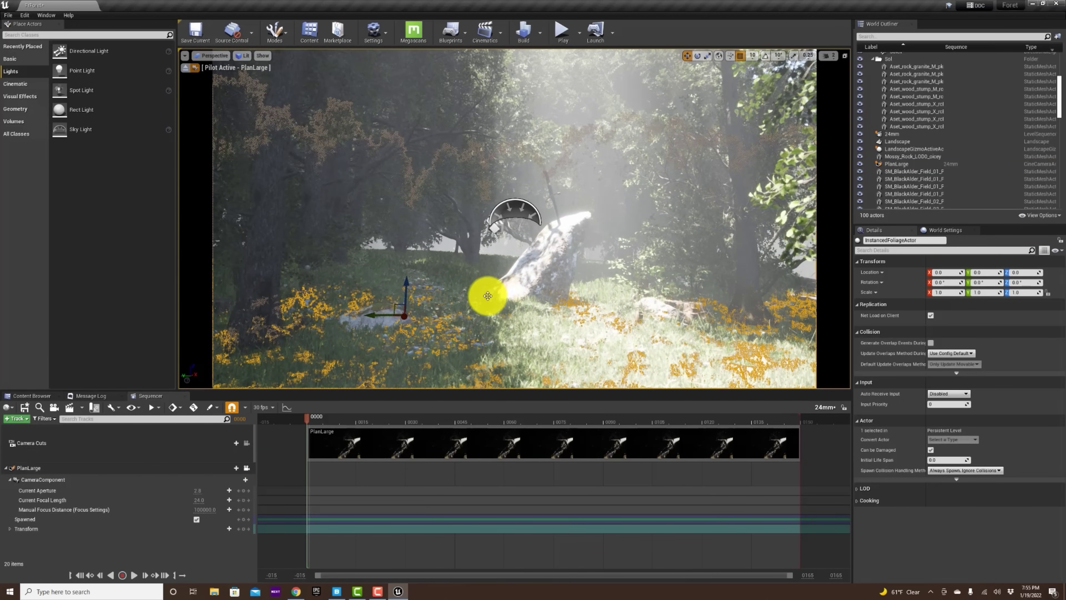
pyautogui.click(530, 268)
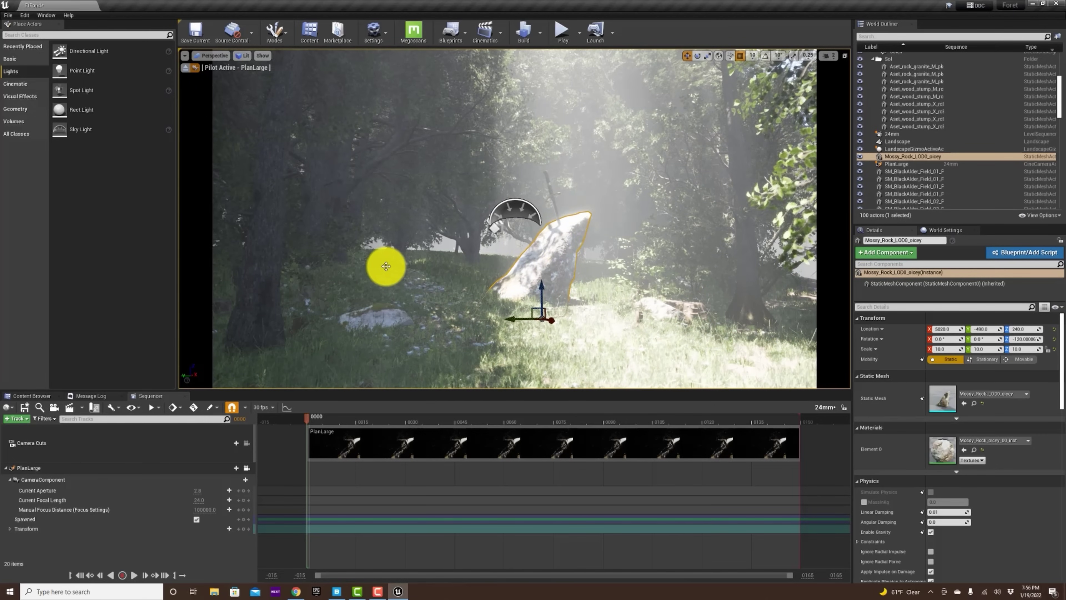
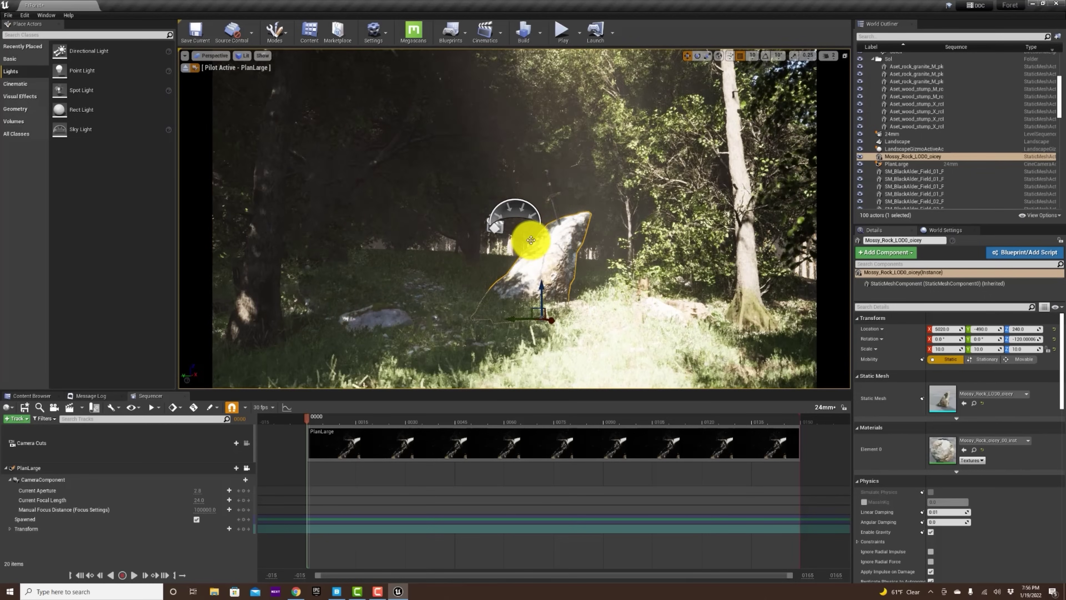
pyautogui.moveTo(538, 236)
pyautogui.mouseDown()
pyautogui.moveTo(572, 243)
pyautogui.moveTo(507, 238)
pyautogui.moveTo(530, 251)
pyautogui.mouseUp()
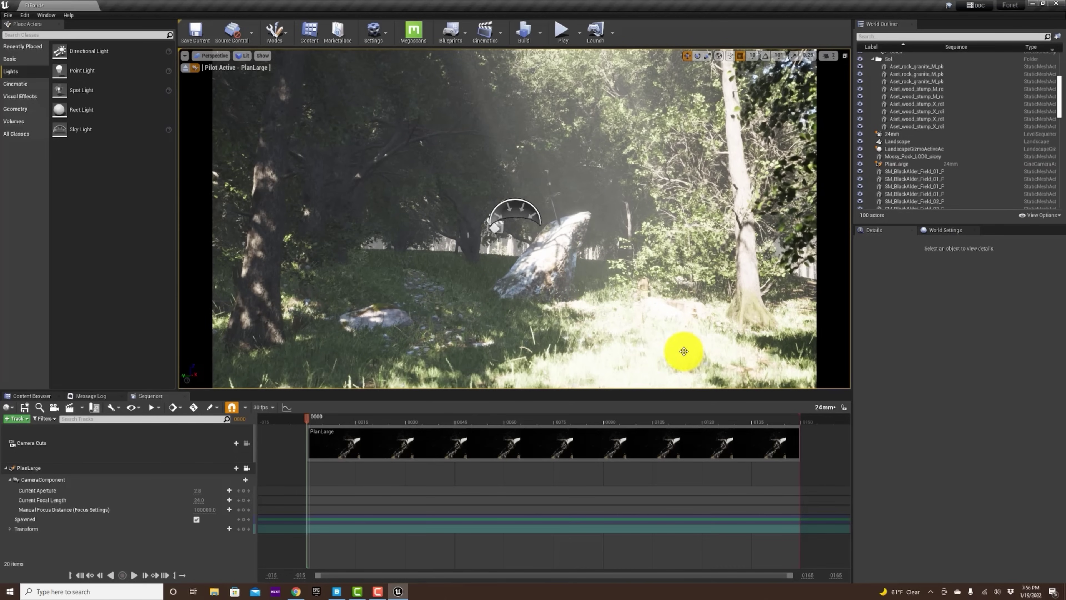
# Pull the PlanLarge camera back onto the bare ground and place an SM_BlackAlder_Field_02_PP tree in the left foreground
pyautogui.moveTo(677, 301); pyautogui.dragTo(591, 317)
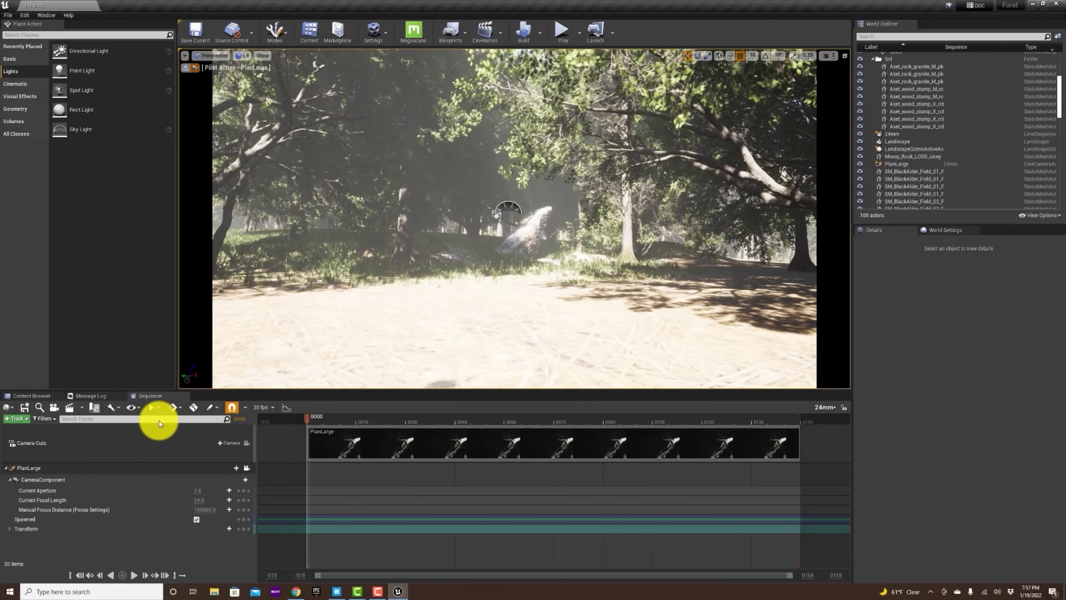
pyautogui.click(35, 396)
pyautogui.moveTo(276, 452); pyautogui.dragTo(321, 321)
# Place an SM_BlackAlder_Forest_04_PP tree in the right foreground and an SM_BlackAlder_Field_02_PP tree left of centre
pyautogui.moveTo(240, 443); pyautogui.dragTo(713, 329)
pyautogui.press('Delete')
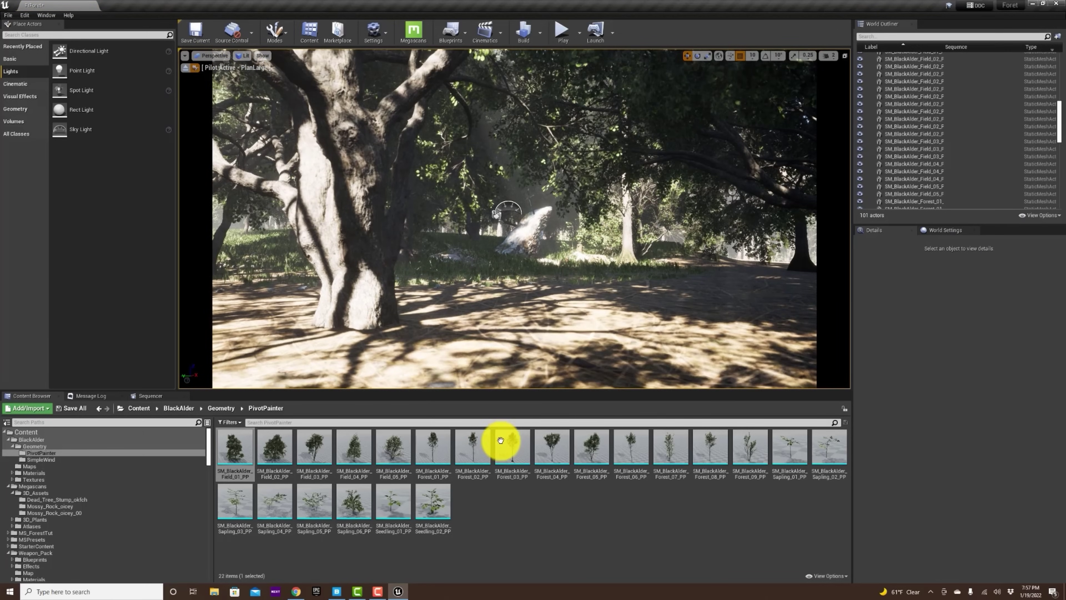
pyautogui.moveTo(552, 448); pyautogui.dragTo(715, 364)
pyautogui.click(277, 448)
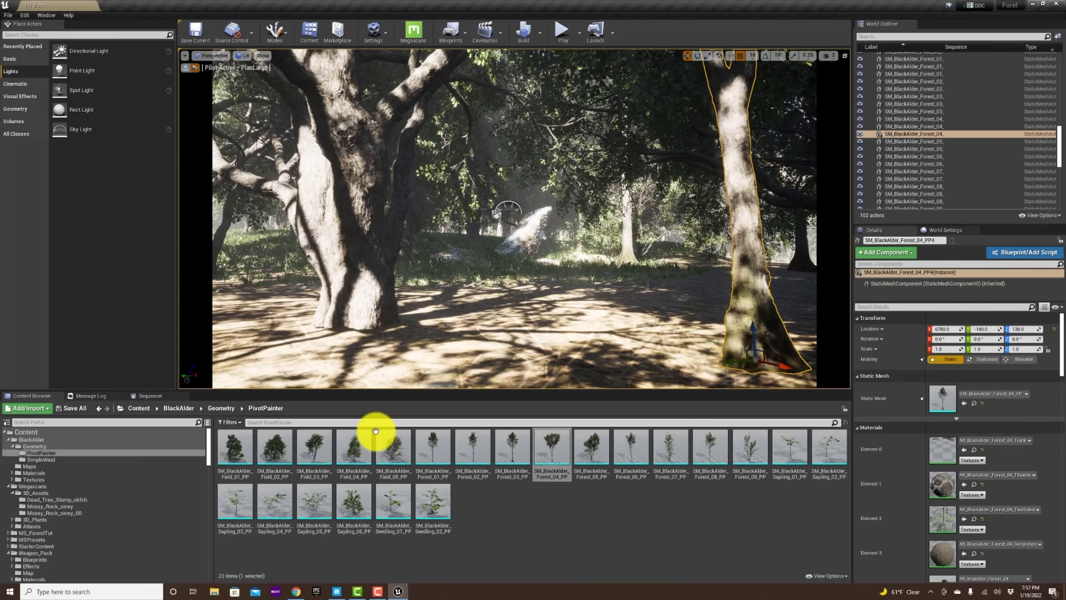
pyautogui.moveTo(407, 367); pyautogui.dragTo(425, 357)
# Advance the PlanLarge camera onto the grass, framing the sword rock in the centre between the two nearest tree trunks
pyautogui.press('w')
pyautogui.moveTo(555, 277)
pyautogui.mouseDown(button='right')
pyautogui.moveTo(543, 278)
pyautogui.moveTo(567, 284)
pyautogui.moveTo(549, 284)
pyautogui.mouseUp(button='right')
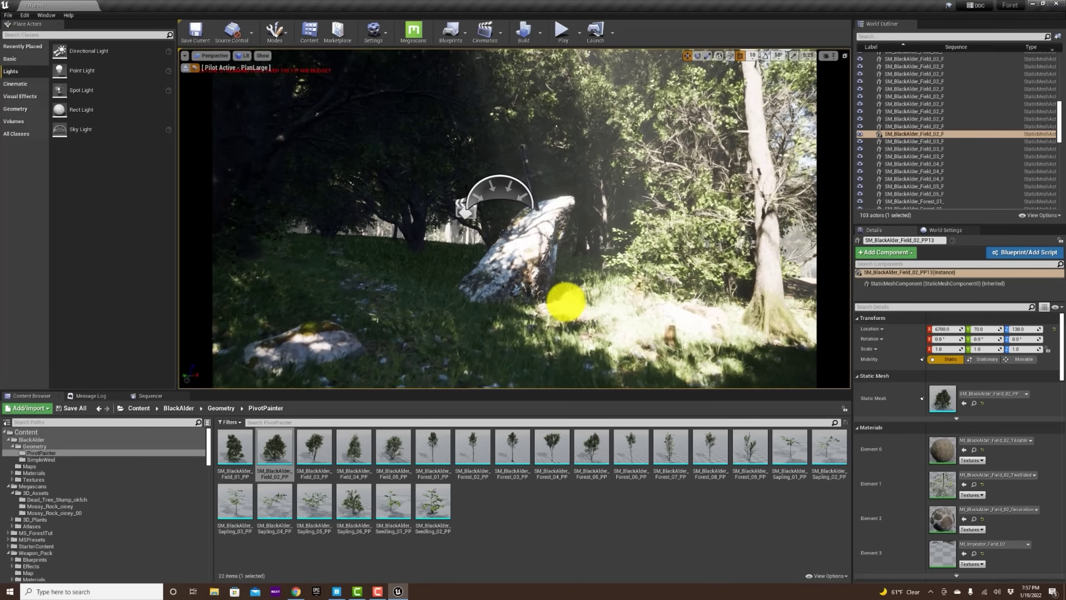
pyautogui.moveTo(566, 302); pyautogui.dragTo(565, 302, button='right')
# Place another SM_BlackAlder_Field_02_PP tree right of the sword rock, shift it toward the frame's right edge and lower it to the ground
pyautogui.moveTo(264, 458); pyautogui.dragTo(696, 238)
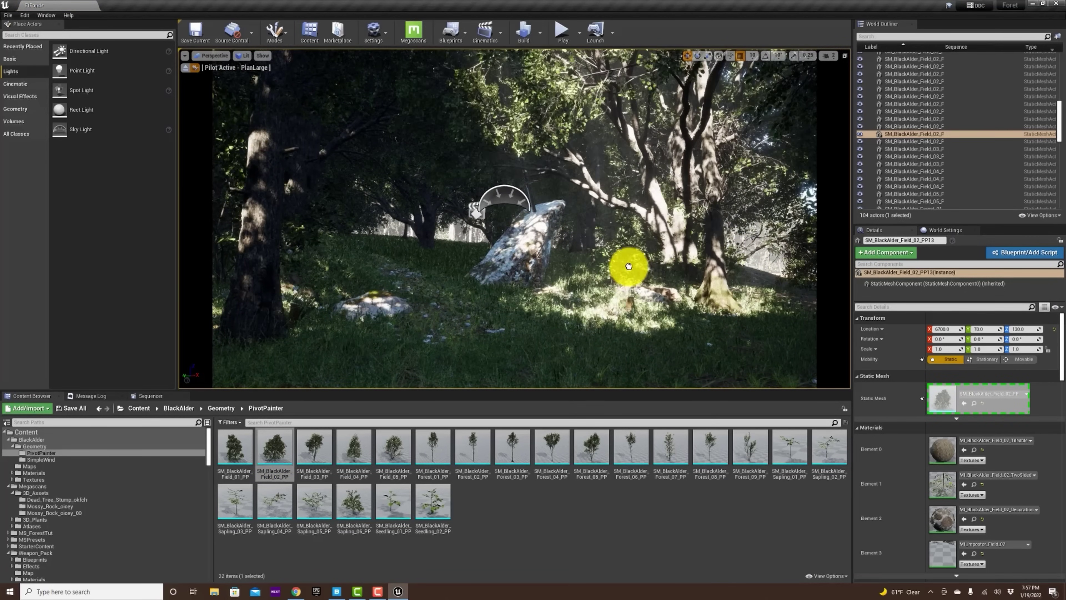
pyautogui.moveTo(641, 270); pyautogui.dragTo(676, 271)
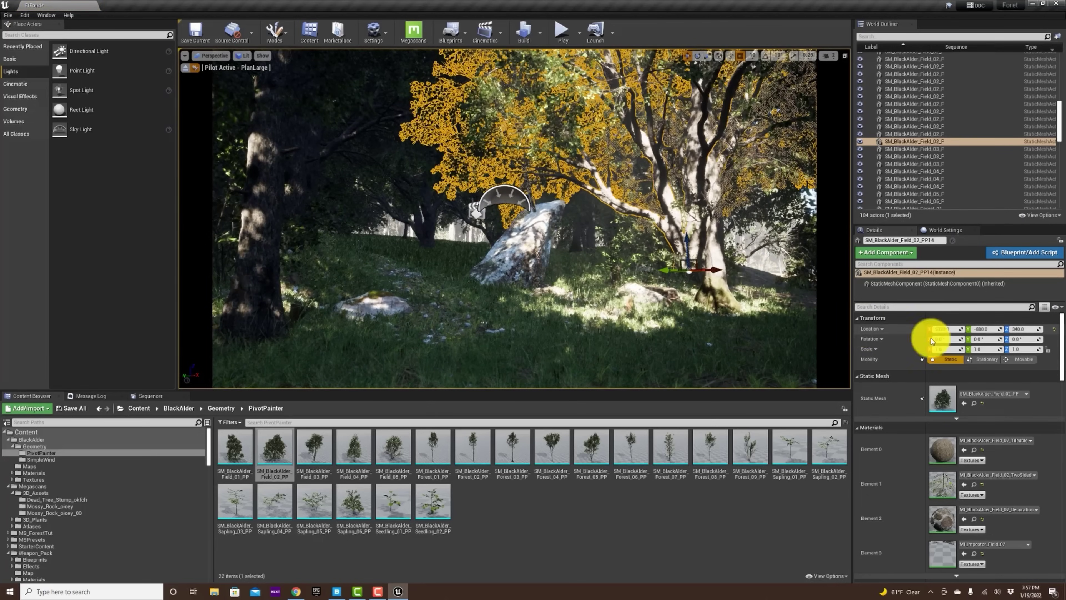
pyautogui.moveTo(942, 329); pyautogui.dragTo(1048, 331)
pyautogui.moveTo(935, 334); pyautogui.dragTo(854, 341)
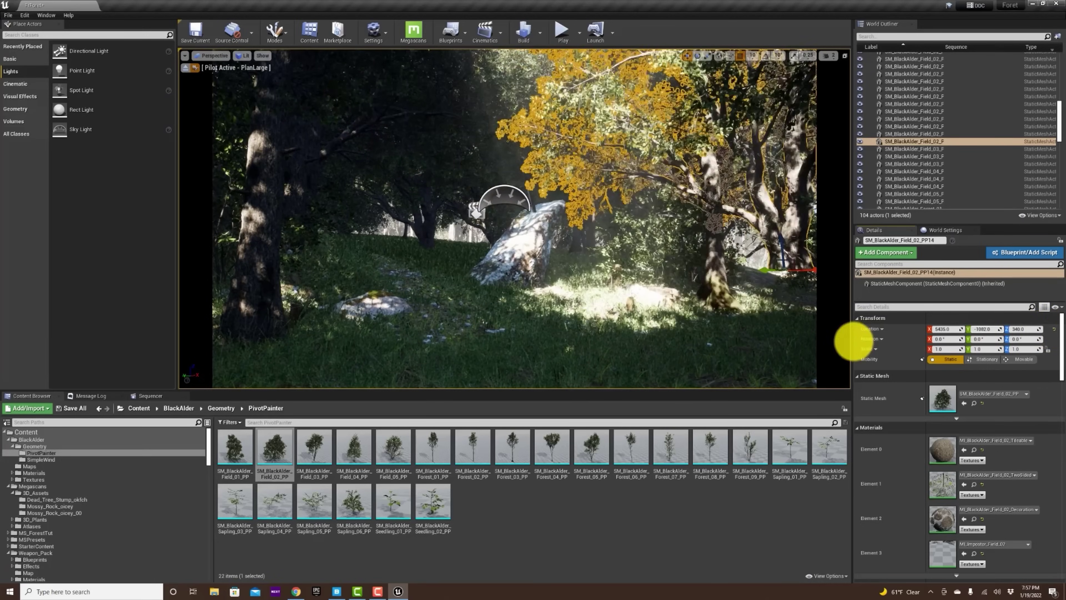
pyautogui.moveTo(1023, 328); pyautogui.dragTo(952, 342)
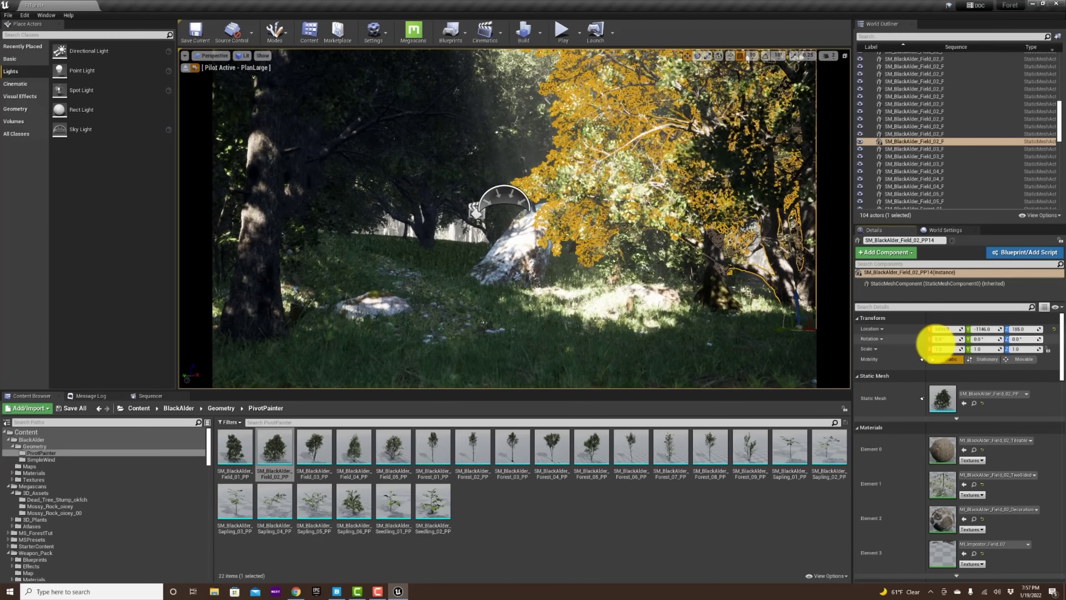
# Rotate the new alder to about 155° around Z and move it so its trunk sits just beyond the right edge of the shot
pyautogui.moveTo(818, 352); pyautogui.dragTo(862, 352)
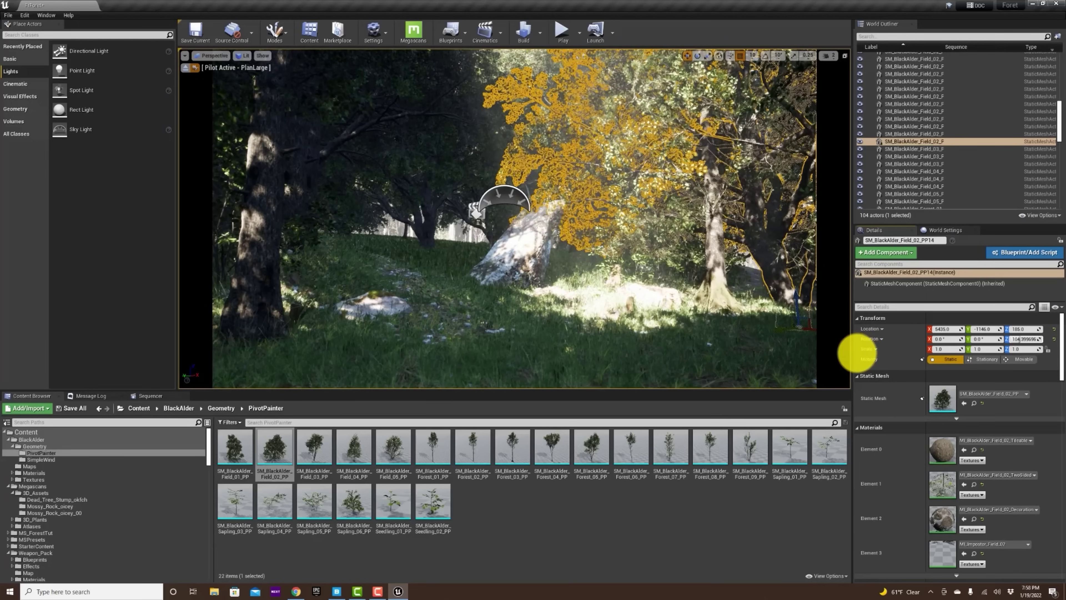
pyautogui.moveTo(814, 329); pyautogui.dragTo(781, 335)
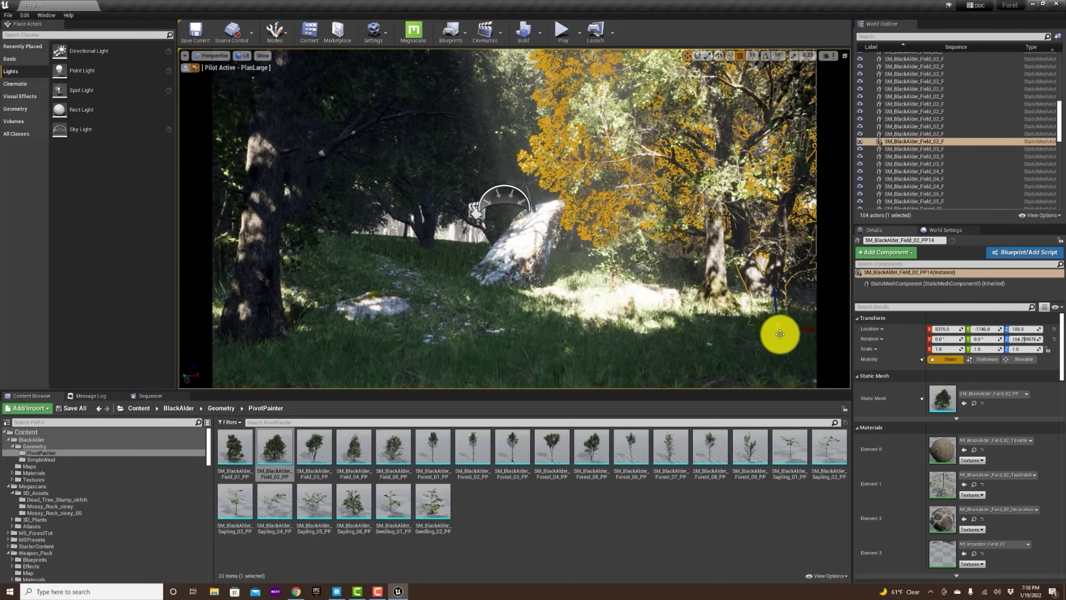
pyautogui.moveTo(715, 342); pyautogui.dragTo(678, 339)
pyautogui.moveTo(760, 368)
pyautogui.mouseDown()
pyautogui.moveTo(947, 438)
pyautogui.moveTo(1040, 496)
pyautogui.moveTo(1062, 541)
pyautogui.moveTo(1057, 594)
pyautogui.moveTo(759, 538)
pyautogui.moveTo(766, 387)
pyautogui.mouseUp()
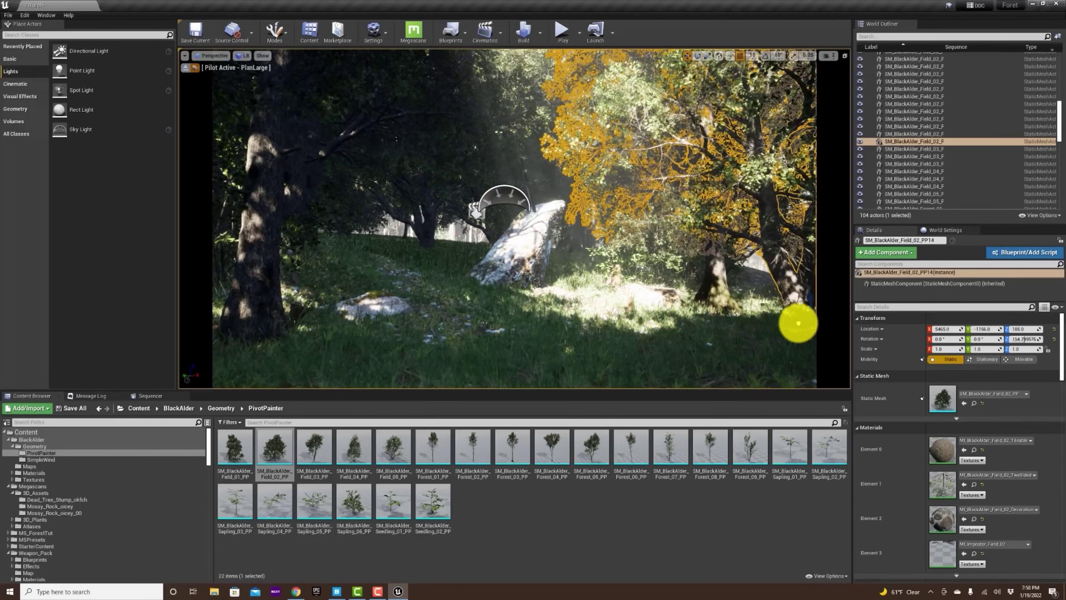
pyautogui.moveTo(818, 323); pyautogui.dragTo(830, 321)
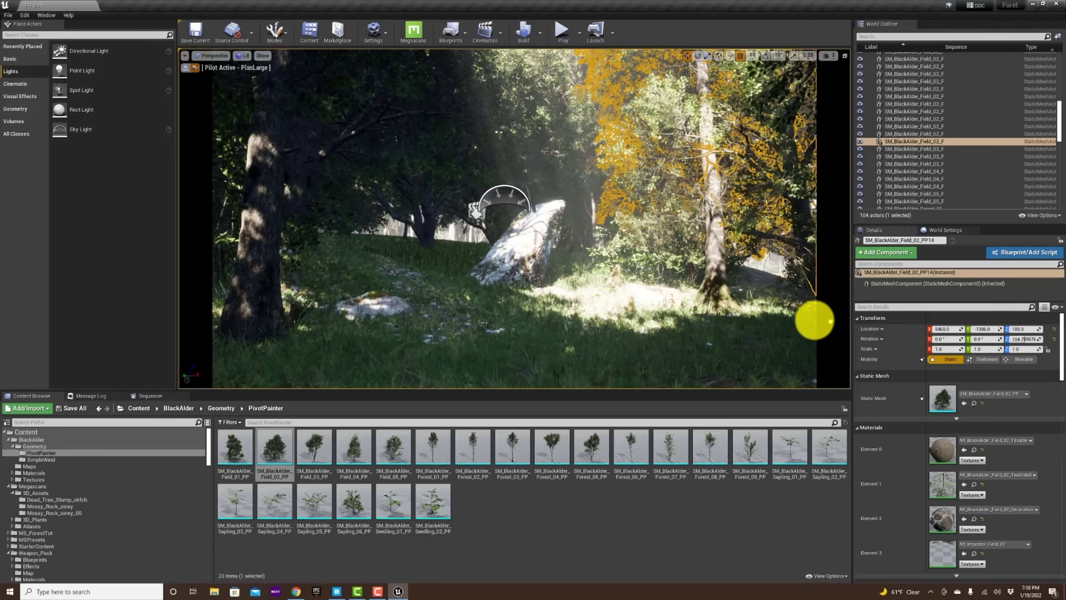
# Reorient the sunlight to backlight the sword rock, leaving the front tree trunks and foreground grass in shade
pyautogui.click(490, 316)
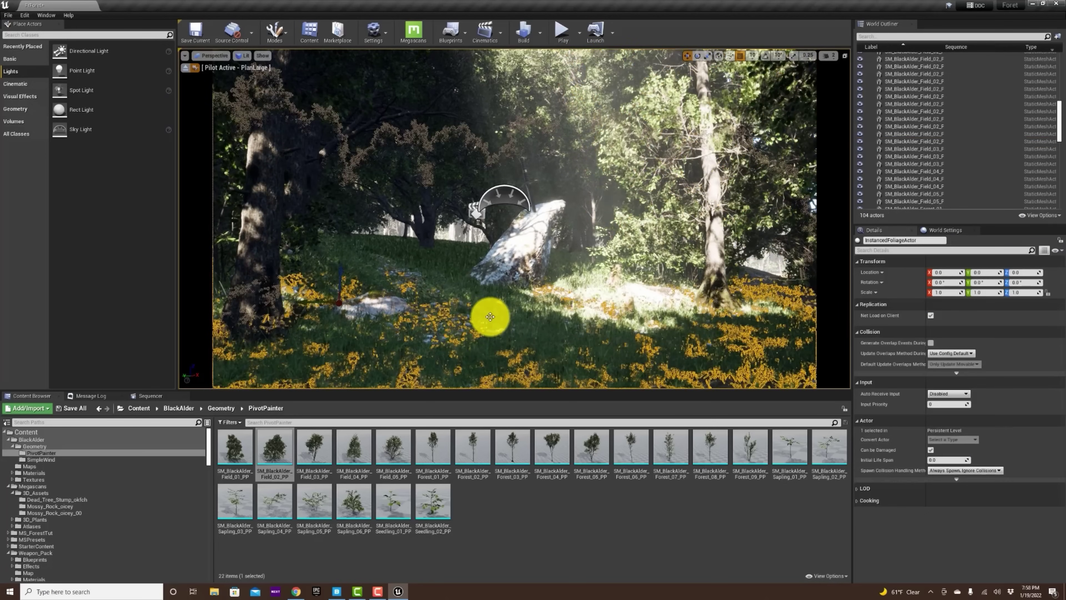
pyautogui.keyDown('ctrl'); pyautogui.moveTo(491, 316); pyautogui.dragTo(334, 278); pyautogui.keyUp('ctrl')
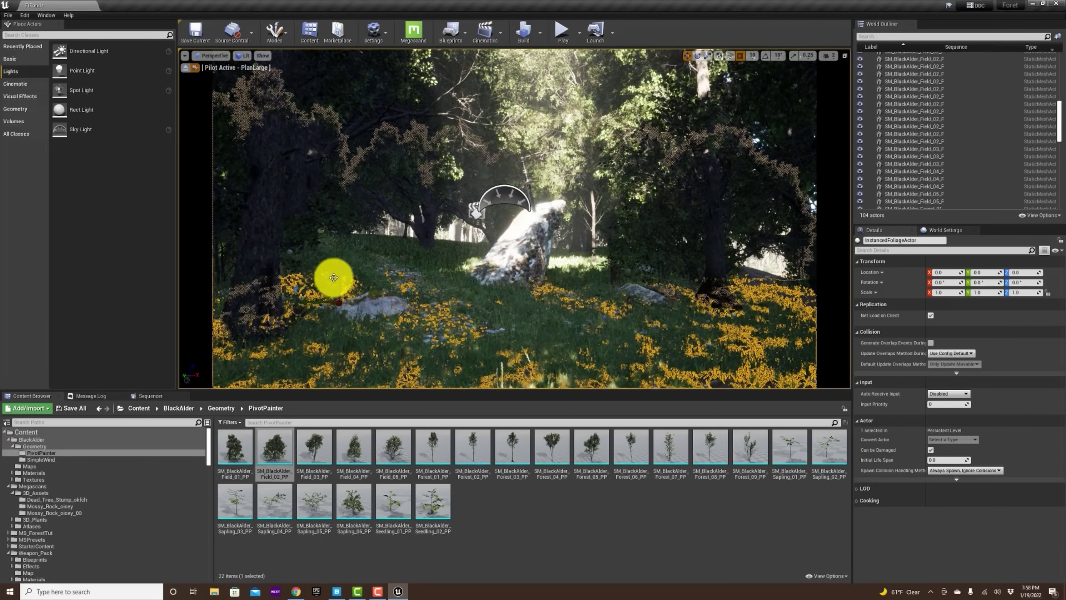
pyautogui.press('Escape')
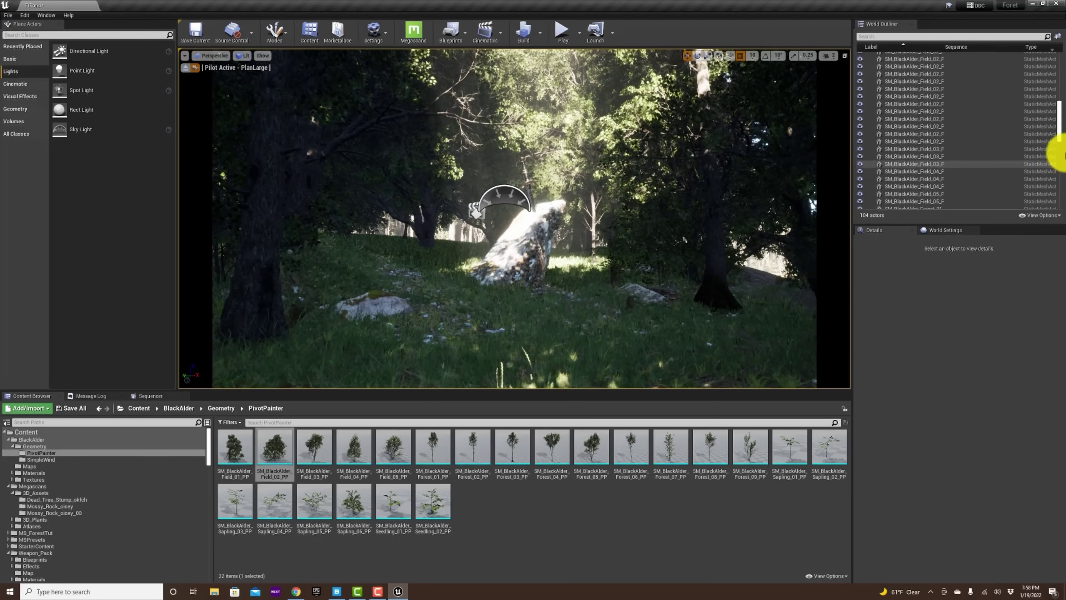
# Collapse the Arbres folder in the scene's actor list
pyautogui.moveTo(1060, 121); pyautogui.dragTo(1050, 14)
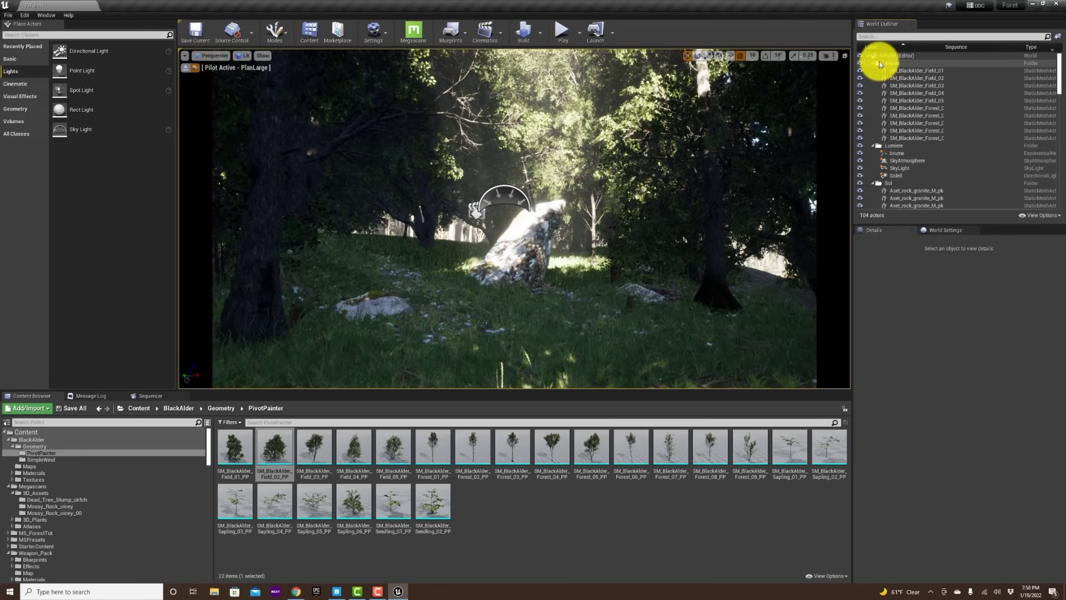
pyautogui.click(872, 64)
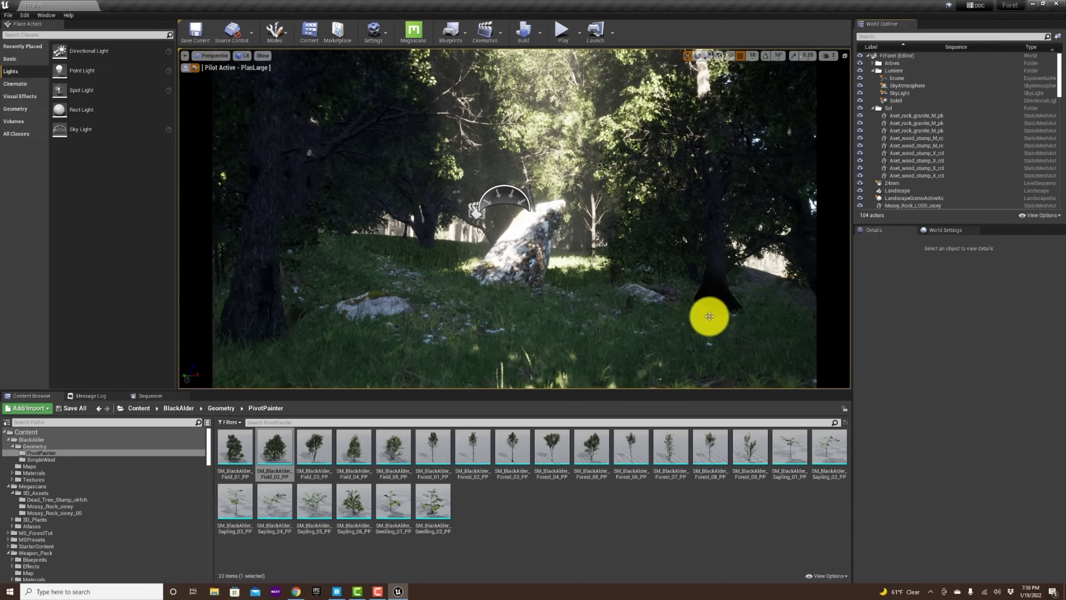
pyautogui.moveTo(122, 109); pyautogui.dragTo(466, 289)
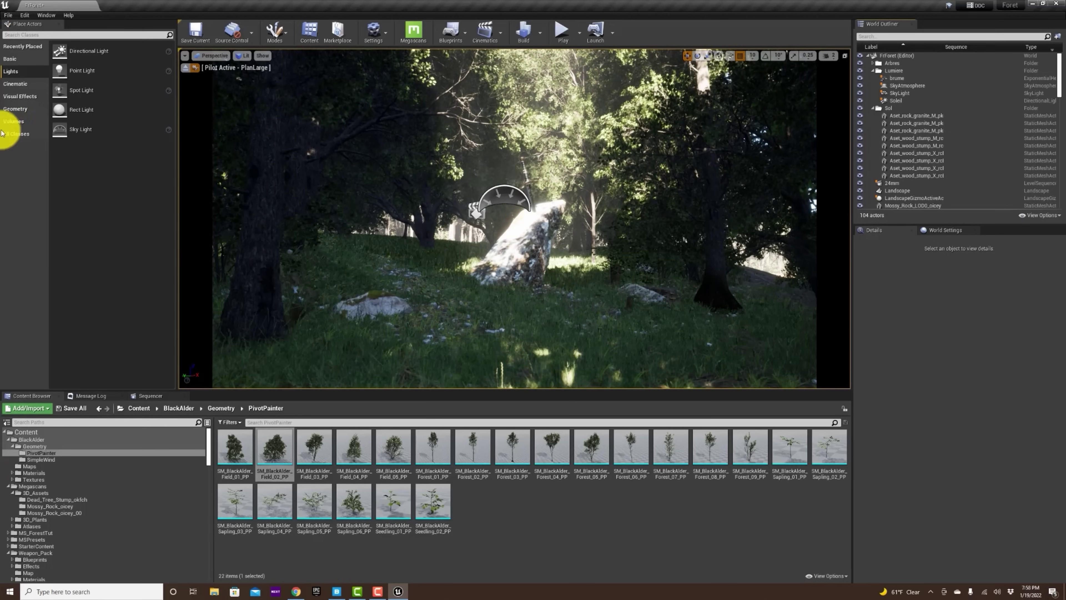
# Add a Post Process Volume beside the sword rock and filter its properties by "boun"
pyautogui.click(29, 98)
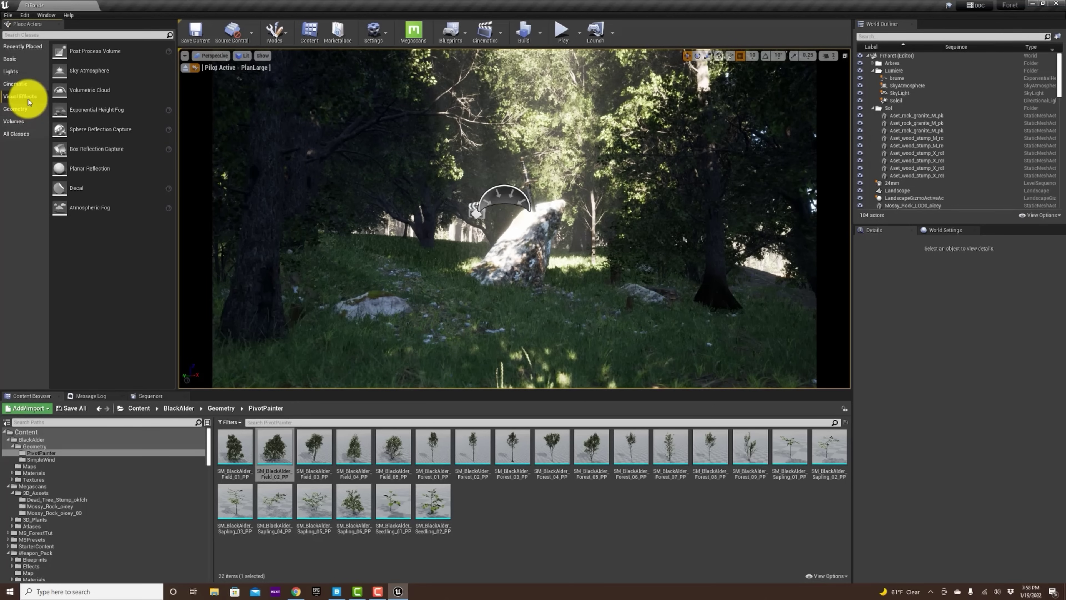
pyautogui.moveTo(102, 55); pyautogui.dragTo(492, 252)
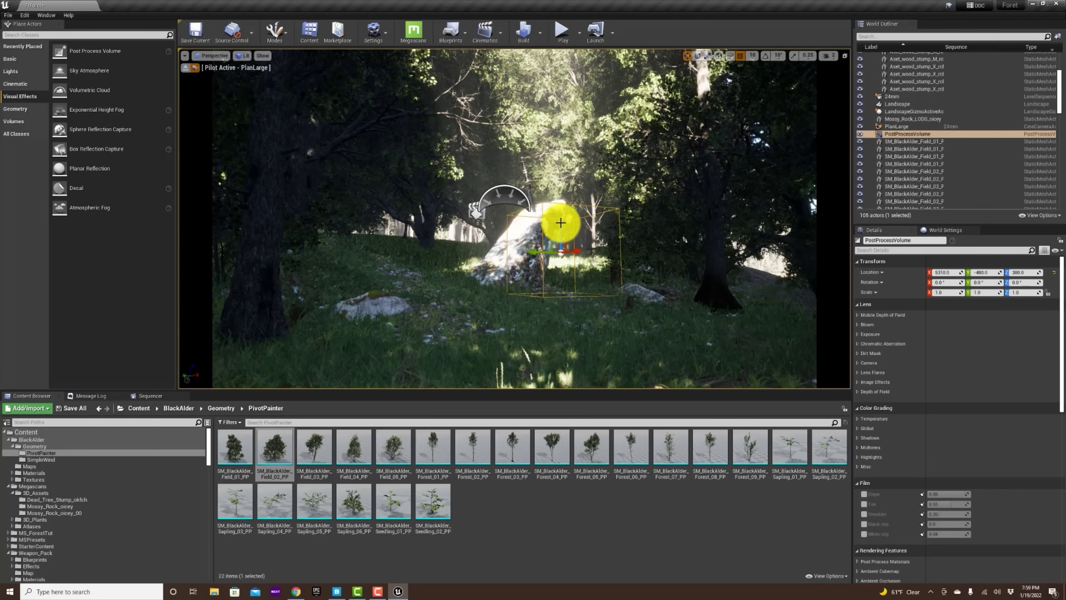
pyautogui.click(875, 250)
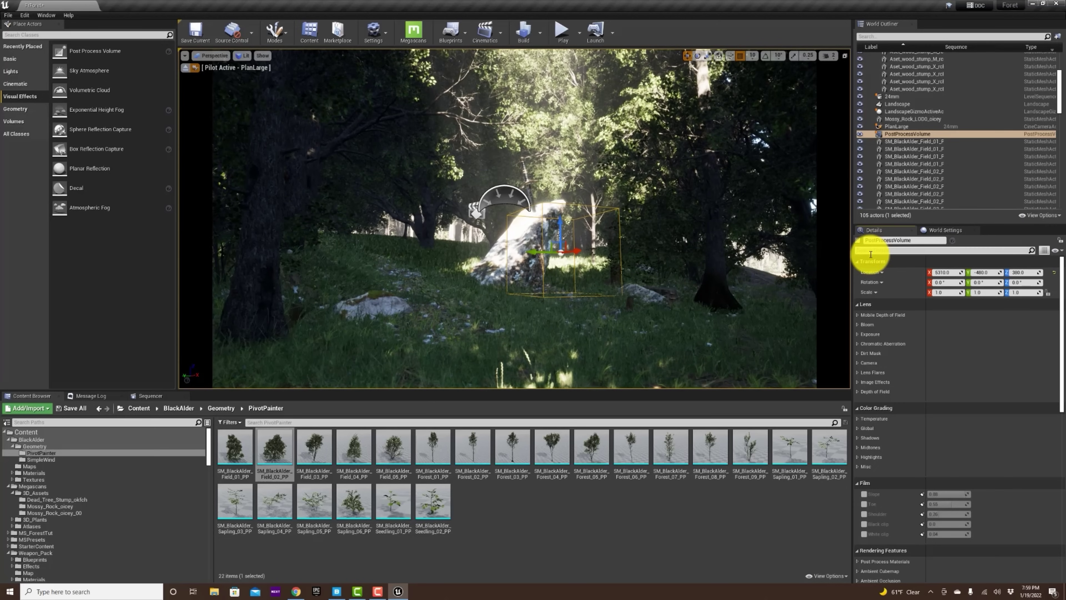
pyautogui.write('boun')
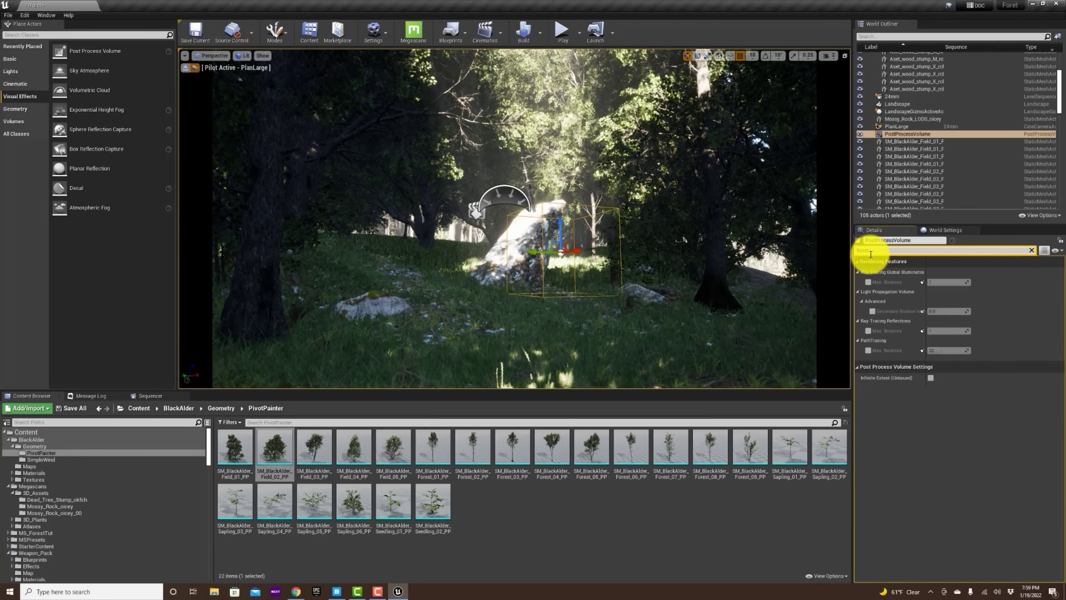
# Enable Infinite Extent (Unbound) on the PostProcessVolume and clear the property filter
pyautogui.click(931, 378)
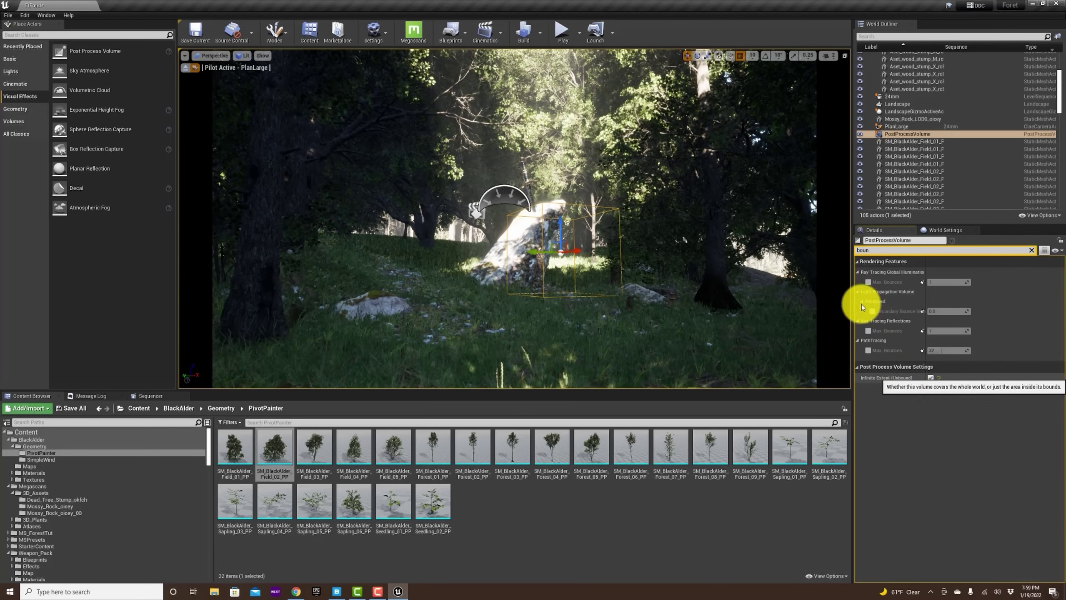
pyautogui.click(1032, 250)
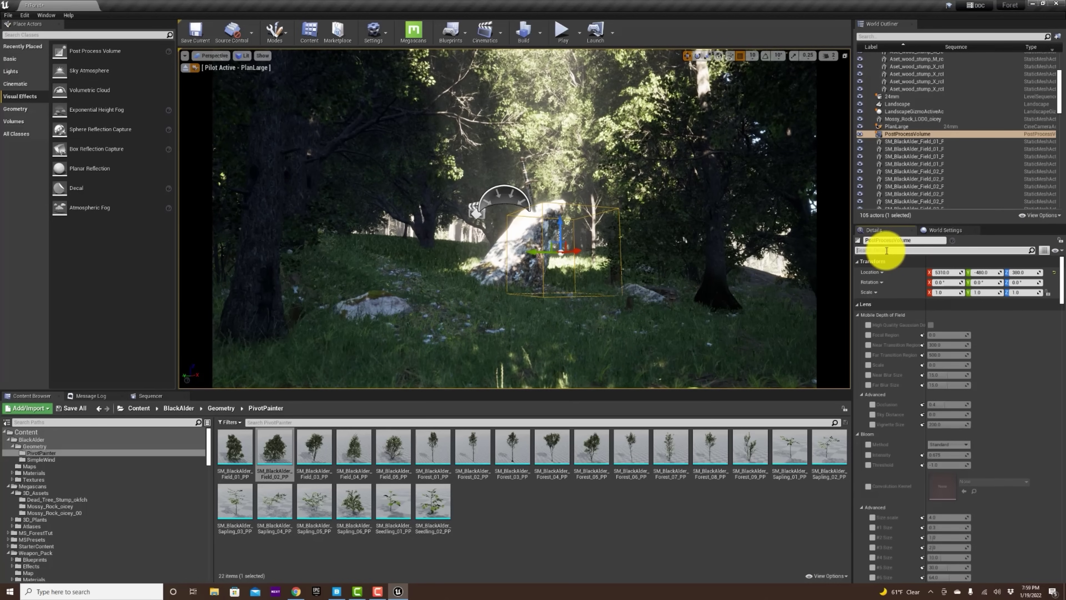
# Override the PostProcessVolume's exposure with Manual metering mode and an Exposure Compensation of about 12.7
pyautogui.click(895, 133)
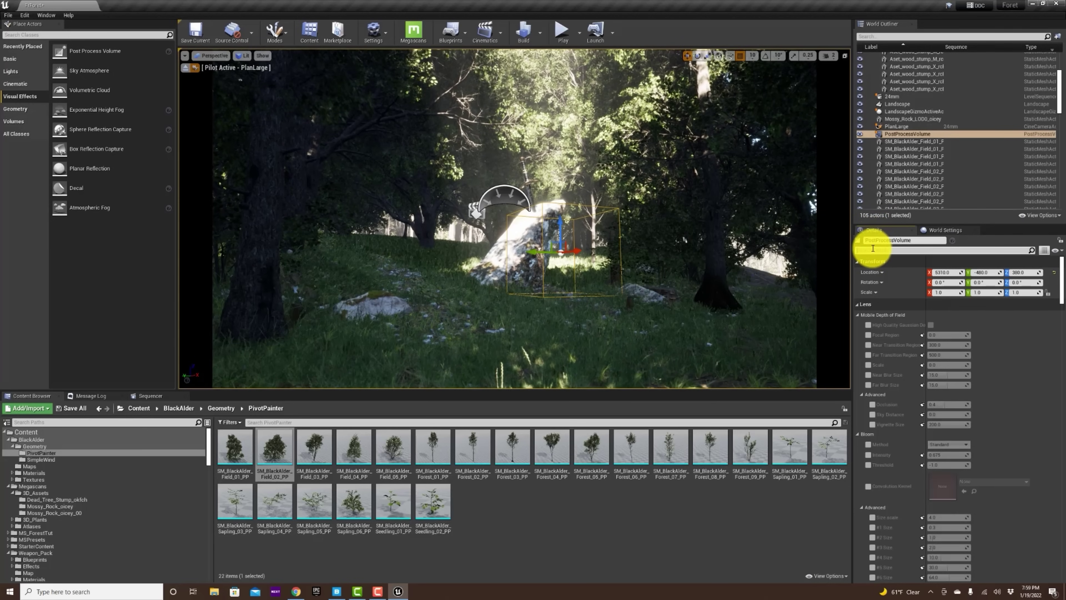
pyautogui.click(873, 250)
pyautogui.write('expo')
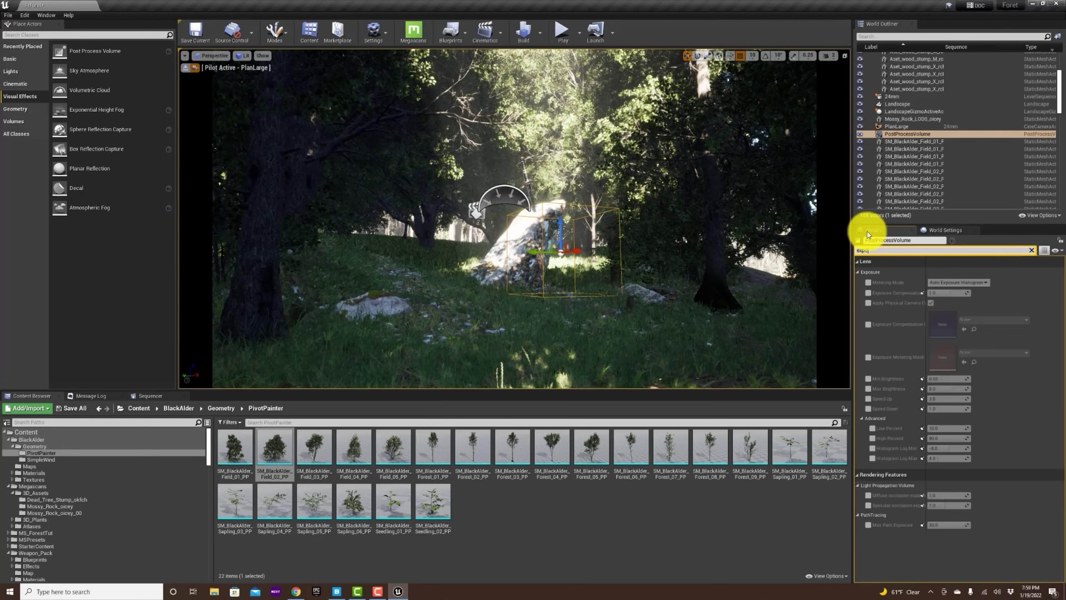
pyautogui.click(868, 283)
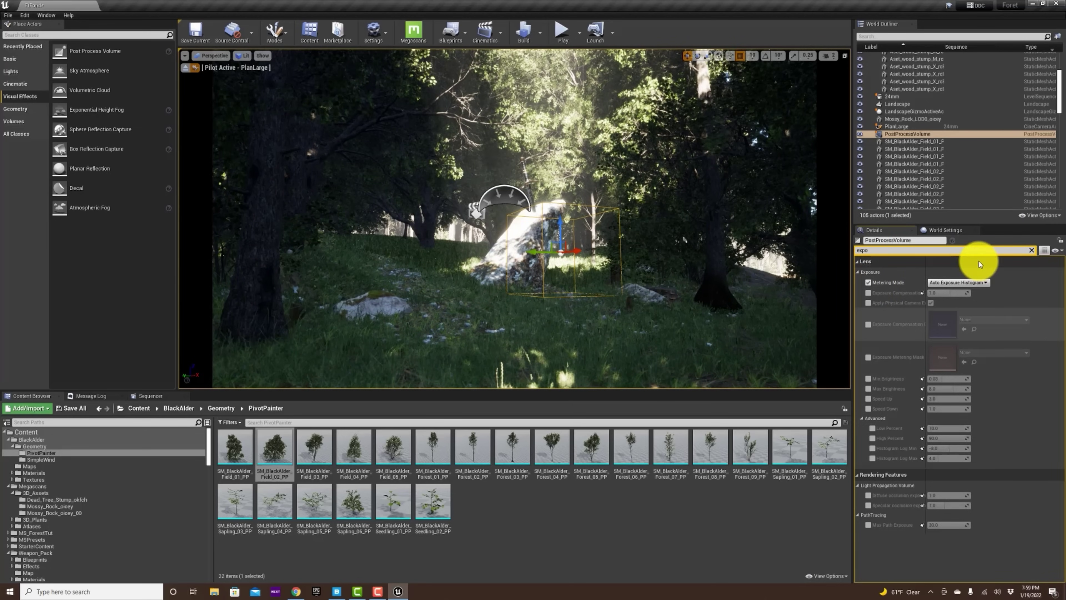
pyautogui.click(973, 284)
pyautogui.click(964, 299)
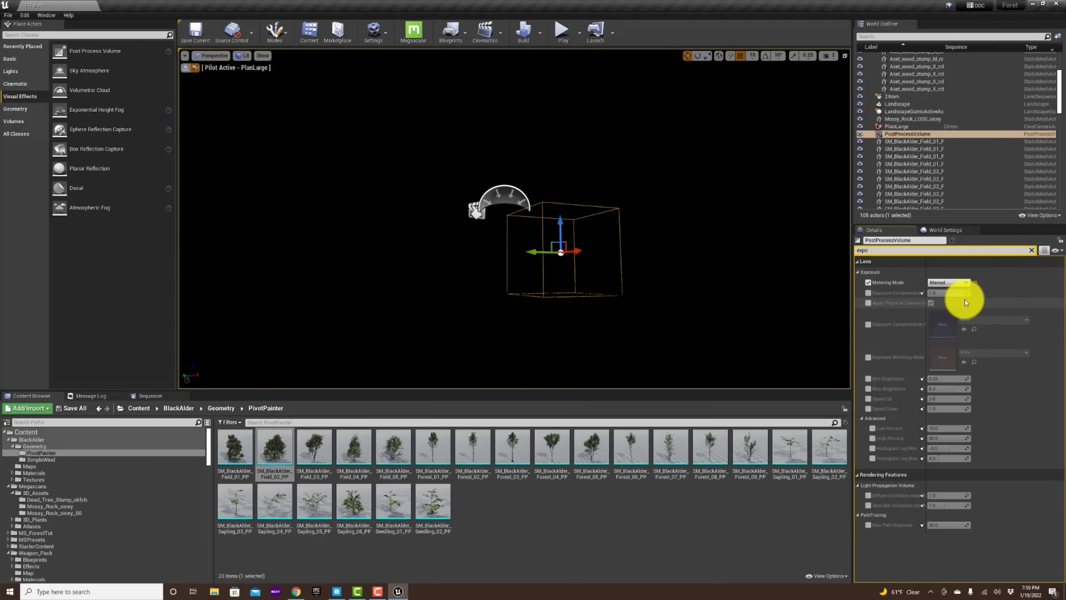
pyautogui.click(869, 293)
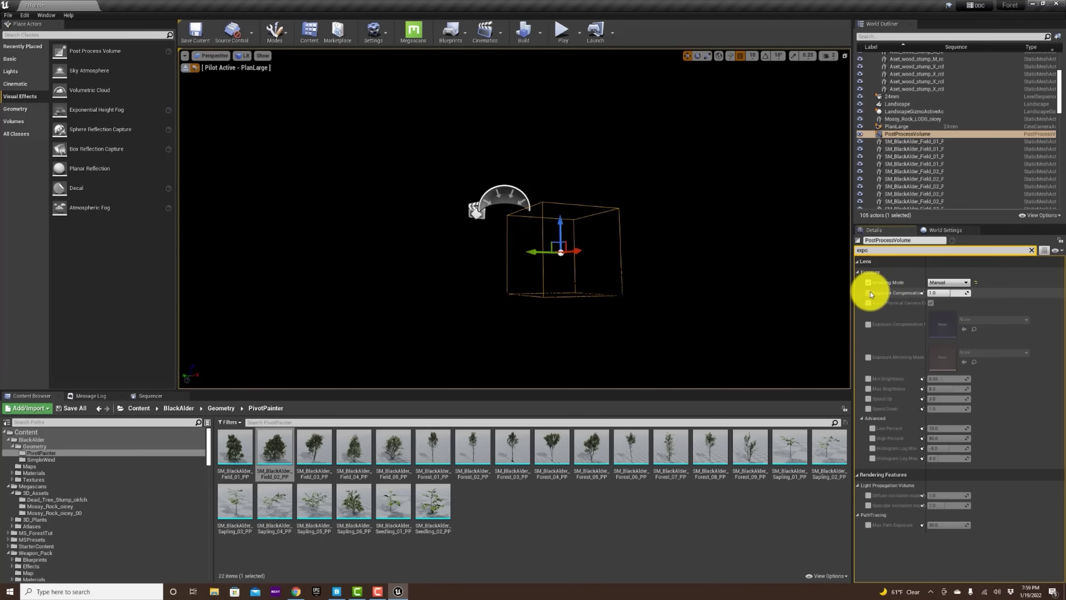
pyautogui.moveTo(936, 294); pyautogui.dragTo(943, 291)
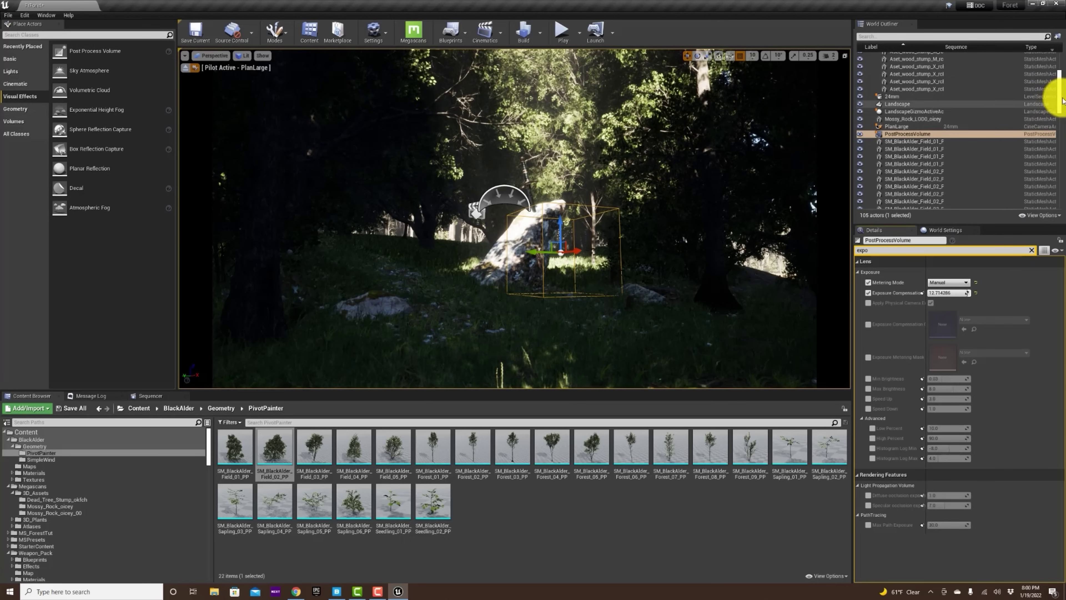
# Set the Volumetric Scattering Intensity of the Soleil directional light to 40
pyautogui.moveTo(1059, 103); pyautogui.dragTo(1047, 71)
pyautogui.click(906, 77)
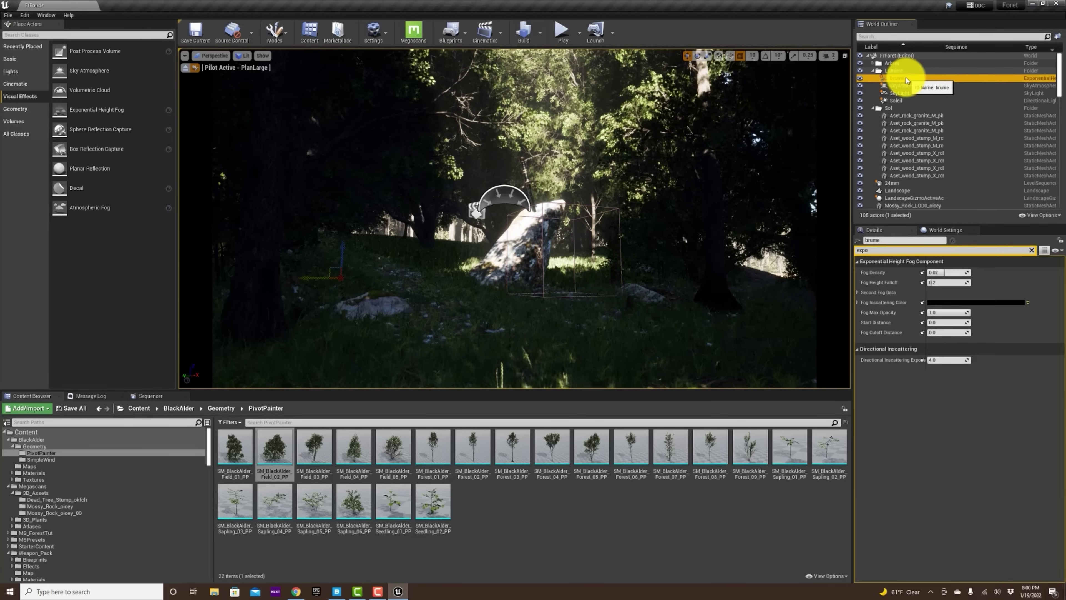
pyautogui.click(904, 101)
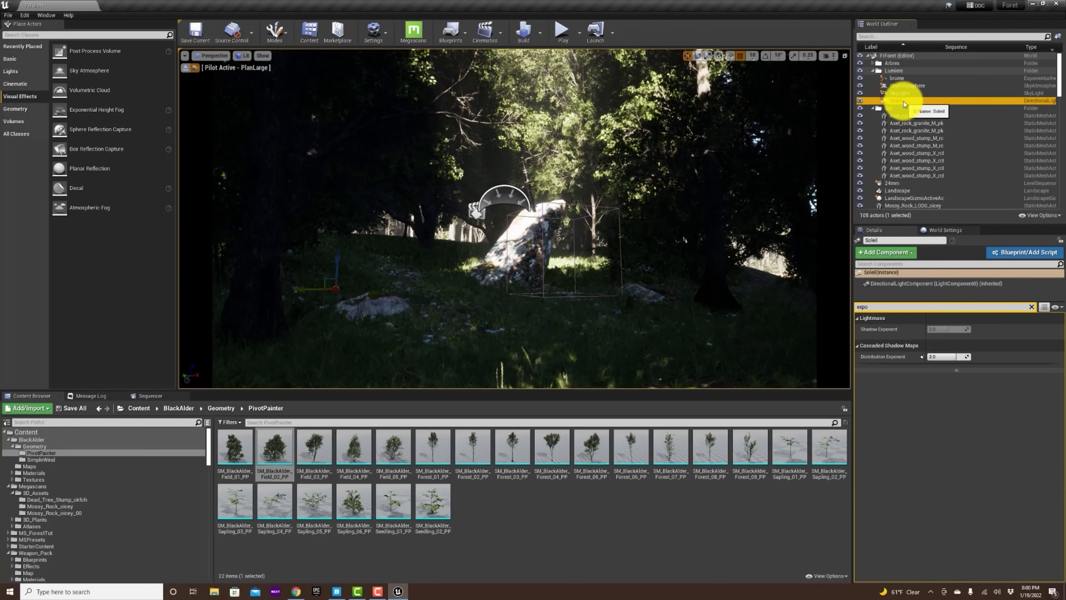
pyautogui.click(1033, 306)
pyautogui.scroll(-3, 924, 412)
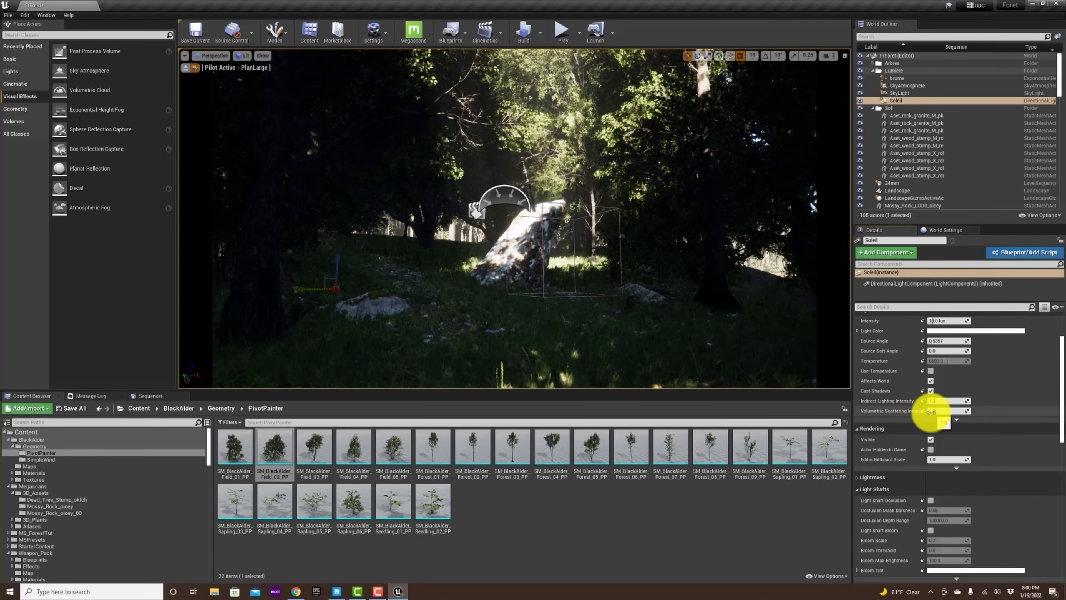
pyautogui.click(932, 412)
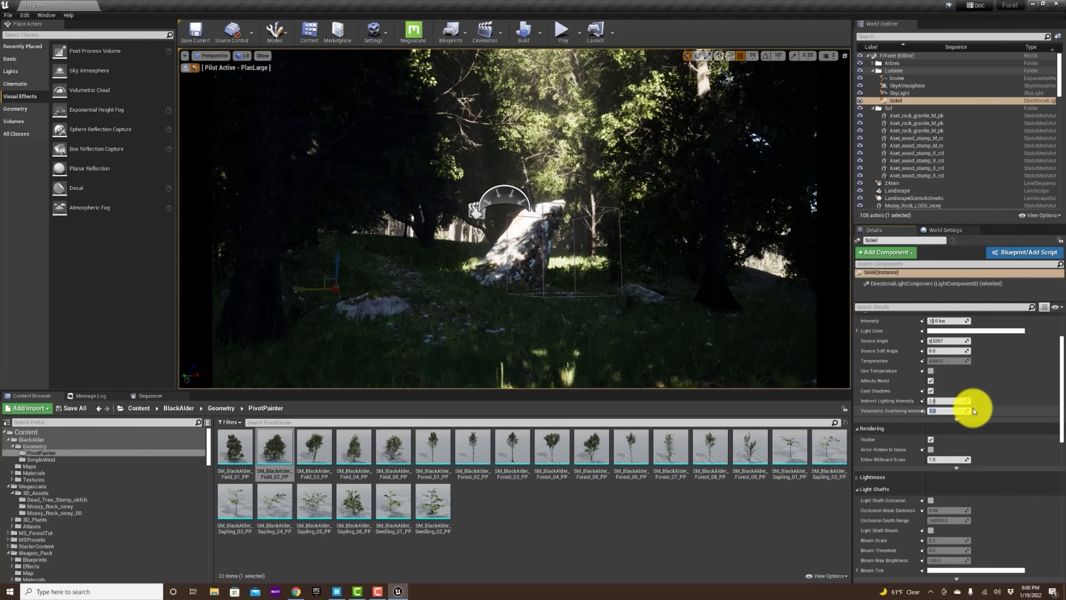
pyautogui.write('40')
pyautogui.press('Return')
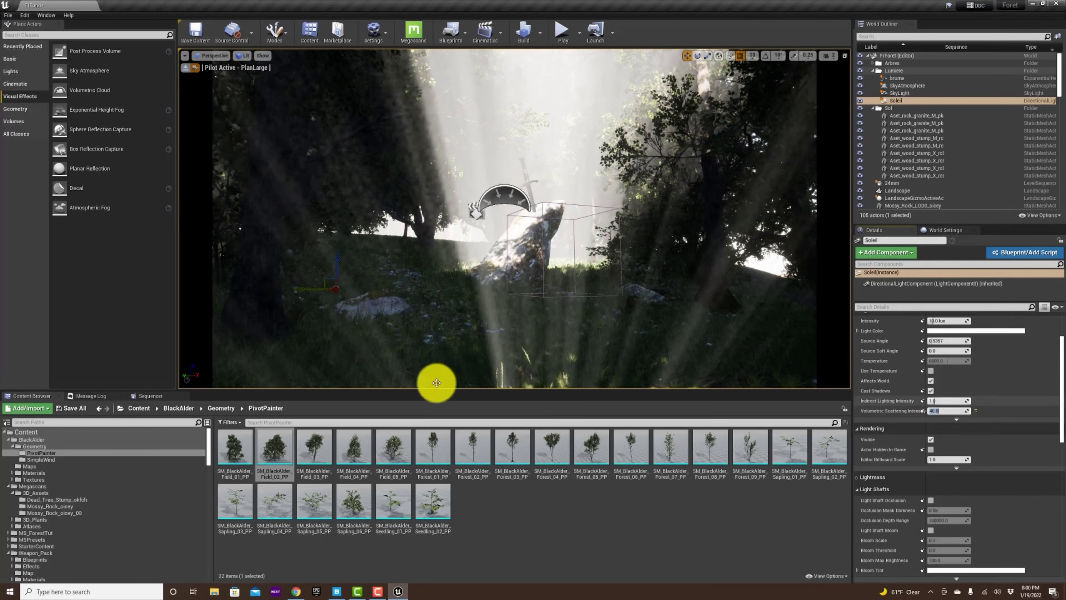
# Reframe the piloted PlanLarge camera slightly upward and rotate the Soleil light so its beams fall through the trees around the rock
pyautogui.moveTo(690, 302); pyautogui.dragTo(659, 285, button='right')
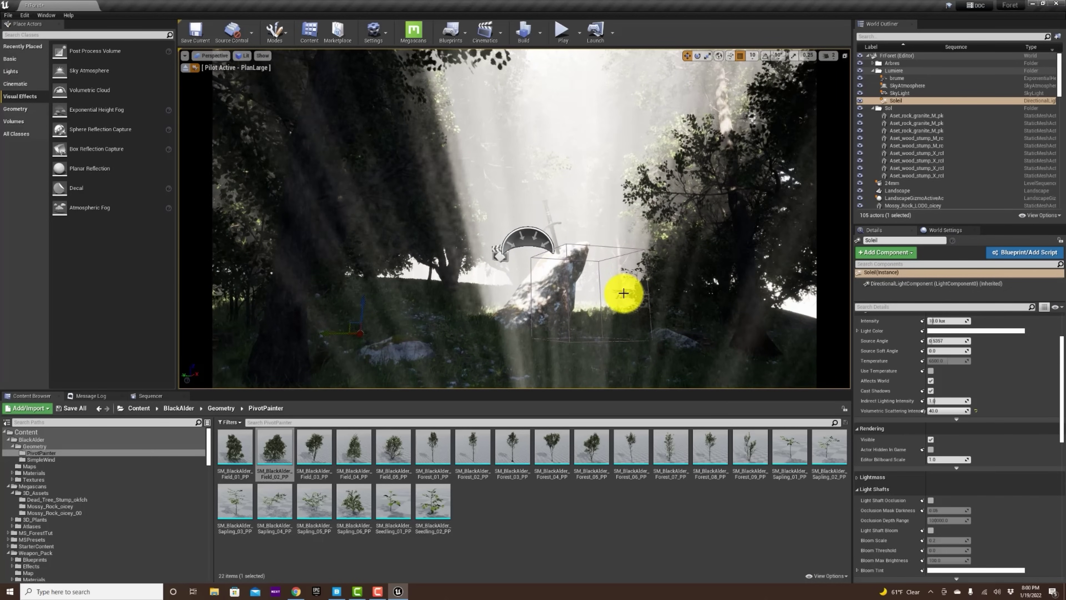
pyautogui.hotkey('ctrl', 'l')
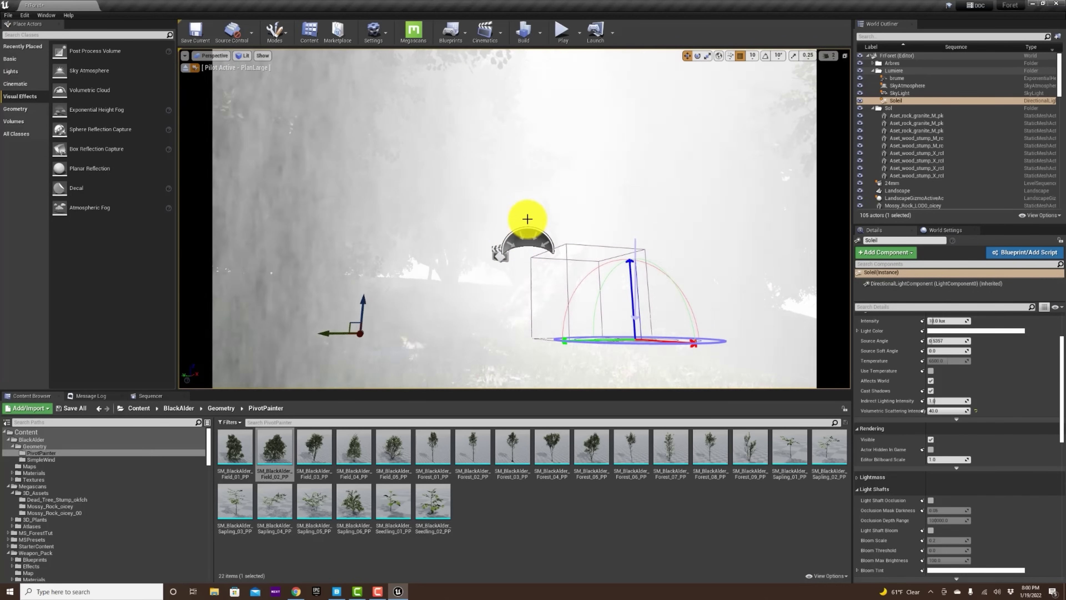
pyautogui.hotkey('ctrl', 'l')
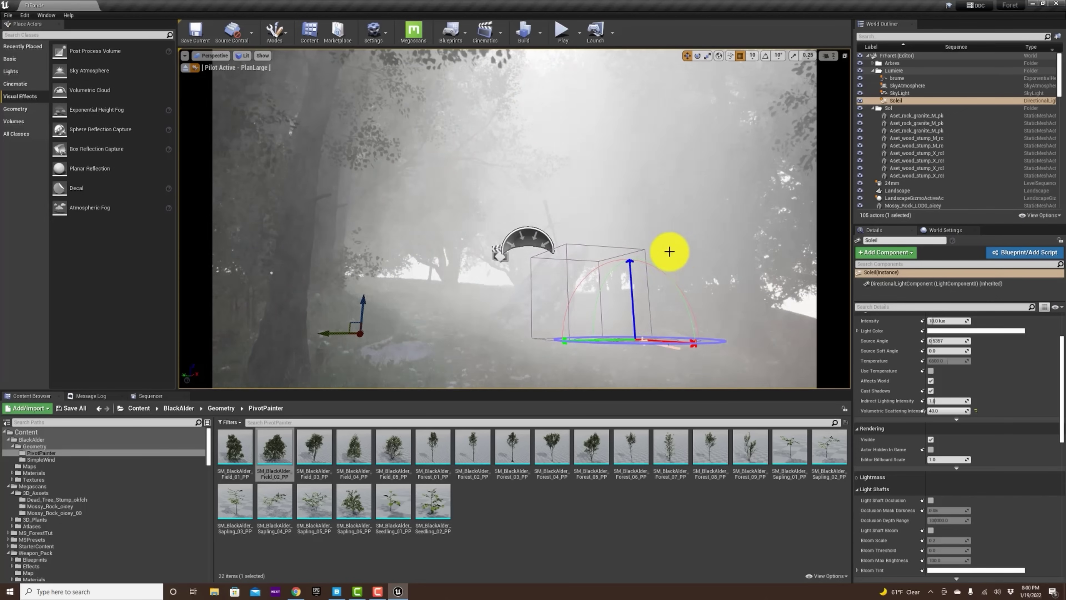
pyautogui.hotkey('ctrl', 'l')
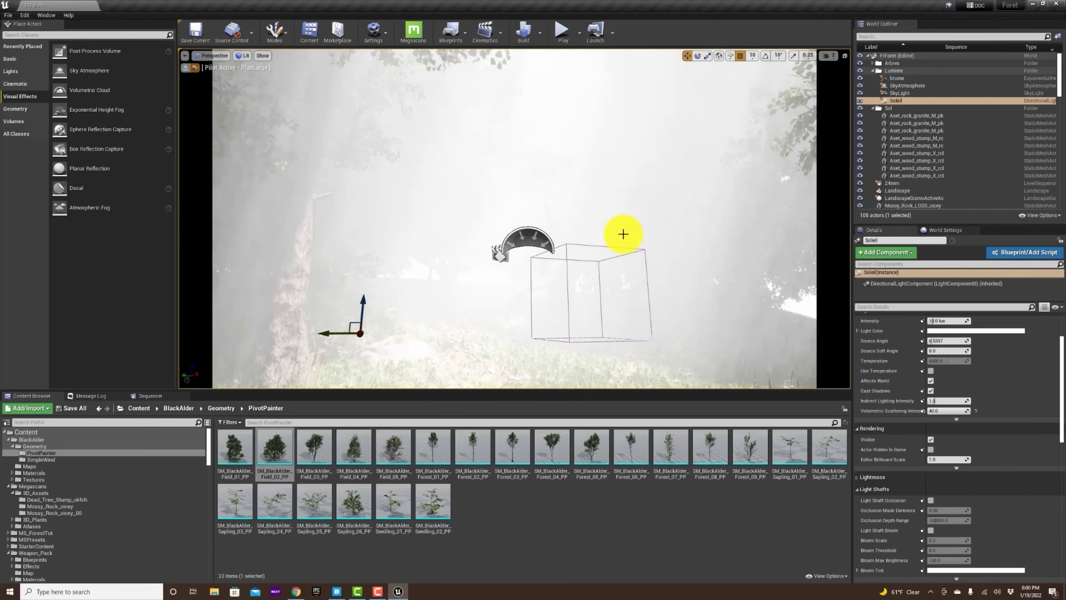
pyautogui.hotkey('ctrl', 'l')
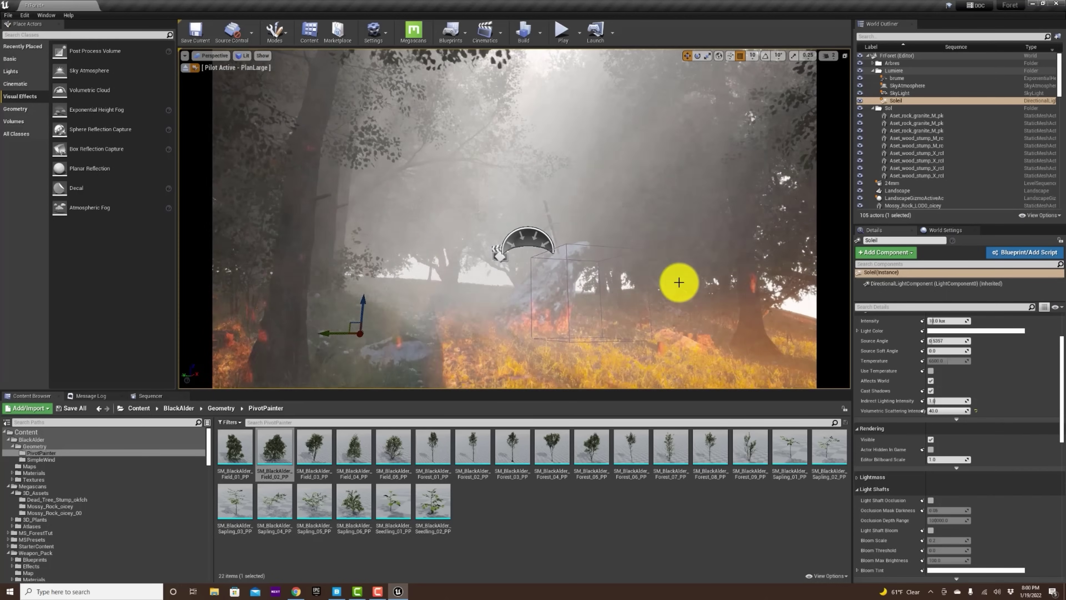
pyautogui.hotkey('ctrl', 'l')
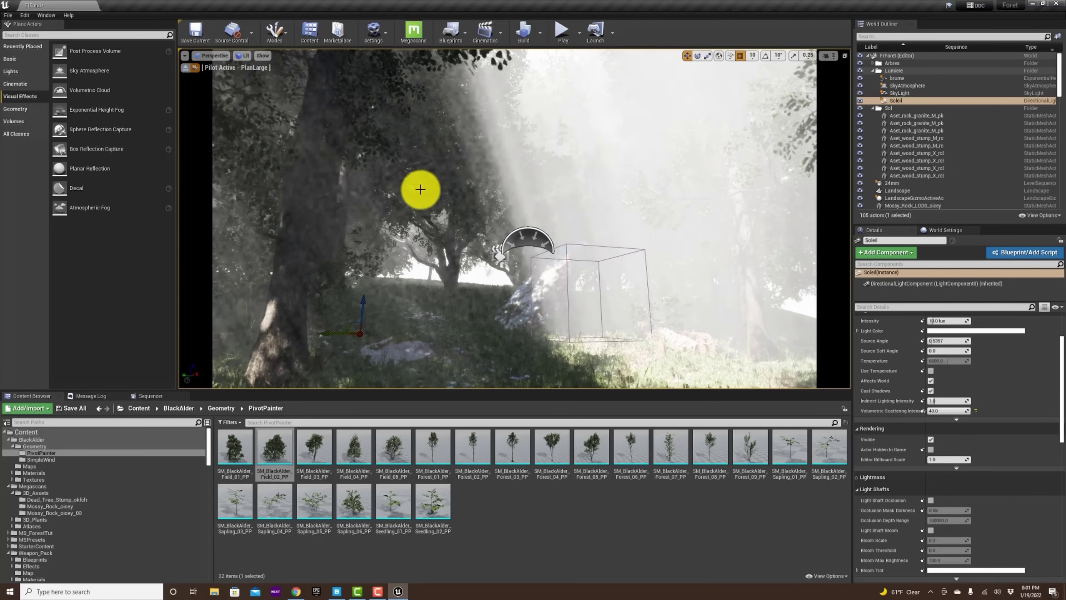
# Select the large foreground alders, then the slender forest alder beside the clearing
pyautogui.click(421, 193)
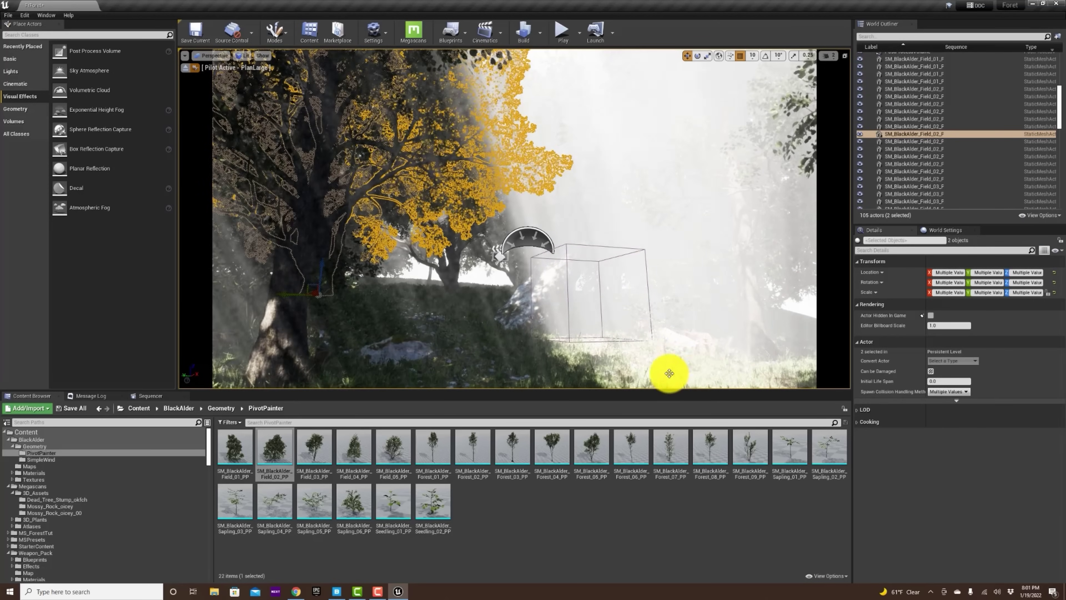
pyautogui.click(763, 340)
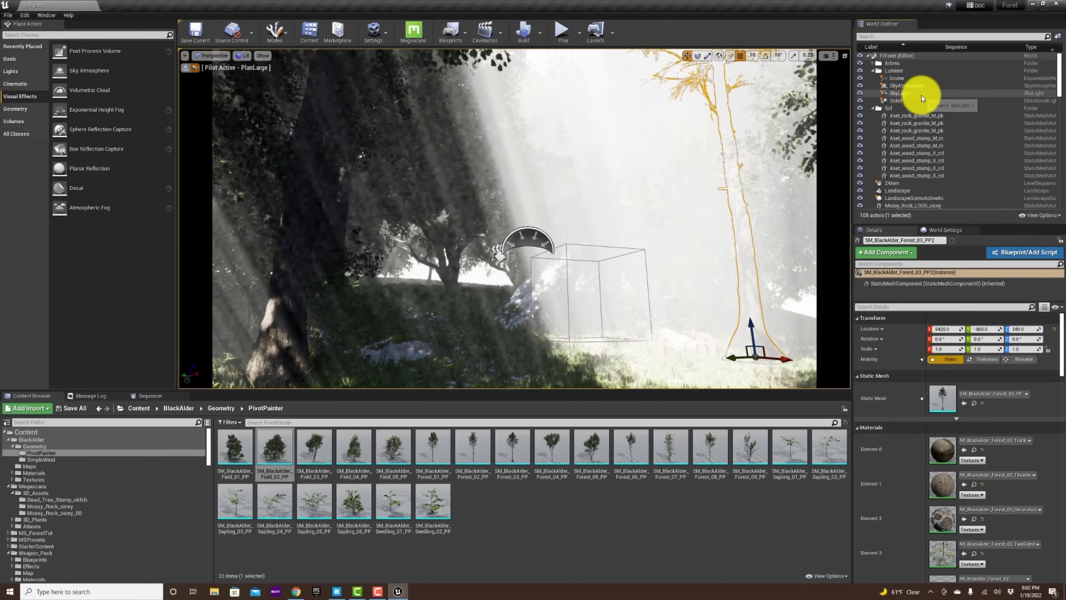
# Find the PostProcessVolume by filtering the scene actors for "po" and move it into the Lumiere folder
pyautogui.scroll(-6, 941, 150)
pyautogui.scroll(6, 940, 155)
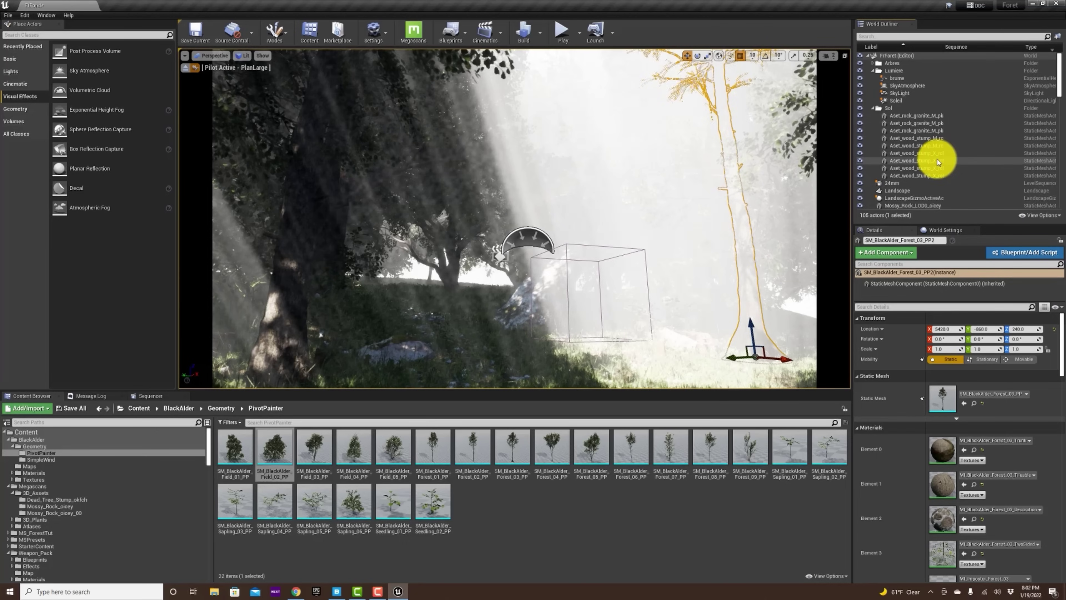
pyautogui.scroll(-6, 938, 158)
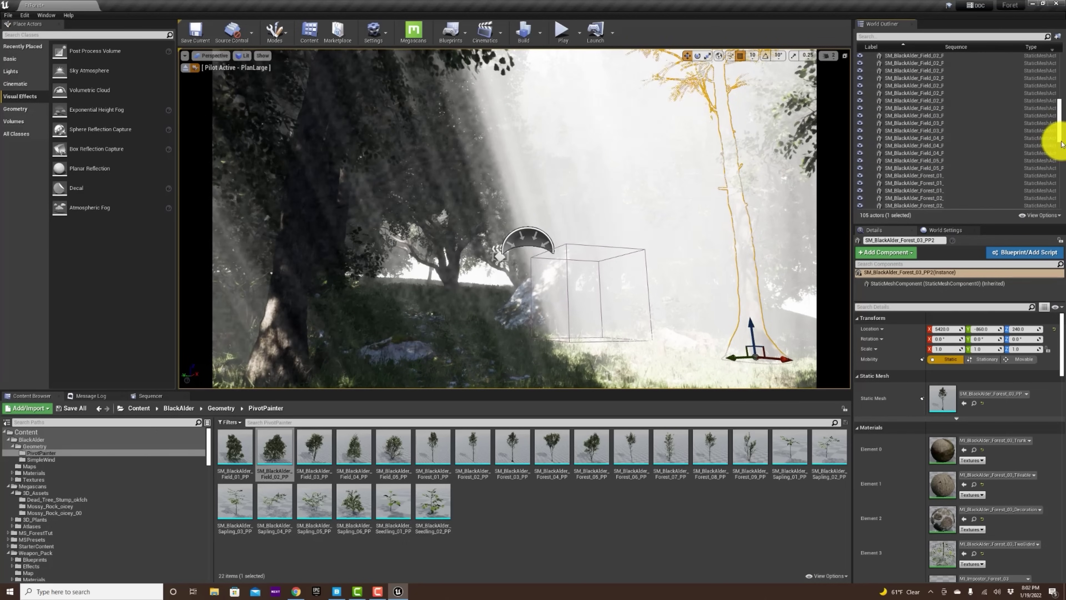
pyautogui.moveTo(1055, 133); pyautogui.dragTo(1060, 67)
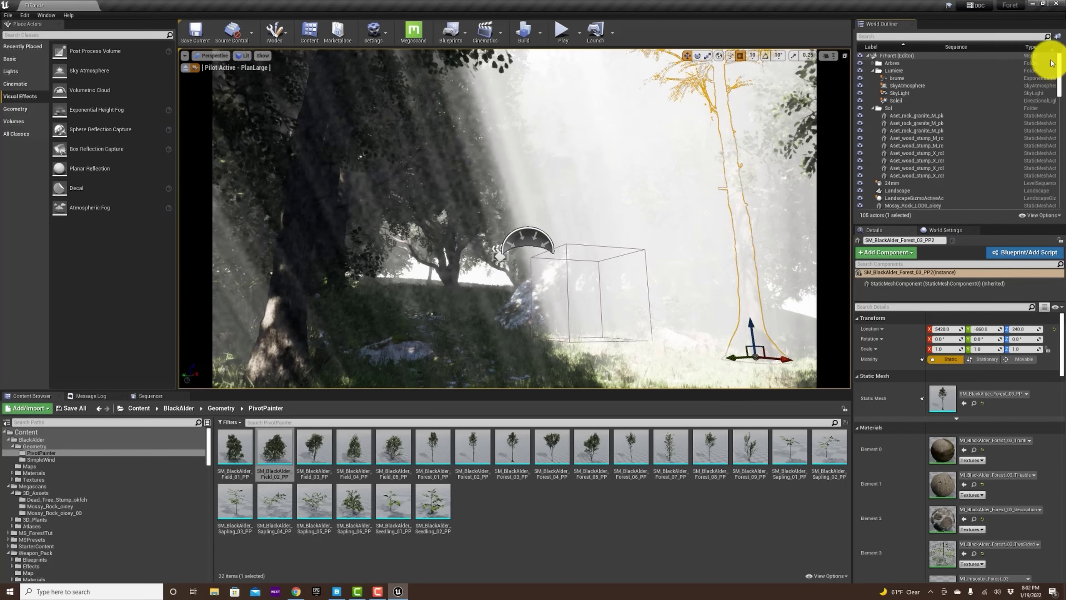
pyautogui.click(893, 35)
pyautogui.write('po')
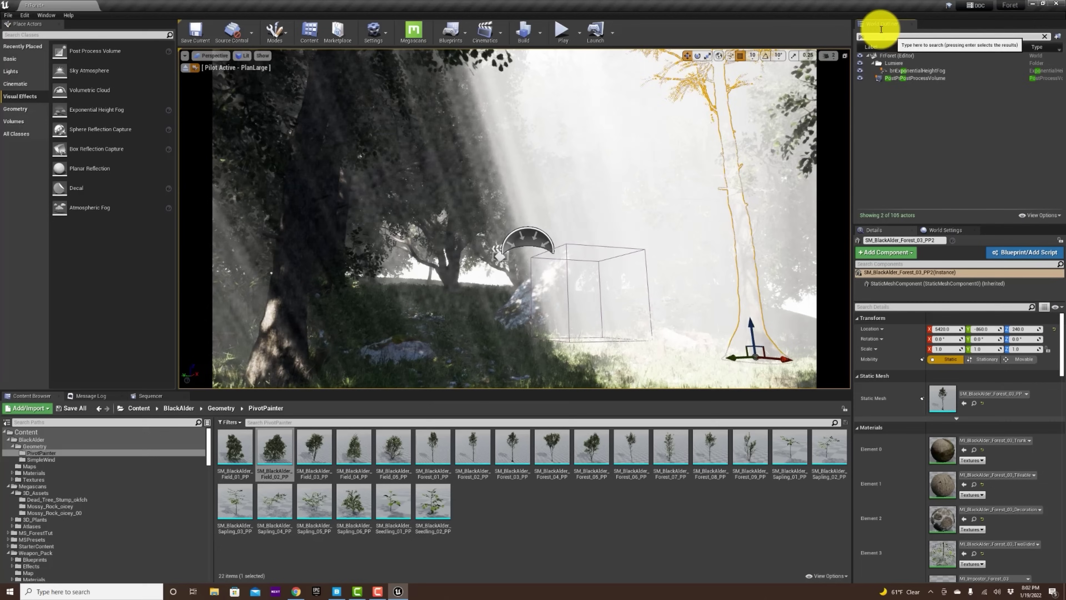
pyautogui.click(918, 78)
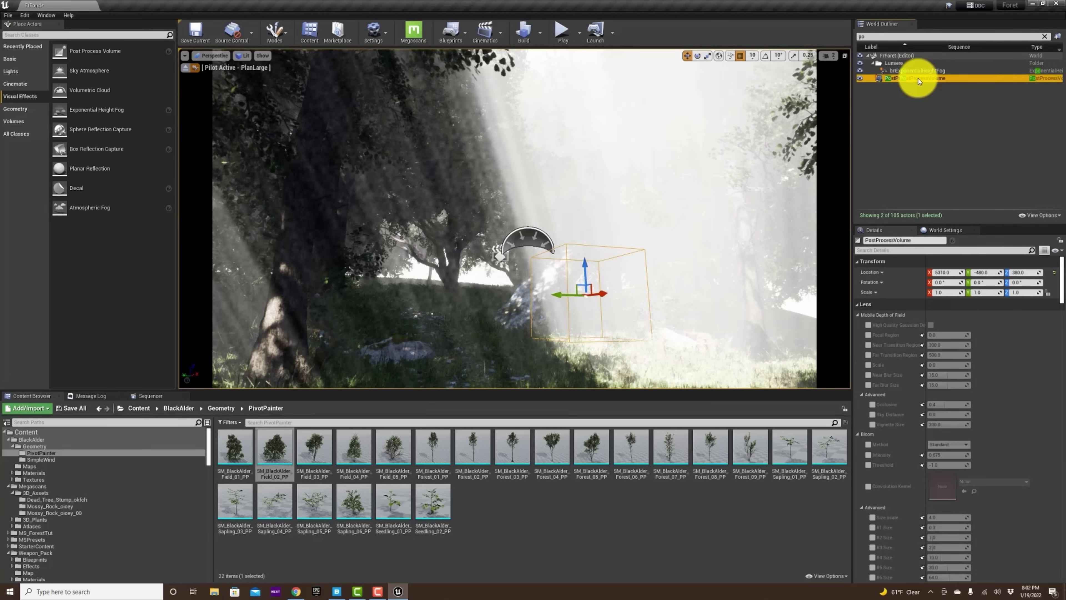
pyautogui.rightClick(918, 79)
pyautogui.click(892, 346)
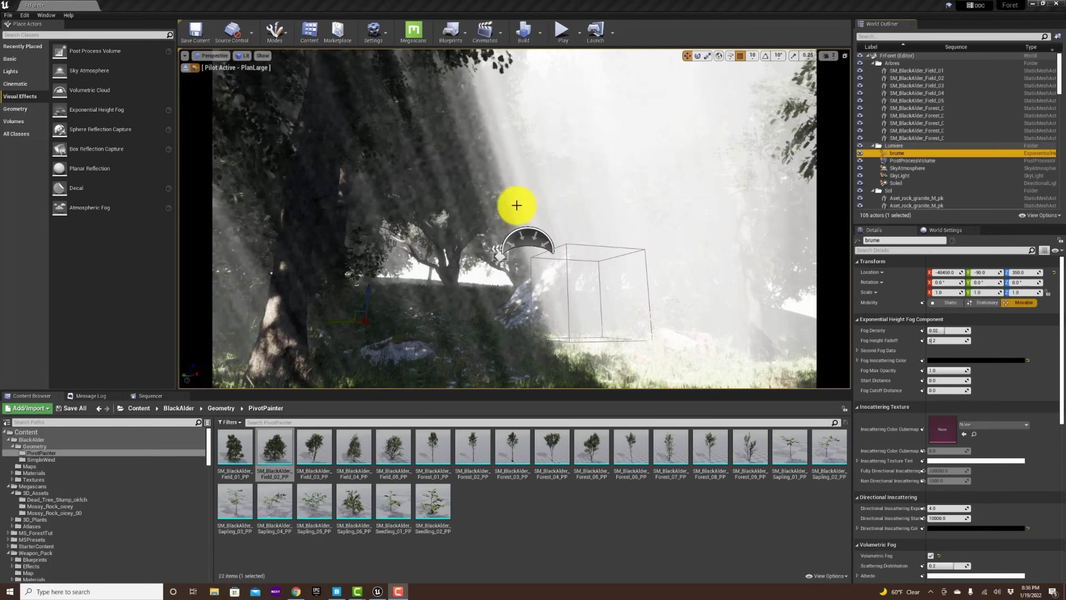
pyautogui.keyDown('ctrl'); pyautogui.click(507, 205); pyautogui.keyUp('ctrl')
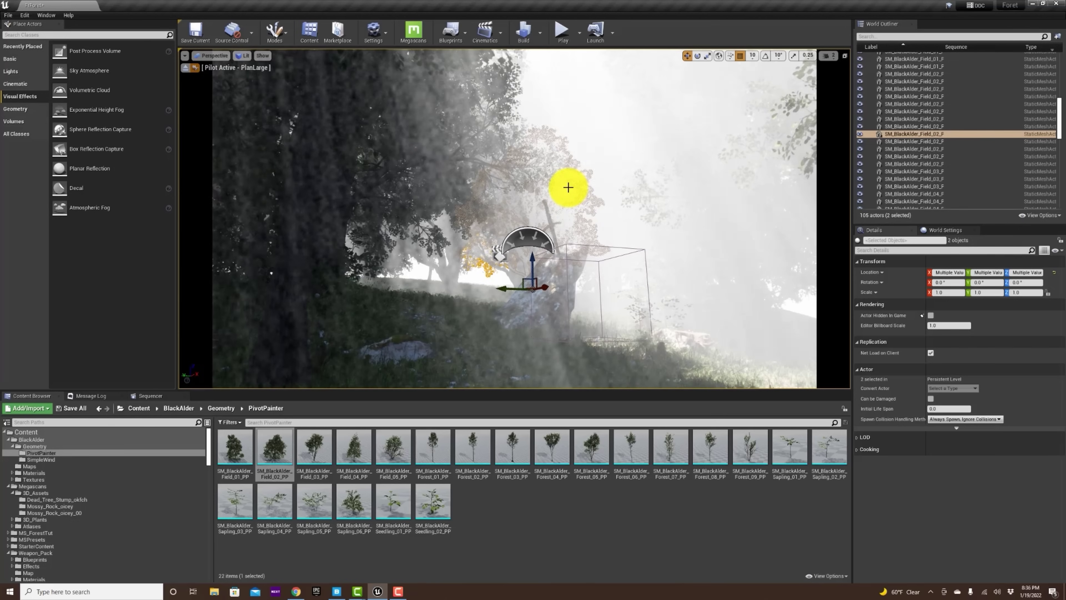
pyautogui.keyDown('ctrl'); pyautogui.click(571, 188); pyautogui.keyUp('ctrl')
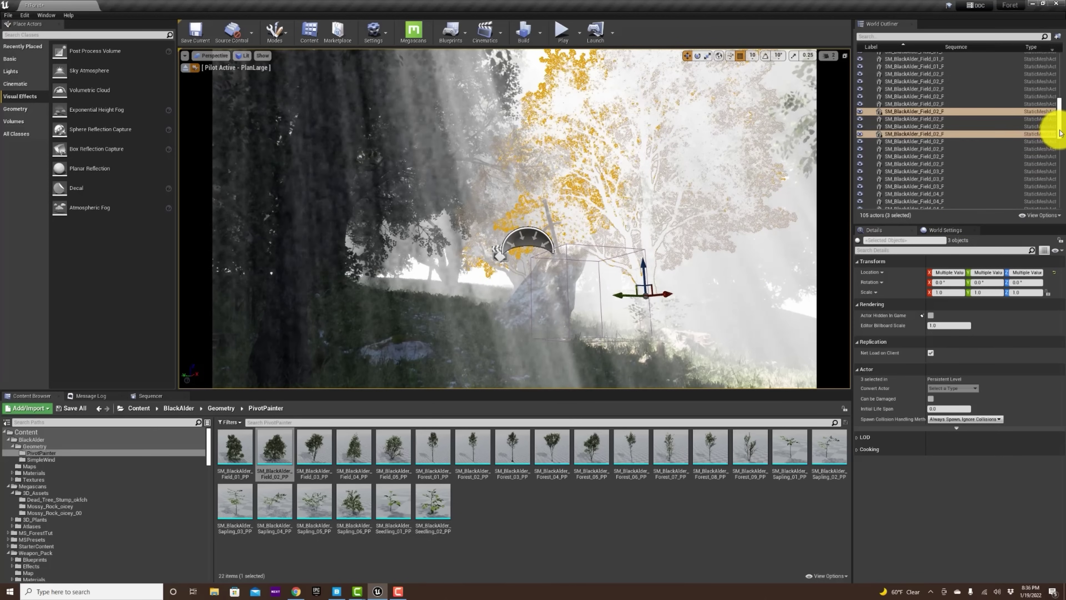
pyautogui.scroll(10, 1059, 132)
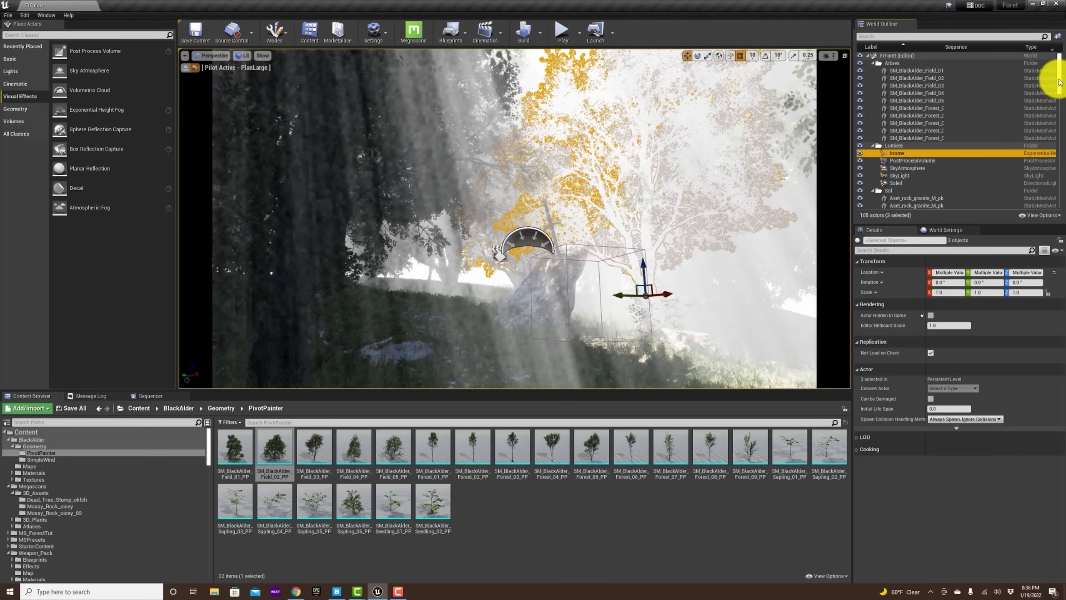
pyautogui.click(868, 55)
pyautogui.click(869, 56)
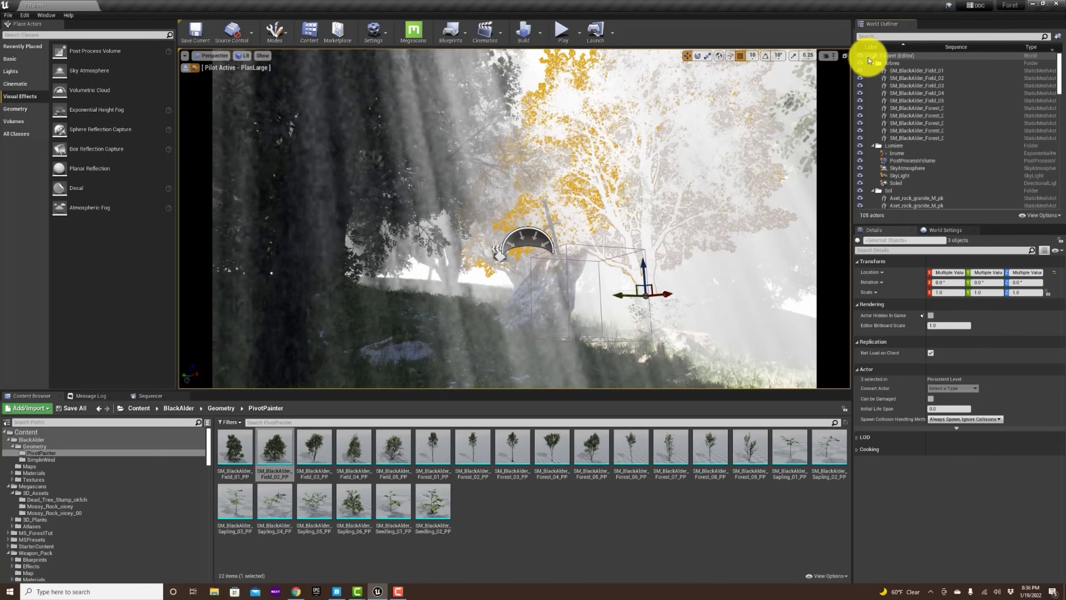
# Set the Soleil light's Volumetric Scattering Intensity to 20
pyautogui.click(903, 183)
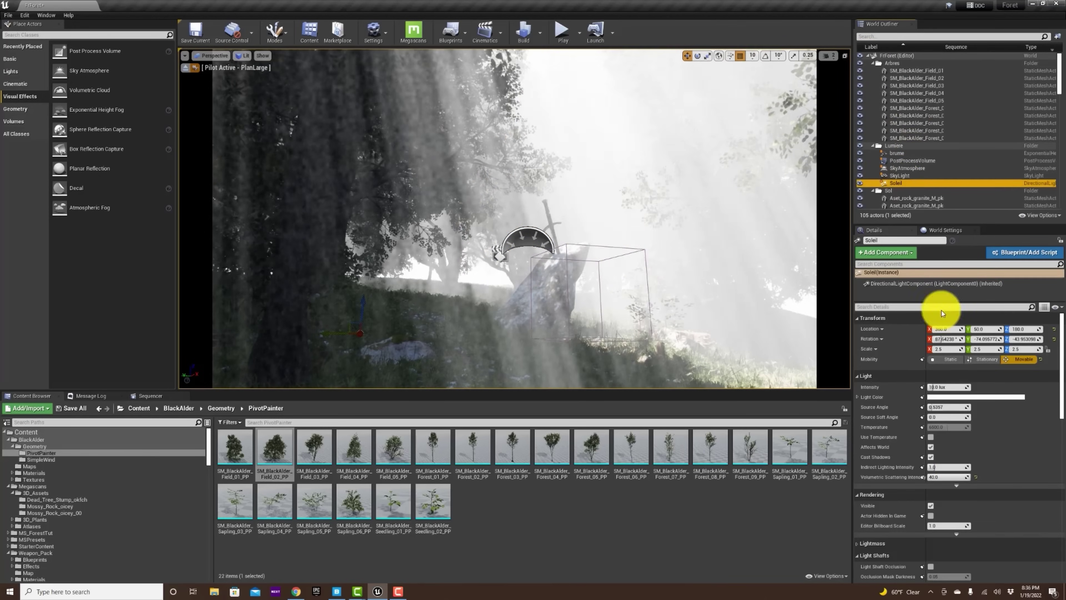
pyautogui.click(936, 475)
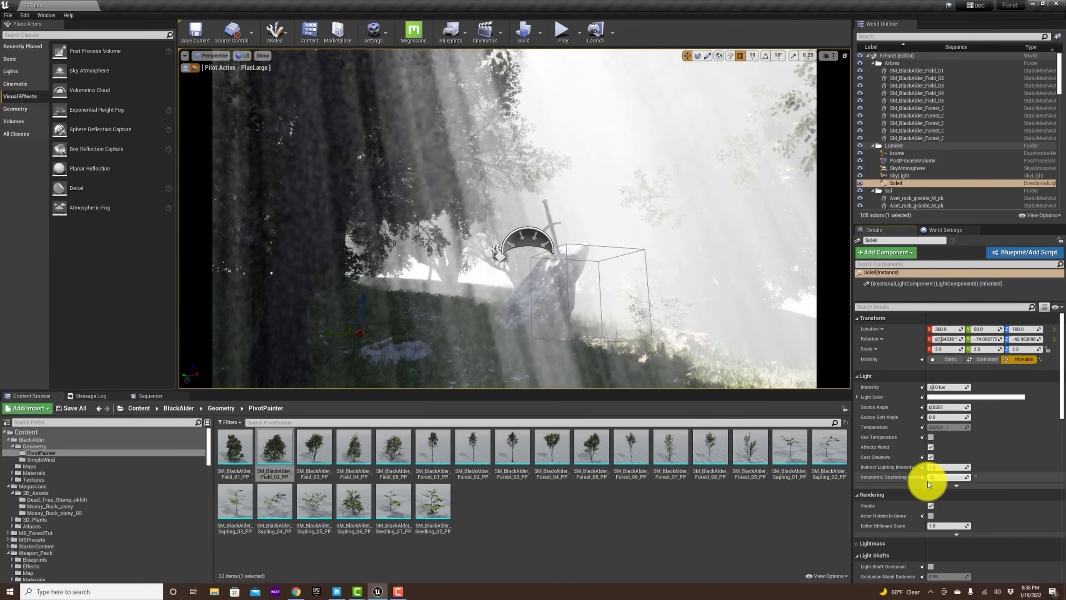
pyautogui.press('Return')
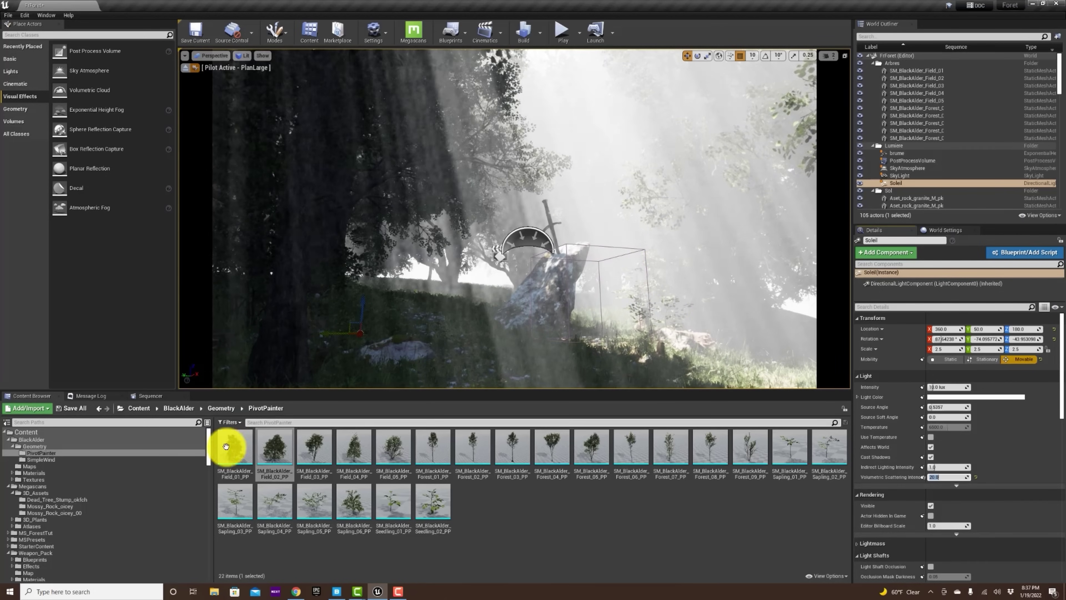
# Add a SM_BlackAlder_Field_02_PP tree and position it beside the rock so its foliage frames the sunlit side of the clearing
pyautogui.moveTo(299, 446); pyautogui.dragTo(725, 333)
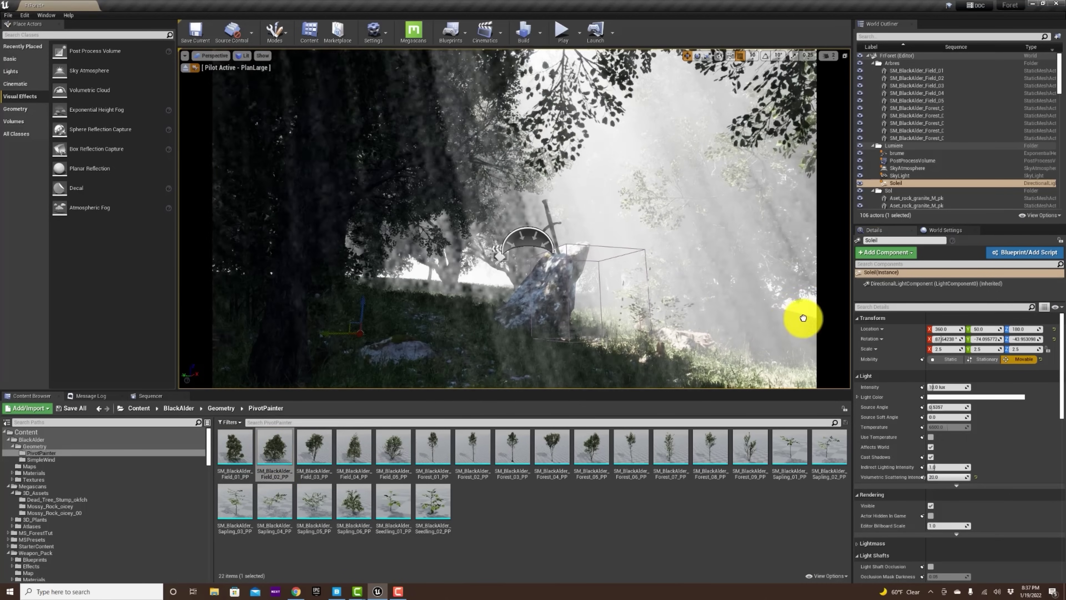
pyautogui.moveTo(701, 370); pyautogui.dragTo(772, 341)
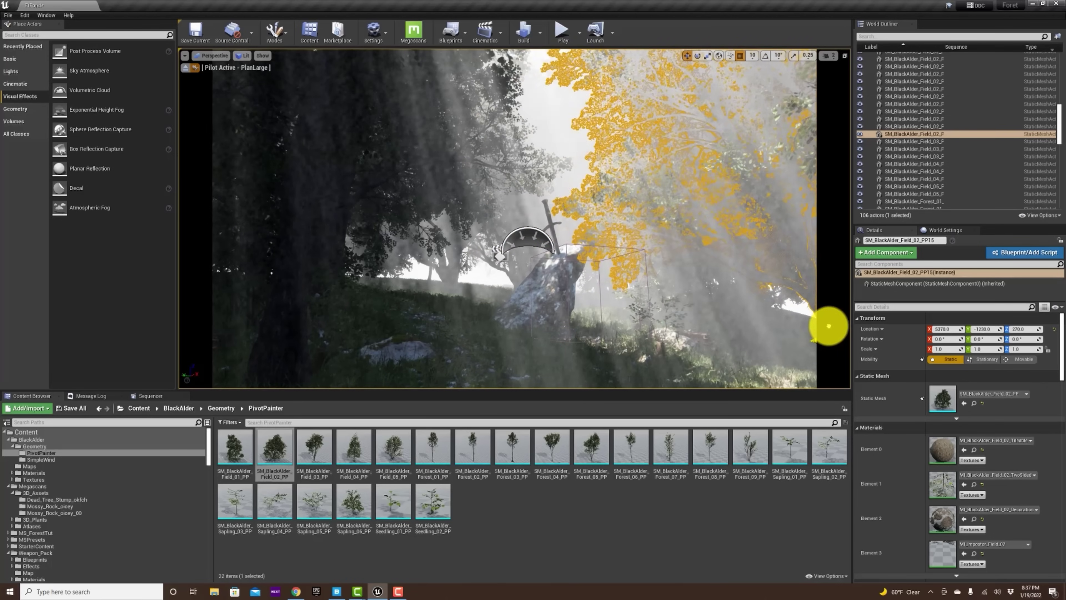
pyautogui.moveTo(811, 343); pyautogui.dragTo(1059, 446)
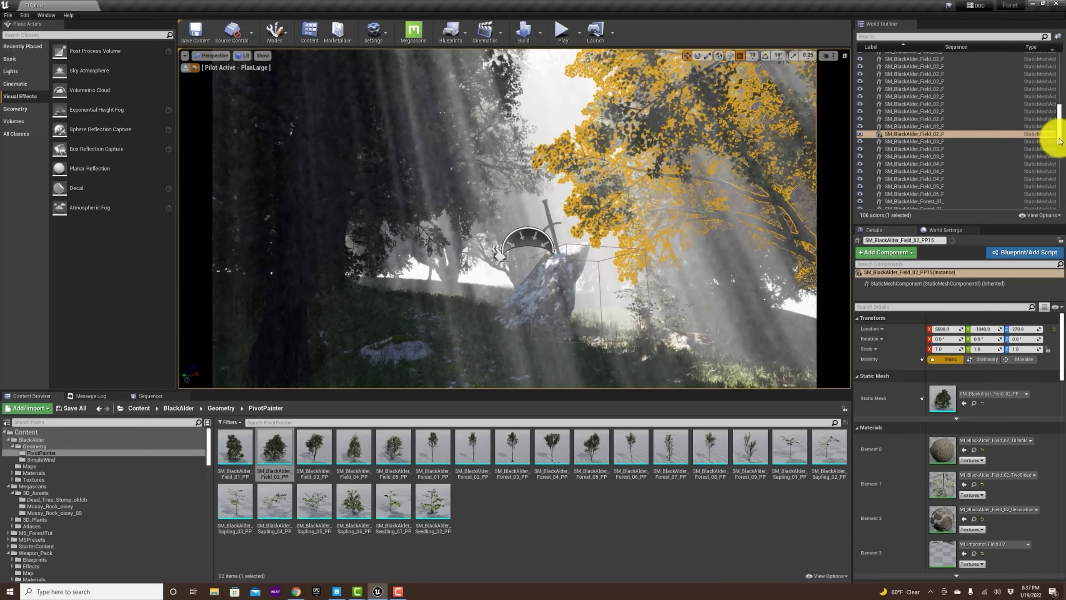
# Reduce the Soleil directional light's Intensity to tone down the bright sunbeams
pyautogui.moveTo(1058, 141); pyautogui.dragTo(1054, 71)
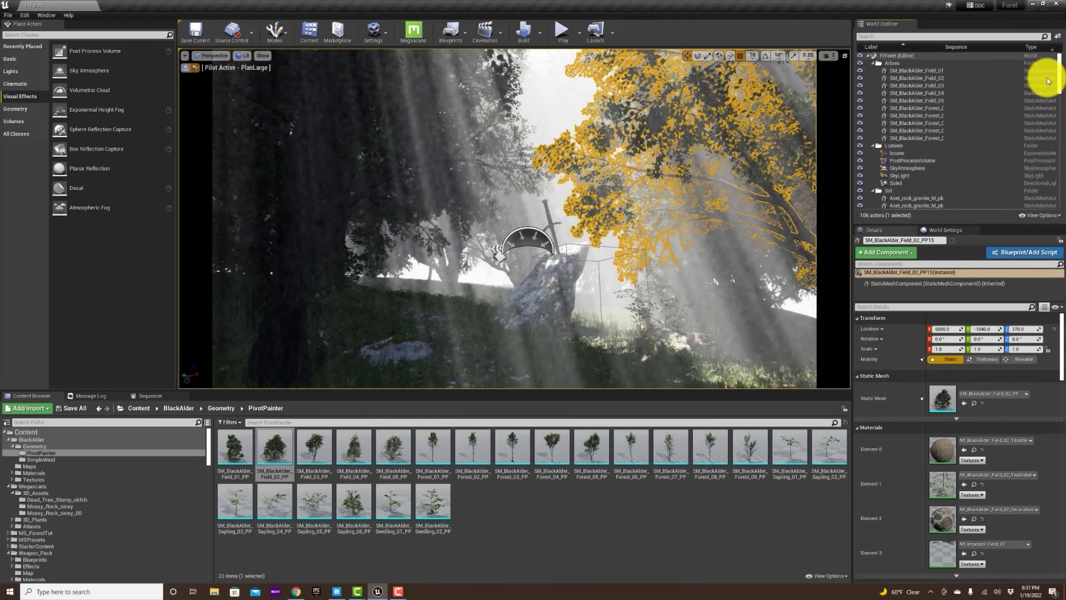
pyautogui.click(906, 183)
pyautogui.moveTo(939, 388); pyautogui.dragTo(945, 389)
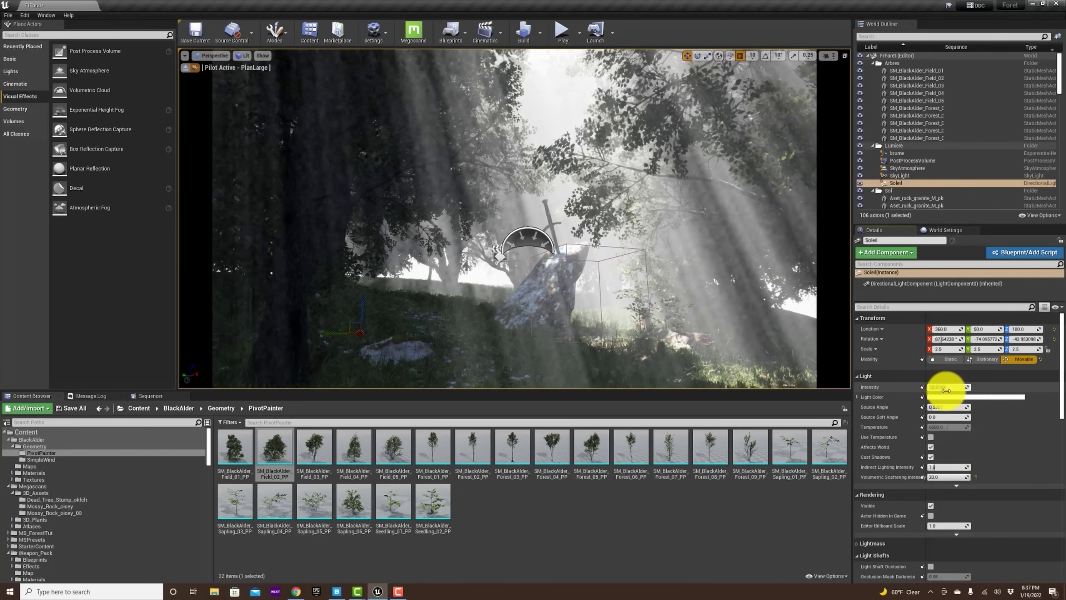
pyautogui.moveTo(946, 391); pyautogui.dragTo(946, 391)
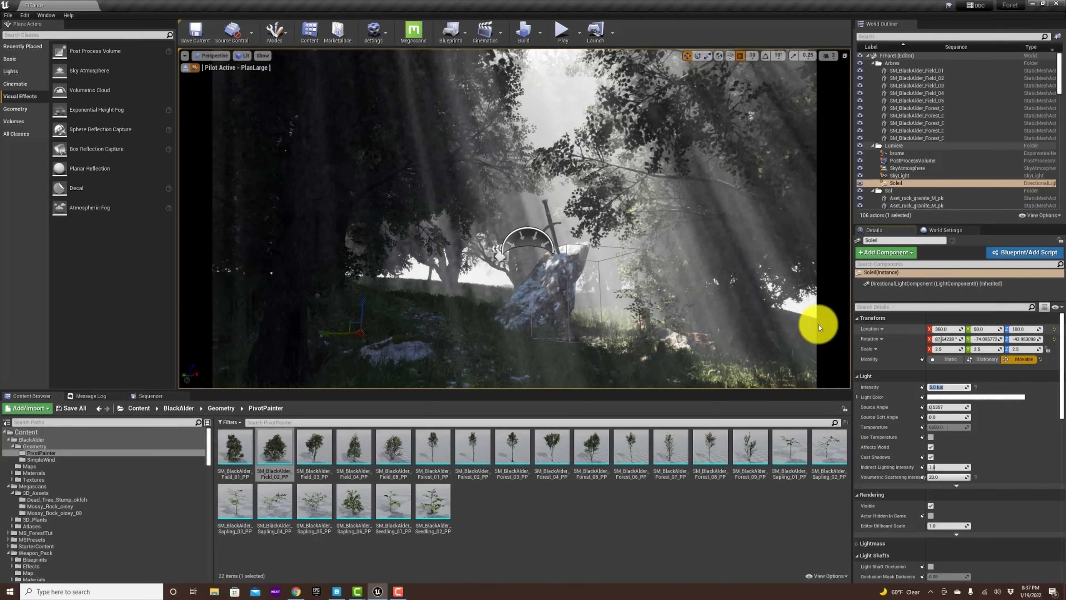
pyautogui.click(945, 387)
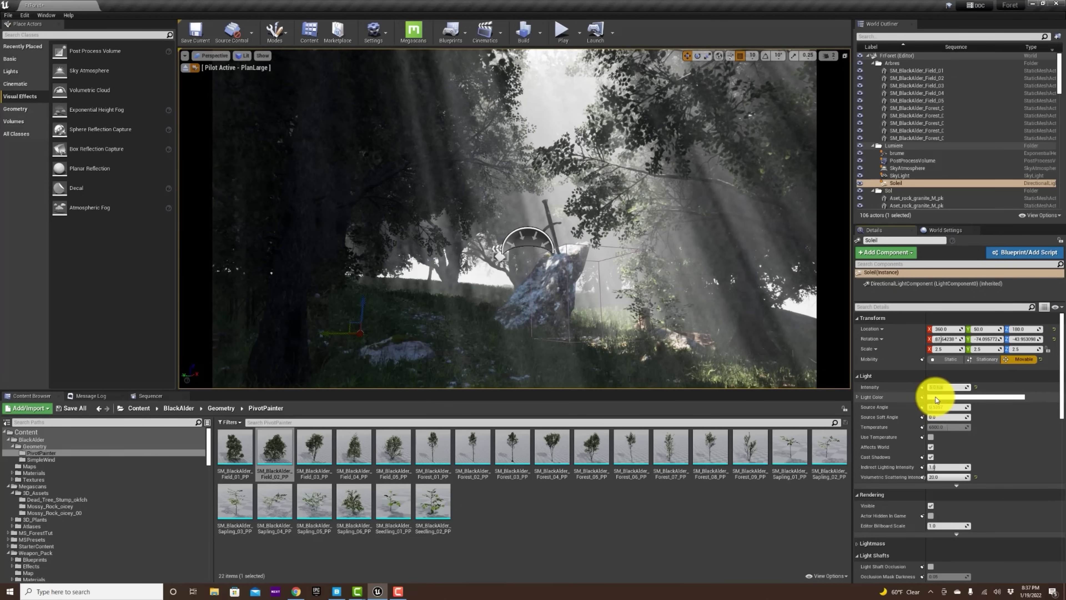
# Set the Soleil light's colour to a pale warm yellow with hue about 45 and saturation about 0.16
pyautogui.click(935, 396)
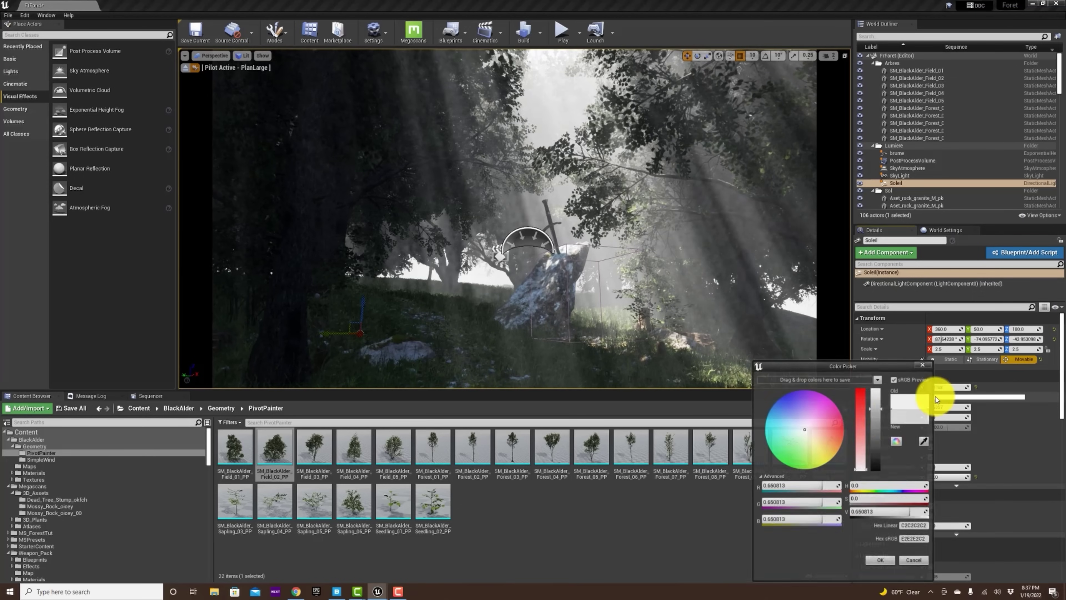
pyautogui.click(813, 439)
pyautogui.click(812, 438)
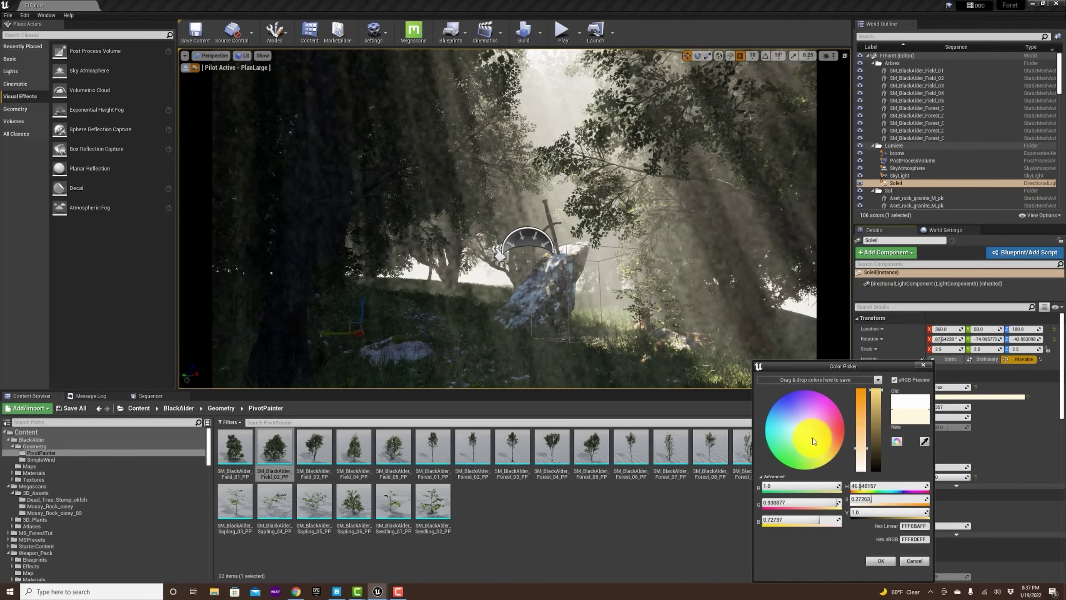
pyautogui.click(810, 434)
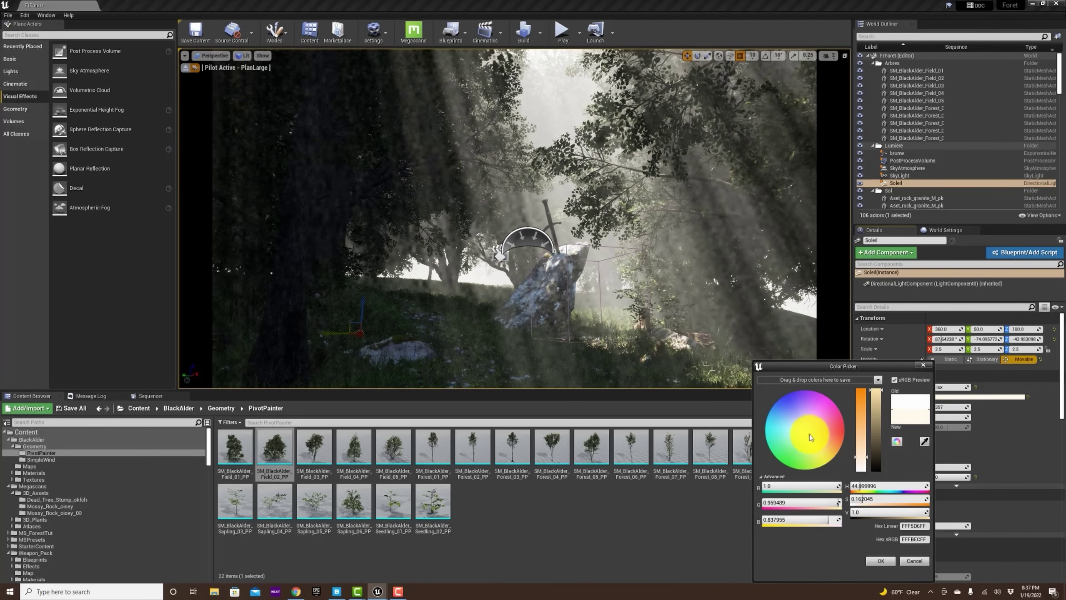
pyautogui.click(884, 560)
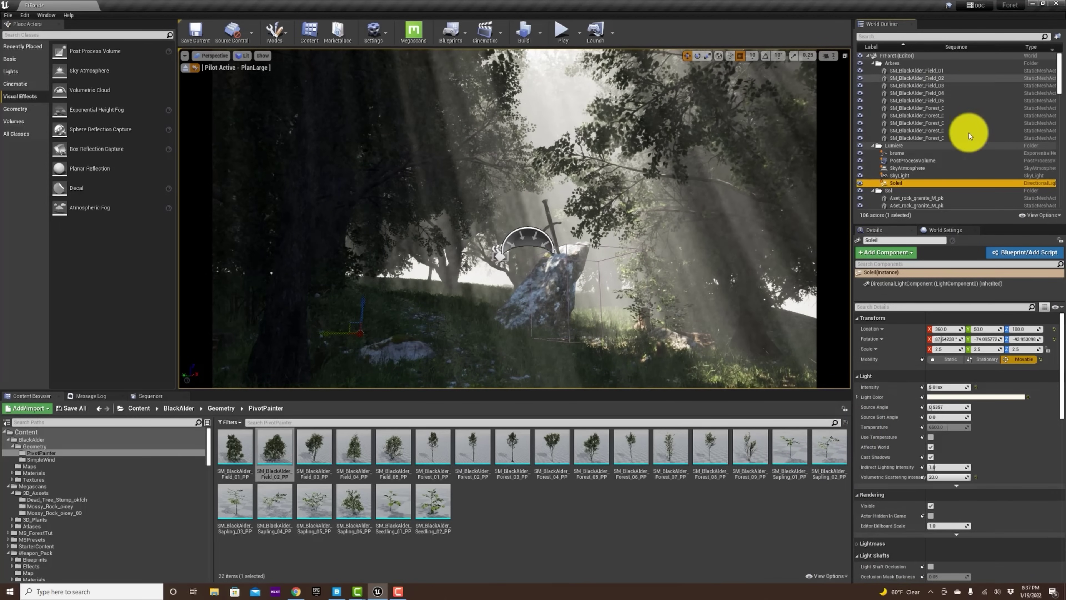
# Recapture the scene for the SkyLight to match the updated sunlight
pyautogui.click(906, 176)
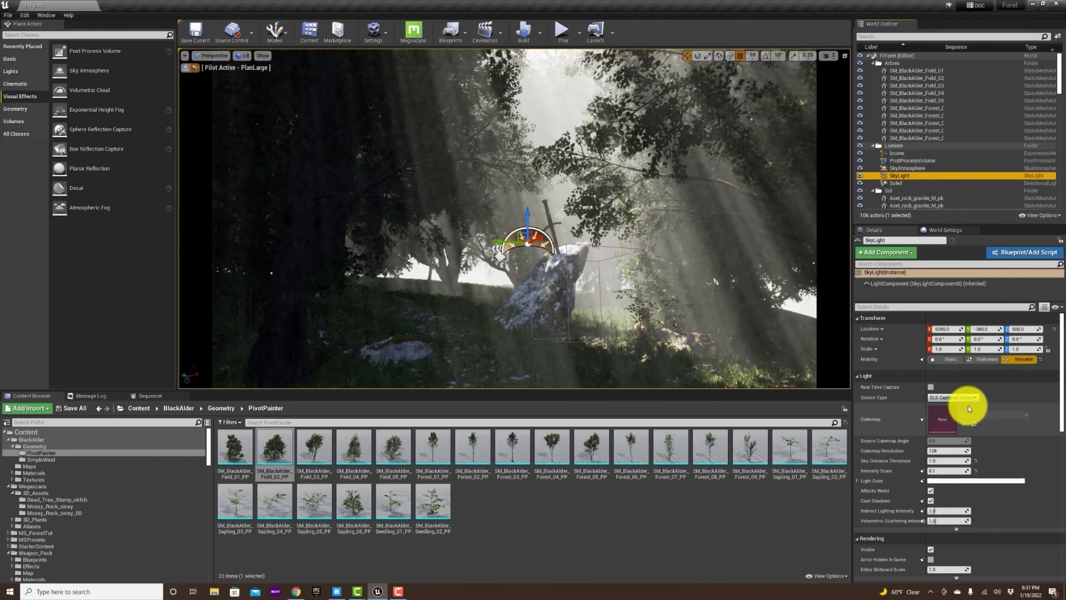
pyautogui.scroll(-2, 936, 461)
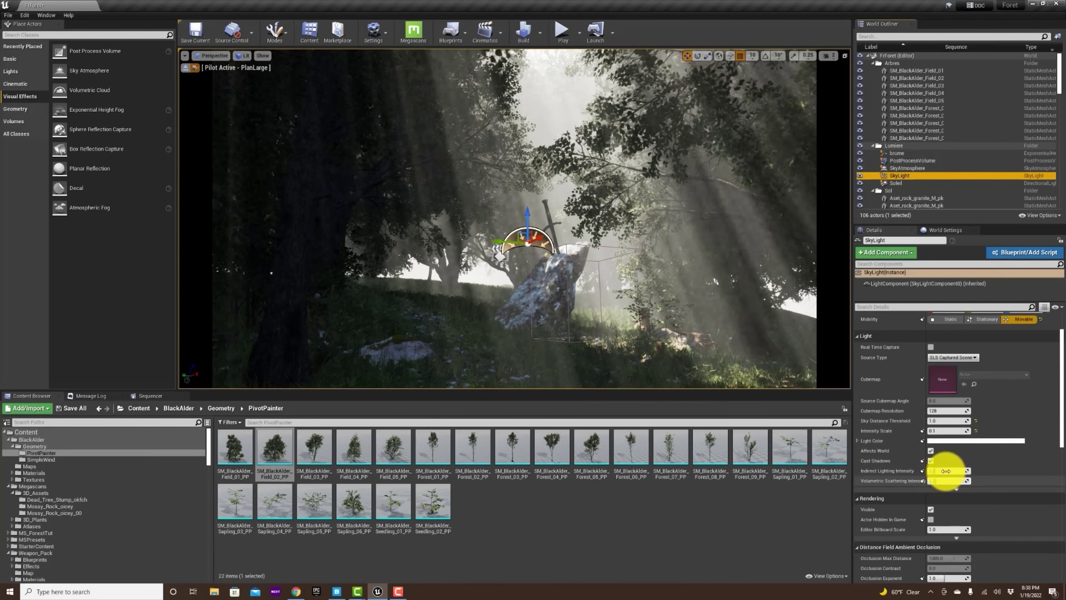
pyautogui.scroll(-6, 982, 464)
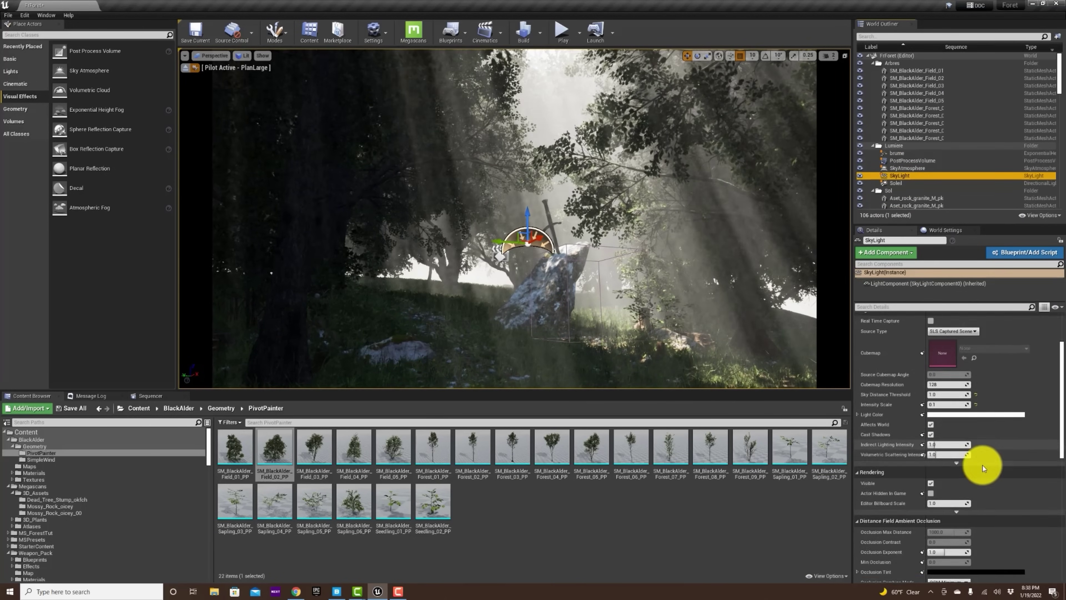
pyautogui.scroll(-9, 982, 464)
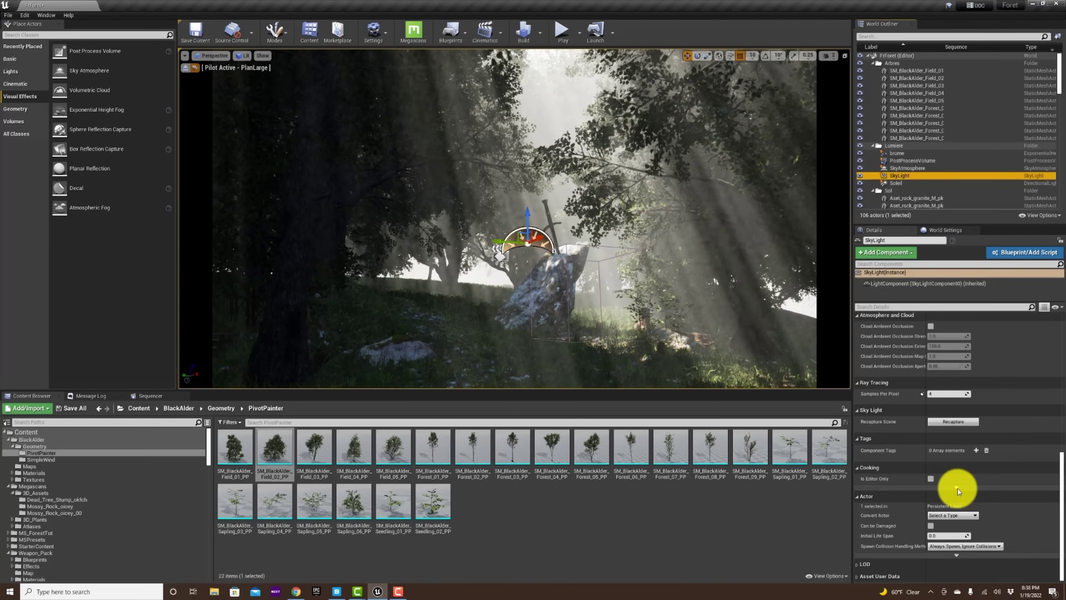
pyautogui.scroll(3, 973, 509)
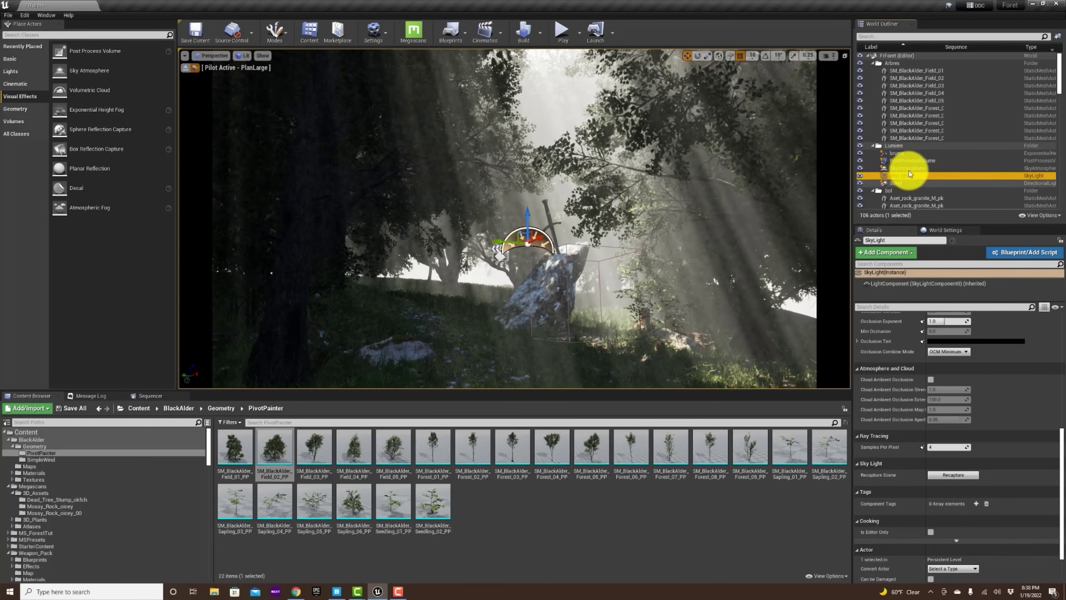
pyautogui.scroll(-3, 911, 177)
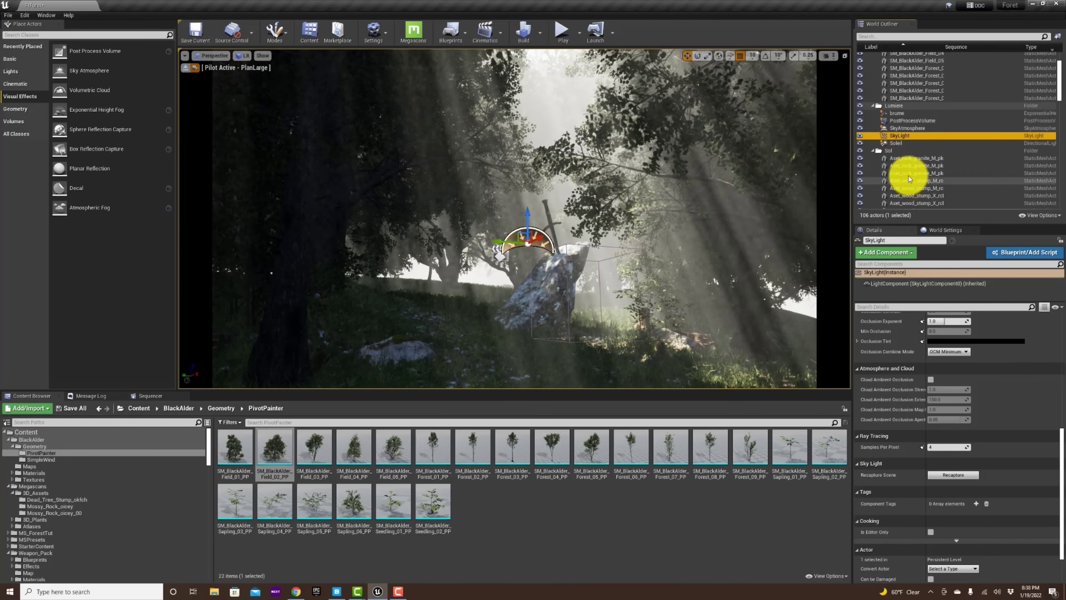
pyautogui.click(957, 477)
pyautogui.moveTo(1060, 440); pyautogui.dragTo(1048, 317)
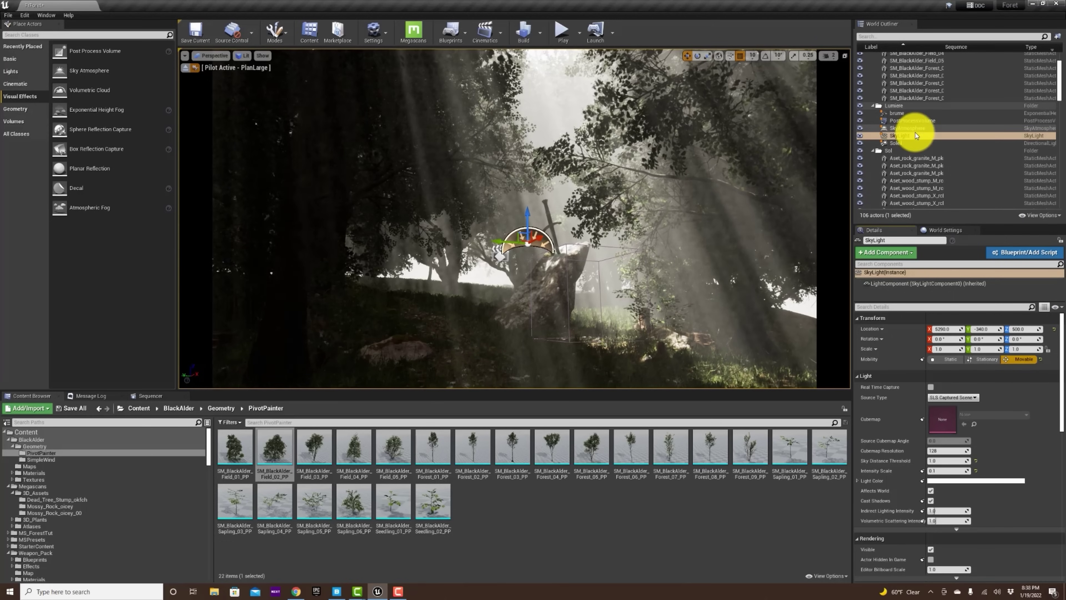
# Filter the PostProcessVolume's properties for "expo" and raise its Exposure Compensation
pyautogui.click(912, 120)
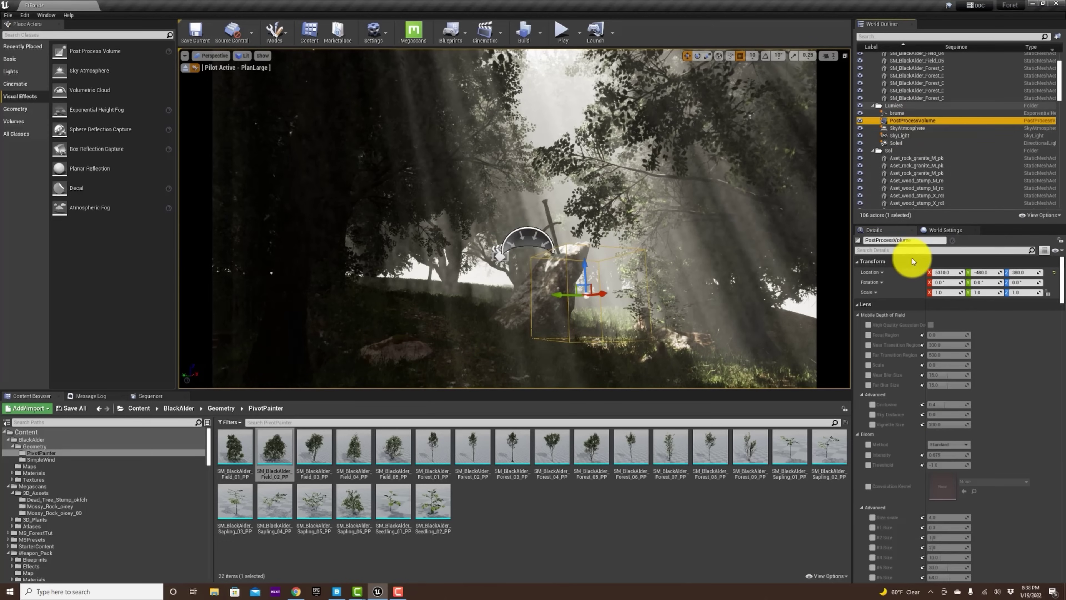
pyautogui.click(893, 251)
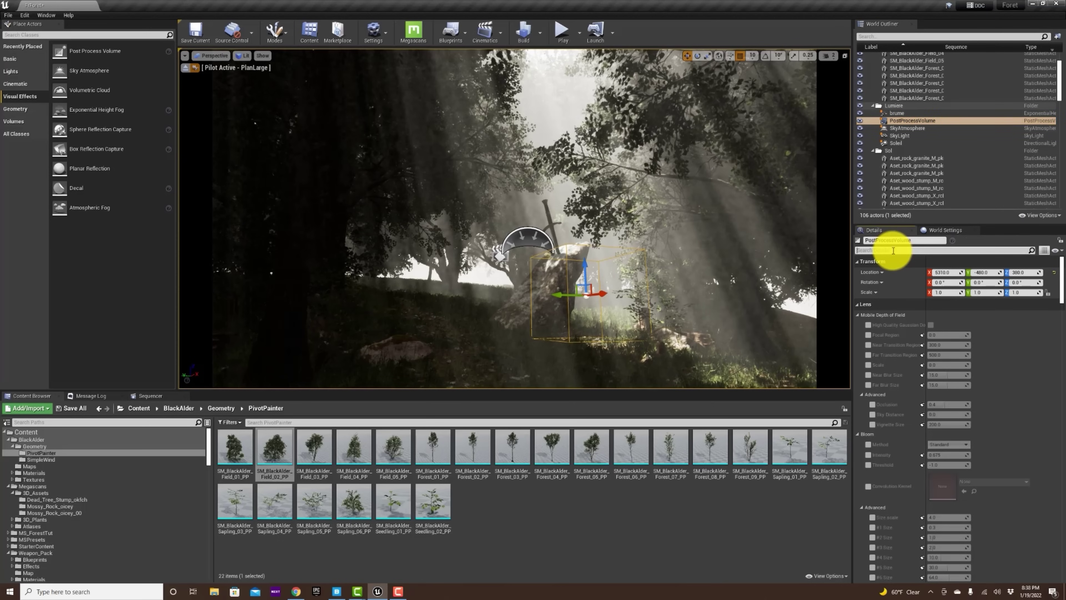
pyautogui.write('expo')
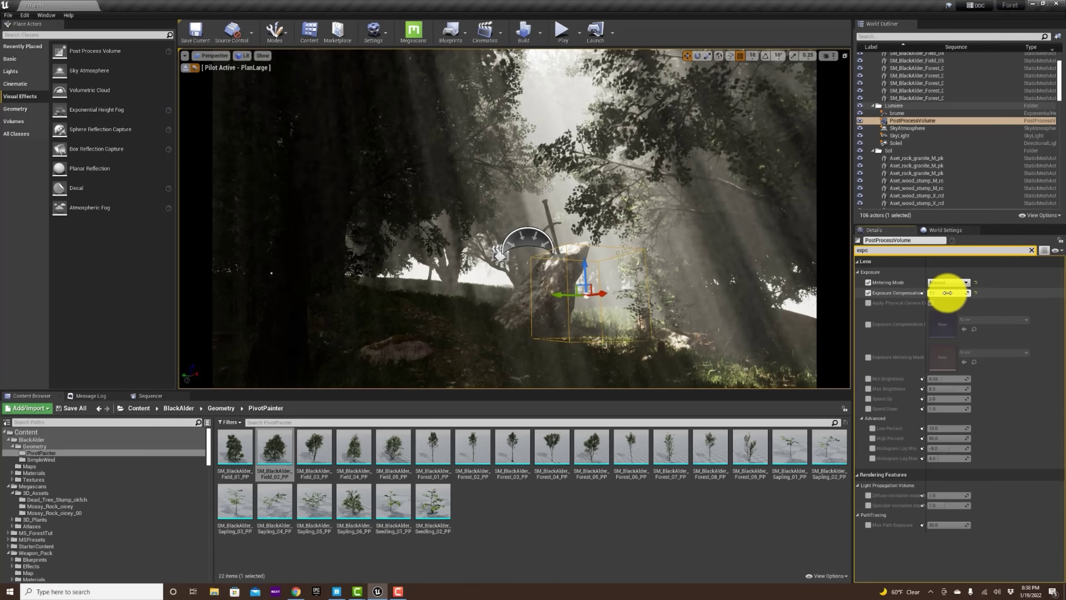
pyautogui.moveTo(947, 292); pyautogui.dragTo(947, 292)
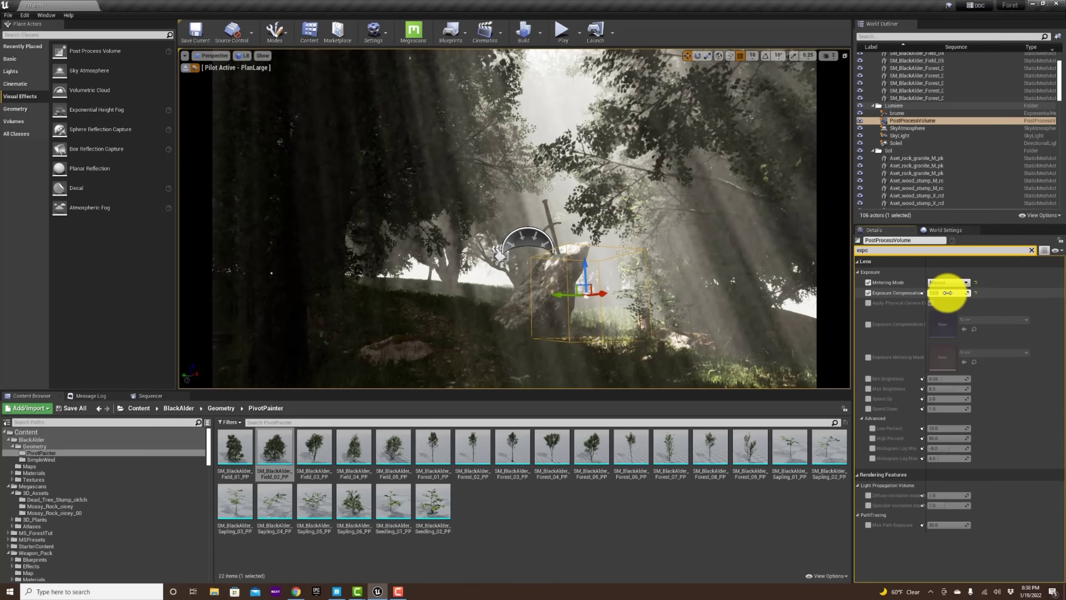
# Clear the "expo" property filter on the SkyLight and recapture the scene again
pyautogui.click(903, 135)
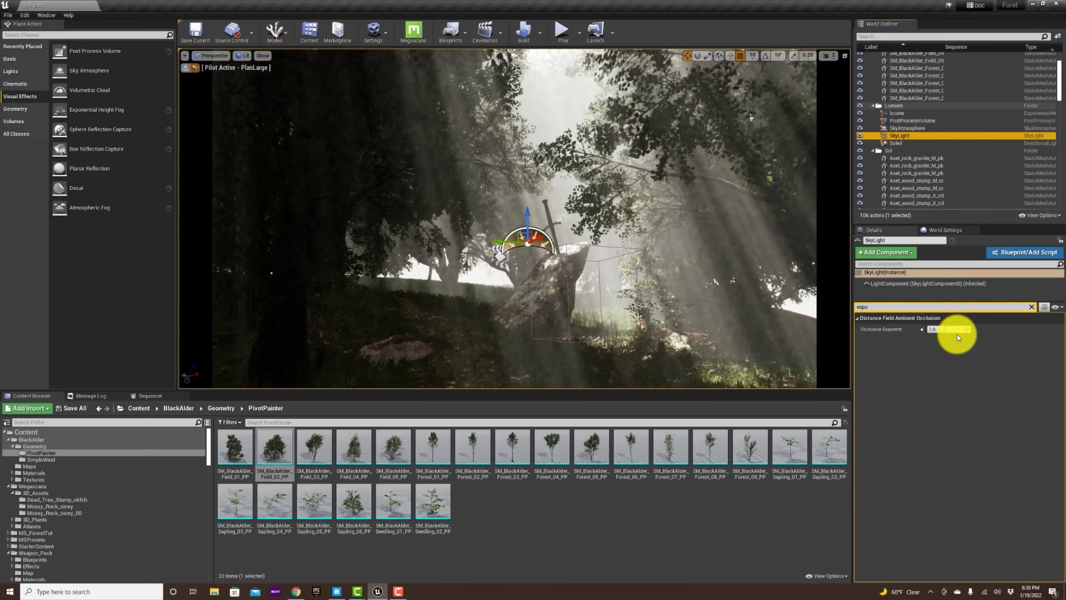
pyautogui.click(1032, 308)
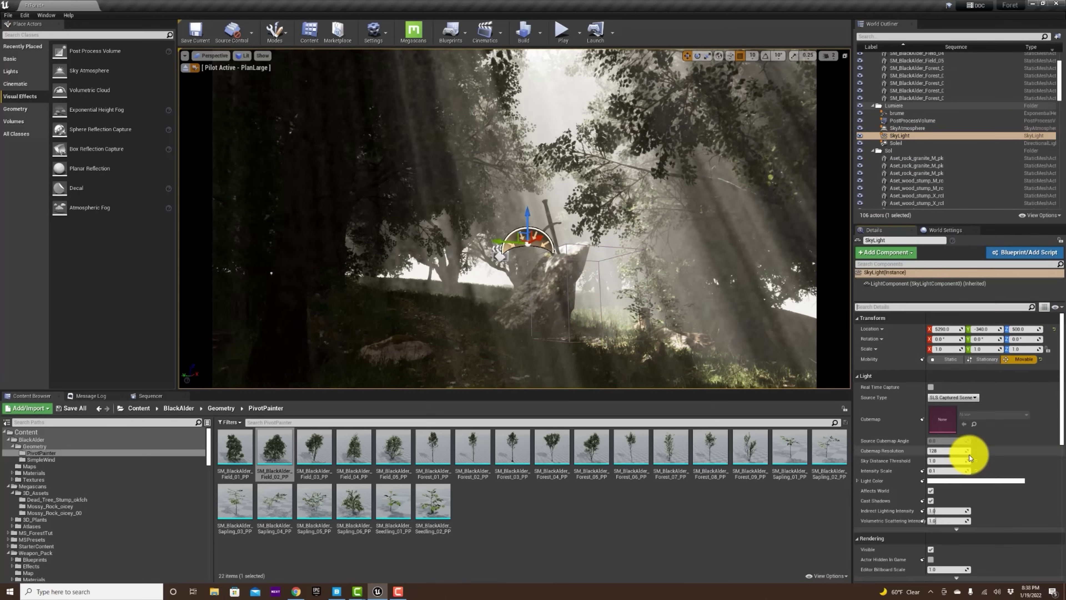
pyautogui.scroll(-4, 969, 455)
pyautogui.click(972, 479)
pyautogui.scroll(-2, 961, 554)
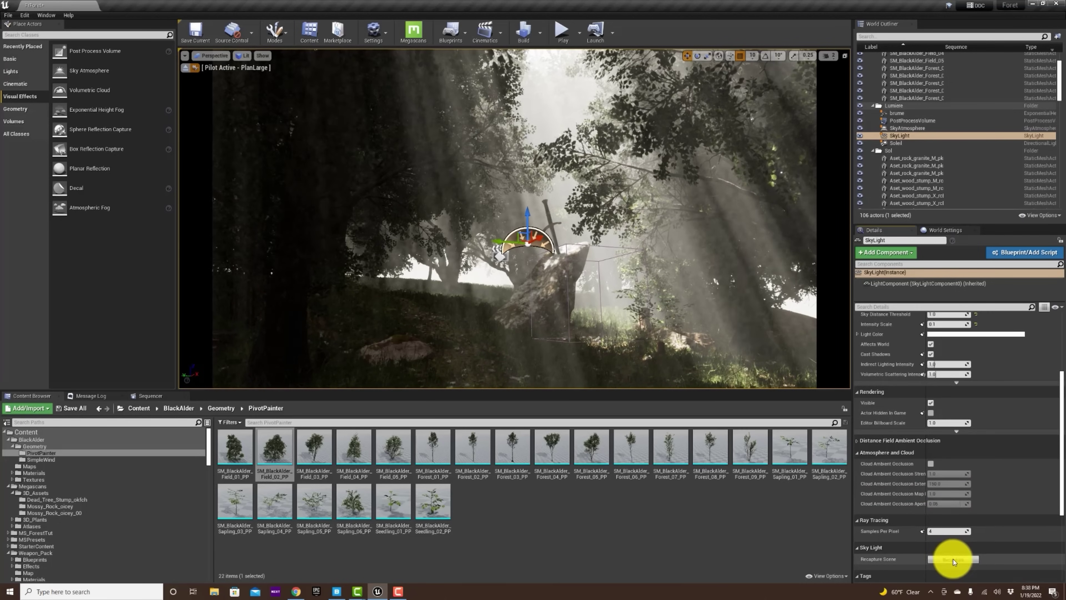
pyautogui.click(953, 558)
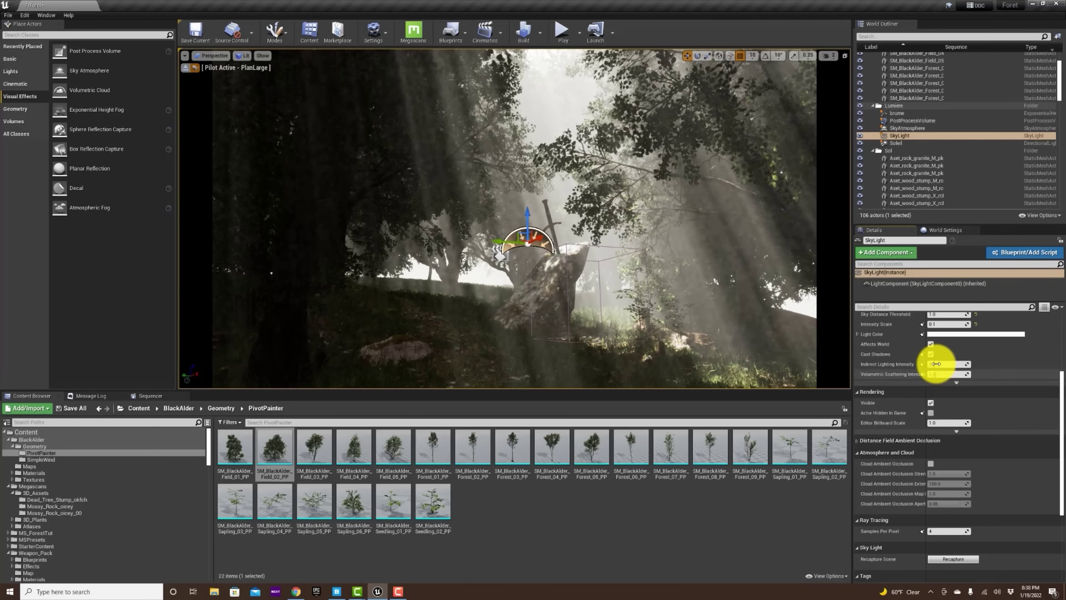
# Raise the SkyLight's Indirect Lighting Intensity to about 2.3
pyautogui.moveTo(938, 364); pyautogui.dragTo(872, 347)
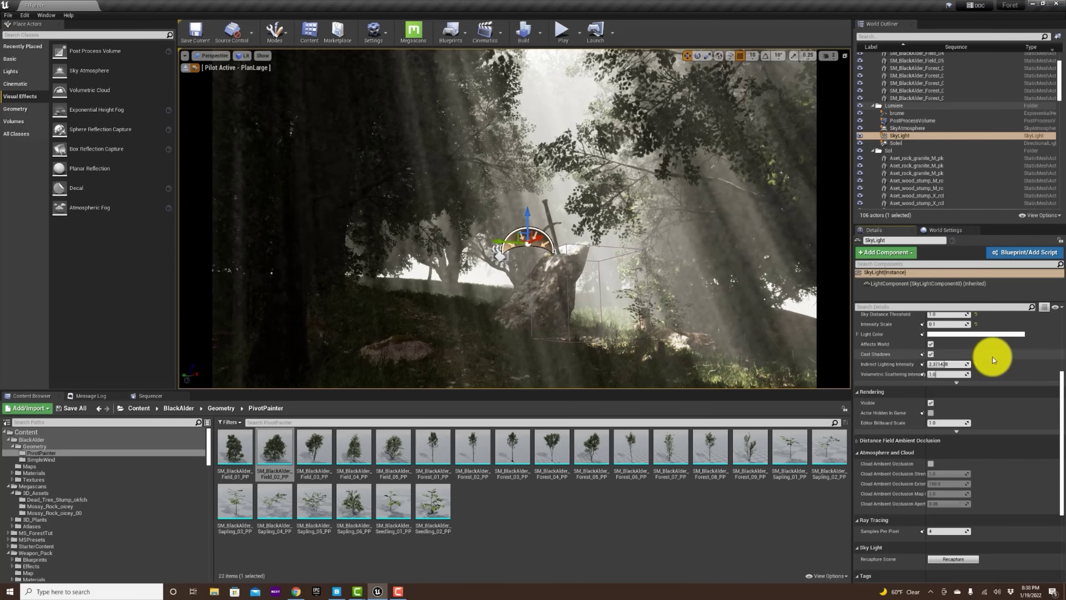
pyautogui.scroll(5, 1054, 365)
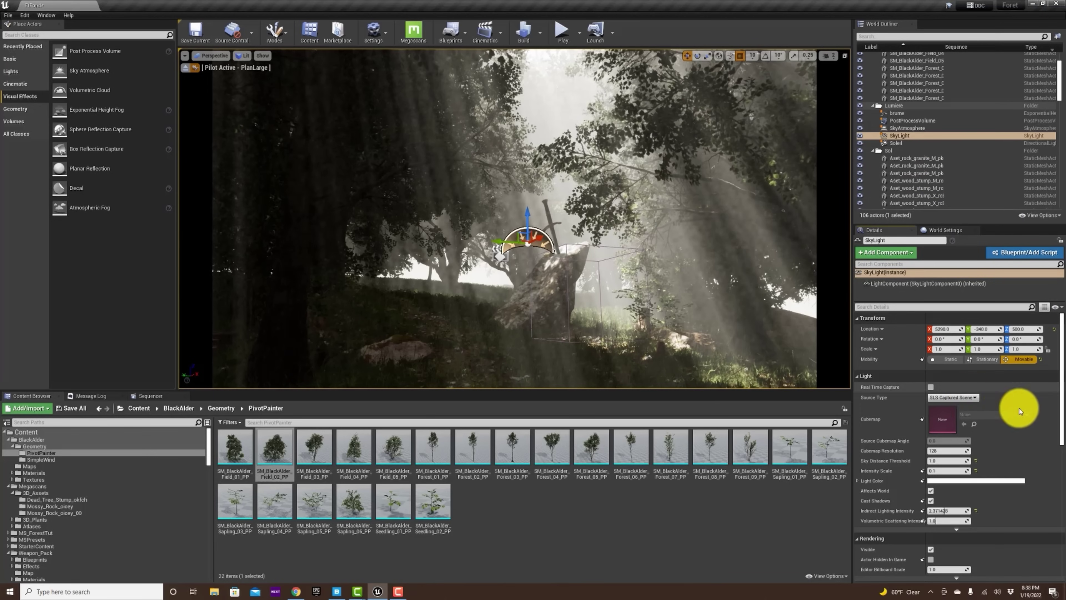
pyautogui.scroll(-10, 1047, 393)
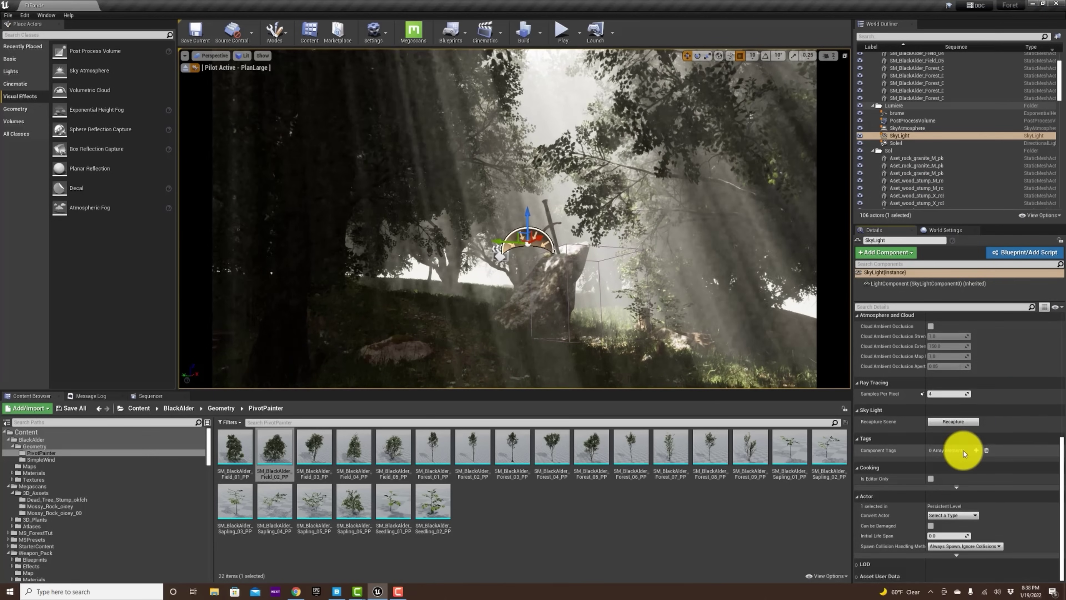
pyautogui.scroll(3, 964, 451)
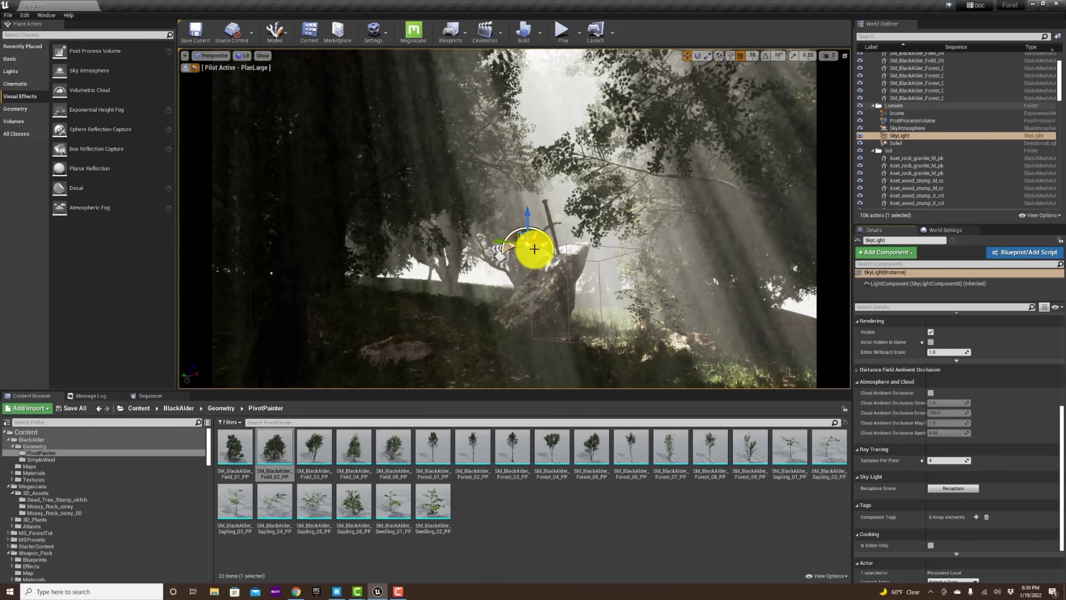
# Set the brume height fog's Fog Density to about 0.02 and adjust its Fog Height Falloff
pyautogui.press('Escape')
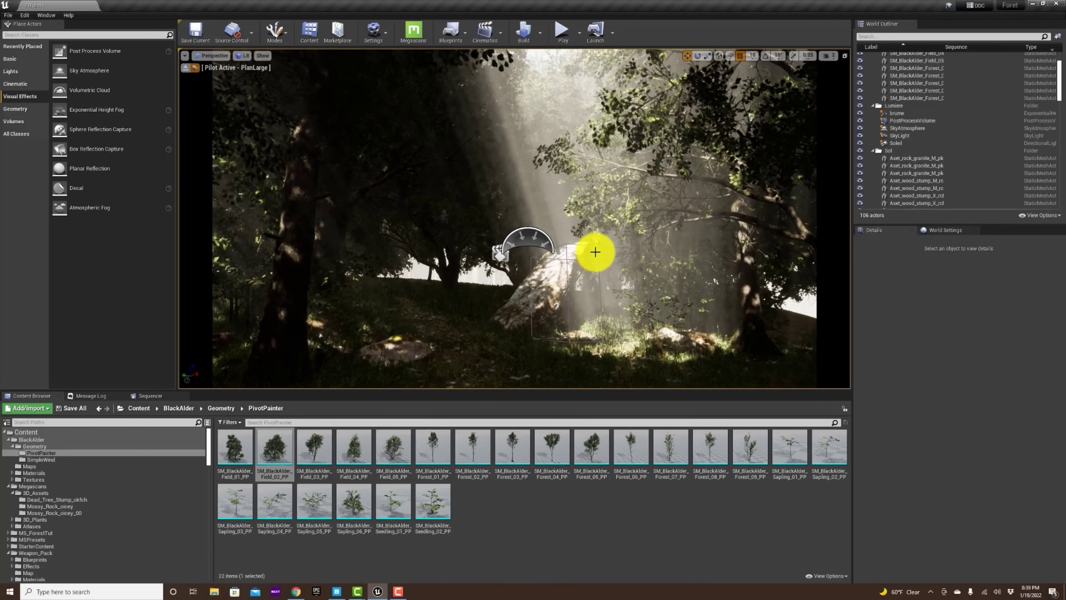
pyautogui.click(623, 254)
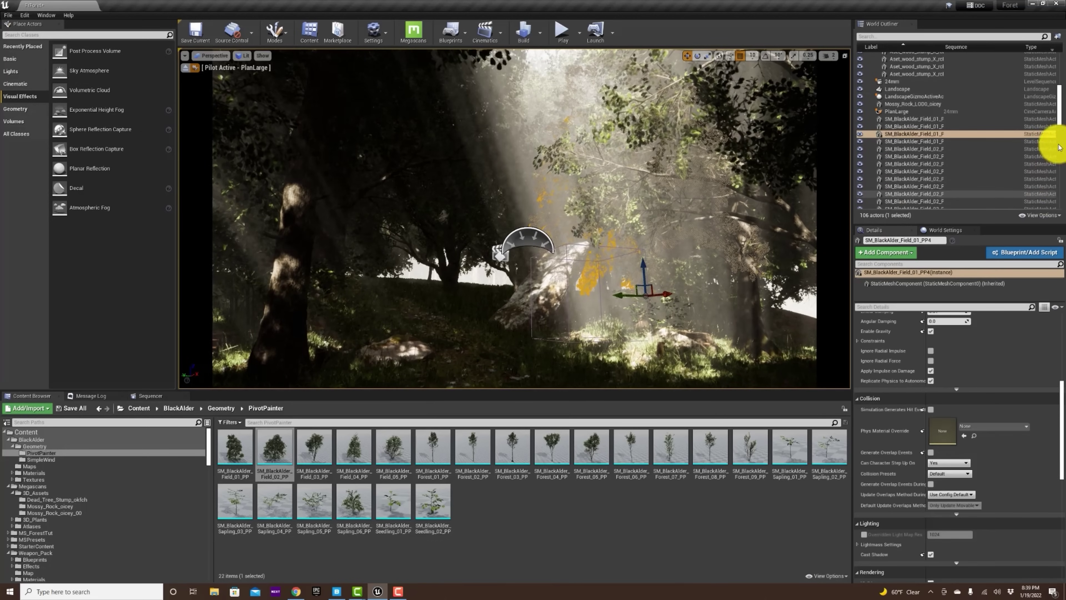
pyautogui.moveTo(1059, 107); pyautogui.dragTo(1054, 71)
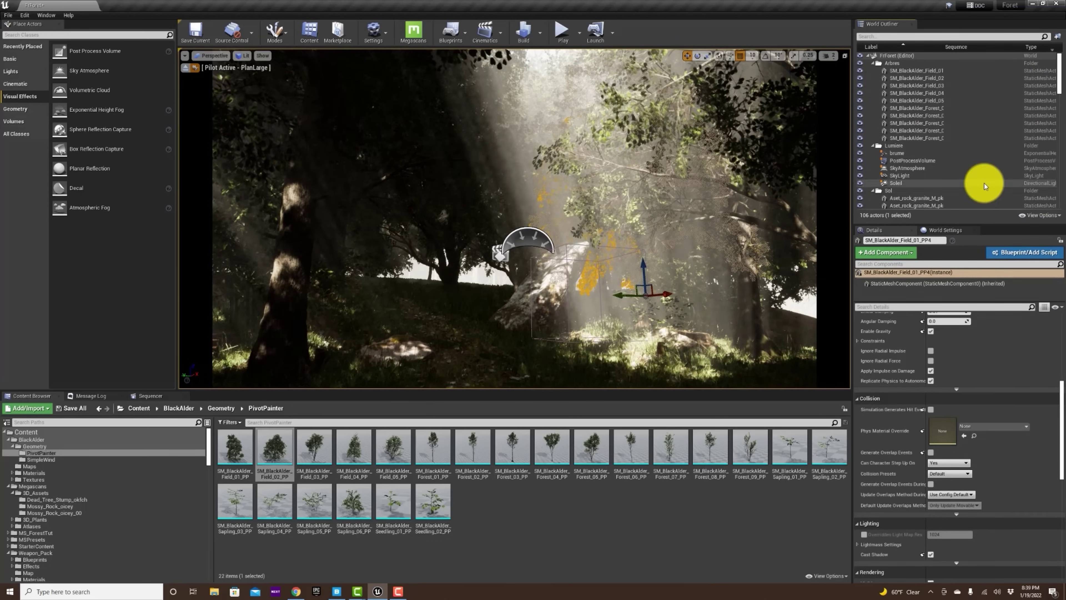
pyautogui.click(922, 154)
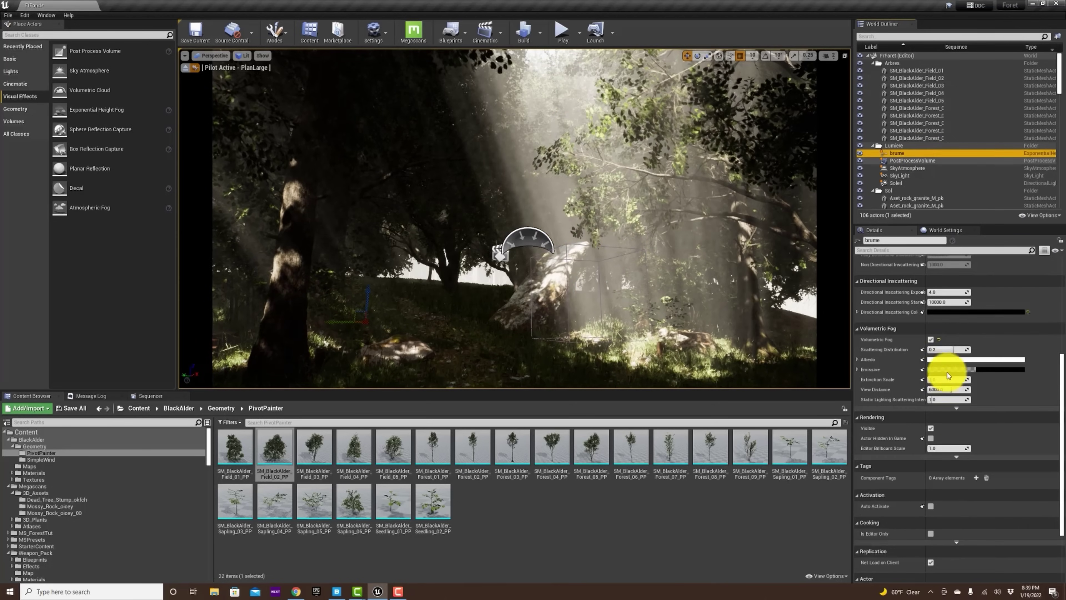
pyautogui.scroll(5, 945, 331)
pyautogui.moveTo(944, 330)
pyautogui.mouseDown()
pyautogui.moveTo(957, 330)
pyautogui.moveTo(939, 339)
pyautogui.mouseUp()
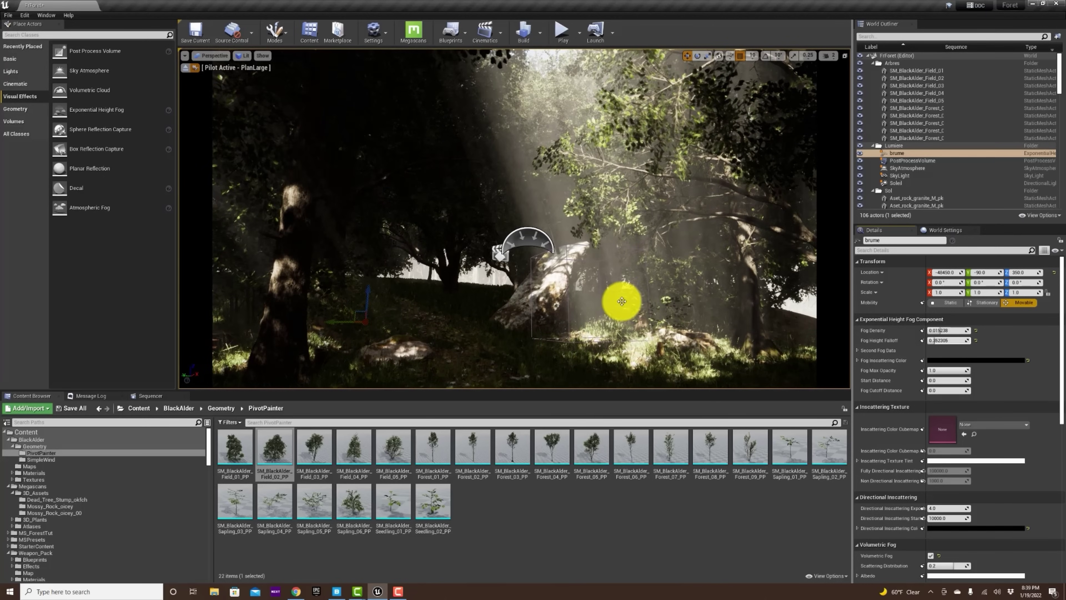
# Show the PlanLarge shot's sequence and shift the mossy rock to about X 5190, Y -610, Z 240
pyautogui.click(154, 395)
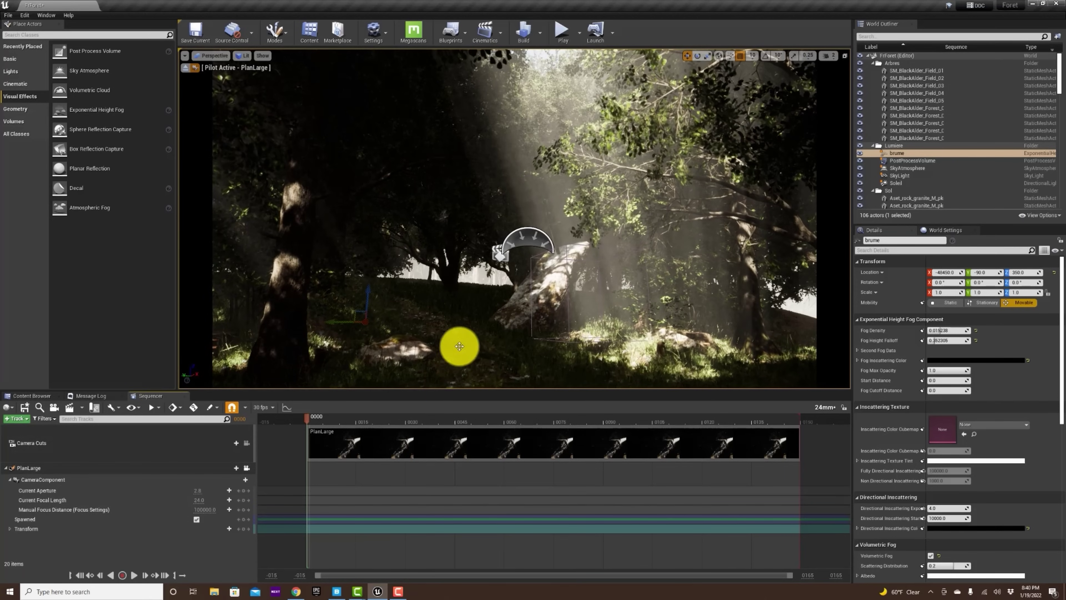
pyautogui.moveTo(482, 314); pyautogui.dragTo(576, 308)
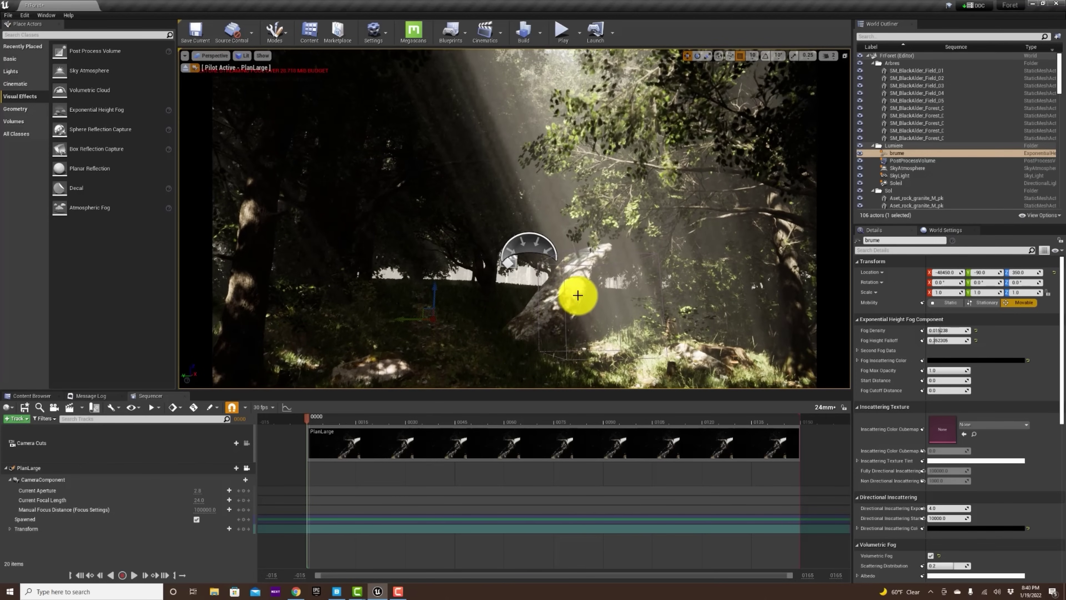
pyautogui.click(577, 295)
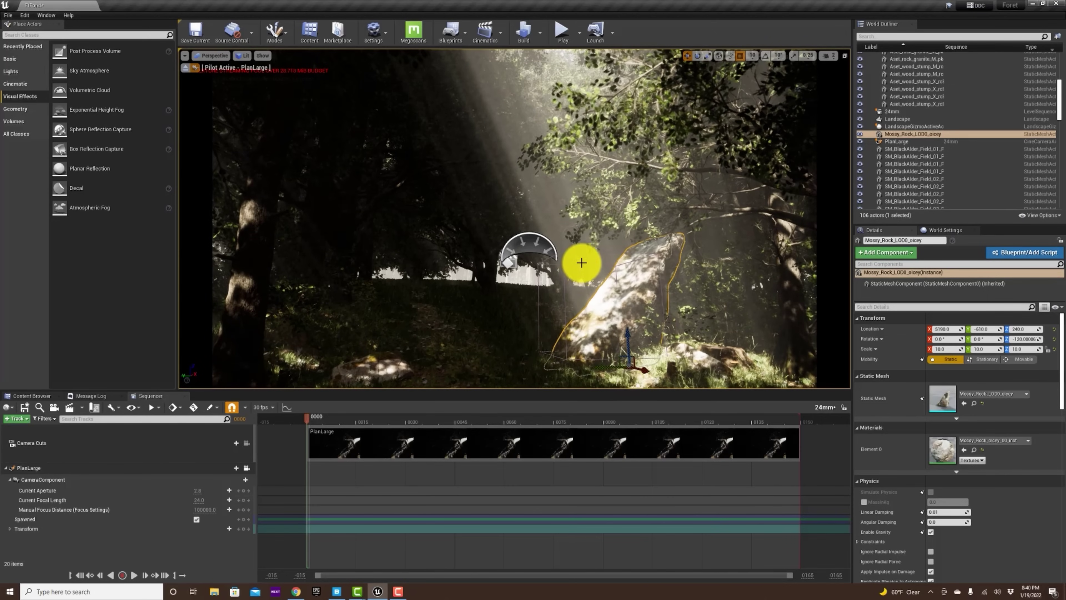
# Reposition the sword to about X 5222, Y -612, Z 877 so its blade sits in the moved rock
pyautogui.click(597, 290)
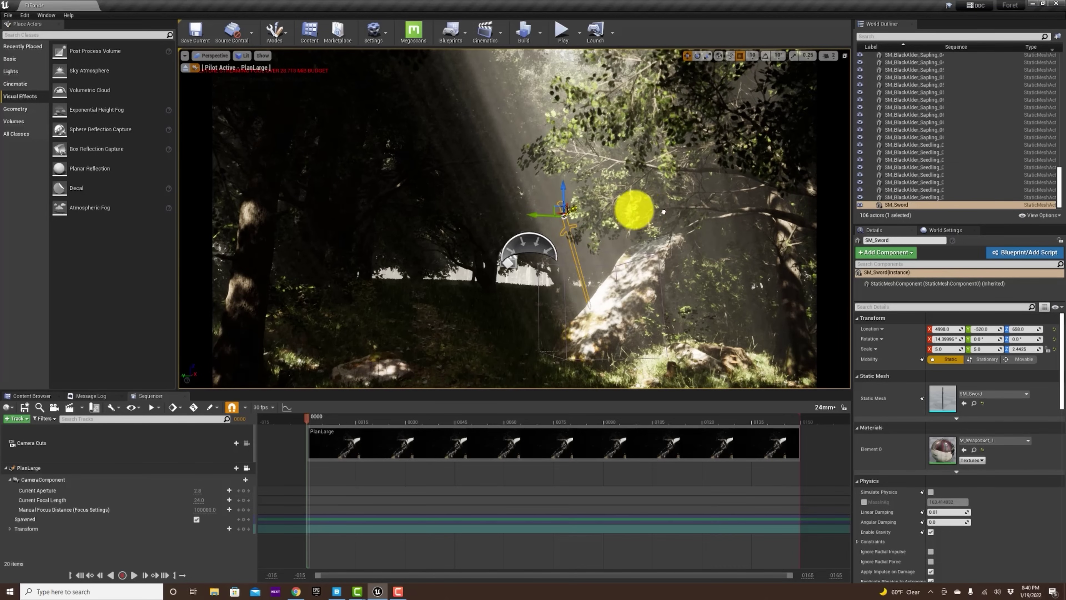
pyautogui.moveTo(940, 341); pyautogui.dragTo(984, 350)
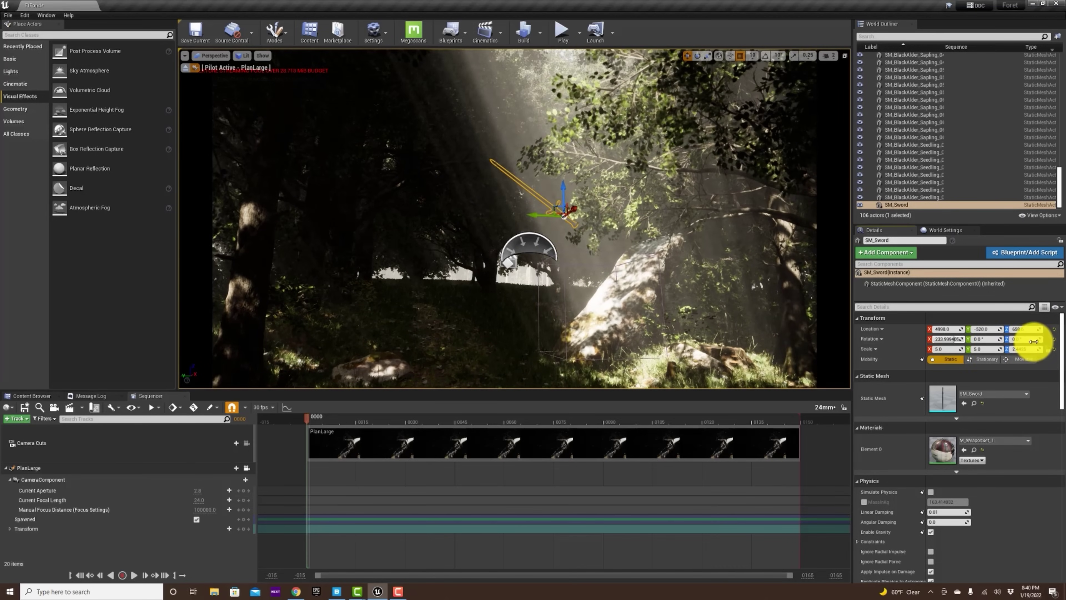
pyautogui.hotkey('ctrl', 'z')
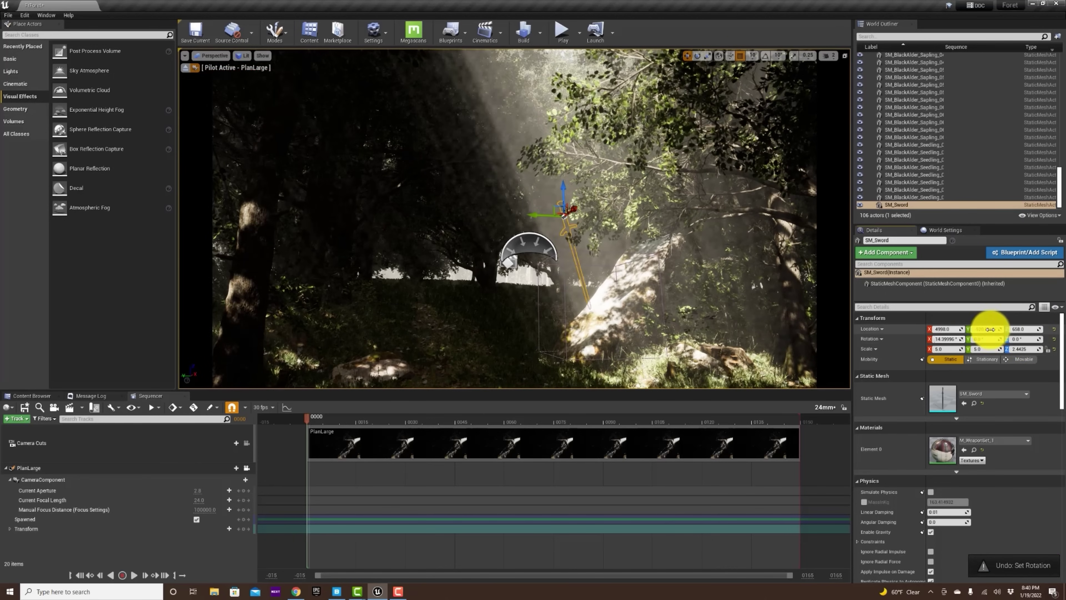
pyautogui.moveTo(948, 330); pyautogui.dragTo(1040, 338)
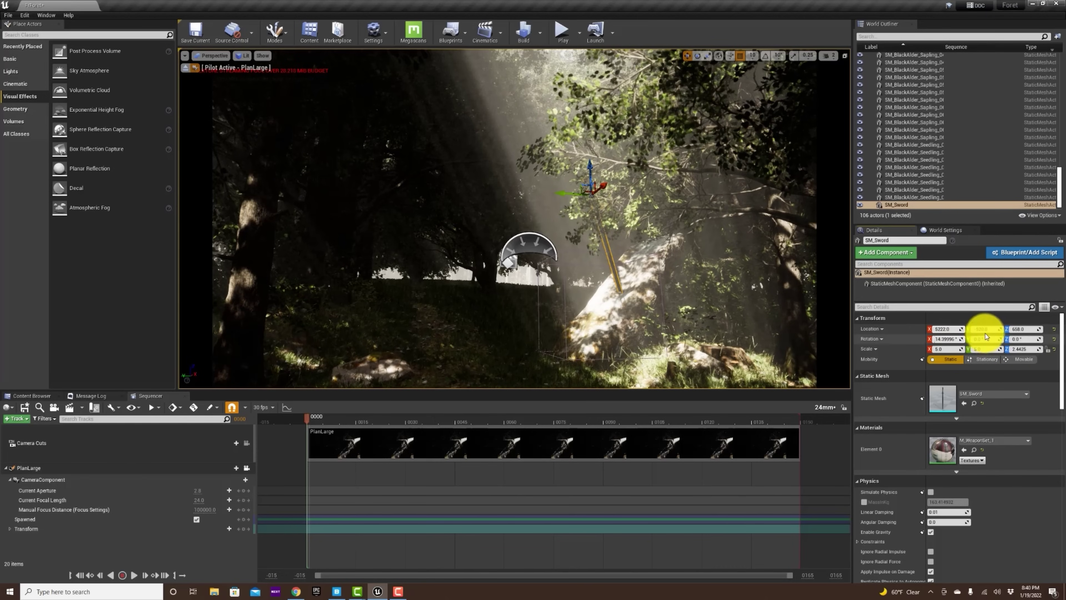
pyautogui.moveTo(1019, 330)
pyautogui.mouseDown()
pyautogui.moveTo(1043, 329)
pyautogui.moveTo(947, 334)
pyautogui.moveTo(1055, 328)
pyautogui.moveTo(1006, 321)
pyautogui.mouseUp()
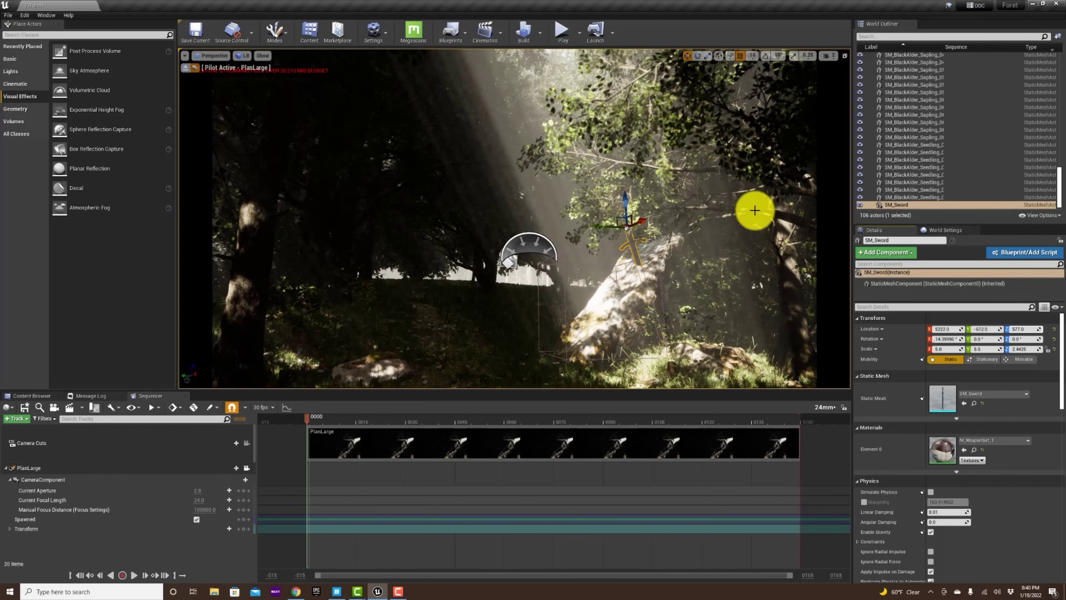
# Move the SM_BlackAlder_Field_02 tree overhanging the sword farther away from the rock
pyautogui.click(701, 213)
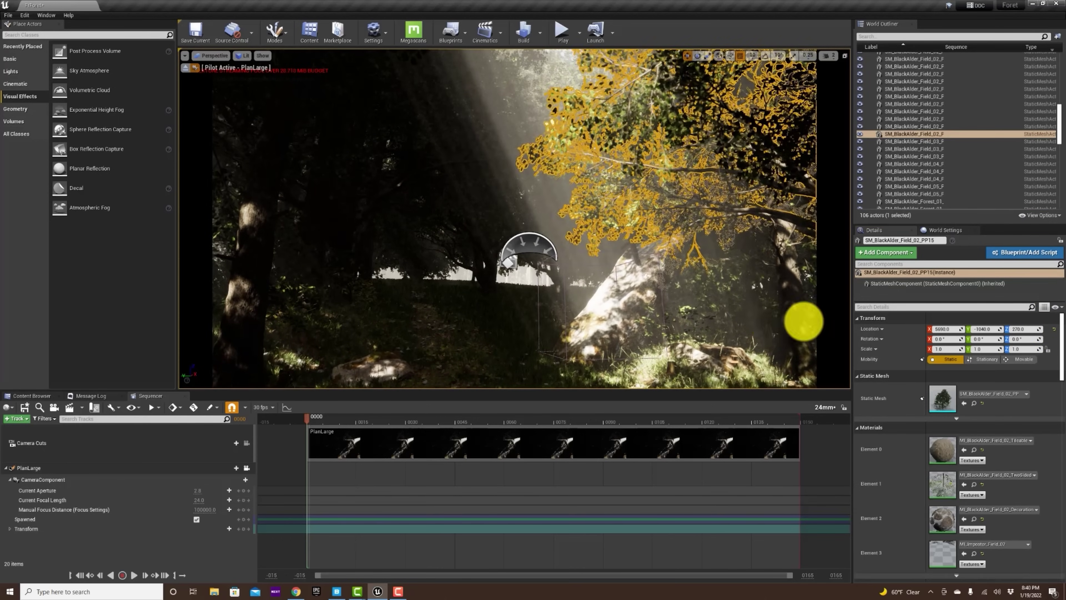
pyautogui.press('f')
pyautogui.moveTo(596, 310); pyautogui.dragTo(655, 347)
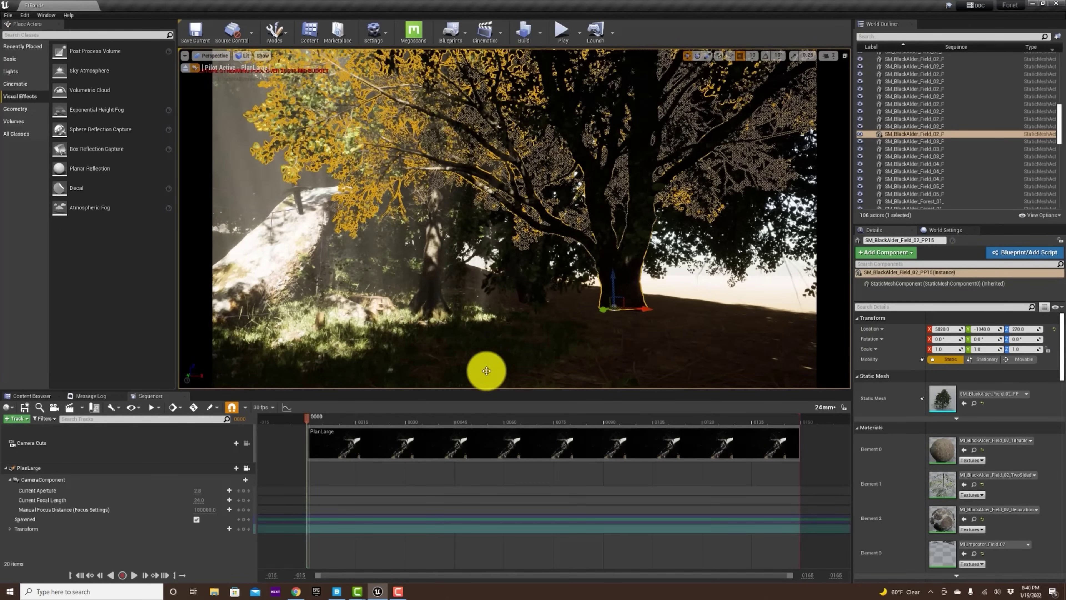
# Set the SkyLight's Intensity Scale to 0.5
pyautogui.moveTo(528, 364); pyautogui.dragTo(491, 380, button='right')
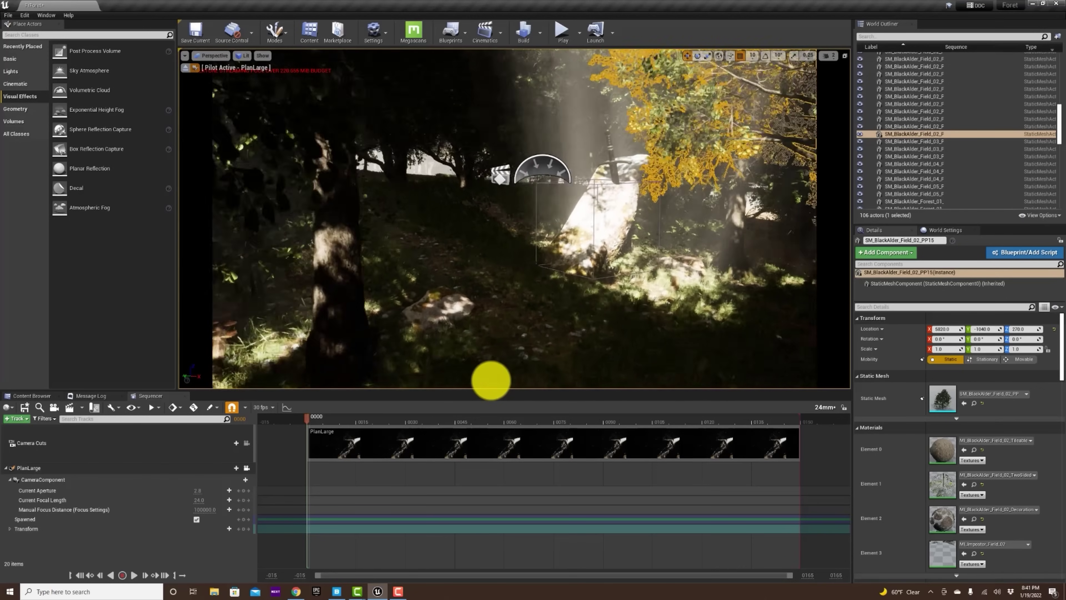
pyautogui.moveTo(516, 382); pyautogui.dragTo(494, 381, button='right')
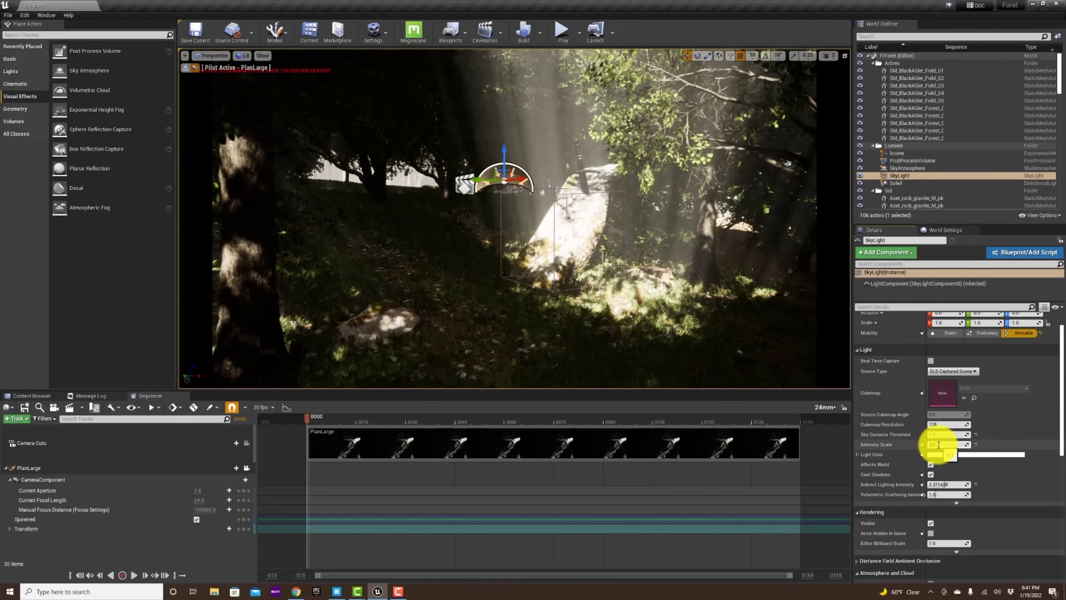
pyautogui.click(939, 445)
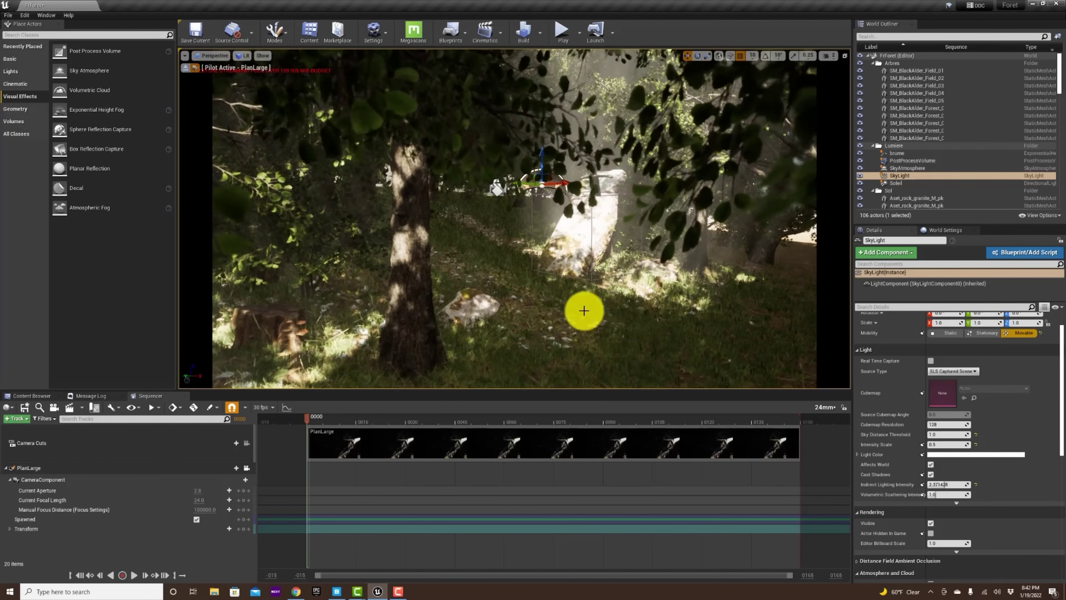
# Move the foreground SM_BlackAlder_Forest_01 tree to the right of the rock and delete another alder from the shot
pyautogui.click(416, 322)
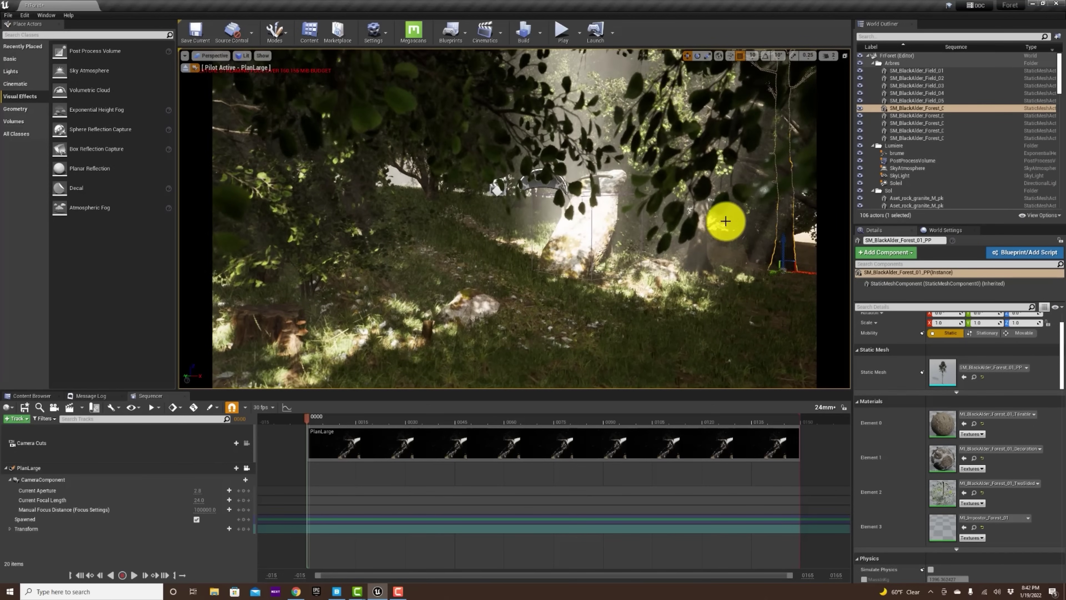
pyautogui.click(770, 257)
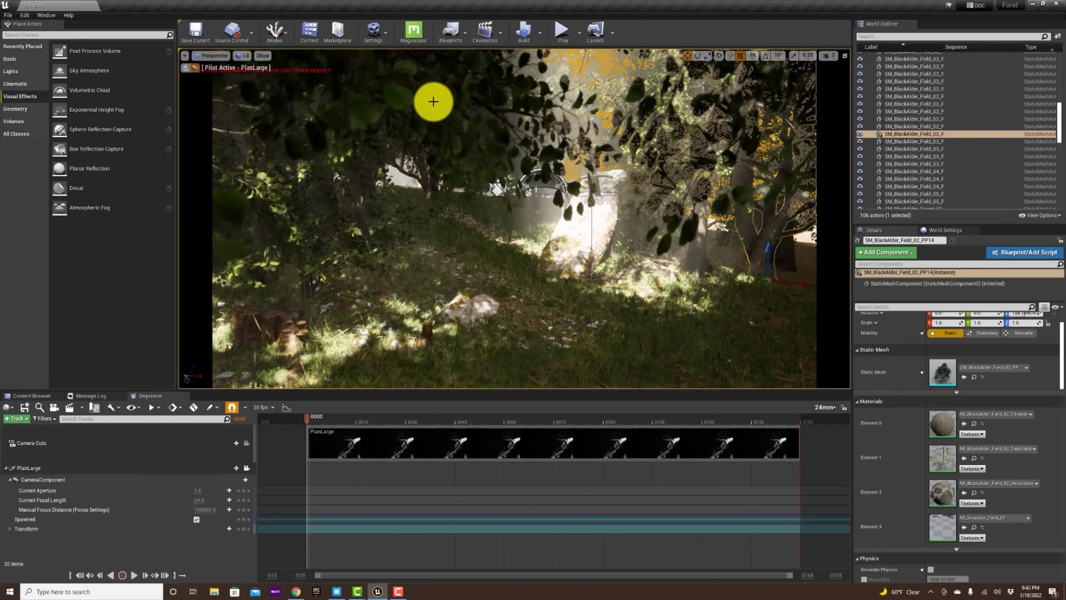
pyautogui.click(409, 276)
pyautogui.moveTo(351, 311); pyautogui.dragTo(625, 191)
pyautogui.moveTo(626, 182); pyautogui.dragTo(692, 194, button='right')
pyautogui.press('Delete')
# Try a SM_BlackAlder_Field_01_PP tree to the right of the rock and delete it
pyautogui.click(36, 396)
pyautogui.moveTo(238, 452); pyautogui.dragTo(602, 299)
pyautogui.click(629, 314)
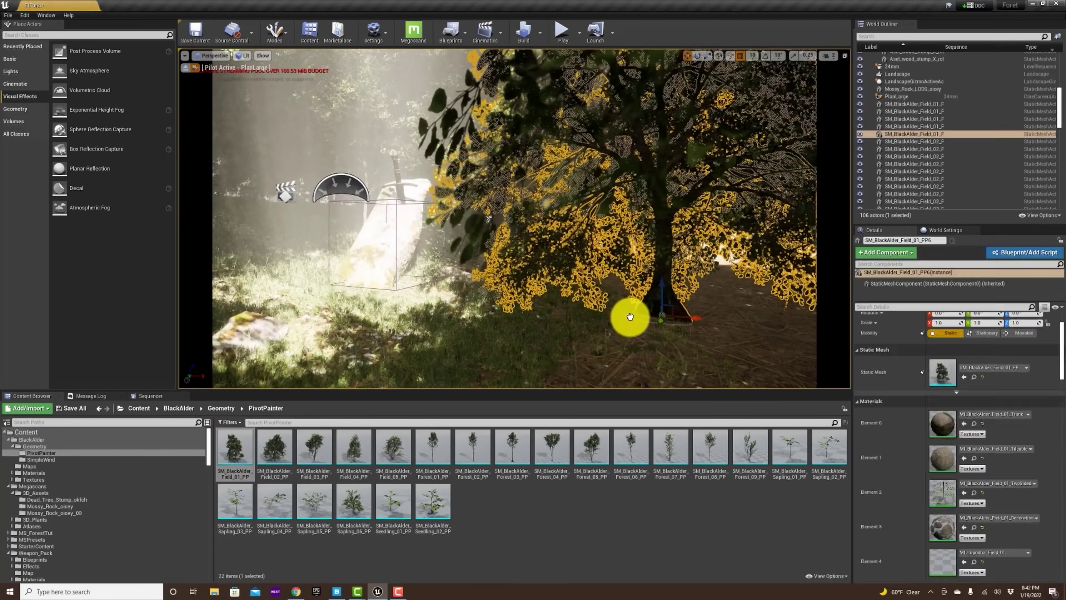
pyautogui.press('Delete')
# Place a SM_BlackAlder_Field_03_PP tree near the rock to shade the scene
pyautogui.moveTo(300, 452); pyautogui.dragTo(616, 323)
pyautogui.moveTo(577, 367); pyautogui.dragTo(281, 338, button='right')
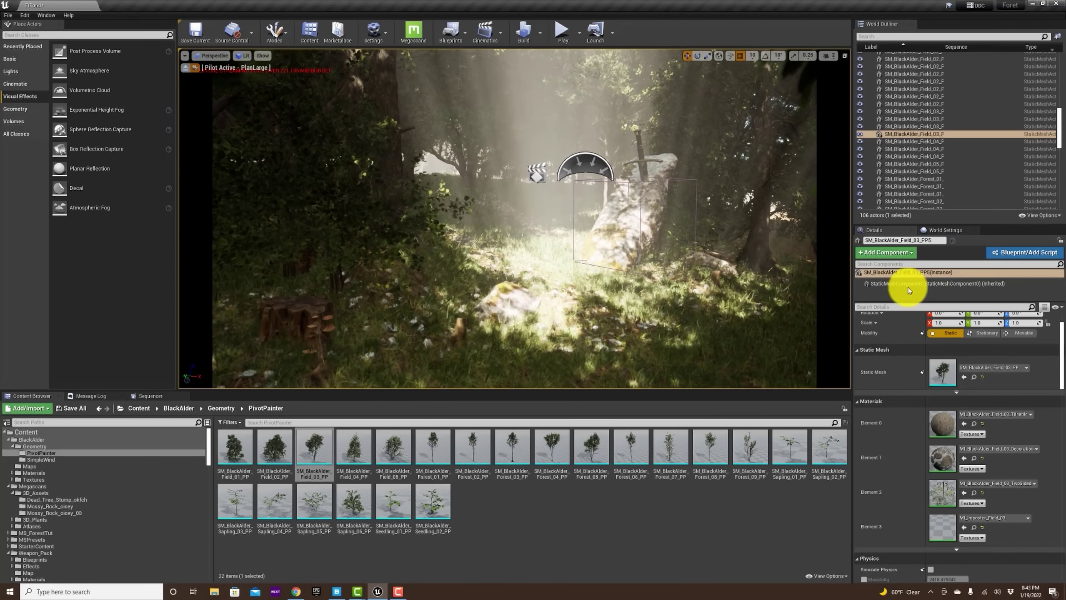
pyautogui.scroll(2, 1054, 313)
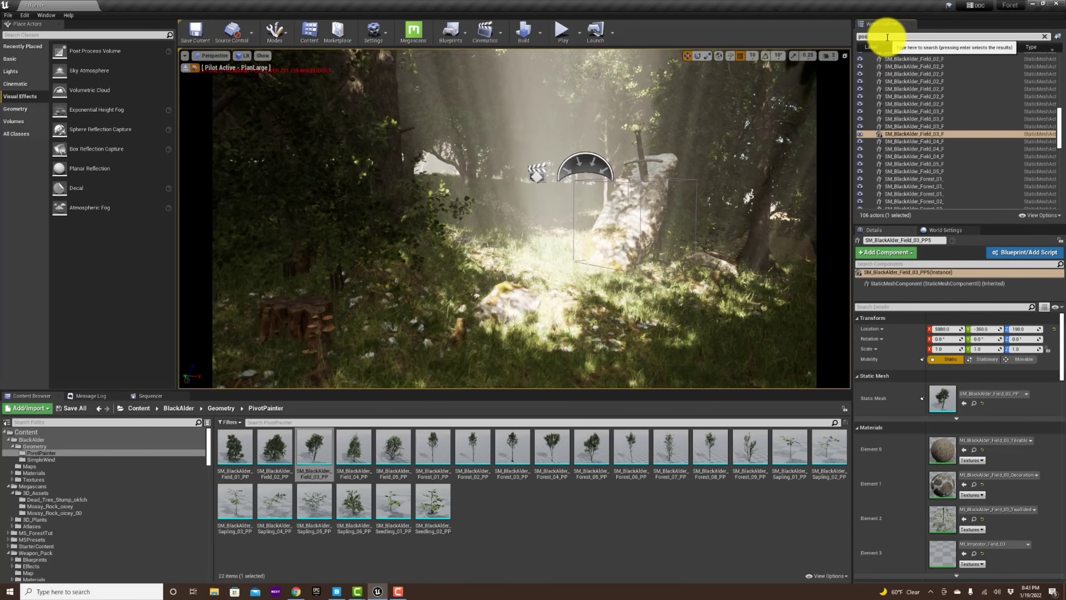
# Filter the PostProcessVolume's properties for "expo", lower its Exposure Compensation and clear the filter
pyautogui.click(926, 71)
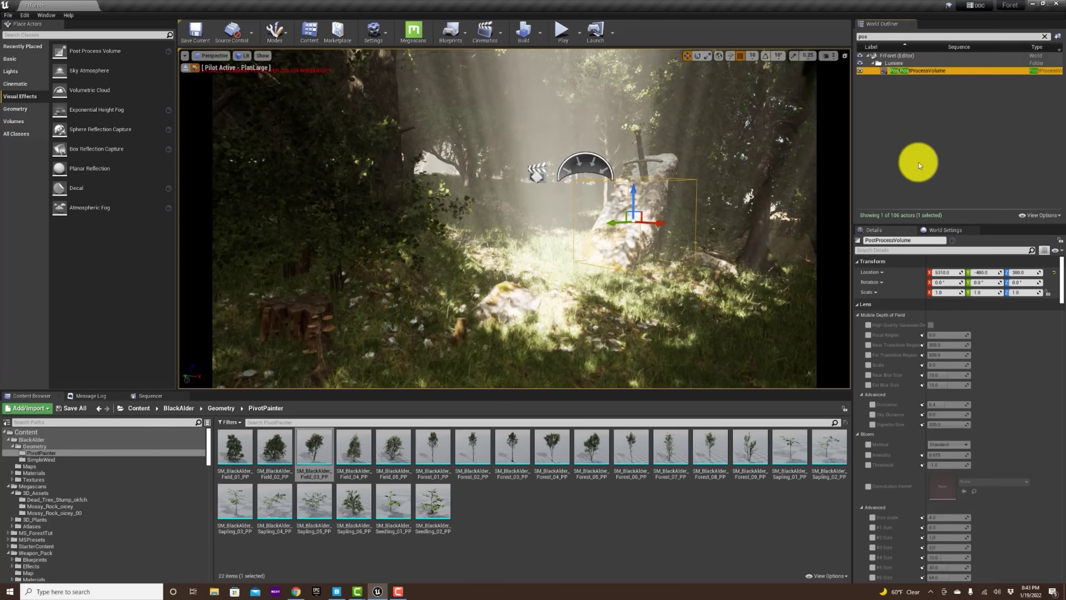
pyautogui.click(892, 250)
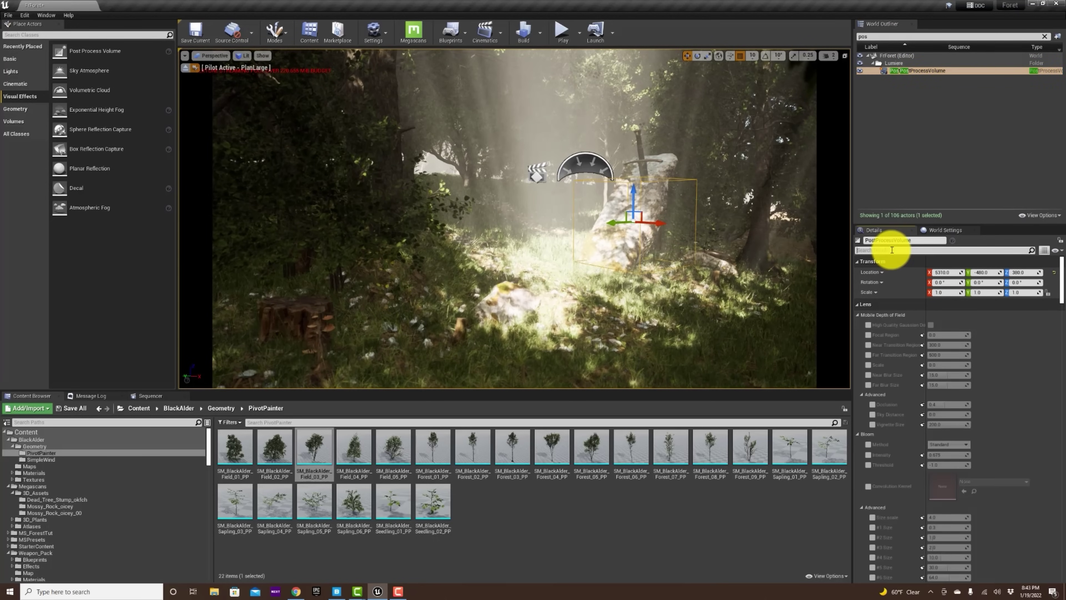
pyautogui.write('expo')
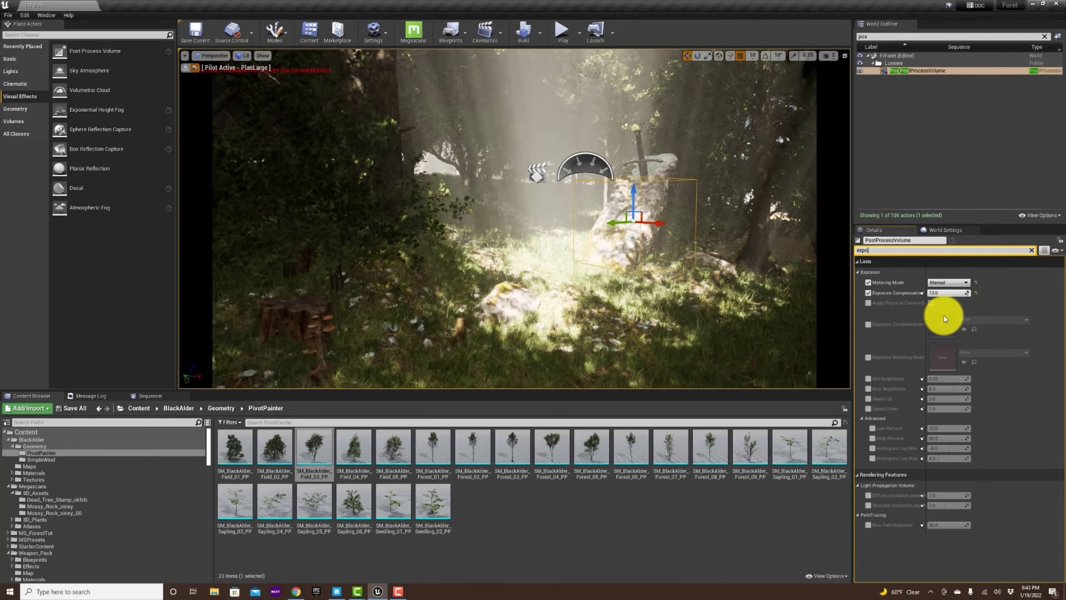
pyautogui.moveTo(937, 293)
pyautogui.mouseDown()
pyautogui.moveTo(928, 292)
pyautogui.moveTo(936, 292)
pyautogui.mouseUp()
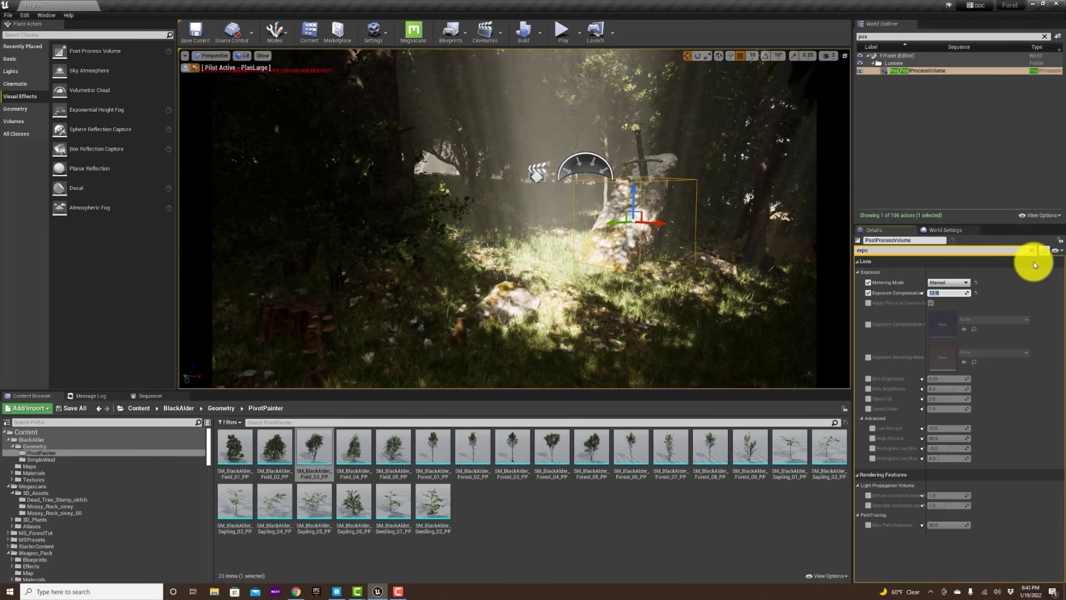
pyautogui.click(1032, 250)
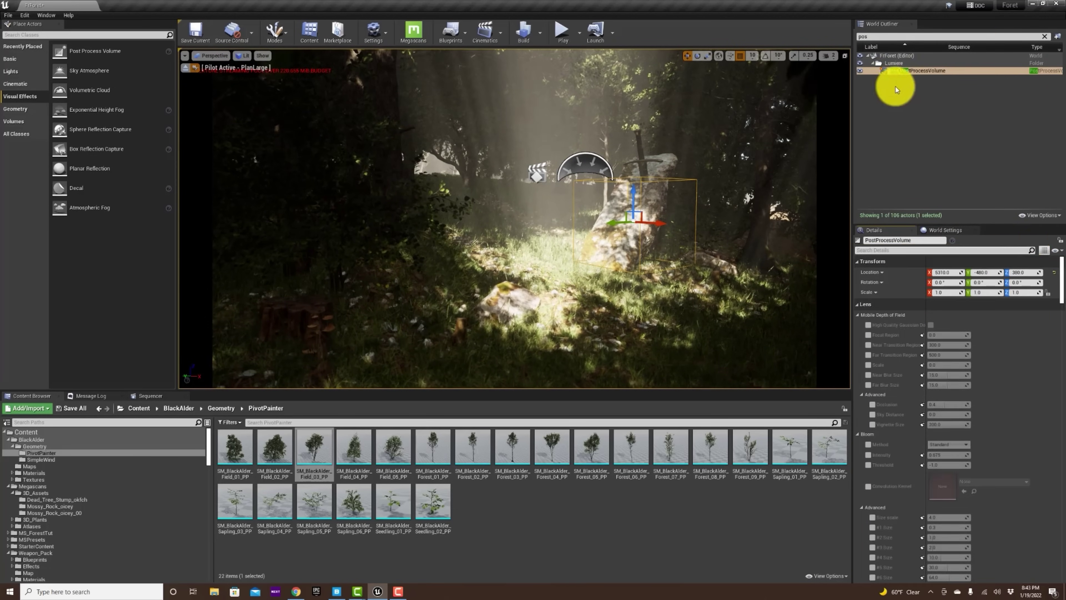
# Clear the "pos" actor filter and recapture the scene for the SkyLight
pyautogui.click(898, 63)
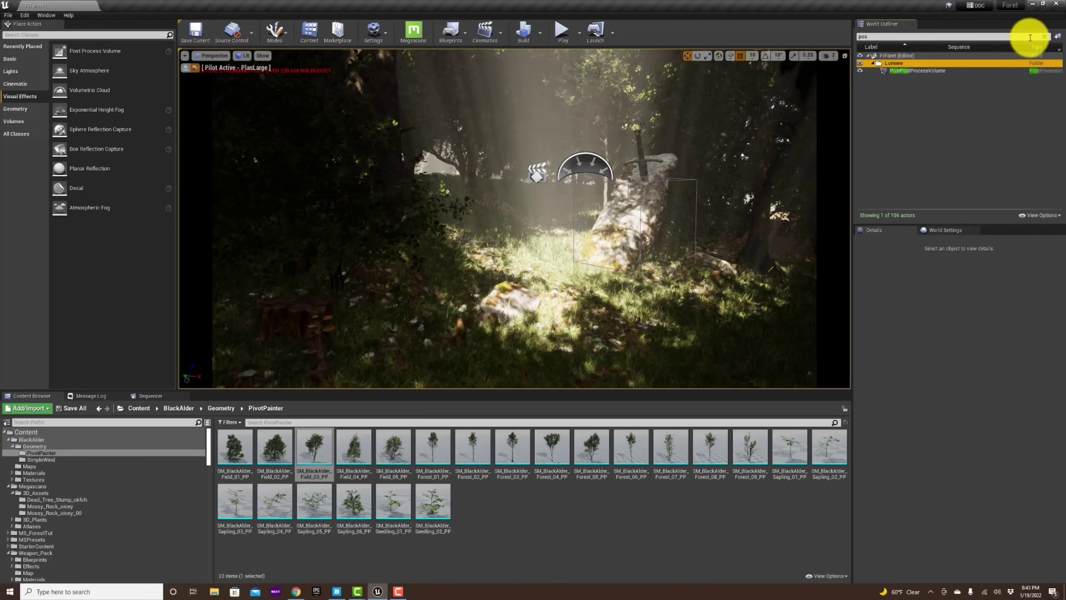
pyautogui.click(1045, 36)
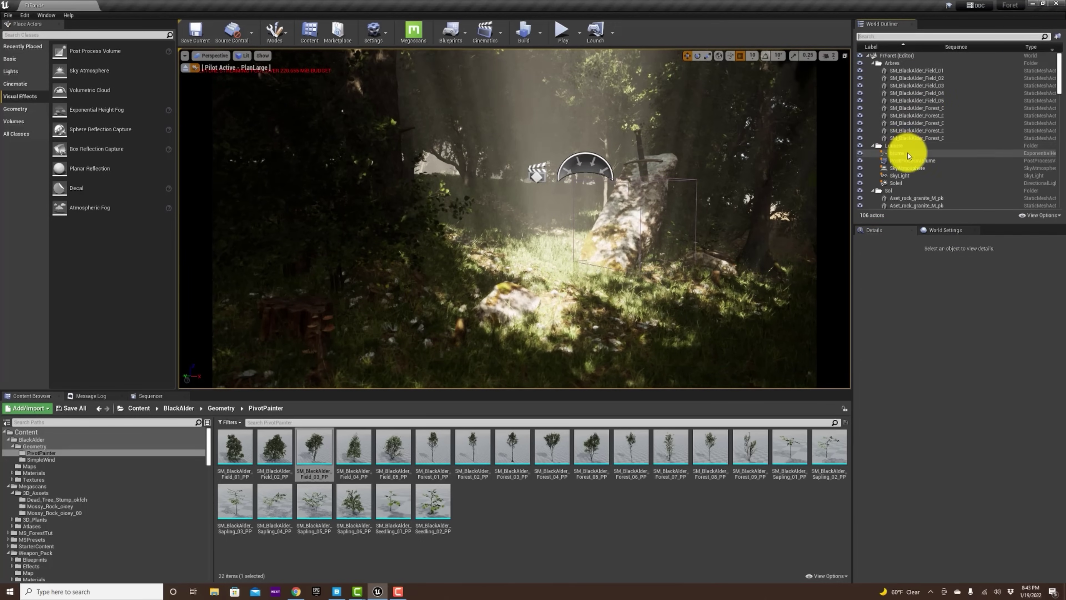
pyautogui.click(909, 175)
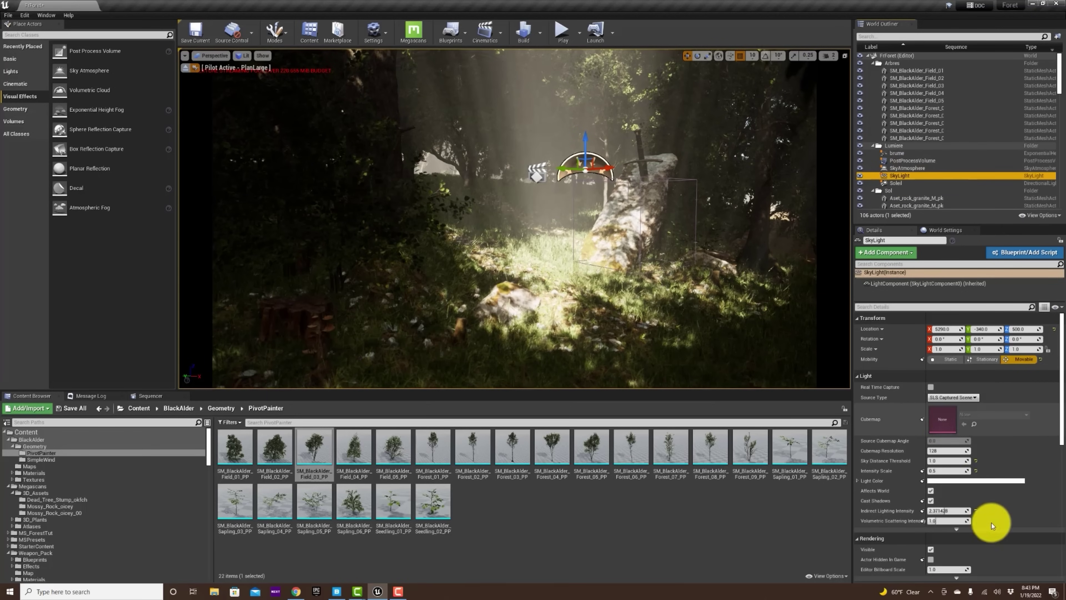
pyautogui.scroll(-5, 986, 515)
pyautogui.scroll(-4, 970, 525)
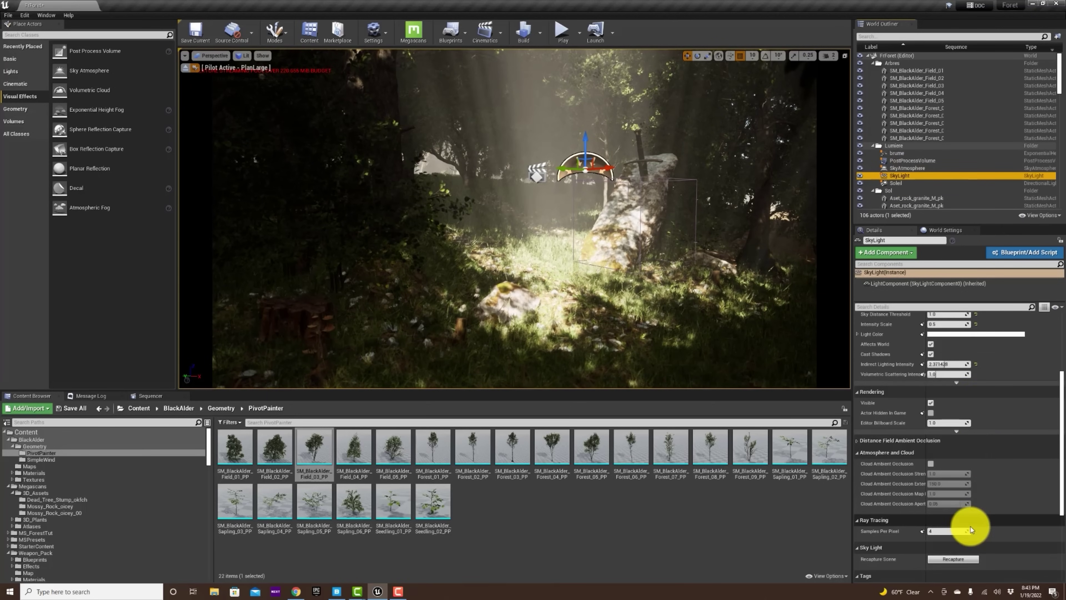
pyautogui.click(960, 504)
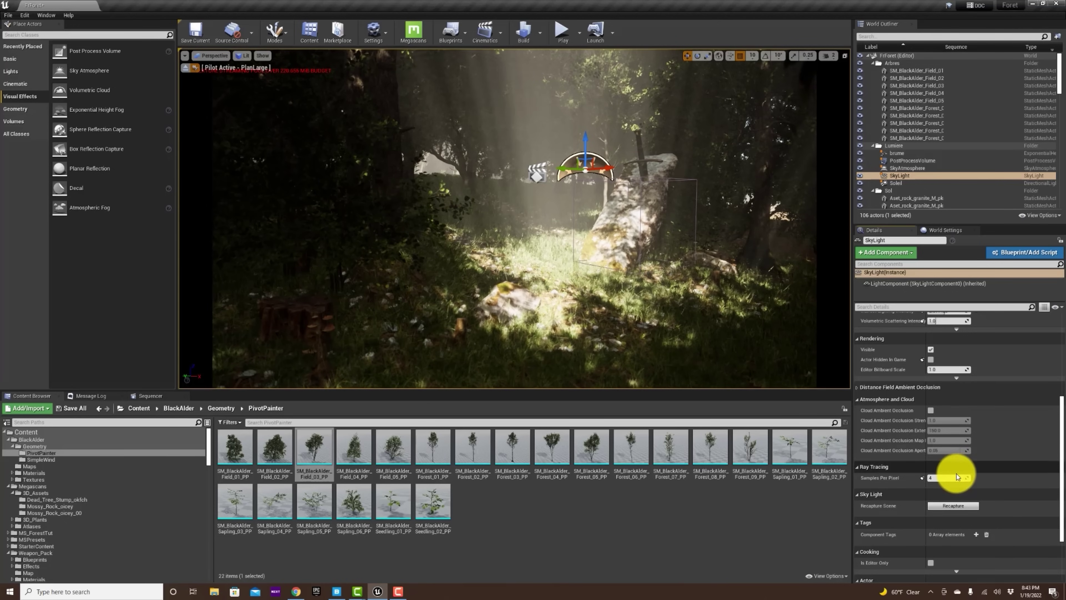
# Set the SkyLight's Intensity Scale to 1
pyautogui.scroll(2, 956, 473)
pyautogui.scroll(1, 952, 465)
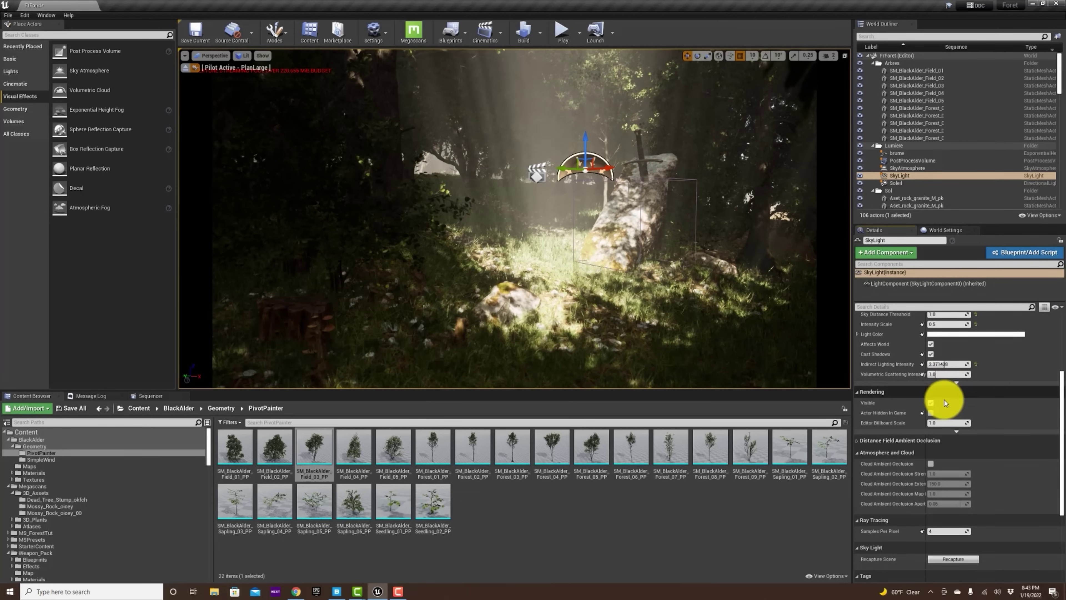
pyautogui.scroll(2, 945, 401)
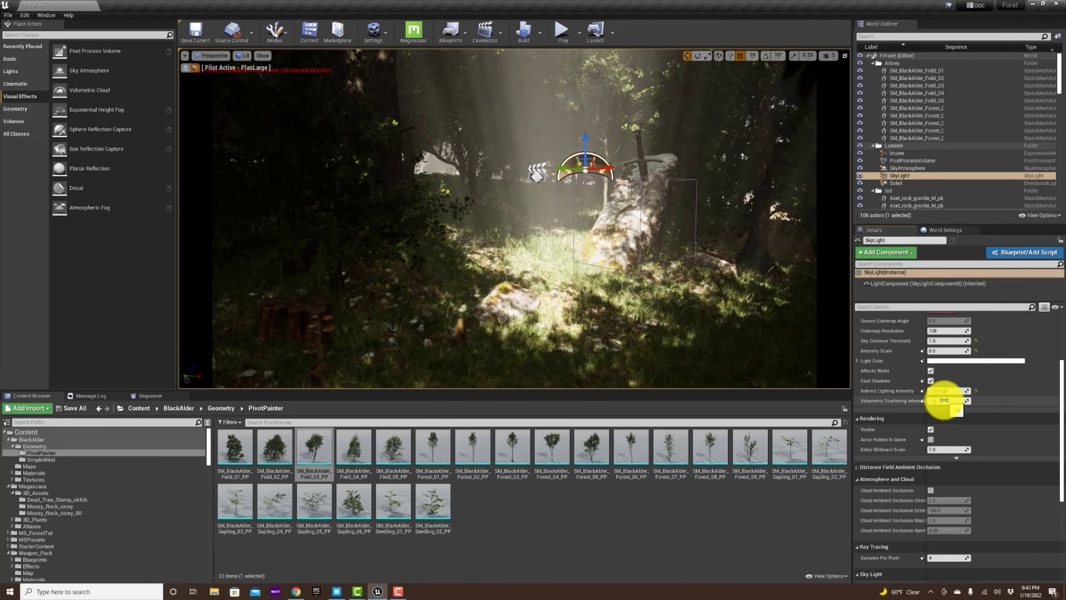
pyautogui.scroll(1, 944, 399)
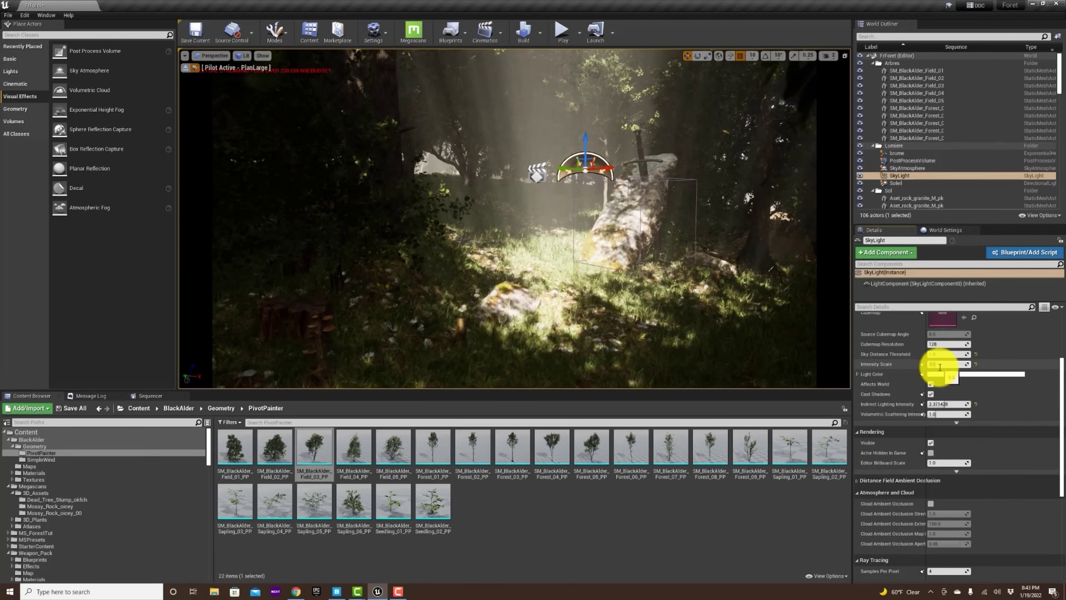
pyautogui.write('1')
pyautogui.press('Return')
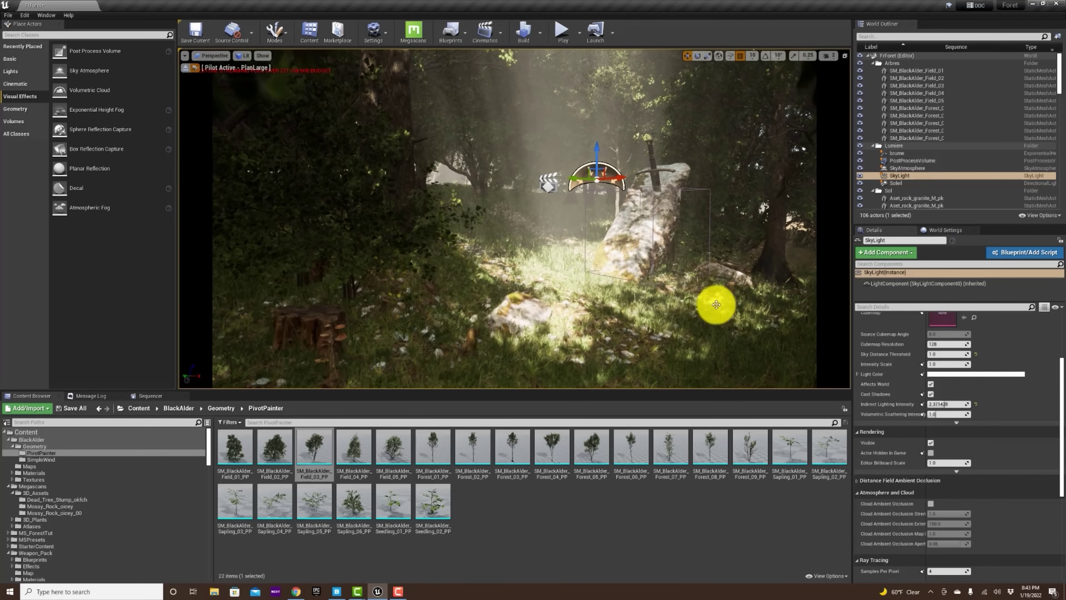
# Set the Volumetric Scattering Intensity of the Soleil directional light to 40
pyautogui.click(898, 183)
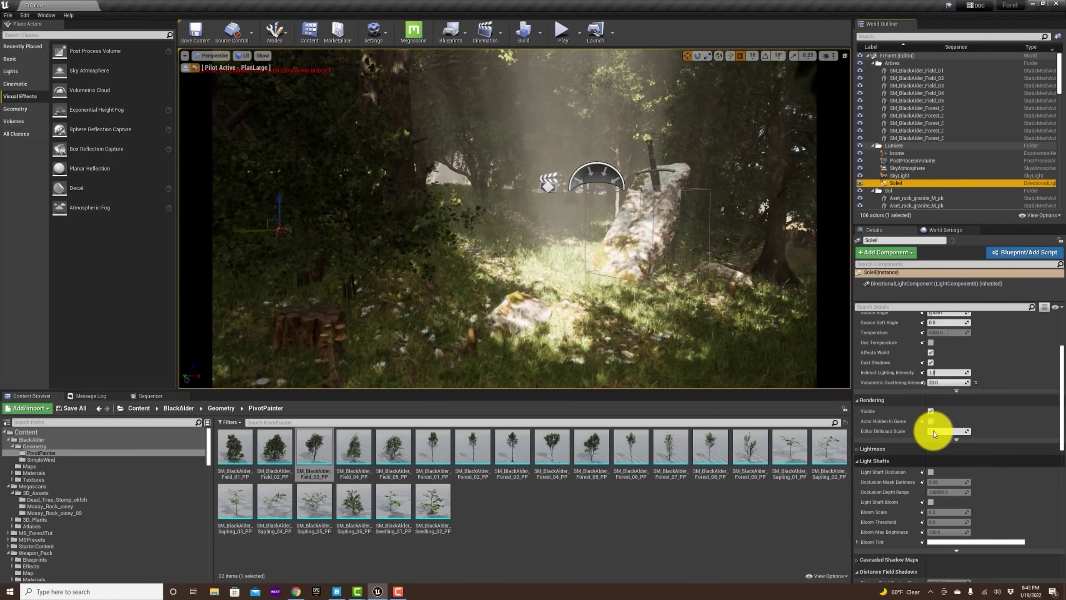
pyautogui.click(937, 383)
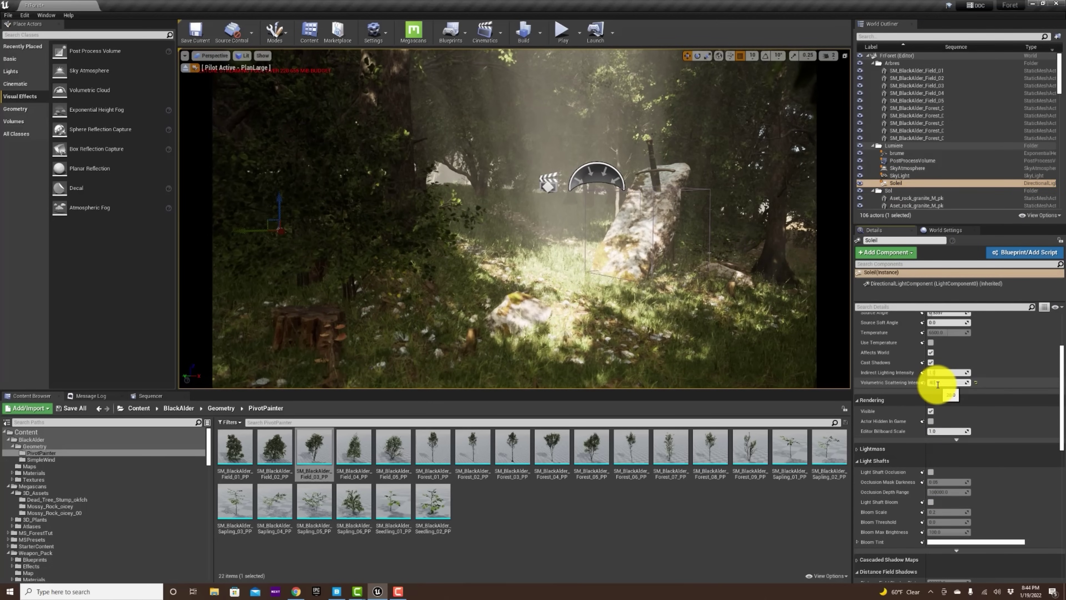
pyautogui.write('40')
pyautogui.press('Return')
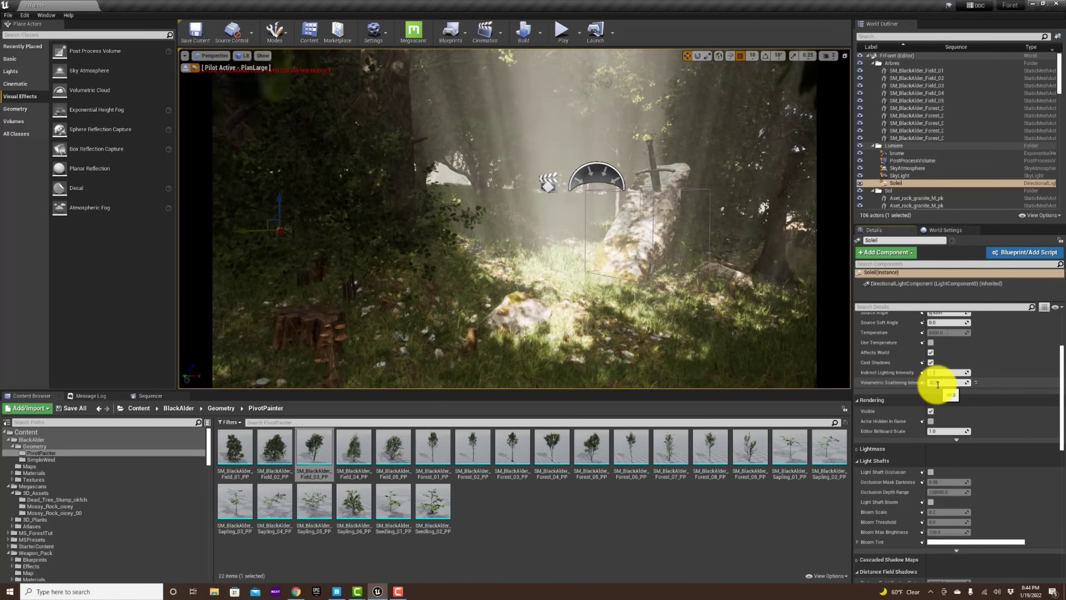
# Set the Soleil light's Volumetric Scattering Intensity to 20 and scrub through the sequence to check the PlanLarge shot
pyautogui.write('20')
pyautogui.press('Return')
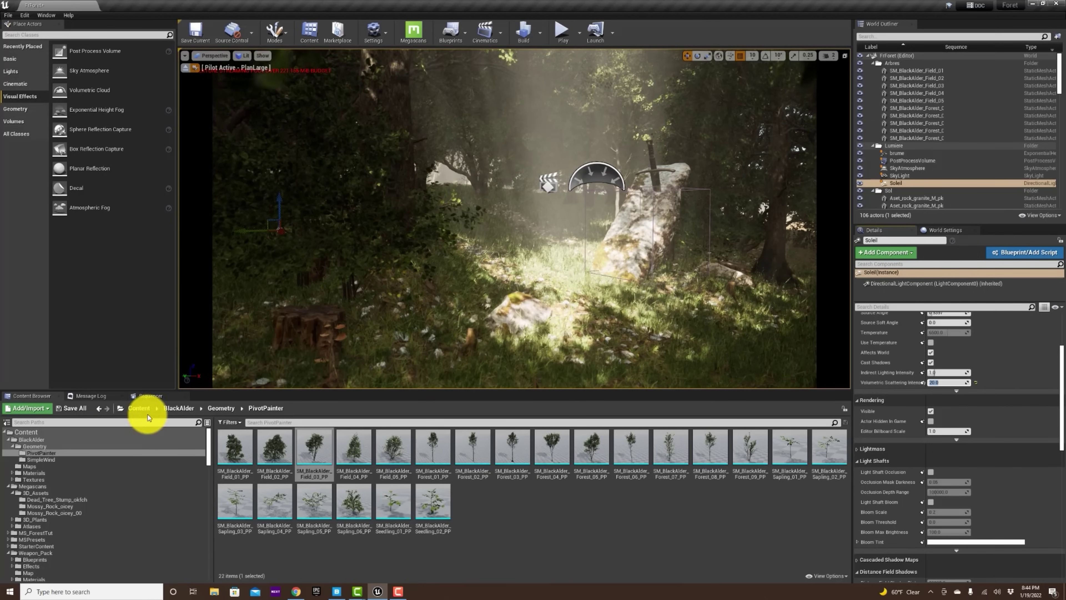
pyautogui.click(147, 396)
pyautogui.moveTo(306, 420); pyautogui.dragTo(762, 424)
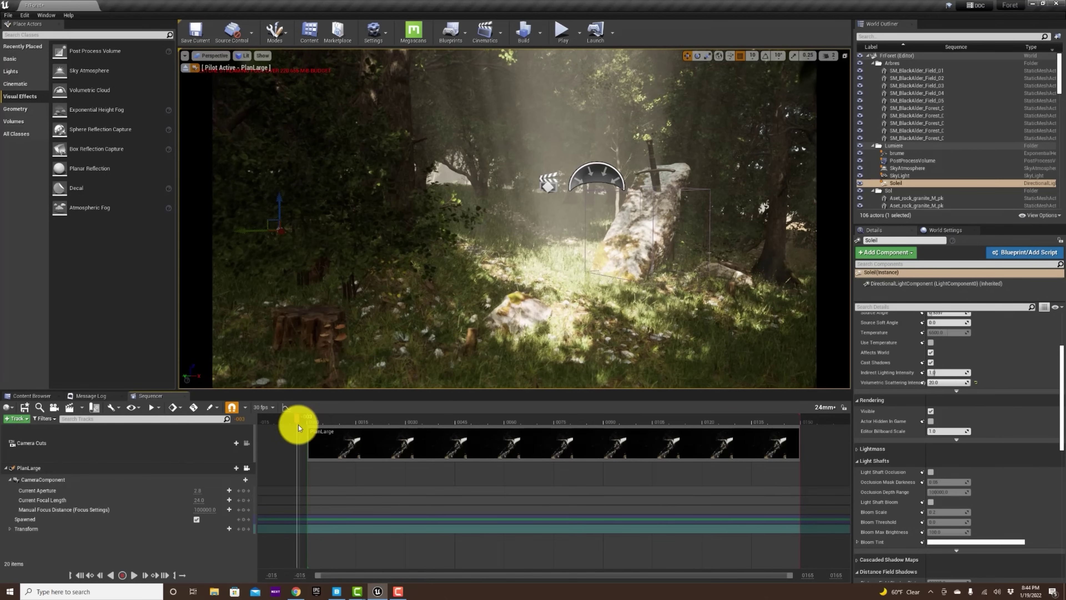
# Key the PlanLarge camera's Transform just before frame 0000 and again at frame 0156 with the sword and rock reframed
pyautogui.moveTo(298, 425); pyautogui.dragTo(300, 424)
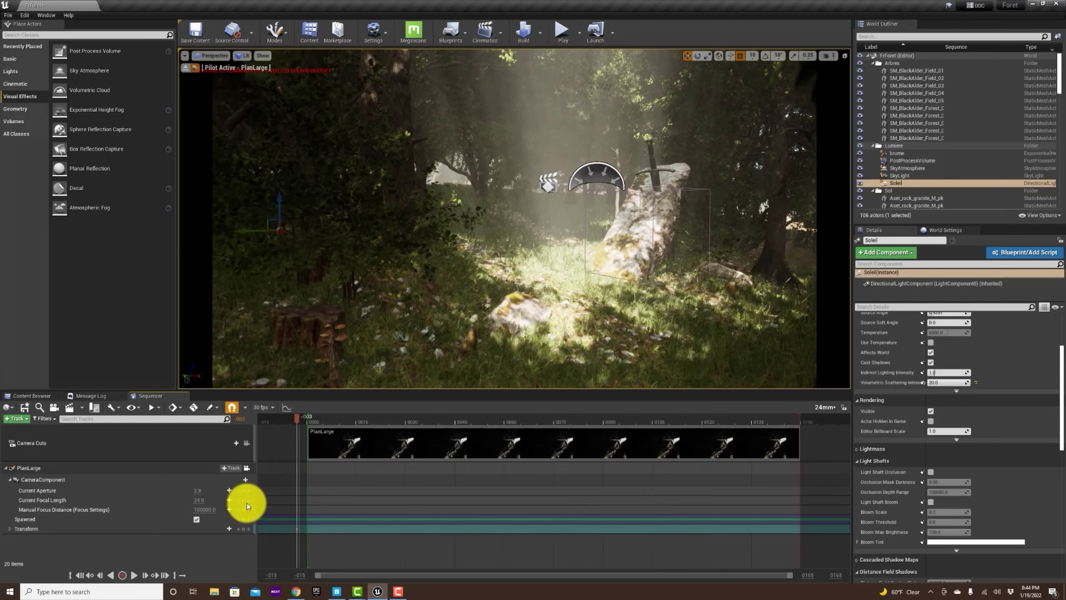
pyautogui.moveTo(297, 419); pyautogui.dragTo(821, 430)
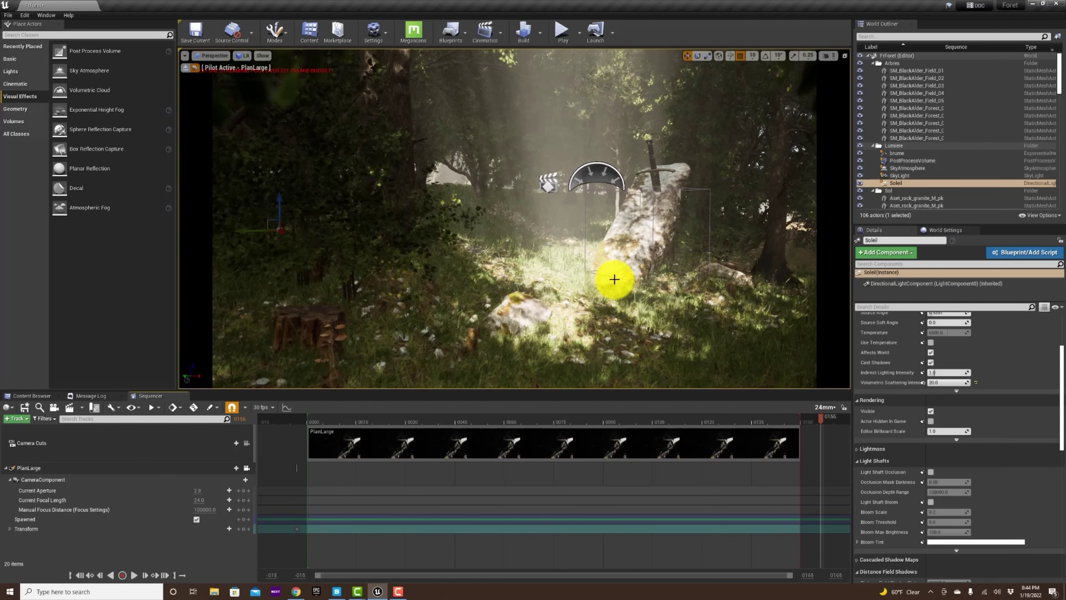
pyautogui.press('Right')
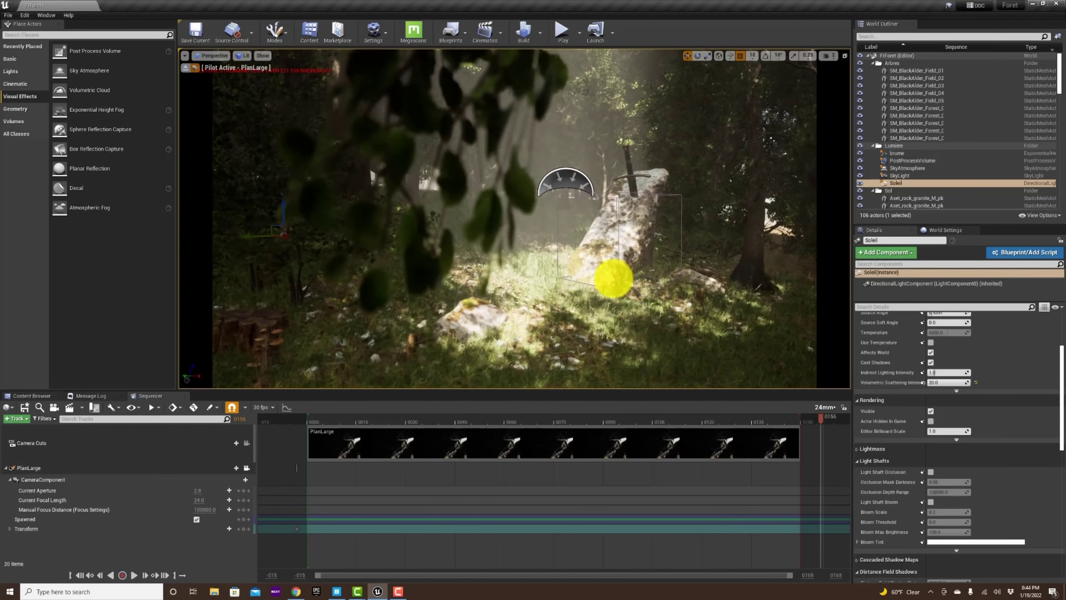
pyautogui.press('Left')
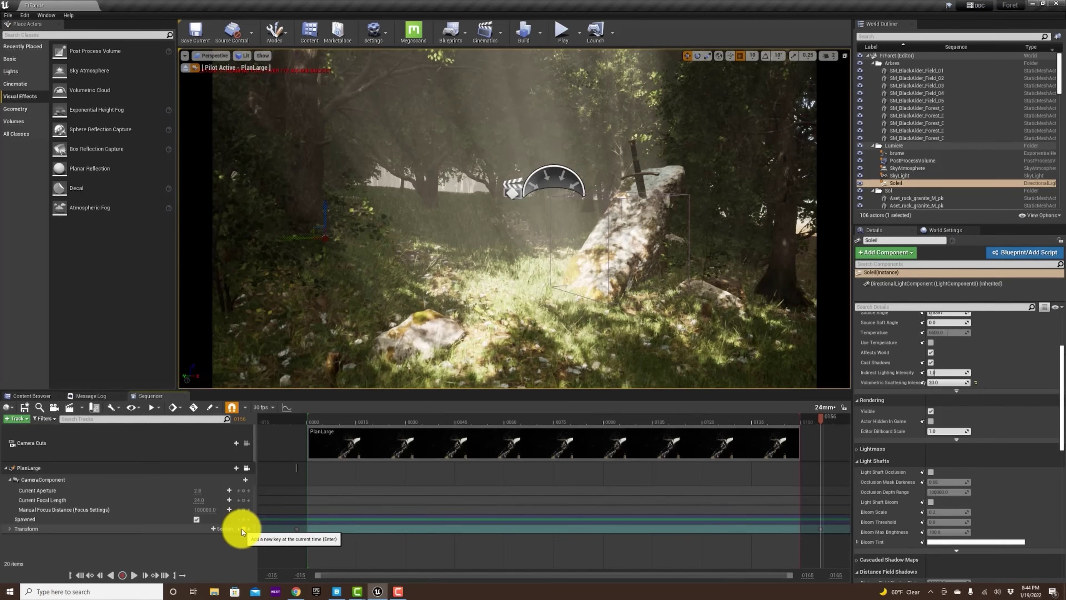
# Play back the sequence to review the PlanLarge camera move
pyautogui.press('space')
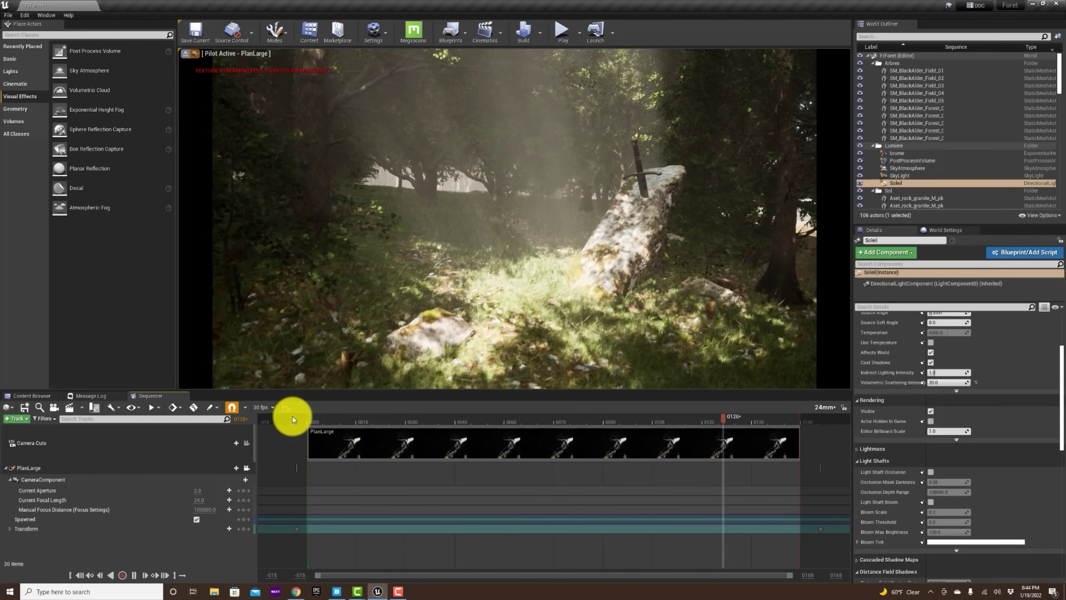
pyautogui.click(282, 420)
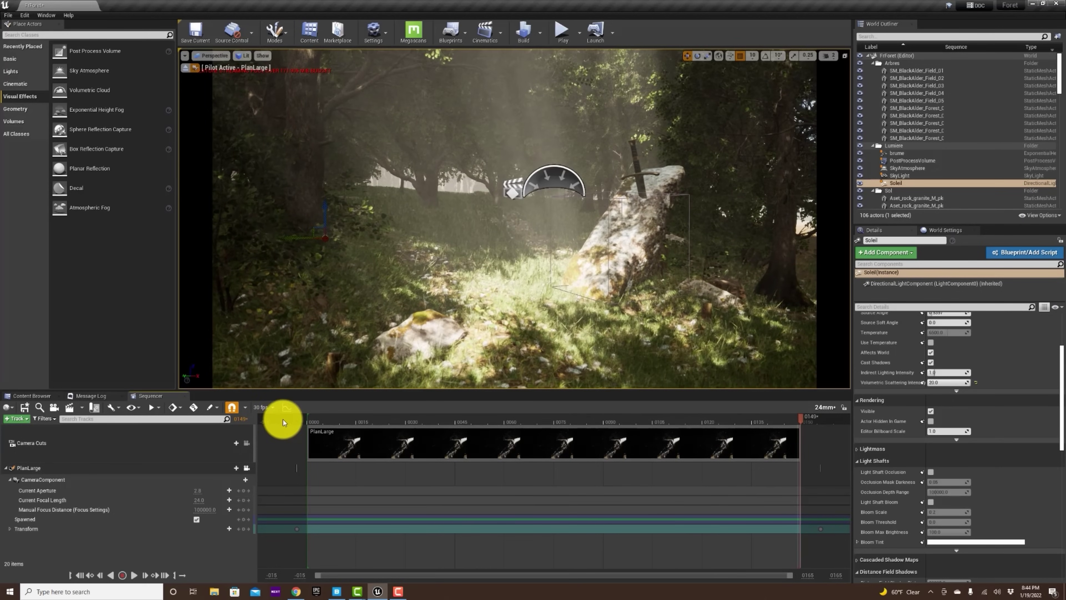
pyautogui.press('space')
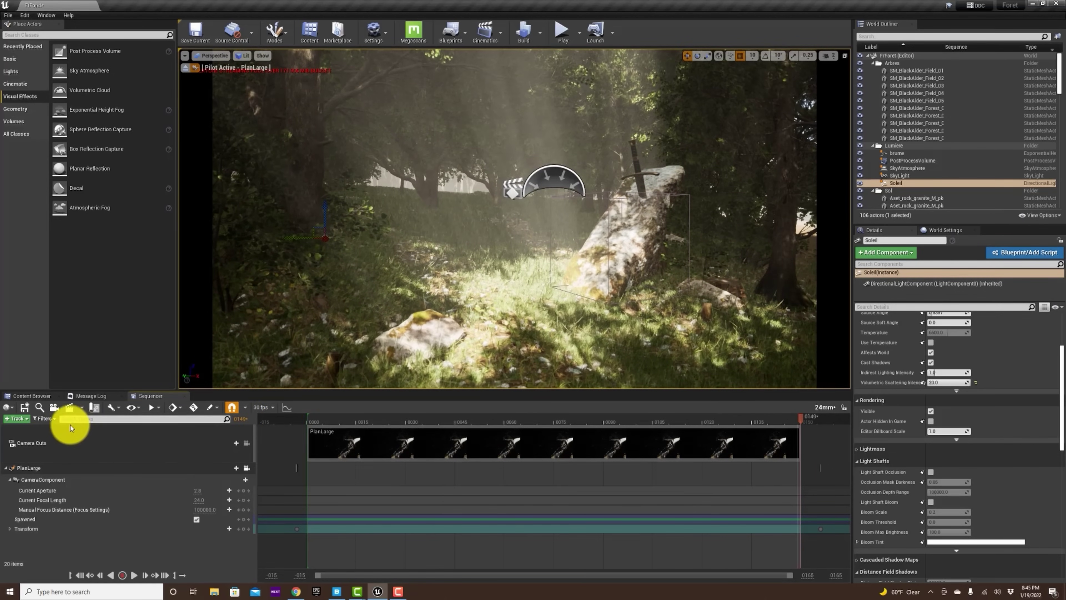
# Add a new cine camera to the sequence and rename it PLan Serrer
pyautogui.click(54, 408)
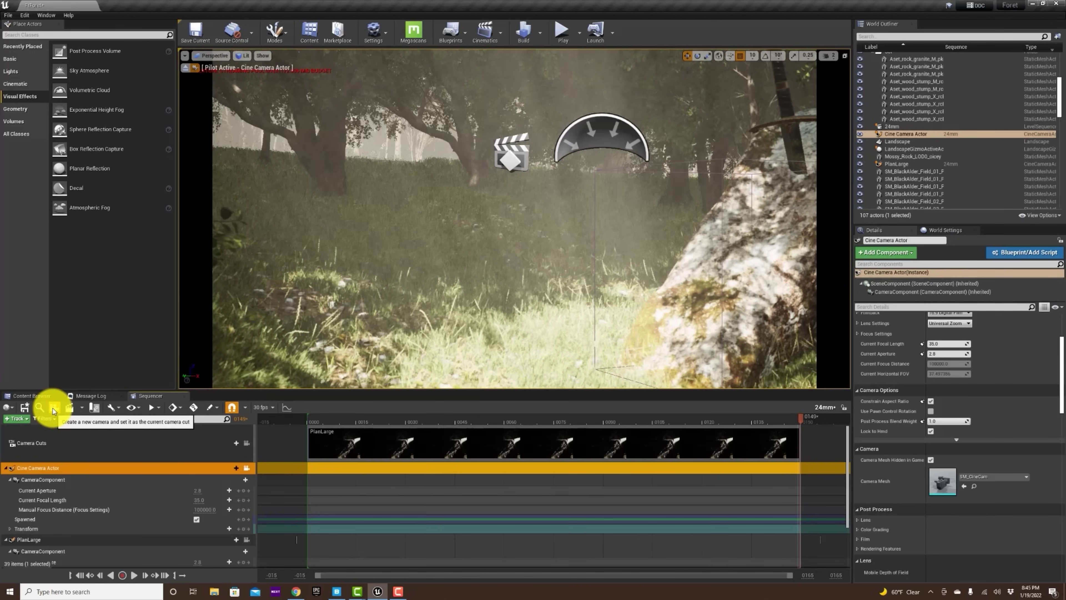
pyautogui.doubleClick(43, 465)
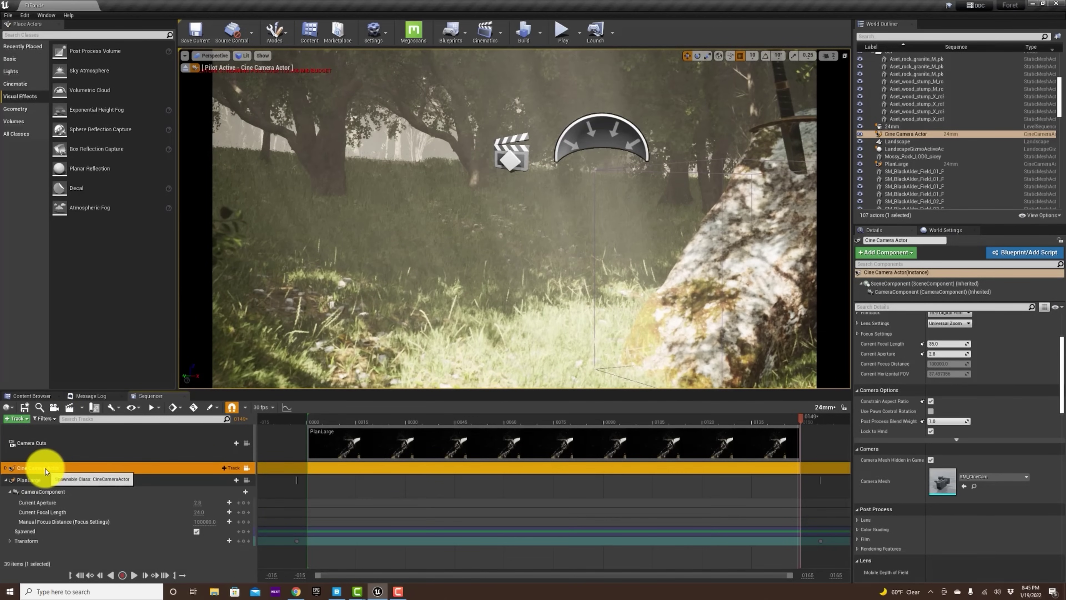
pyautogui.doubleClick(44, 468)
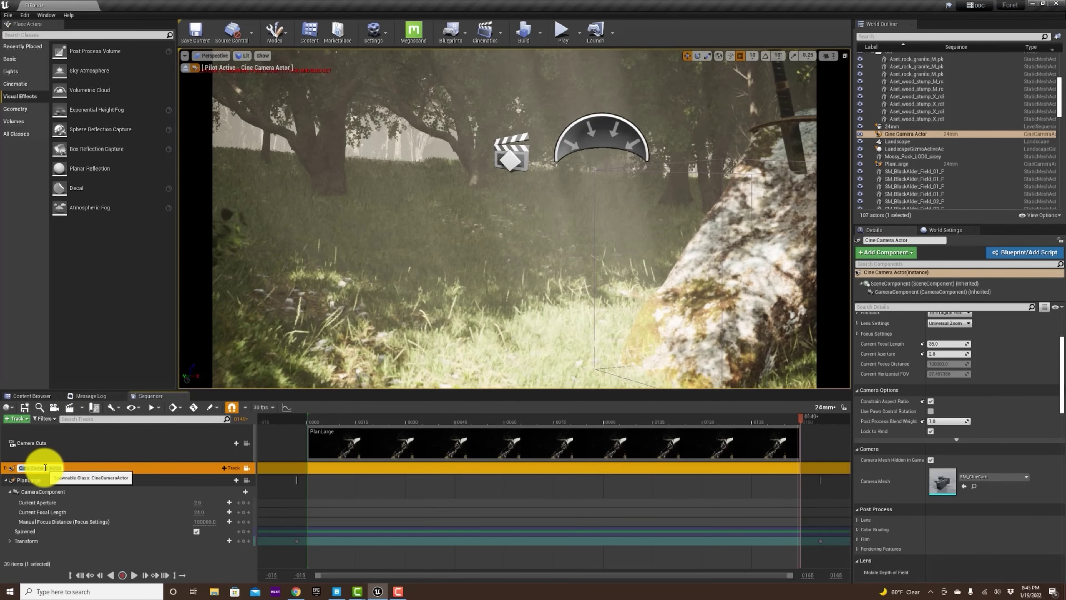
pyautogui.write('PLan Serre')
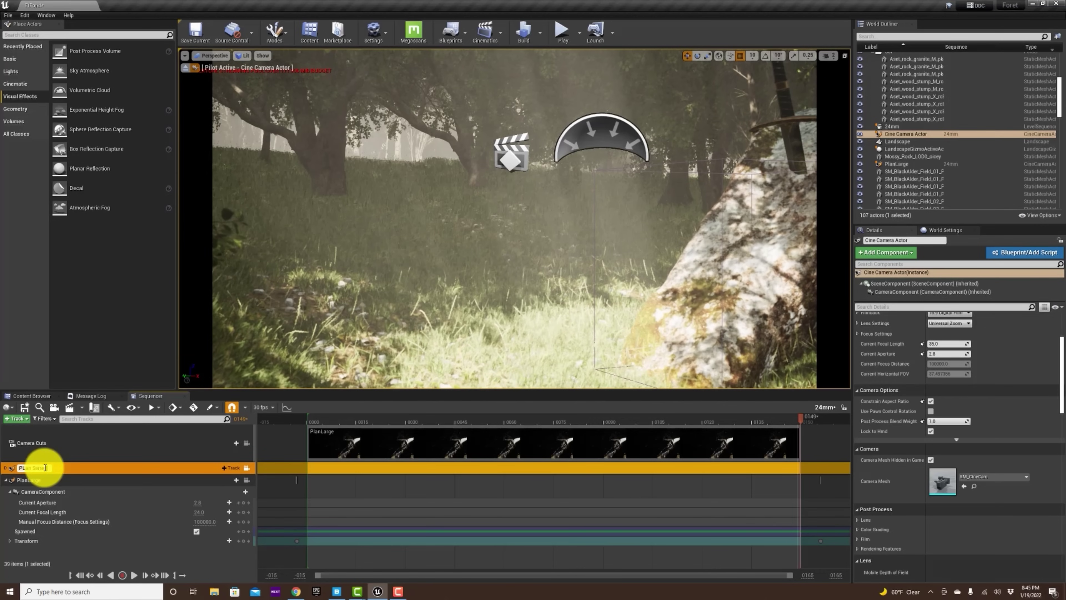
pyautogui.write('r')
pyautogui.press('Return')
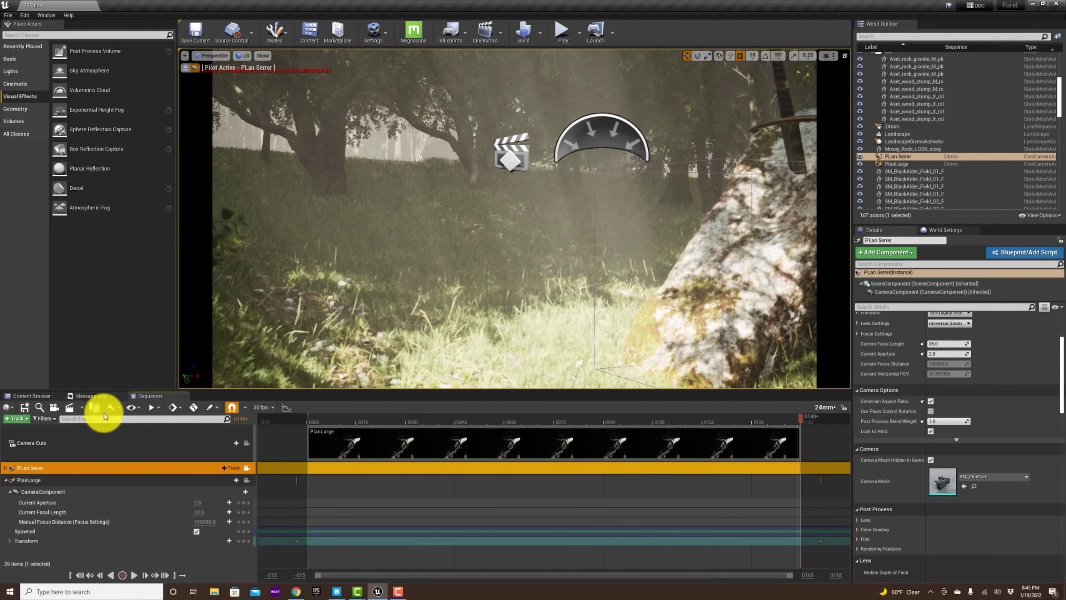
pyautogui.click(333, 472)
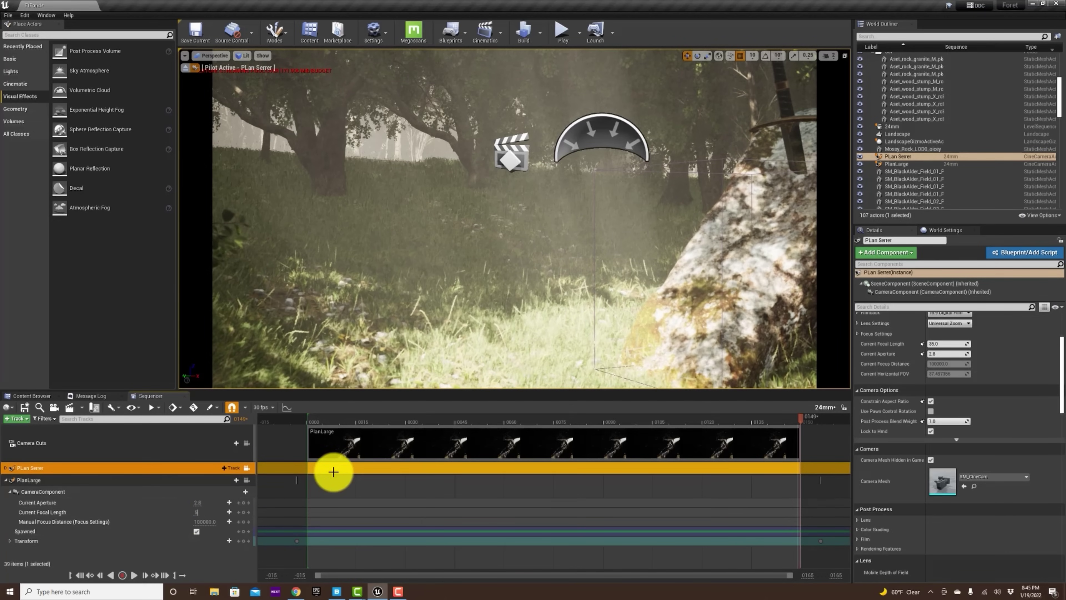
pyautogui.click(196, 502)
pyautogui.moveTo(787, 245)
pyautogui.mouseDown(button='right')
pyautogui.moveTo(769, 252)
pyautogui.moveTo(796, 239)
pyautogui.mouseUp(button='right')
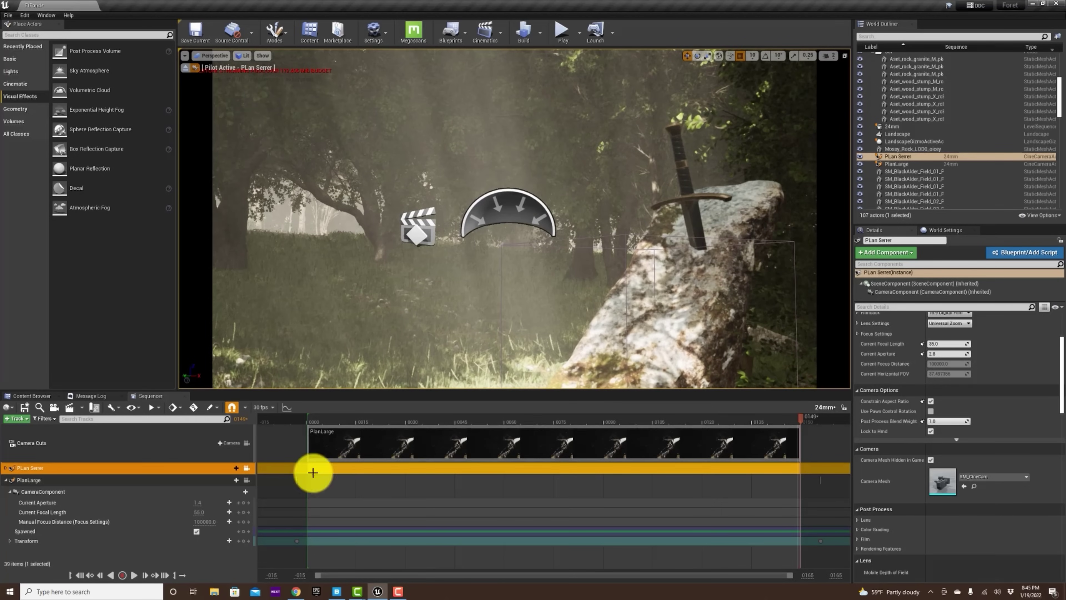
pyautogui.click(199, 512)
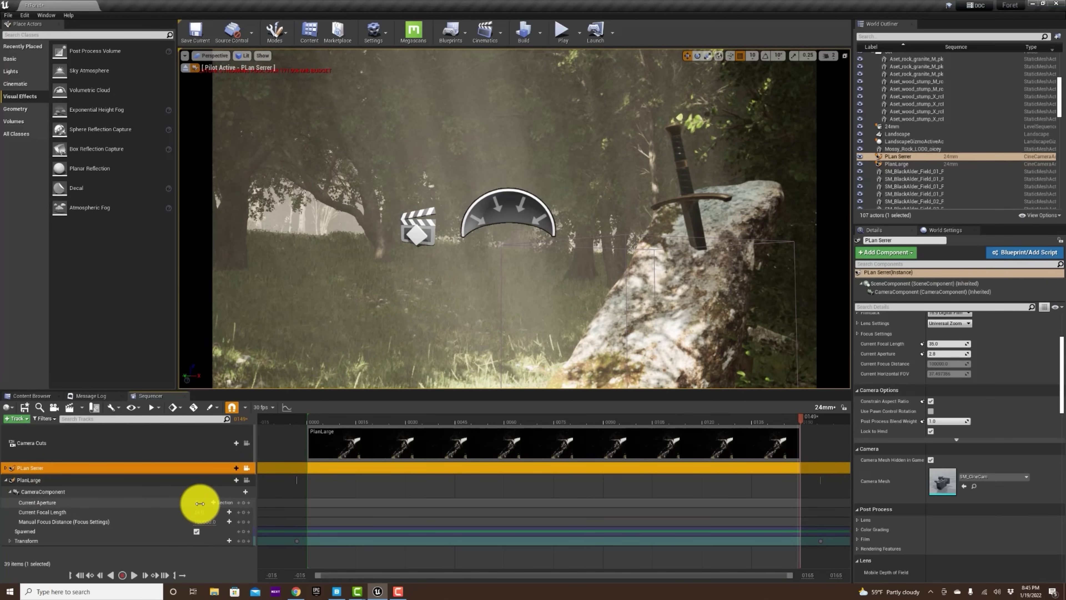
# Collapse the PlanLarge track and set the PLan Serrer camera's Current Focal Length to 85 and Current Aperture to 1.4
pyautogui.click(10, 479)
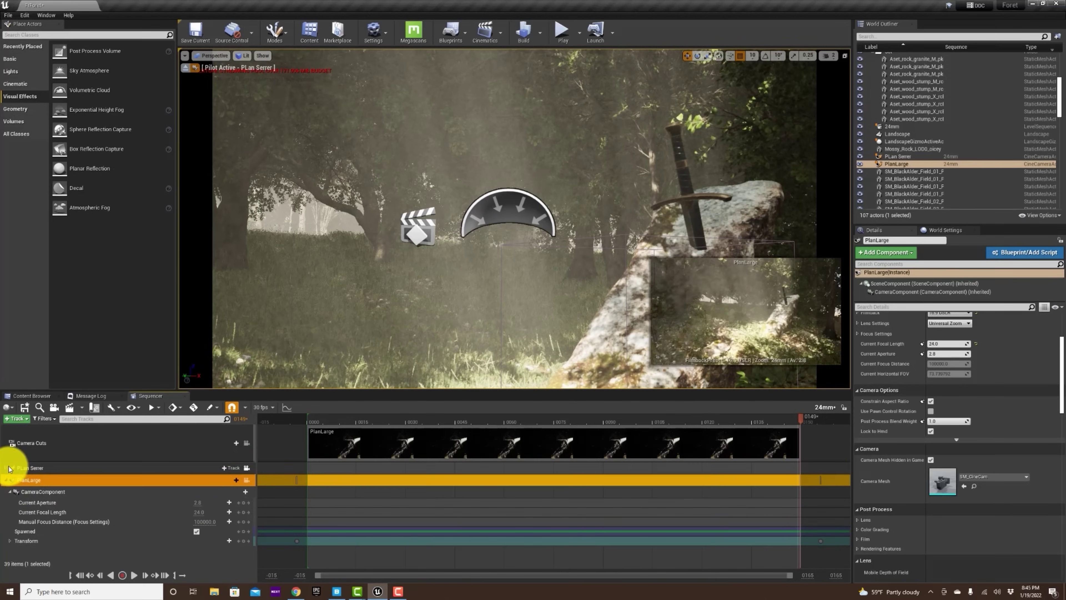
pyautogui.click(6, 482)
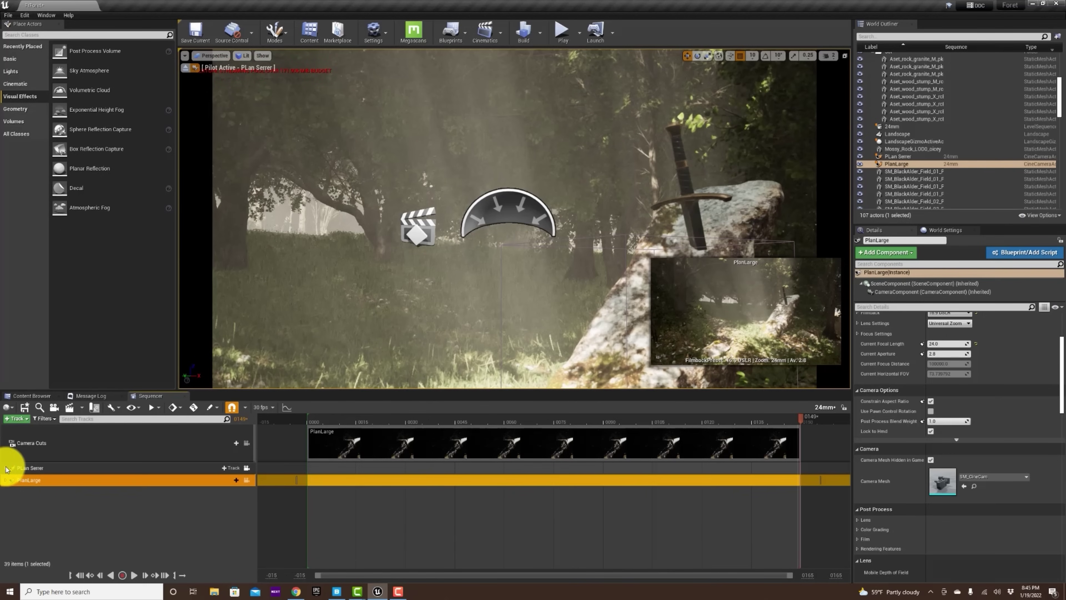
pyautogui.click(6, 467)
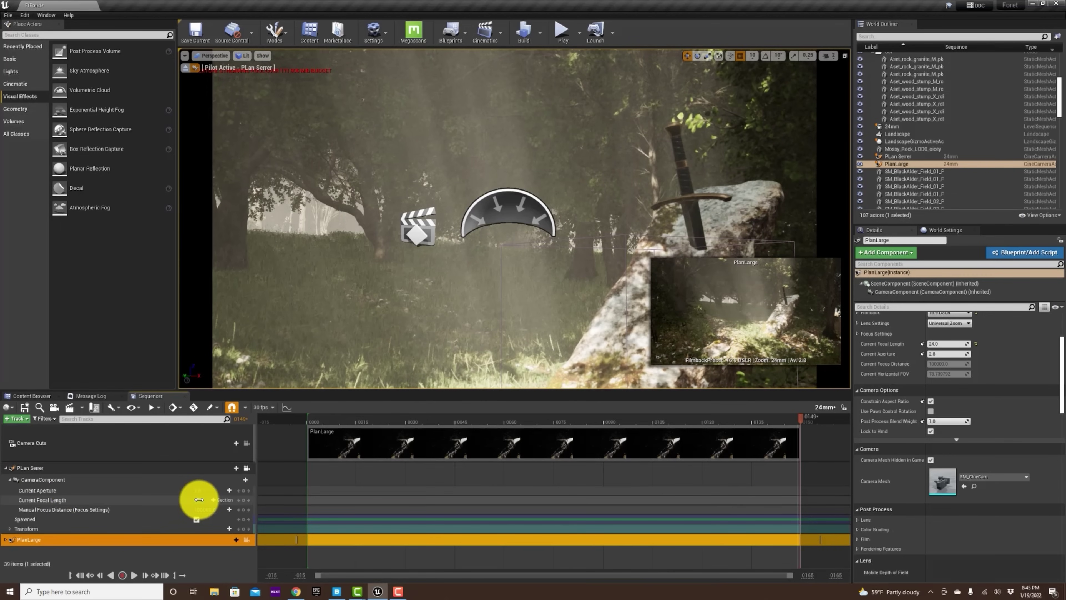
pyautogui.moveTo(199, 499); pyautogui.dragTo(199, 499)
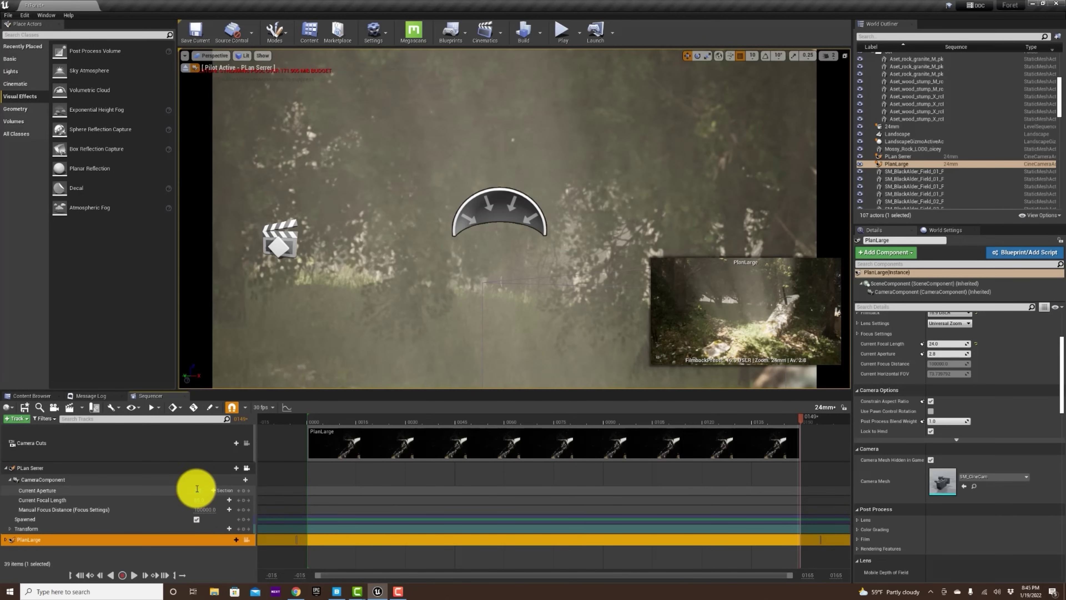
pyautogui.moveTo(196, 488); pyautogui.dragTo(191, 489)
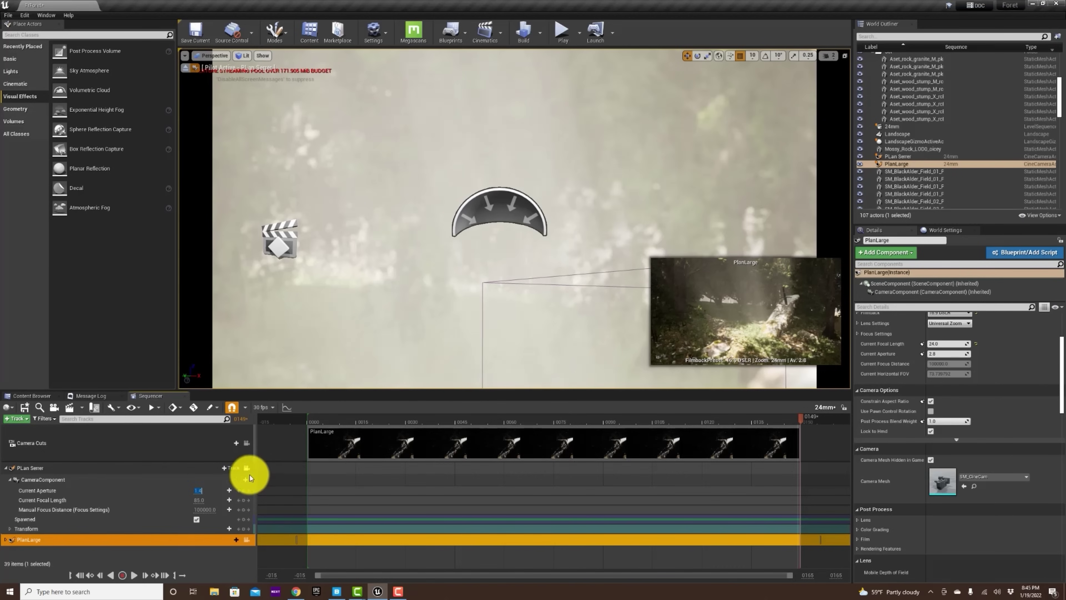
pyautogui.click(188, 468)
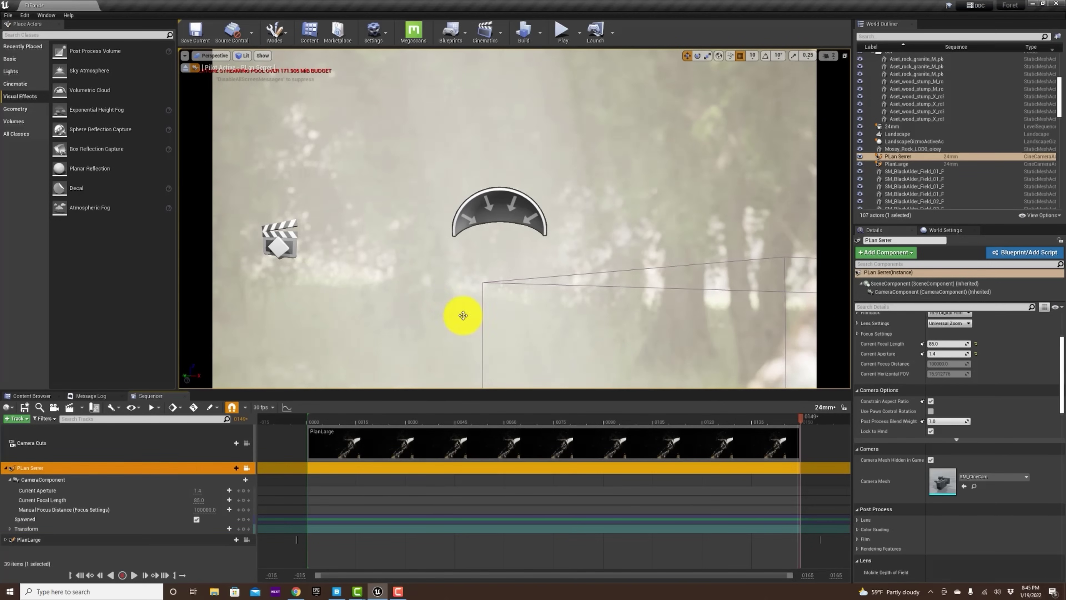
# Reposition the PLan Serrer camera to frame a close shot of the sword in the rock
pyautogui.moveTo(542, 304)
pyautogui.mouseDown(button='right')
pyautogui.moveTo(562, 313)
pyautogui.moveTo(558, 301)
pyautogui.mouseUp(button='right')
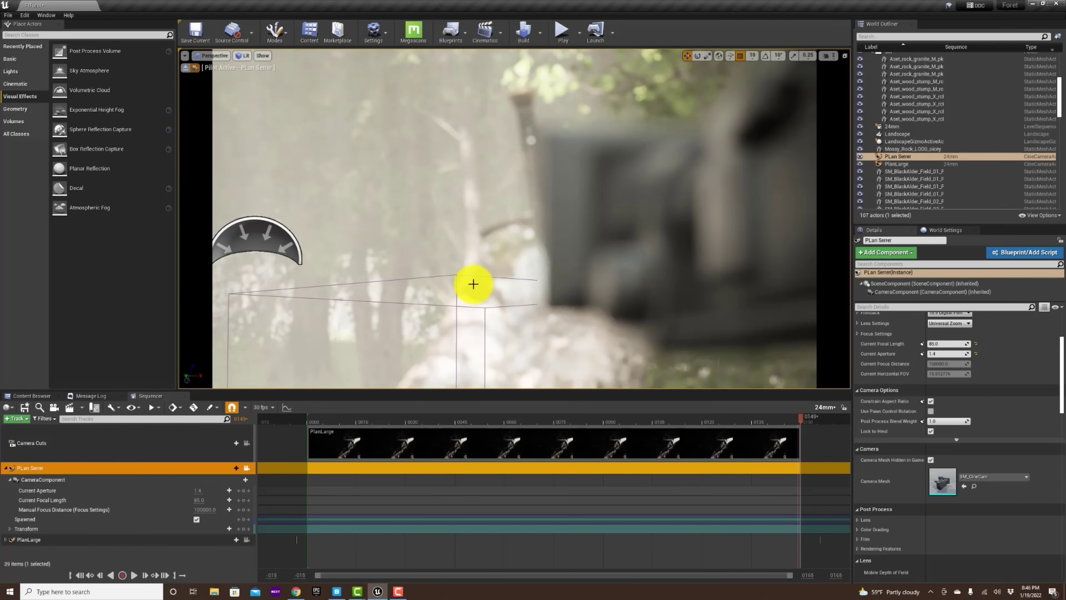
pyautogui.scroll(-3, 496, 269)
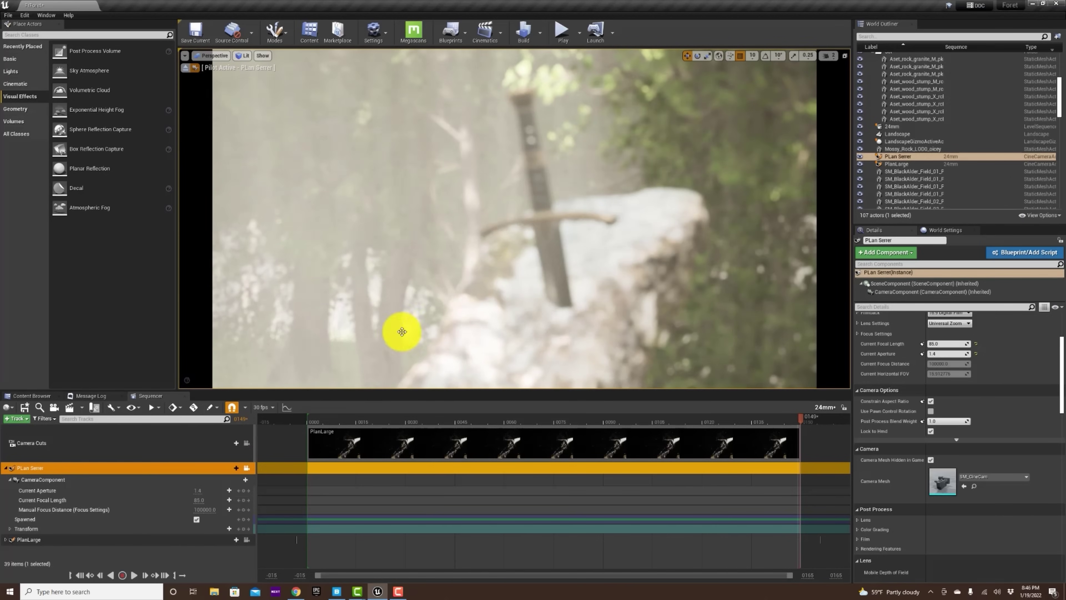
pyautogui.scroll(3, 480, 232)
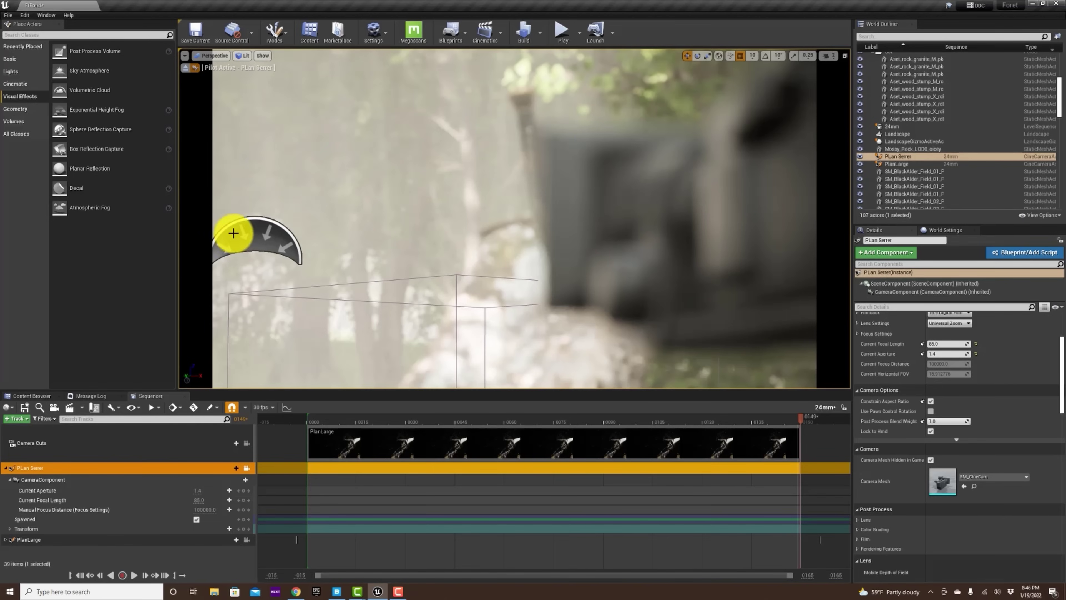
pyautogui.scroll(-3, 662, 257)
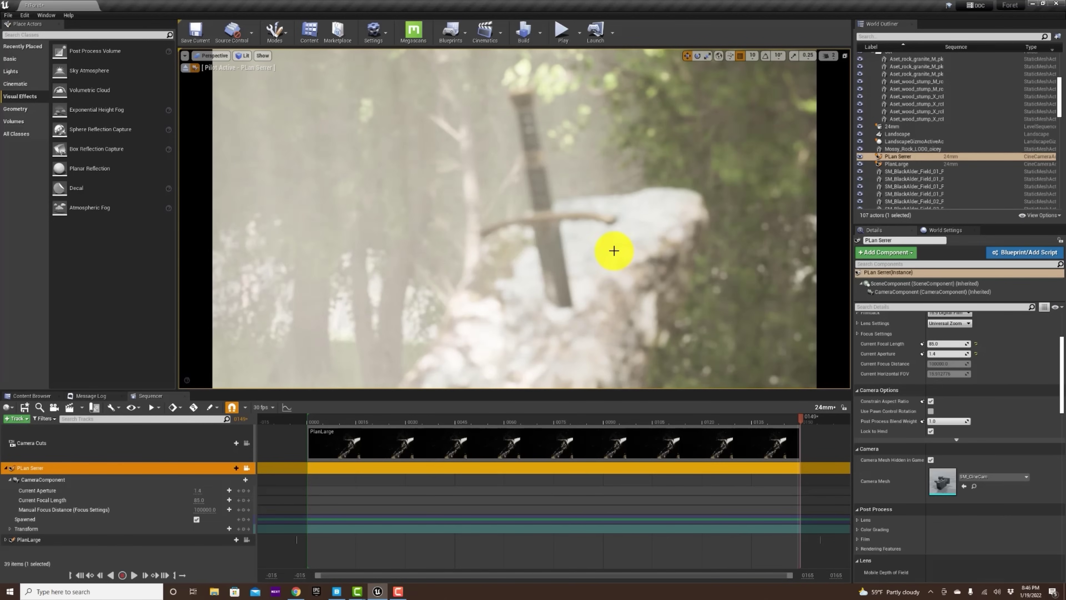
pyautogui.moveTo(611, 250); pyautogui.dragTo(597, 282, button='right')
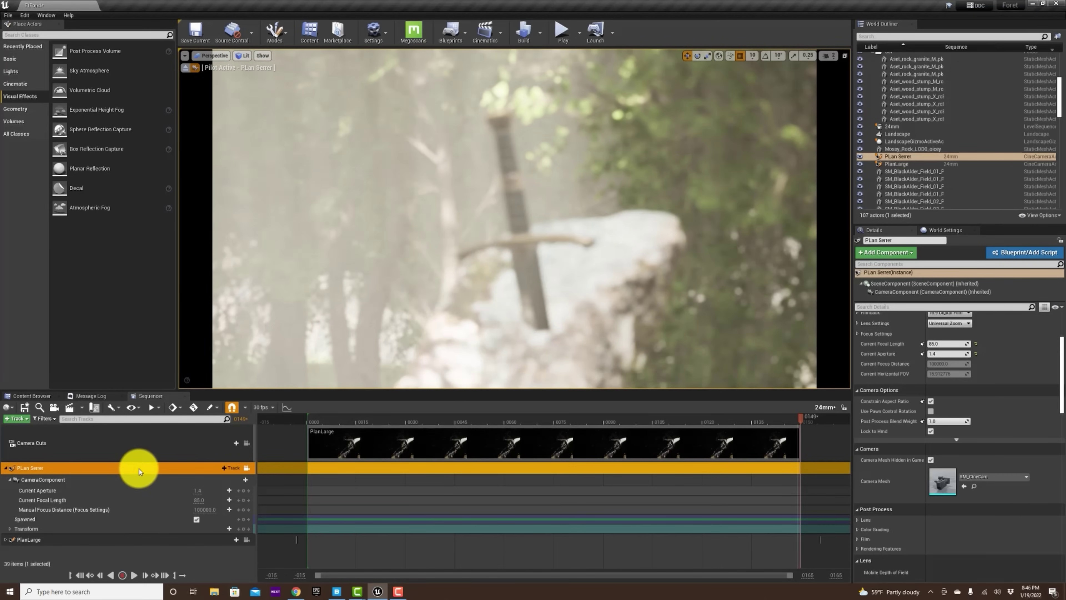
# Filter the PLan Serrer camera's properties for "speed", enable the Shutter Speed override and raise it to about 198
pyautogui.moveTo(1061, 357); pyautogui.dragTo(1059, 331)
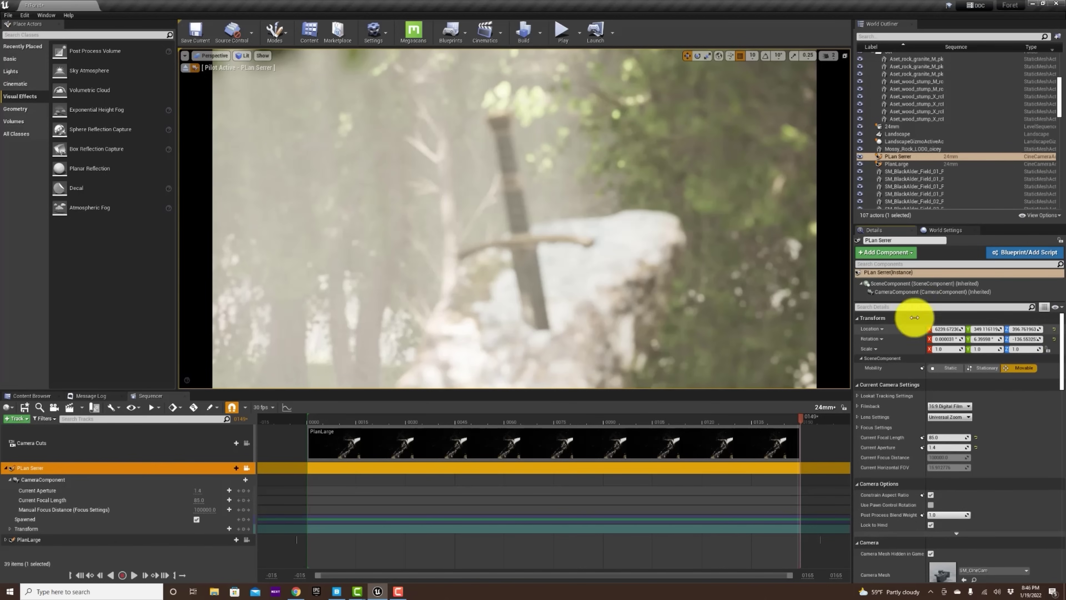
pyautogui.click(874, 306)
pyautogui.write('speed')
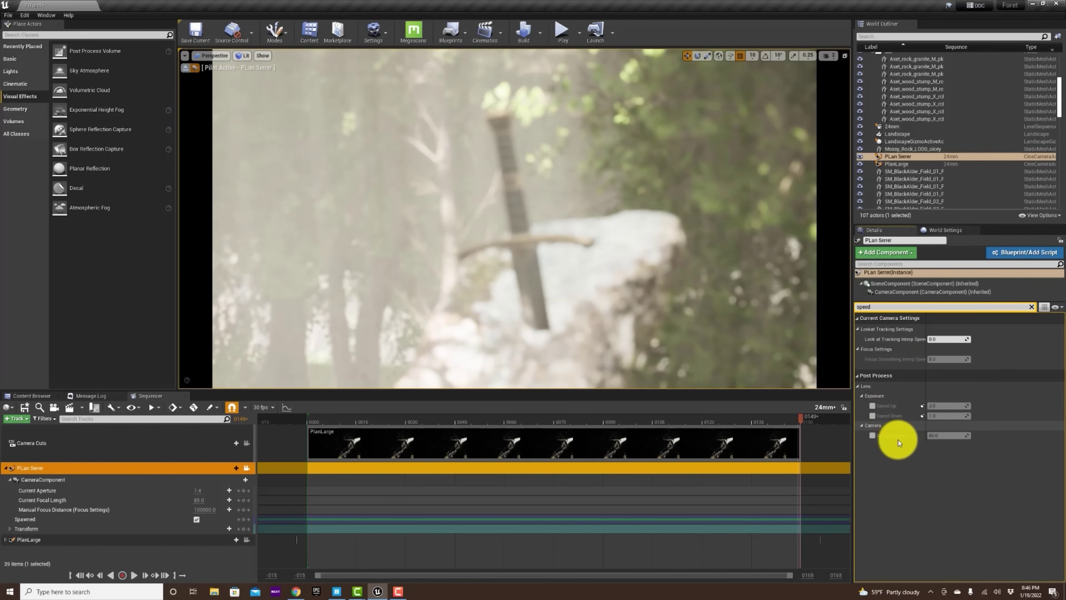
pyautogui.click(873, 436)
pyautogui.moveTo(938, 437); pyautogui.dragTo(937, 436)
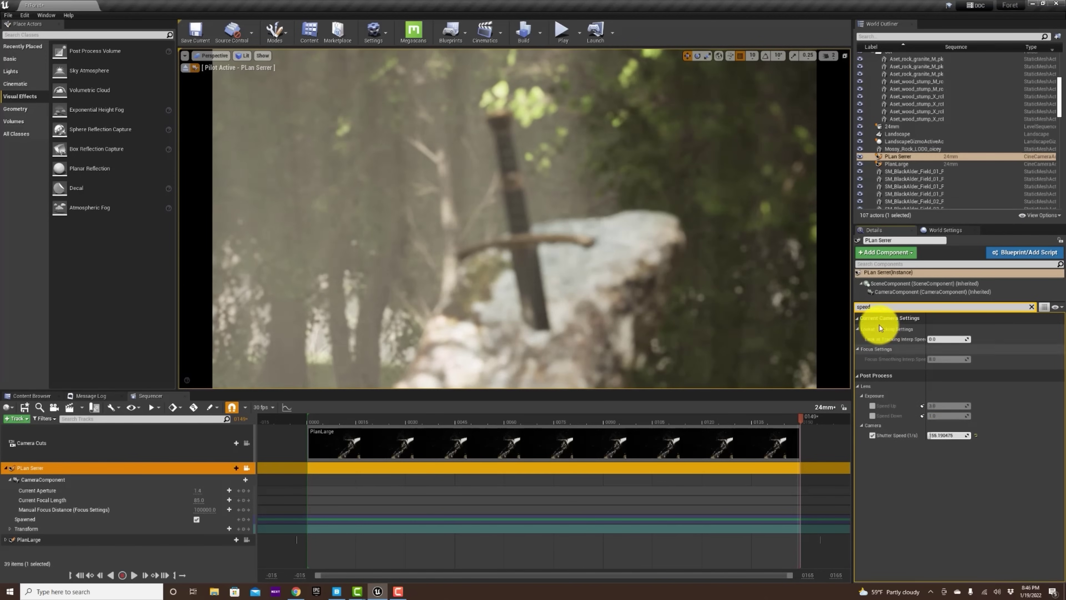
# Filter the PLan Serrer camera's properties for "focus" and sample its Manual Focus Distance on the sword
pyautogui.click(1032, 306)
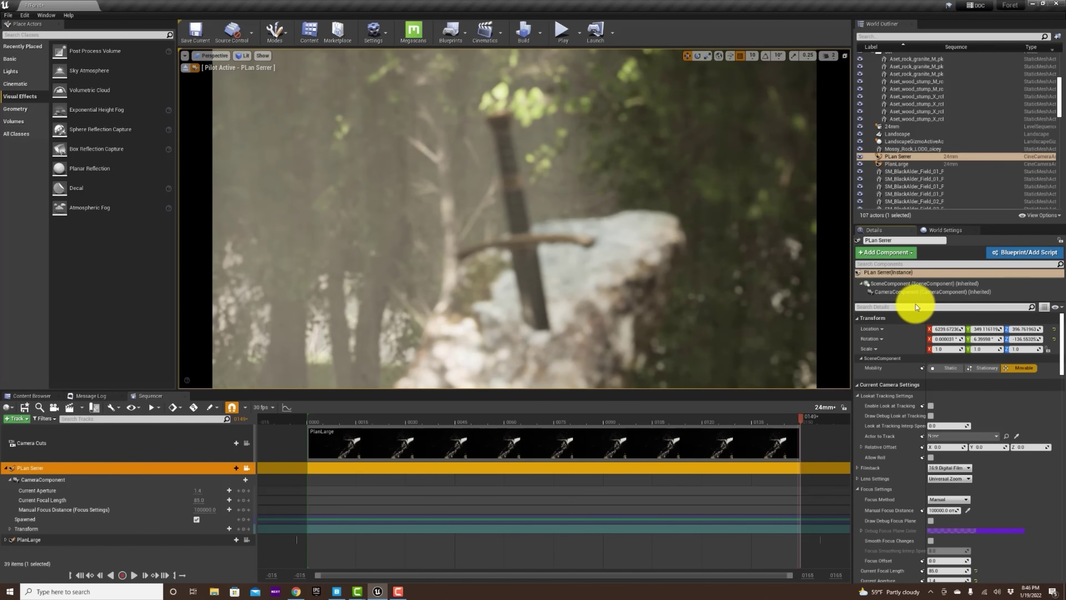
pyautogui.write('focus')
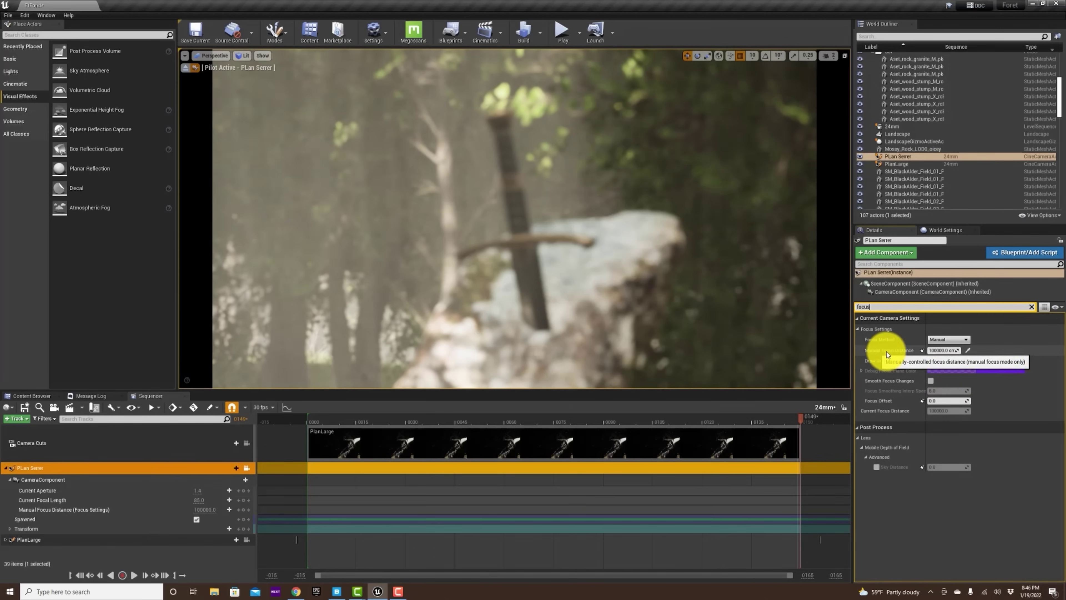
pyautogui.click(969, 351)
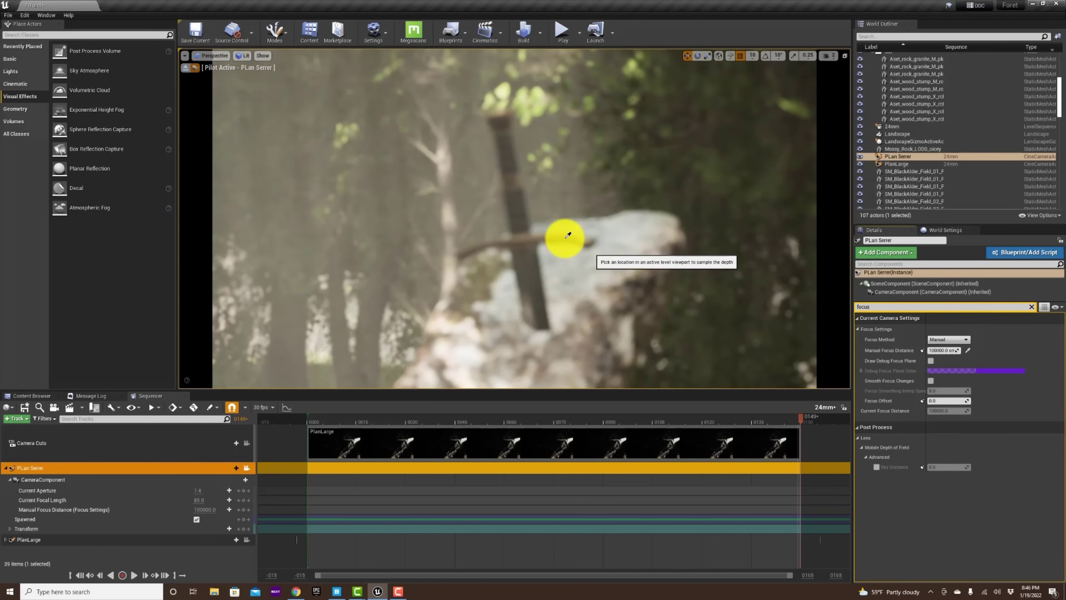
pyautogui.click(525, 213)
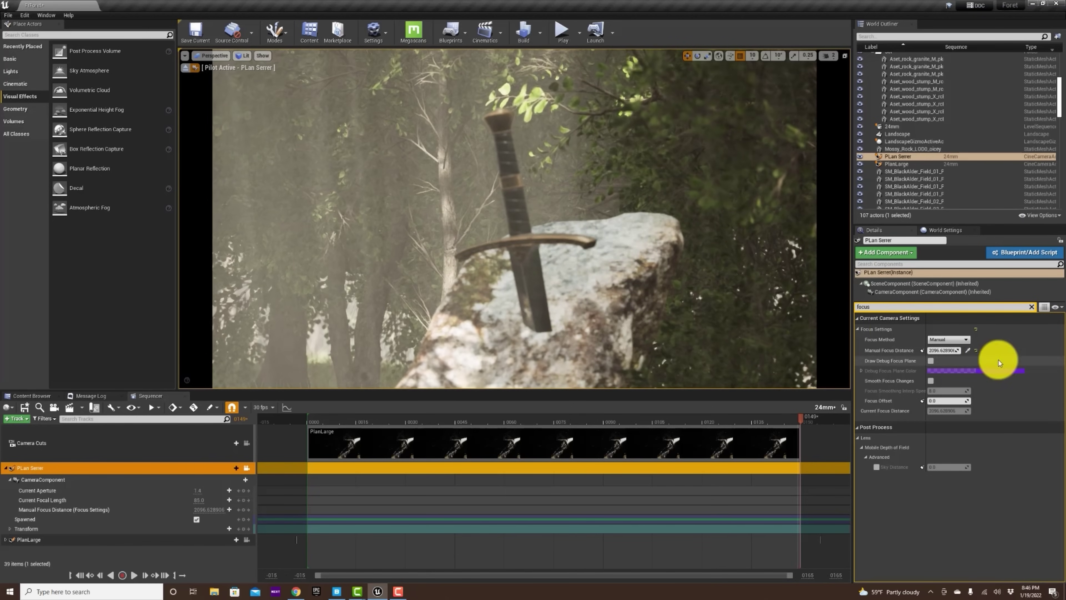
# Show the PLan Serrer camera's debug focus plane and lower its Manual Focus Distance to about 1438 so the plane meets the sword
pyautogui.click(931, 361)
pyautogui.moveTo(946, 348); pyautogui.dragTo(935, 352)
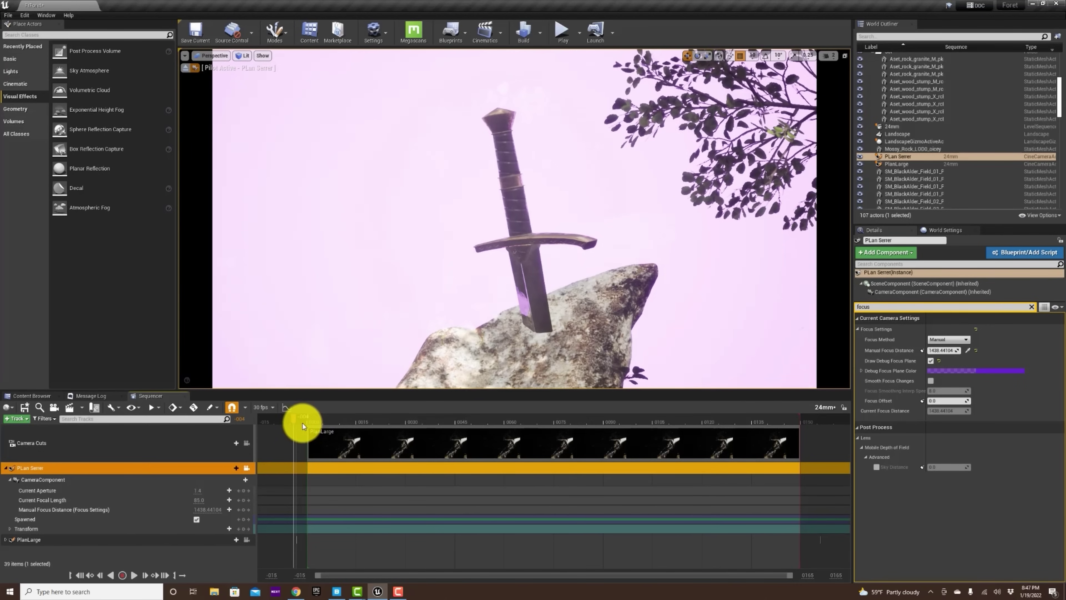
# Key the PLan Serrer camera's Transform and Manual Focus Distance at frame 140
pyautogui.press('space')
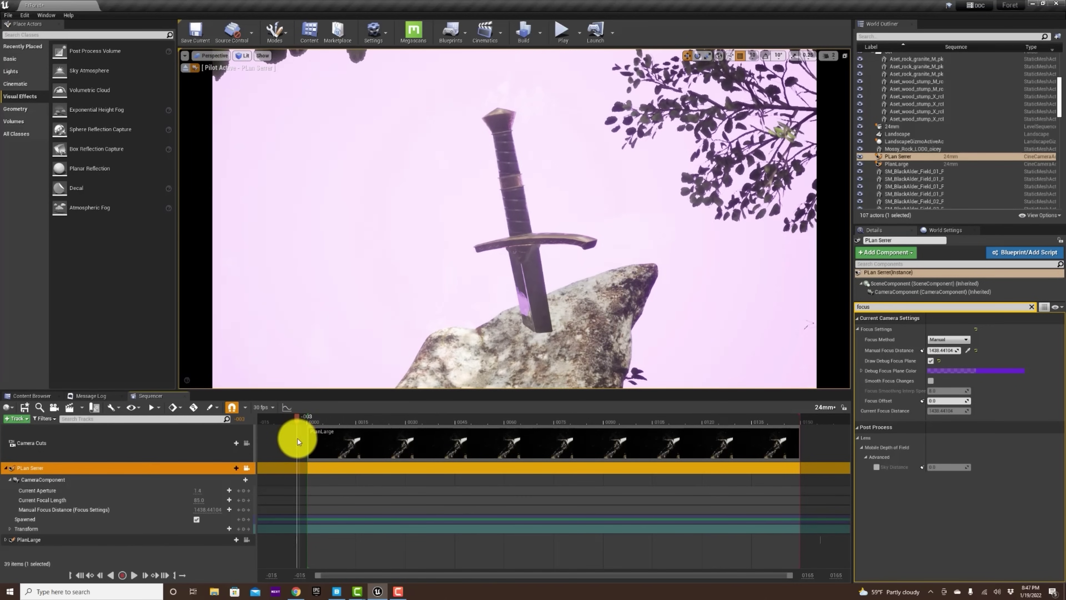
pyautogui.moveTo(299, 439); pyautogui.dragTo(281, 529)
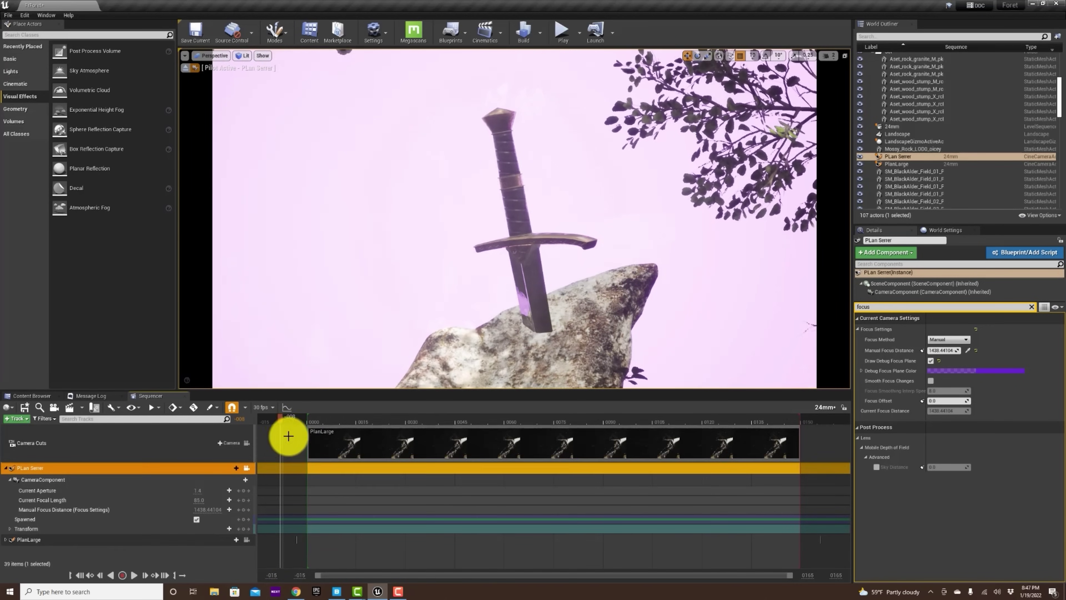
pyautogui.moveTo(282, 419); pyautogui.dragTo(517, 445)
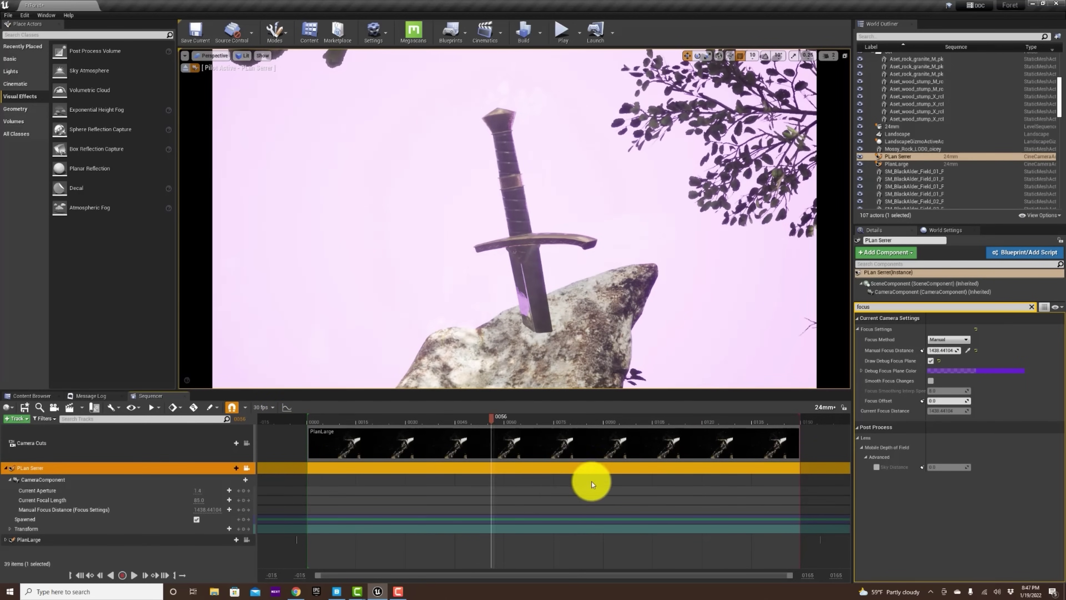
pyautogui.press('Right')
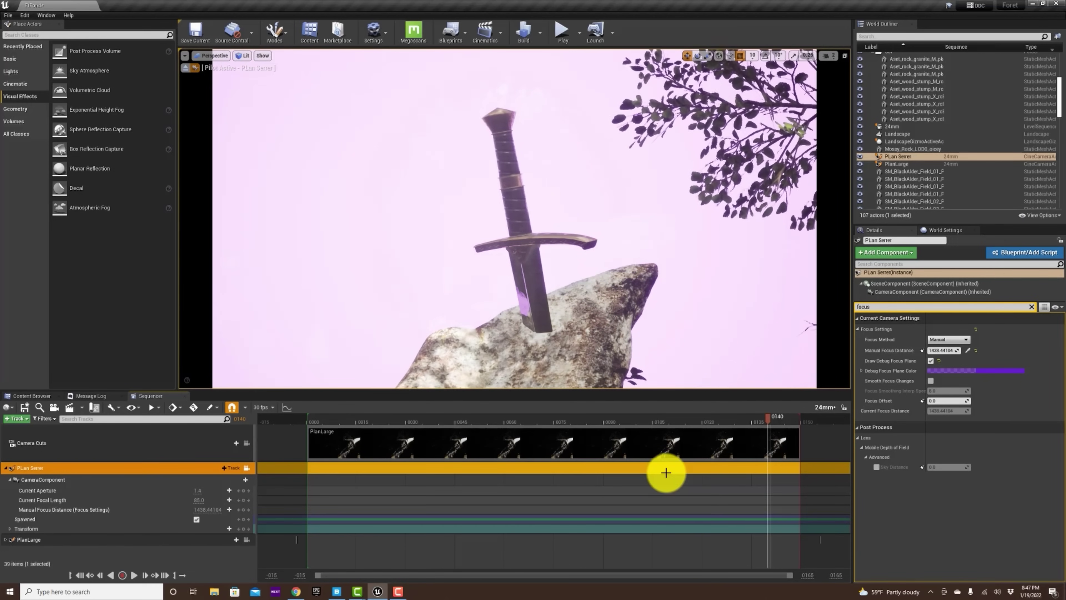
pyautogui.click(244, 529)
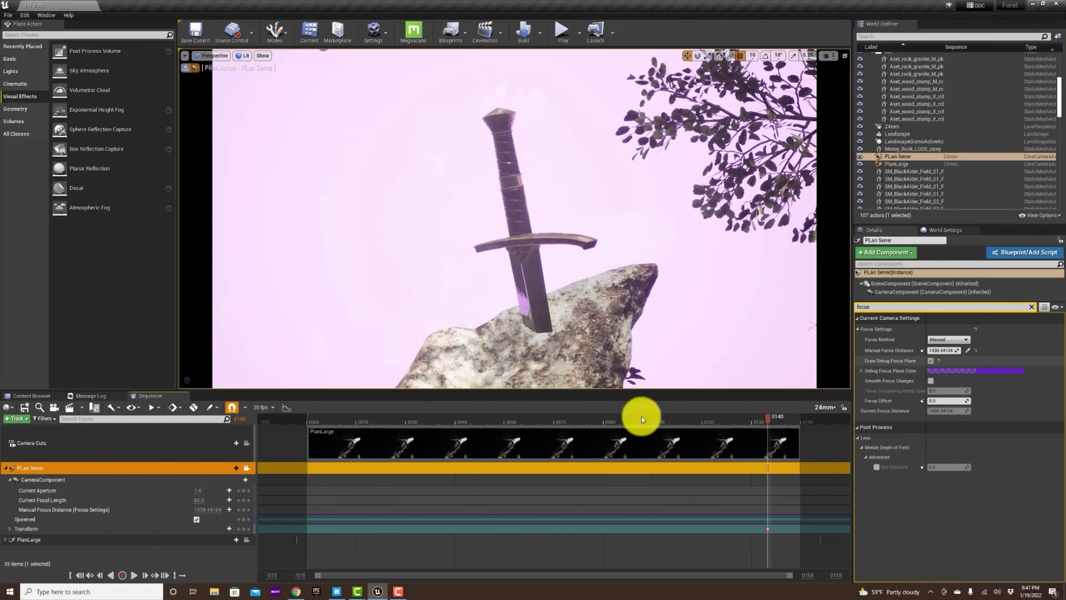
pyautogui.click(243, 509)
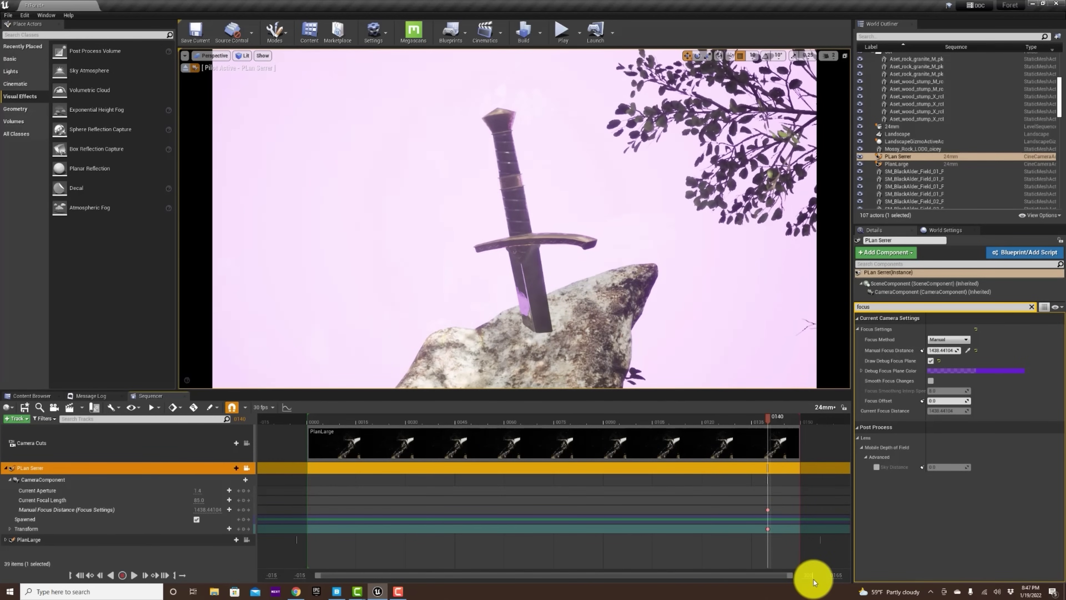
# Move the playhead to frame 281 and hide the PLan Serrer camera's debug focus plane
pyautogui.scroll(-3, 814, 580)
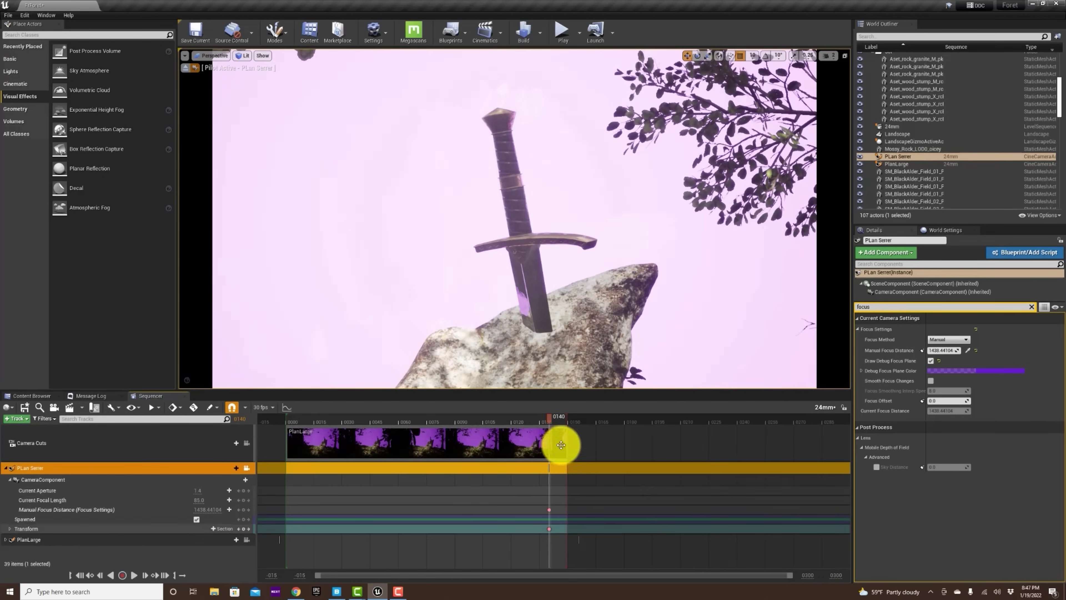
pyautogui.click(582, 419)
pyautogui.moveTo(628, 421); pyautogui.dragTo(814, 426)
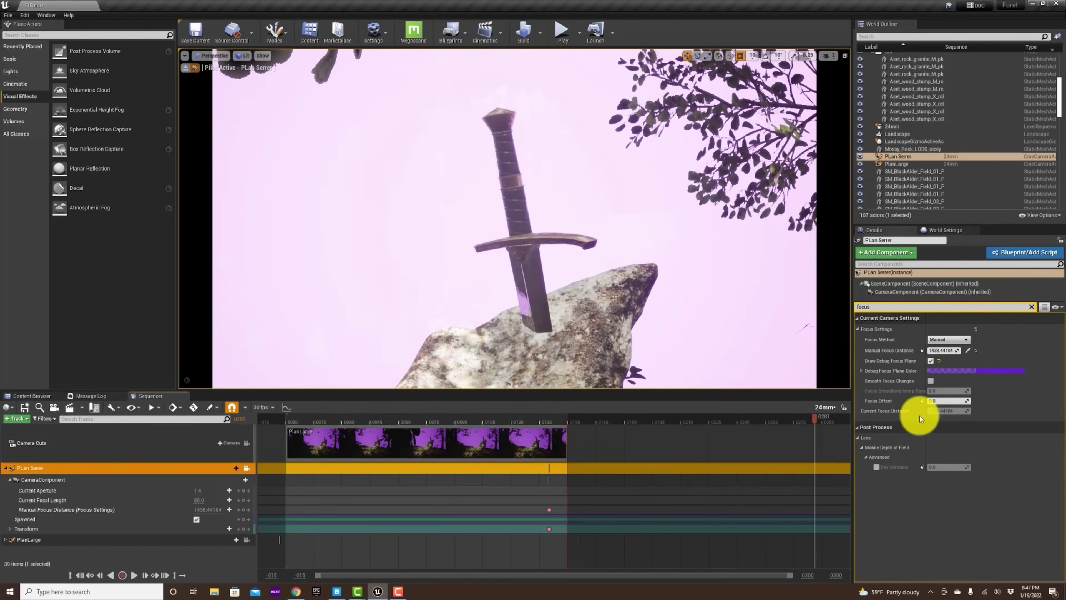
pyautogui.click(931, 361)
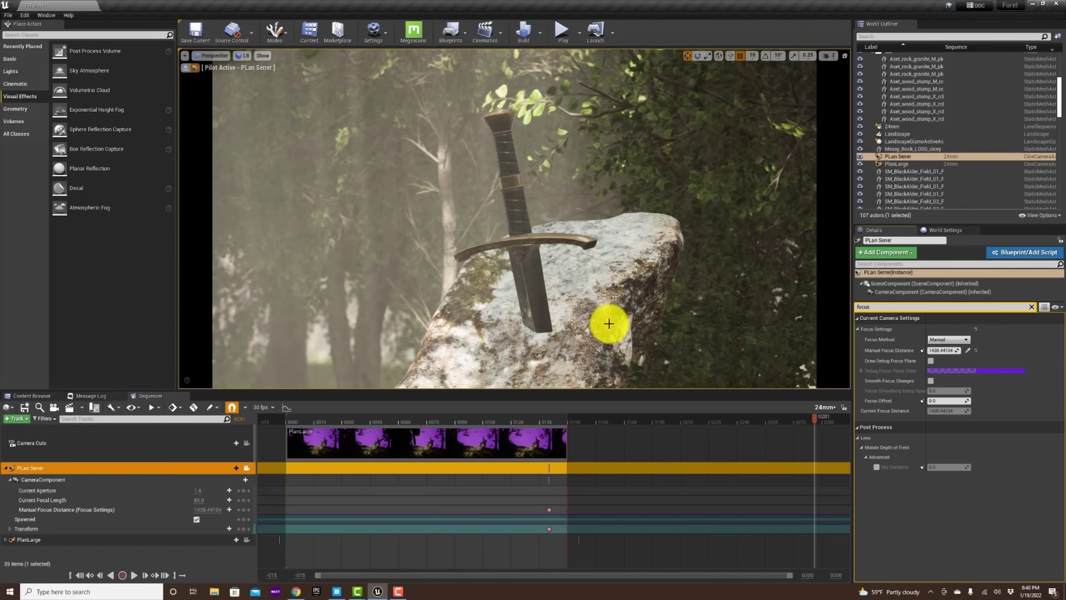
# Shift the PLan Serrer camera sideways around the sword and key its Transform and Manual Focus Distance at frame 281
pyautogui.moveTo(650, 303); pyautogui.dragTo(675, 303, button='right')
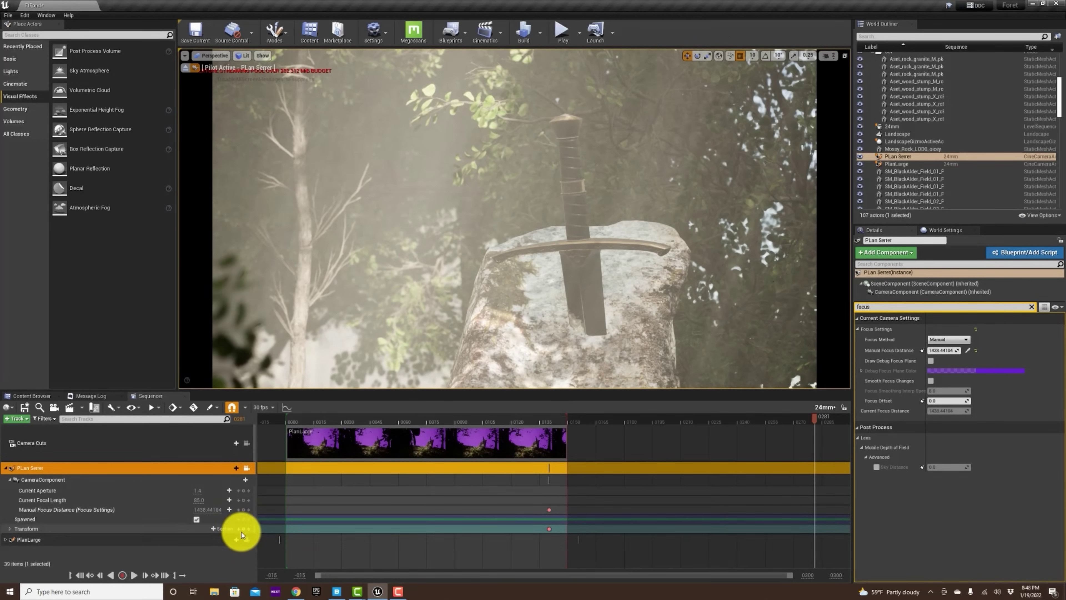
pyautogui.click(243, 529)
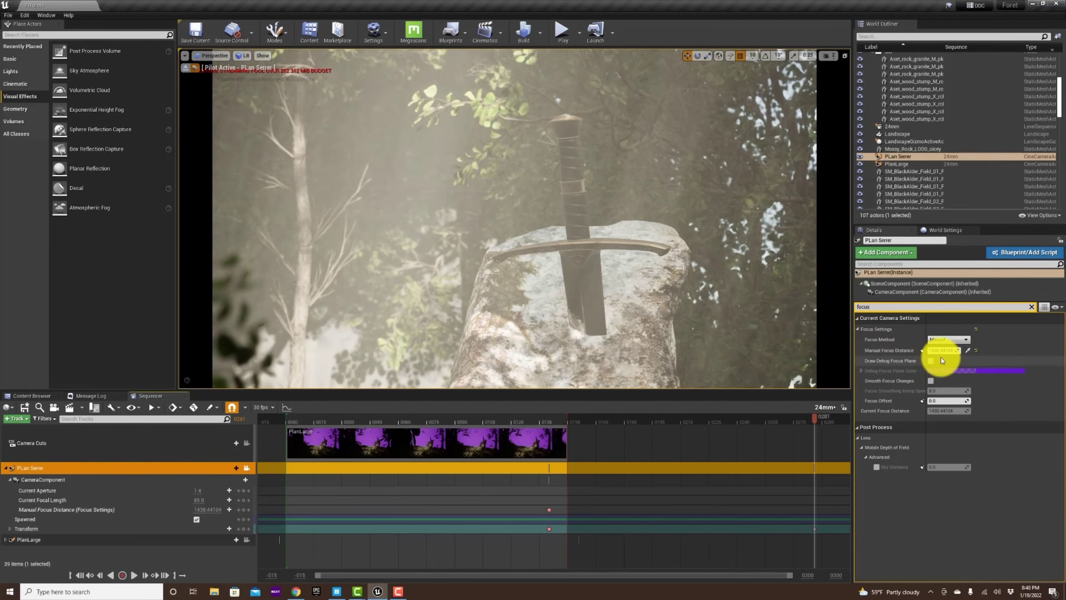
pyautogui.click(931, 361)
pyautogui.click(930, 360)
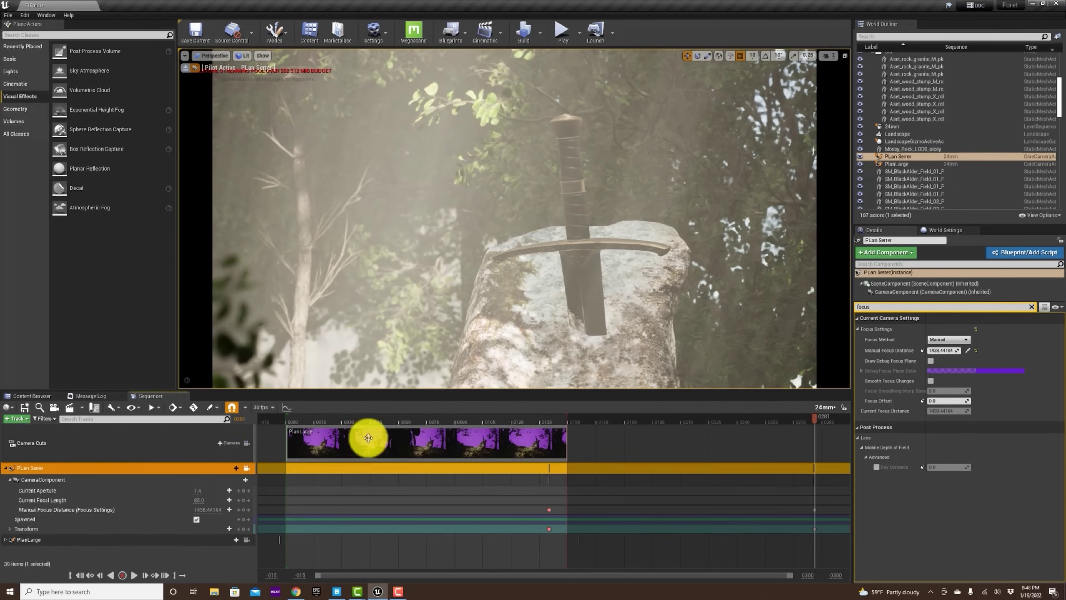
# Collapse the PLan Serrer track, lock the viewport to the camera cuts and play back the PlanLarge shot
pyautogui.click(6, 468)
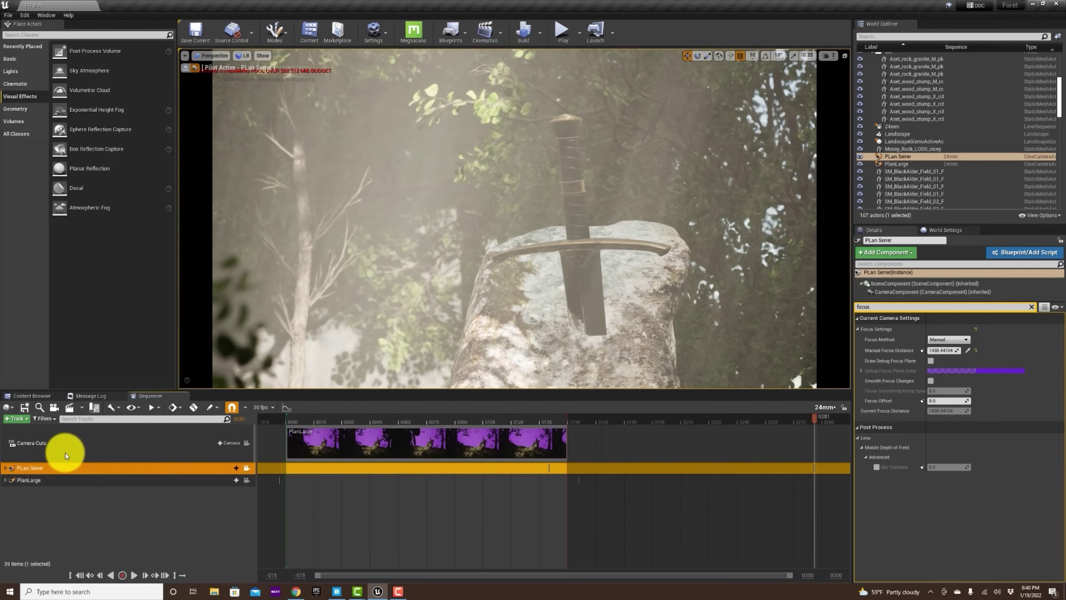
pyautogui.click(86, 448)
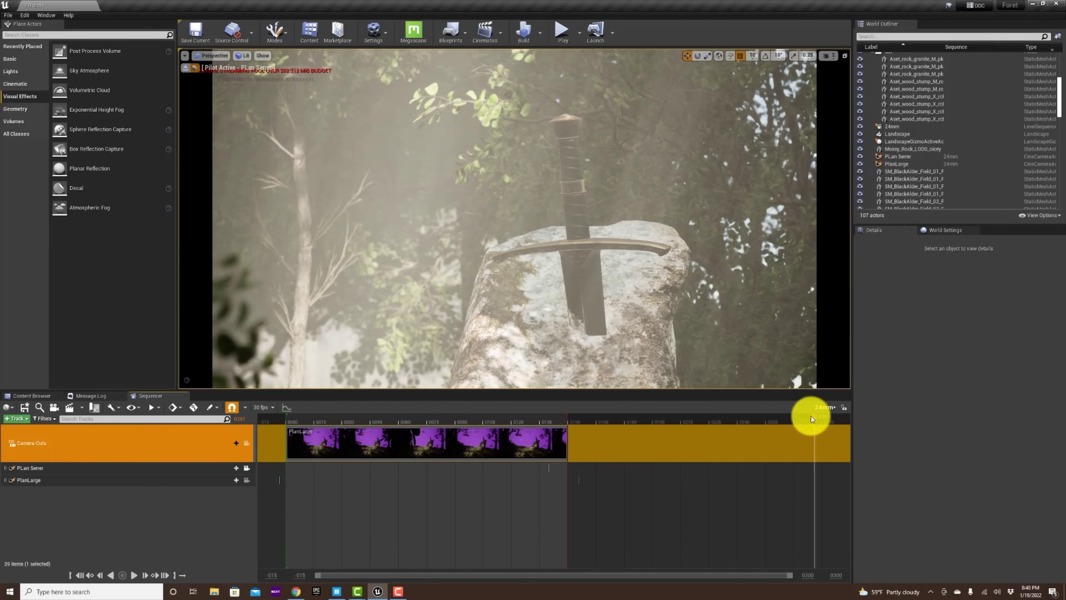
pyautogui.moveTo(815, 419); pyautogui.dragTo(344, 421)
pyautogui.click(291, 433)
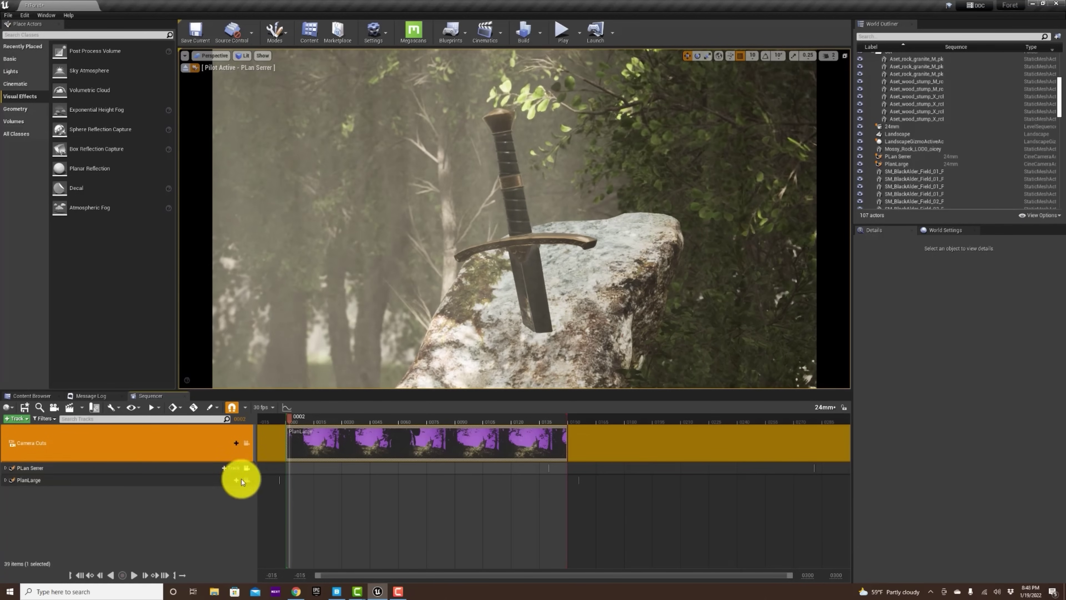
pyautogui.click(246, 443)
pyautogui.press('space')
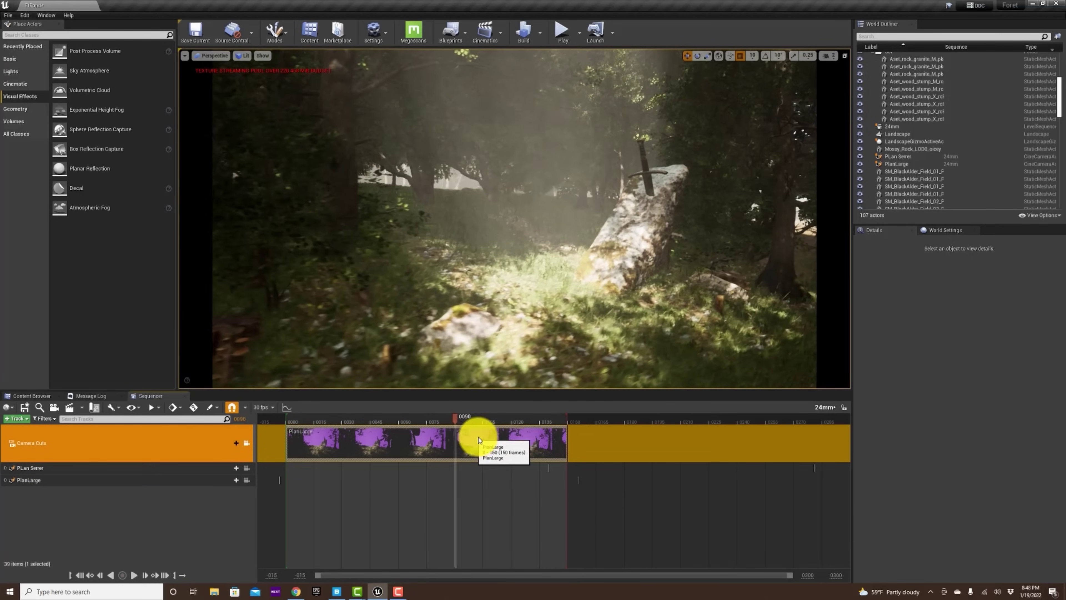
pyautogui.click(305, 428)
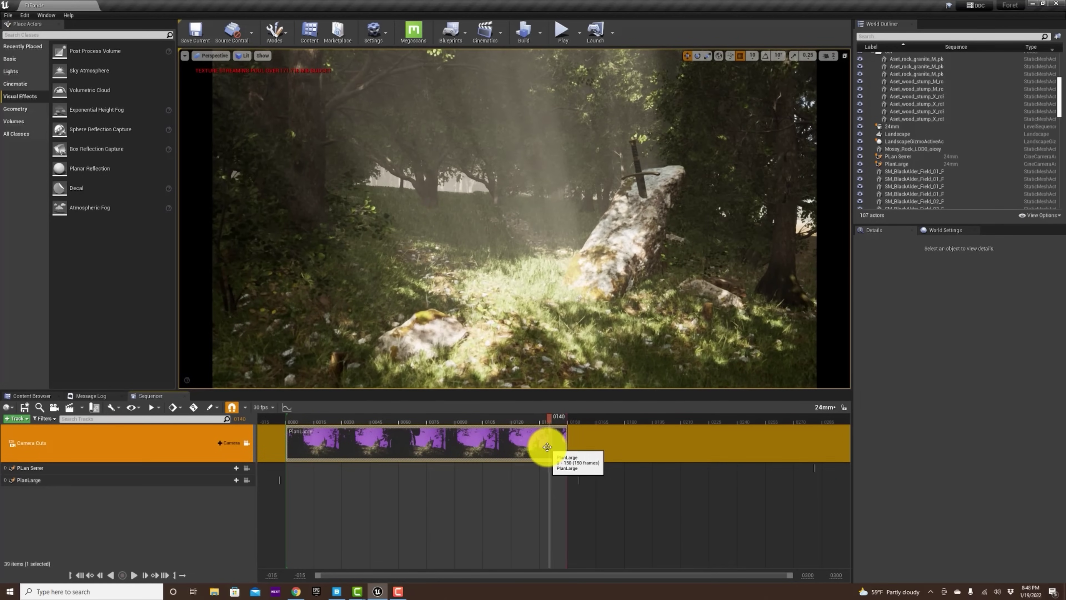
# Add a PLan Serrer camera cut at frame 135 and extend it and the playback range to about frame 285
pyautogui.click(540, 420)
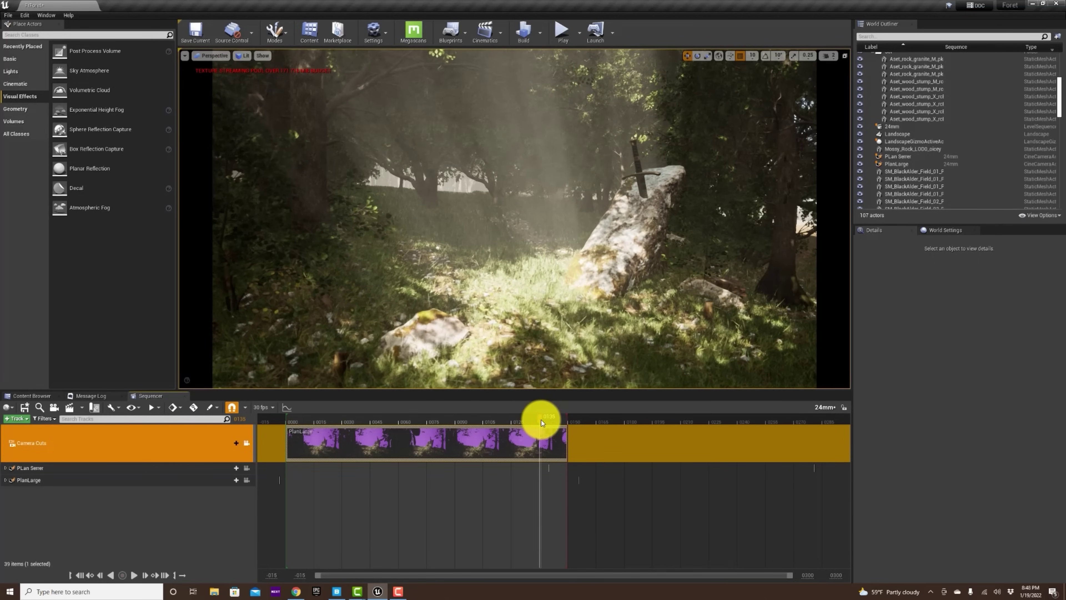
pyautogui.click(226, 442)
pyautogui.click(246, 470)
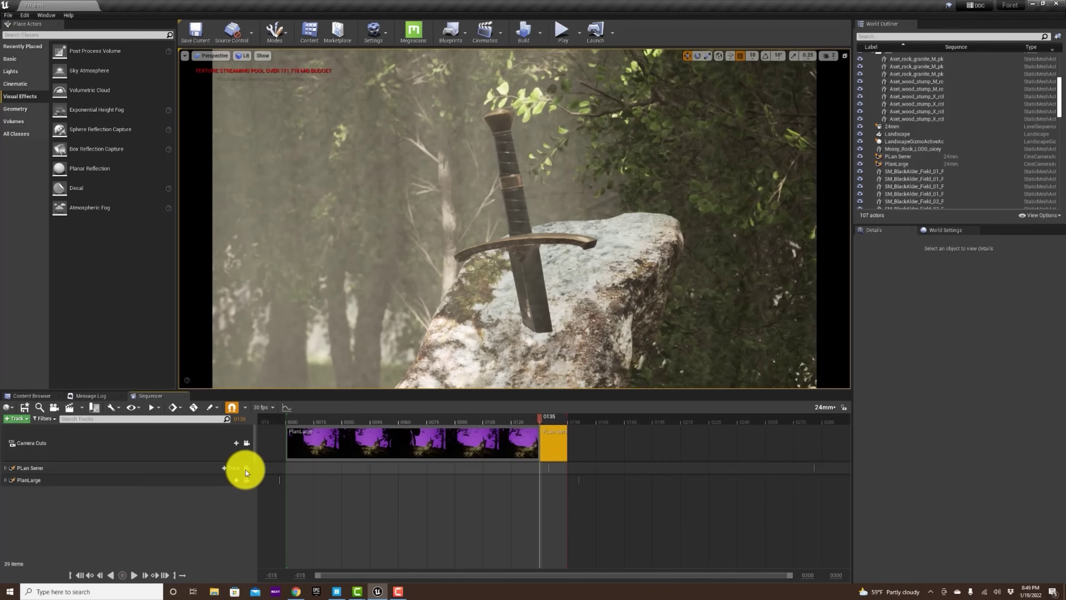
pyautogui.moveTo(568, 417); pyautogui.dragTo(824, 428)
pyautogui.moveTo(567, 439); pyautogui.dragTo(825, 442)
# Play back the sequence across the cut from PlanLarge to PLan Serrer to check the close shot's camera movement
pyautogui.moveTo(537, 420); pyautogui.dragTo(263, 409)
pyautogui.press('space')
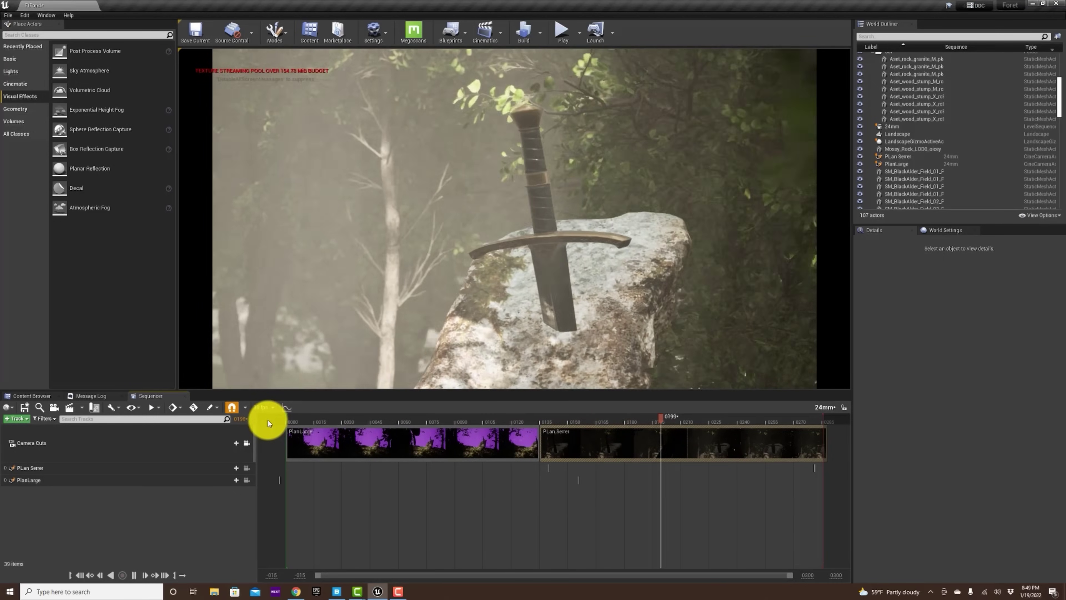
pyautogui.click(486, 417)
pyautogui.press('space')
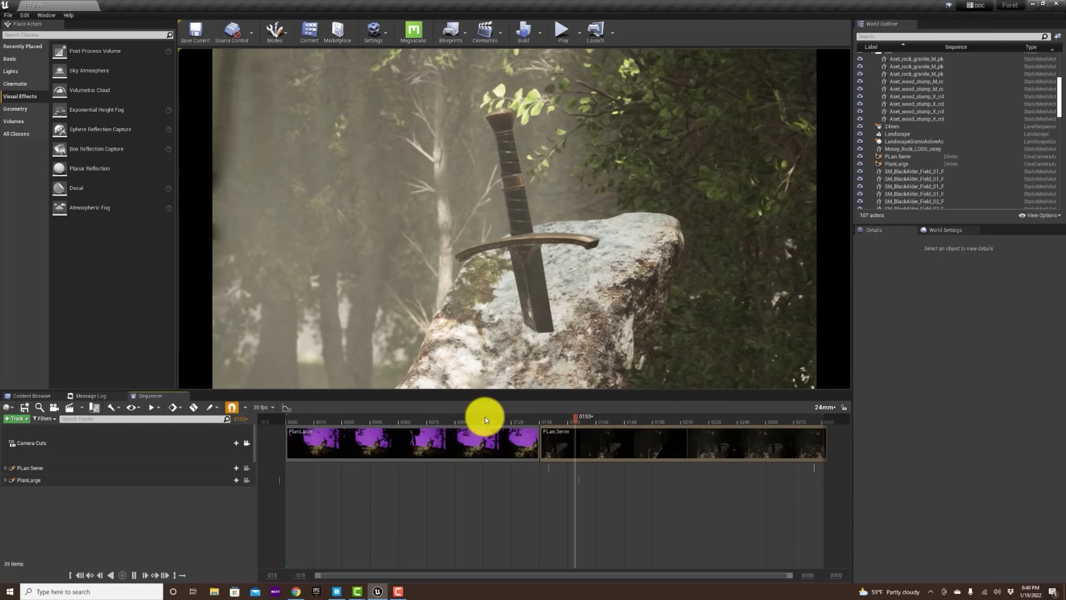
pyautogui.press('space')
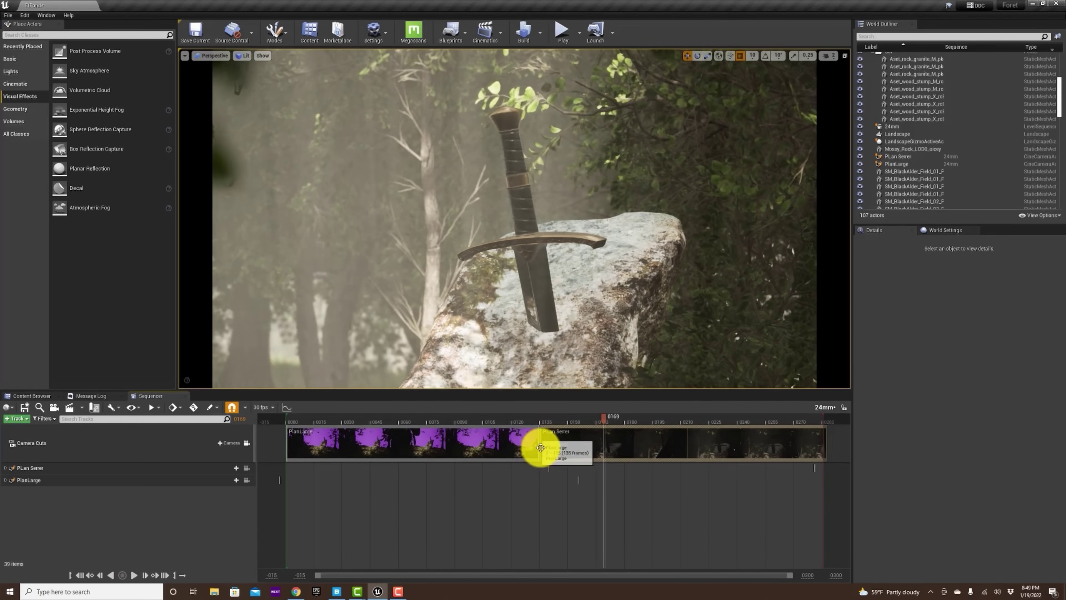
pyautogui.moveTo(566, 419); pyautogui.dragTo(493, 436)
pyautogui.press('space')
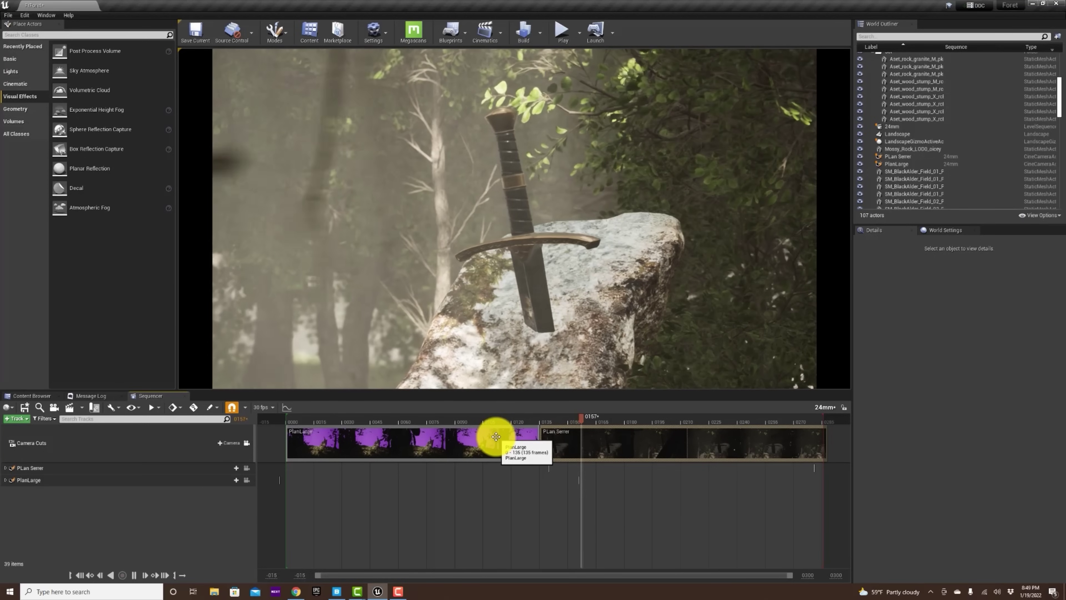
pyautogui.click(582, 423)
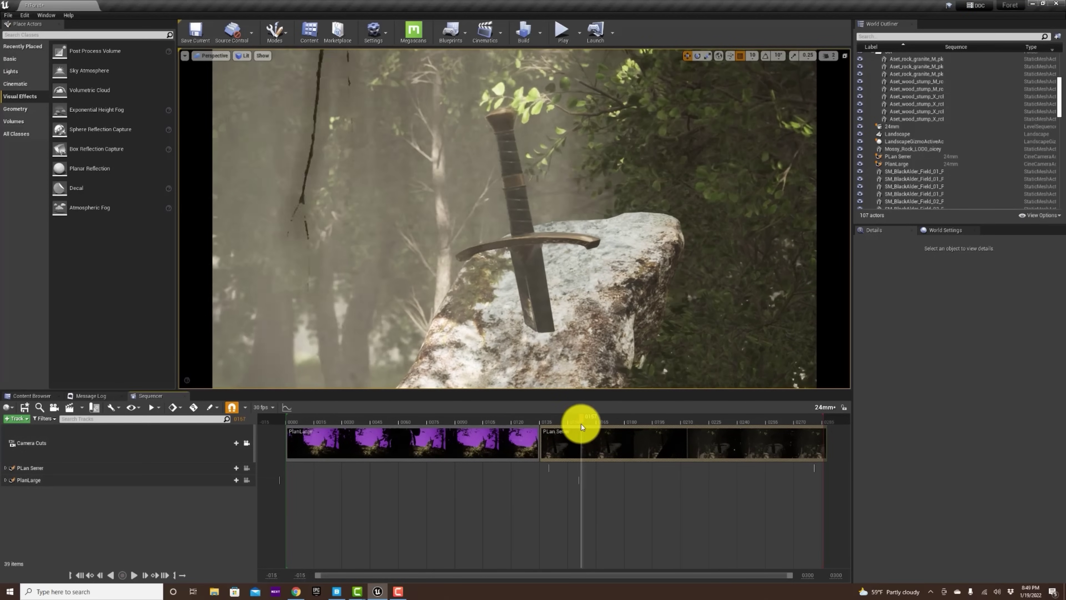
# Expand the PLan Serrer track and set all its Manual Focus Distance and Transform keys to Linear interpolation
pyautogui.click(5, 469)
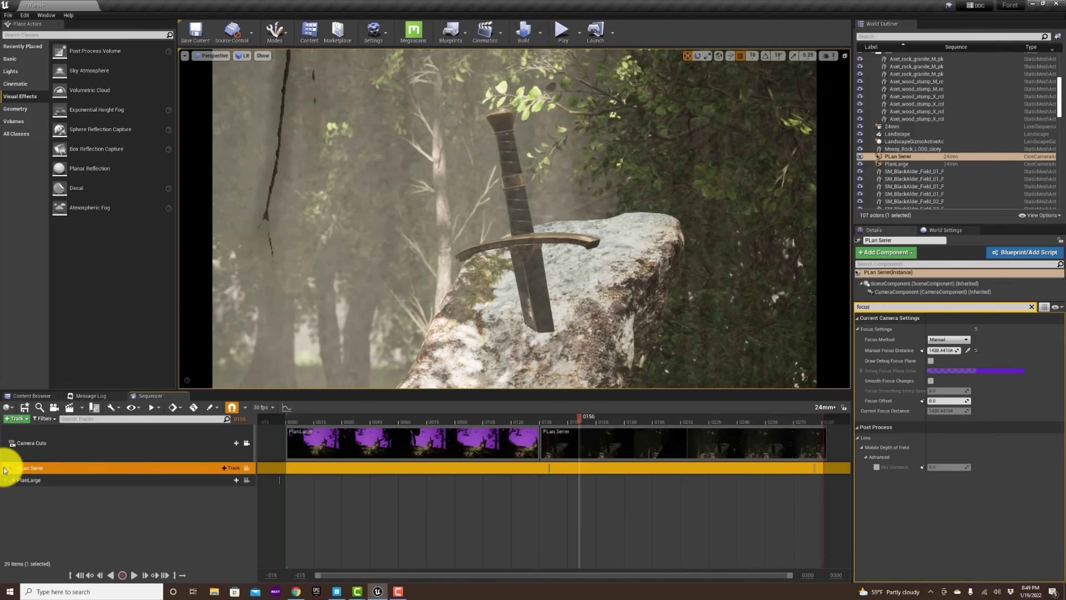
pyautogui.click(6, 469)
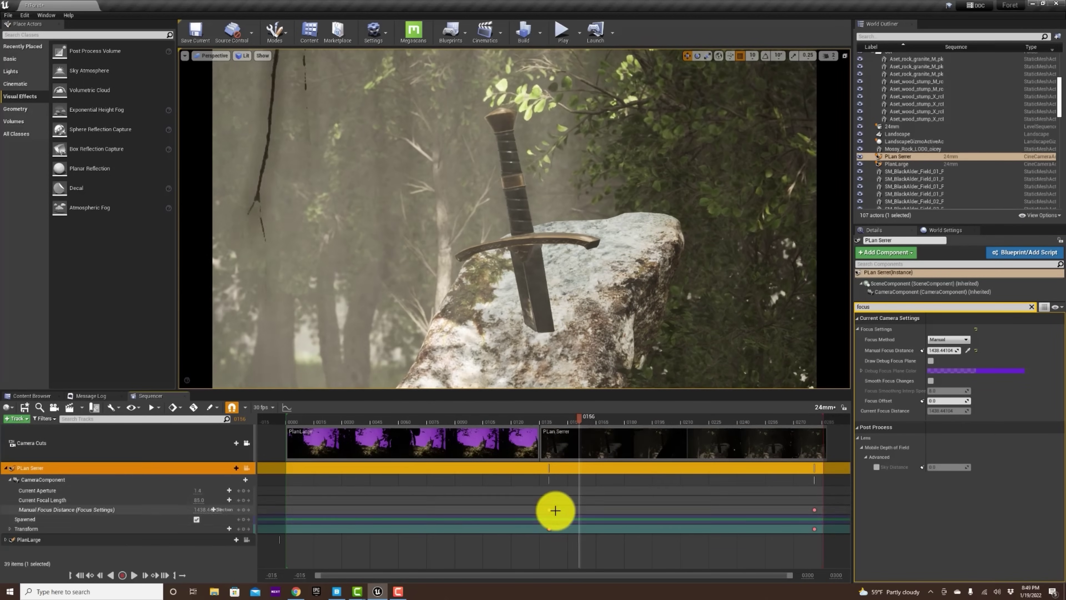
pyautogui.moveTo(539, 499); pyautogui.dragTo(818, 537)
pyautogui.rightClick(814, 510)
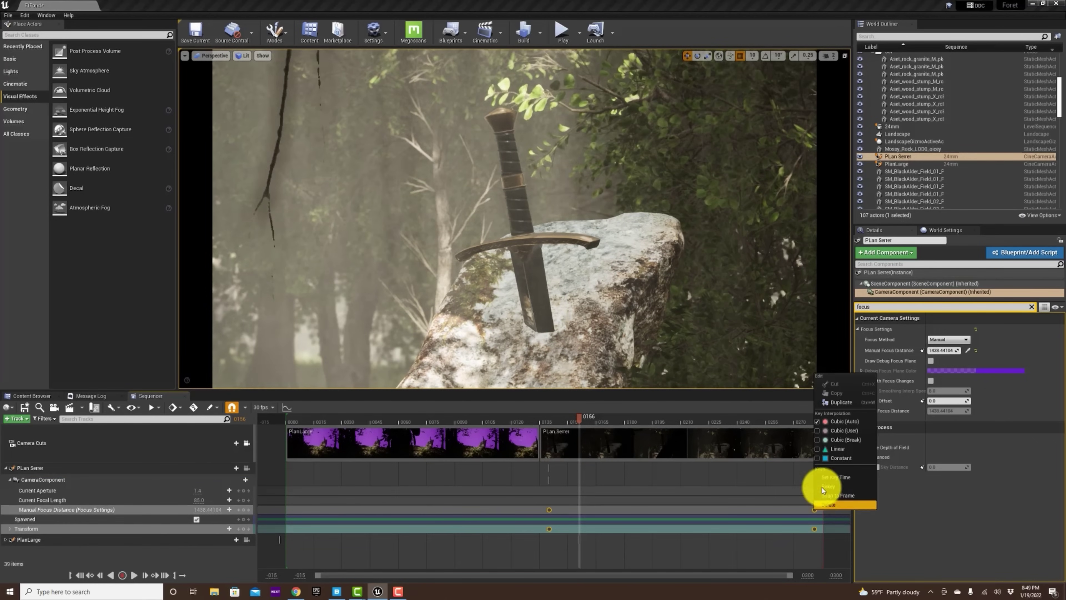
pyautogui.click(834, 457)
# Preview the PLan Serrer shot and move its first Manual Focus Distance and Transform keys to frame 123
pyautogui.click(519, 419)
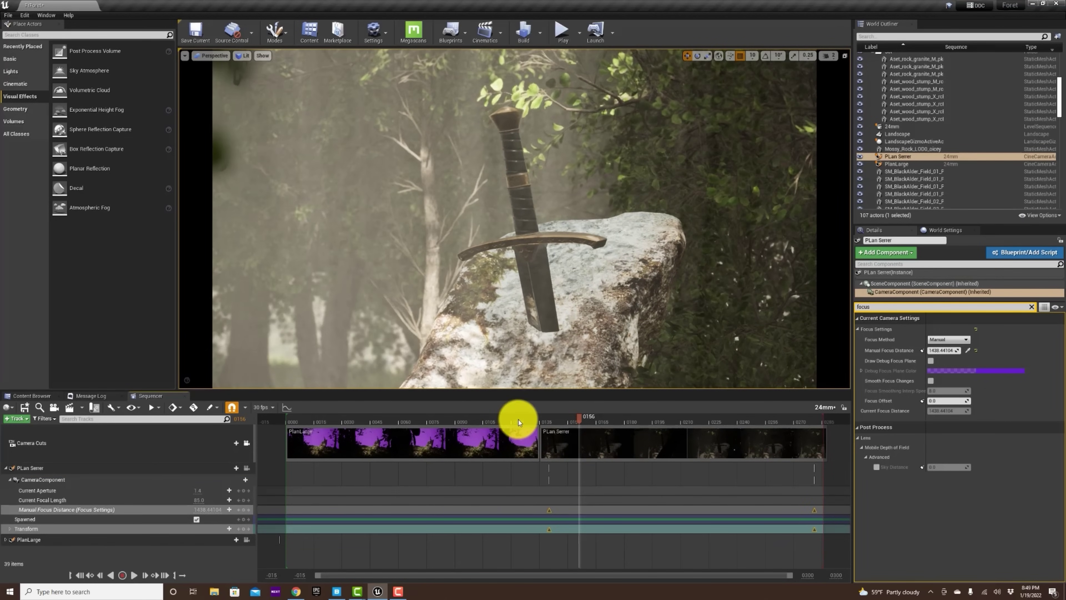
pyautogui.press('space')
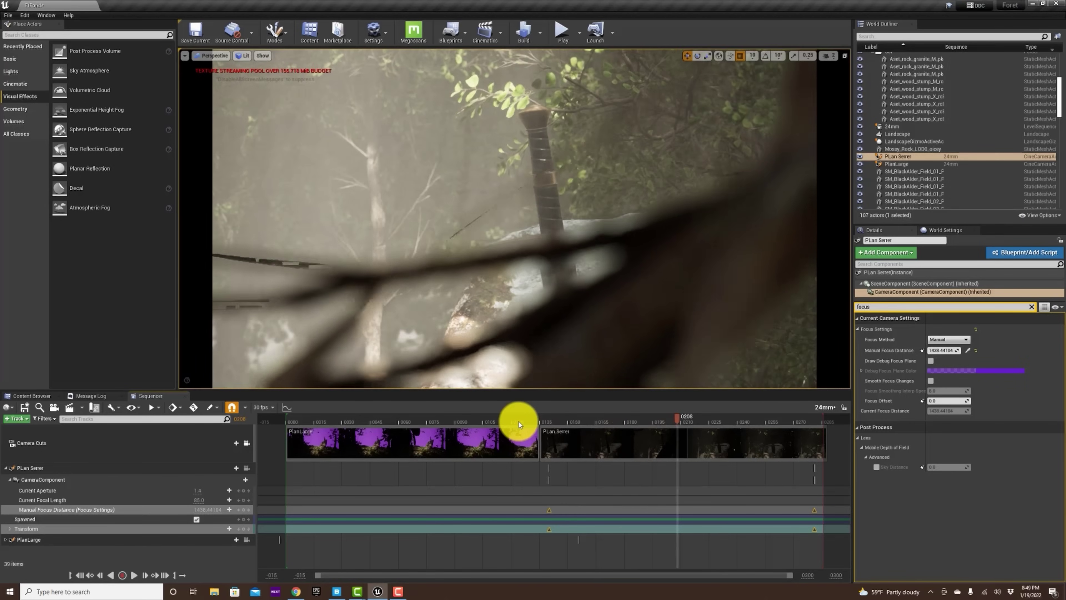
pyautogui.press('space')
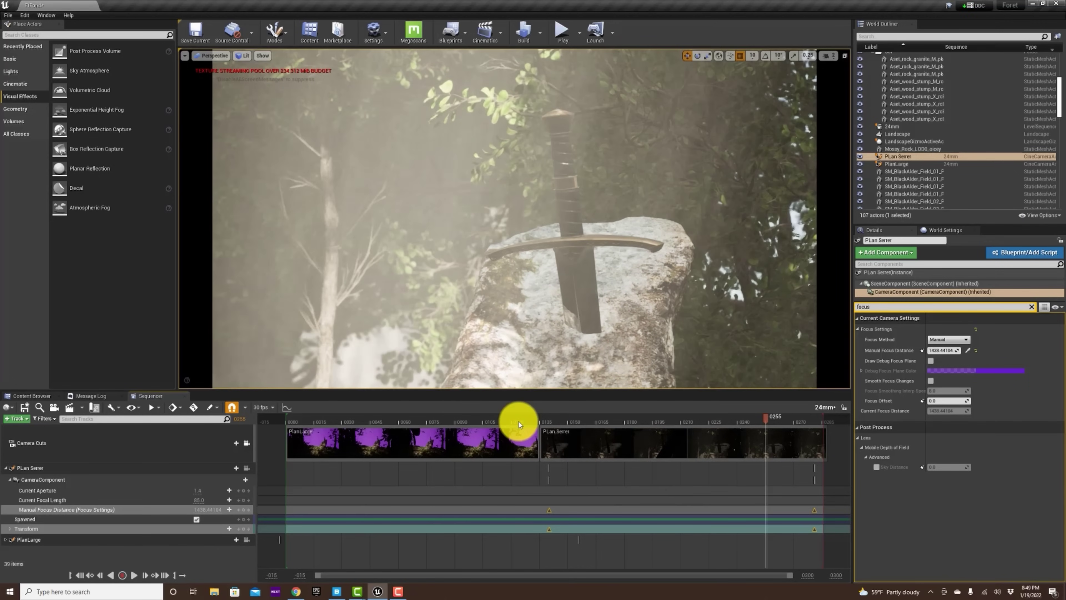
pyautogui.click(550, 529)
pyautogui.moveTo(551, 530); pyautogui.dragTo(519, 526)
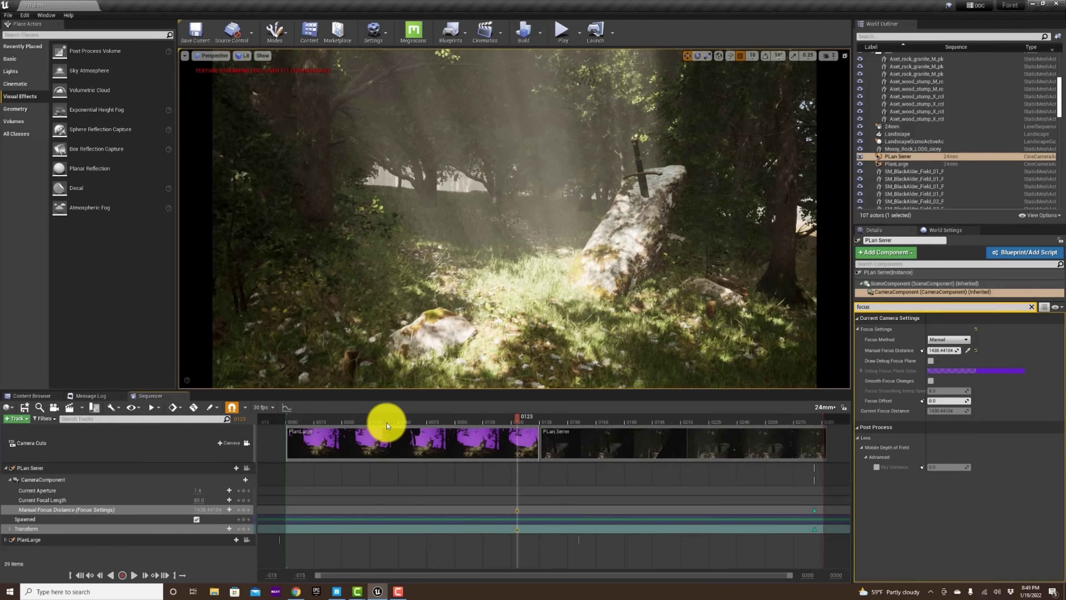
# Play back the full sequence from the start and scrub through the wide and close shots to compare them
pyautogui.click(273, 420)
pyautogui.press('space')
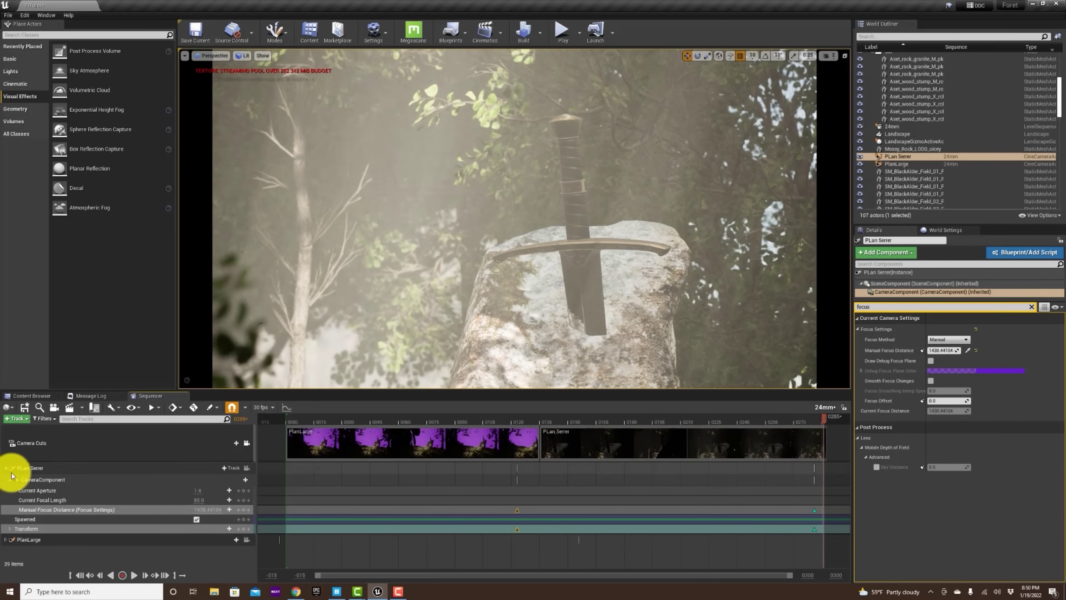
pyautogui.moveTo(820, 419); pyautogui.dragTo(383, 419)
pyautogui.moveTo(309, 432); pyautogui.dragTo(743, 449)
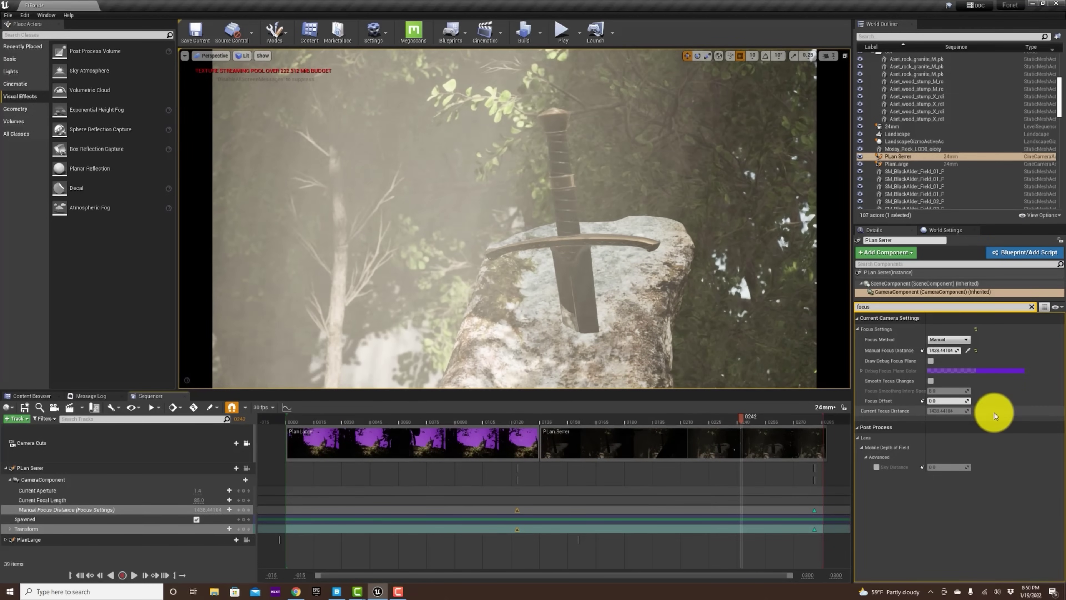
pyautogui.click(454, 419)
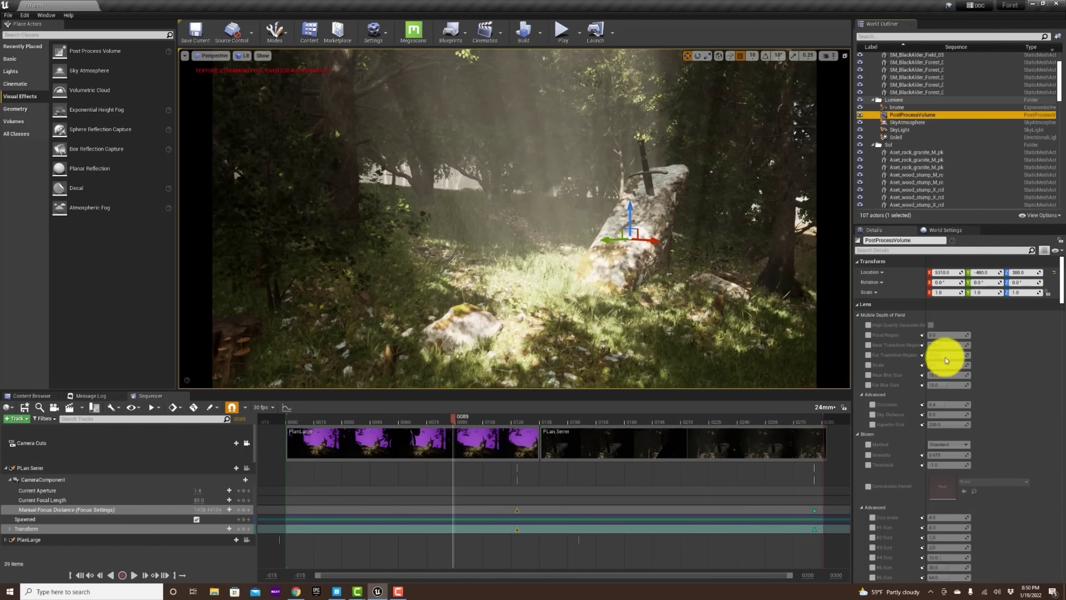
# Enable the PostProcessVolume's Temperature Type and Temp white balance settings and adjust the temperature for a cooler, bluer image
pyautogui.click(884, 250)
pyautogui.write('white')
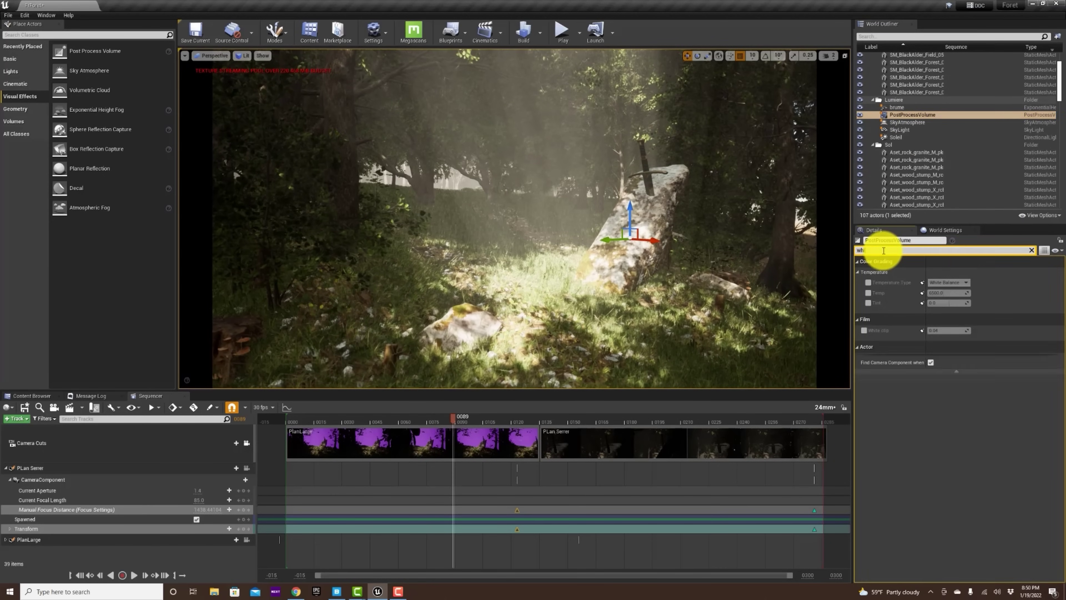
pyautogui.click(868, 282)
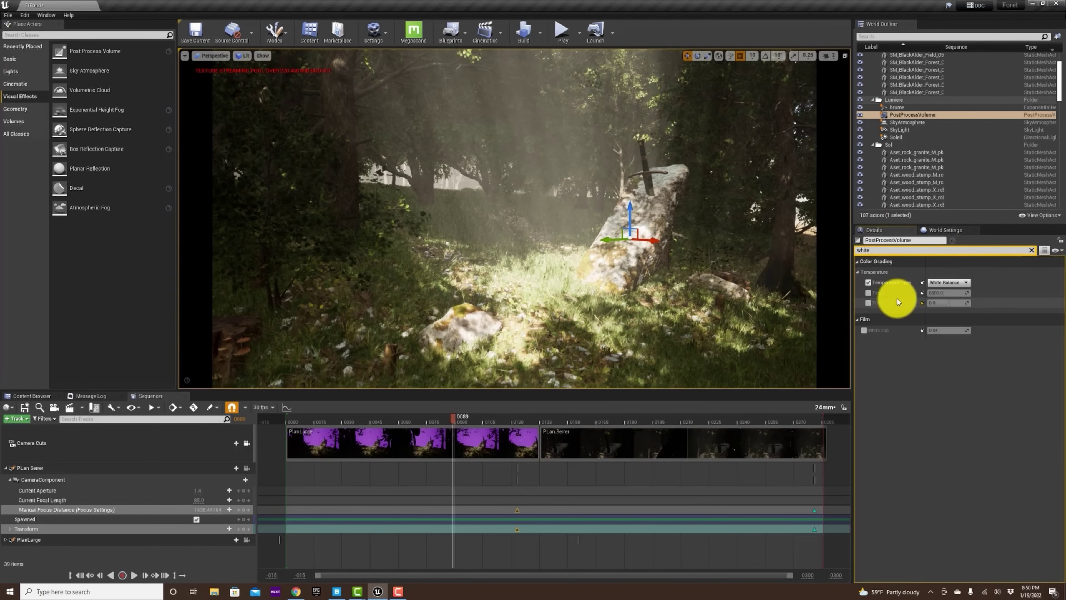
pyautogui.click(869, 294)
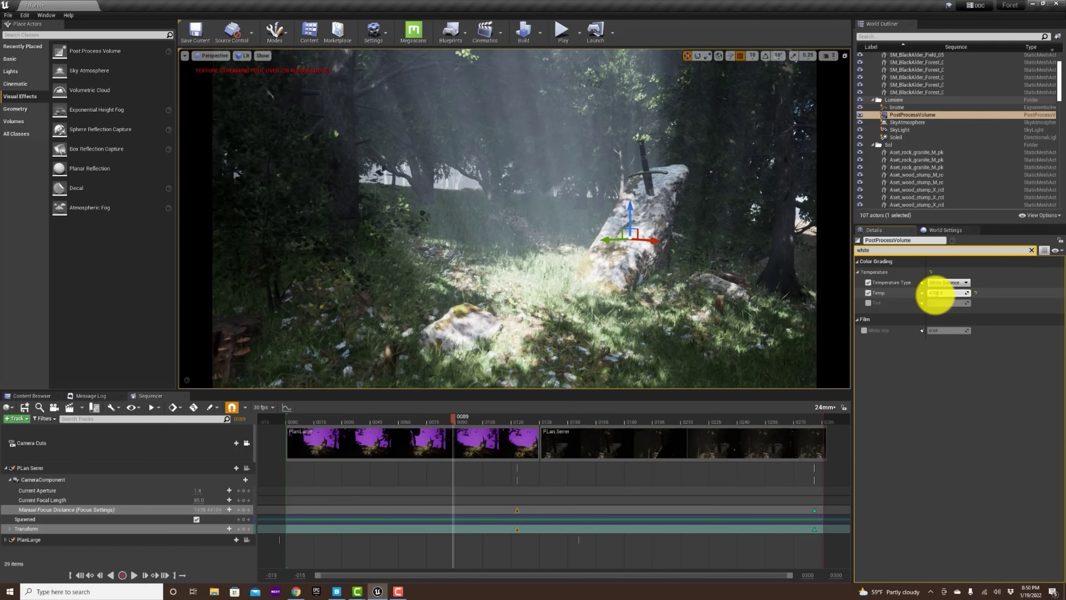
# Enable the PostProcessVolume's Global Contrast override and raise the contrast to 1.42
pyautogui.click(1032, 250)
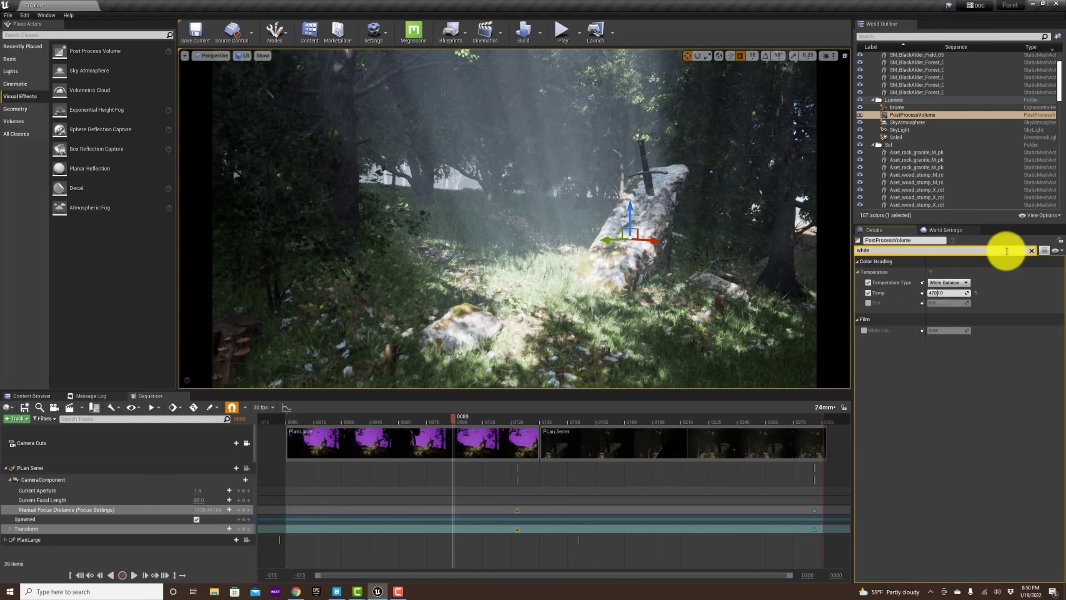
pyautogui.write('contras')
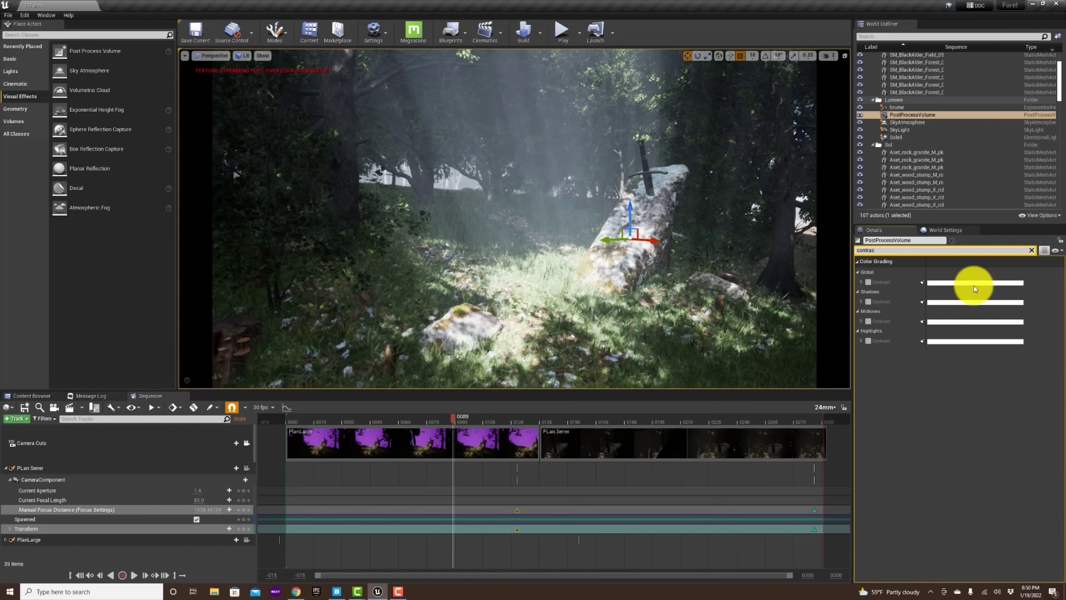
pyautogui.click(861, 282)
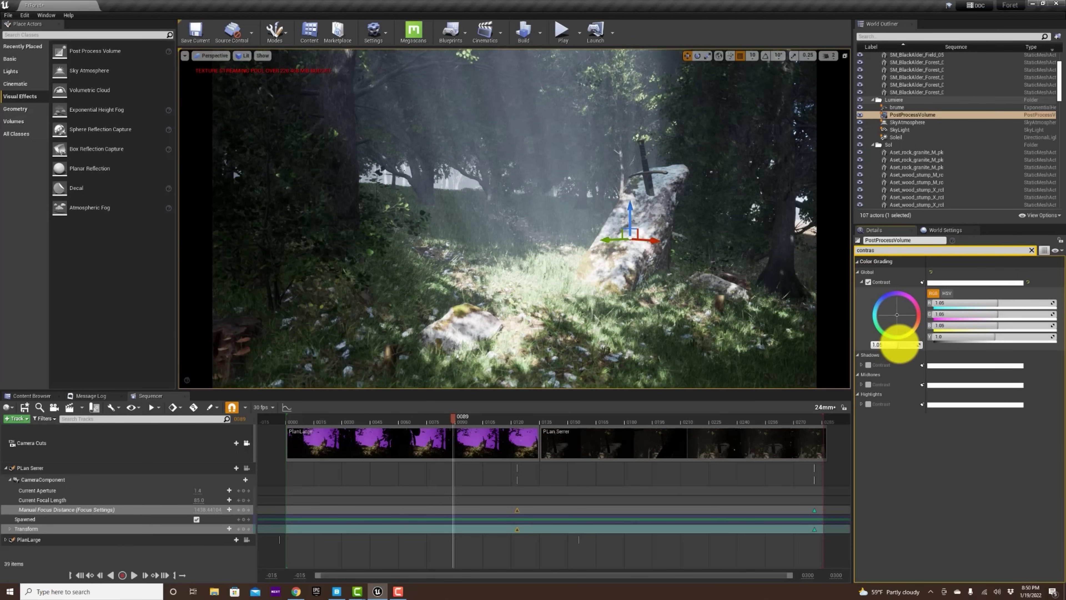
pyautogui.moveTo(898, 345); pyautogui.dragTo(904, 348)
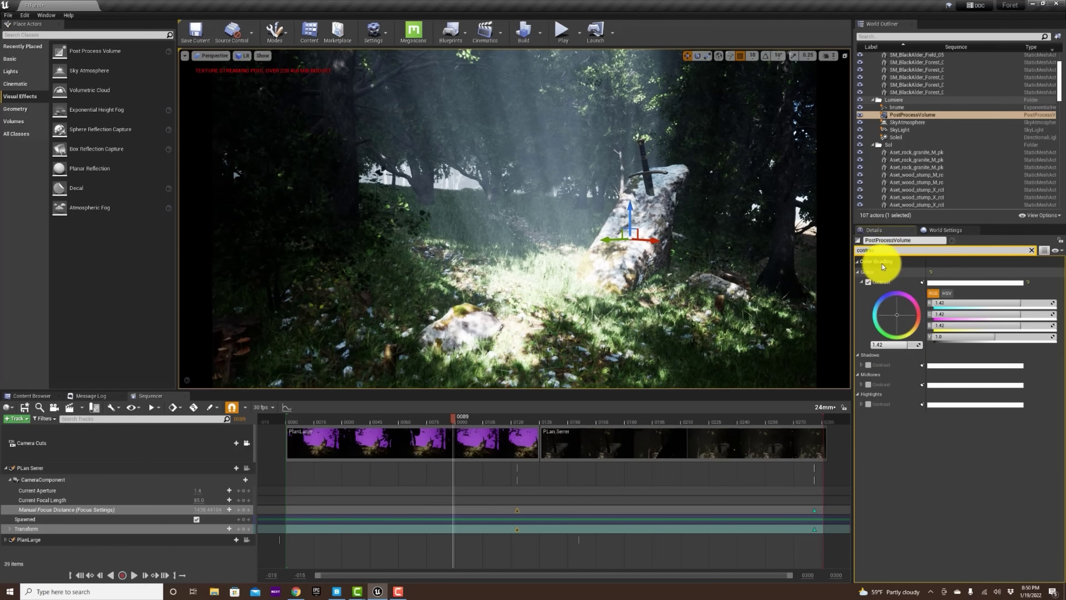
# Enable the PostProcessVolume's Global Saturation override and lower the saturation to 0.97
pyautogui.click(1031, 250)
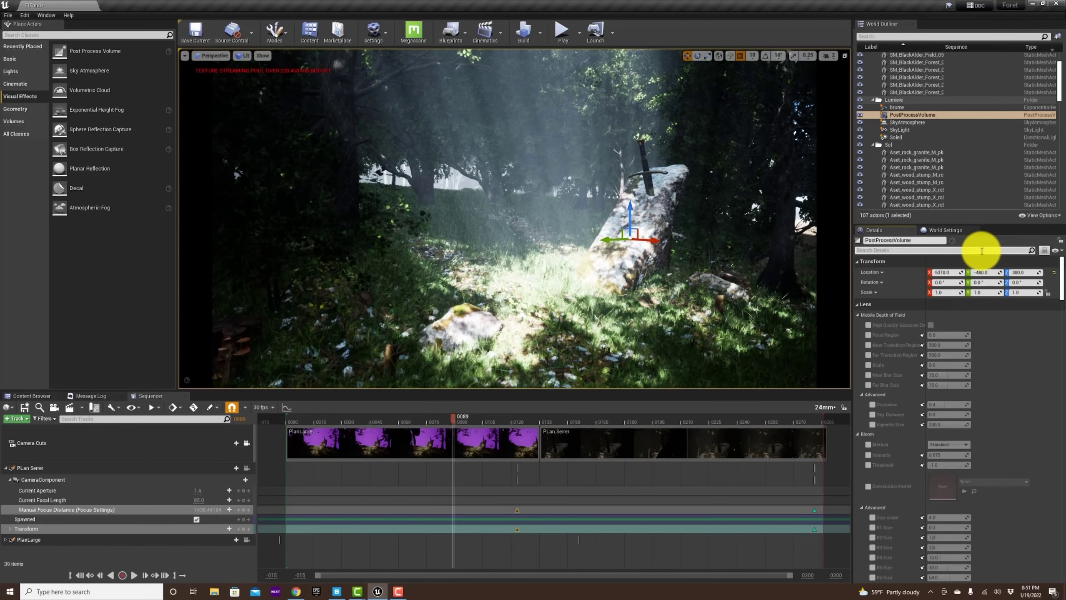
pyautogui.write('satura')
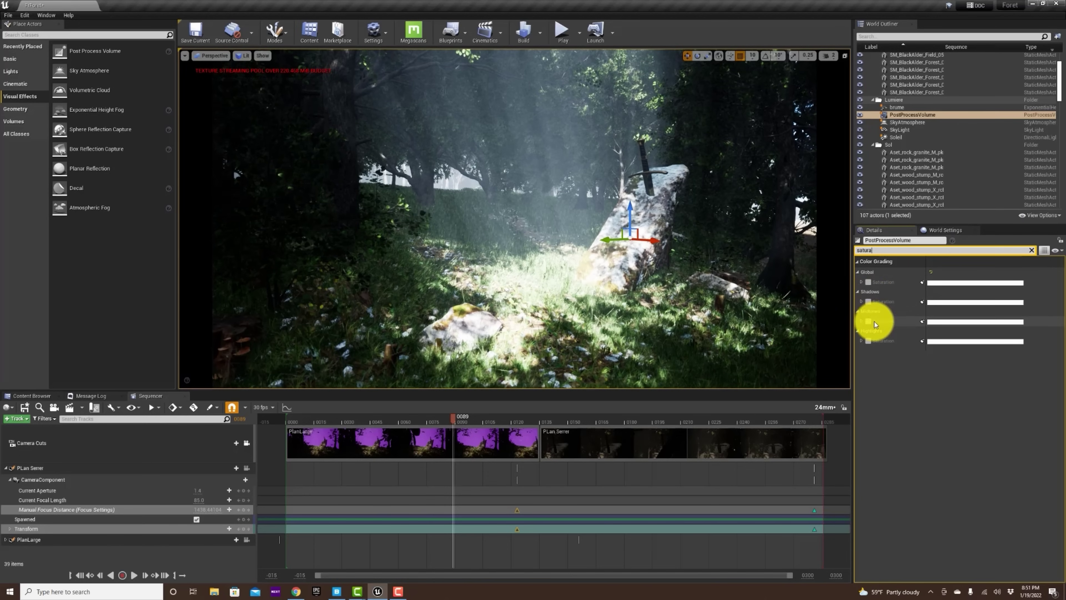
pyautogui.click(868, 282)
pyautogui.click(862, 282)
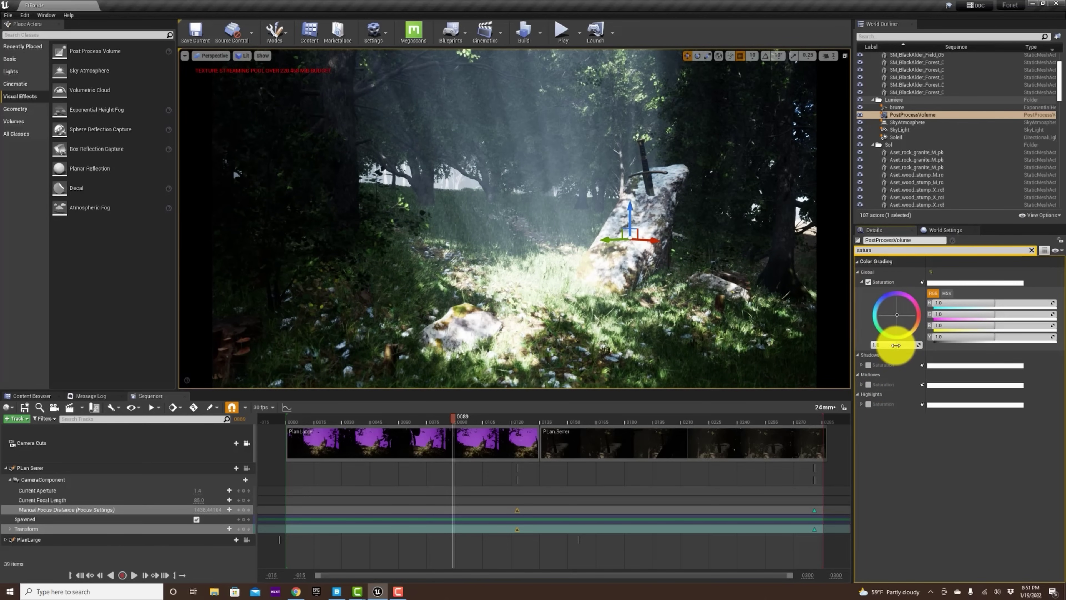
pyautogui.moveTo(893, 345); pyautogui.dragTo(891, 343)
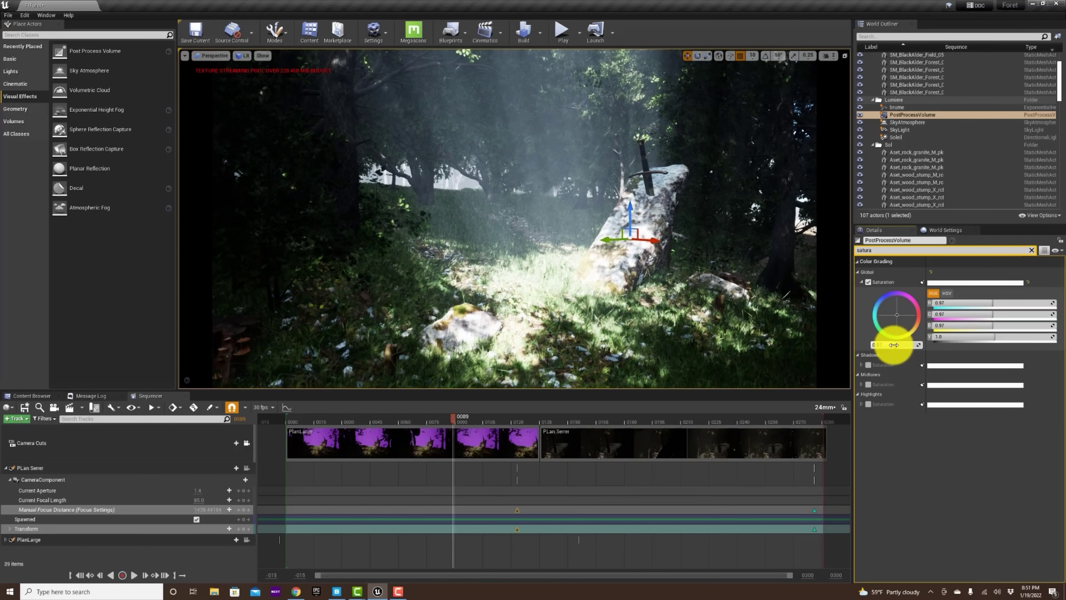
# Play the sequence from before frame 0 into the PLan Serrer shot to review the color grading
pyautogui.click(274, 417)
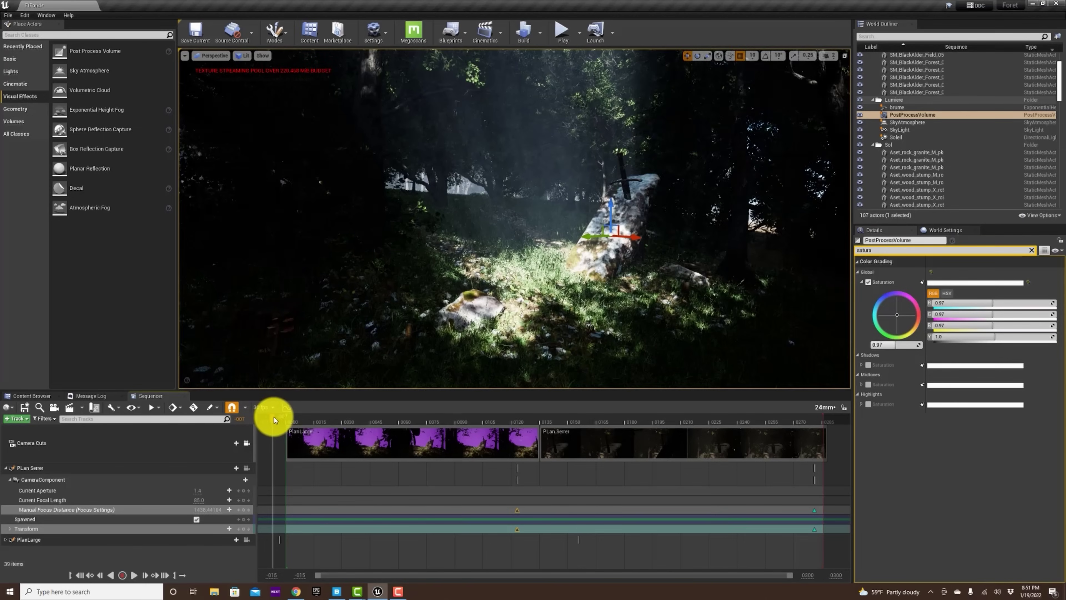
pyautogui.press('space')
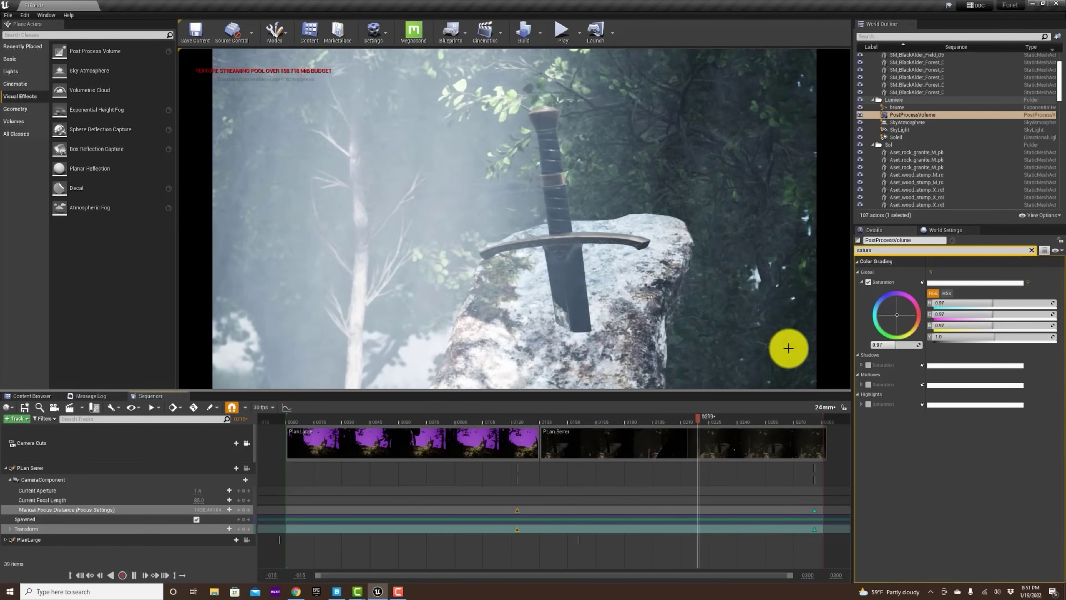
pyautogui.press('space')
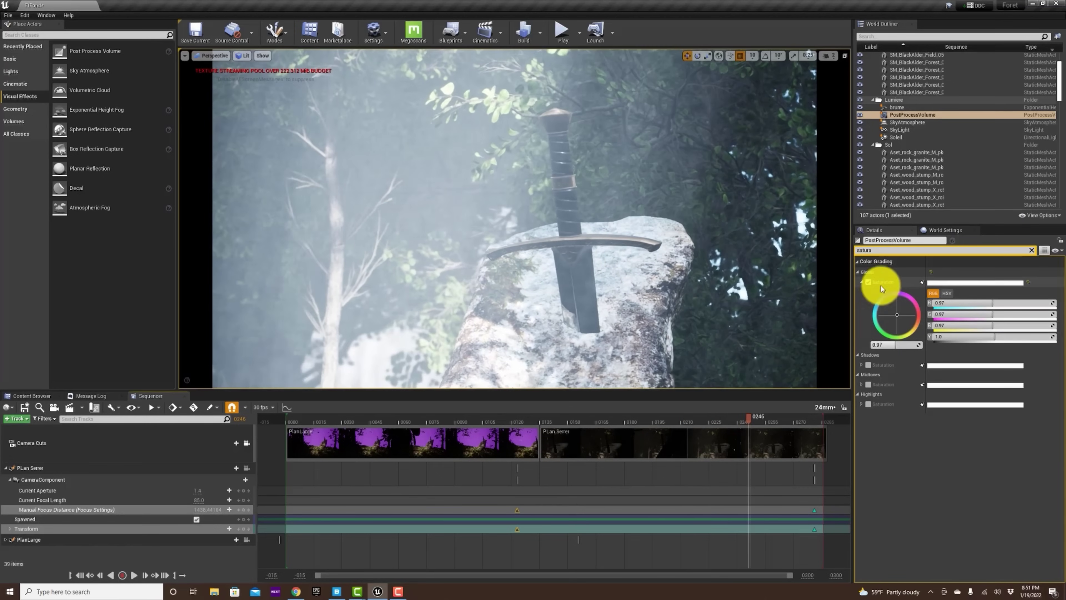
# Enable the PostProcessVolume's Motion Blur Amount and raise it to about 0.66
pyautogui.click(1032, 250)
pyautogui.write('b')
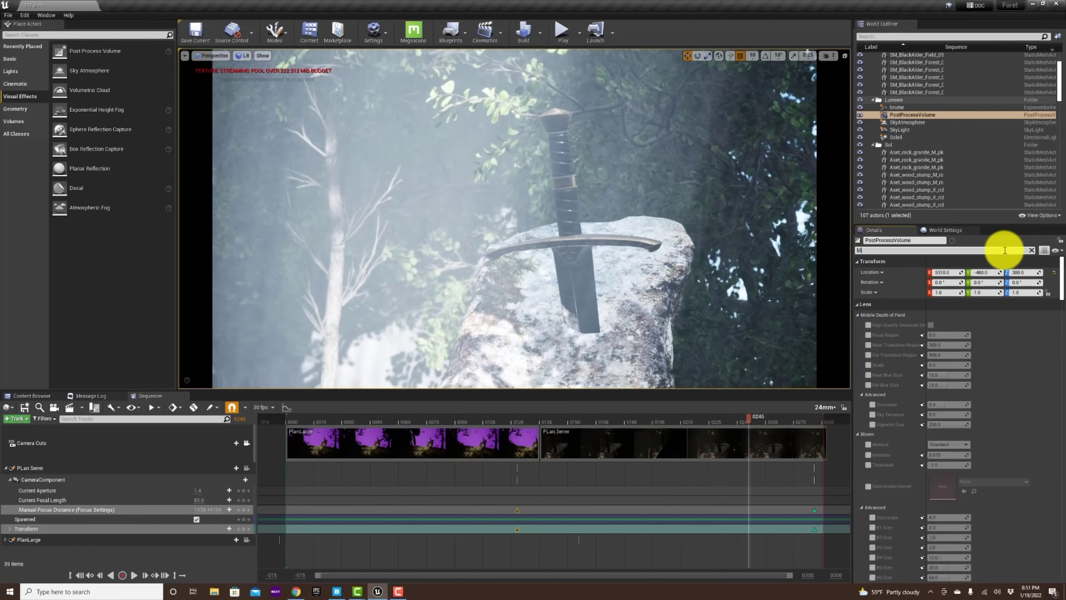
pyautogui.write('lur')
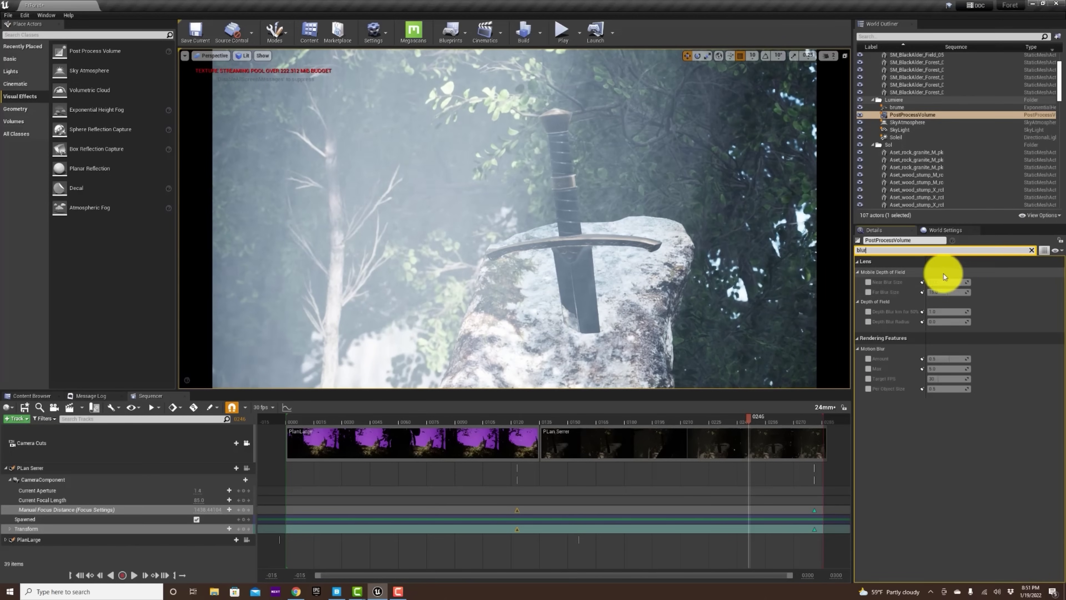
pyautogui.click(869, 359)
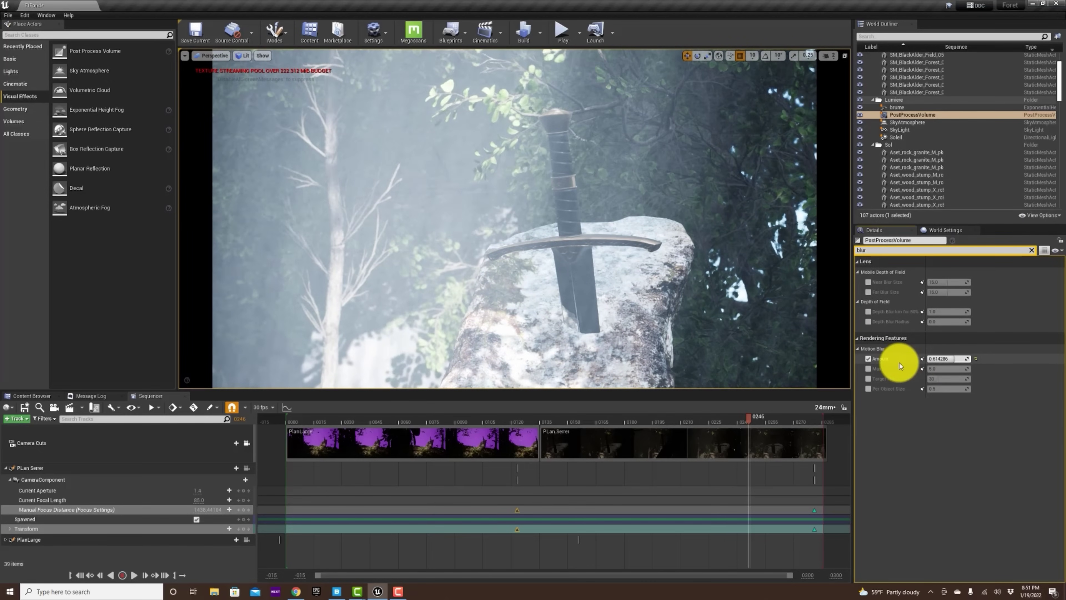
pyautogui.moveTo(952, 358); pyautogui.dragTo(959, 359)
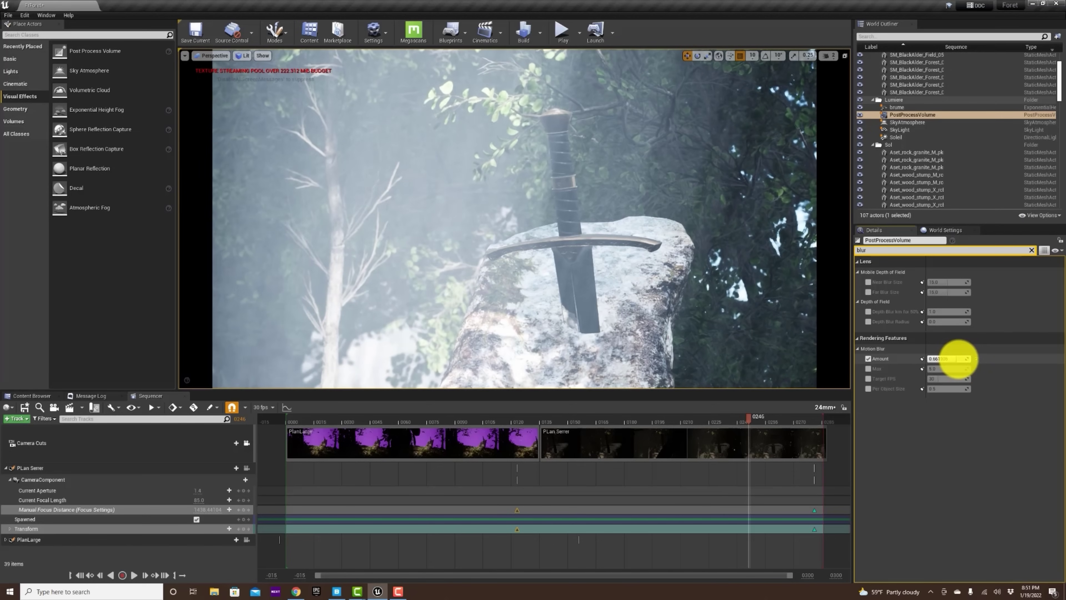
# Enable the PostProcessVolume's Chromatic Aberration Intensity and set it to 0.1 while checking it on the PlanLarge shot
pyautogui.click(1032, 250)
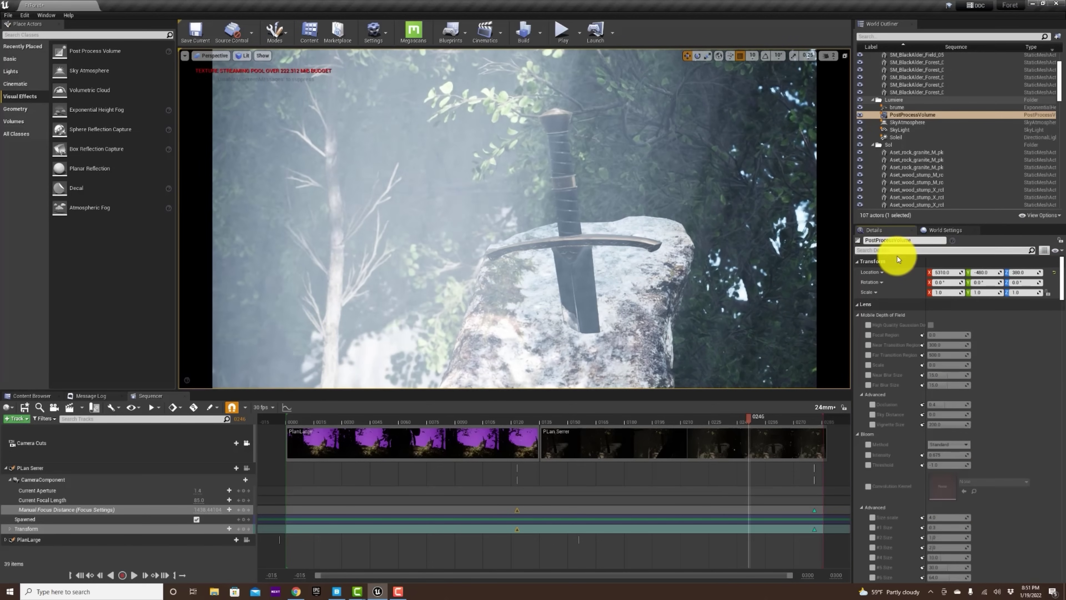
pyautogui.scroll(-5, 896, 363)
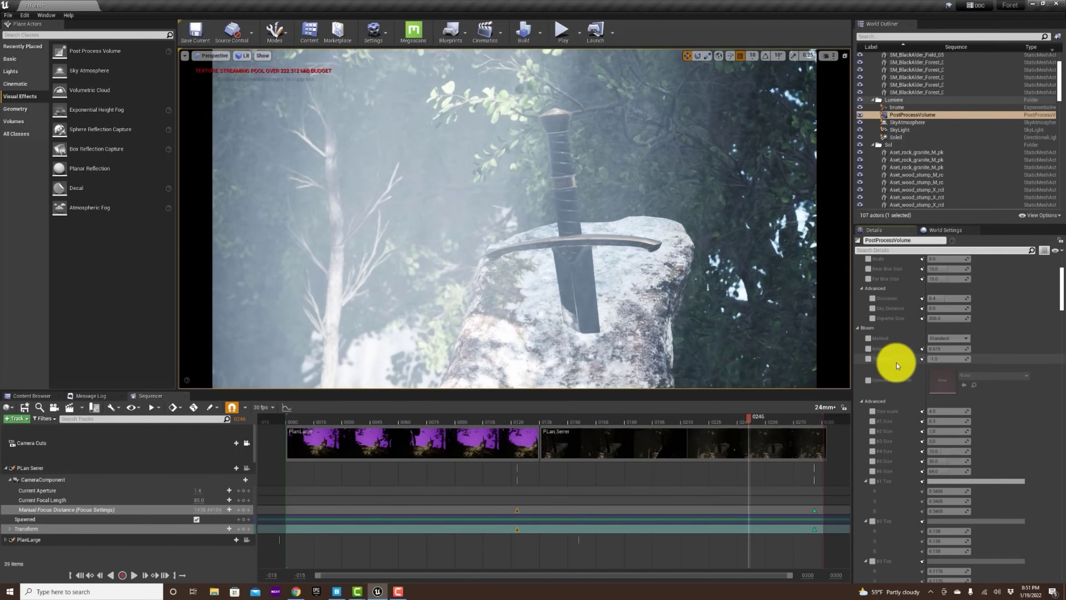
pyautogui.scroll(-2, 897, 364)
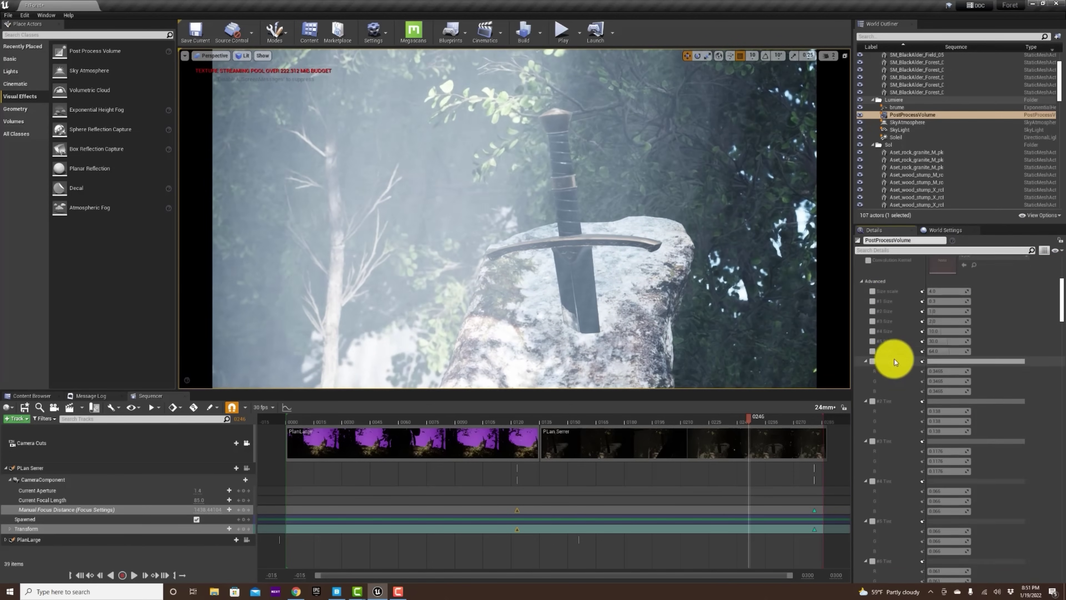
pyautogui.click(867, 254)
pyautogui.write('chrom')
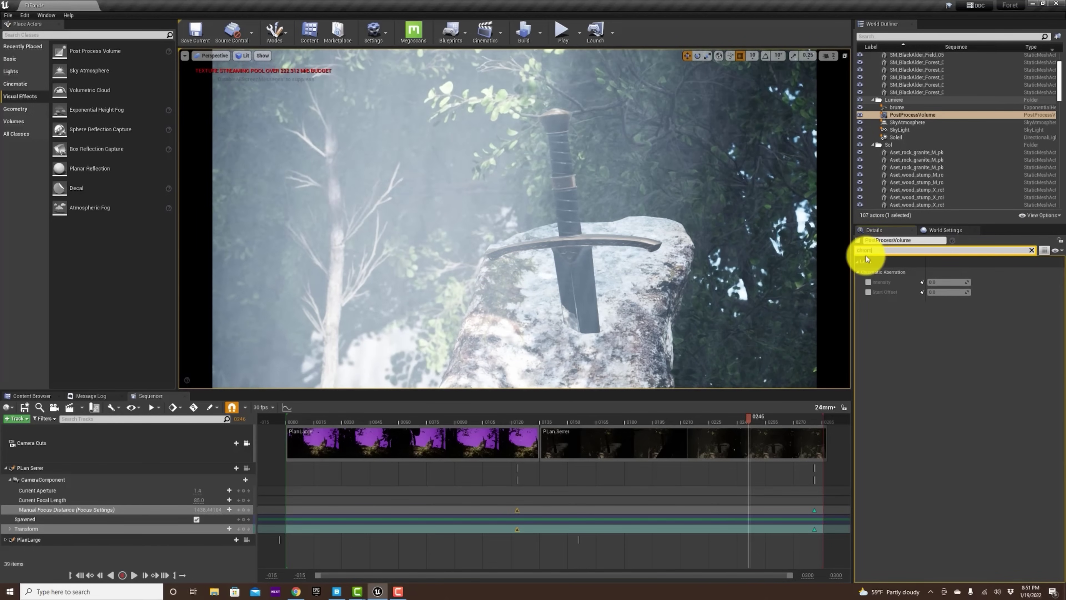
pyautogui.click(868, 282)
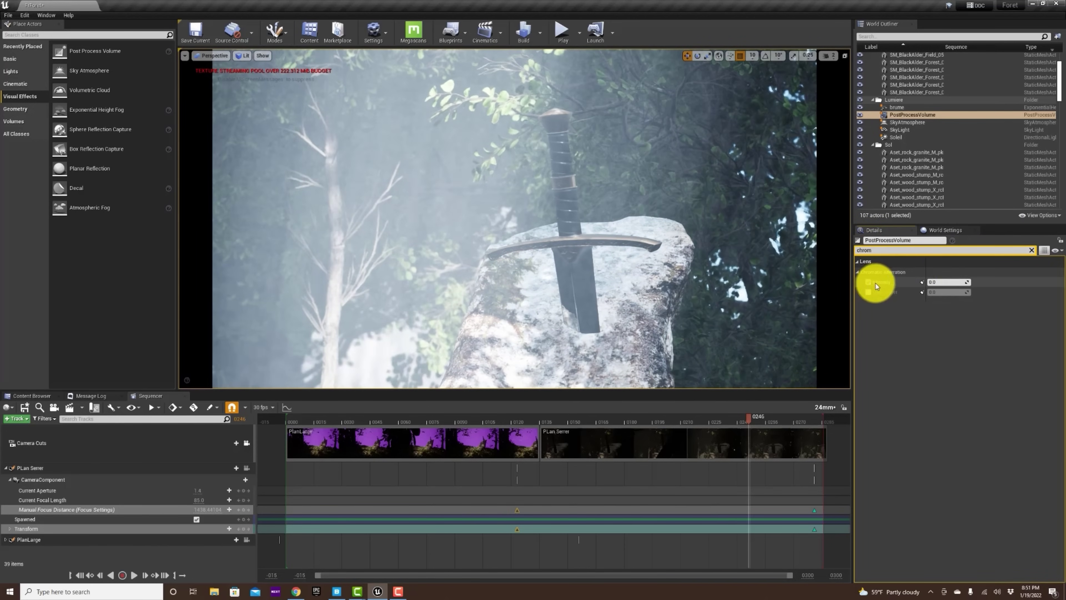
pyautogui.click(398, 419)
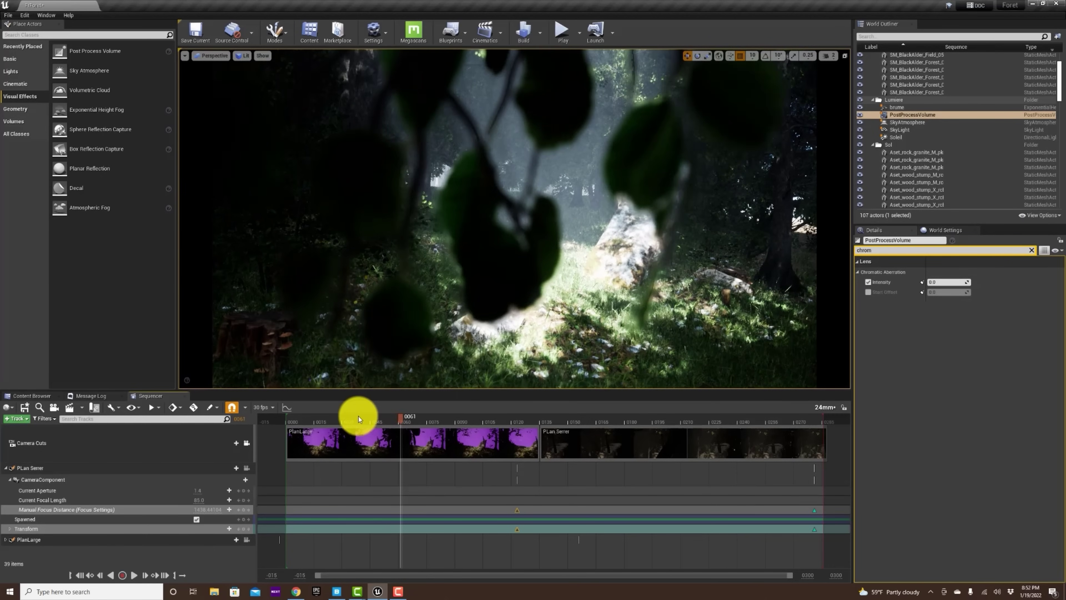
pyautogui.moveTo(329, 417); pyautogui.dragTo(438, 422)
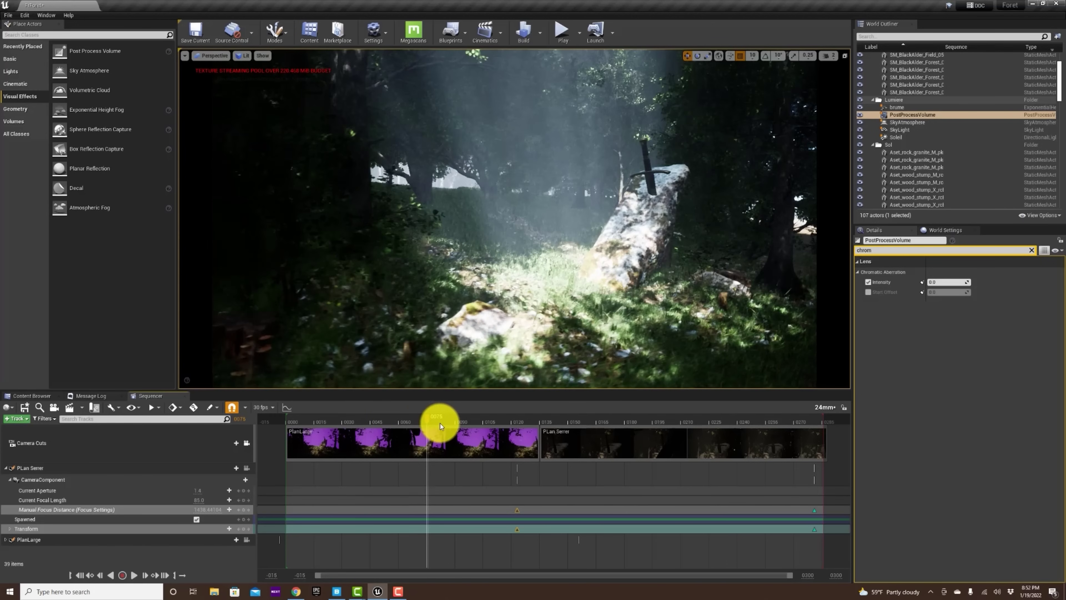
pyautogui.moveTo(931, 283)
pyautogui.mouseDown()
pyautogui.moveTo(975, 283)
pyautogui.moveTo(937, 282)
pyautogui.mouseUp()
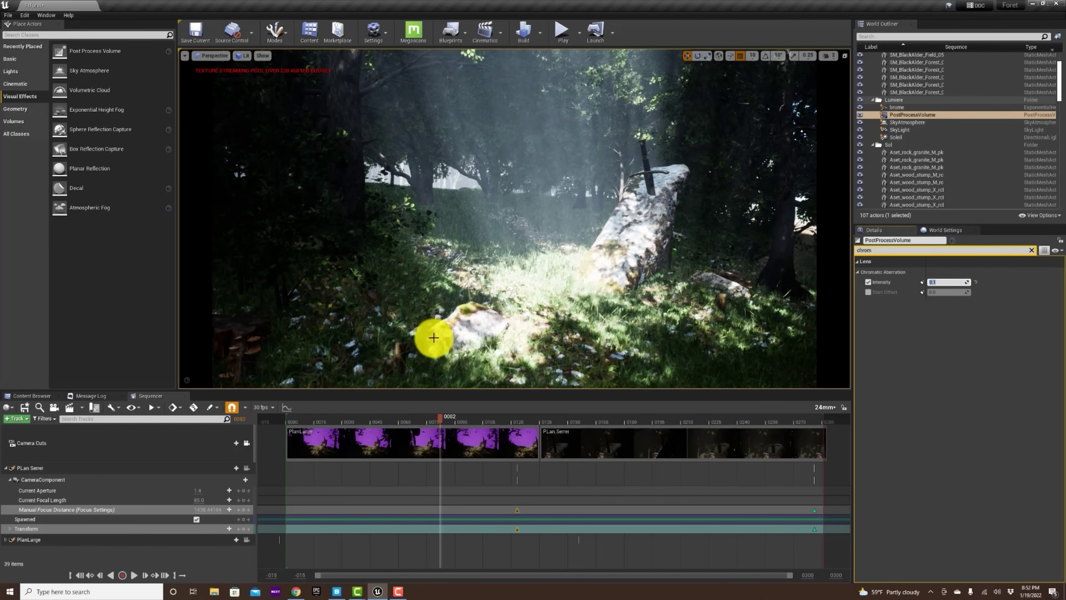
# Play back the sequence from frame 0 through both shots to check the chromatic aberration and camera movement
pyautogui.moveTo(353, 421); pyautogui.dragTo(372, 436)
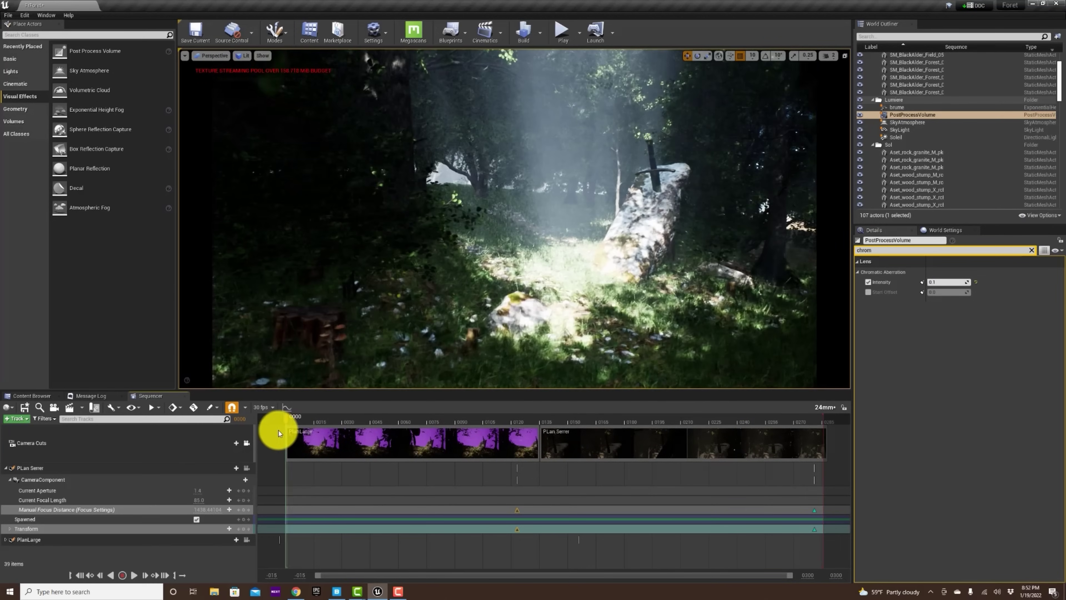
pyautogui.press('Up')
pyautogui.press('space')
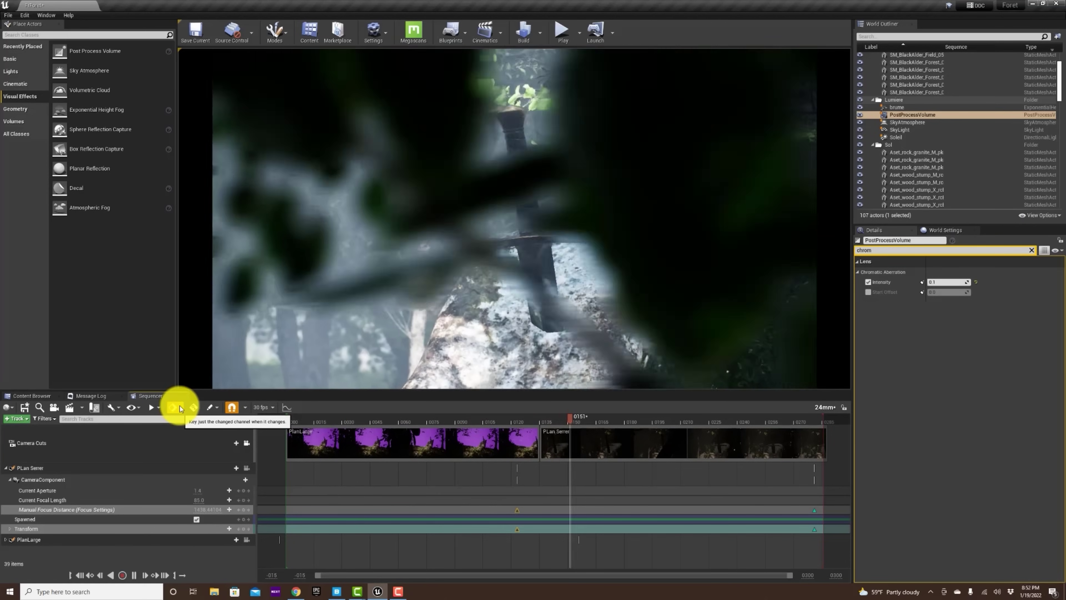
pyautogui.press('space')
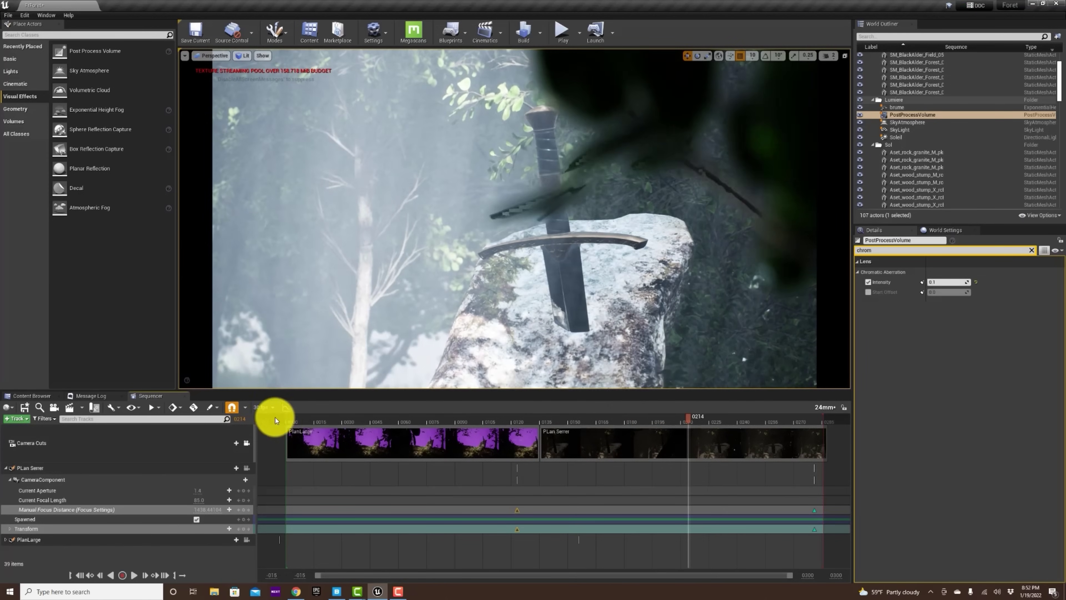
# Expand the PlanLarge track and set its Transform keys to Linear interpolation, with the playhead back before frame 0
pyautogui.click(272, 418)
pyautogui.click(78, 470)
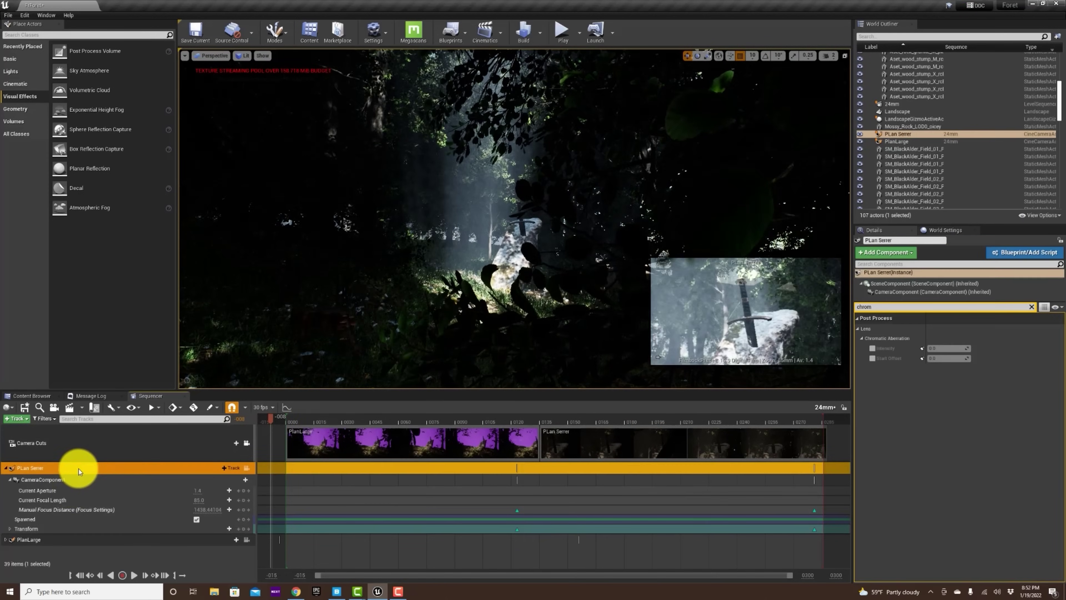
pyautogui.click(15, 540)
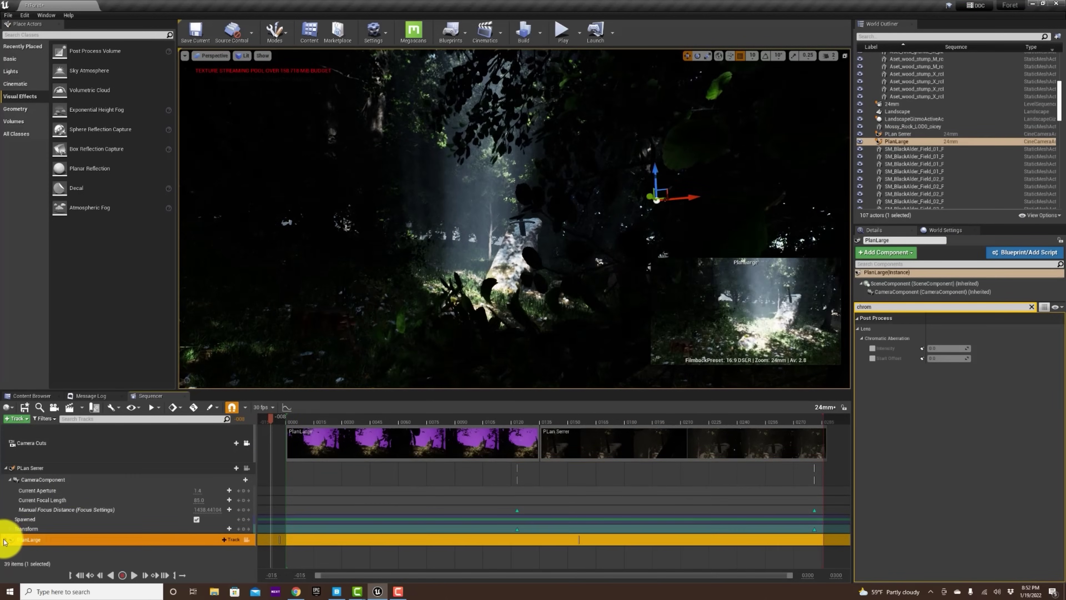
pyautogui.click(5, 540)
pyautogui.scroll(-3, 406, 517)
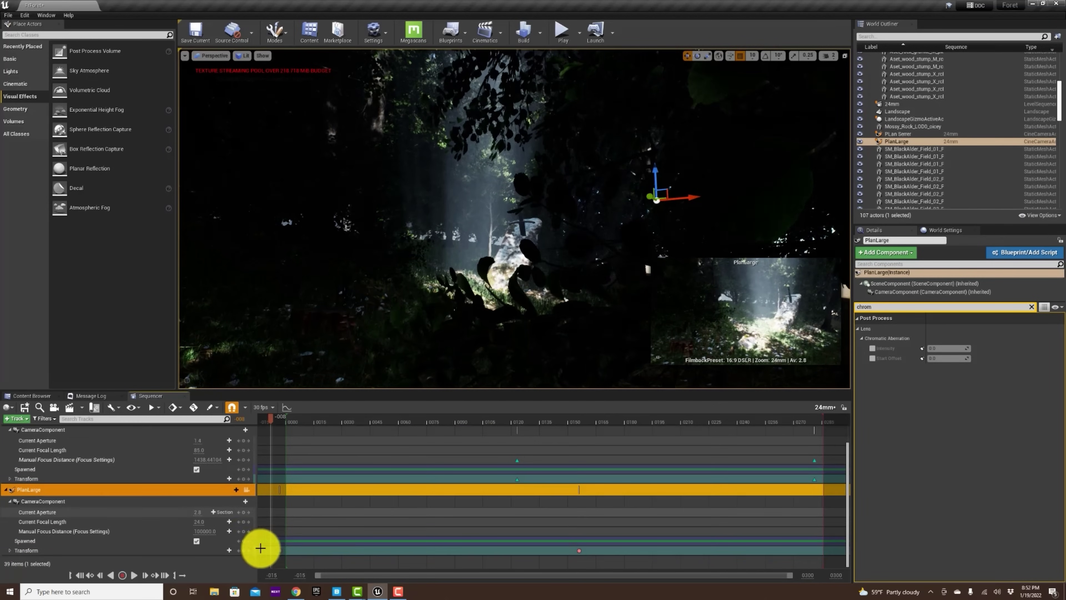
pyautogui.click(272, 540)
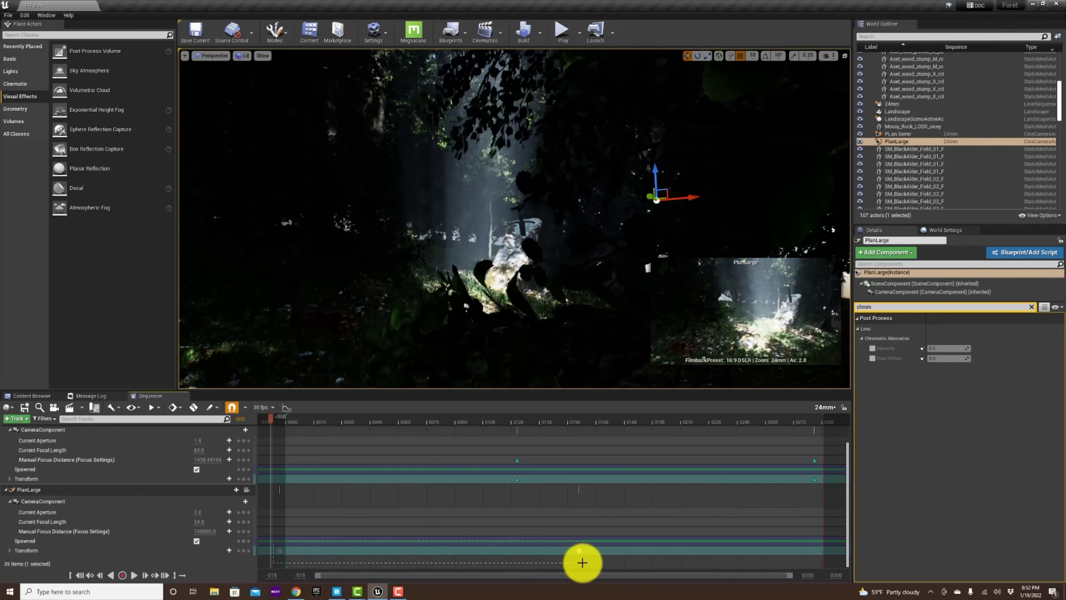
pyautogui.rightClick(581, 552)
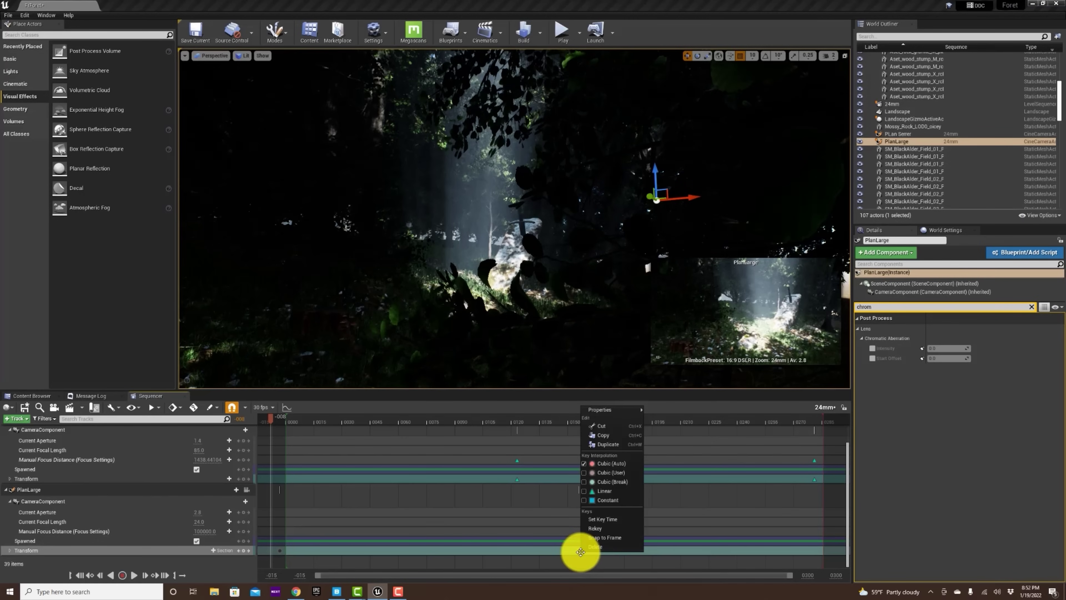
pyautogui.click(617, 491)
pyautogui.click(265, 418)
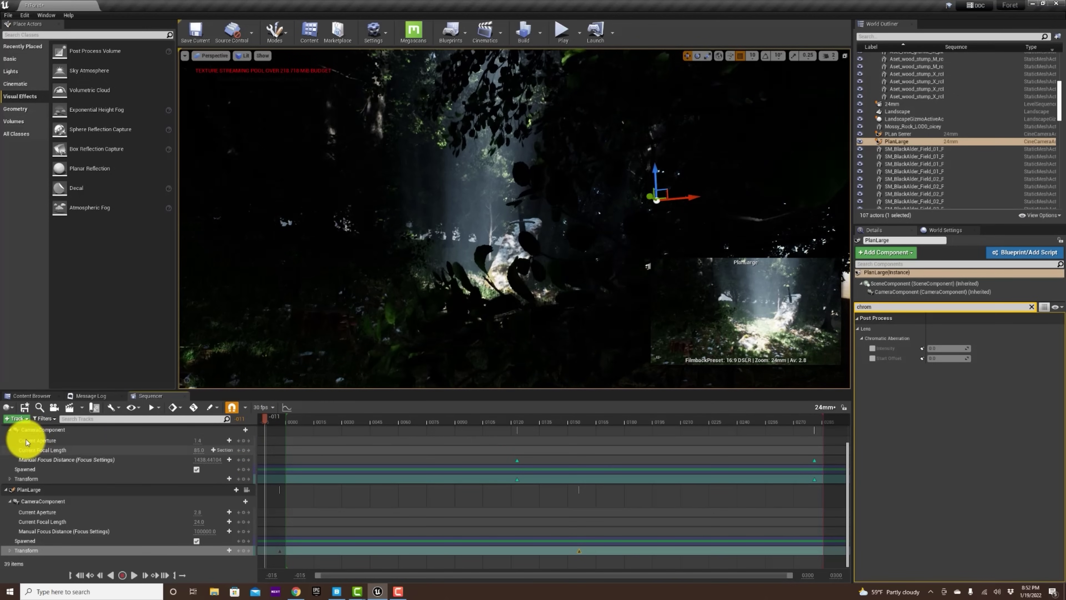
# Collapse the close-up camera's component track and play the sequence from before frame 0 through both shots, returning the playhead before frame 0
pyautogui.click(10, 430)
pyautogui.scroll(1, 243, 473)
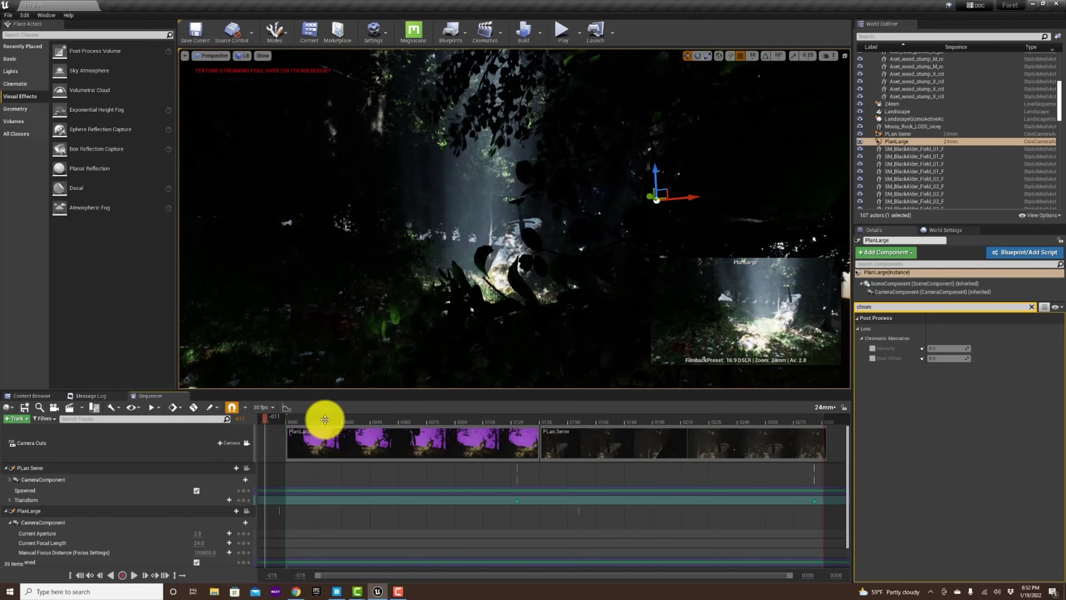
pyautogui.click(277, 419)
pyautogui.press('space')
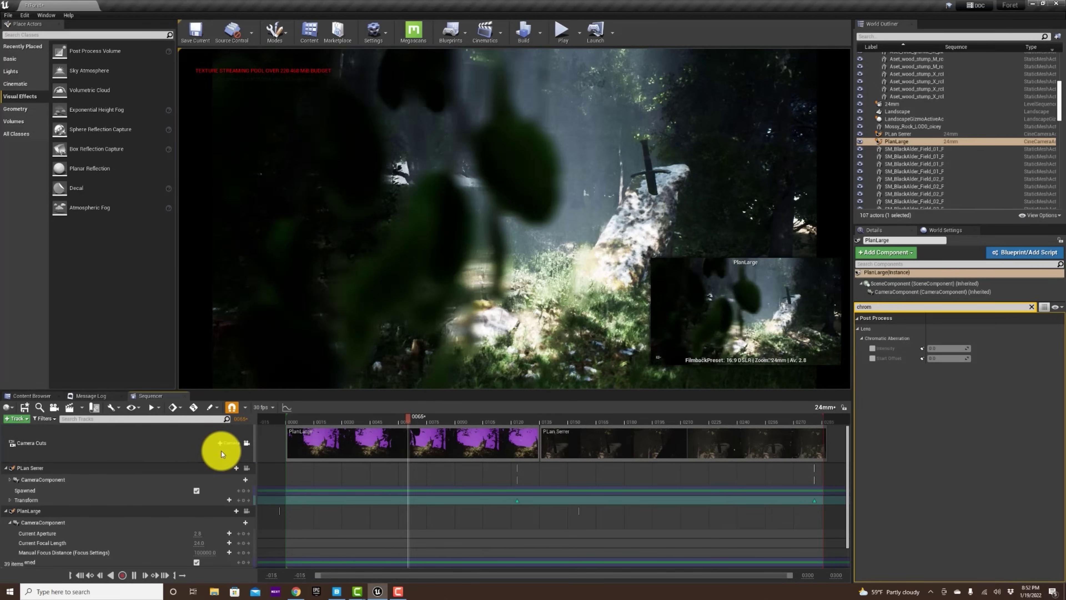
pyautogui.click(174, 442)
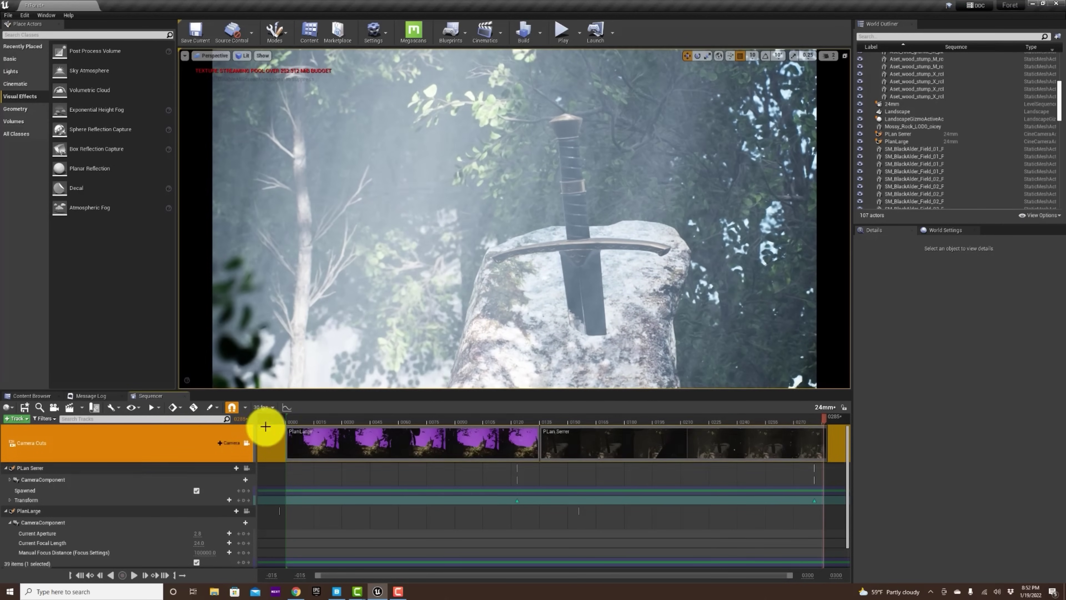
pyautogui.click(277, 420)
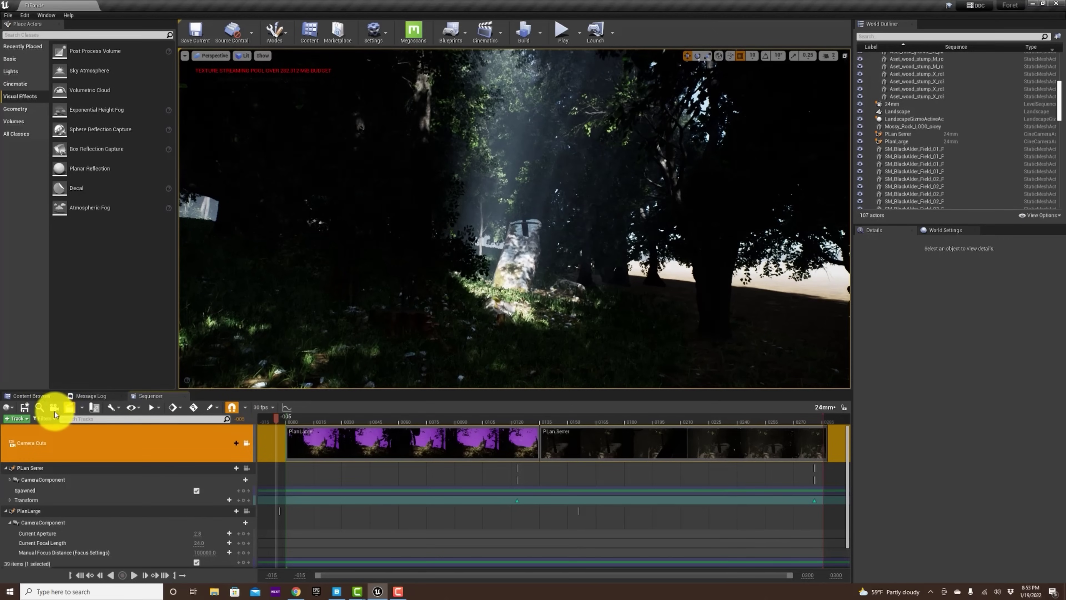
# Set up the movie render with Image Sequence (png) as output format and a 3840 x 2160 (16:9) resolution
pyautogui.click(70, 411)
pyautogui.click(557, 179)
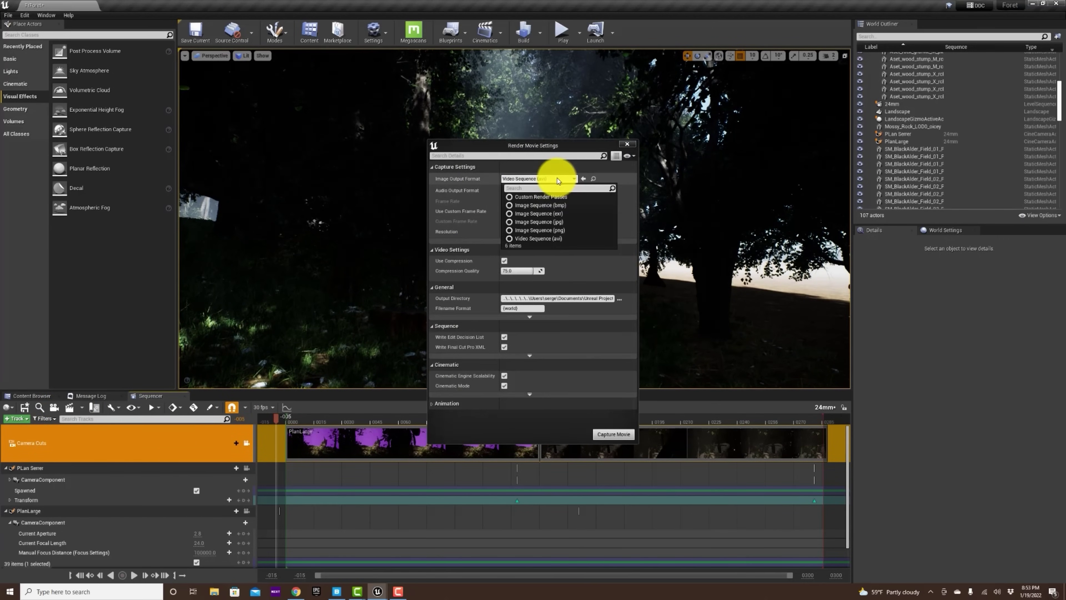
pyautogui.click(570, 231)
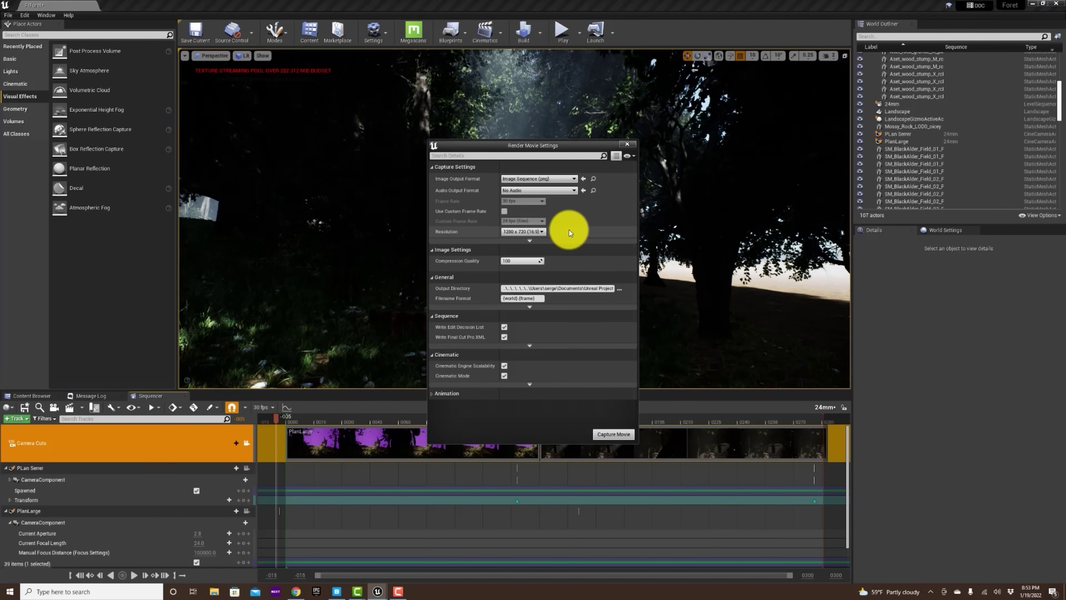
pyautogui.click(515, 231)
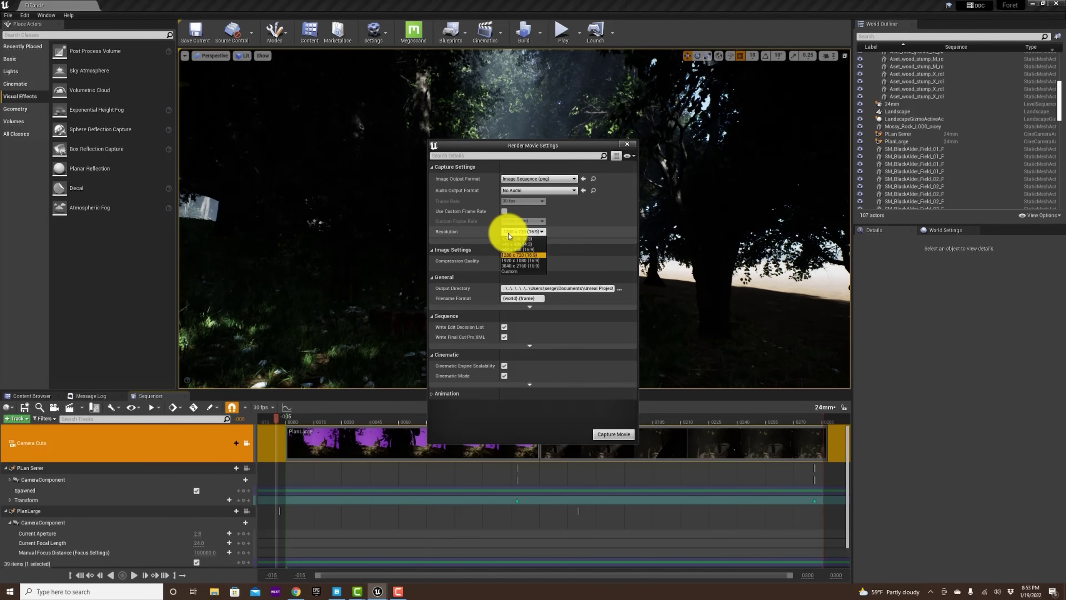
pyautogui.click(521, 265)
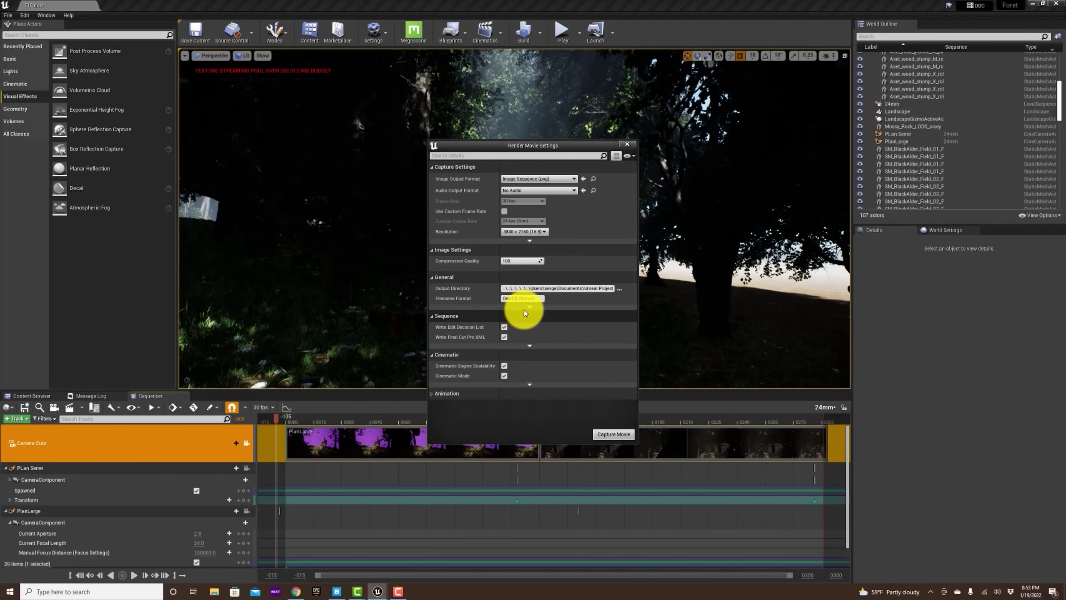
# Browse for the render's output directory and create a folder named Foret inside the Exports folder
pyautogui.click(617, 290)
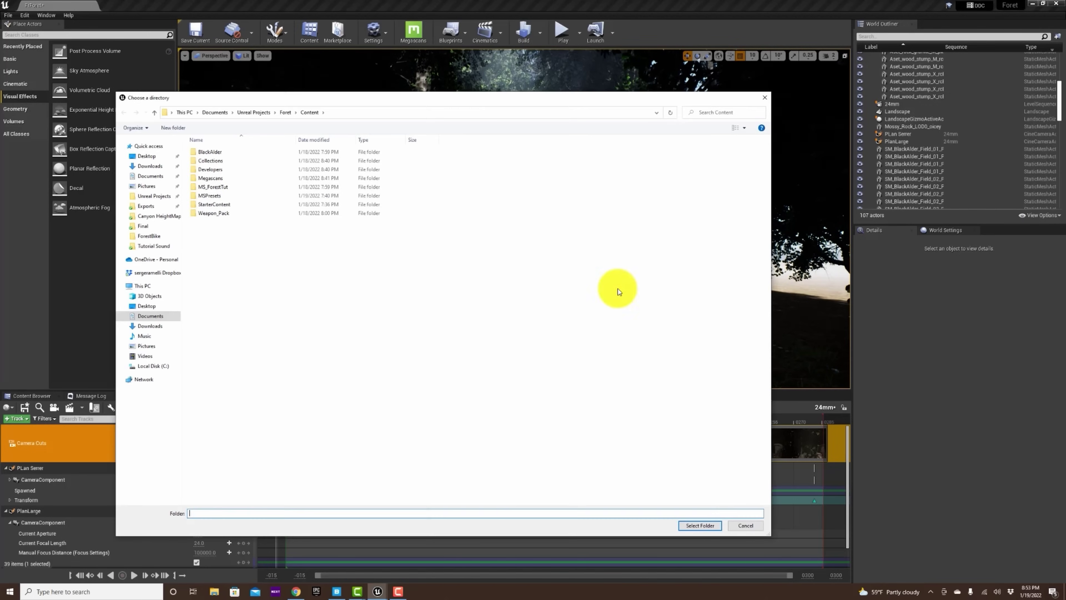
pyautogui.click(157, 208)
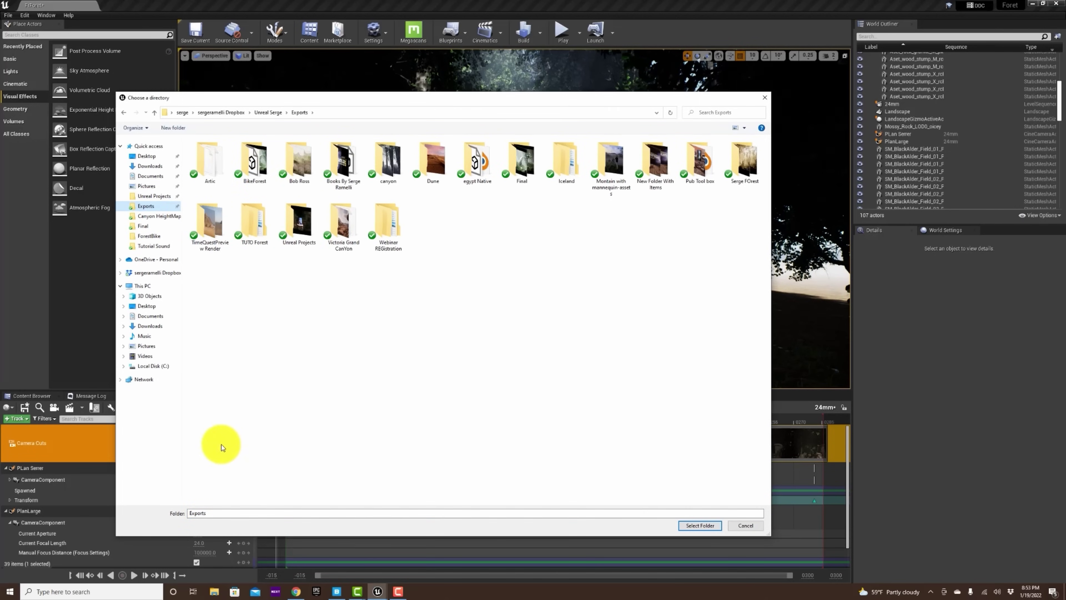
pyautogui.rightClick(227, 440)
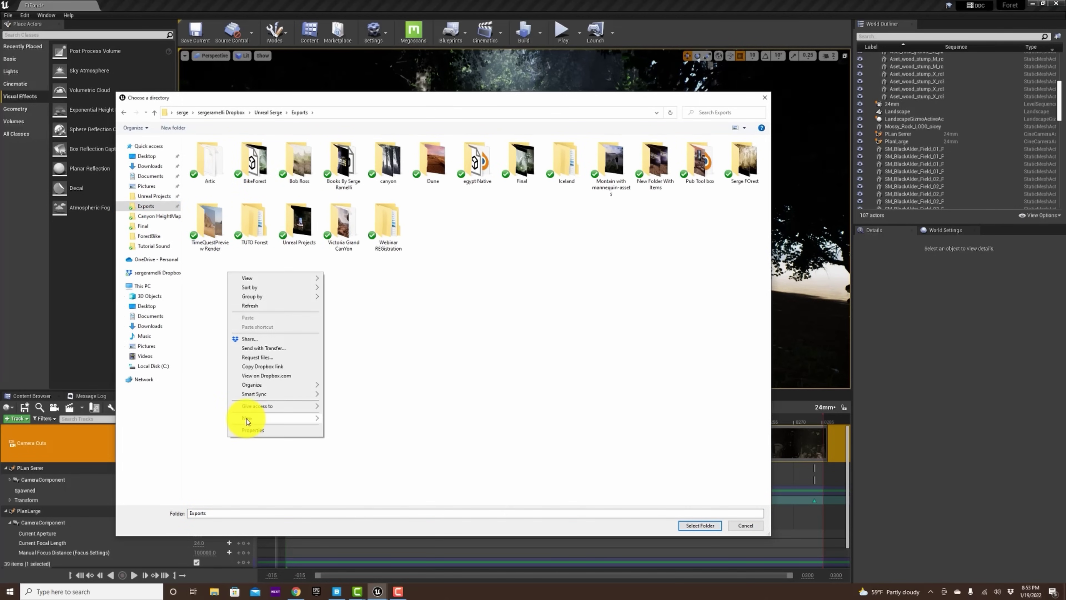
pyautogui.moveTo(246, 419)
pyautogui.click(355, 419)
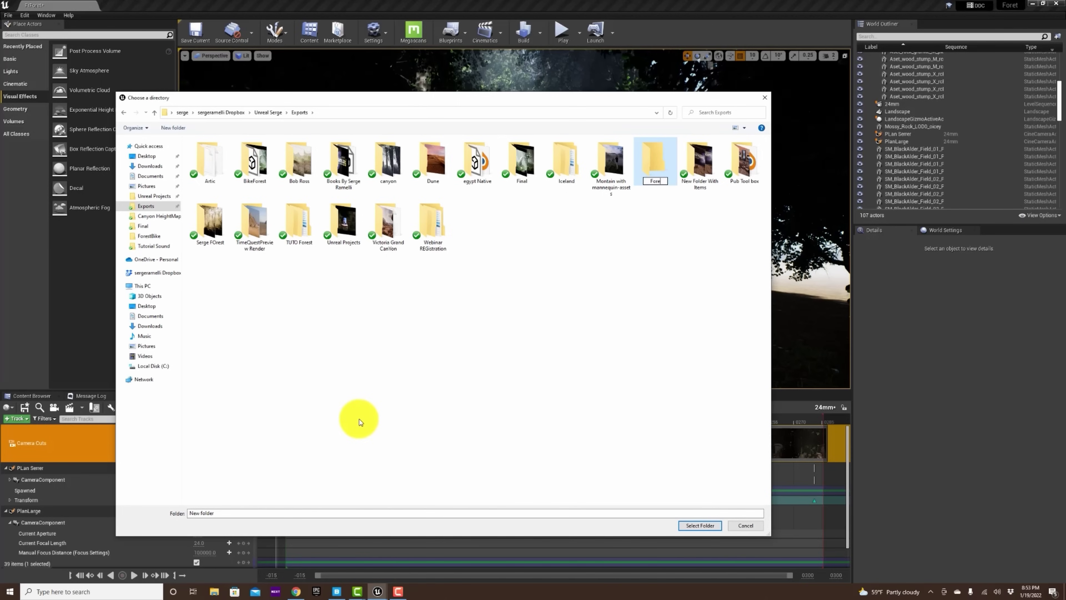
pyautogui.write('Foret')
pyautogui.press('Return')
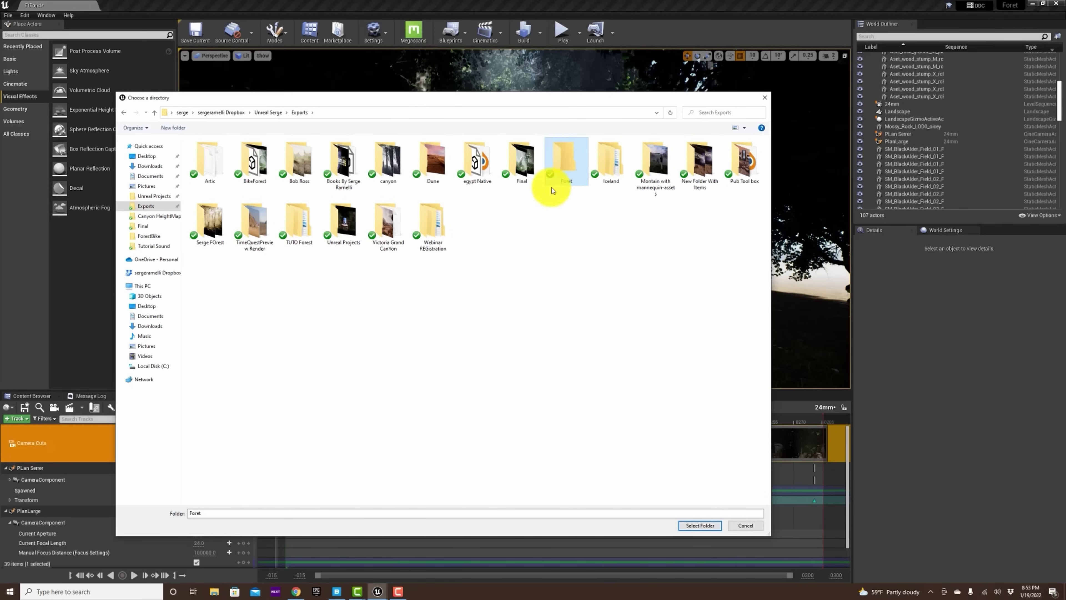
# Create a subfolder named REndu 1 inside the Foret folder
pyautogui.doubleClick(564, 172)
pyautogui.rightClick(320, 392)
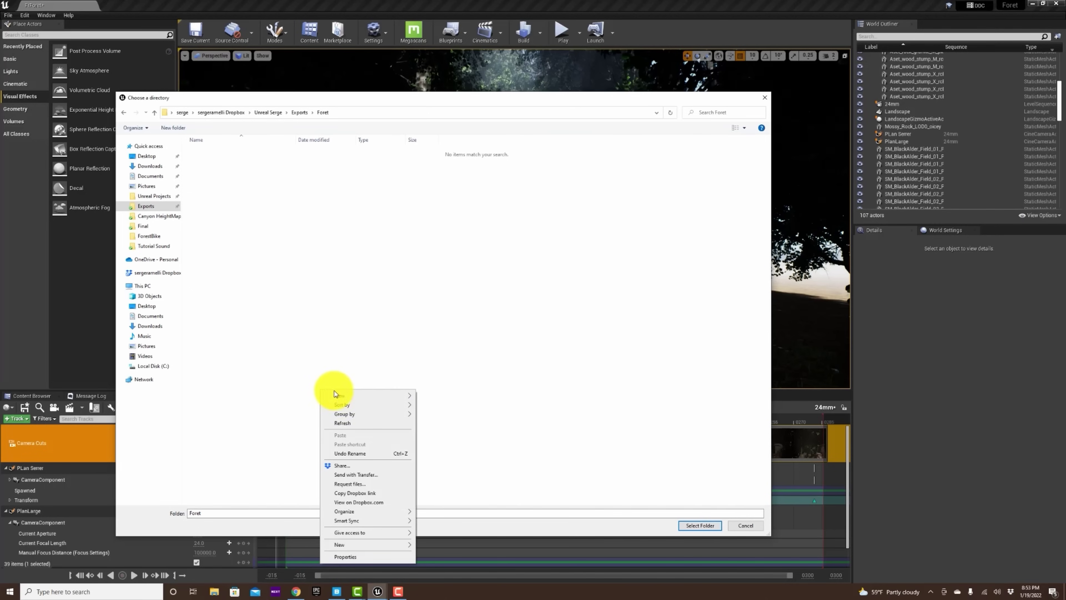
pyautogui.moveTo(360, 544)
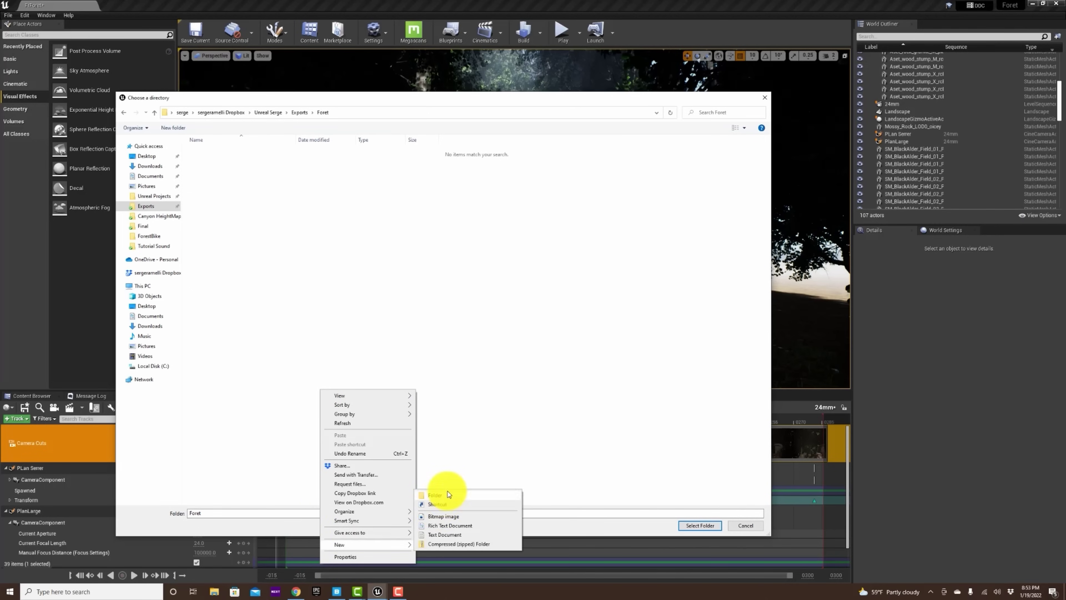
pyautogui.click(445, 498)
pyautogui.click(211, 152)
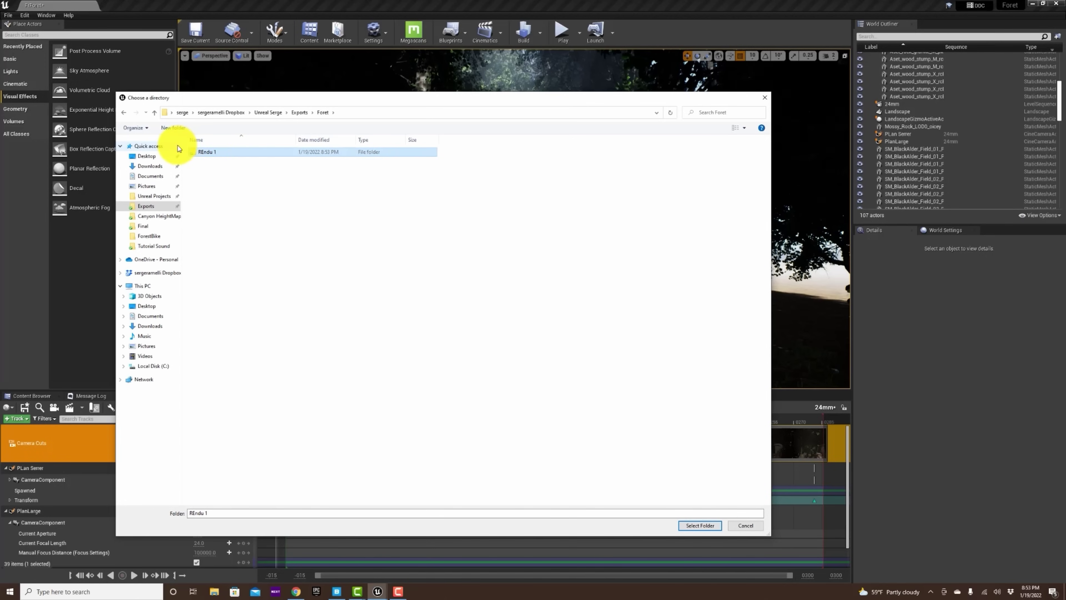
# Choose REndu 1 as the output directory and start capturing the movie, saving all the listed unsaved content
pyautogui.doubleClick(252, 154)
pyautogui.click(701, 525)
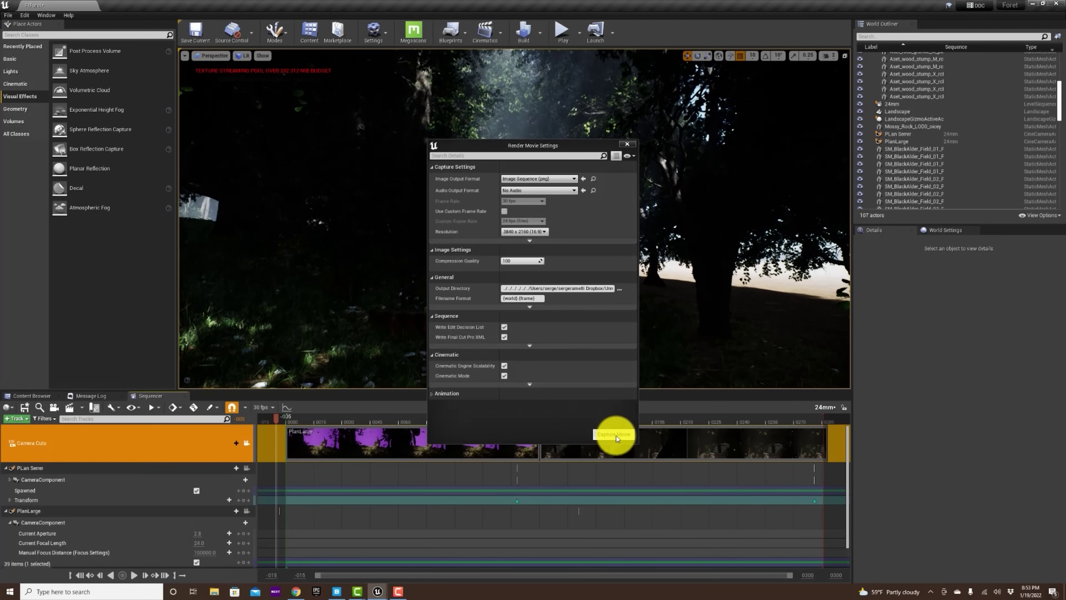
pyautogui.click(616, 435)
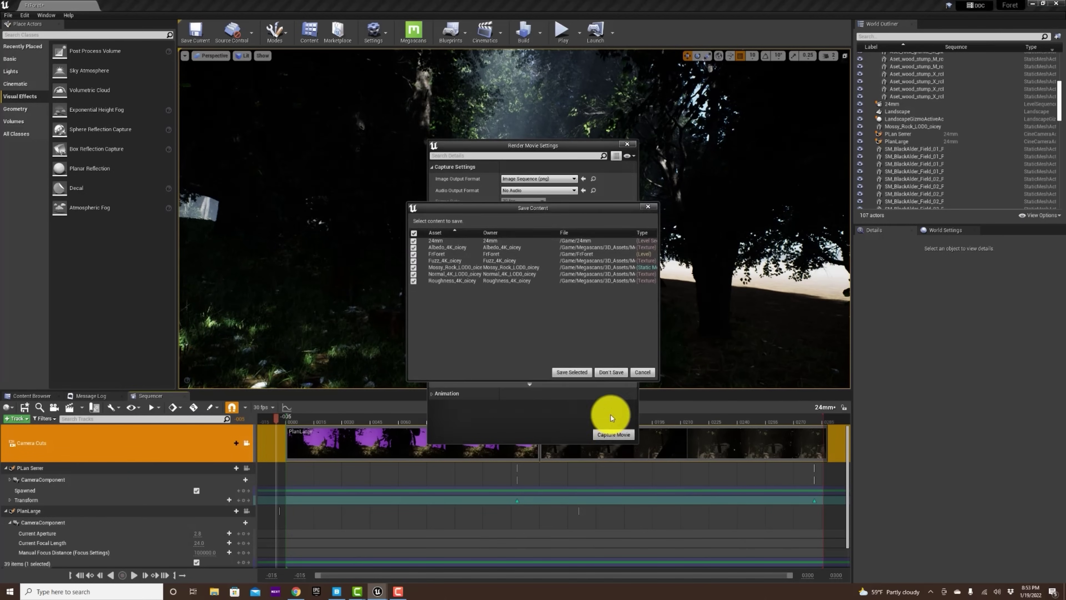
pyautogui.click(573, 372)
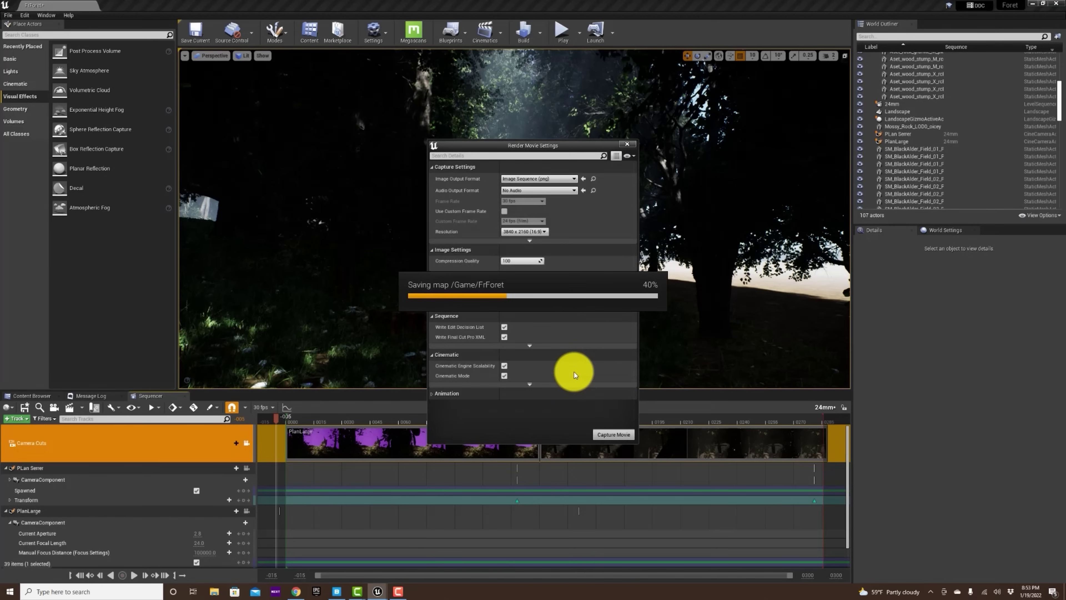
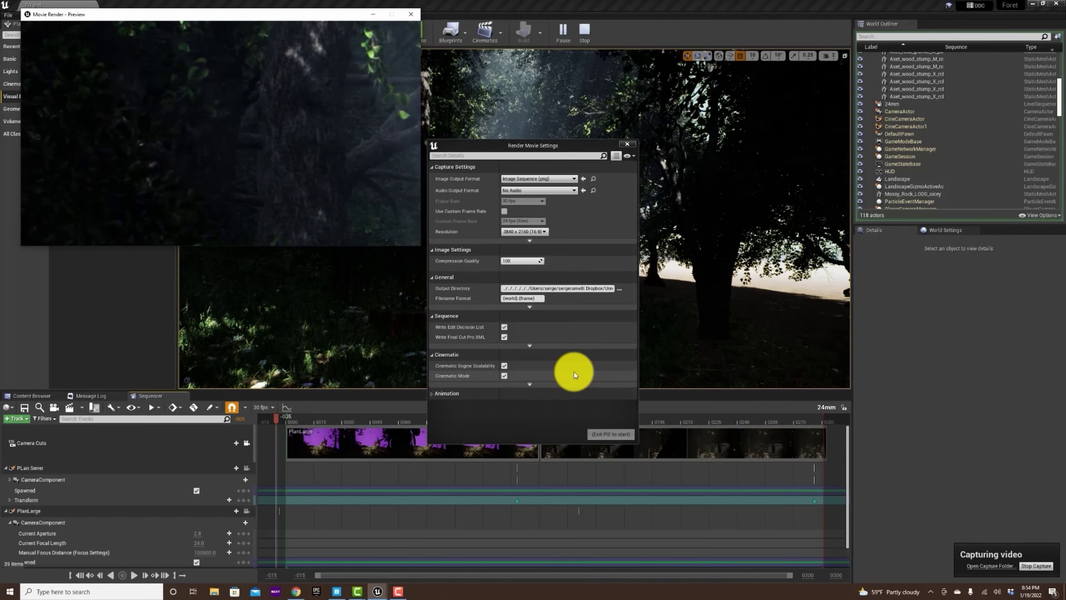
# Open the REndu 1 folder under Exports > Foret in File Explorer to check the rendered frames
pyautogui.click(214, 592)
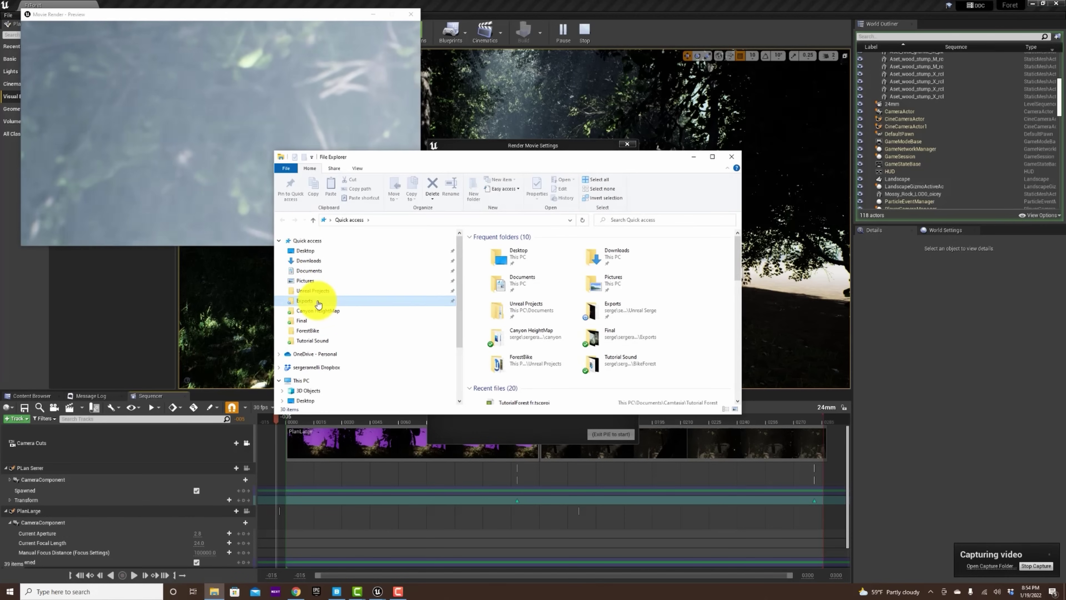
pyautogui.click(317, 302)
pyautogui.doubleClick(508, 246)
pyautogui.click(499, 249)
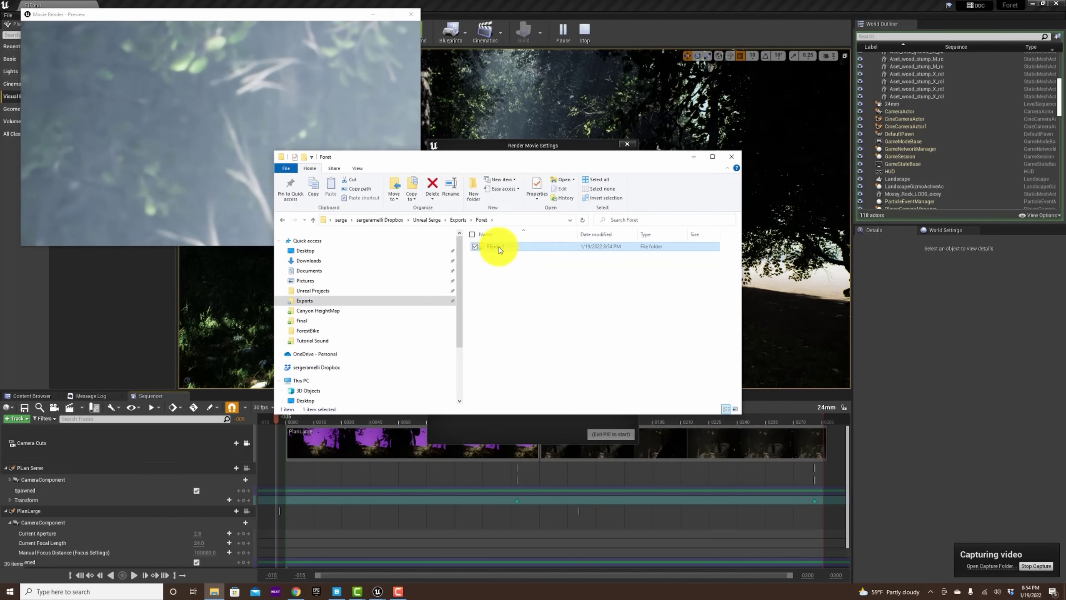
pyautogui.doubleClick(500, 248)
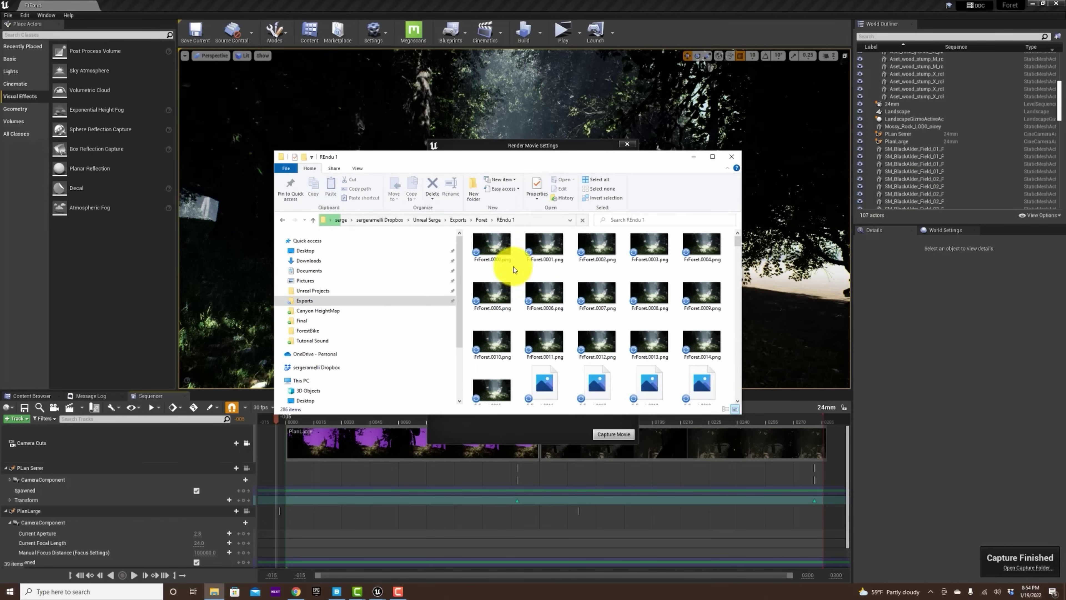
# Open FrForet.0000.png in Photos, examine the rendered frames one by one up to FrForet.0023.png, and close the viewer
pyautogui.click(495, 246)
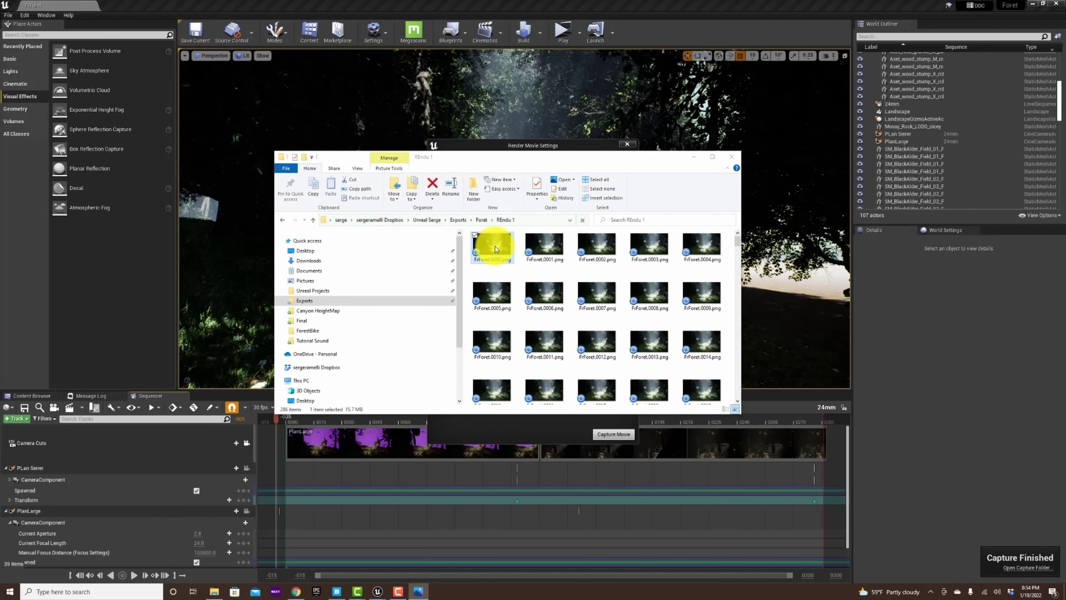
pyautogui.doubleClick(495, 246)
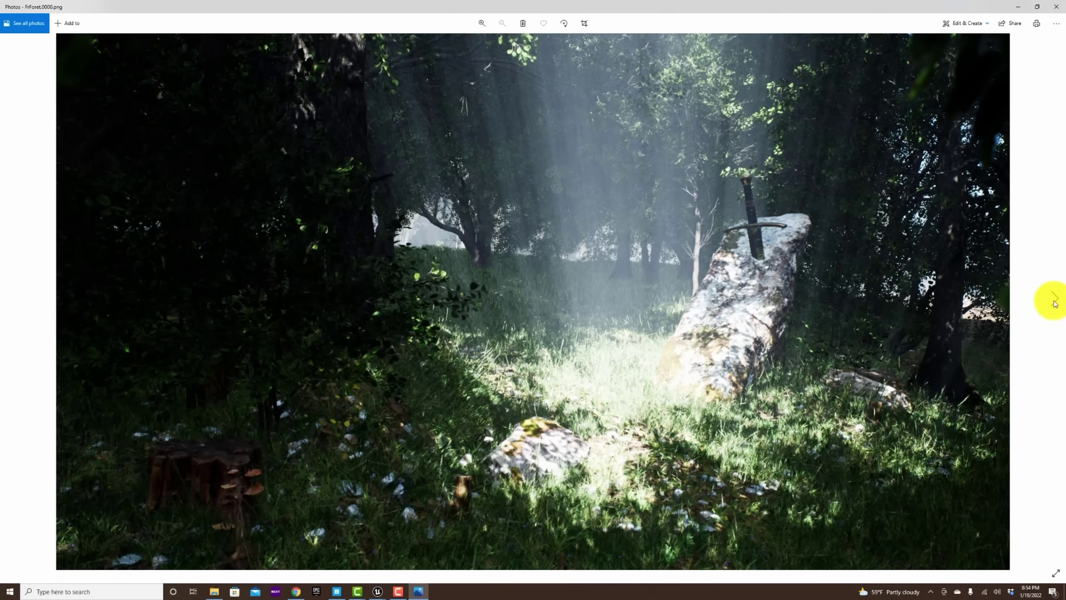
pyautogui.click(1054, 299)
pyautogui.click(1055, 299)
pyautogui.click(1055, 299)
pyautogui.click(1055, 299)
pyautogui.click(1055, 302)
pyautogui.click(1055, 301)
pyautogui.click(1055, 302)
pyautogui.click(1055, 301)
pyautogui.click(1055, 301)
pyautogui.click(1055, 301)
pyautogui.click(1055, 302)
pyautogui.click(1055, 301)
pyautogui.click(1055, 301)
pyautogui.click(1055, 301)
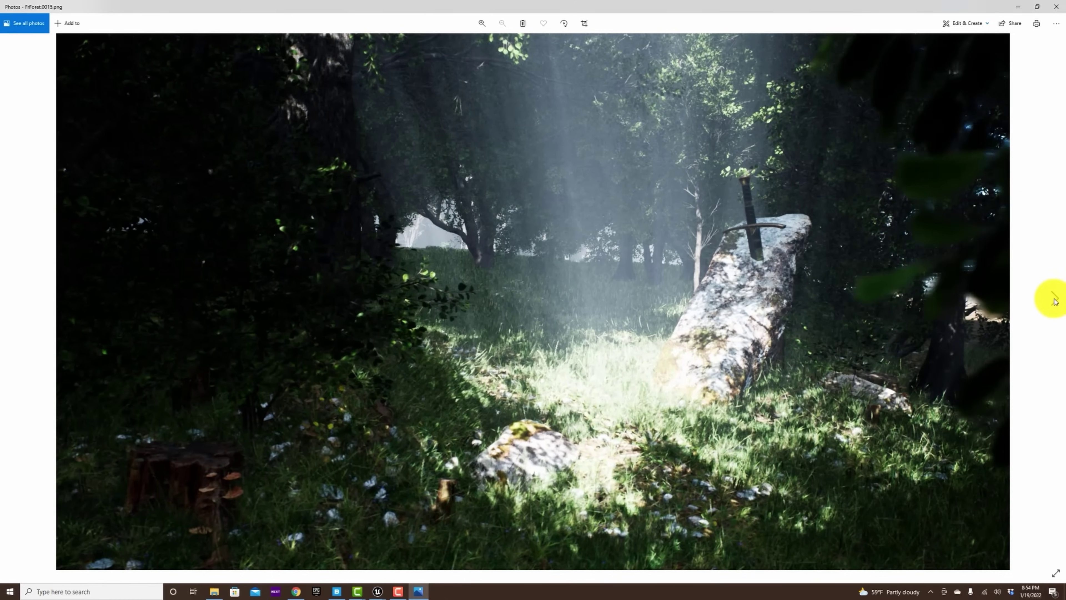
pyautogui.click(1055, 302)
pyautogui.click(1055, 300)
pyautogui.click(1055, 301)
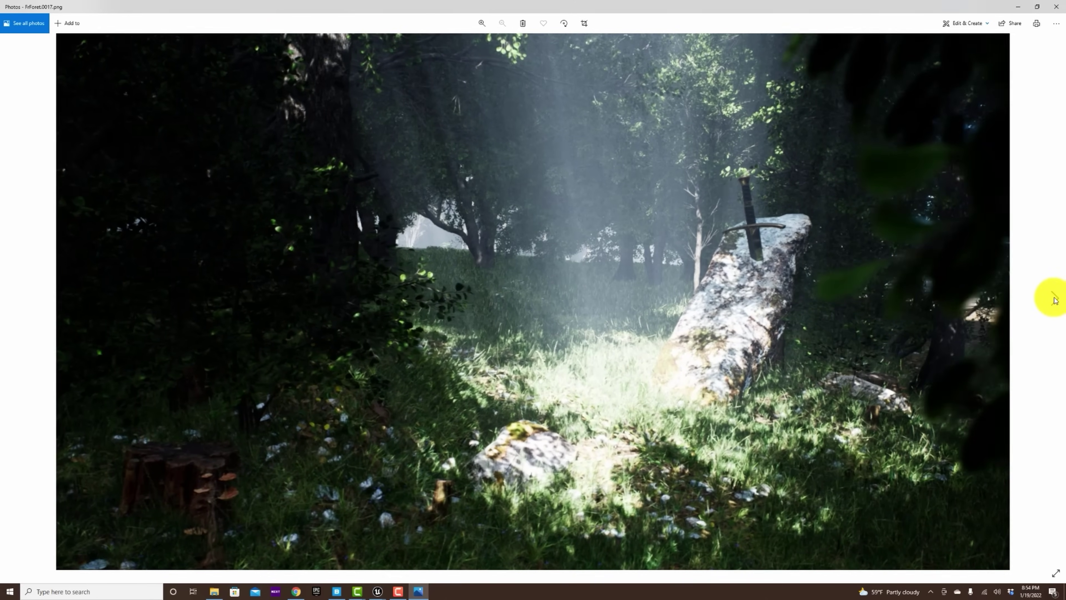
pyautogui.click(1055, 301)
pyautogui.click(1055, 301)
pyautogui.click(1055, 301)
pyautogui.click(1054, 301)
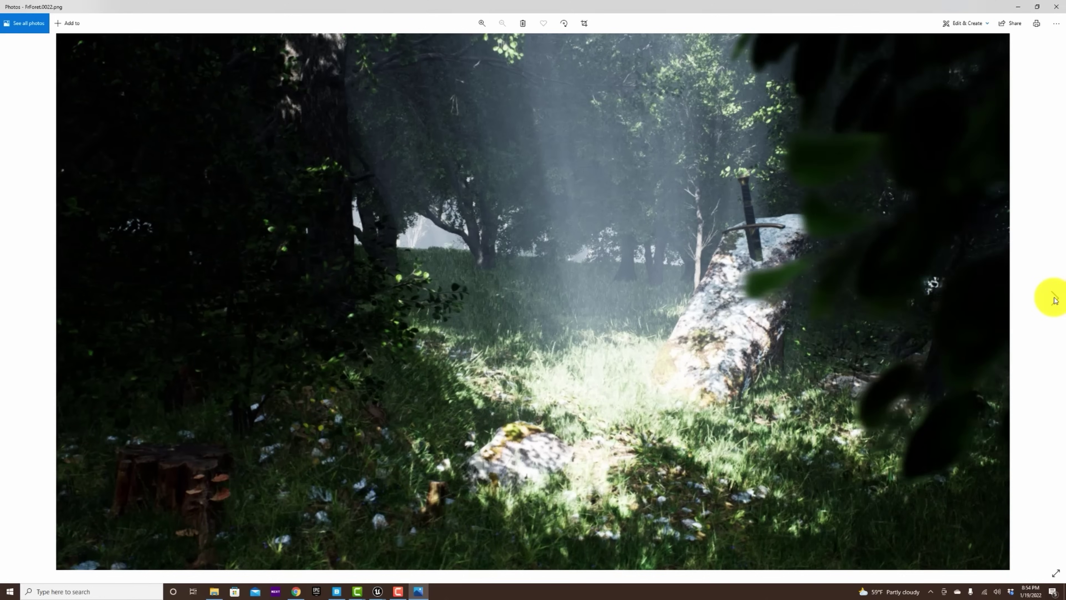
pyautogui.click(1055, 301)
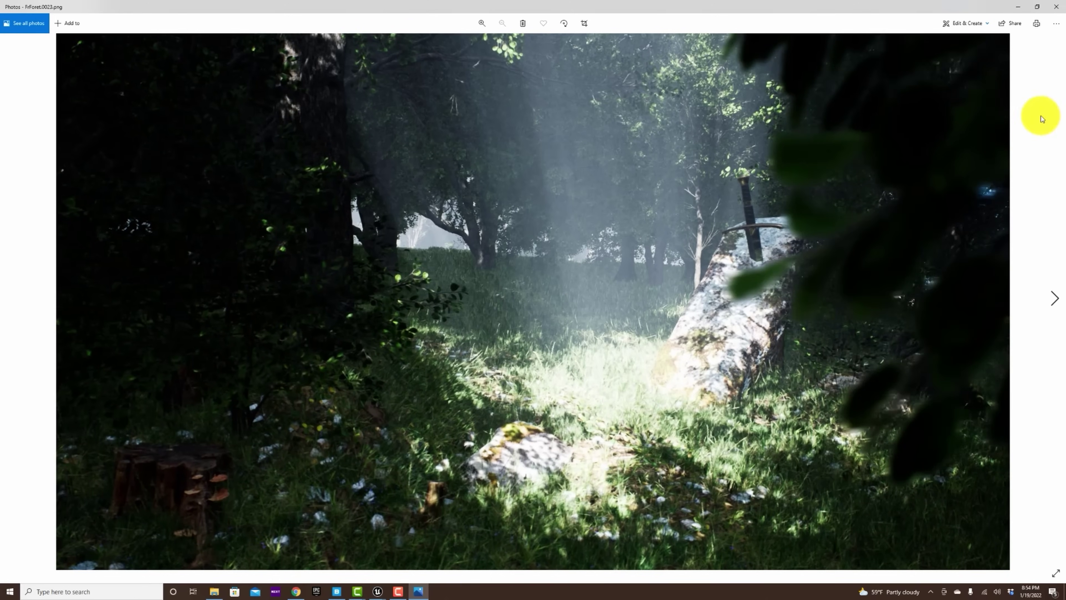
pyautogui.click(1056, 6)
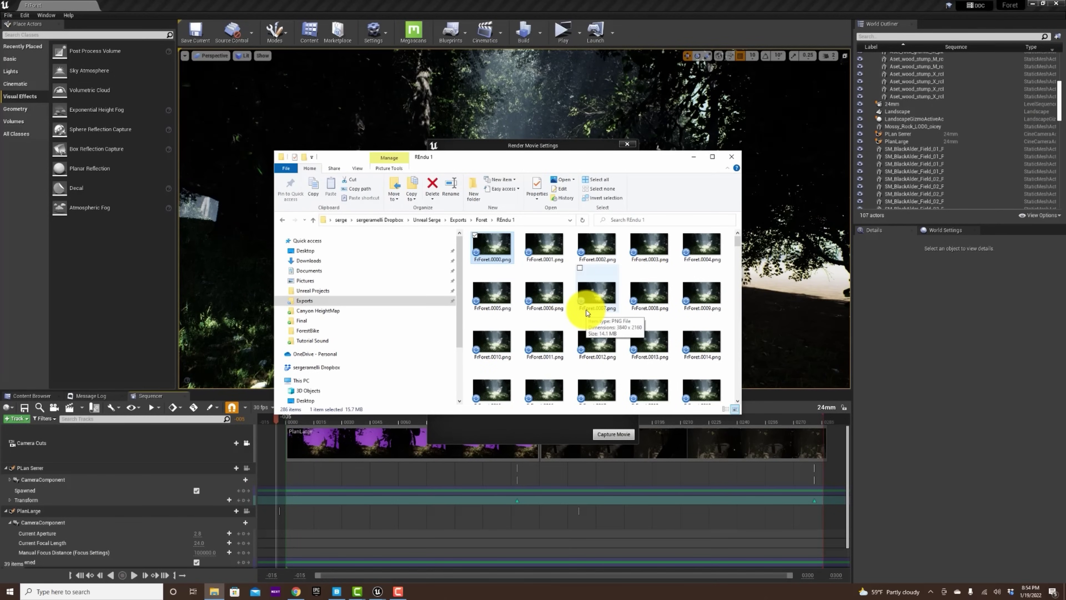
# Launch DaVinci Resolve, open the project Untitled Project 2021-12-21_222052 and move the timeline playhead to about 01:00:04:09
pyautogui.click(63, 591)
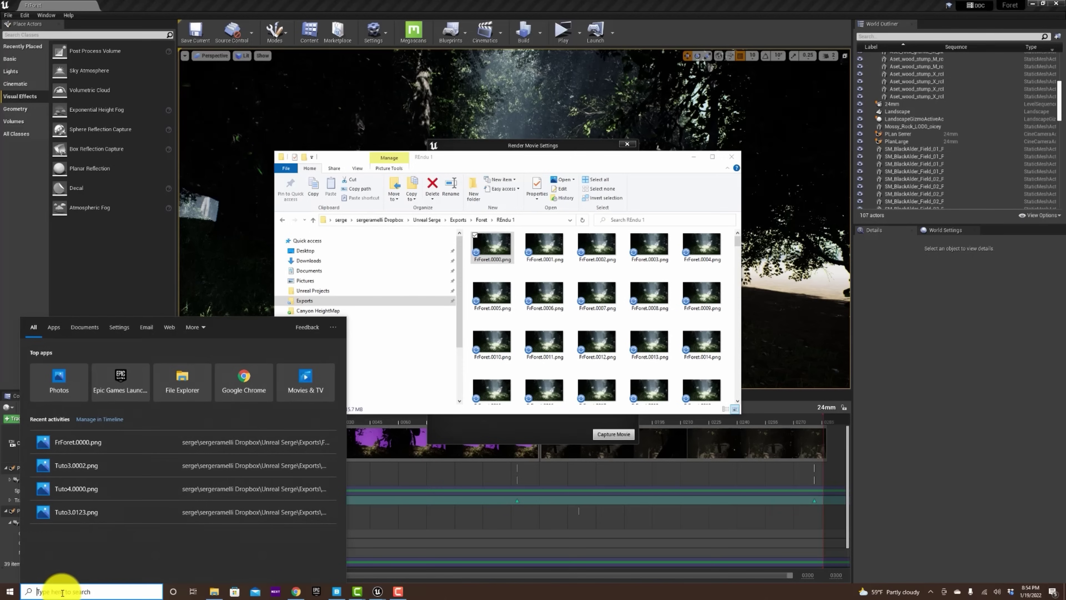
pyautogui.write('davin')
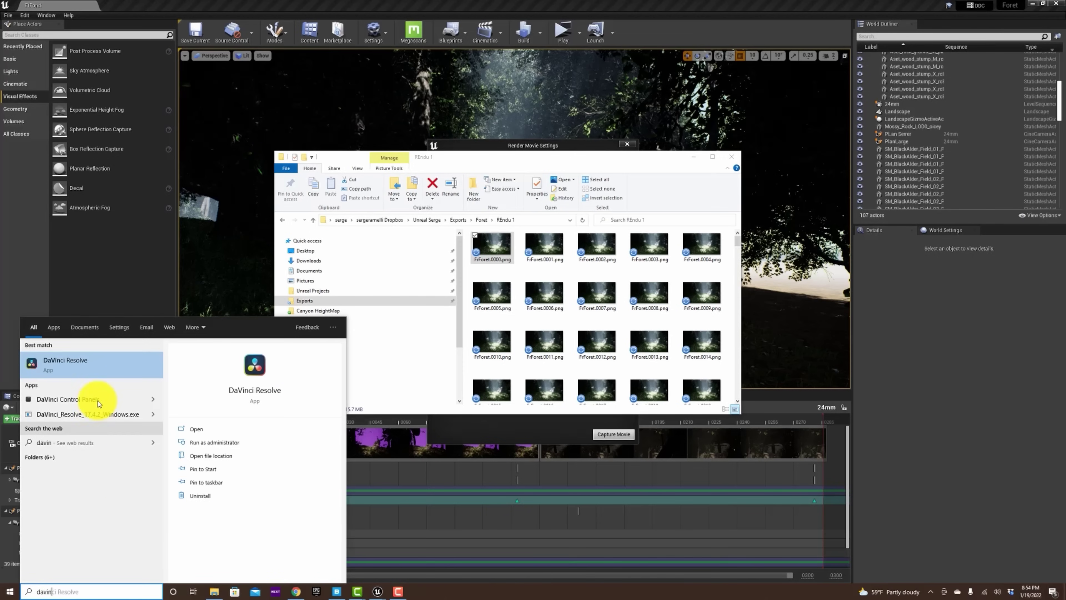
pyautogui.click(101, 364)
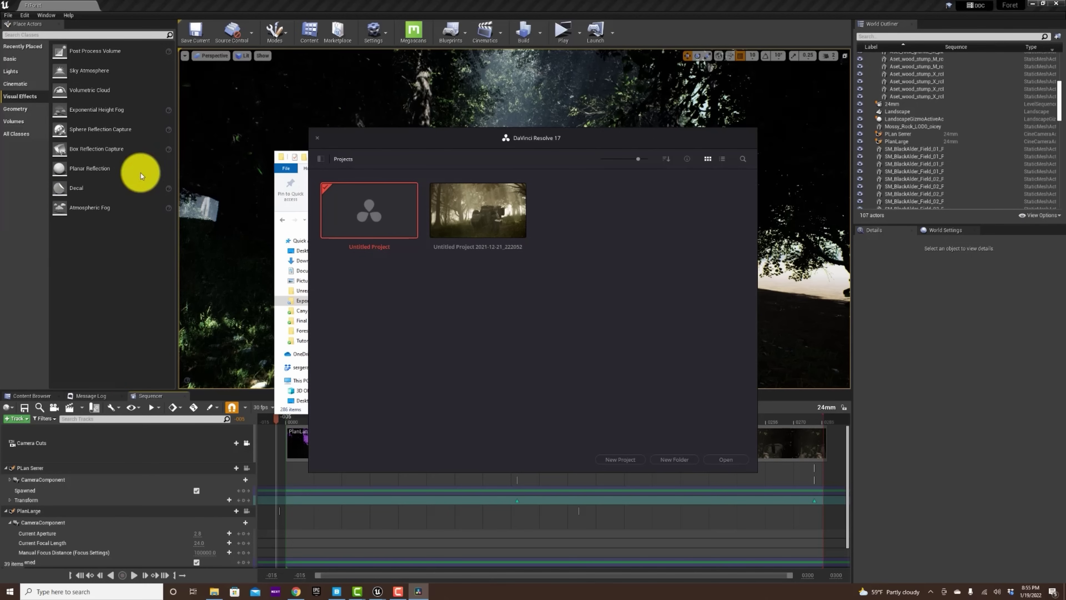
pyautogui.doubleClick(471, 213)
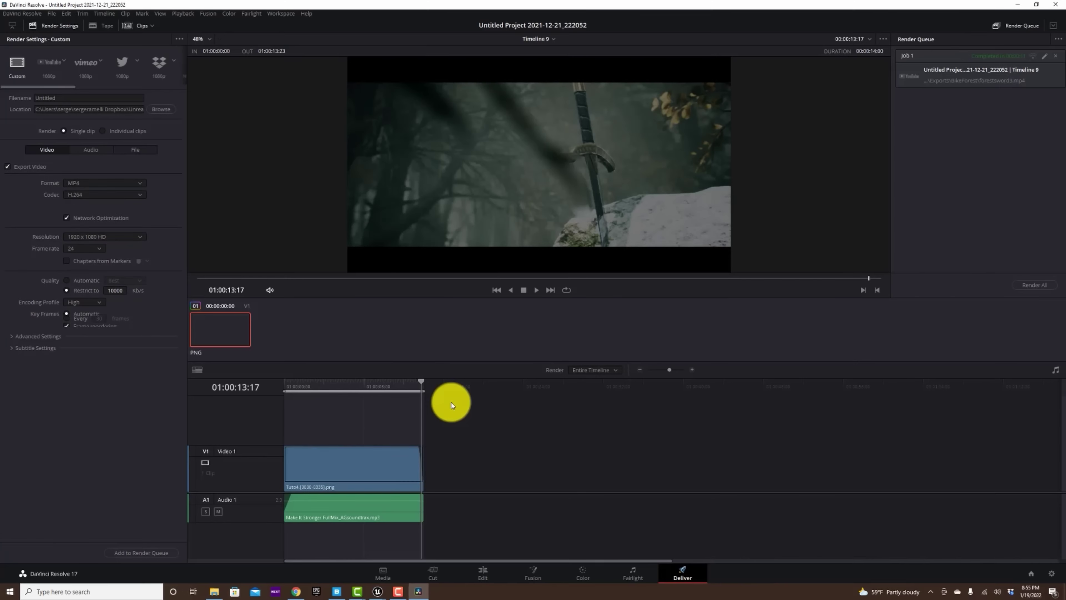
pyautogui.click(338, 382)
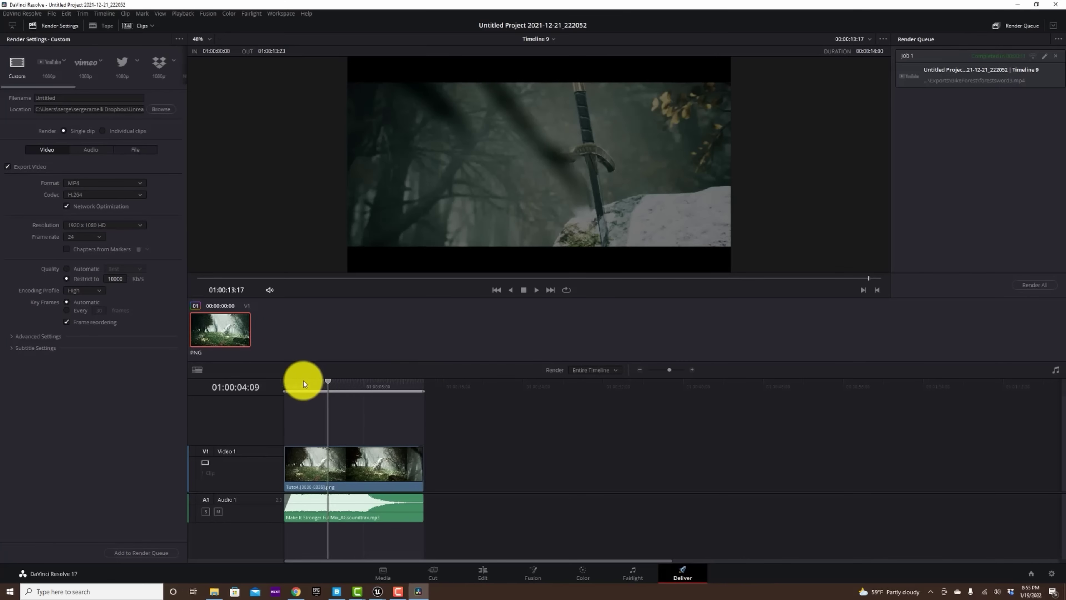
# Play Timeline 9 from its start to review the earlier sword shot, and return the playhead to 01:00:00:00
pyautogui.moveTo(315, 381); pyautogui.dragTo(252, 379)
pyautogui.press('space')
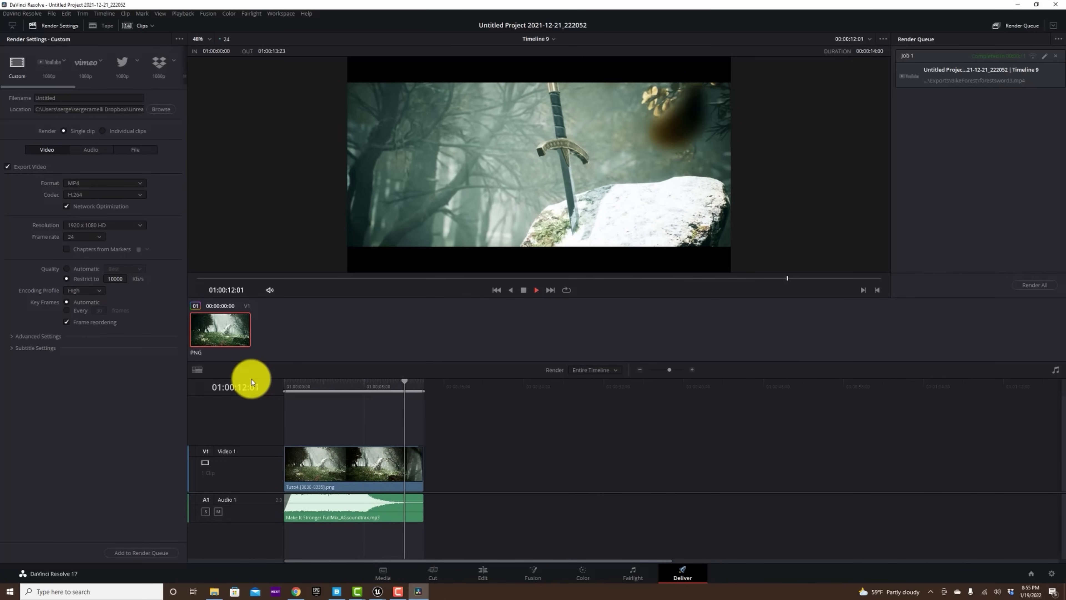
pyautogui.press('space')
pyautogui.moveTo(401, 381); pyautogui.dragTo(264, 378)
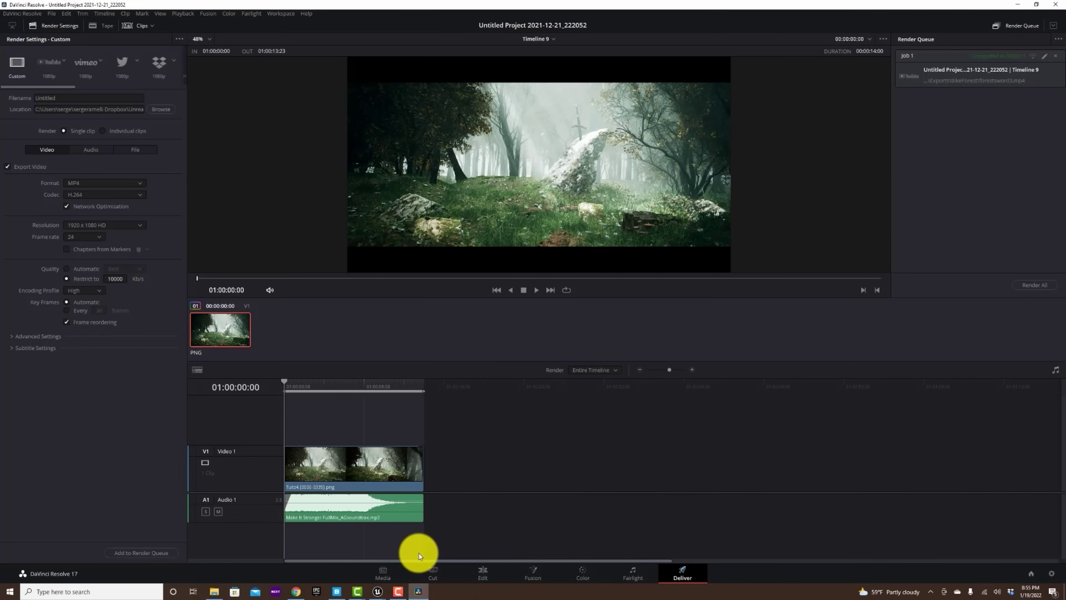
# On the Media page, set the media storage frame display mode to Sequence
pyautogui.click(384, 574)
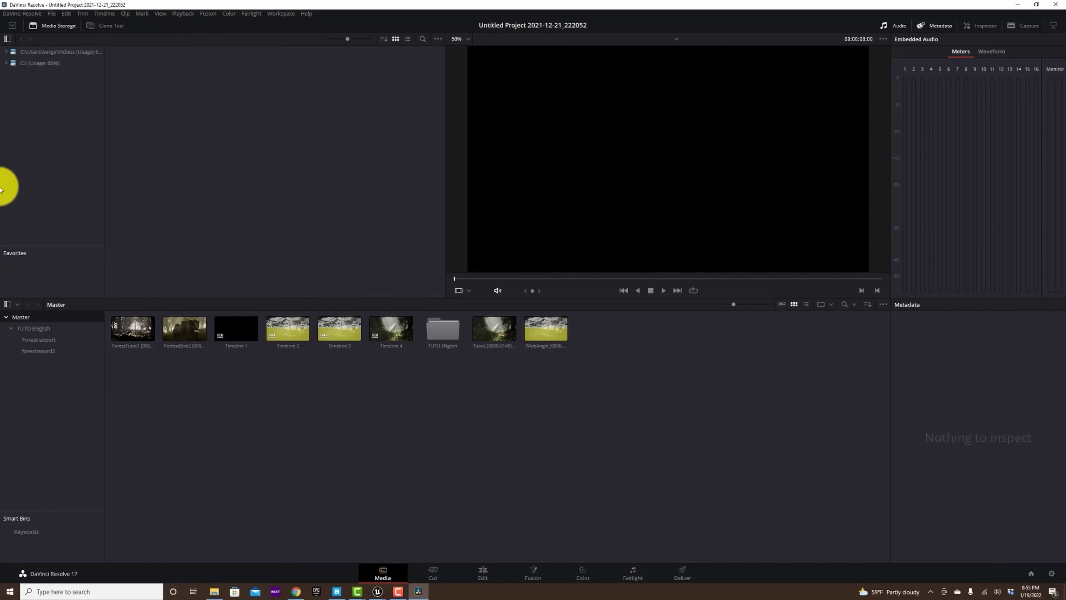
pyautogui.click(438, 39)
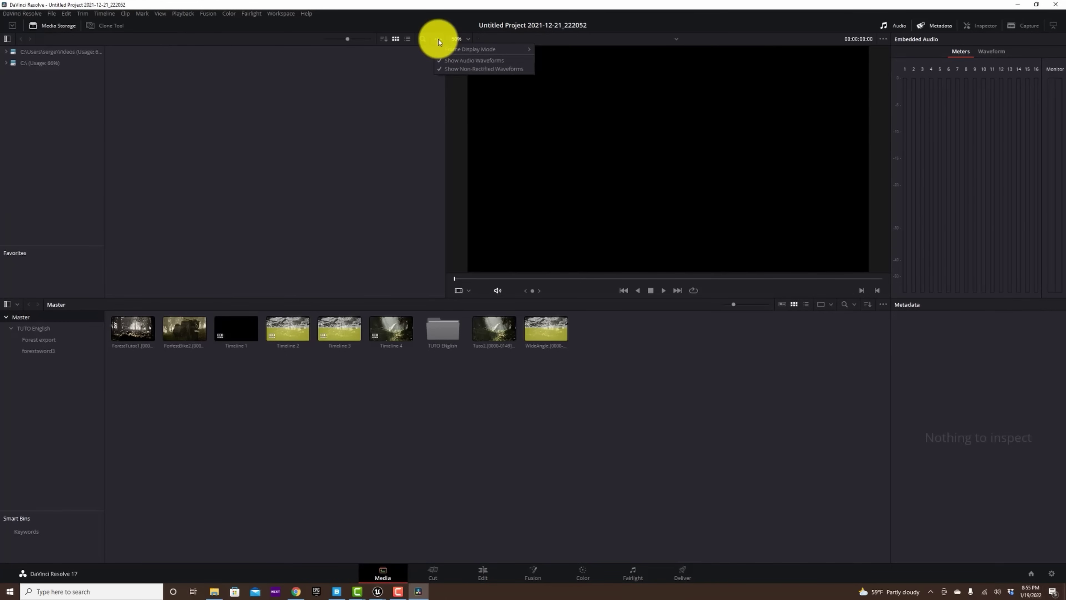
pyautogui.moveTo(486, 53)
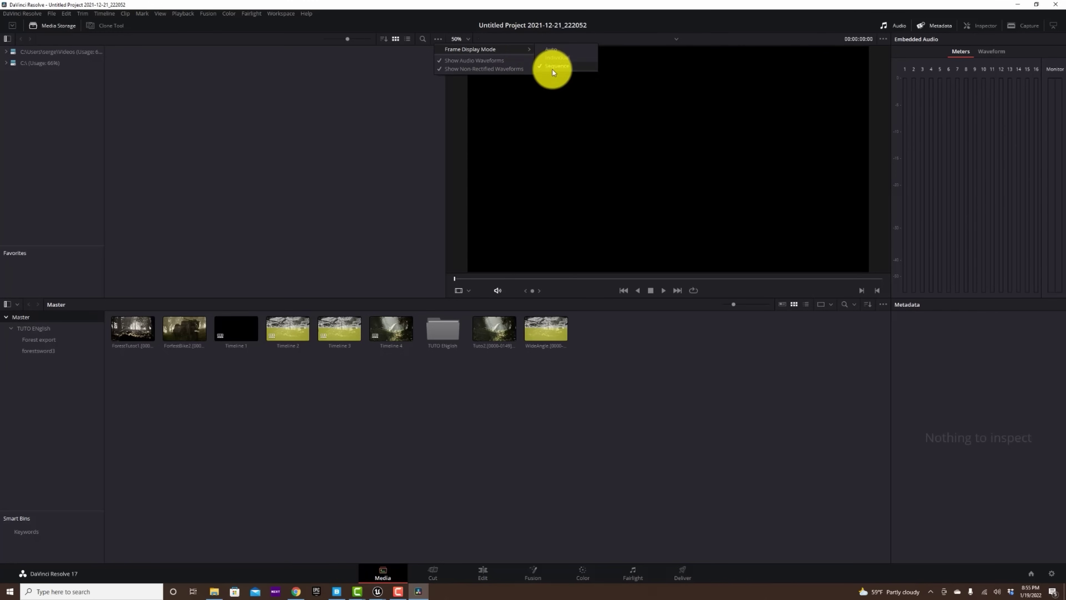
pyautogui.click(562, 71)
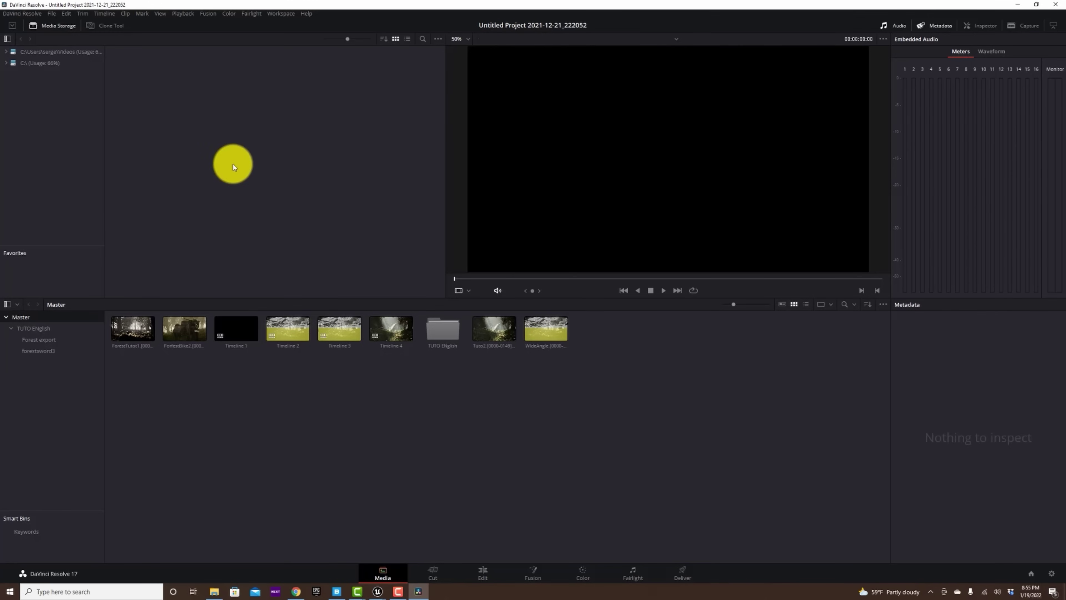
# On the Edit page, import all FrForet PNG frames from the REndu 1 folder in File Explorer into the Master bin
pyautogui.click(485, 569)
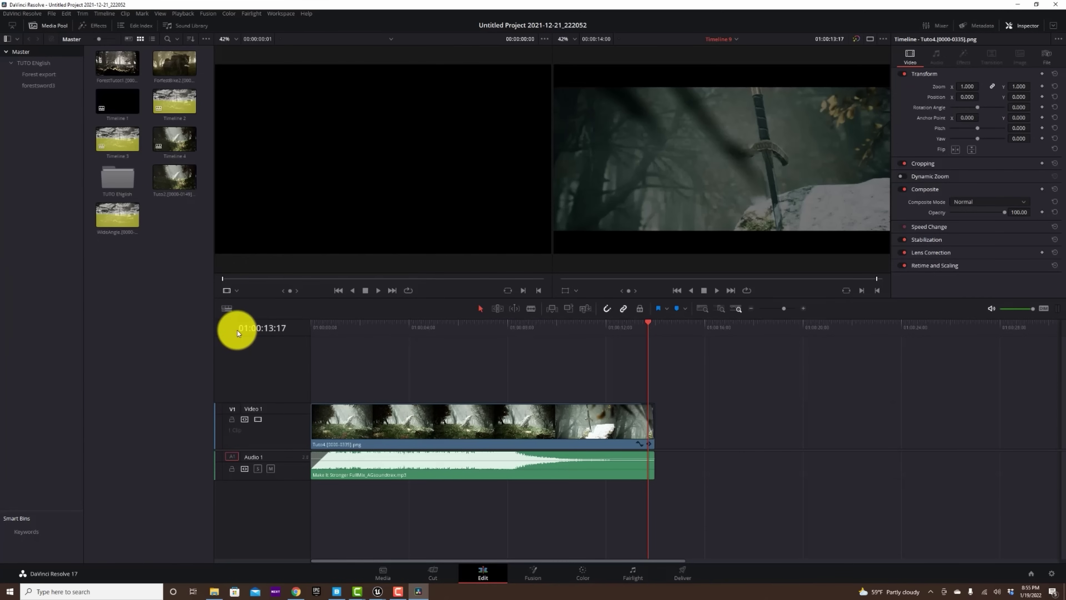
pyautogui.hotkey('alt', 'Tab')
pyautogui.click(505, 197)
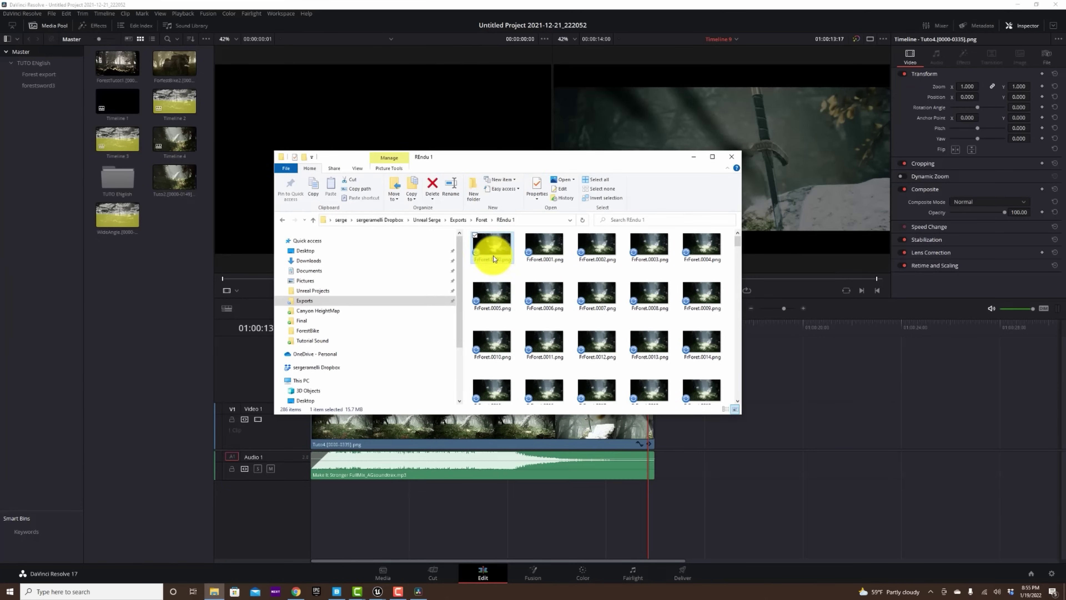
pyautogui.hotkey('ctrl', 'a')
pyautogui.moveTo(492, 246); pyautogui.dragTo(160, 330)
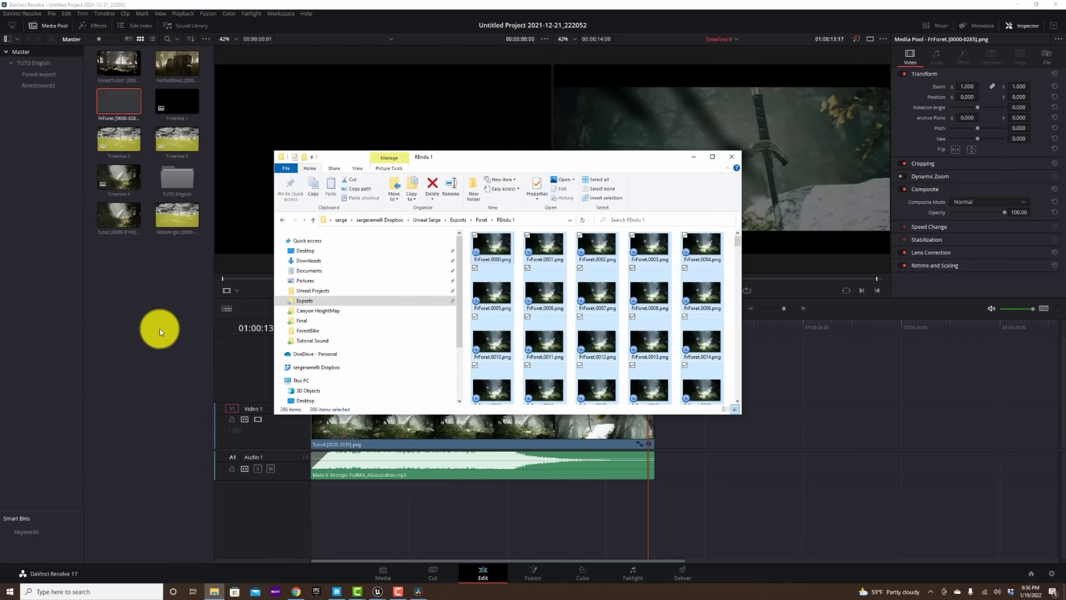
# Create a new timeline named Timeline 10 from the imported FrForet sequence using project settings, and play it from the start
pyautogui.rightClick(116, 101)
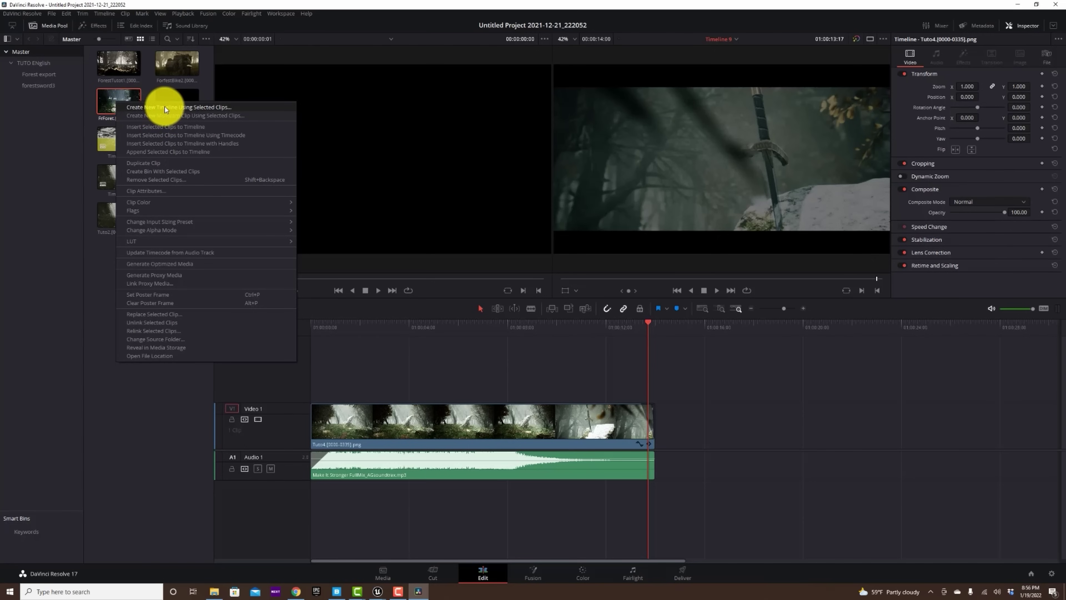
pyautogui.click(143, 107)
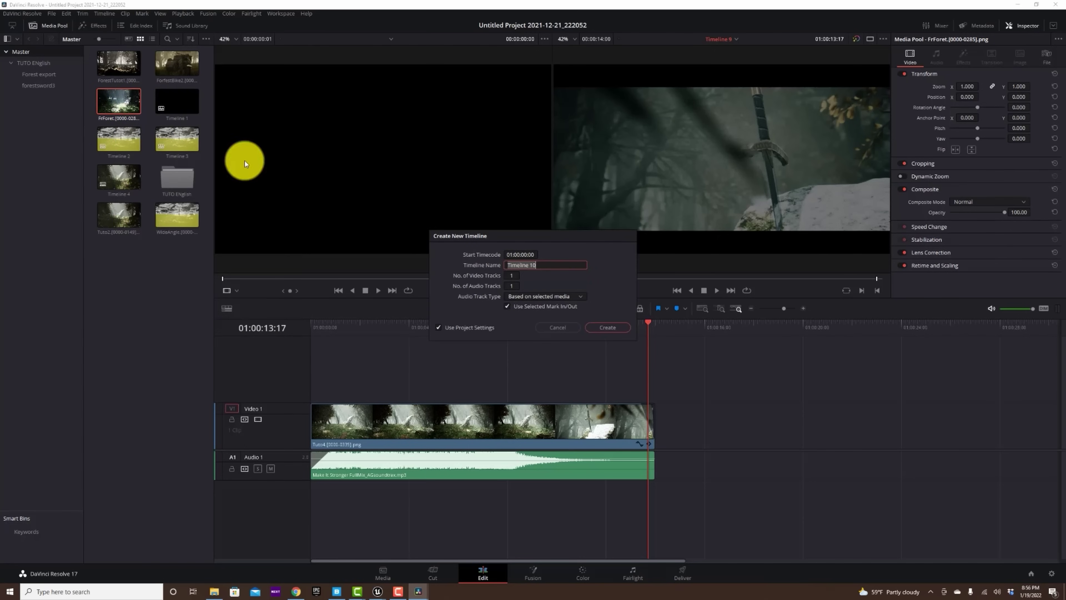
pyautogui.click(616, 327)
pyautogui.moveTo(420, 324); pyautogui.dragTo(264, 323)
pyautogui.press('space')
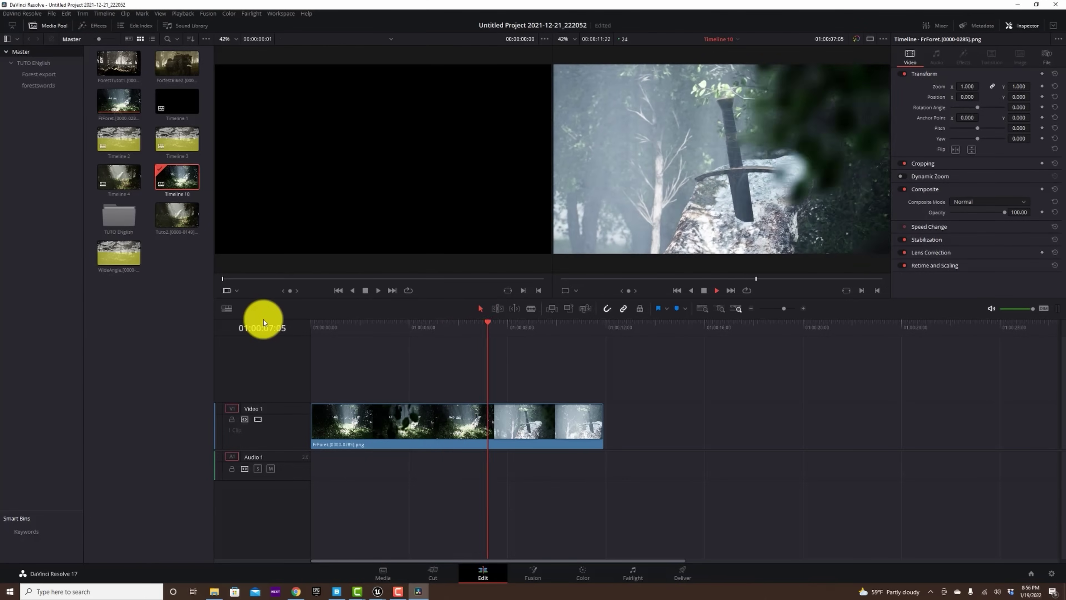
pyautogui.press('space')
# Crop the FrForet clip on the timeline by 130 at the top and 130 at the bottom, and check a frame near 01:00:04:10
pyautogui.click(550, 420)
pyautogui.moveTo(430, 327); pyautogui.dragTo(326, 333)
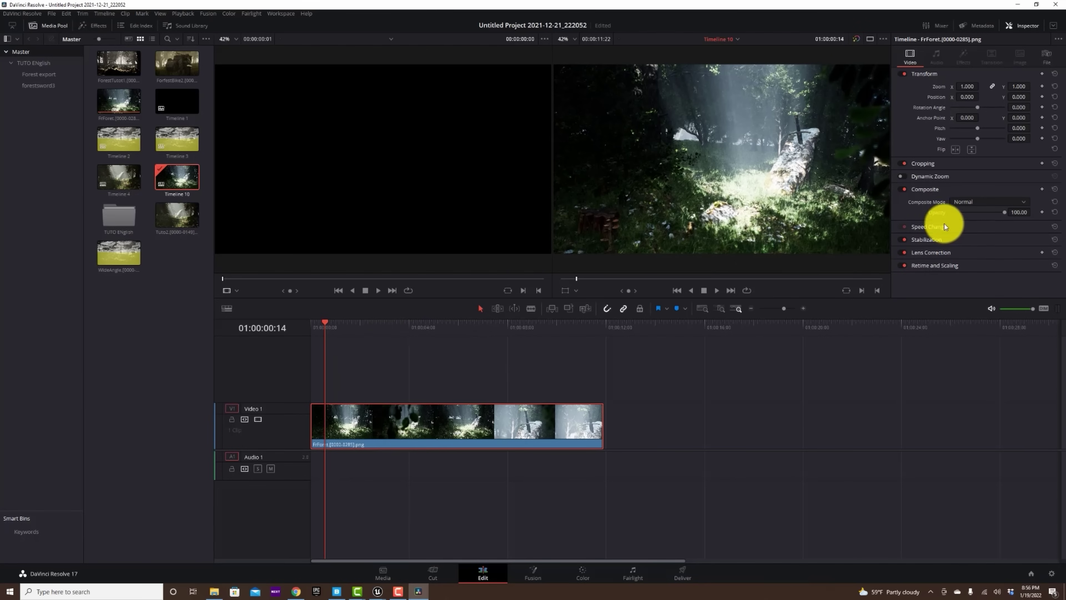
pyautogui.click(917, 164)
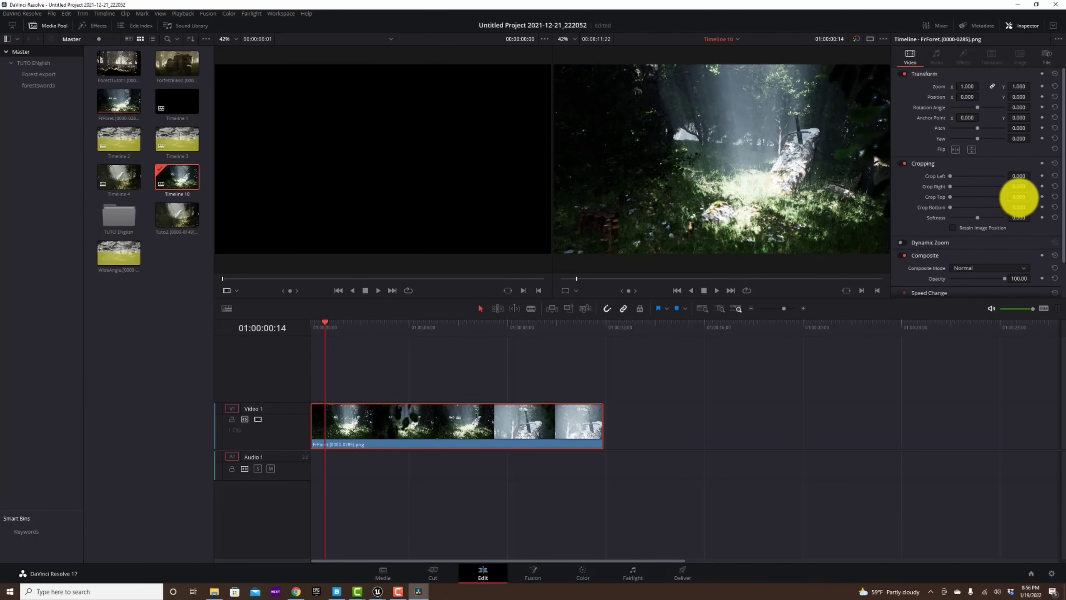
pyautogui.press('Return')
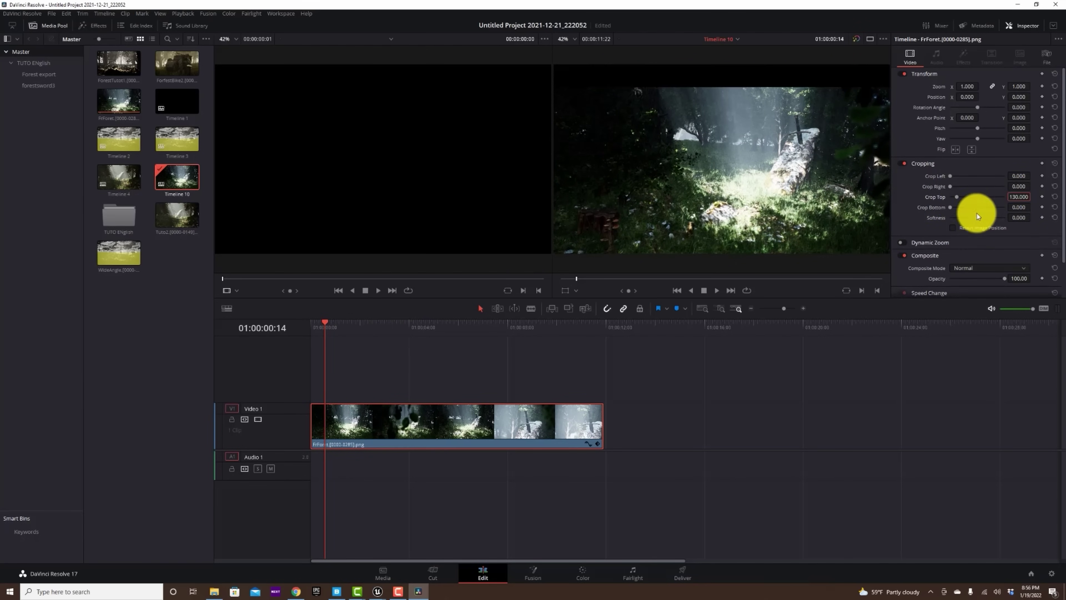
pyautogui.hotkey('ctrl', 's')
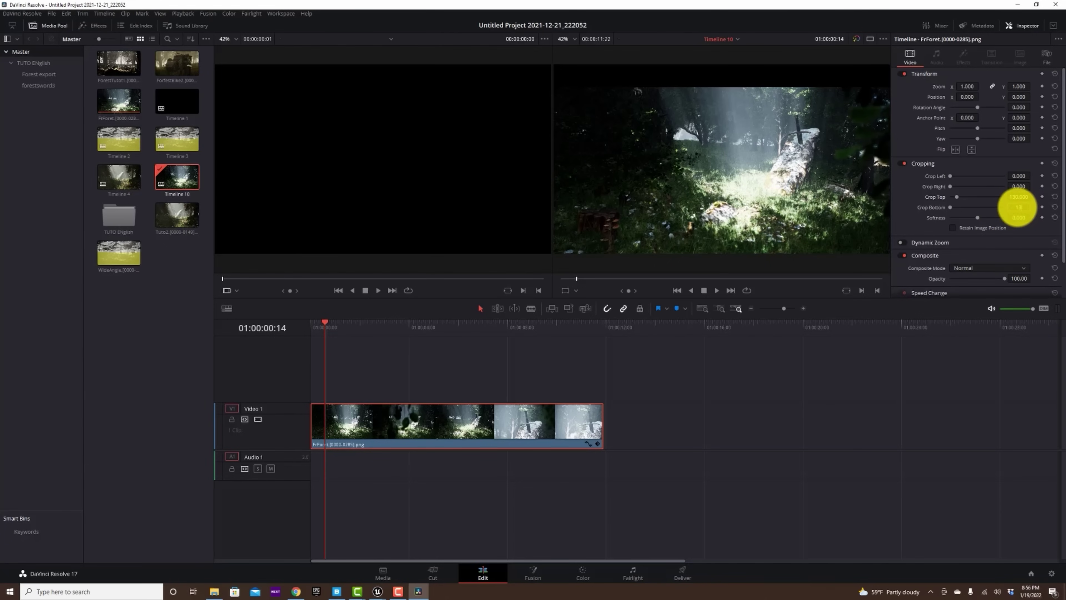
pyautogui.click(1017, 206)
pyautogui.write('130')
pyautogui.press('Return')
pyautogui.moveTo(324, 335); pyautogui.dragTo(420, 327)
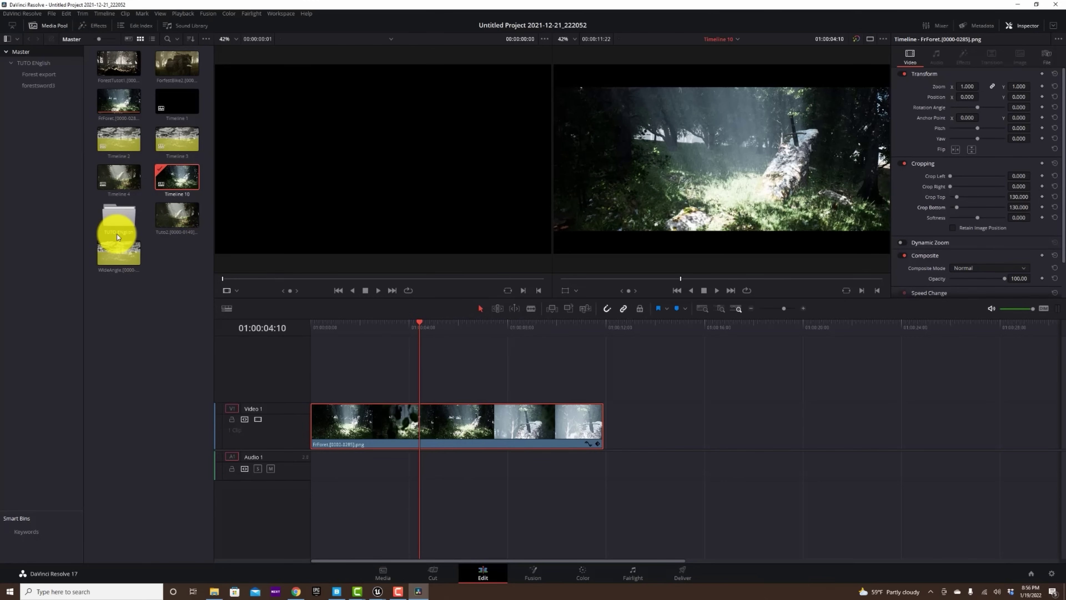
# Add the Make It Stronger music from the TUTO English bin to Audio 1, trimmed so its ending fits beneath the video clip
pyautogui.click(118, 220)
pyautogui.doubleClick(118, 221)
pyautogui.moveTo(121, 101); pyautogui.dragTo(430, 467)
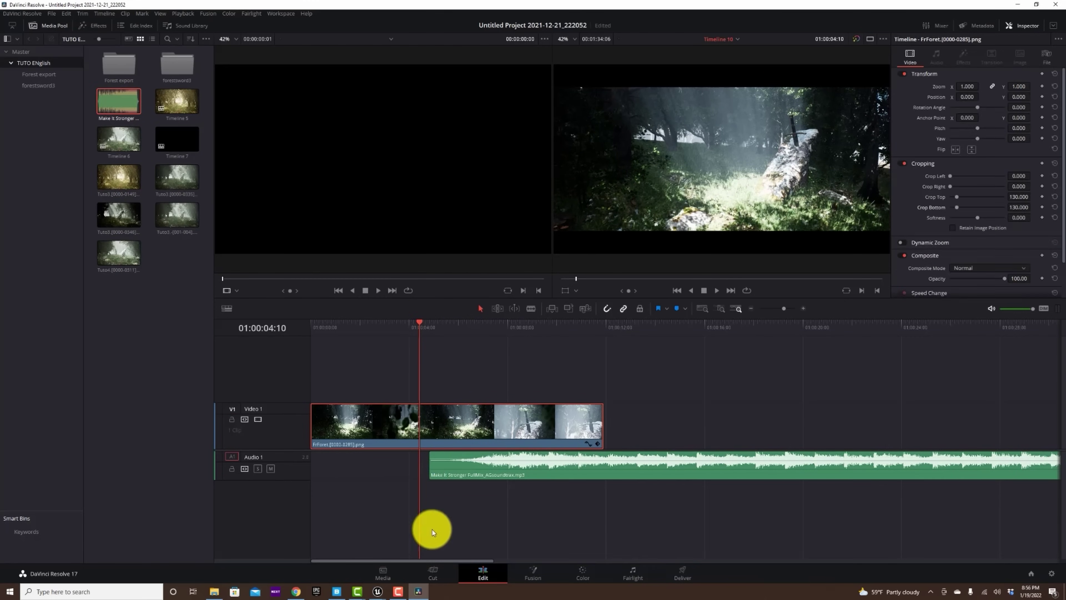
pyautogui.click(494, 327)
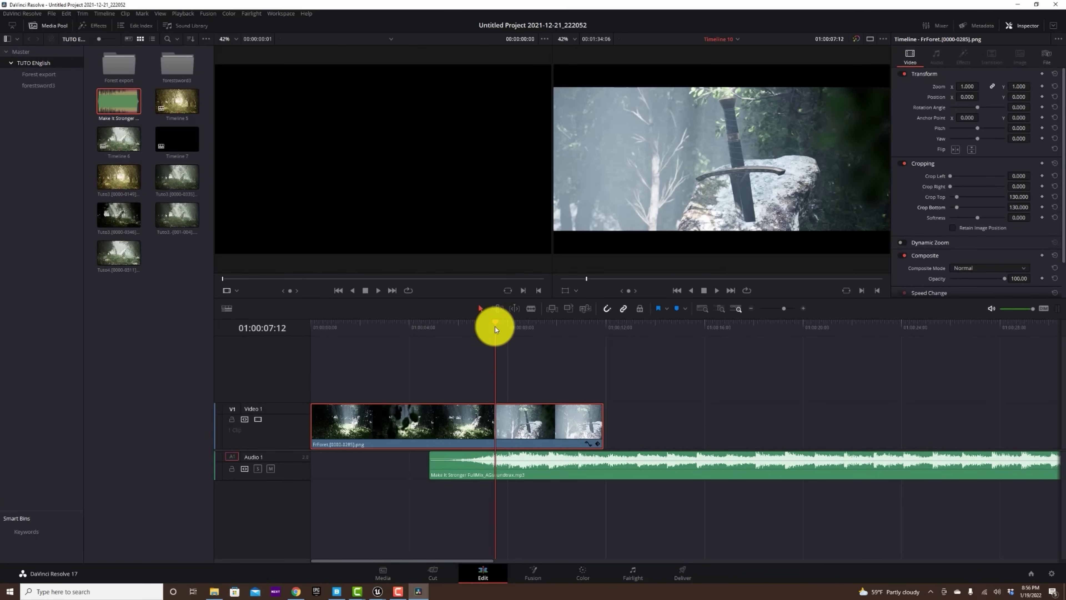
pyautogui.keyDown('alt'); pyautogui.scroll(-3, 445, 389); pyautogui.keyUp('alt')
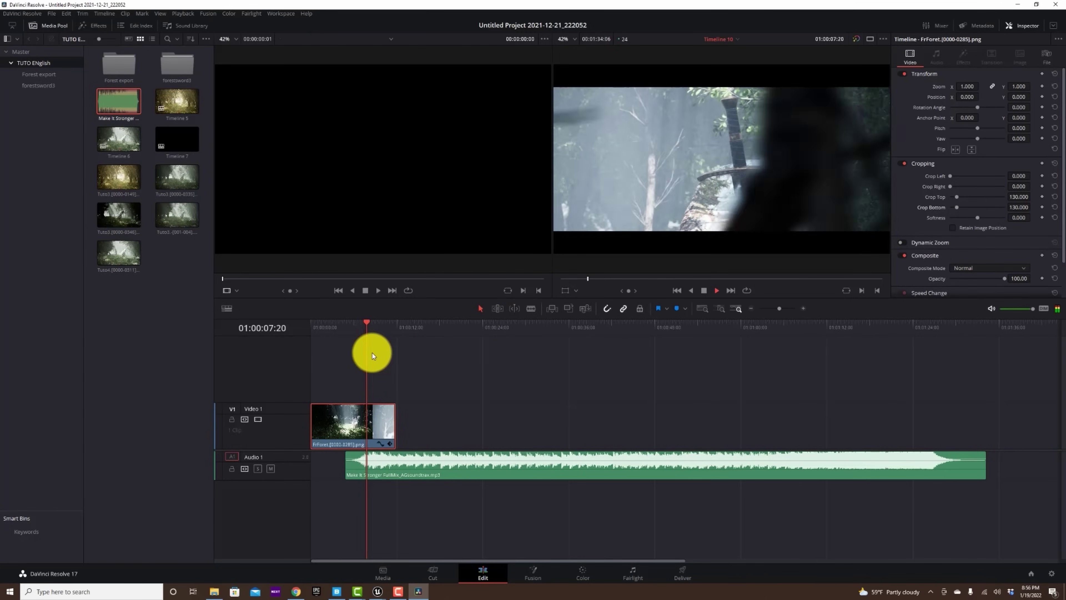
pyautogui.moveTo(347, 468); pyautogui.dragTo(901, 488)
pyautogui.moveTo(962, 465); pyautogui.dragTo(339, 454)
# Play Timeline 10 from about 01:00:04:01 to check how the music ending fits the picture
pyautogui.click(349, 326)
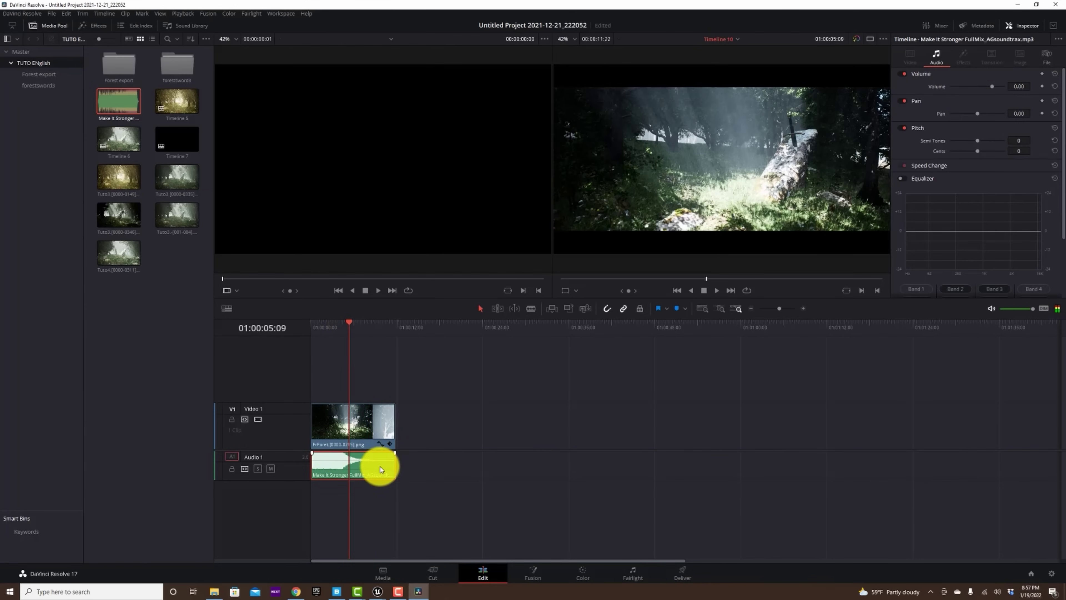
pyautogui.keyDown('ctrl'); pyautogui.scroll(3, 367, 464); pyautogui.keyUp('ctrl')
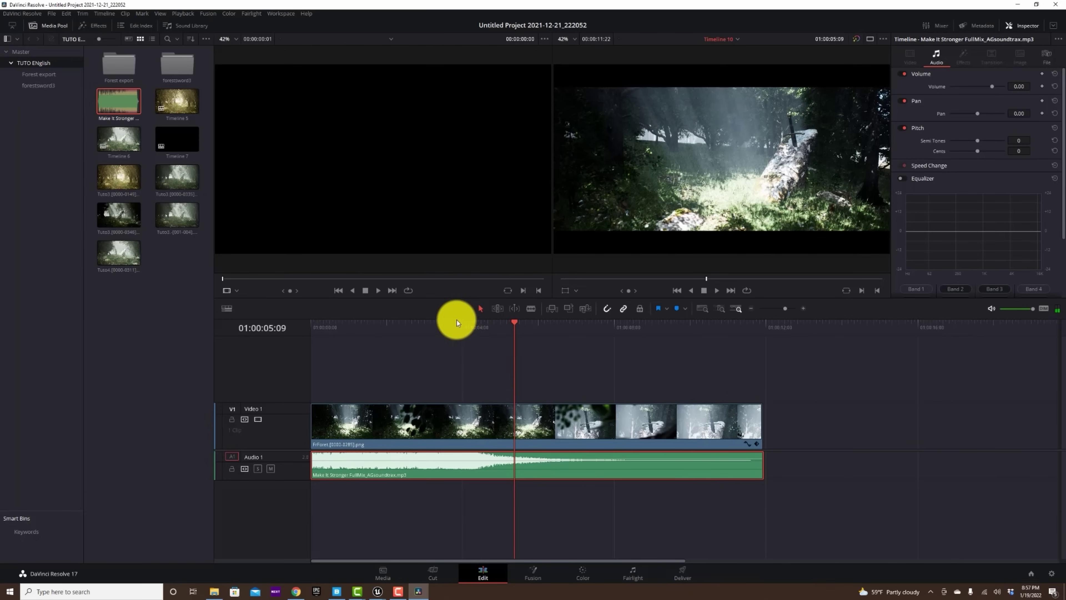
pyautogui.click(461, 326)
pyautogui.moveTo(463, 326); pyautogui.dragTo(464, 326)
pyautogui.moveTo(480, 474)
pyautogui.mouseDown()
pyautogui.moveTo(503, 476)
pyautogui.moveTo(473, 477)
pyautogui.mouseUp()
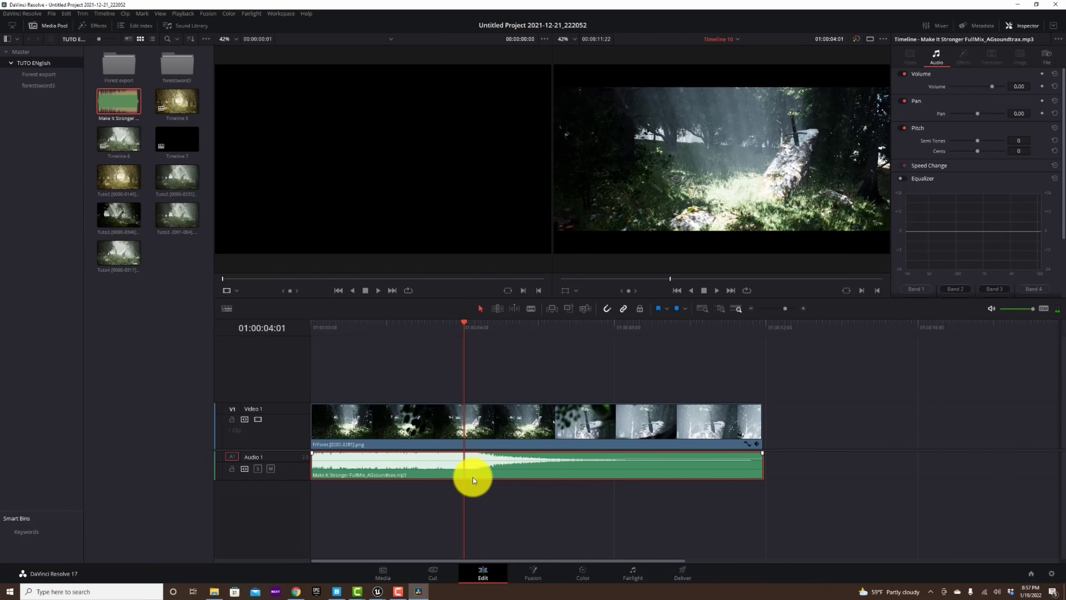
pyautogui.press('space')
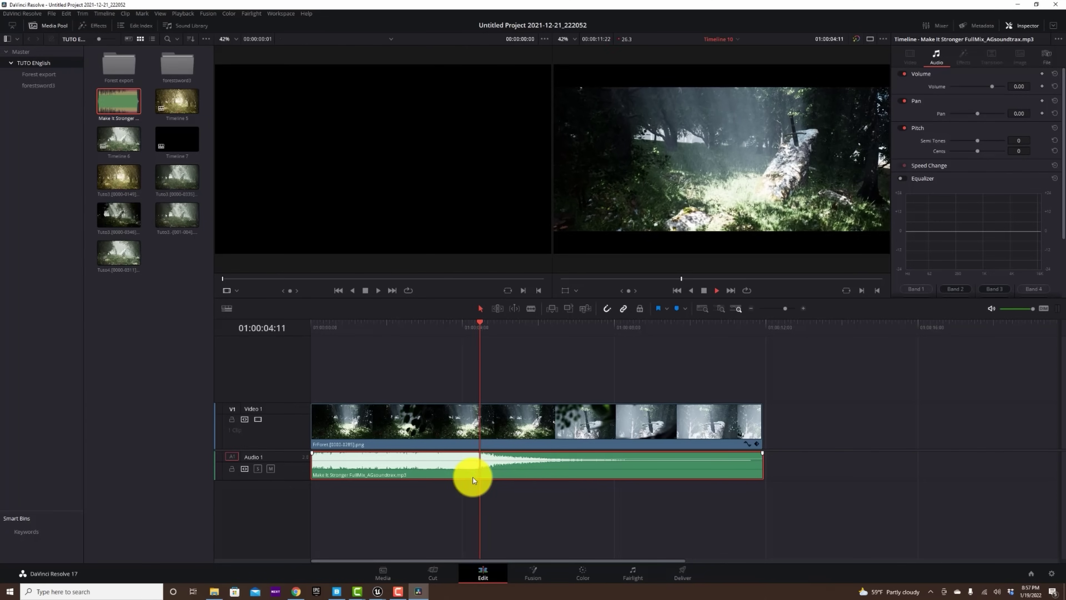
pyautogui.moveTo(522, 479); pyautogui.dragTo(600, 464)
# On the Deliver page, set the render destination to the Foret folder under Exports with the file name REndu1Foretmp4
pyautogui.click(682, 574)
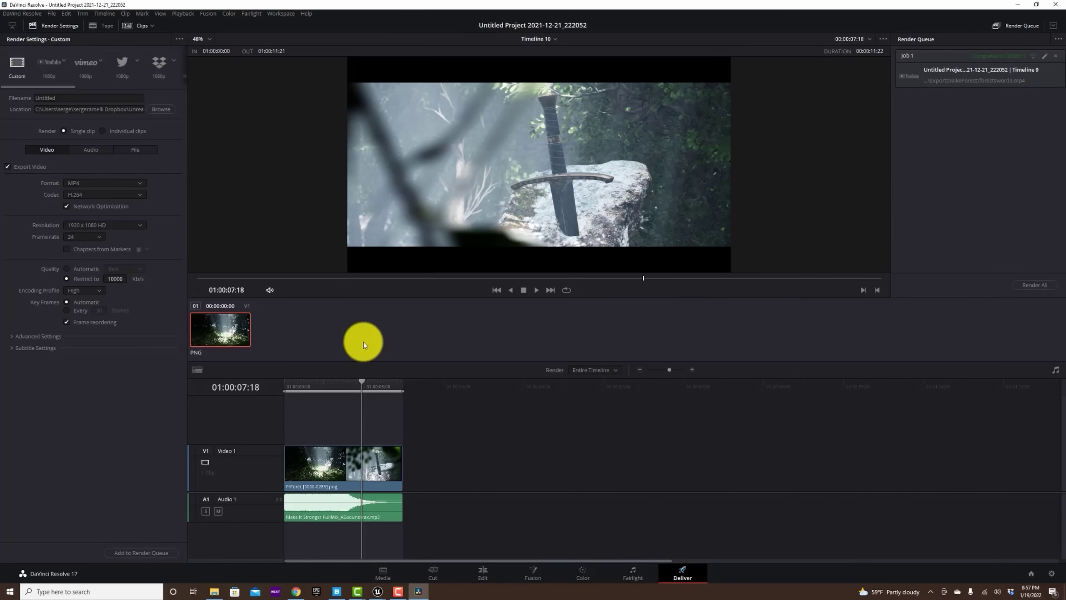
pyautogui.click(158, 110)
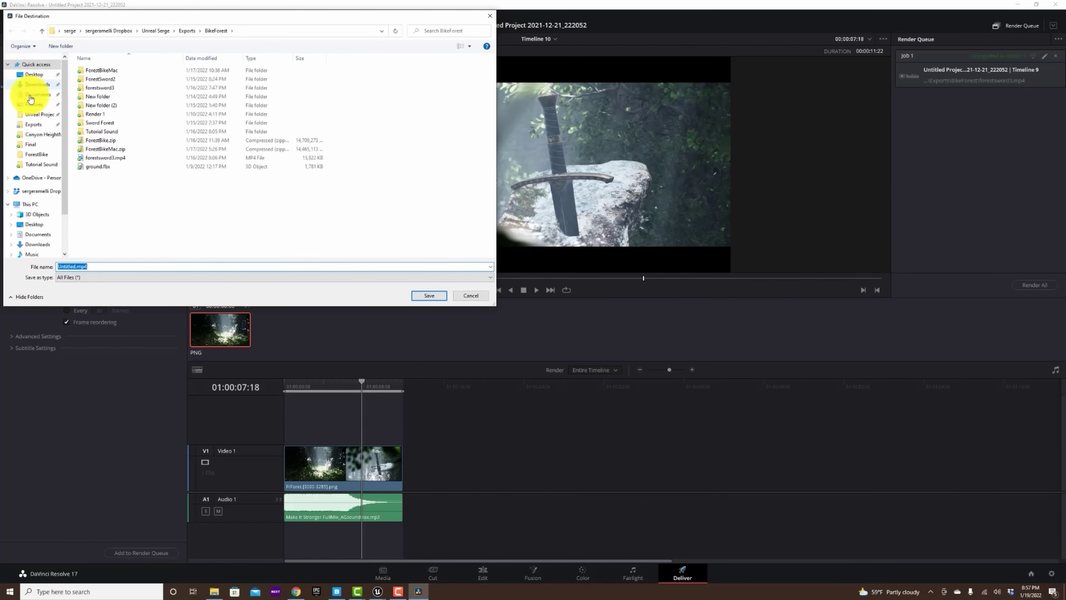
pyautogui.click(38, 126)
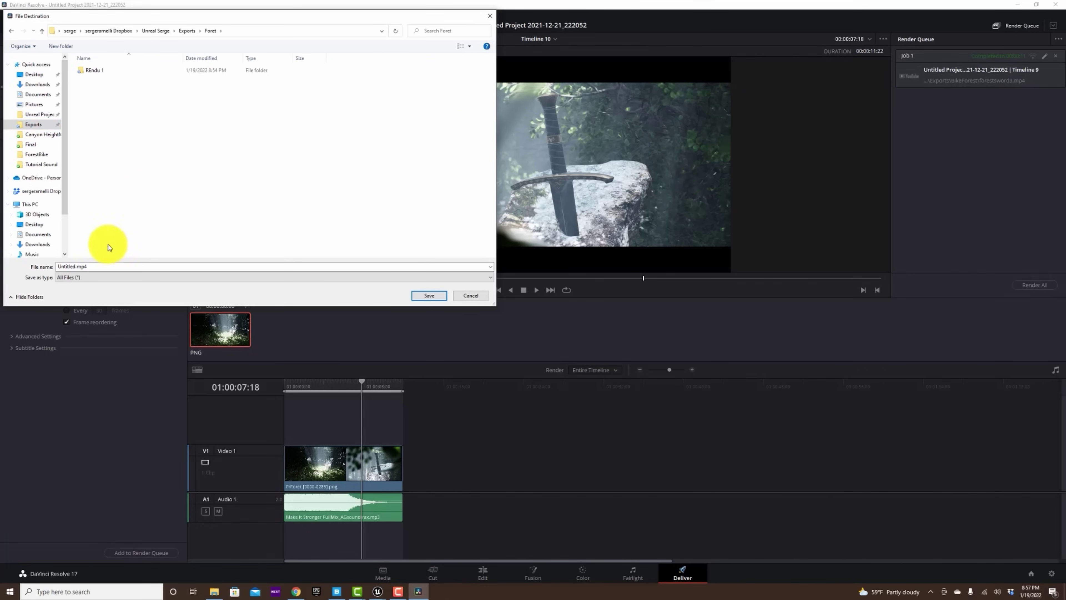
pyautogui.doubleClick(64, 266)
pyautogui.write('REndu1Foretmp4')
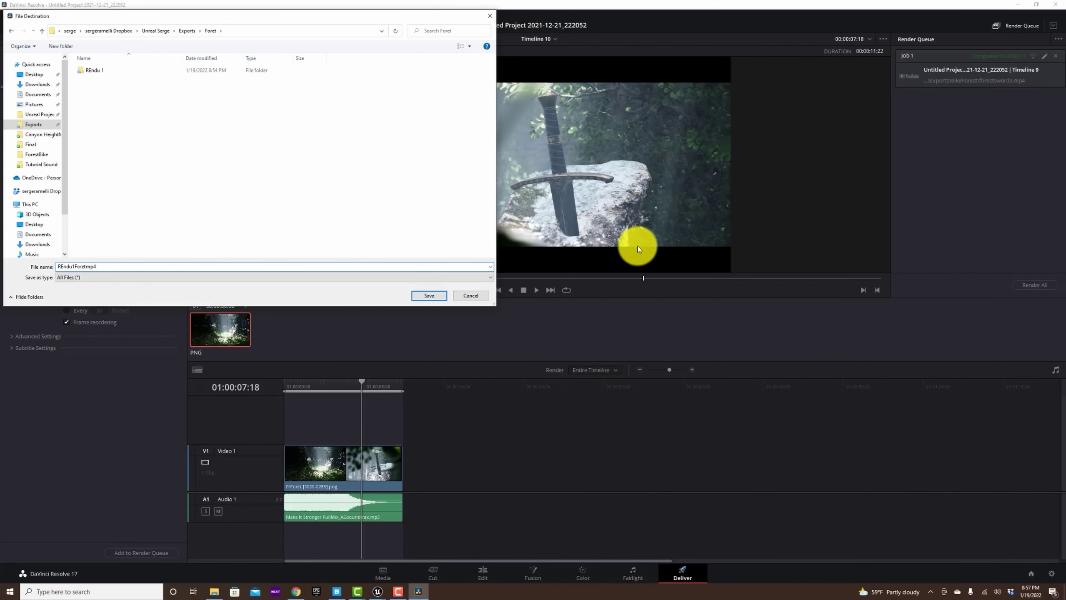
pyautogui.click(432, 296)
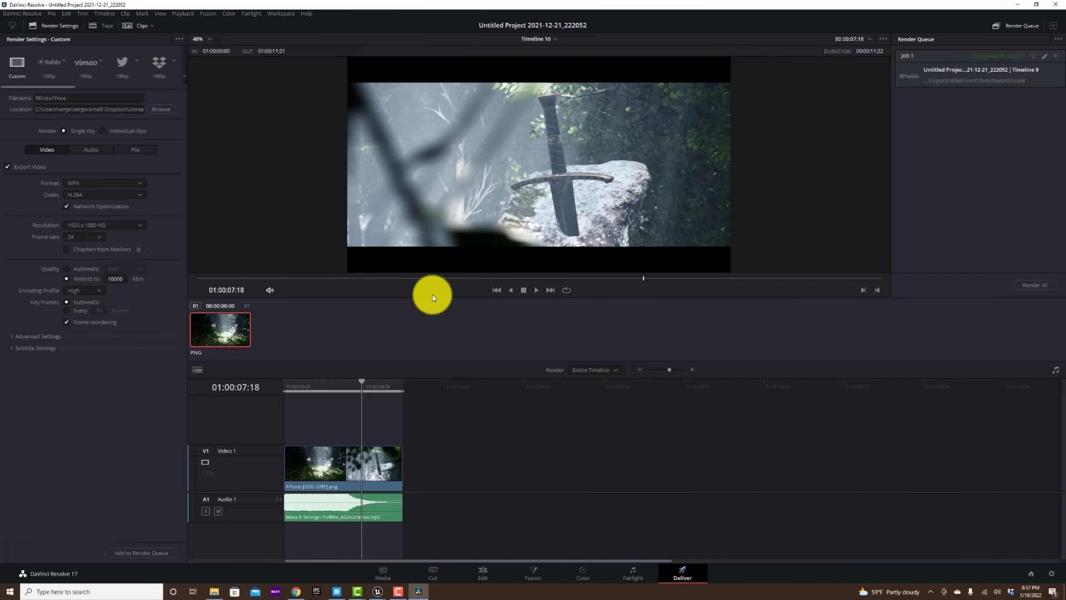
# Try to queue Timeline 10 with the YouTube preset at 3840 x 2160 Ultra HD, and cancel adding the higher-resolution render
pyautogui.moveTo(308, 383); pyautogui.dragTo(353, 397)
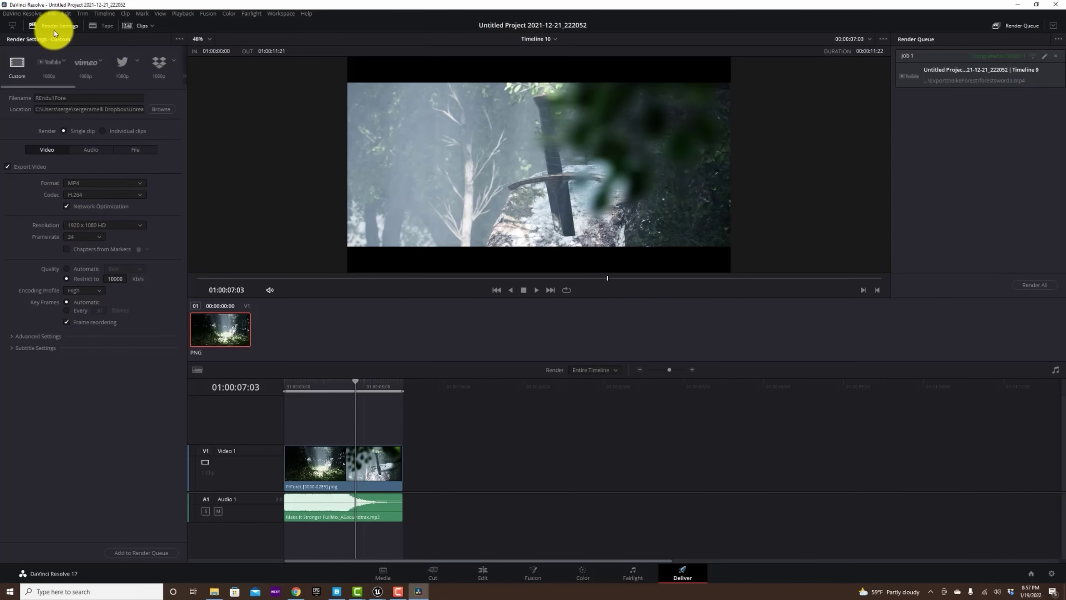
pyautogui.click(50, 62)
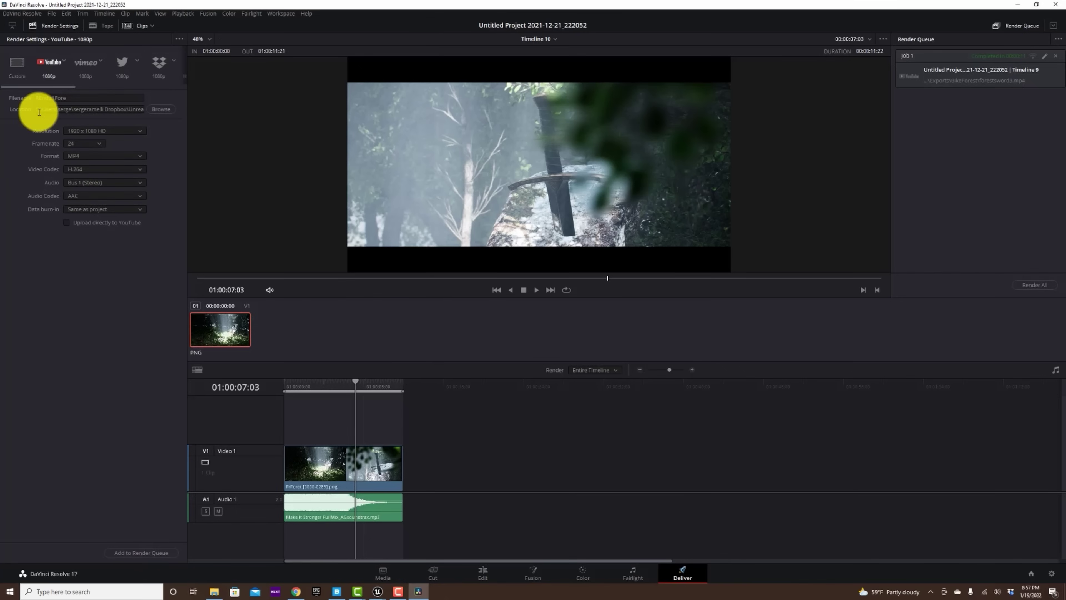
pyautogui.click(97, 132)
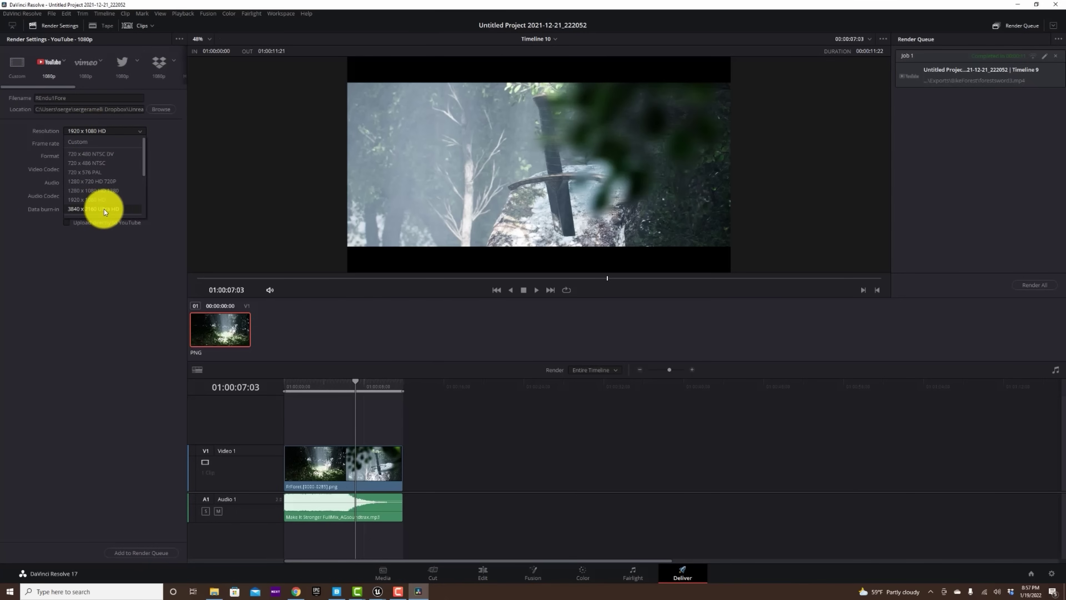
pyautogui.click(104, 208)
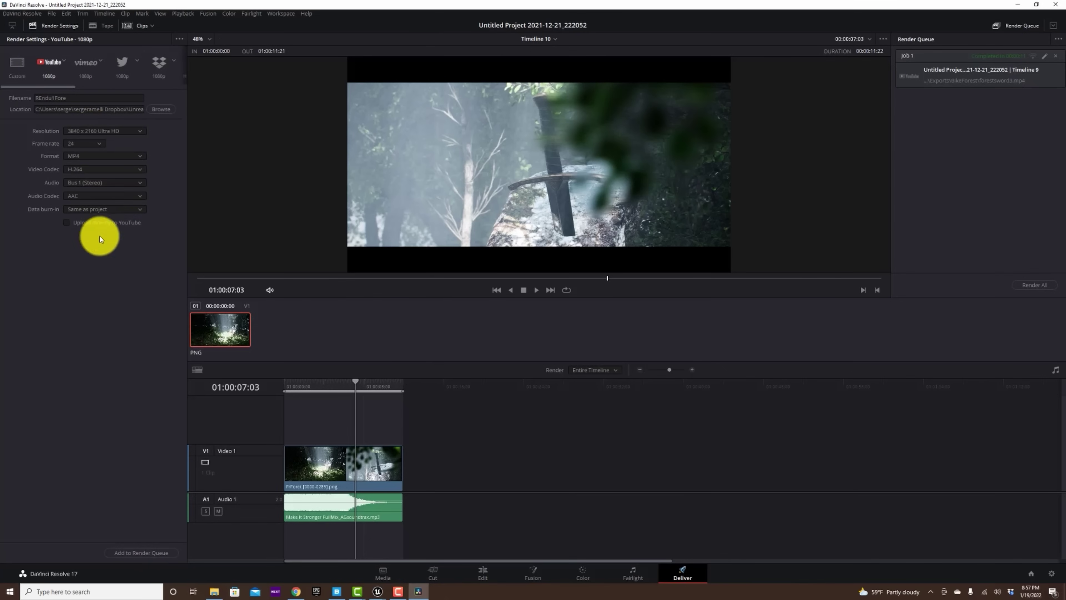
pyautogui.click(143, 552)
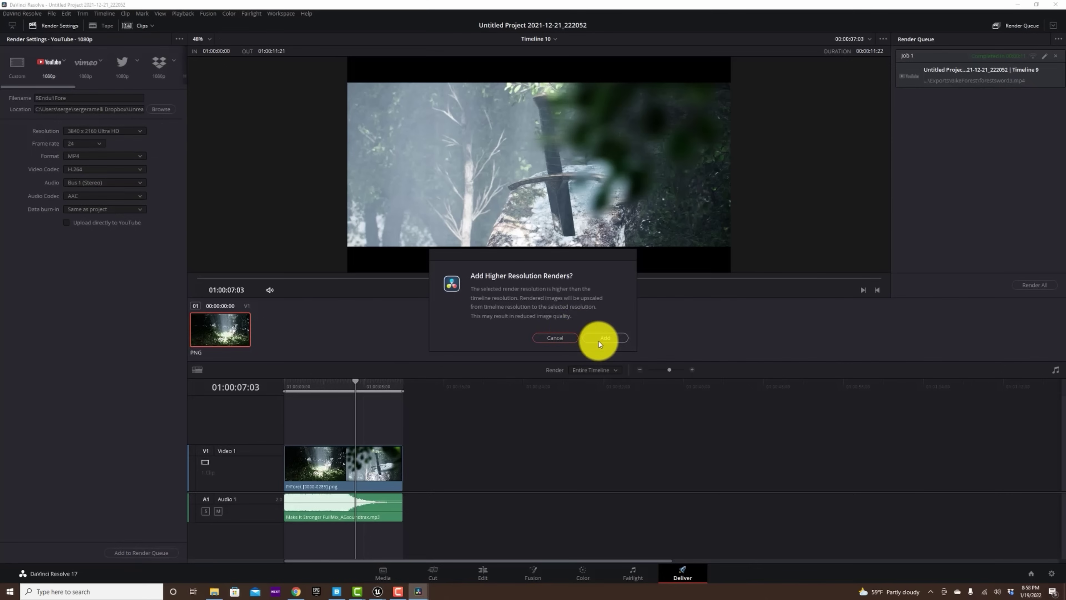
pyautogui.click(559, 337)
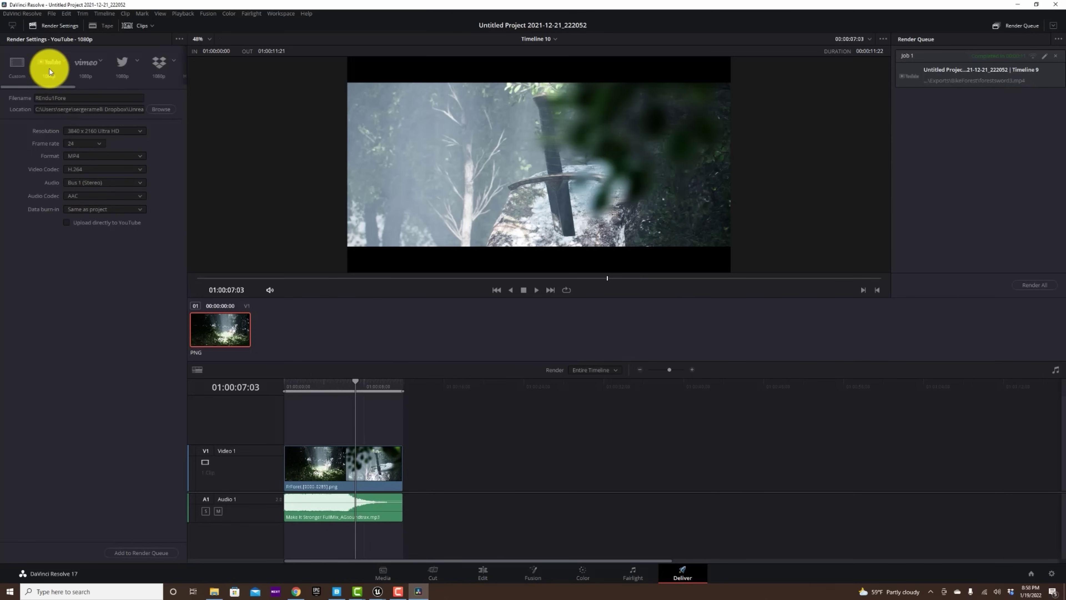
# Add Timeline 10 to the render queue with the Custom preset and render that job
pyautogui.click(21, 67)
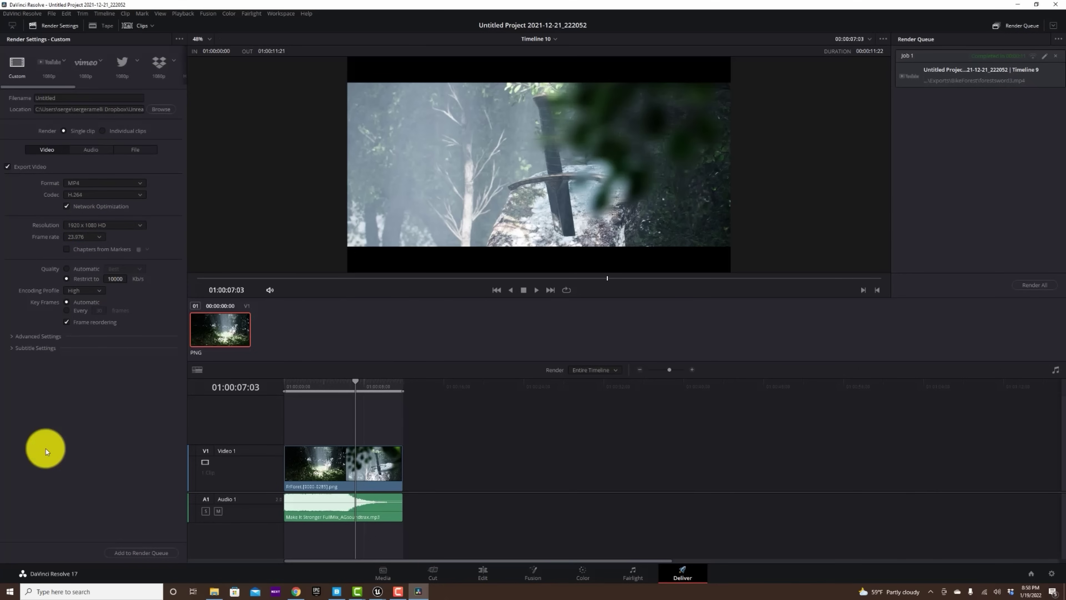
pyautogui.click(164, 552)
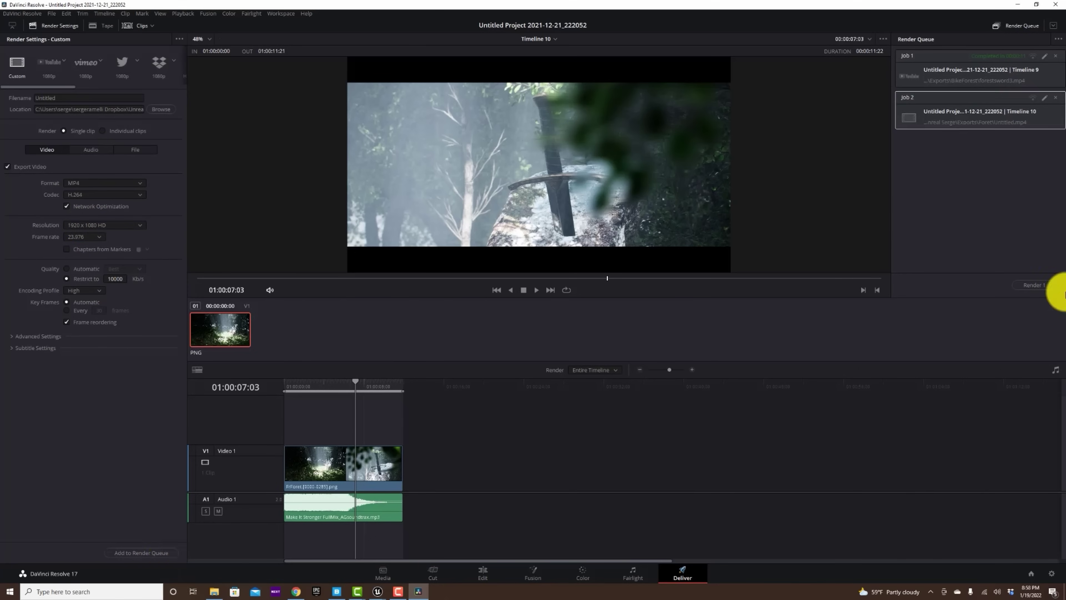
pyautogui.click(1043, 285)
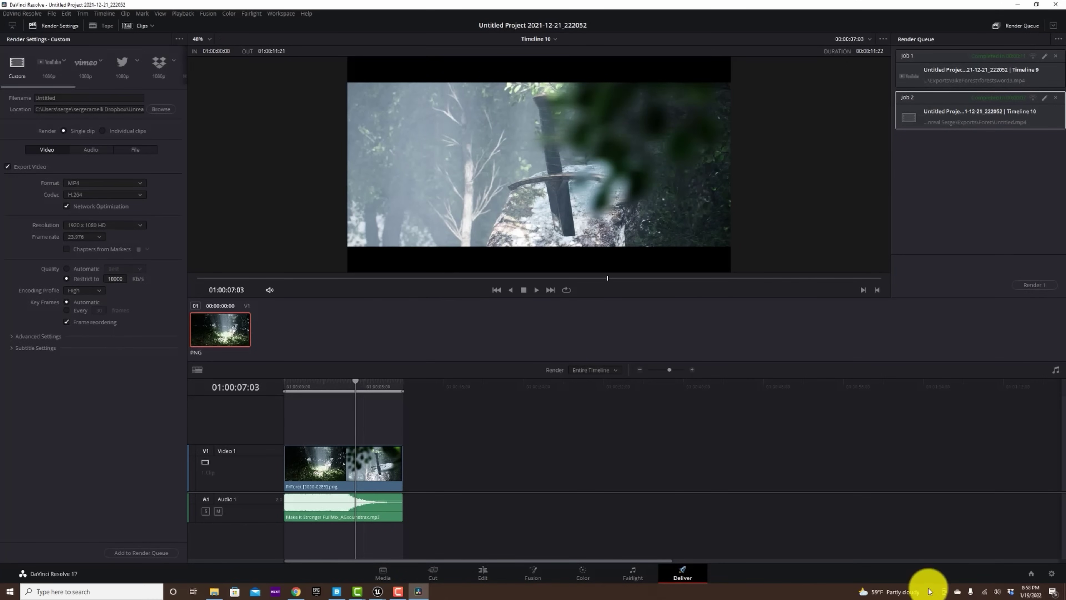
pyautogui.click(396, 590)
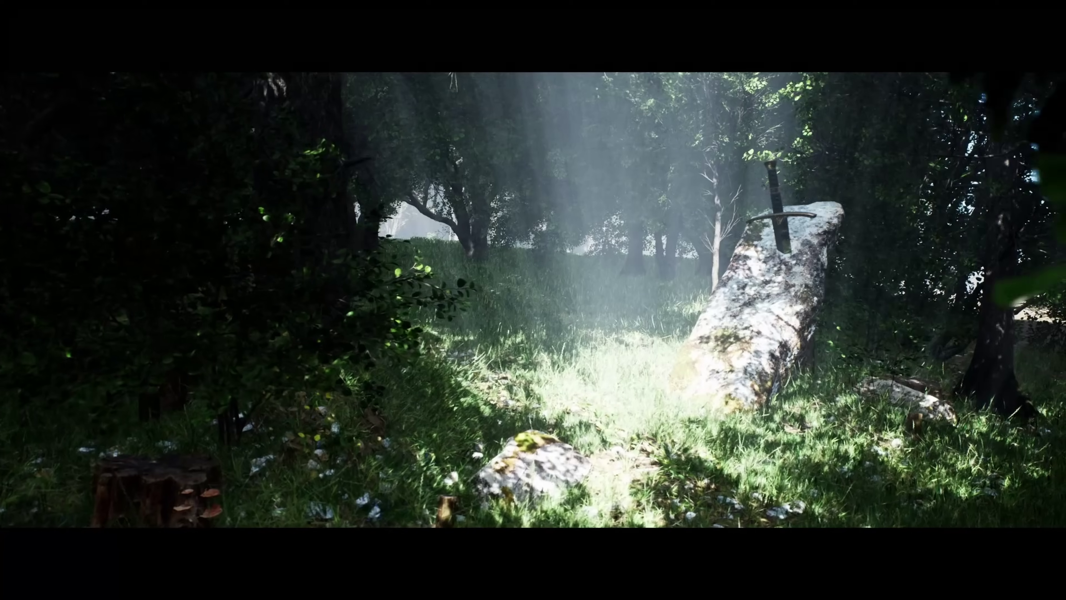